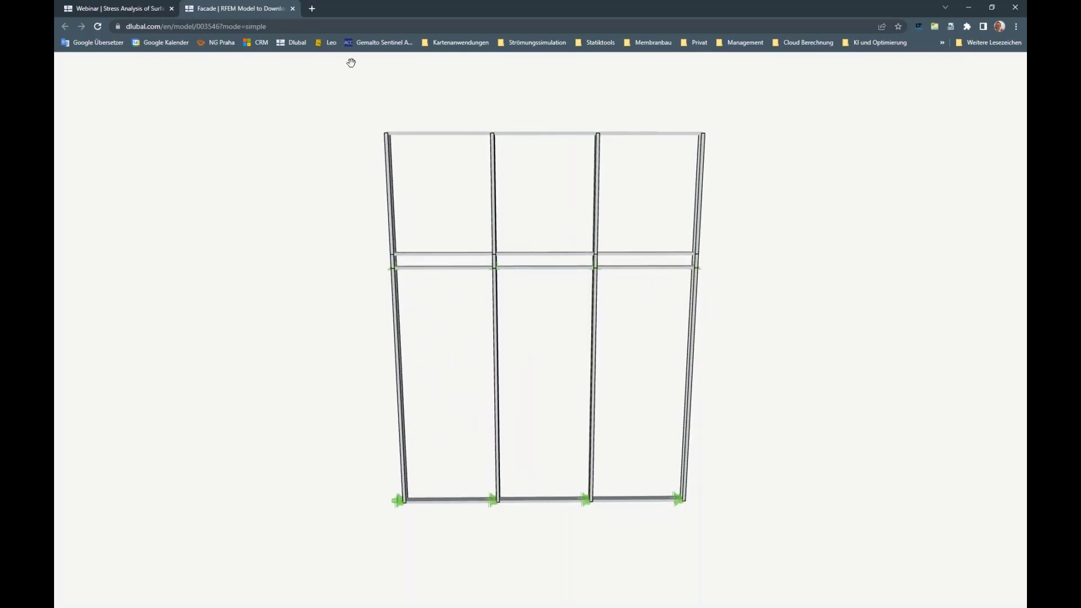
Step: Leave the Facade model's viewer page and view the Console model from Models to Download in the 3D viewer
click(292, 8)
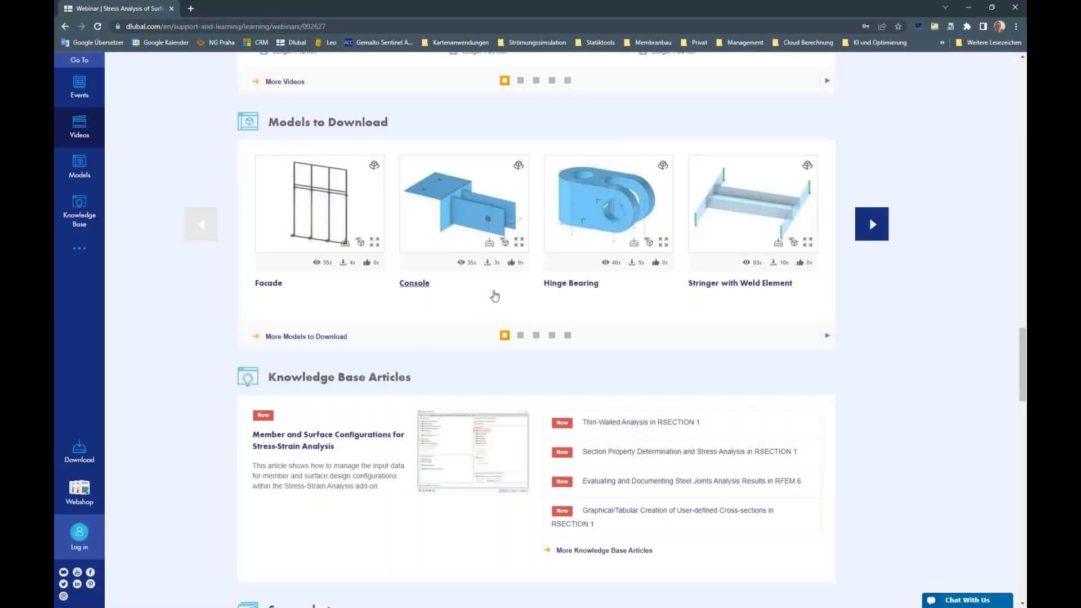
mouse_move(505, 242)
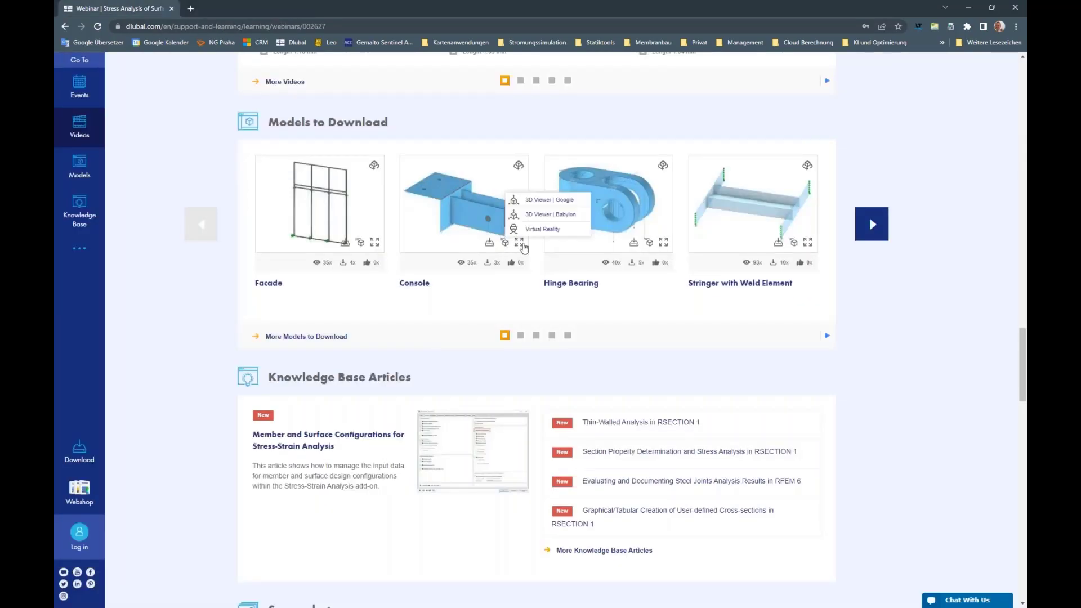
click(540, 216)
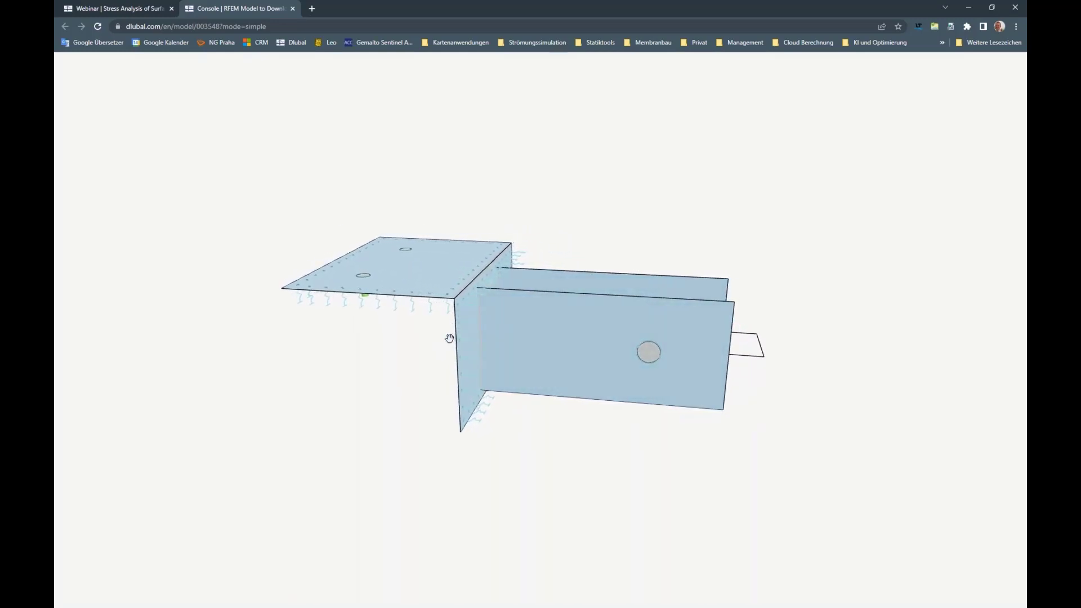
click(291, 9)
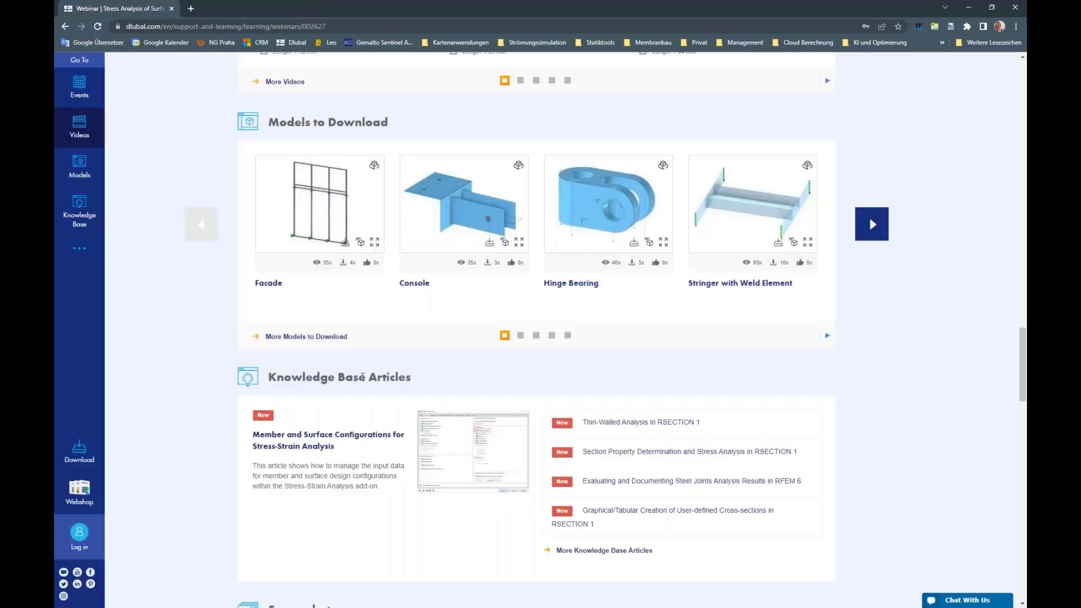
Step: View the Hinge Bearing model from Models to Download in the 3D viewer and close its page
click(650, 242)
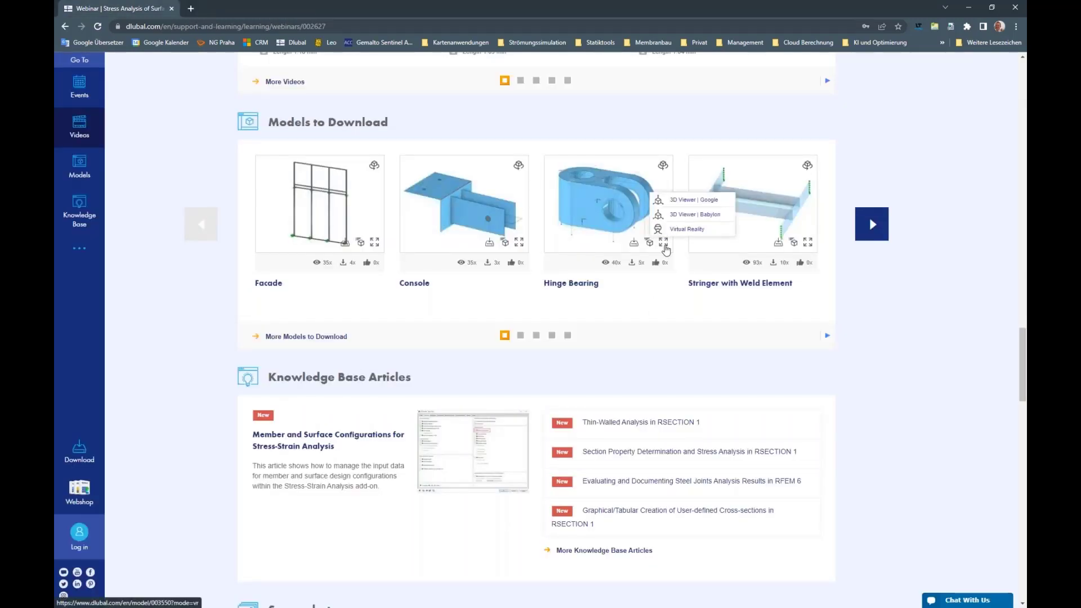
click(694, 202)
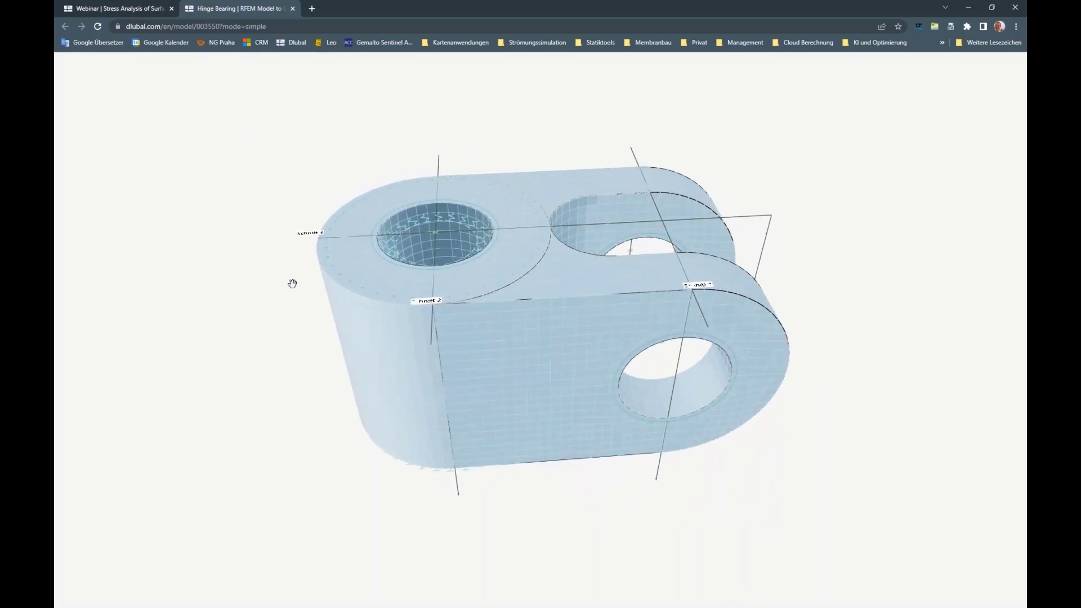
click(292, 8)
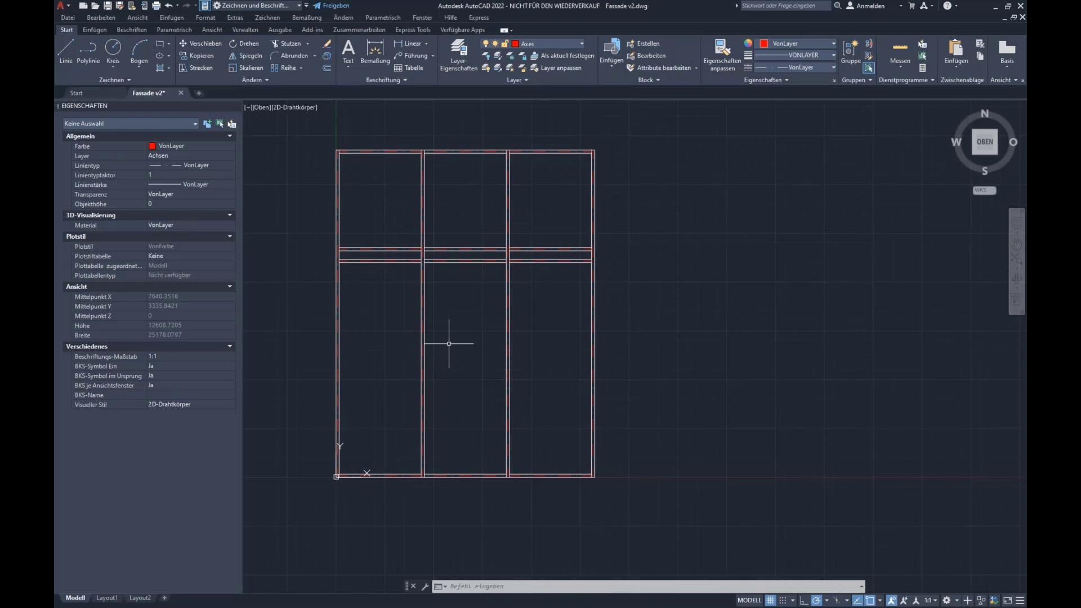
Step: Check the list of layers in the AutoCAD facade drawing
click(550, 43)
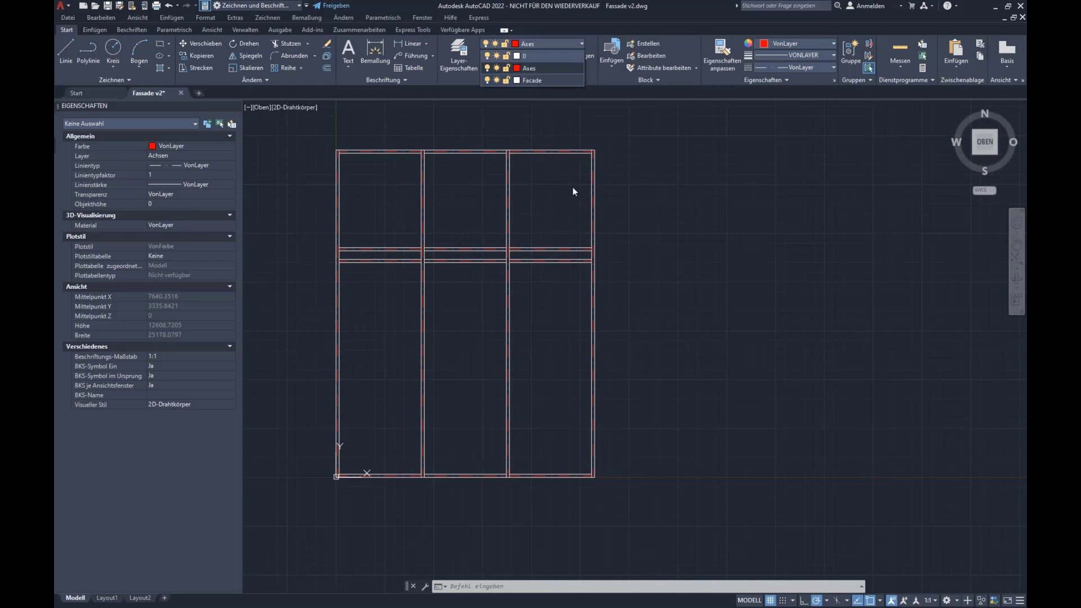
click(682, 182)
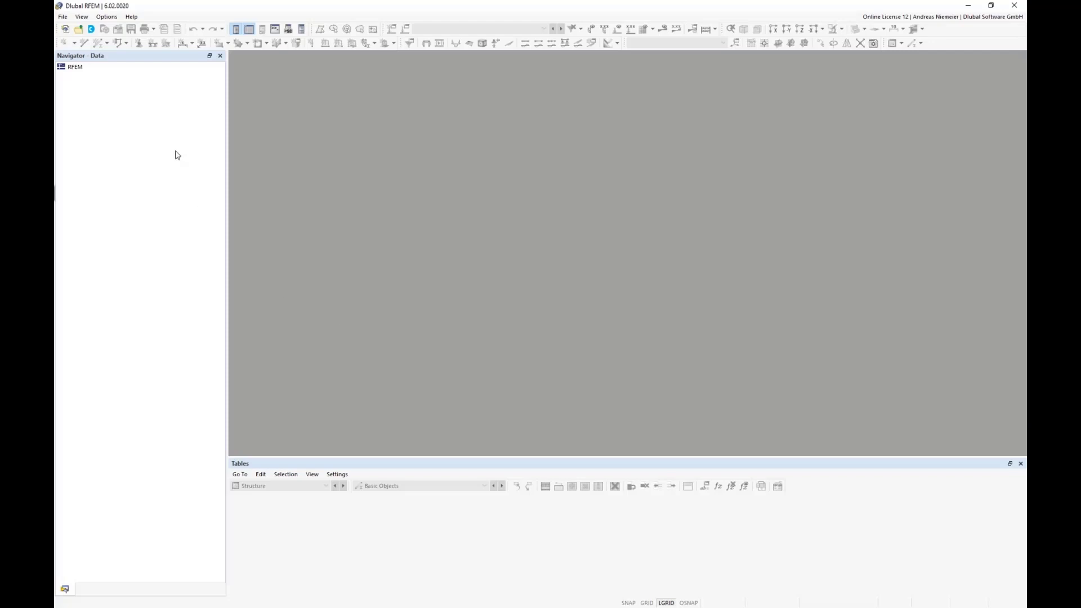
Step: Switch to RFEM and set up a direct AutoCAD import with Y and Z coordinates swapped and the Z row mirrored
click(63, 17)
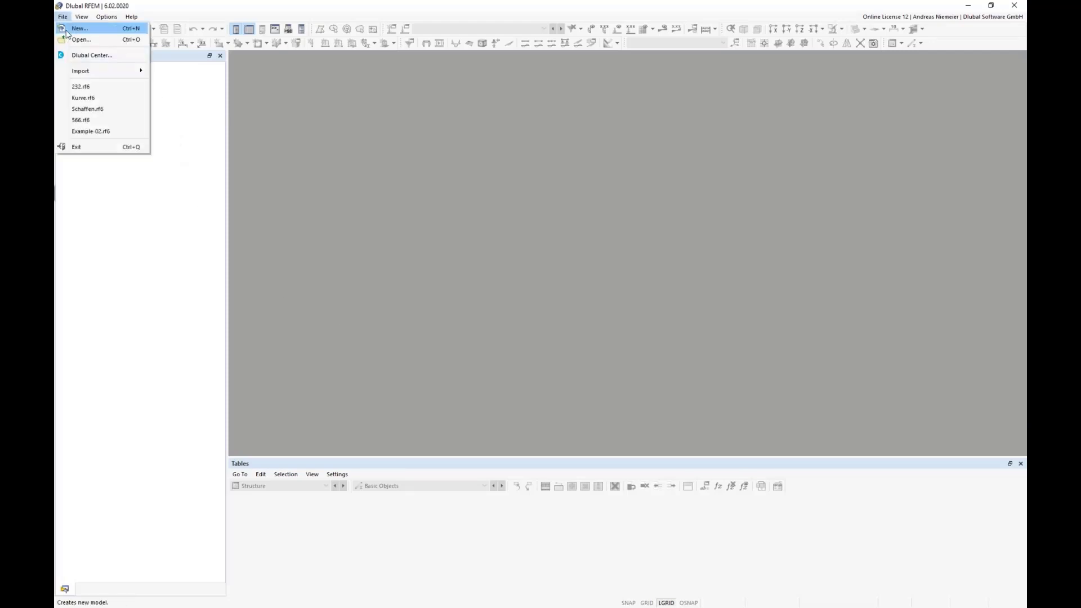
mouse_move(97, 72)
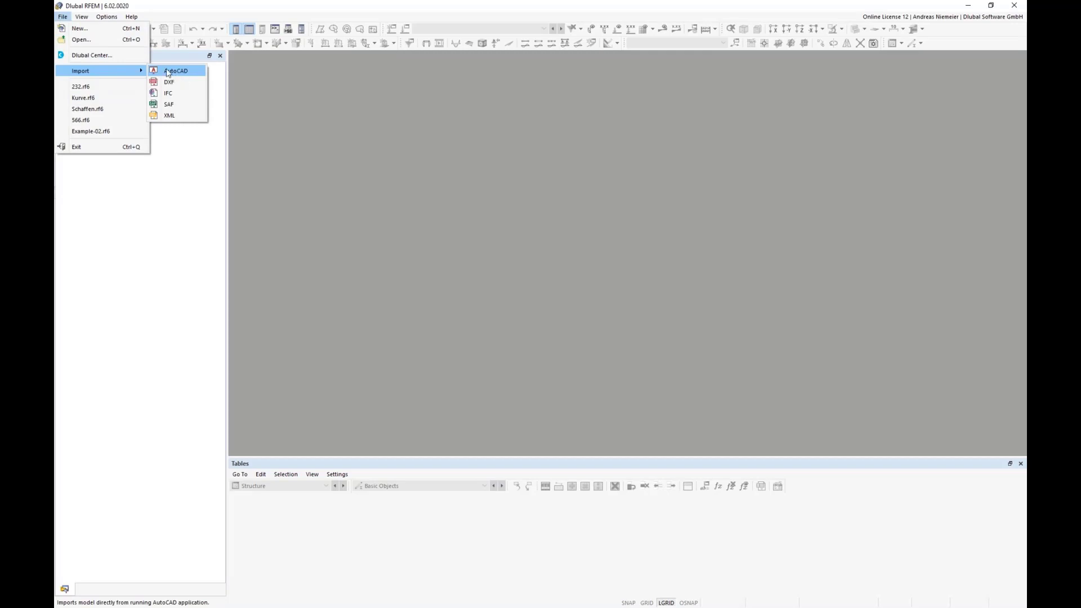
click(170, 72)
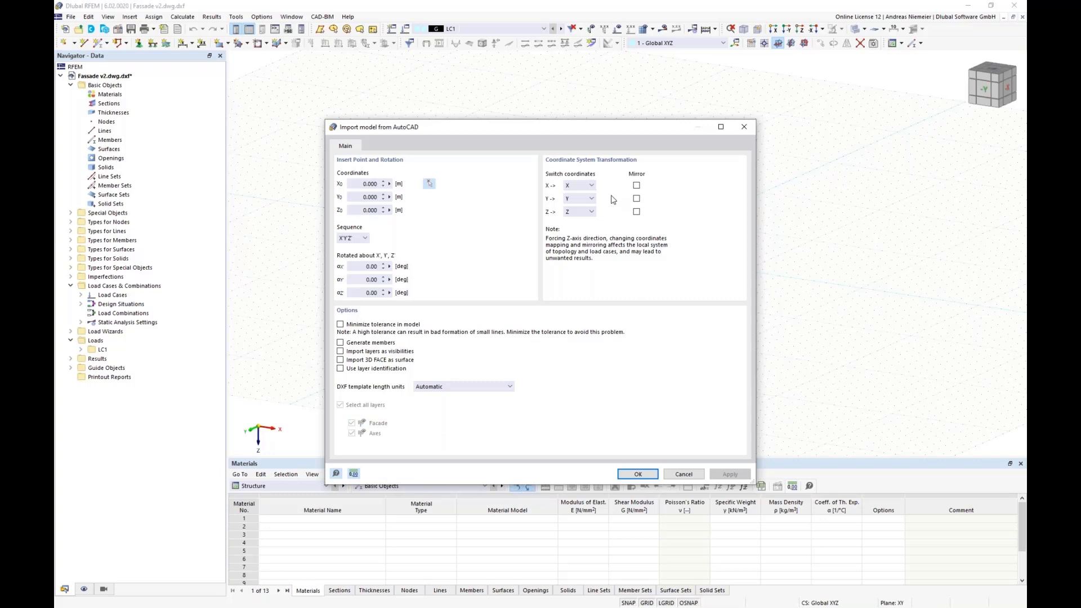
click(577, 199)
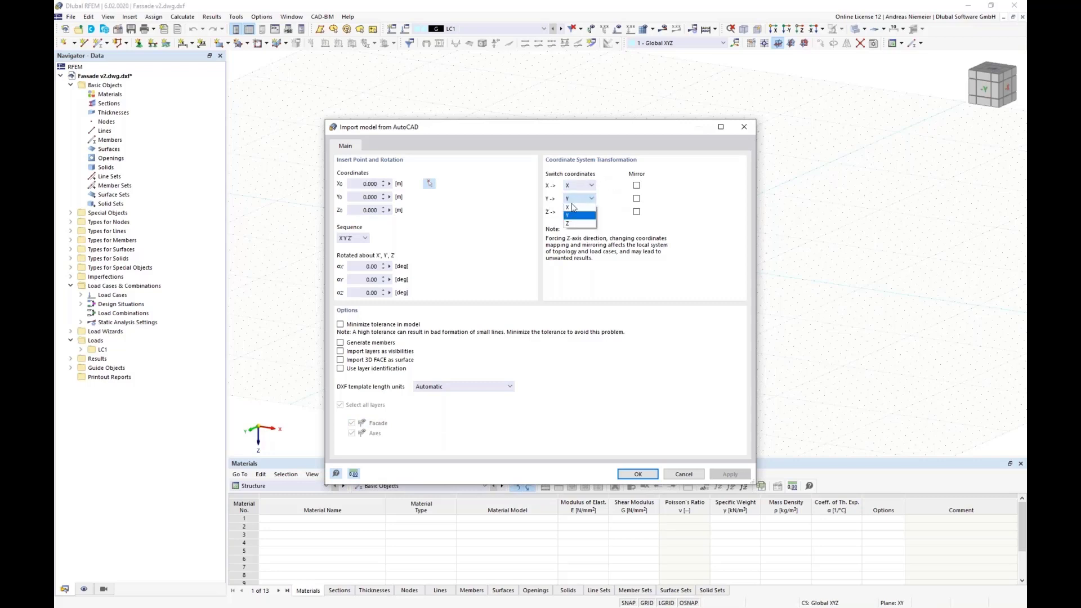
click(575, 224)
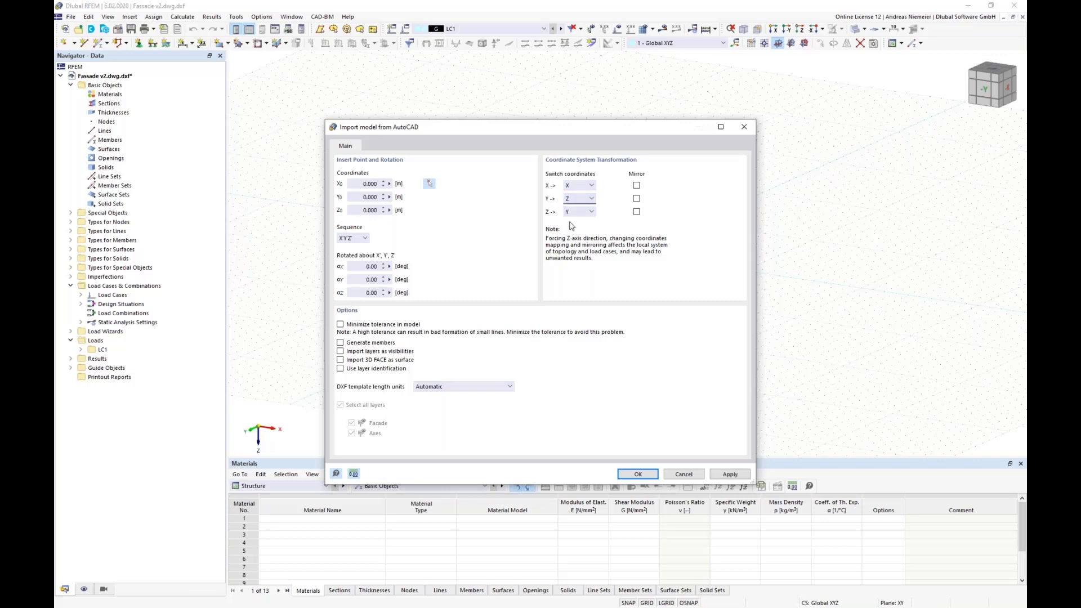
click(637, 213)
Step: Import layers as visibilities and complete the AutoCAD import with the Default conversion table
click(341, 352)
click(633, 476)
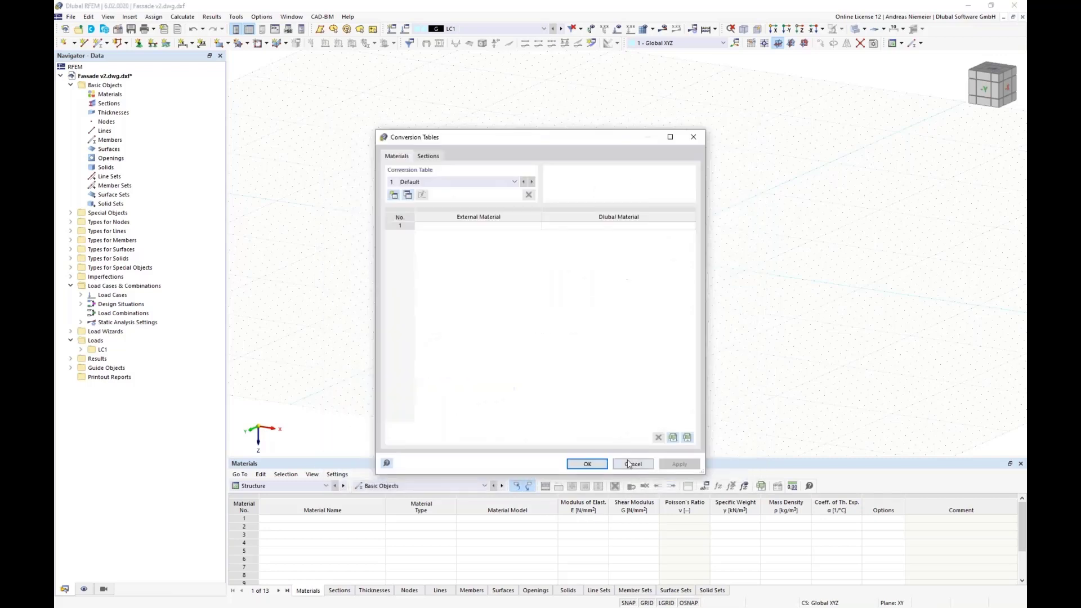
click(597, 464)
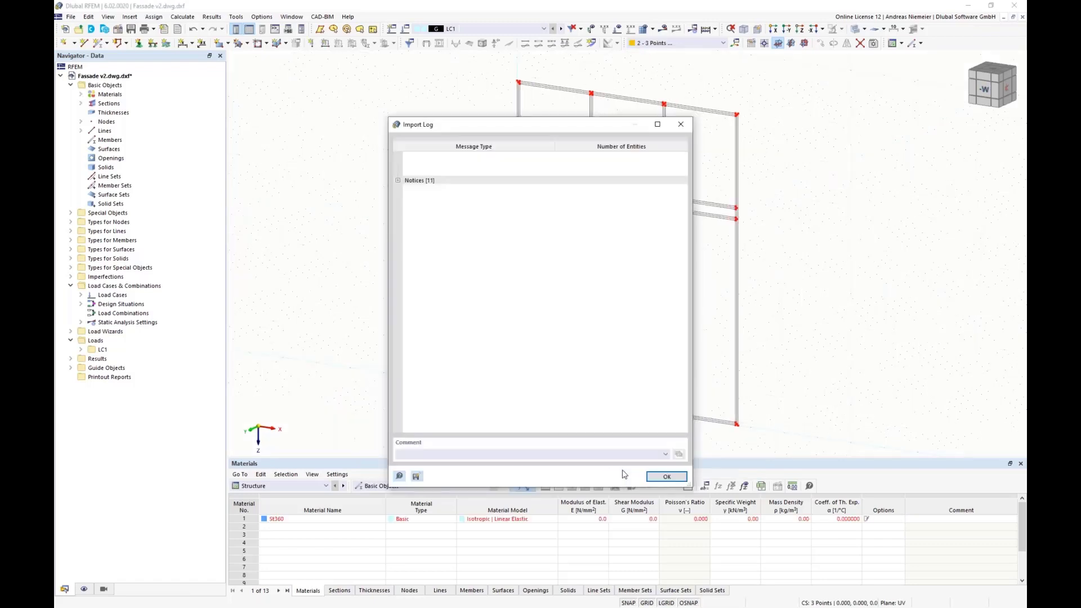
click(665, 476)
Step: Inspect the imported lines around the facade's horizontal bars and list the user-defined visibilities
scroll(612, 268, down, 1)
middle_drag(612, 267, 504, 263)
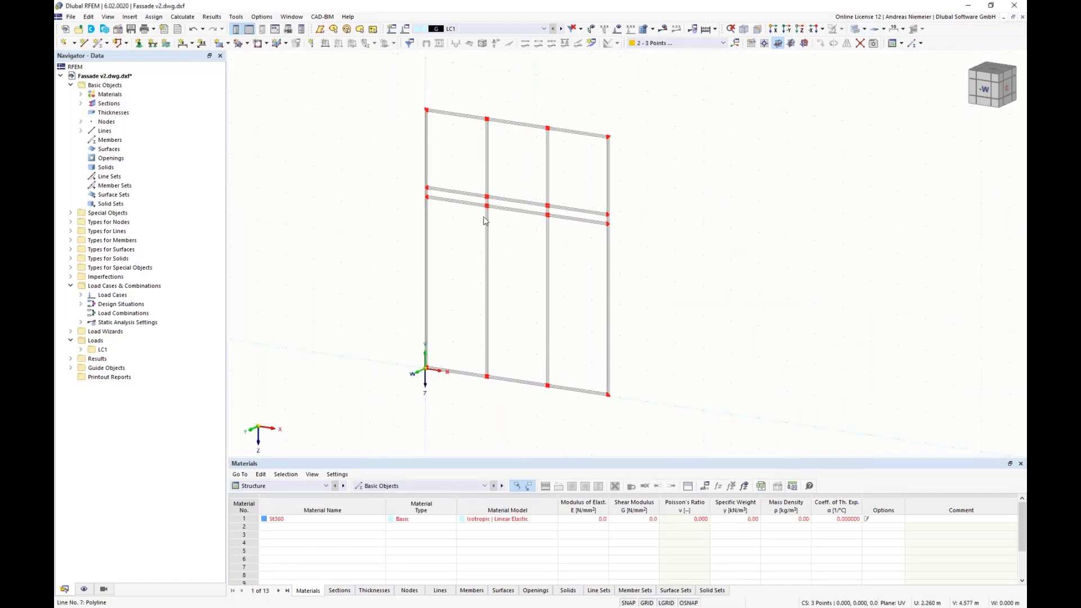
scroll(417, 171, up, 5)
scroll(409, 188, up, 1)
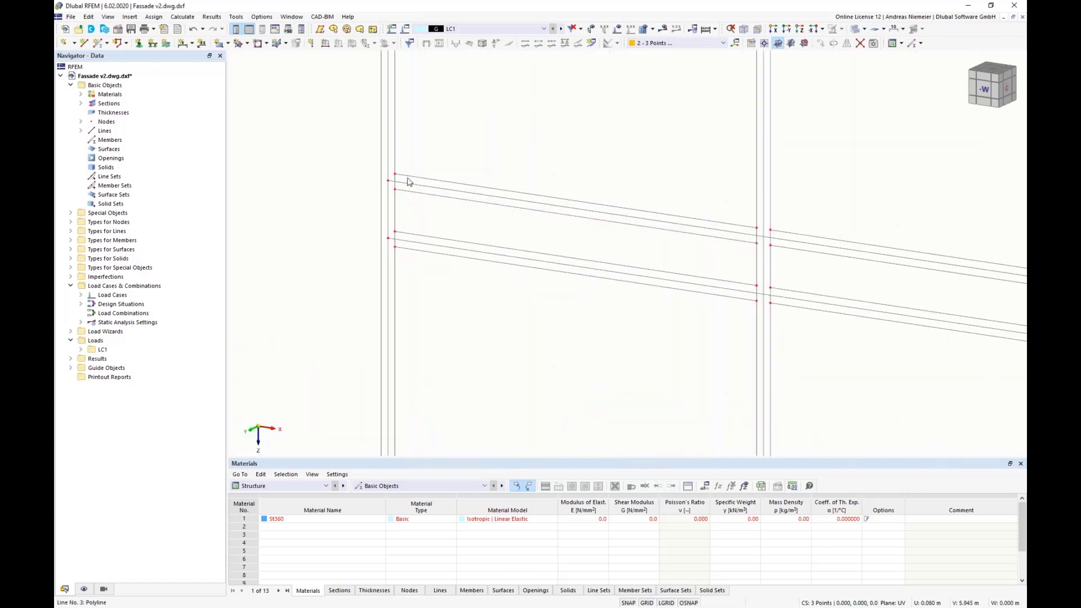
click(104, 589)
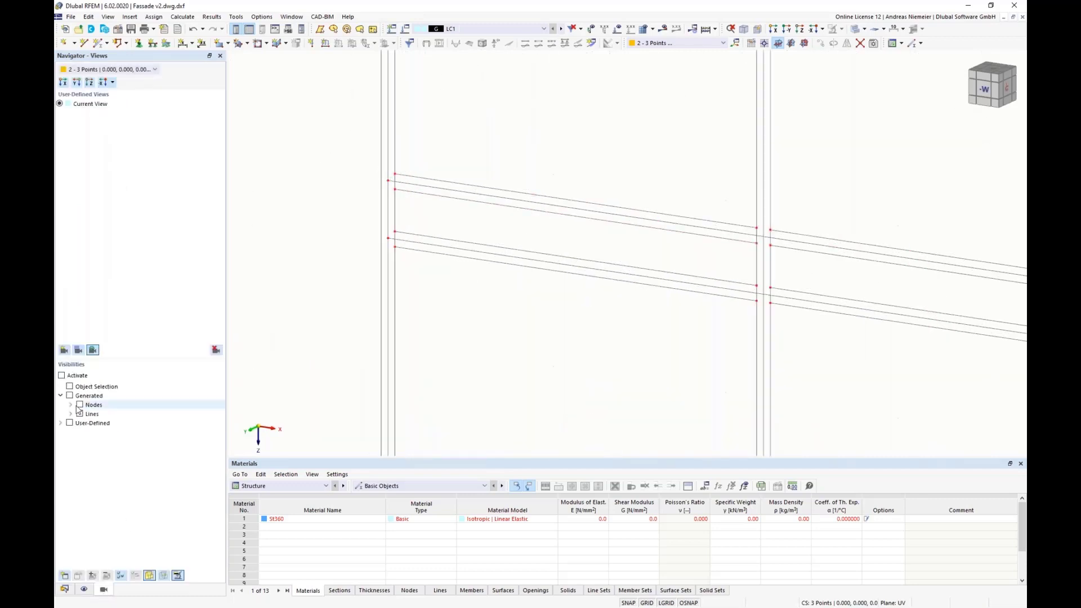
click(60, 423)
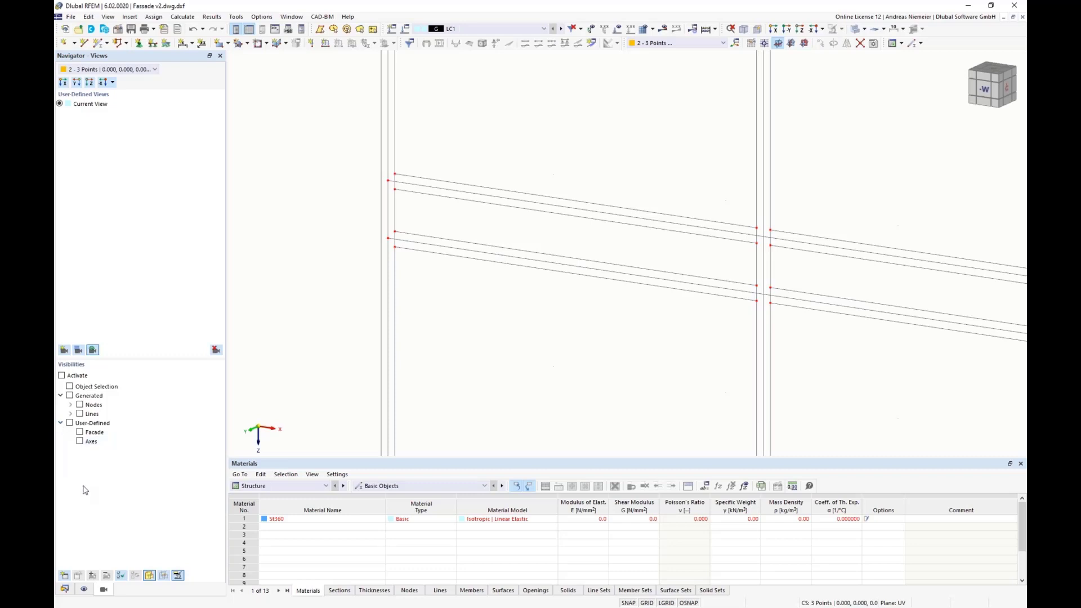
Step: Display only the Facade visibility, followed by only the Axes visibility, to compare the imported layers
click(81, 432)
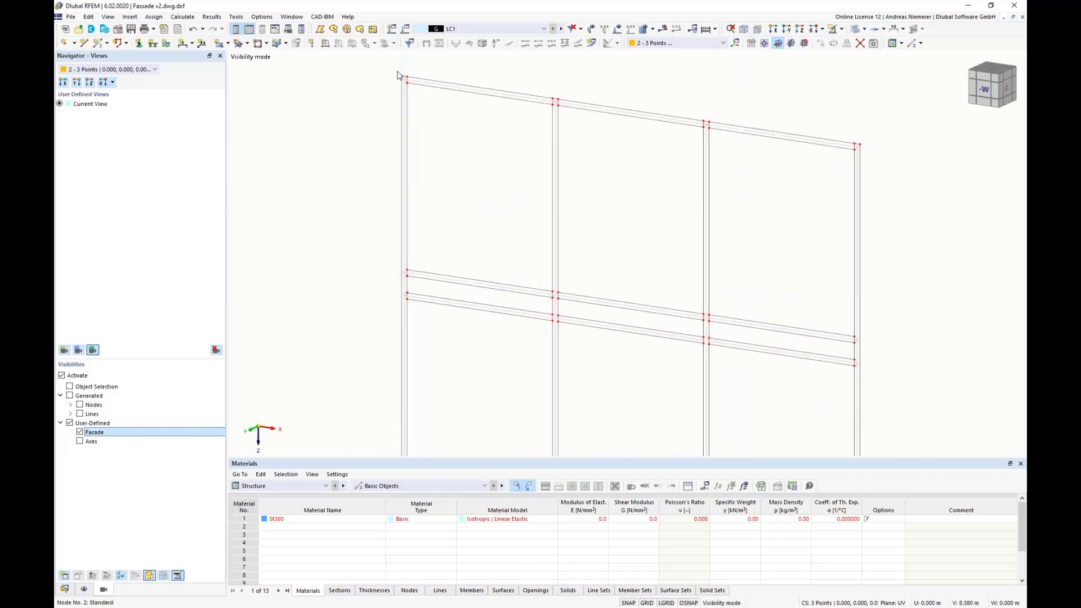
scroll(401, 72, up, 2)
right_click(448, 128)
click(487, 278)
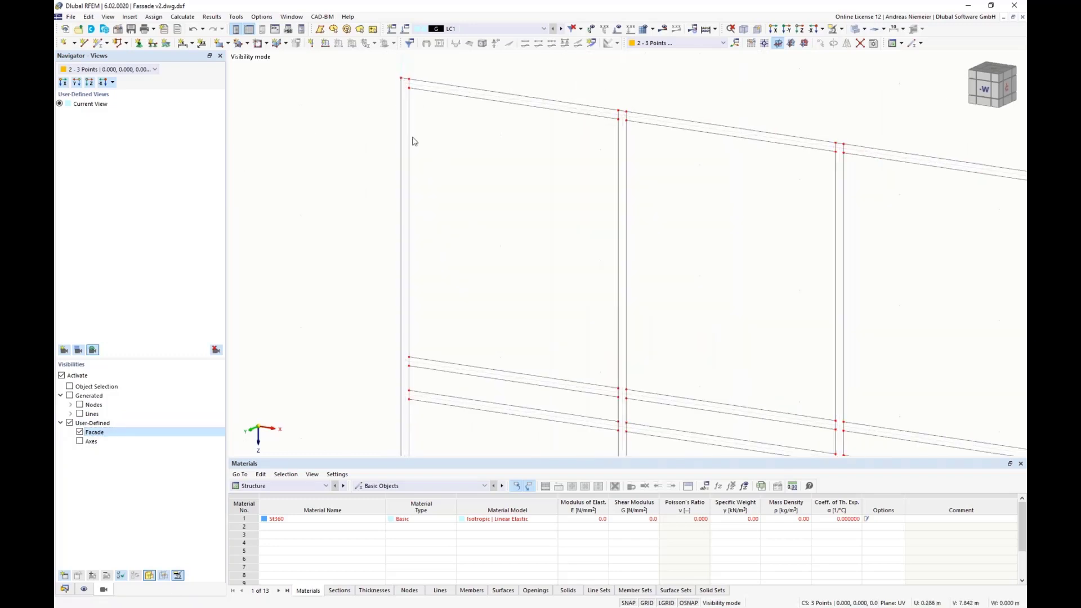
click(80, 442)
click(80, 432)
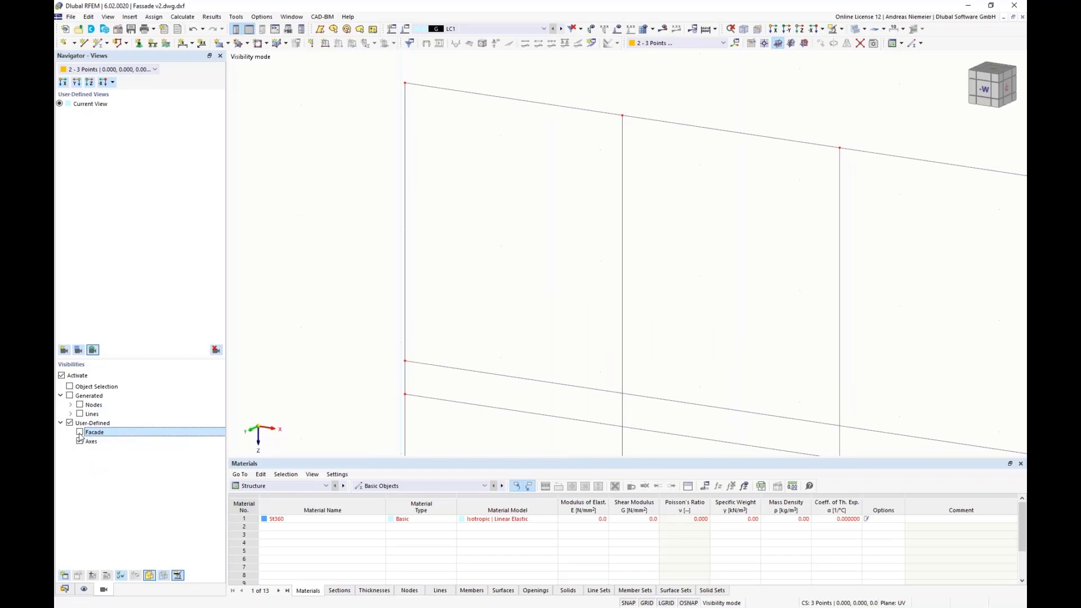
Step: Isolate the Facade visibility and delete all of its lines and nodes
click(80, 441)
click(79, 432)
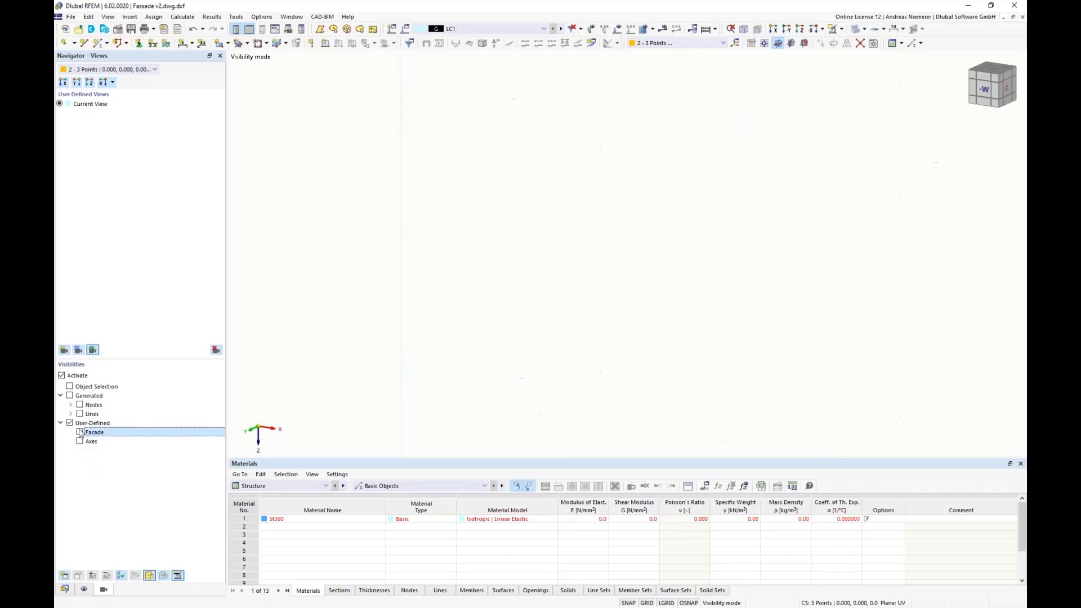
scroll(375, 113, down, 3)
drag(340, 92, 656, 454)
key(Delete)
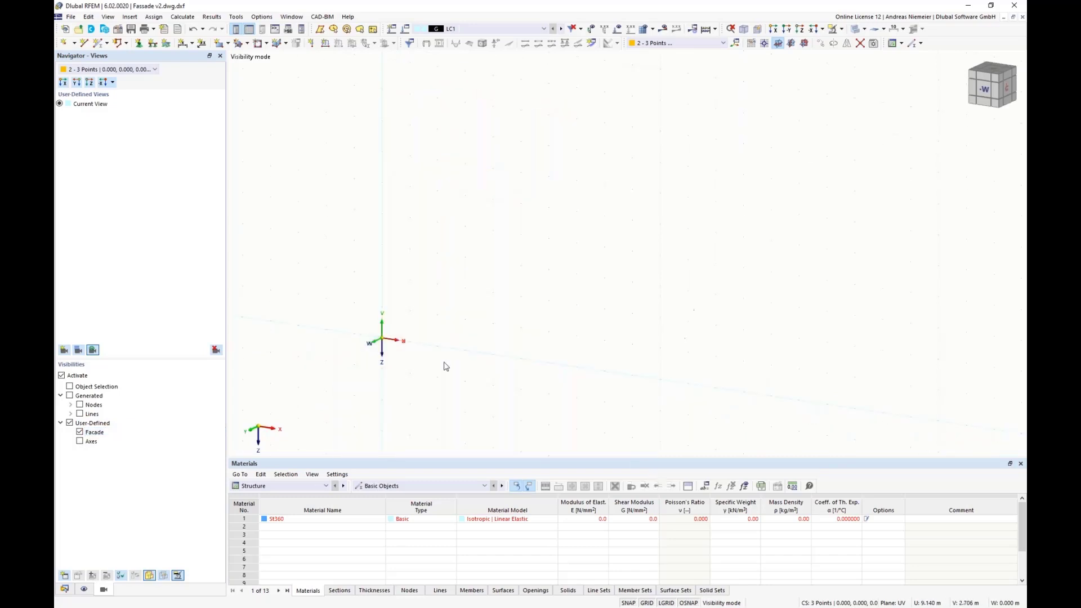
Step: Deactivate the visibility mode and connect all crossing axis lines of the facade at their intersections
click(62, 376)
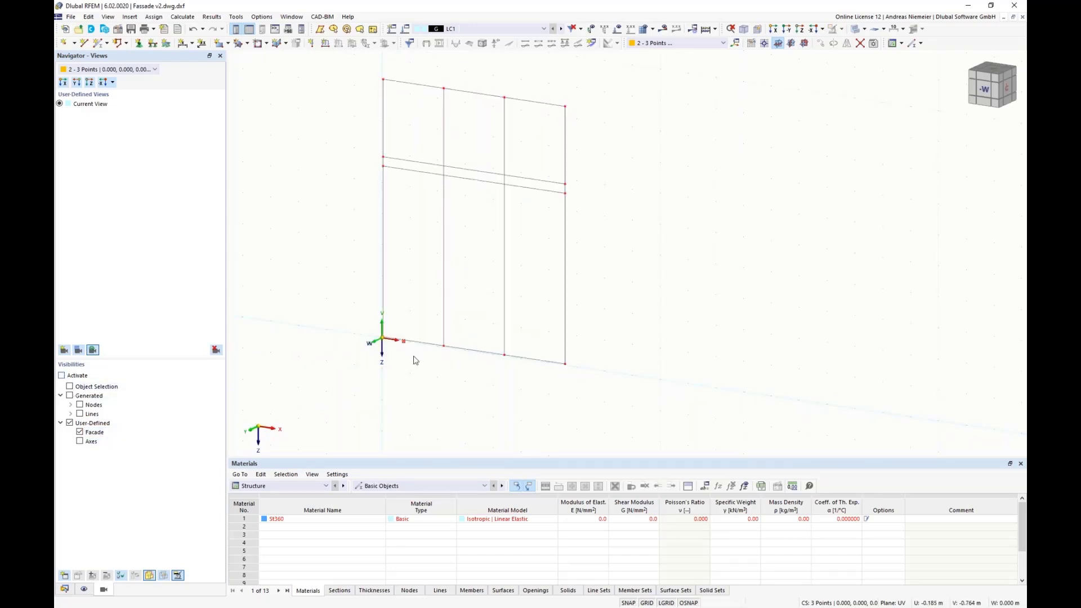
scroll(356, 204, down, 2)
middle_drag(349, 231, 386, 252)
scroll(410, 282, up, 4)
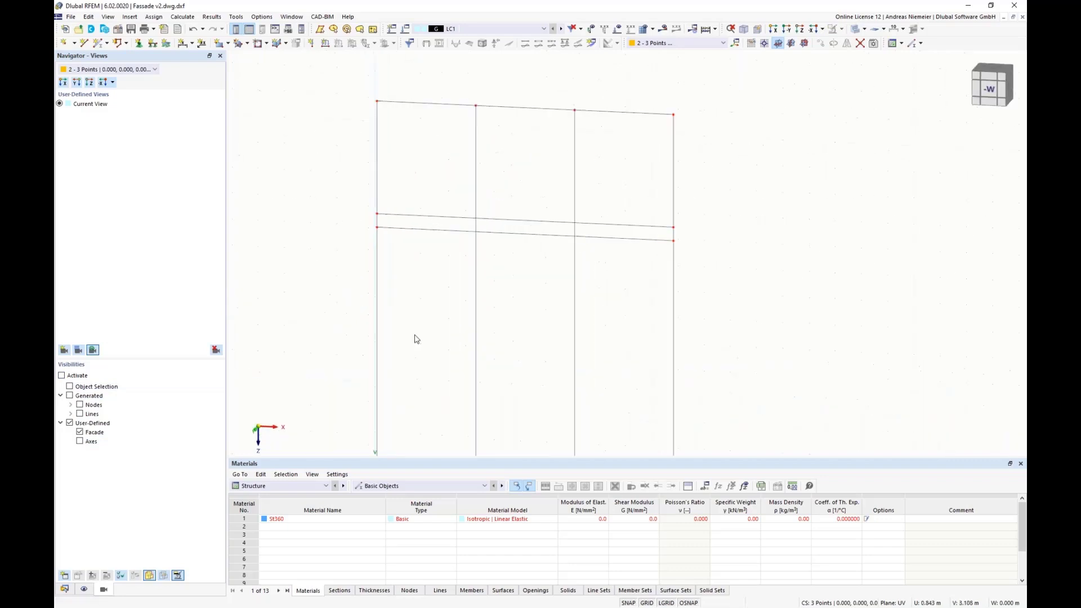
middle_drag(430, 300, 446, 276)
scroll(446, 276, down, 1)
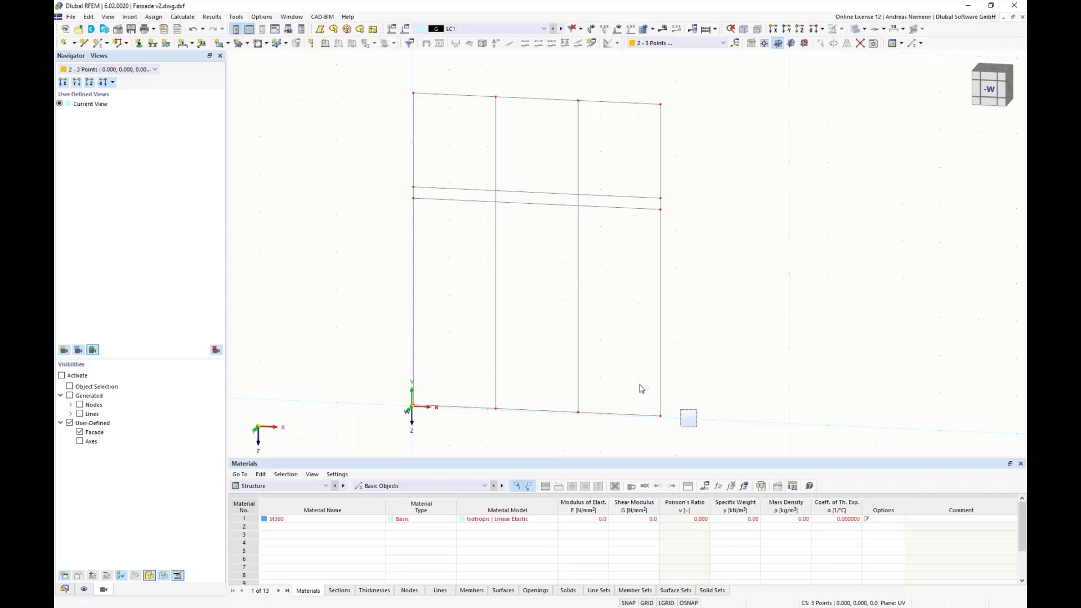
drag(641, 389, 386, 82)
Step: Enlarge the table area and, after checking the imported sections, delete the imported material in row 1
drag(309, 460, 308, 418)
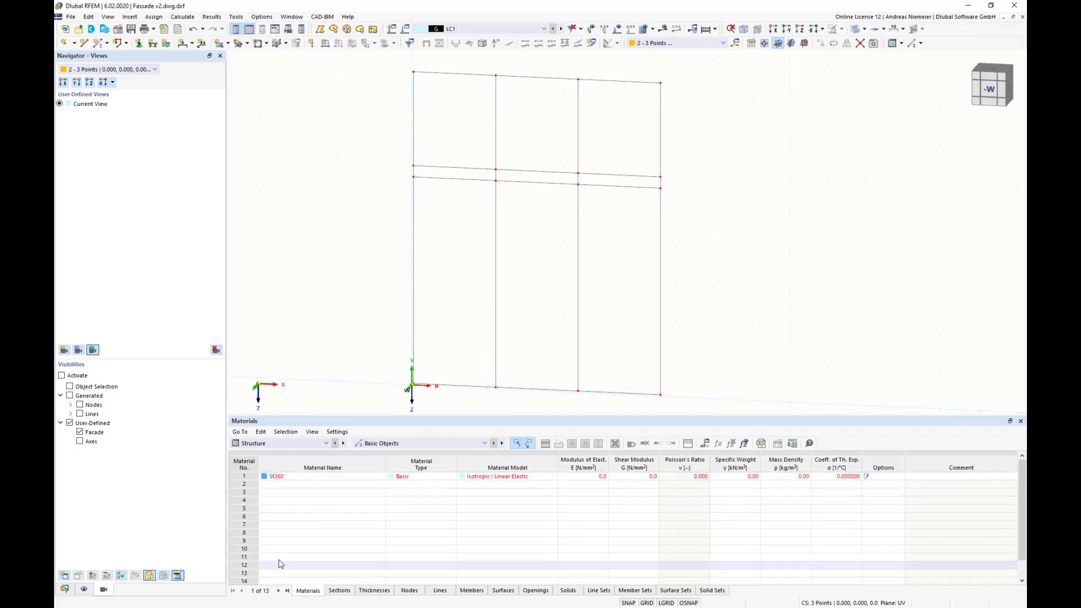
click(278, 476)
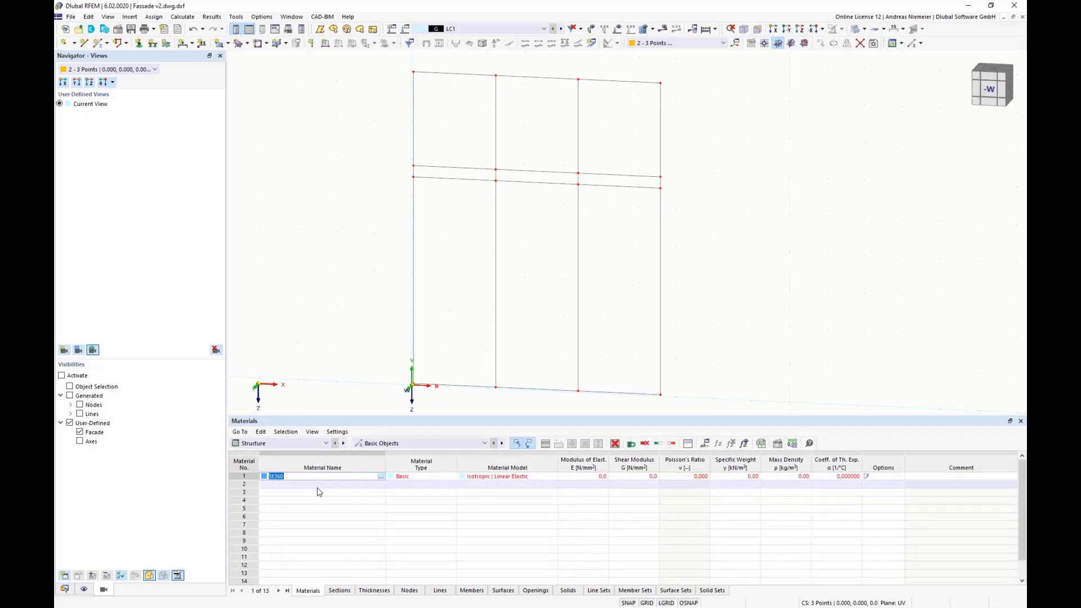
click(339, 591)
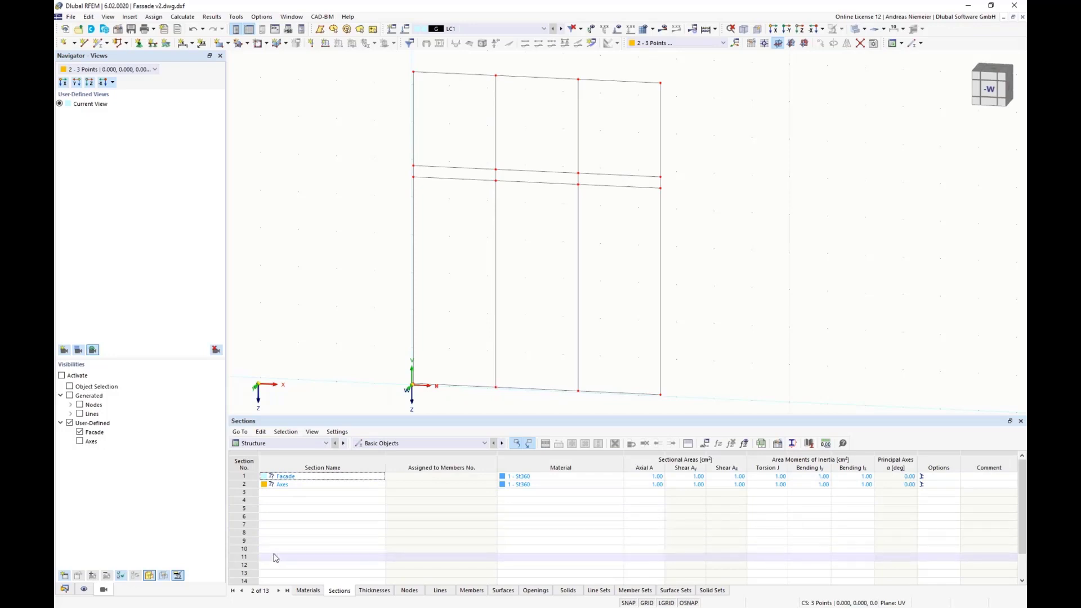
click(308, 590)
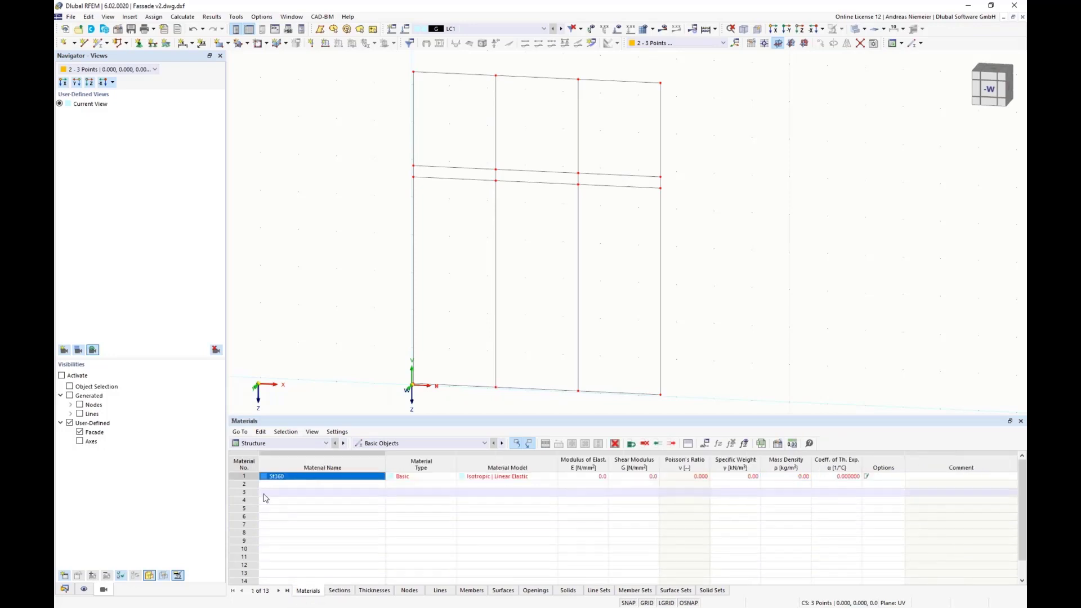
click(258, 479)
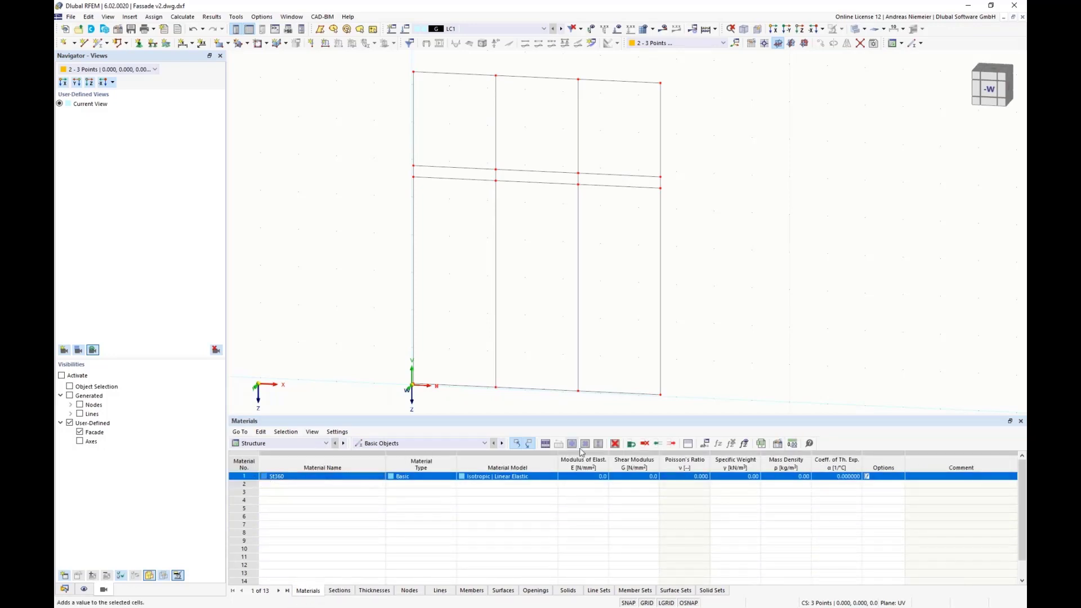
click(615, 444)
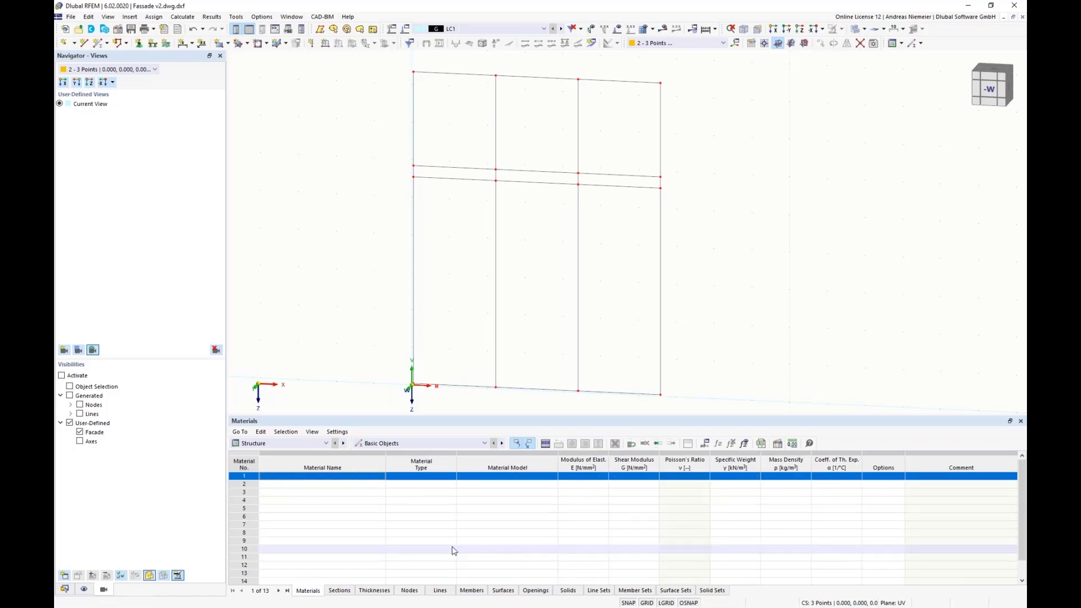
click(251, 476)
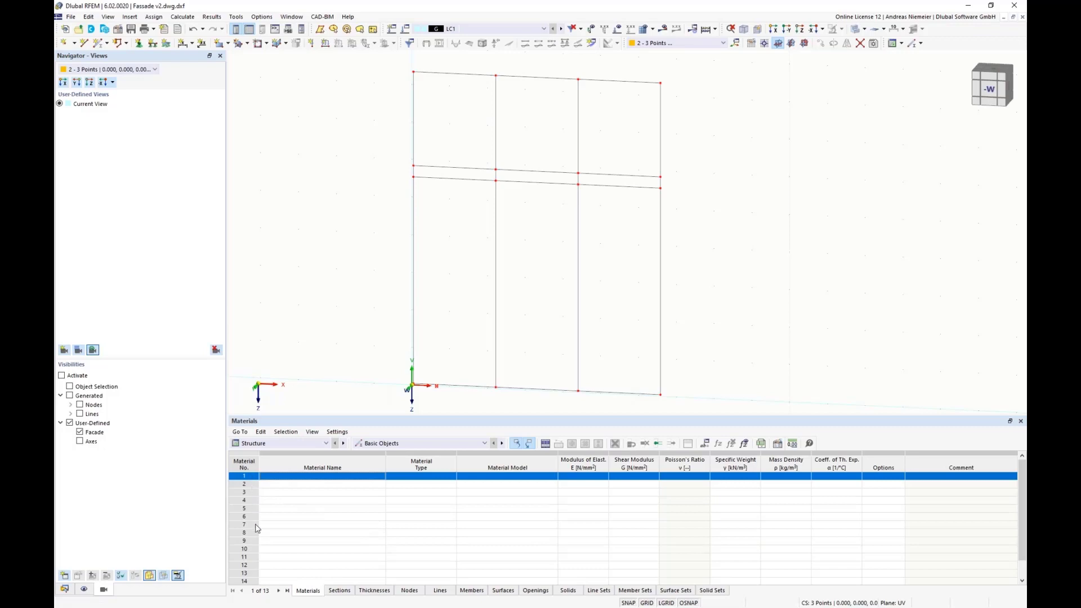
Step: Create material 1 from the material library by searching for 6060 and choosing EN AW-6060 (ET,EP,ER/B) T6
double_click(231, 478)
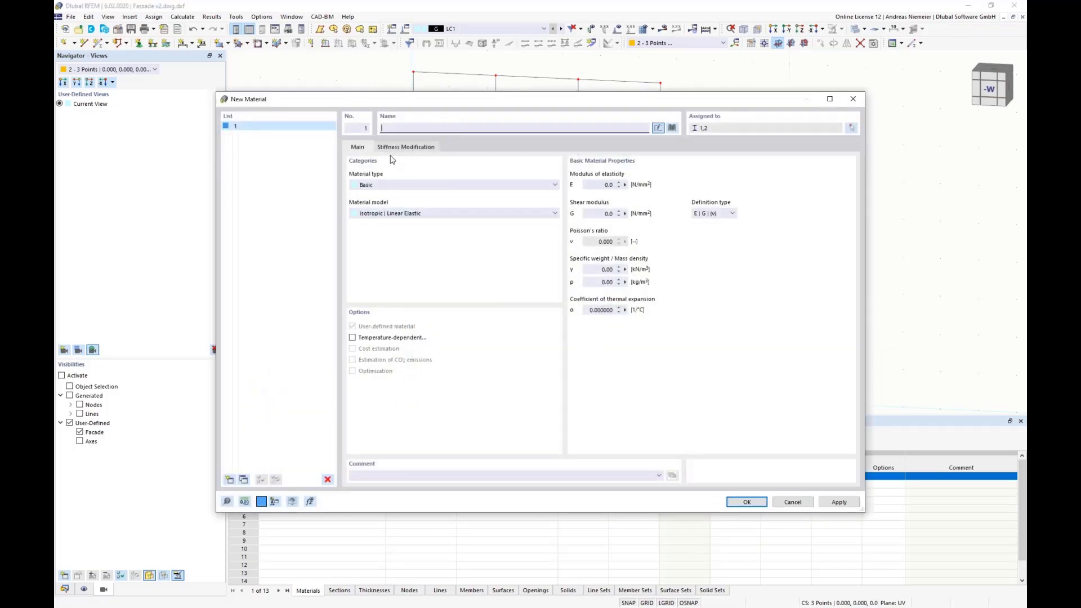
click(672, 127)
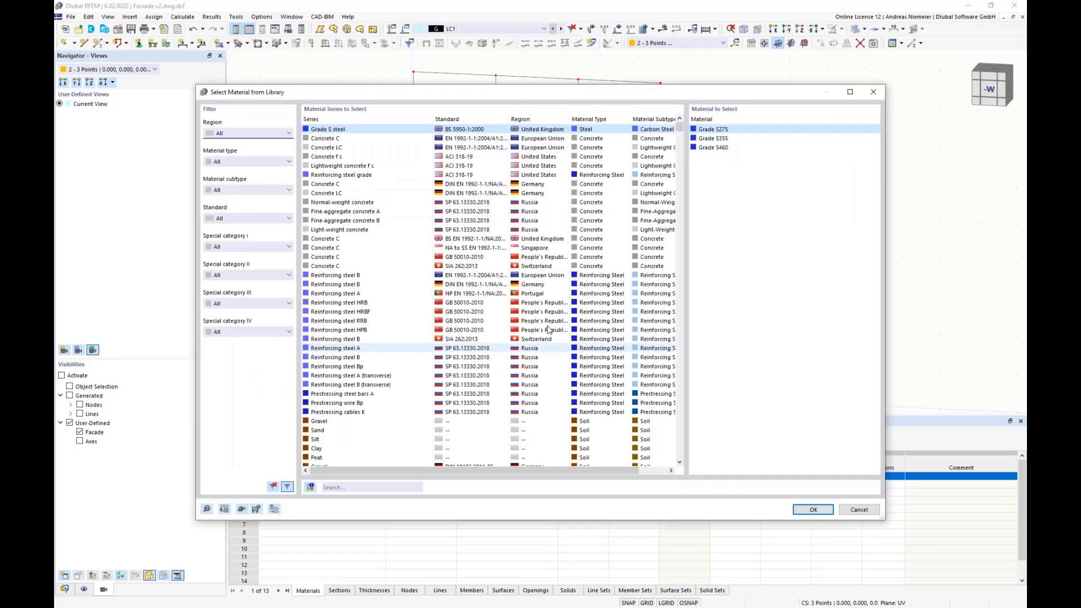
click(327, 488)
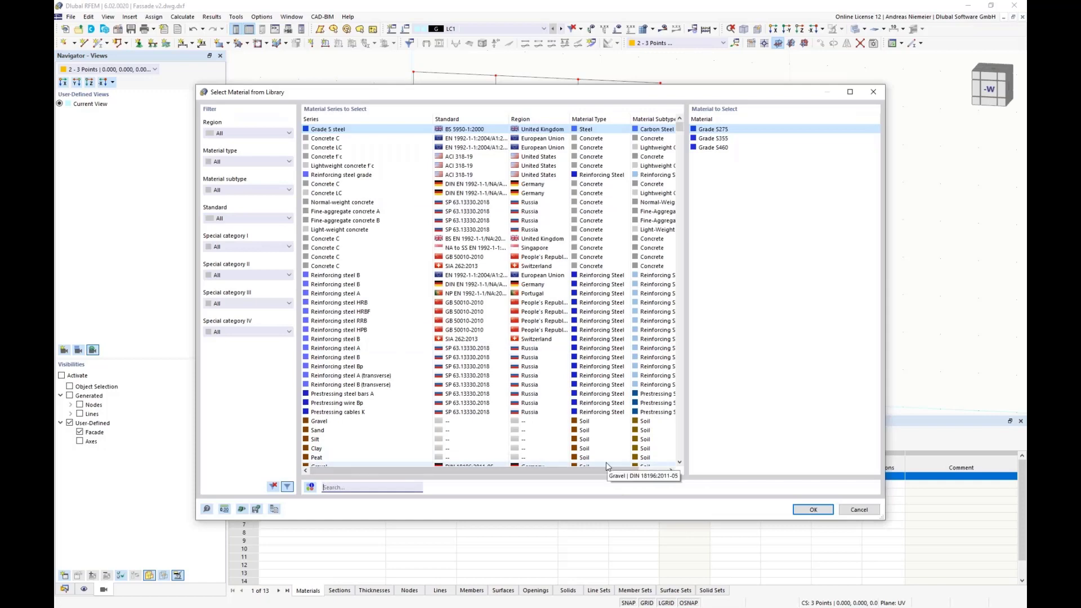
text(6060)
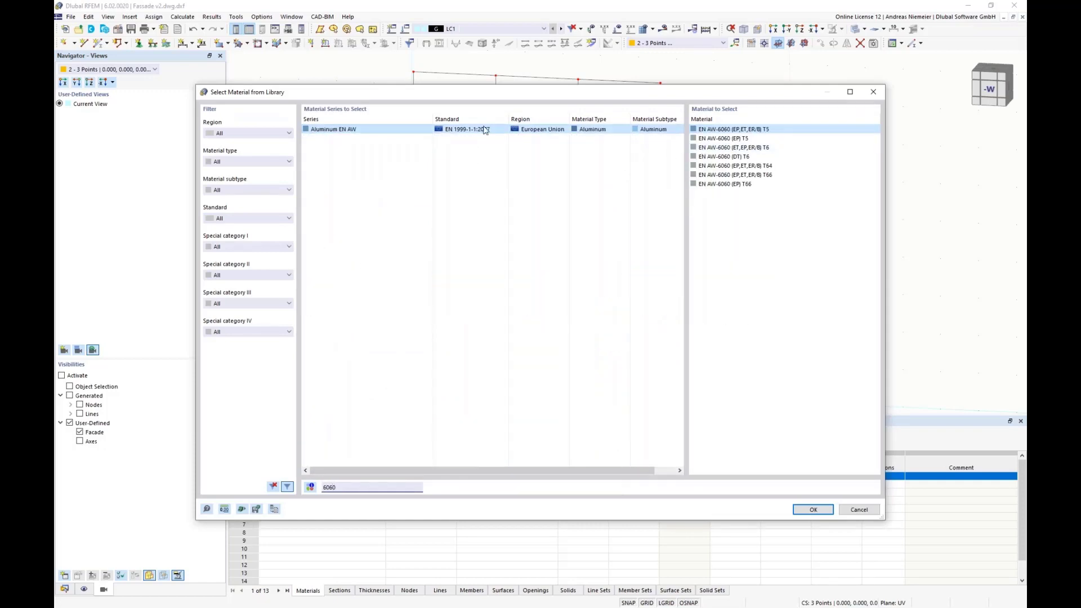
click(732, 147)
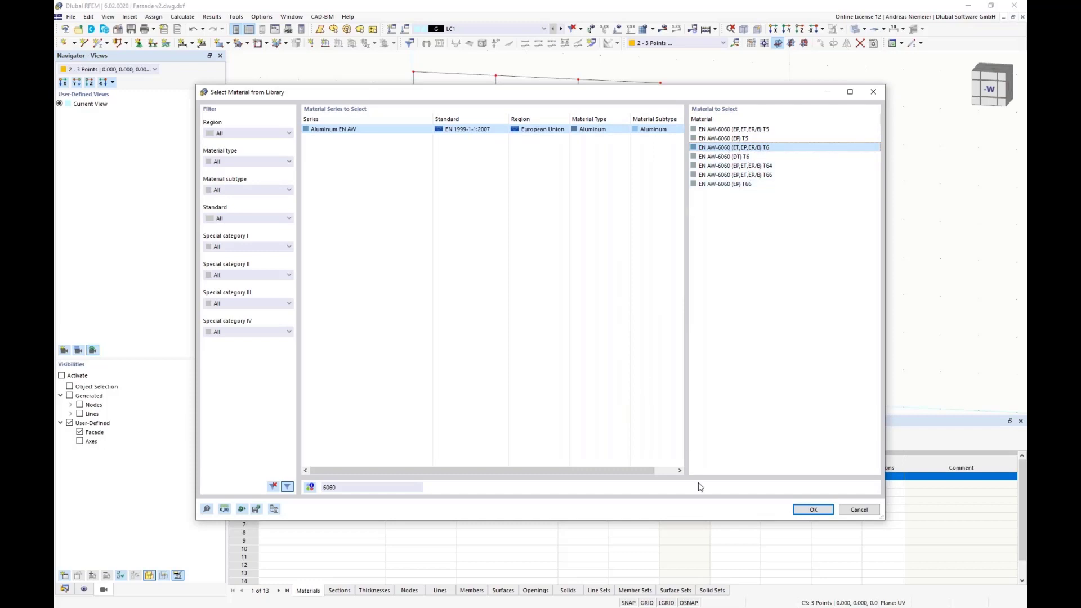
click(813, 510)
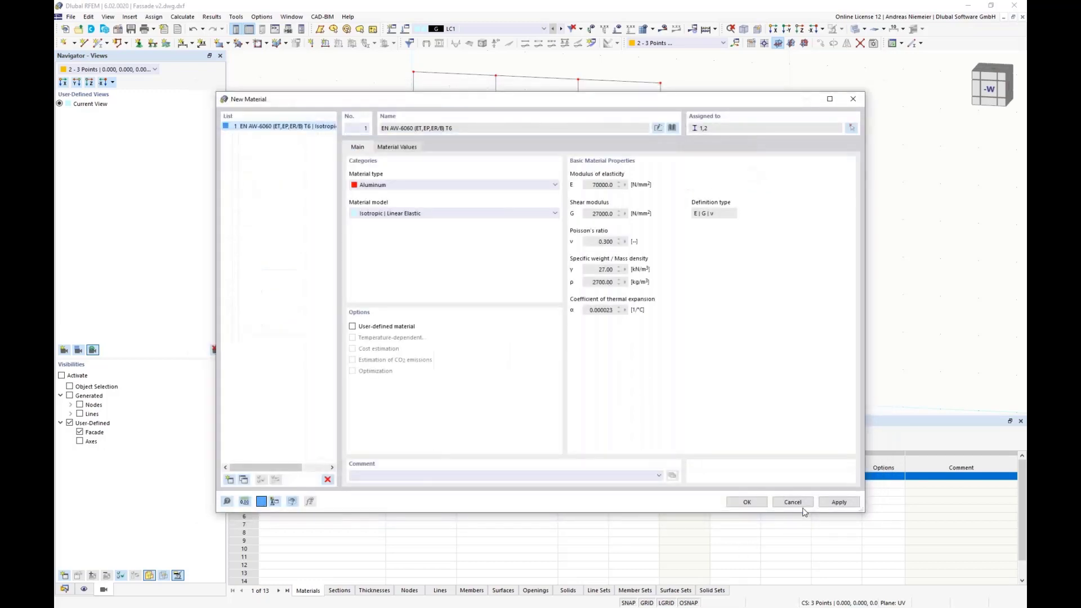
click(747, 502)
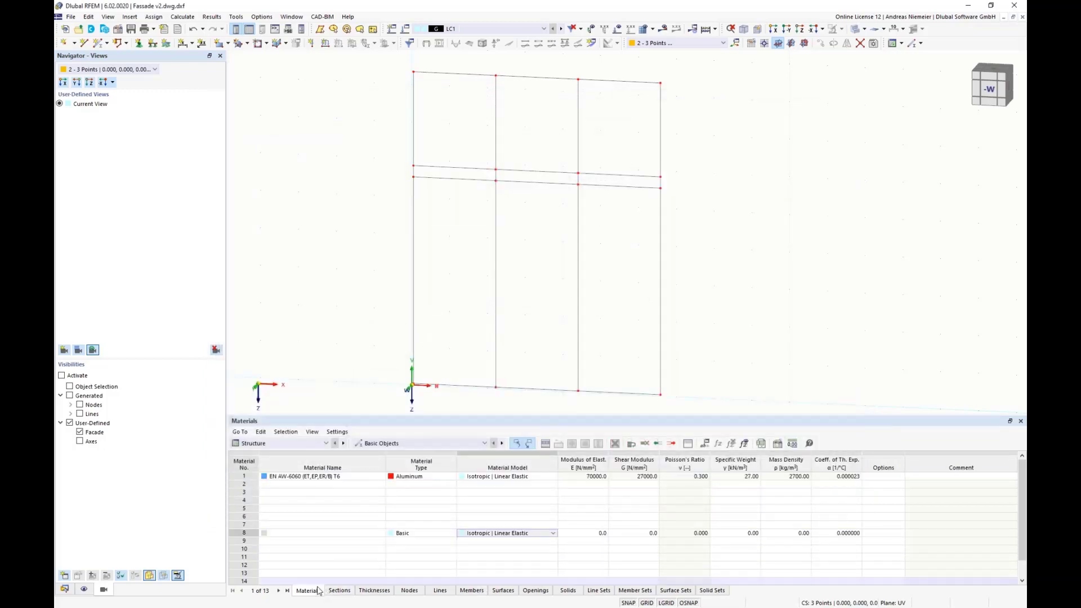
Step: Delete the imported Facade and Axes sections from the sections table
click(338, 592)
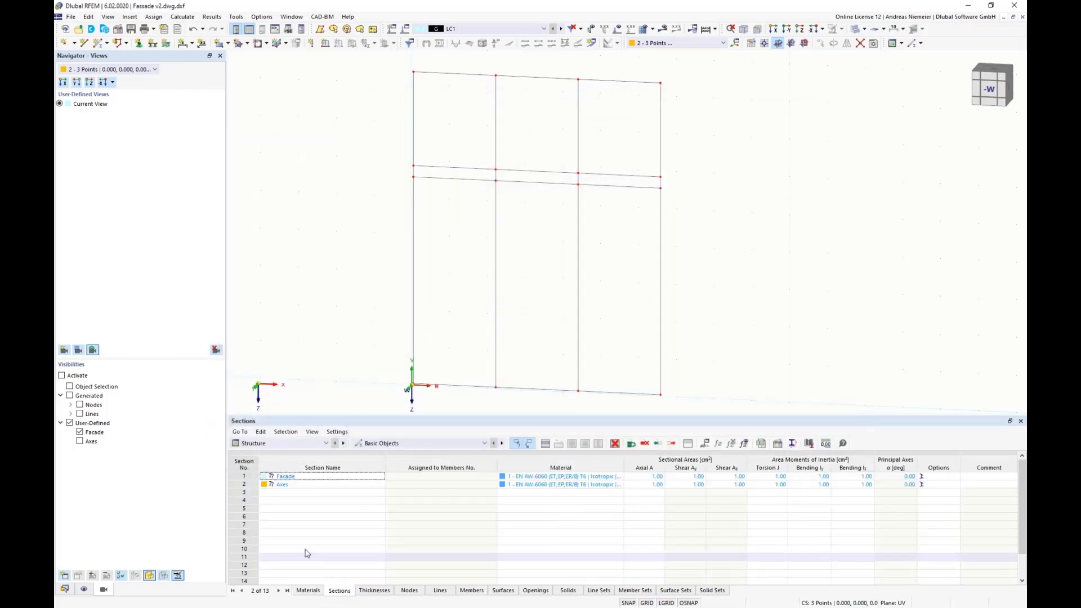
drag(244, 477, 244, 486)
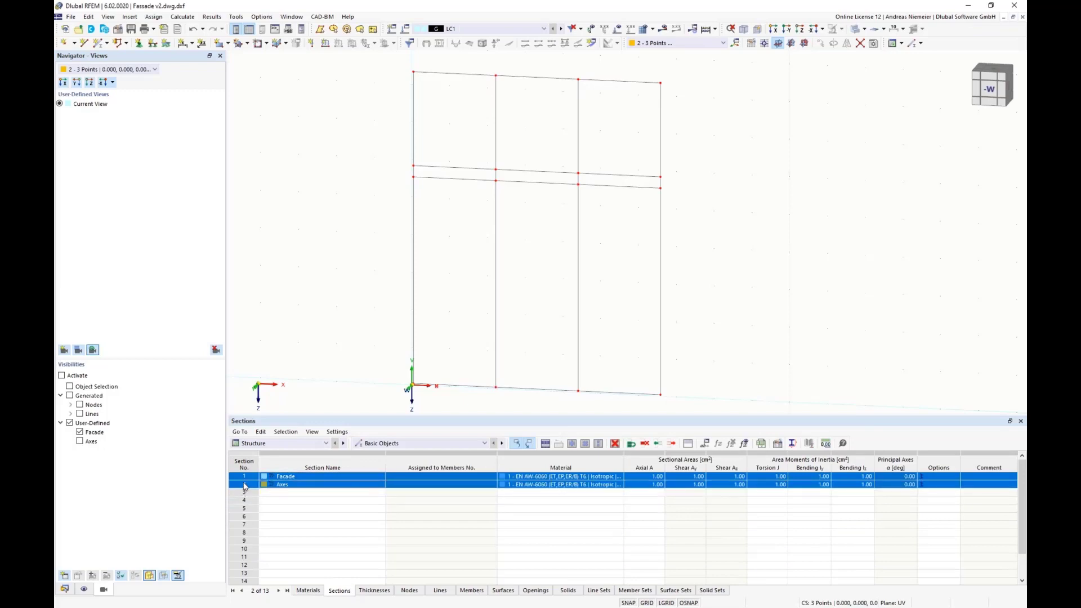
click(615, 443)
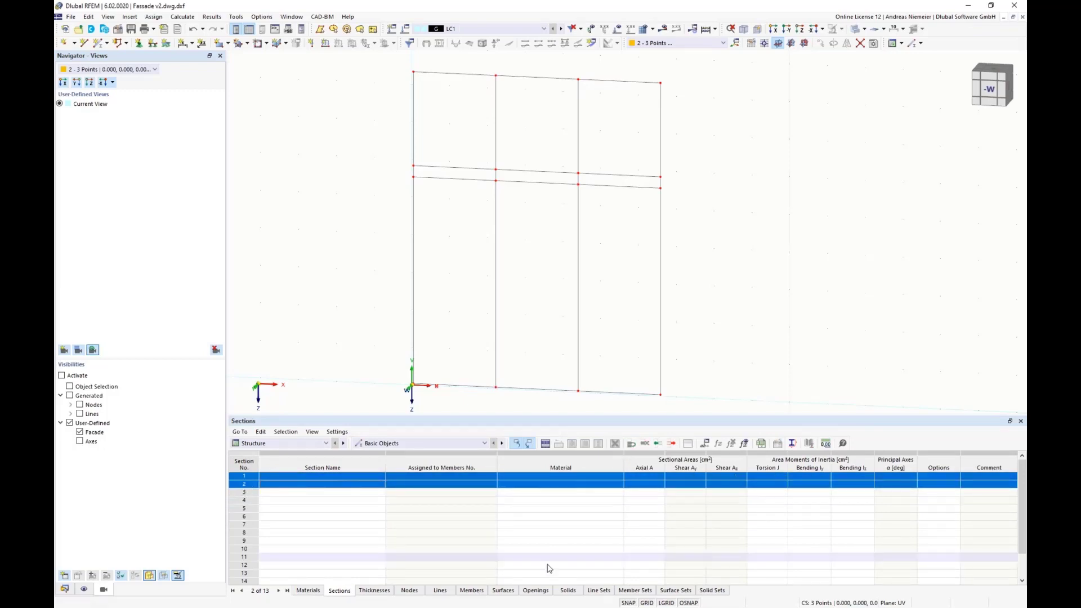
click(389, 542)
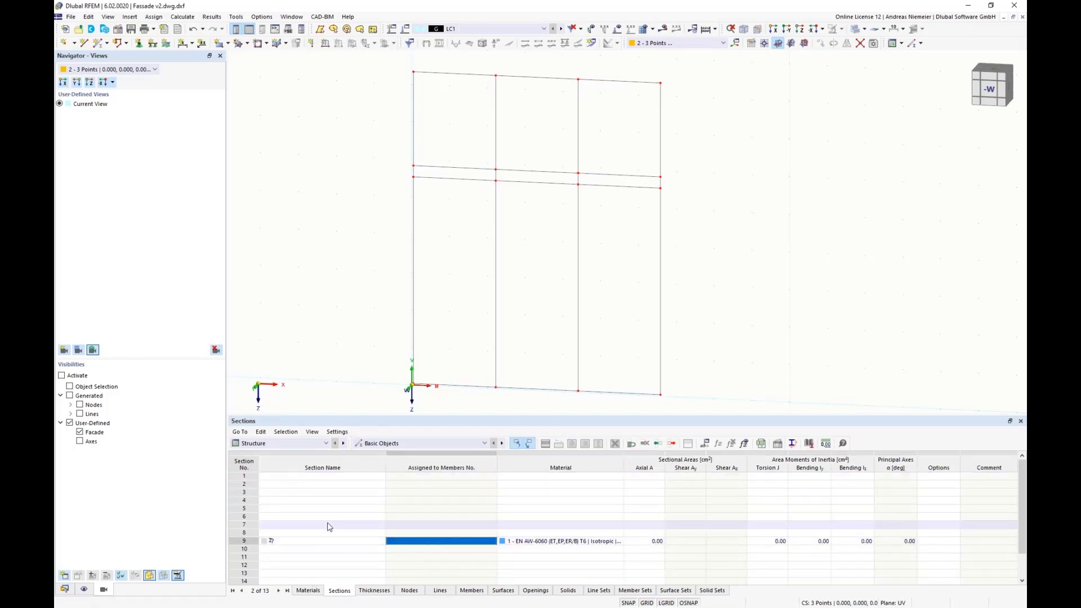
click(323, 472)
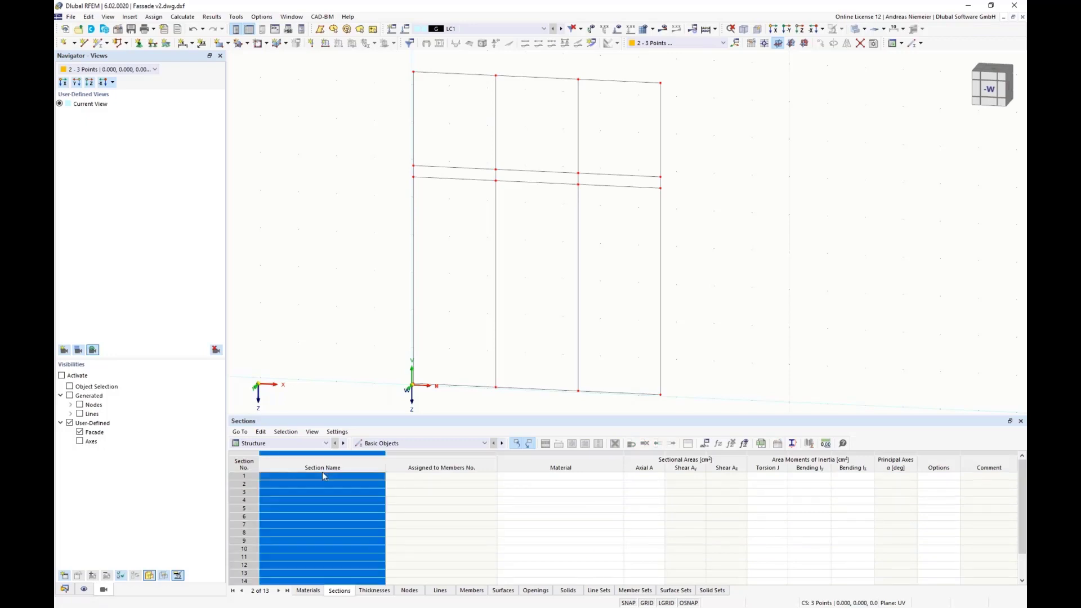
Step: Start a new section in row 1 and choose the thin-walled unsymmetric rectangular hollow shape from the section library
click(286, 478)
double_click(252, 479)
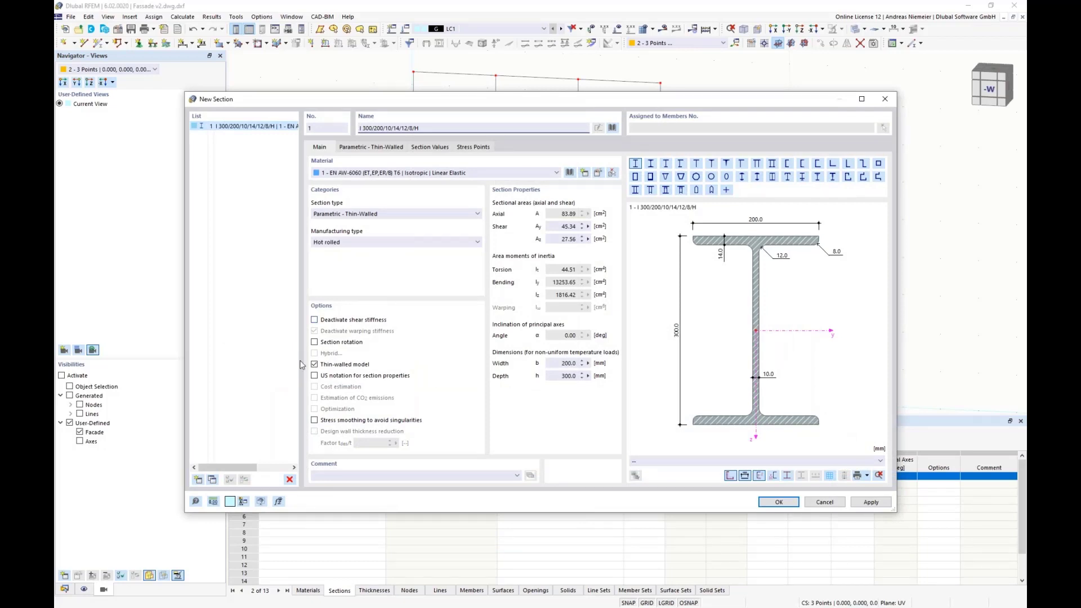
click(613, 128)
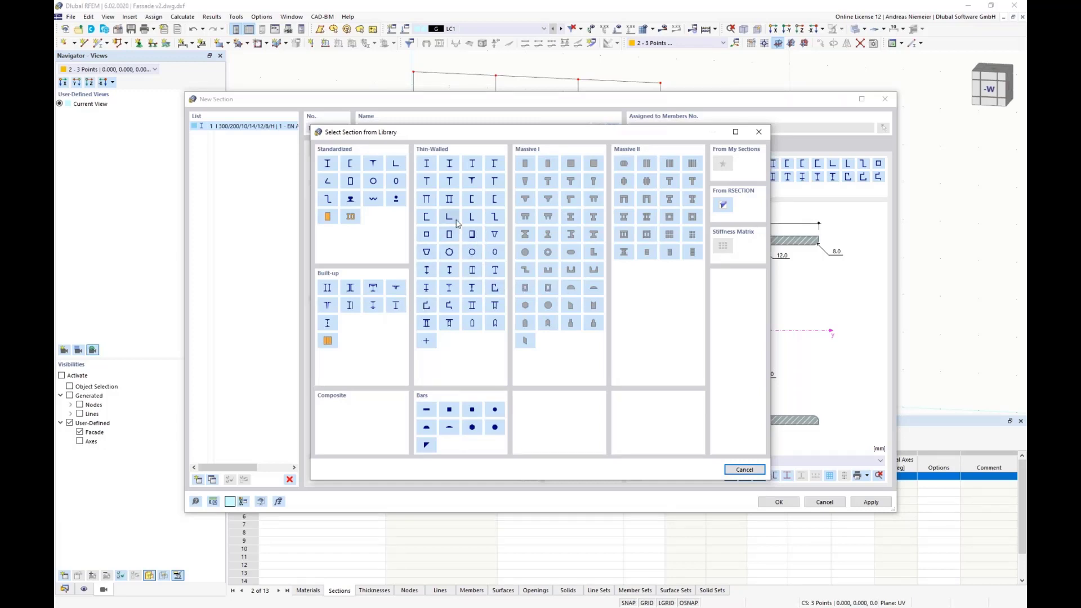
click(471, 234)
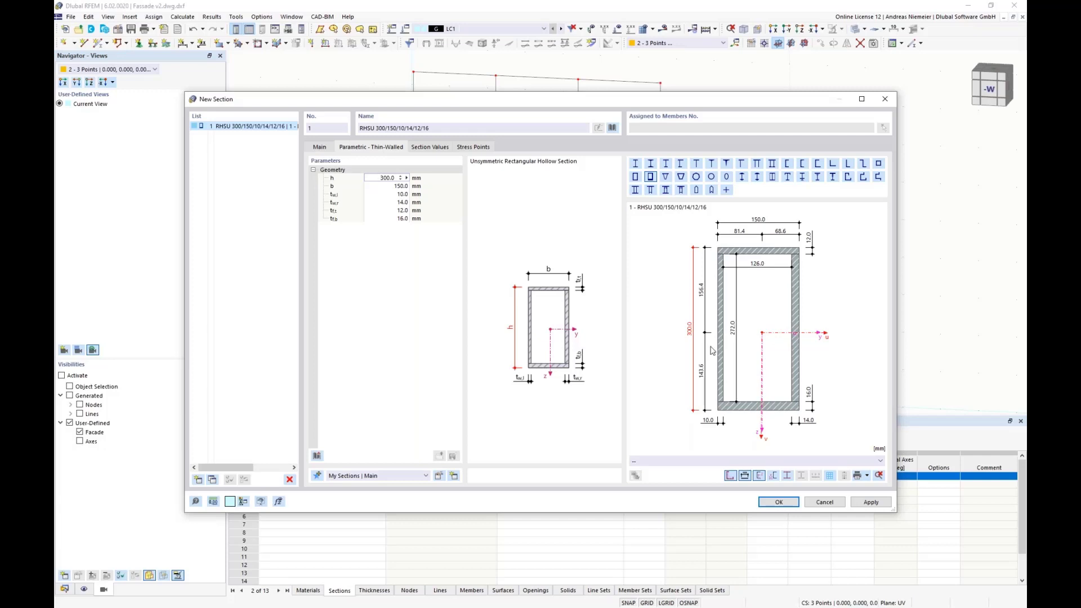
Step: Set the hollow section's height to 200 mm, width to 60 mm, both web thicknesses to 3 mm and both flange thicknesses to 5 mm
click(402, 186)
text(60)
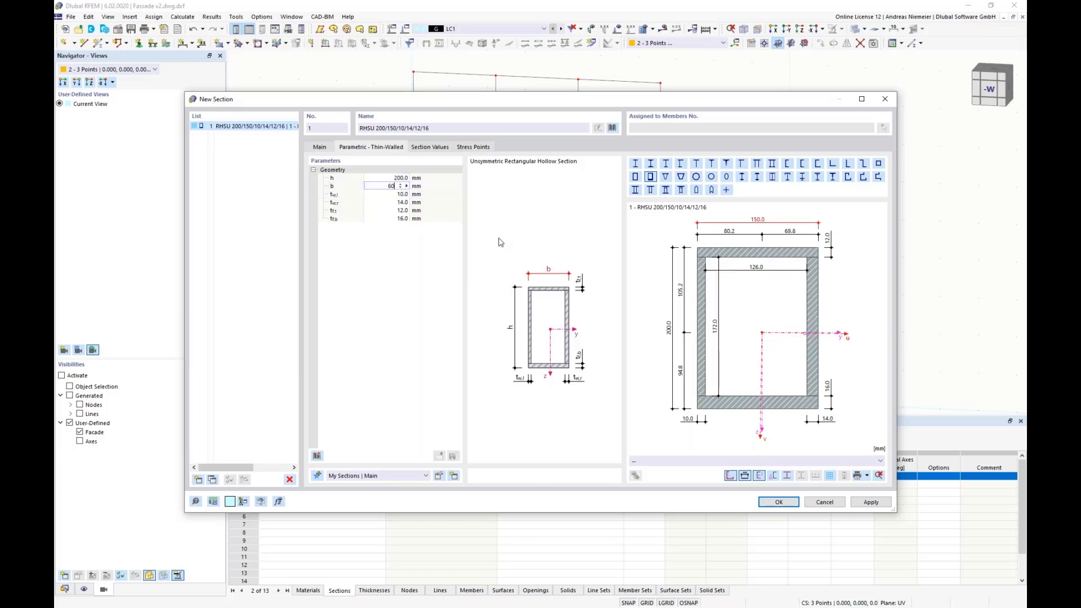
key(Tab)
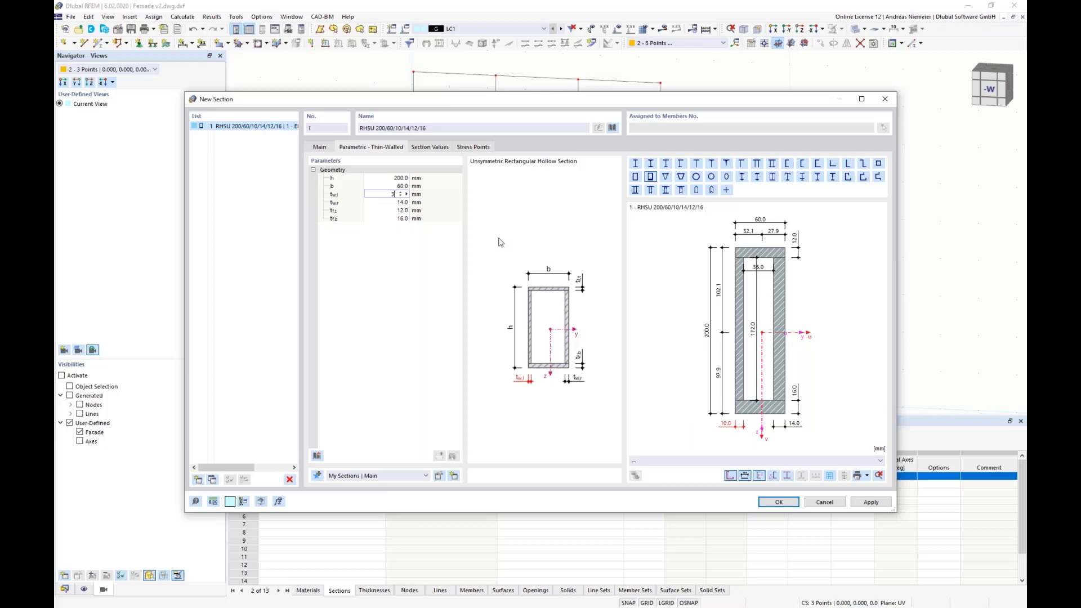
key(Tab)
key(Tab)
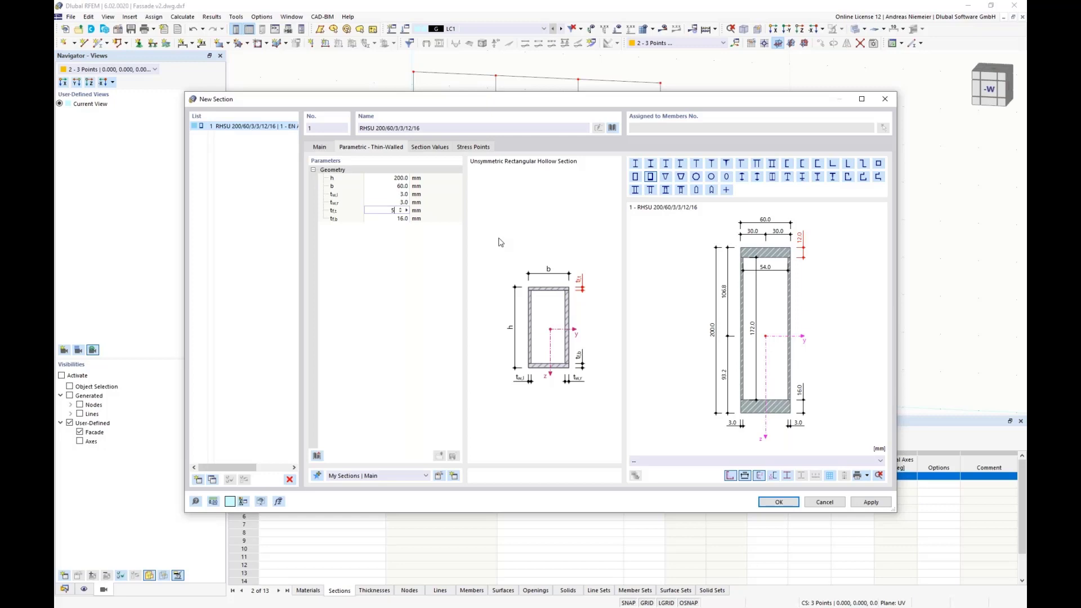
key(Tab)
text(5)
key(Return)
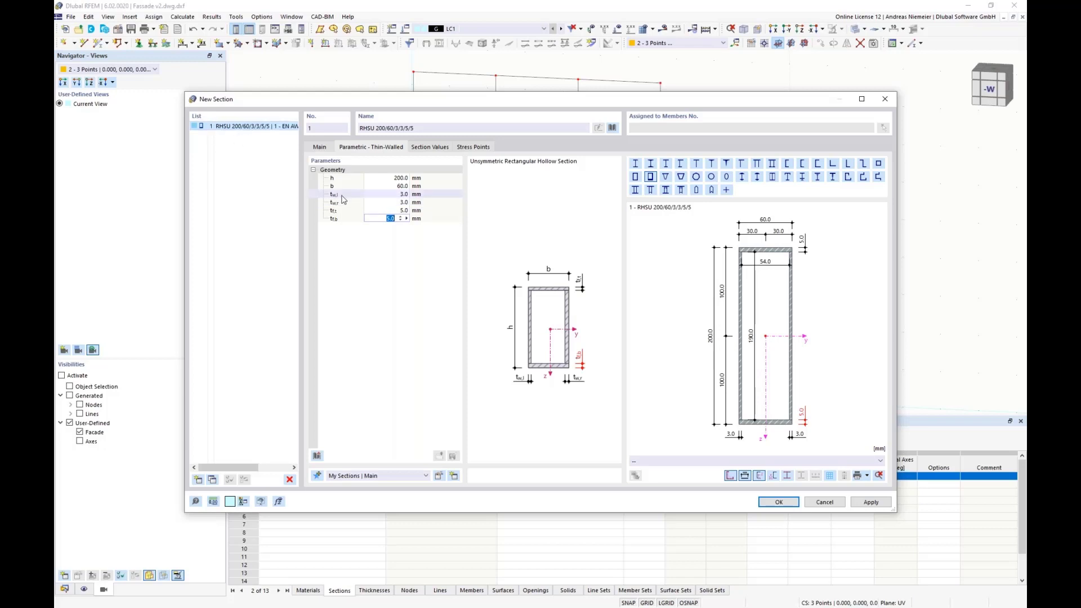
Step: Copy the hollow section as section 2, set the copy's height to 180 mm and save both sections
click(232, 128)
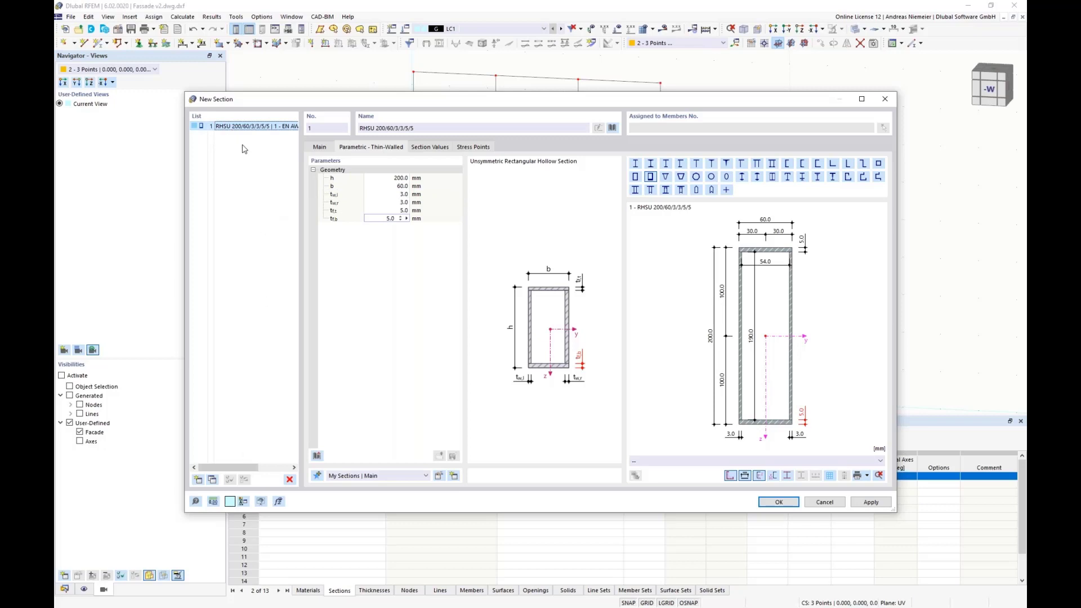
click(212, 480)
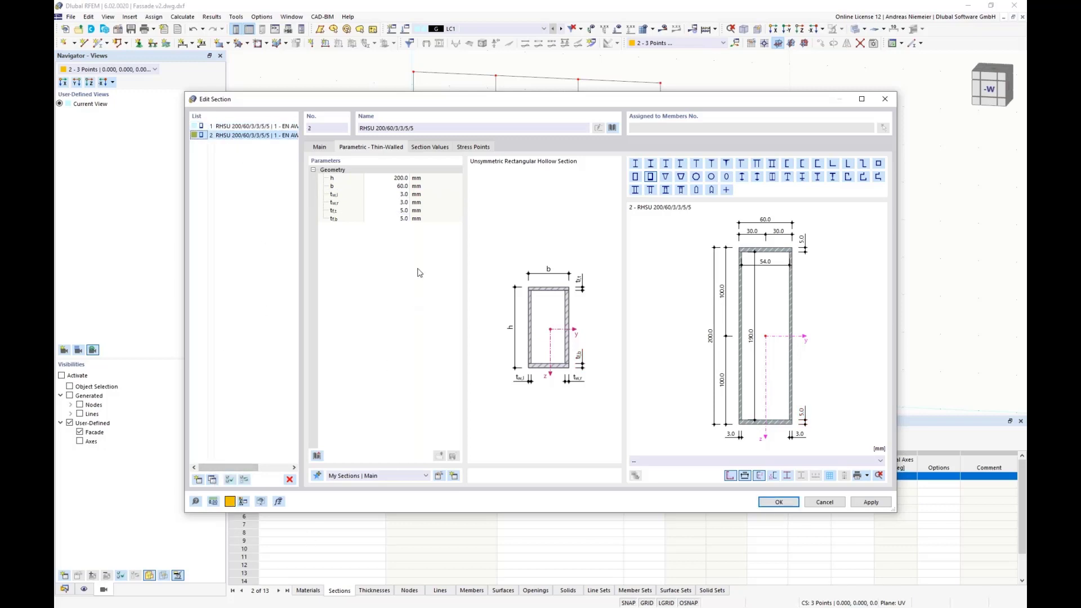
click(394, 178)
text(180)
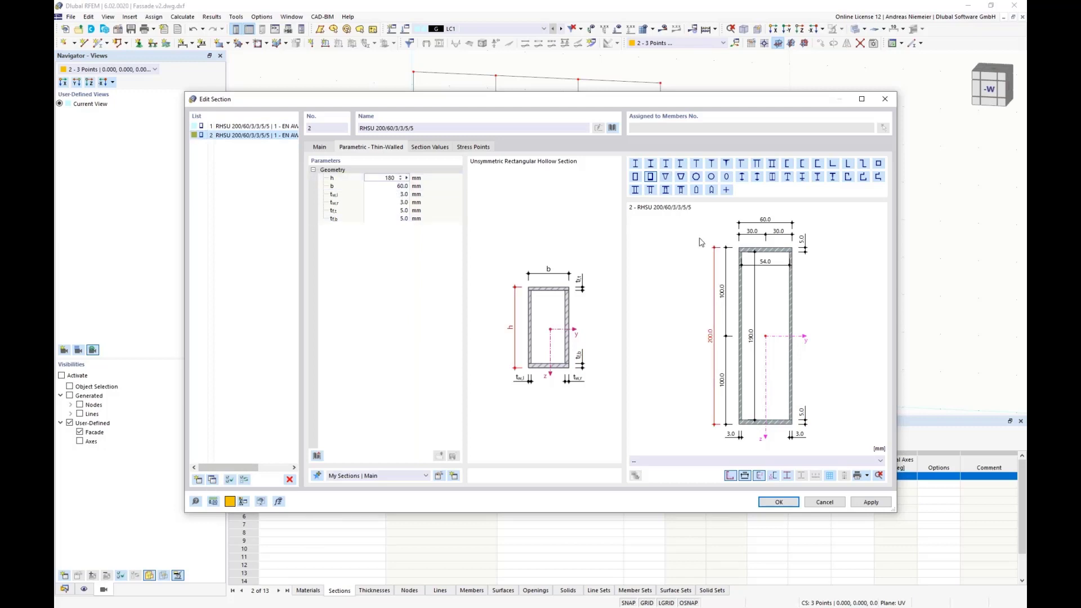
key(Return)
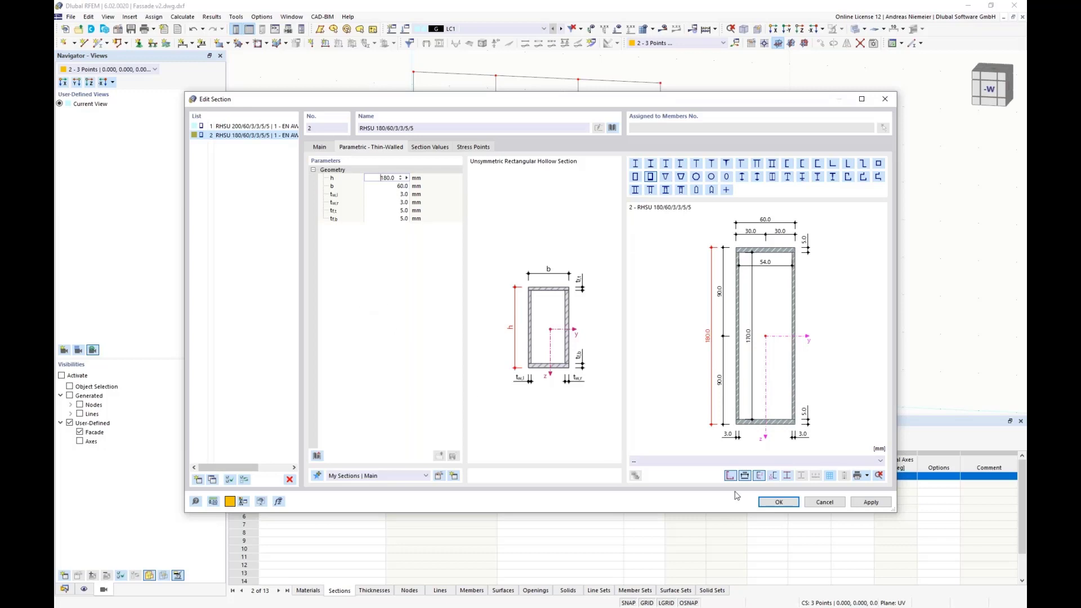
click(778, 502)
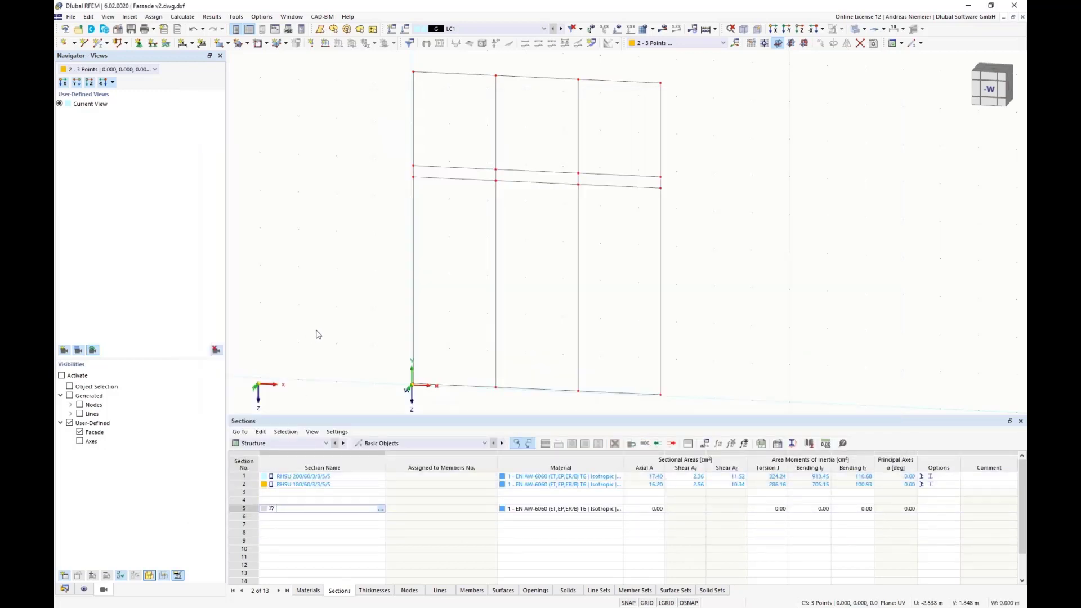
Step: Select all vertical lines along the four facade axes and open them together for editing
scroll(321, 200, down, 2)
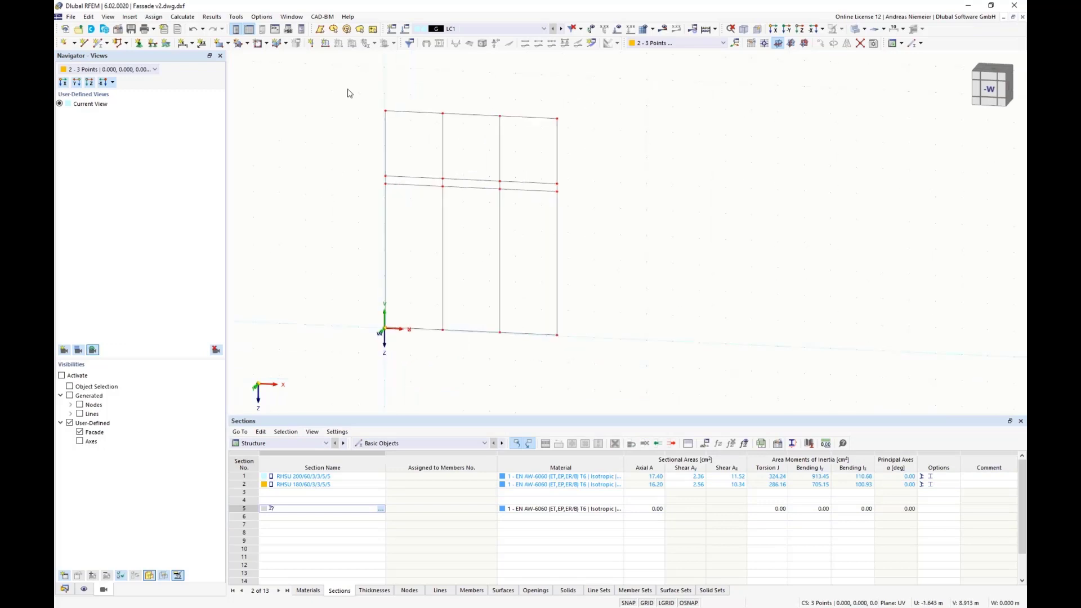
drag(358, 80, 411, 367)
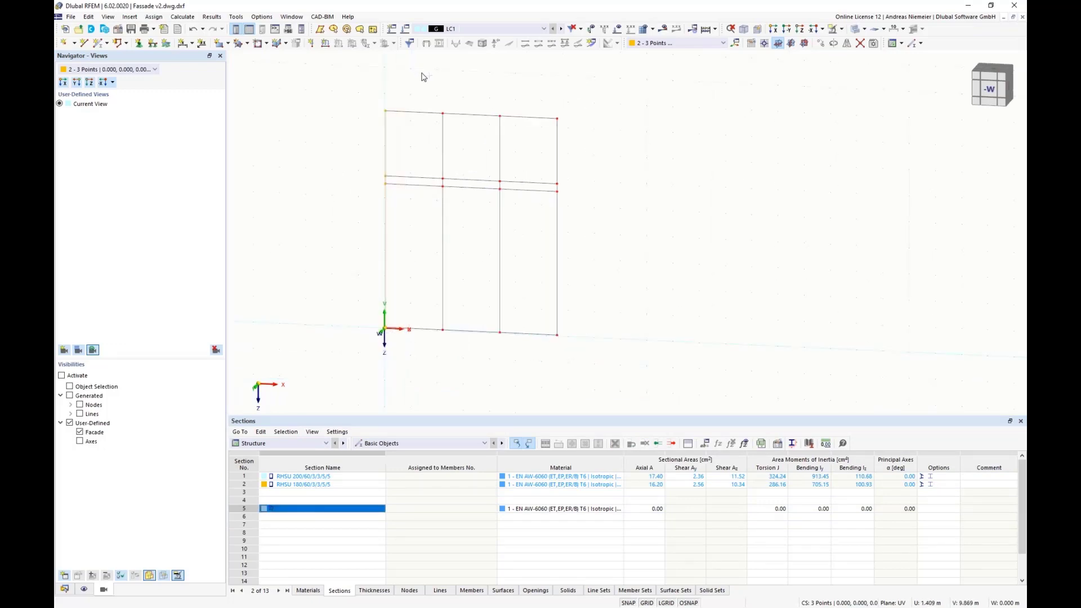
drag(421, 72, 468, 378)
drag(492, 88, 547, 401)
drag(532, 91, 597, 380)
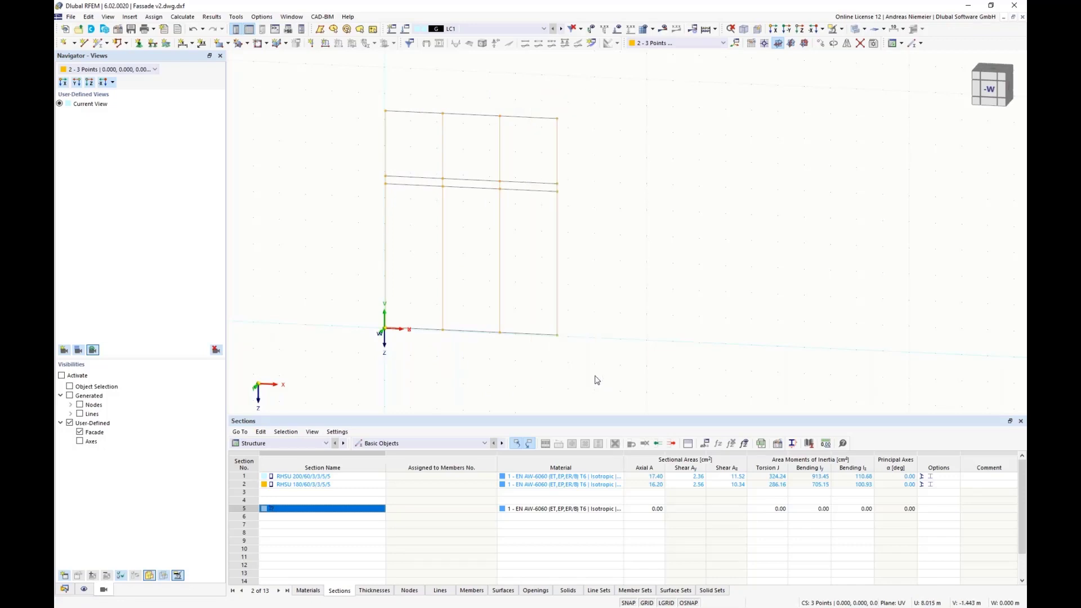
scroll(379, 138, up, 2)
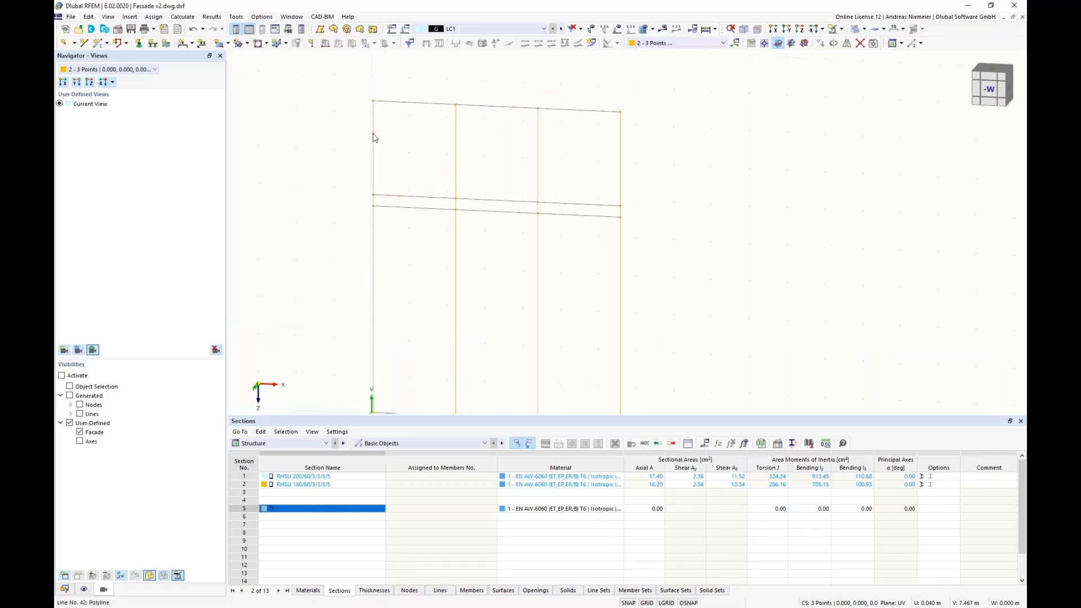
right_click(375, 137)
mouse_move(397, 167)
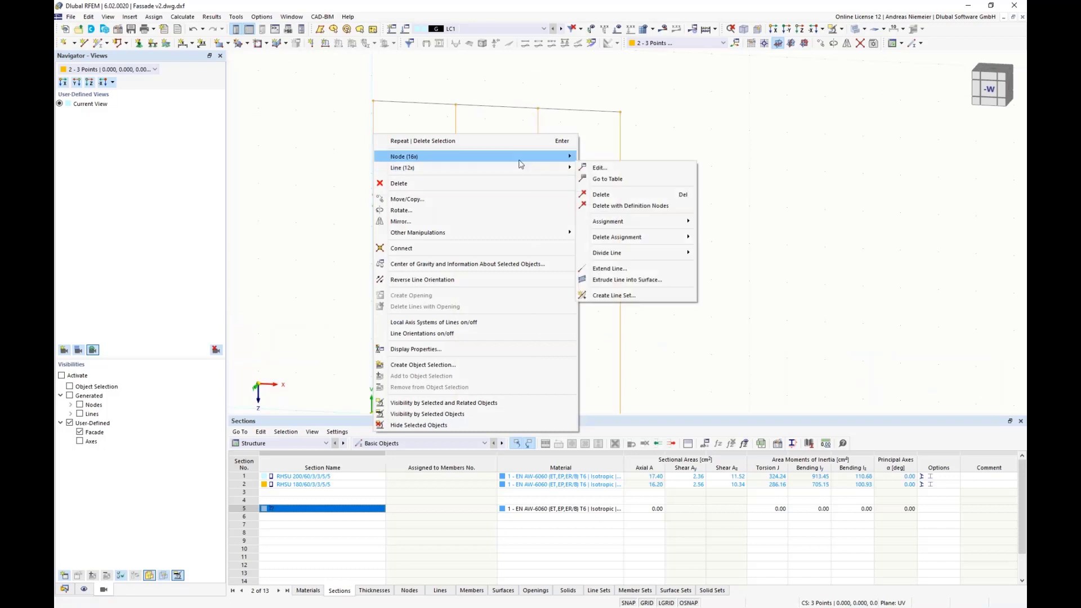
click(600, 169)
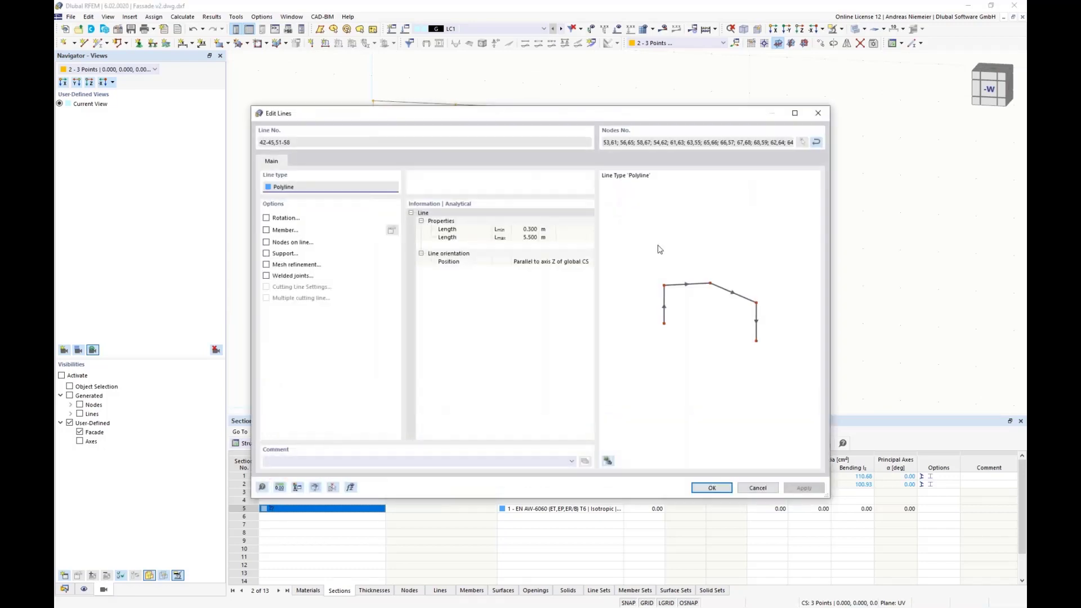
Step: Assign beam members with the uniform section RHSU 200/60/3/3/5/5 to the selected vertical lines
click(268, 231)
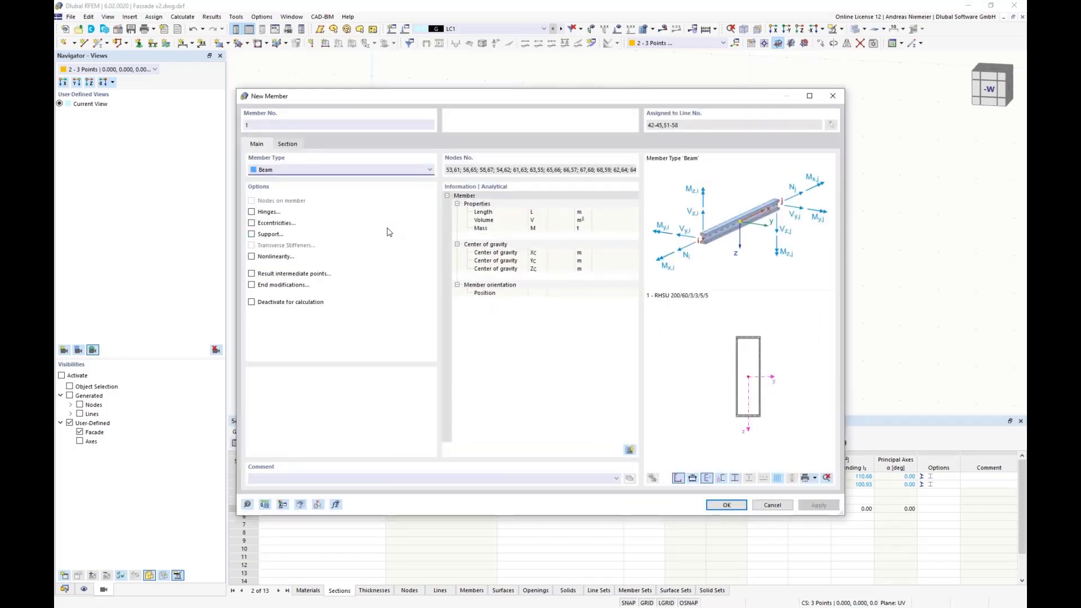
click(272, 170)
click(272, 179)
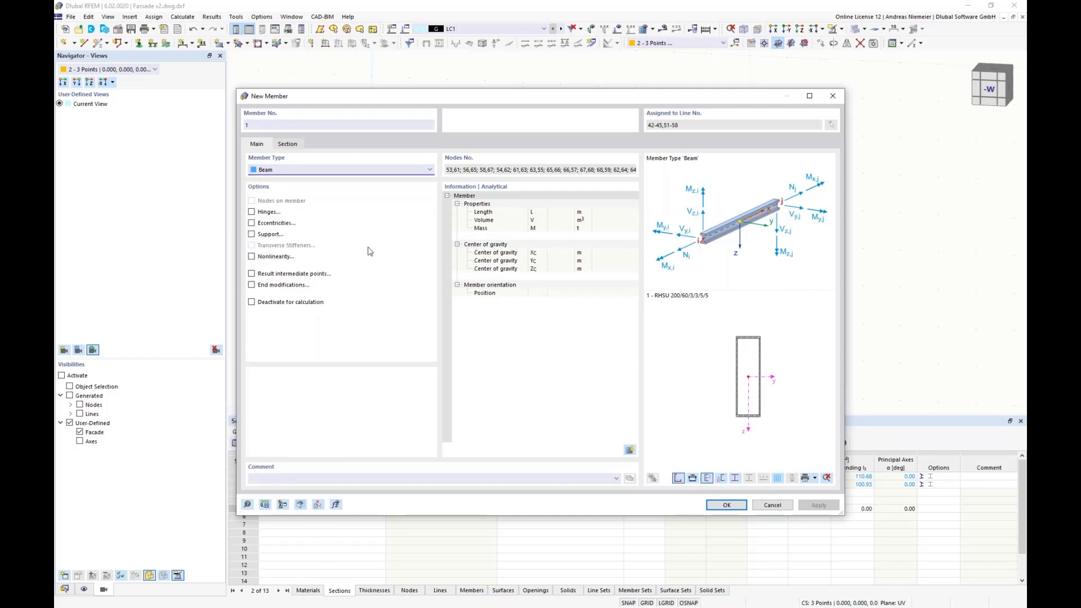
click(291, 145)
click(315, 393)
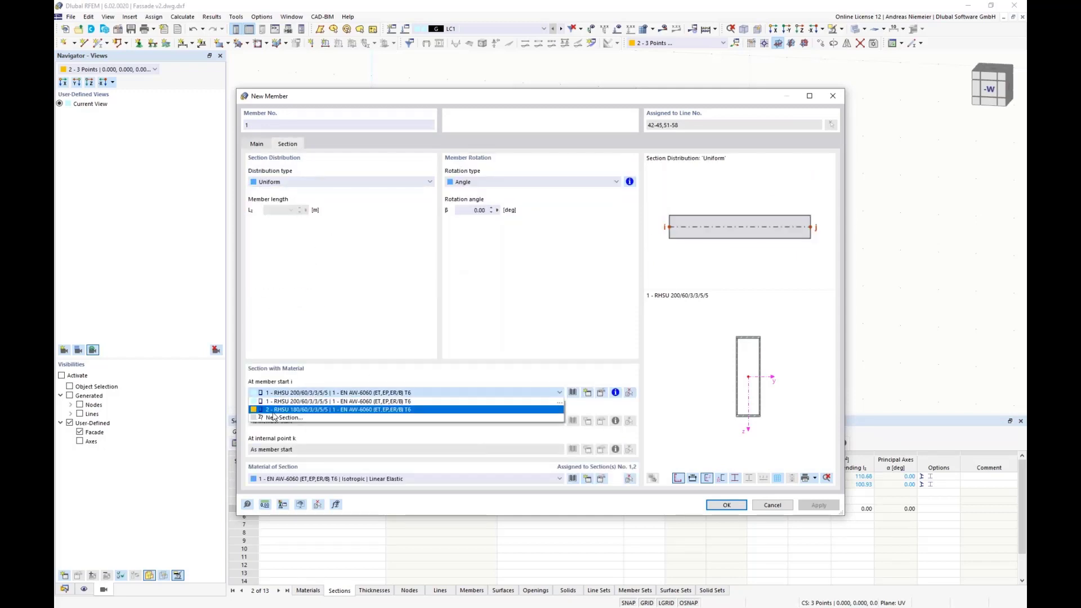
click(293, 404)
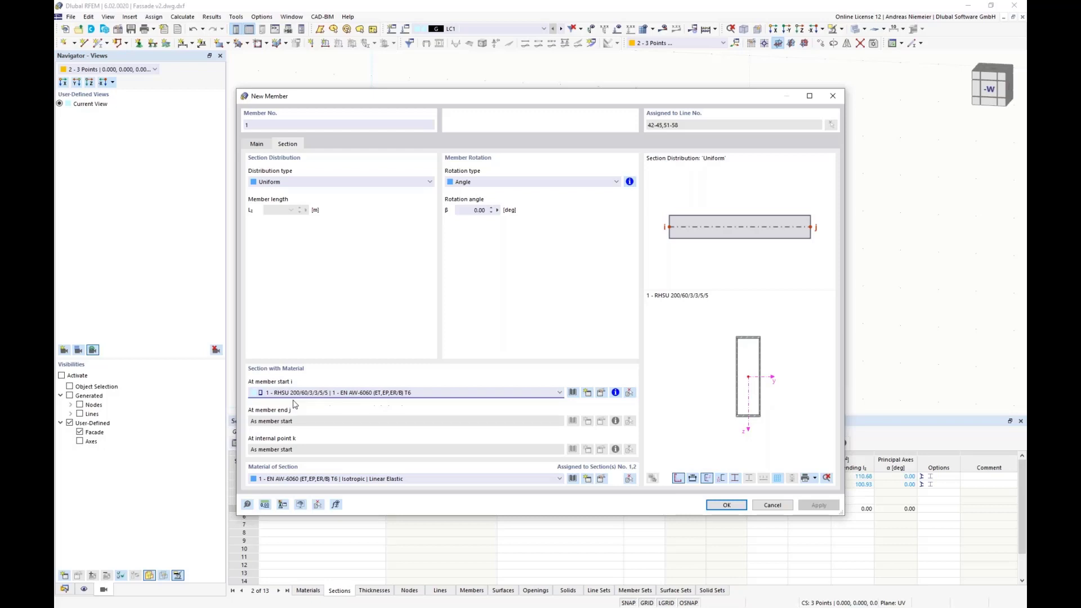
click(727, 505)
click(711, 488)
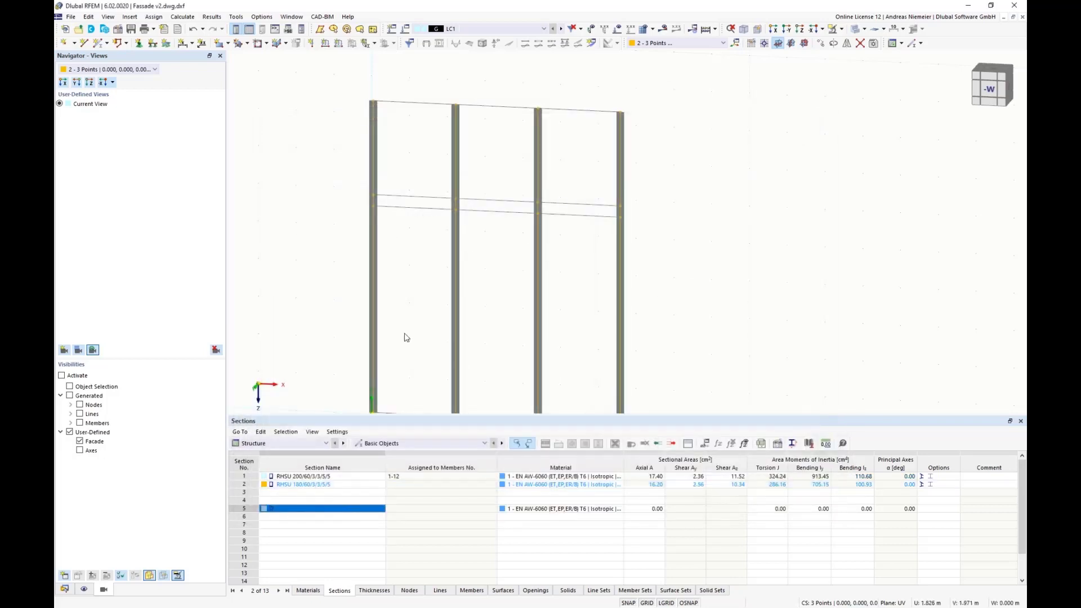
Step: Select all horizontal lines between the facade axes and assign them beam members with the uniform section RHSU 180/60/3/3/5/5
scroll(507, 354, down, 3)
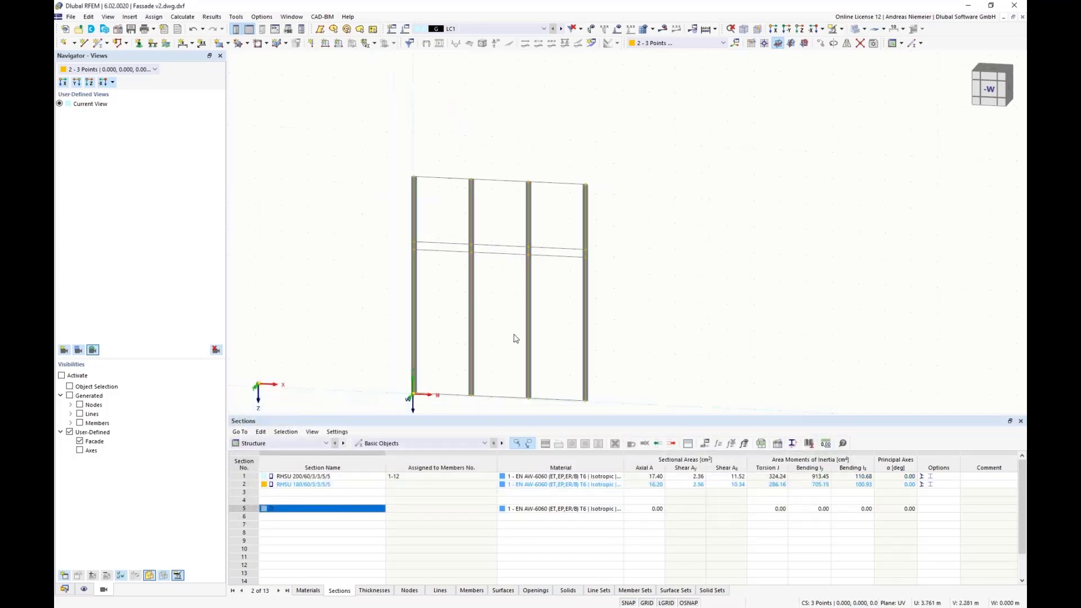
middle_drag(526, 327, 554, 286)
click(479, 387)
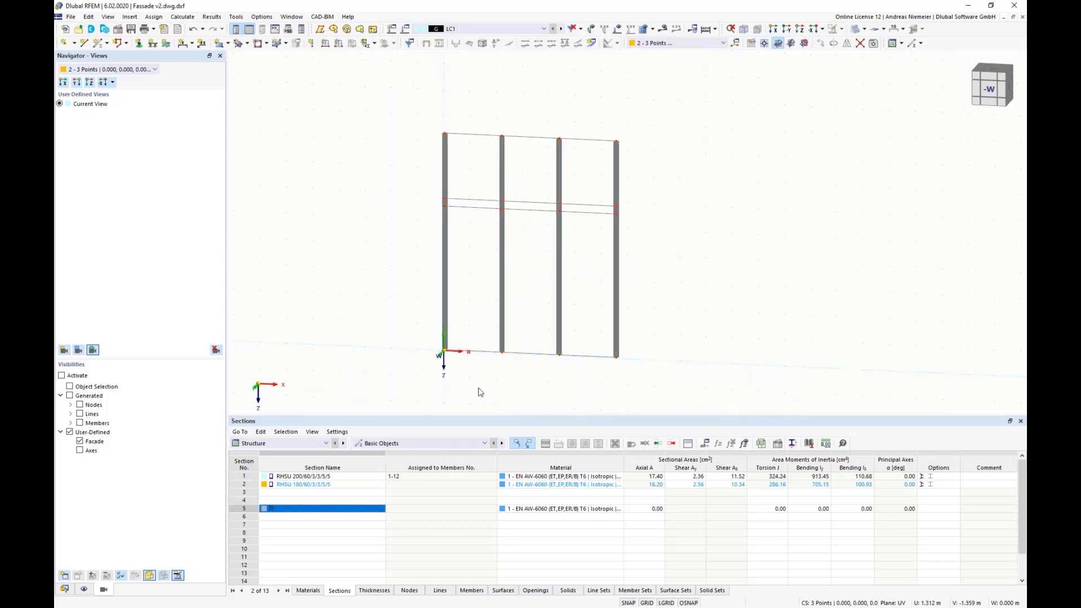
drag(480, 384, 462, 119)
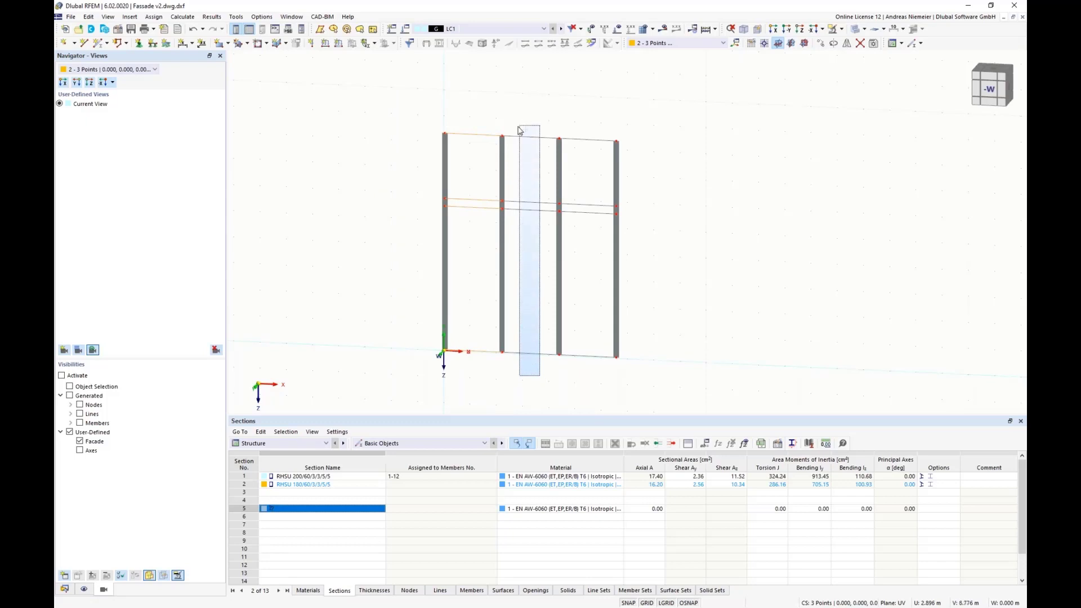
right_click(584, 145)
click(617, 162)
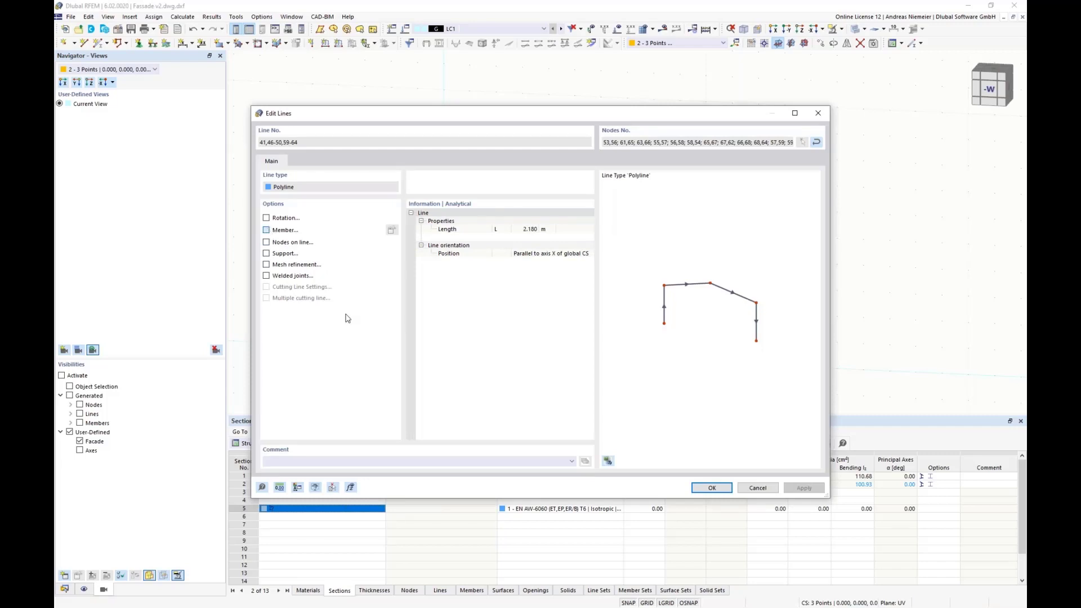
click(298, 147)
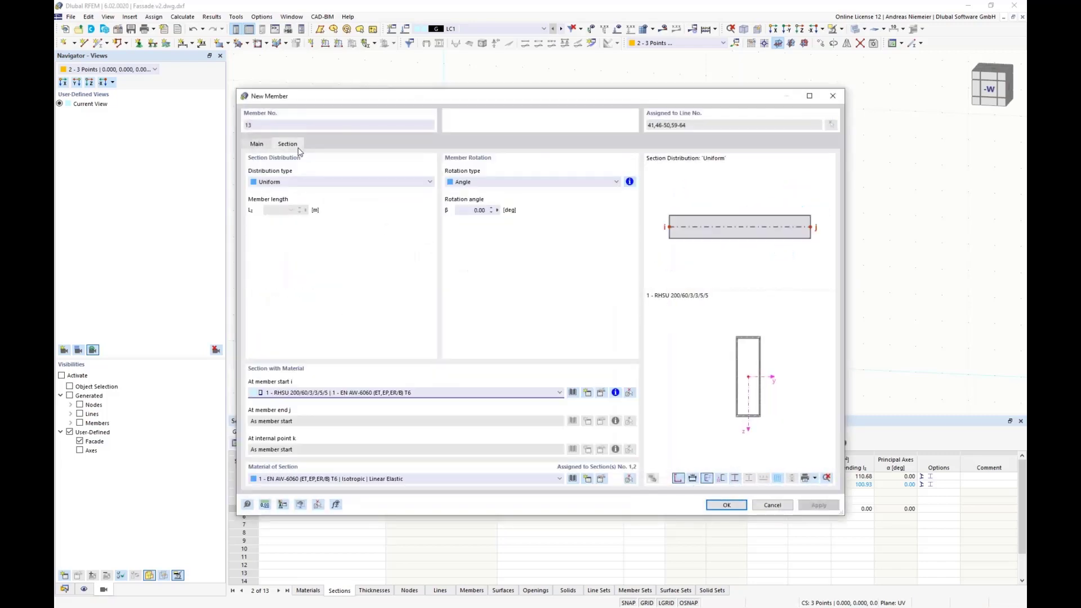
click(330, 394)
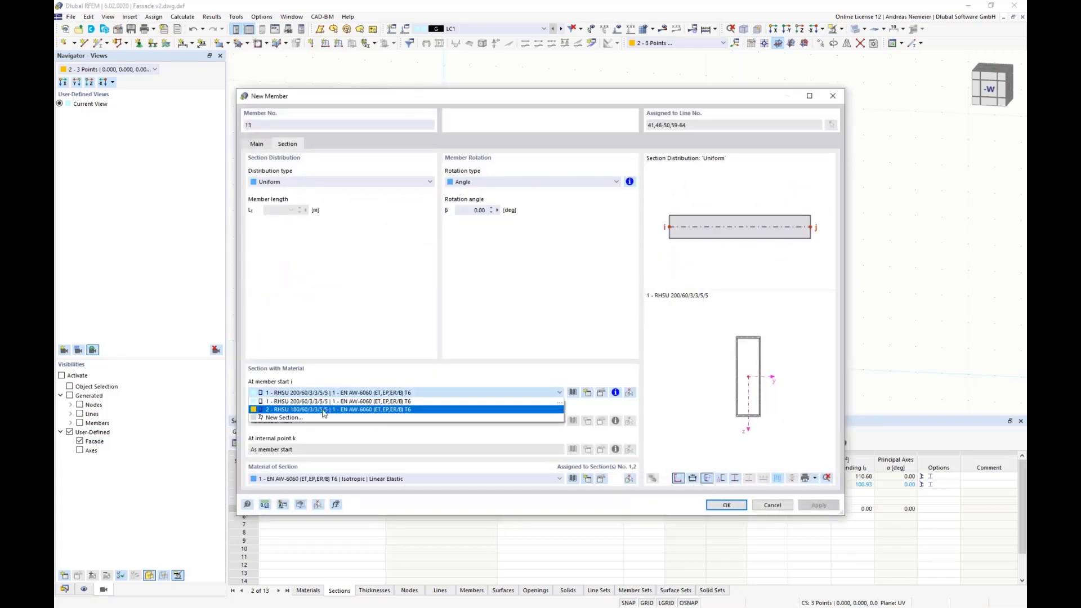
click(326, 410)
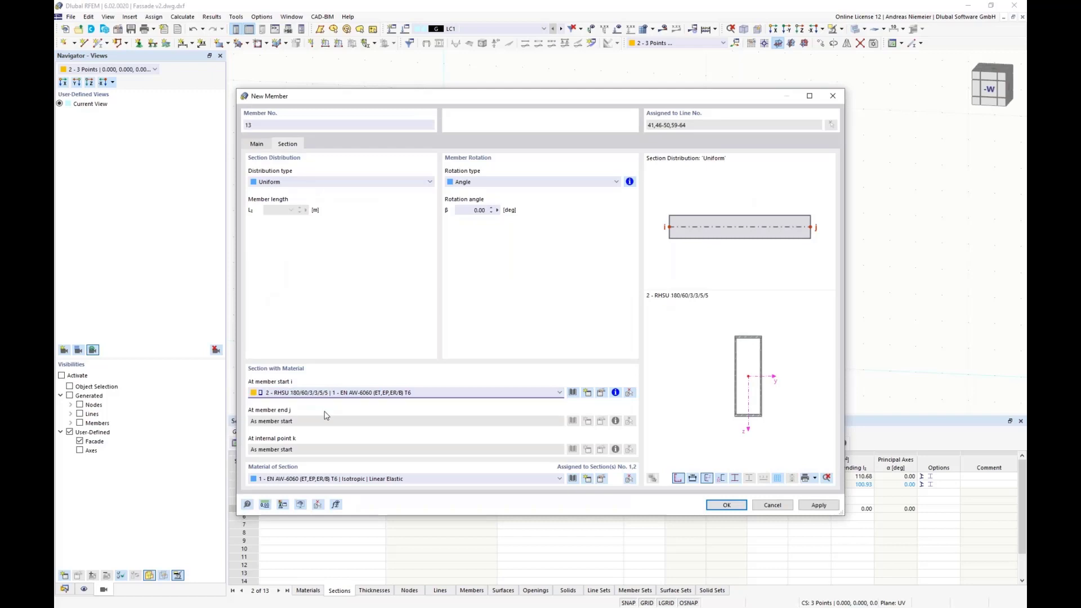
click(725, 510)
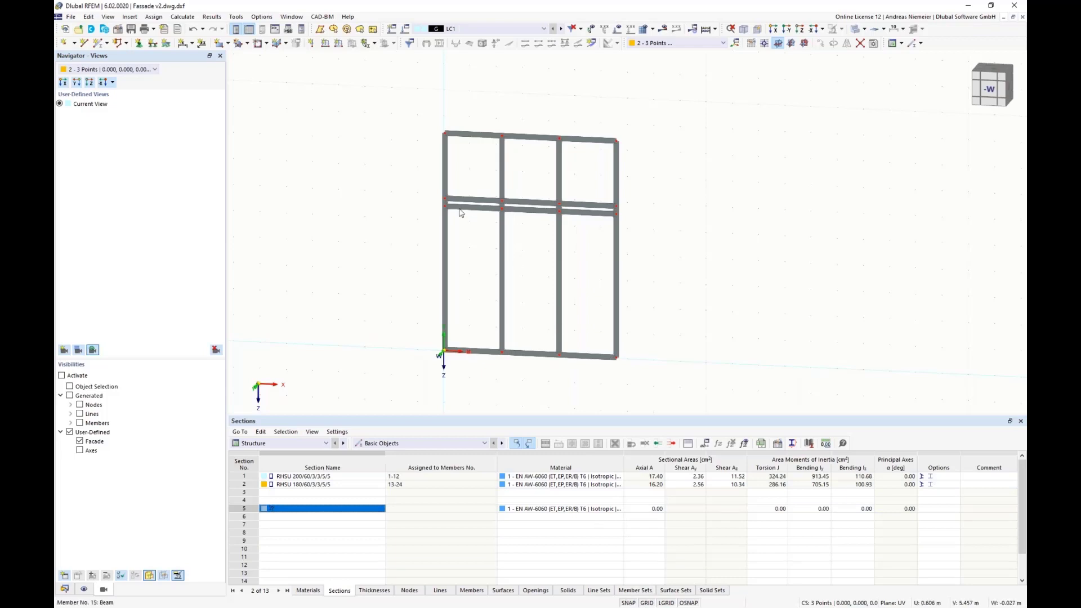
Step: Activate section rotation for both hollow sections together and set the rotation angle about the x-axis to 90 degrees
scroll(458, 177, up, 5)
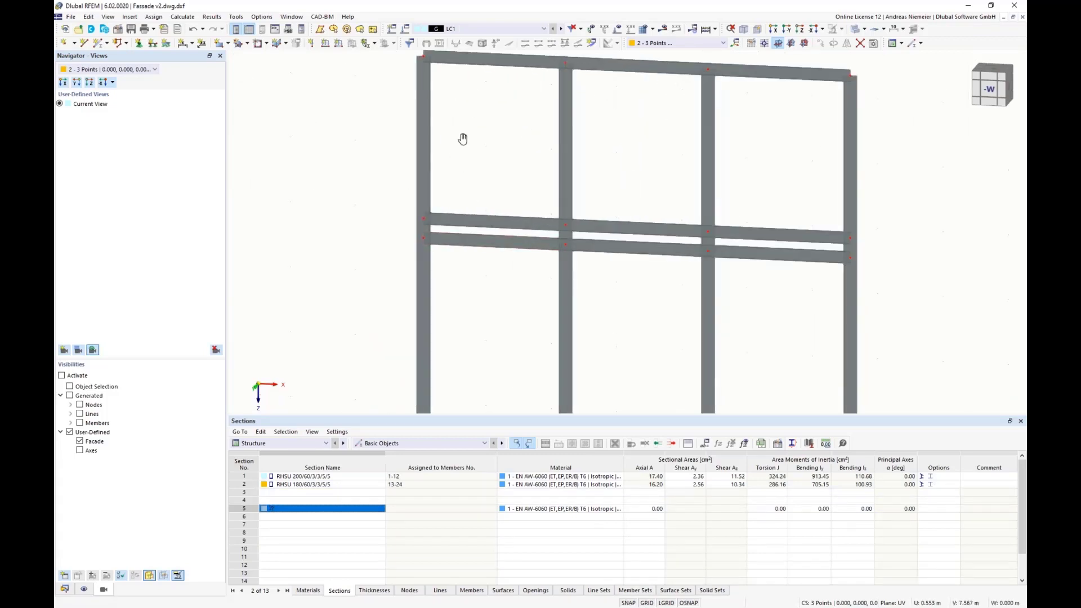
scroll(463, 137, up, 5)
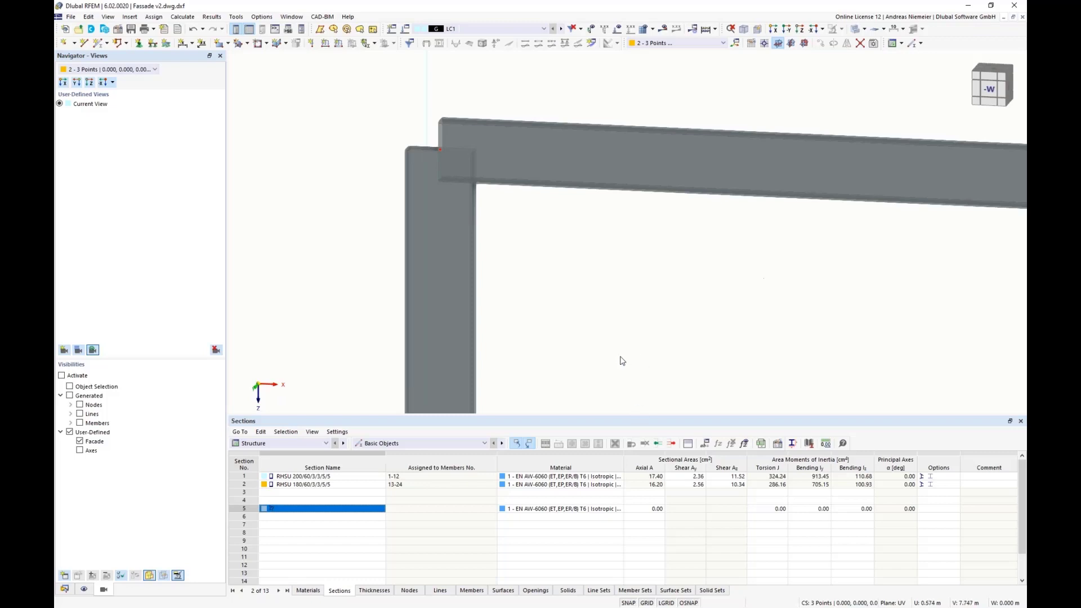
double_click(252, 480)
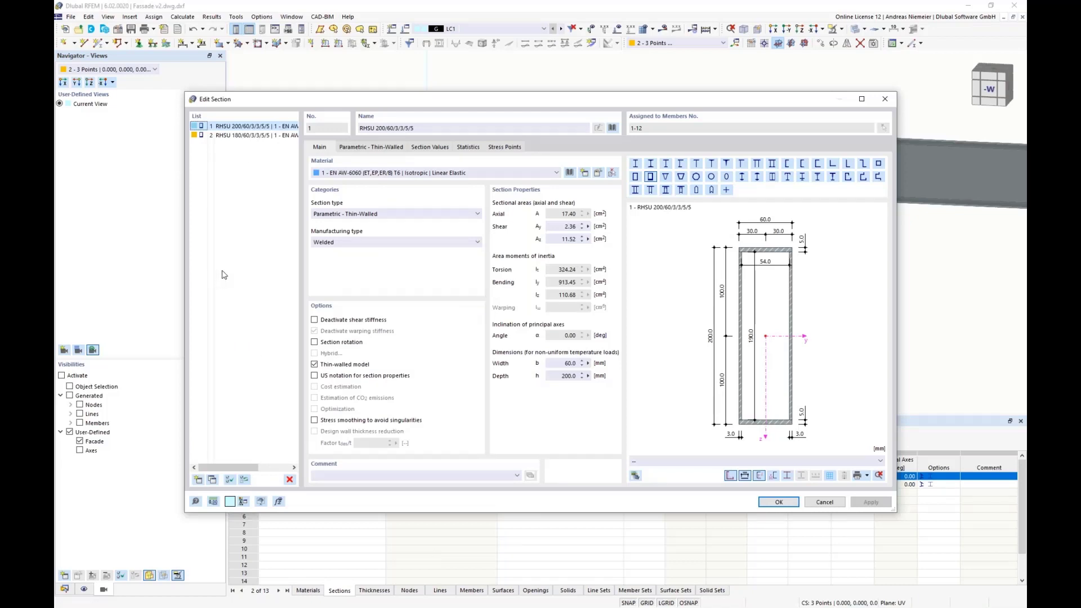
shift+click(227, 136)
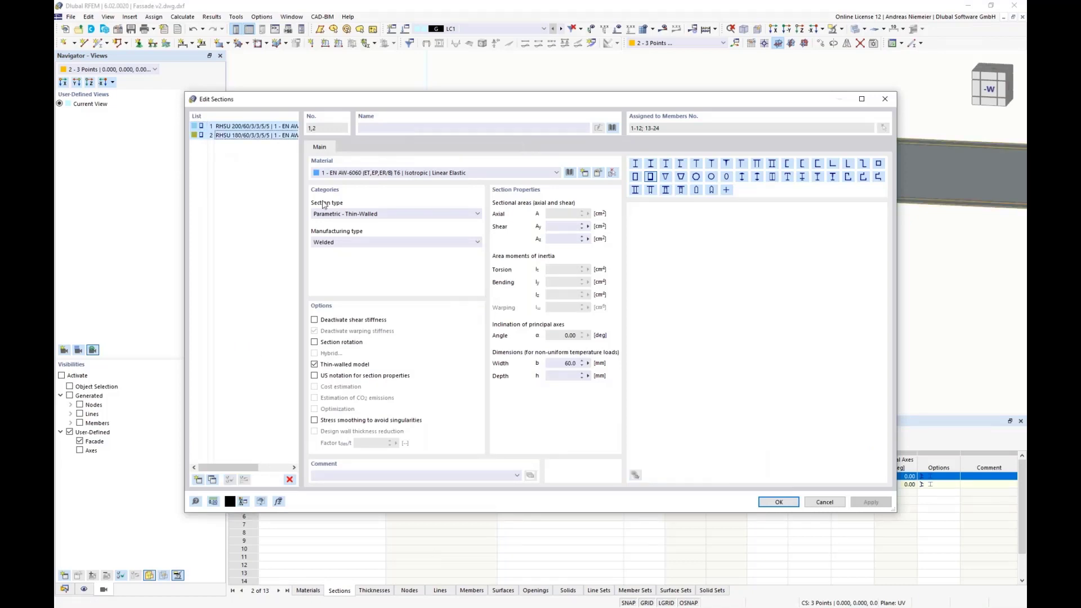
click(314, 342)
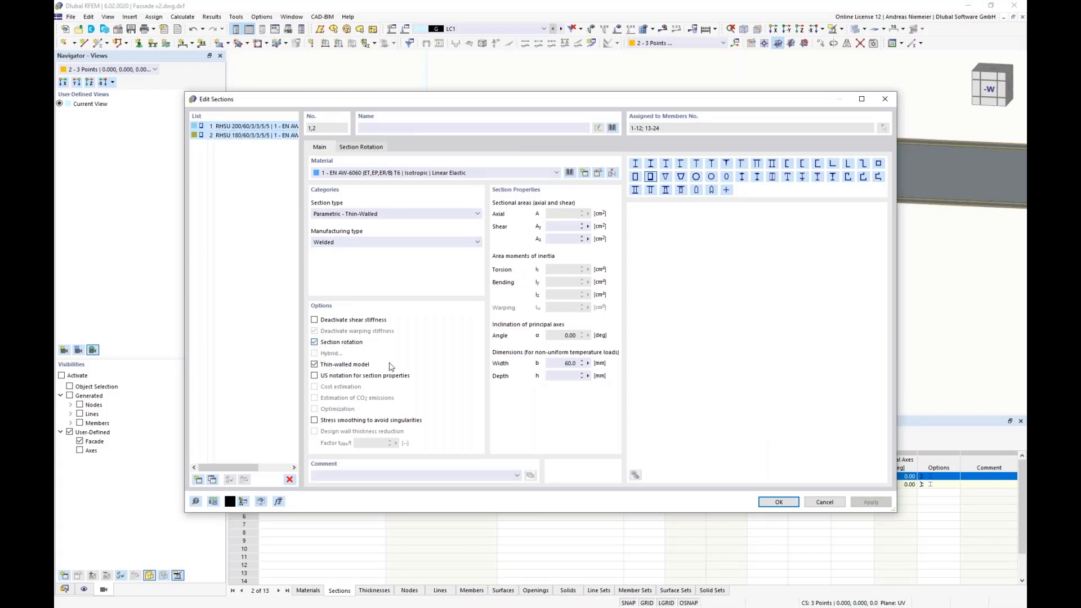
click(374, 148)
text(90)
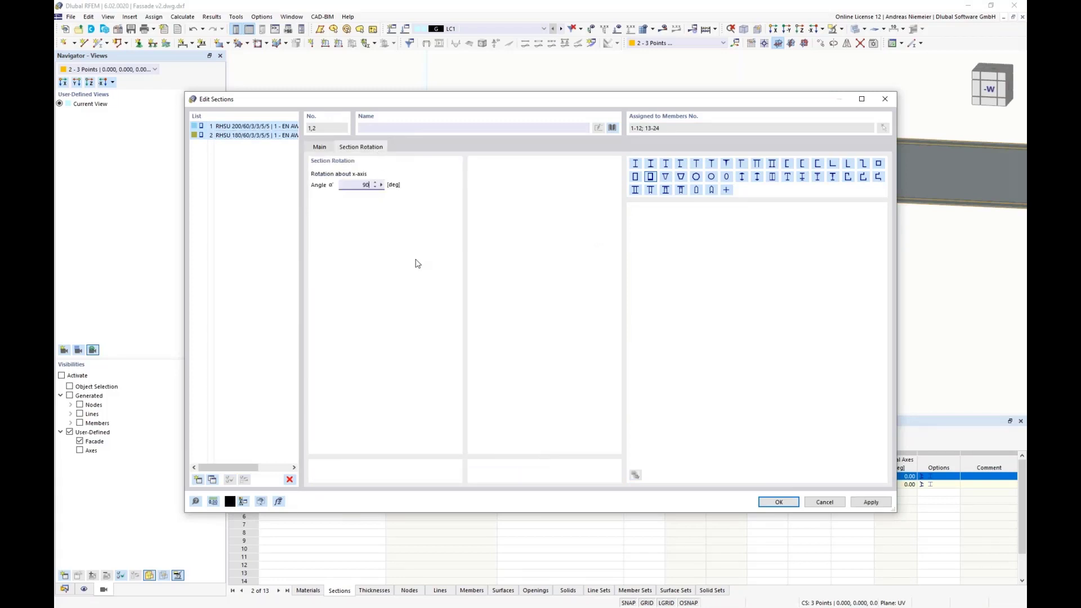
click(773, 505)
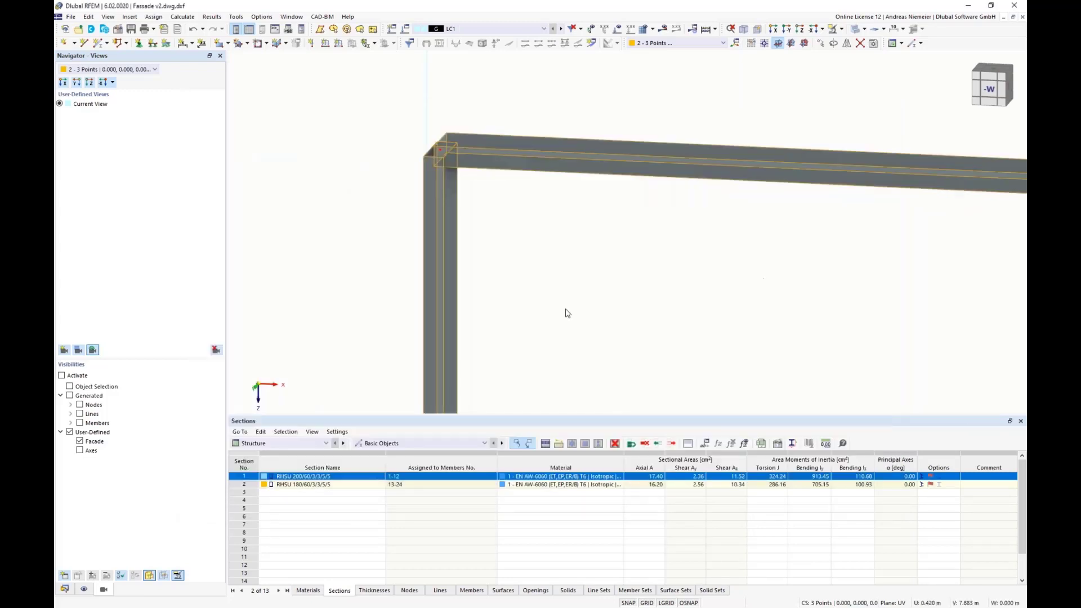
Step: Bring the whole facade into view and switch the model display to show the members as simple lines
scroll(401, 184, down, 6)
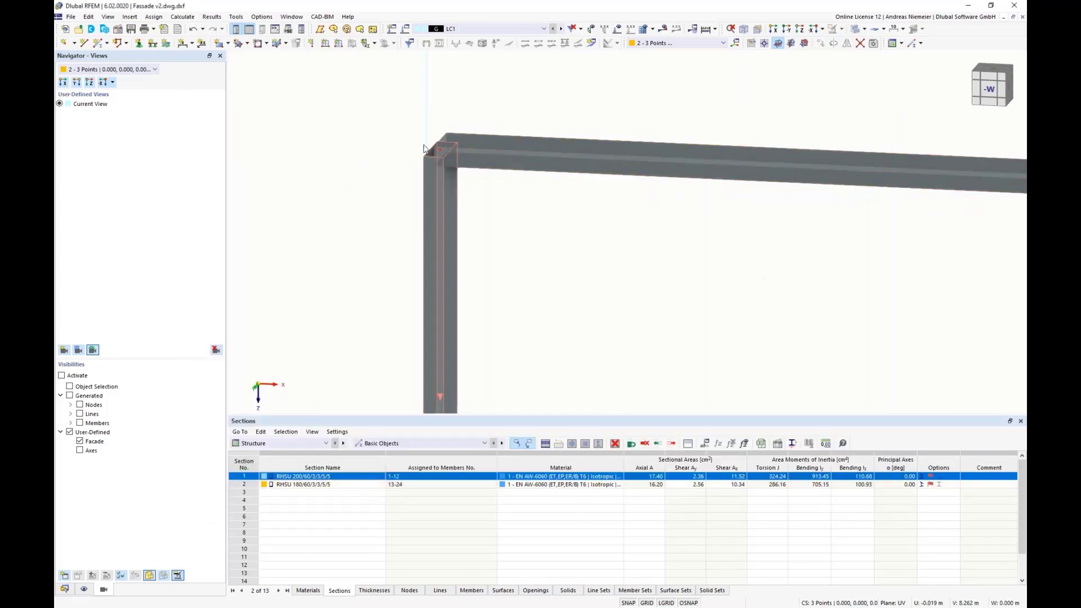
scroll(398, 279, down, 4)
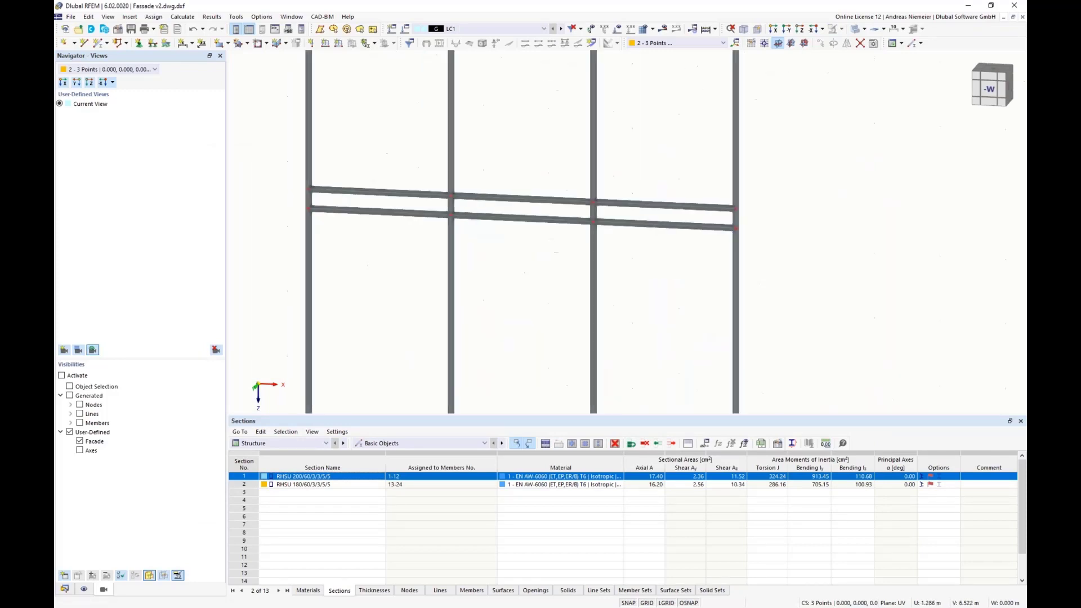
scroll(396, 285, up, 1)
middle_drag(400, 283, 423, 264)
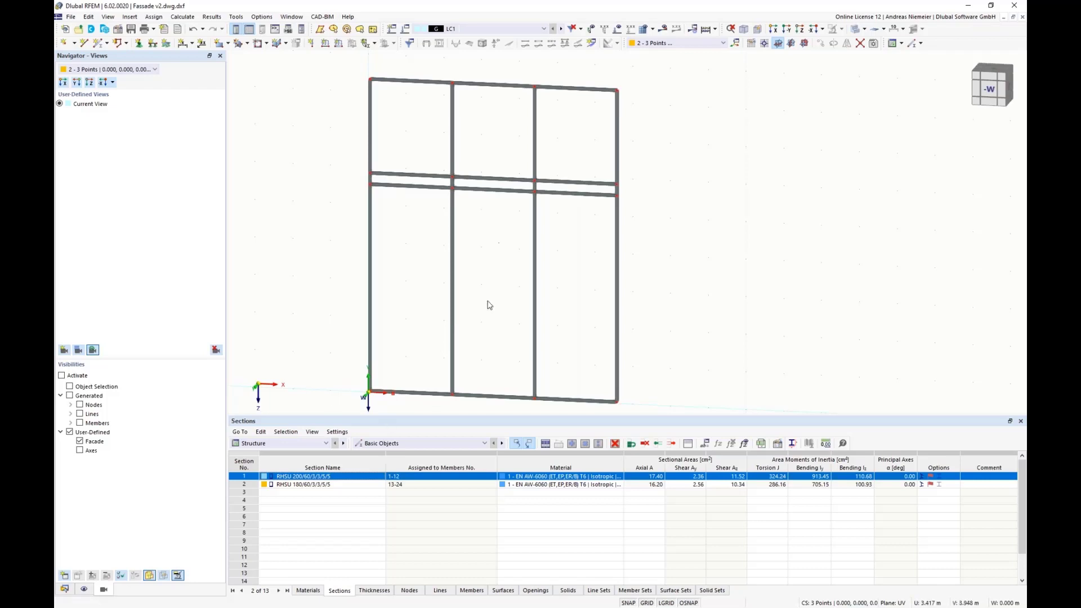
click(452, 386)
click(858, 30)
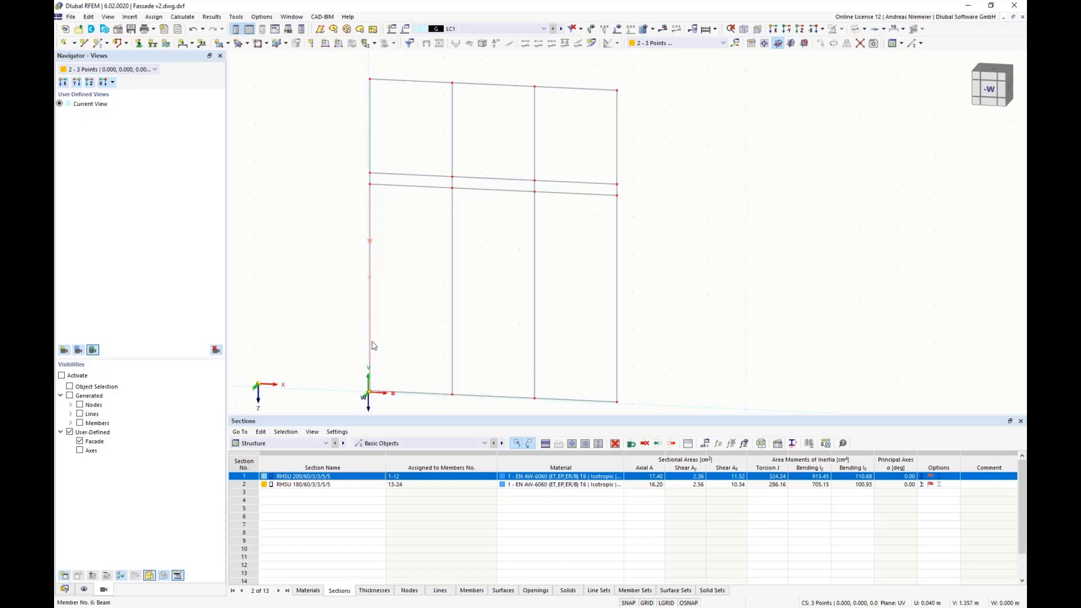
Step: Select all vertical members along the four facade axes and create a continuous member set for each axis
scroll(384, 194, up, 2)
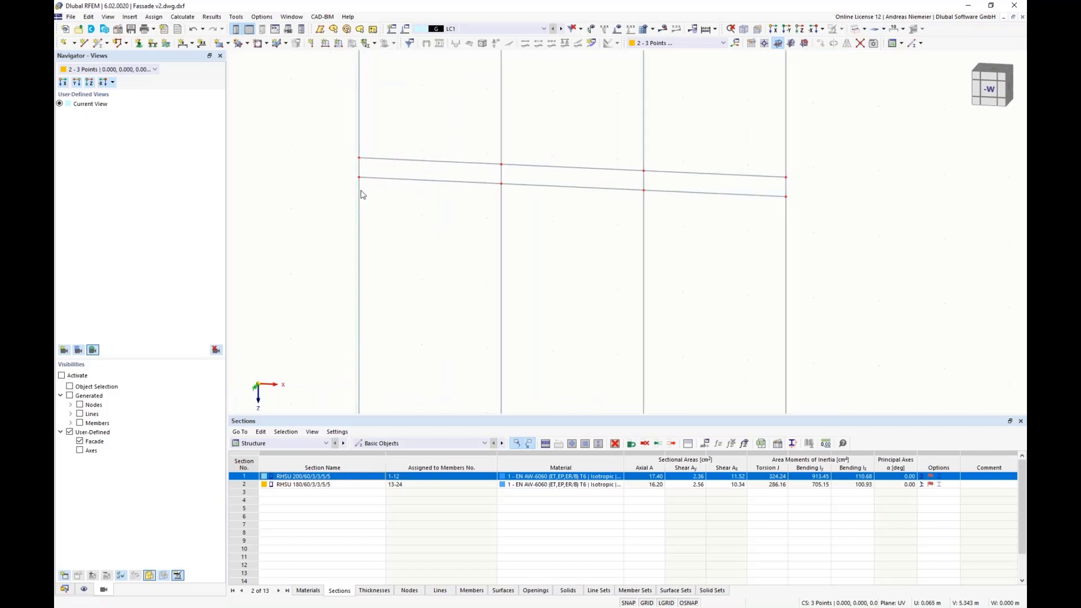
scroll(362, 193, down, 2)
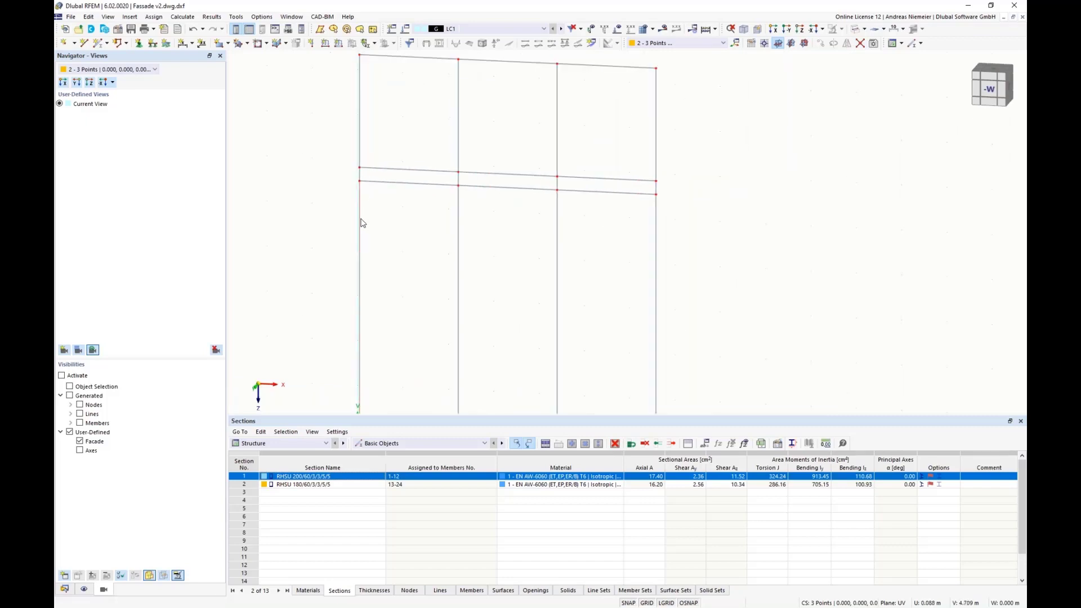
scroll(389, 196, down, 3)
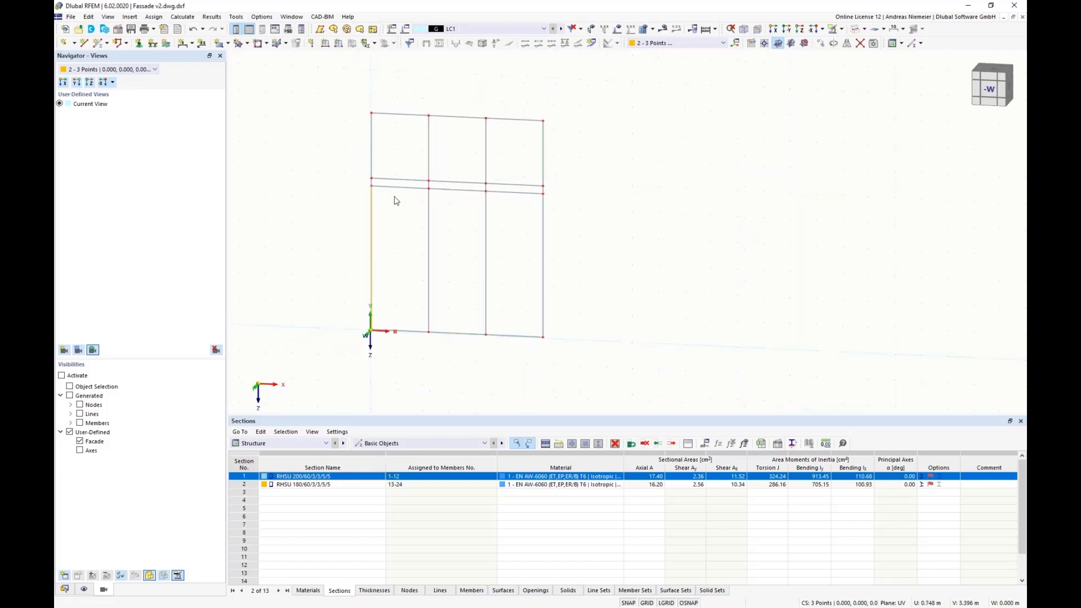
scroll(381, 193, up, 3)
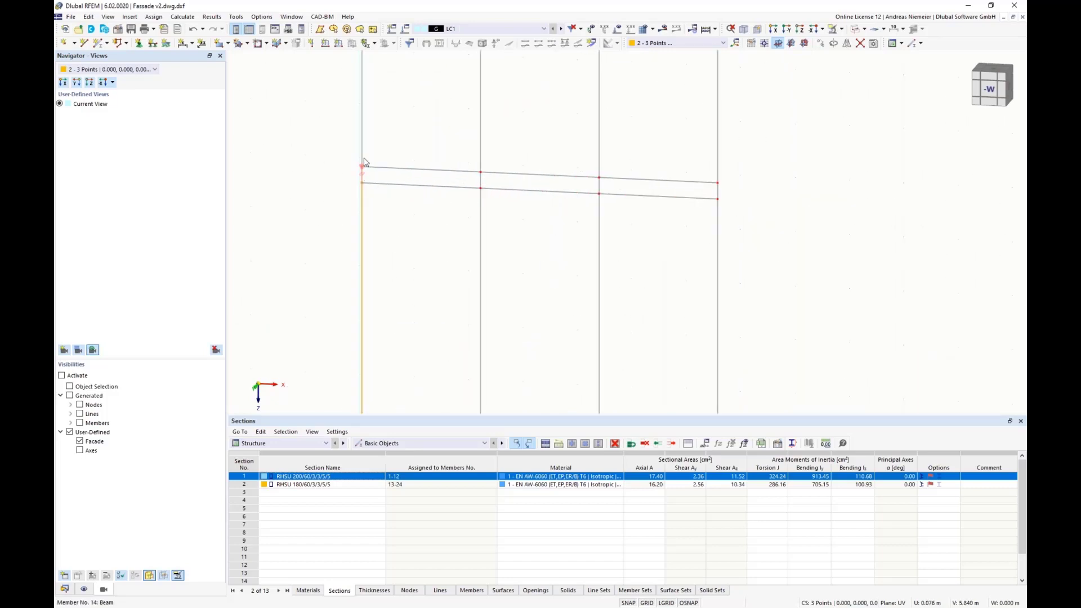
scroll(391, 236, down, 1)
scroll(393, 247, down, 2)
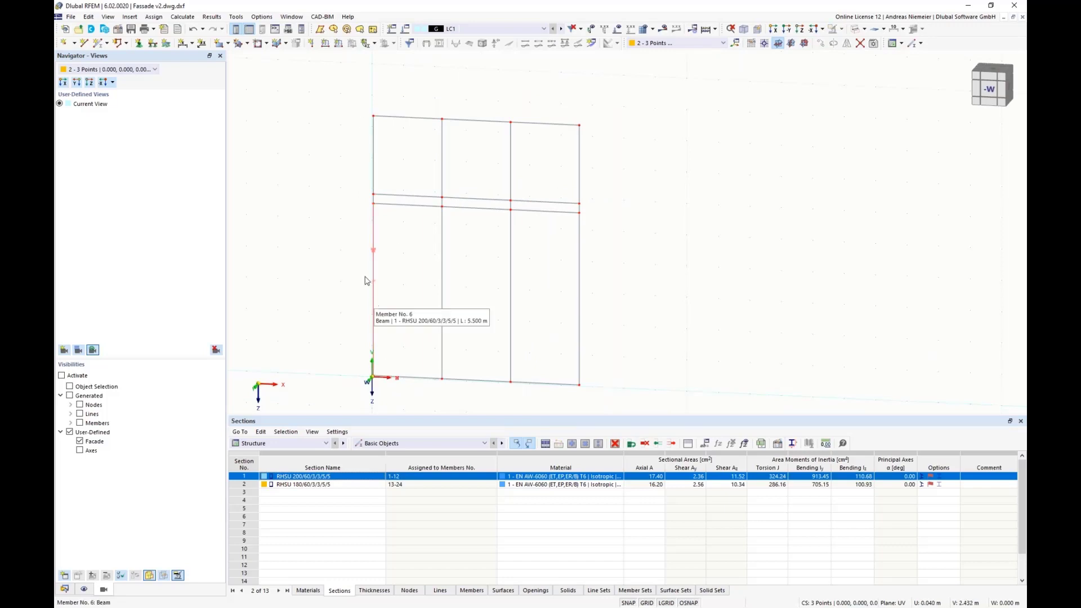
drag(341, 89, 387, 400)
mouse_move(422, 95)
mouse_down()
mouse_move(458, 220)
mouse_move(473, 416)
mouse_up()
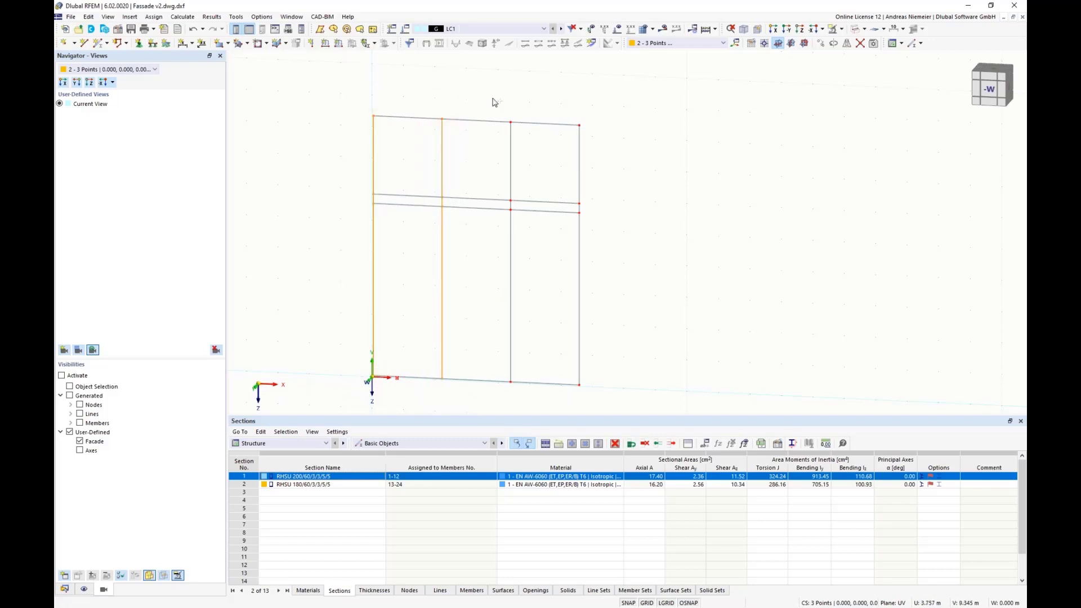
mouse_move(491, 91)
mouse_down()
mouse_move(516, 393)
mouse_move(527, 402)
mouse_up()
drag(562, 97, 614, 404)
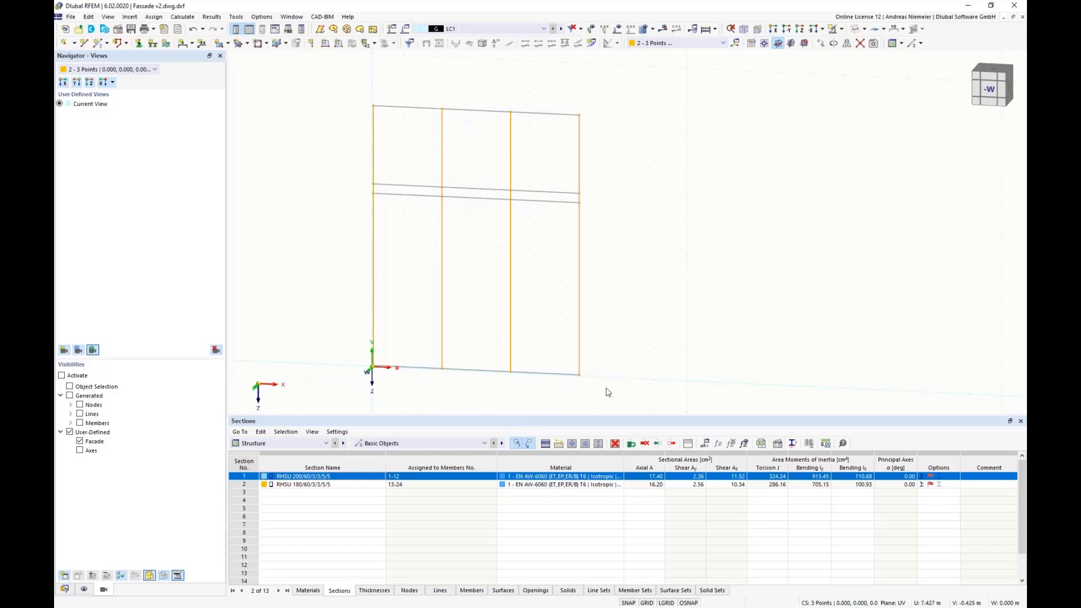
right_click(582, 348)
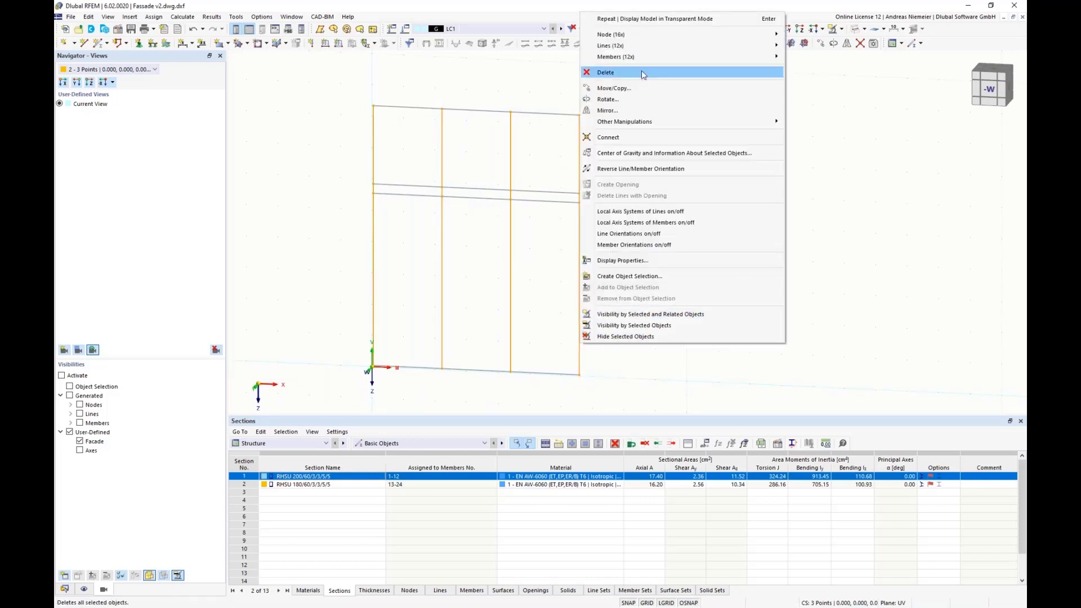
mouse_move(755, 60)
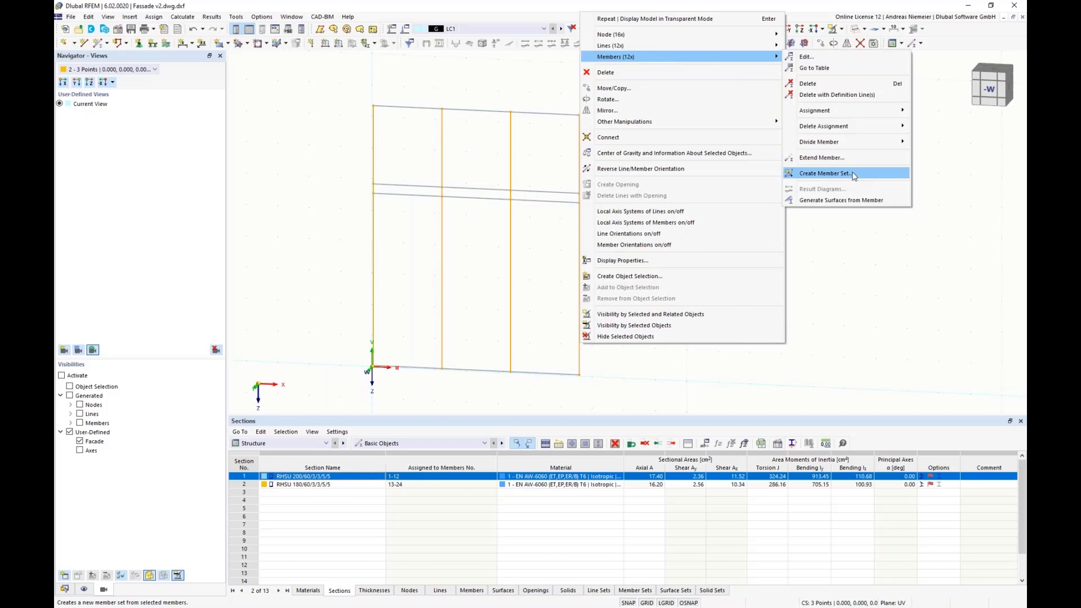
click(828, 173)
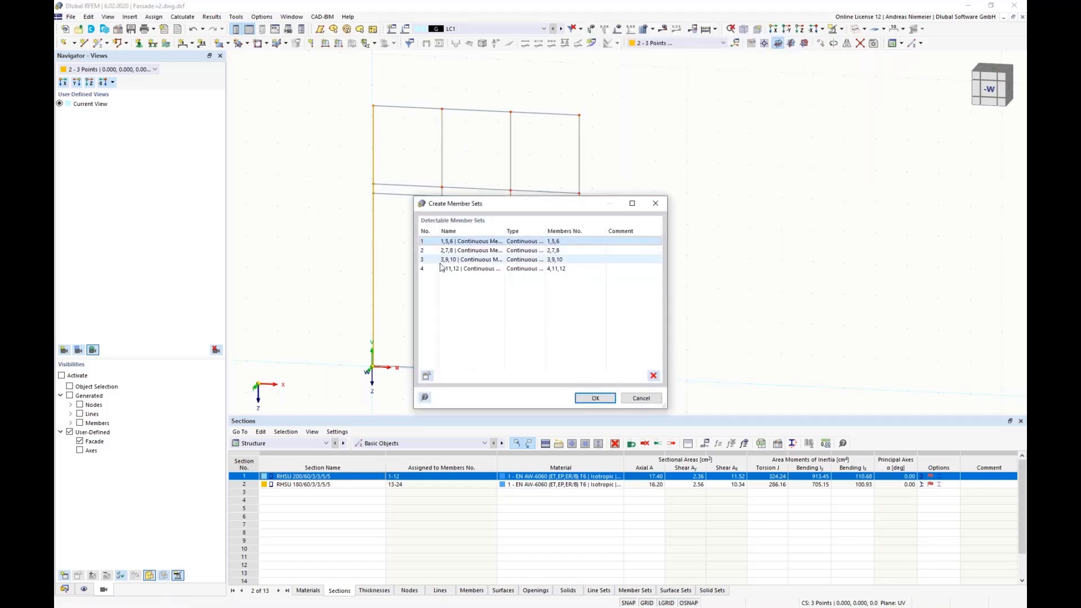
click(591, 399)
click(682, 347)
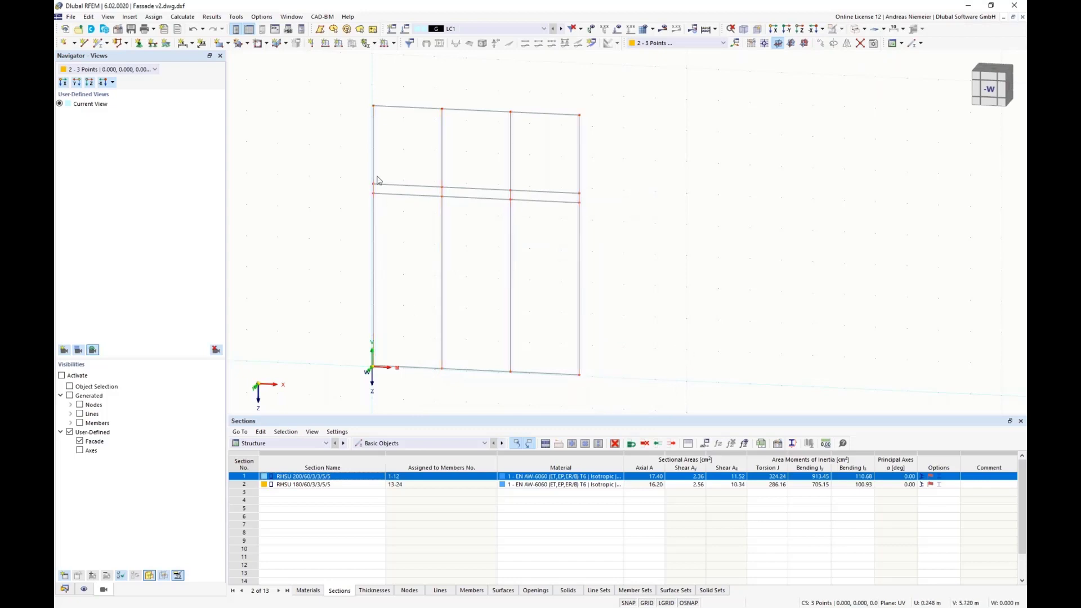
Step: Enable member representatives and member set representatives in the model's base data
scroll(374, 178, up, 5)
scroll(442, 297, down, 3)
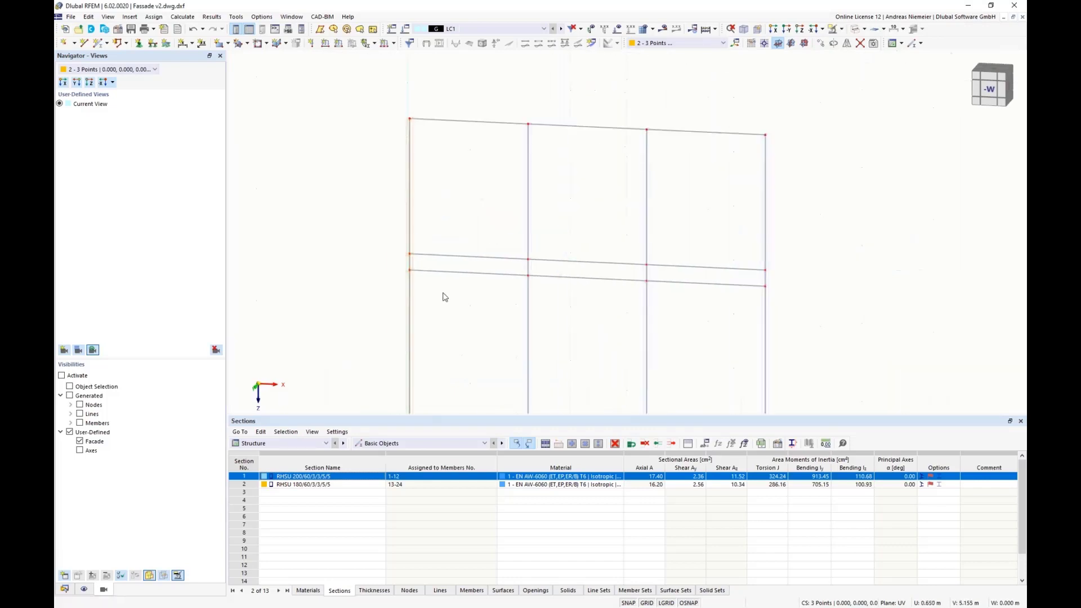
middle_drag(442, 297, 469, 197)
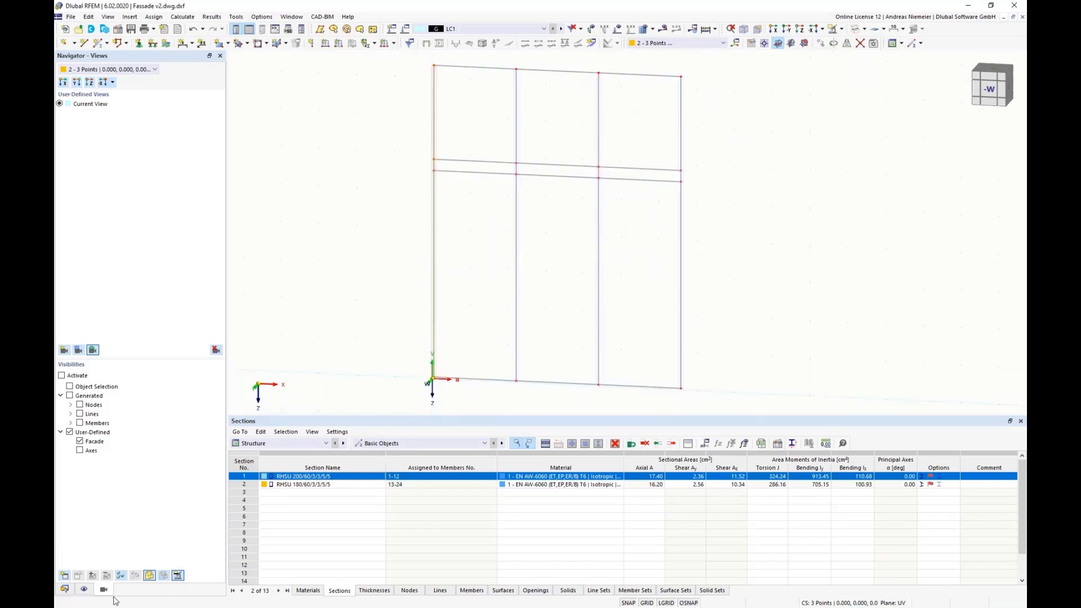
click(65, 590)
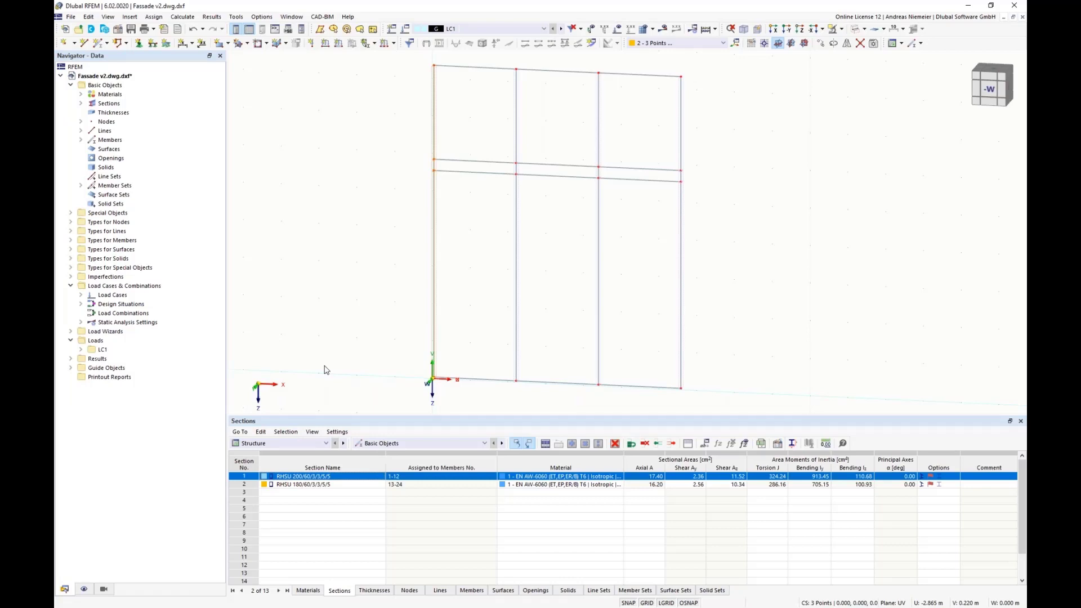
click(113, 75)
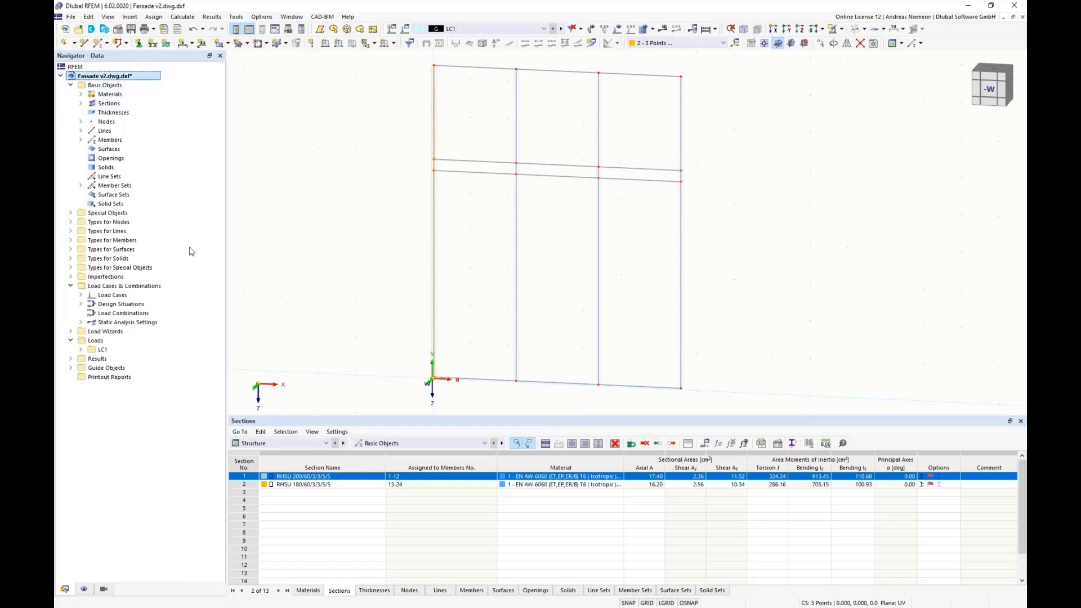
right_click(119, 75)
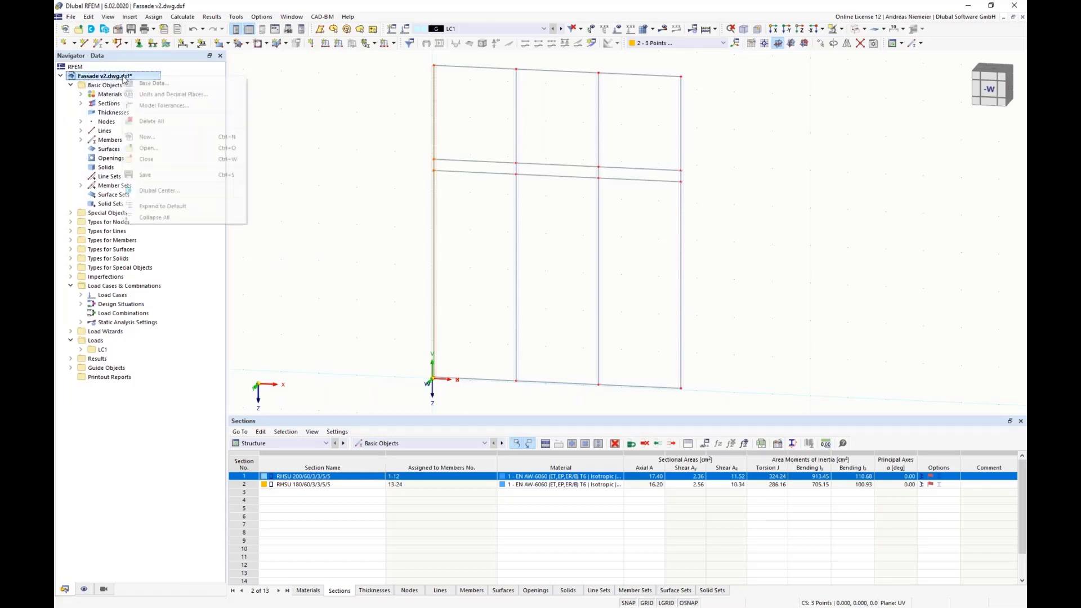
click(141, 80)
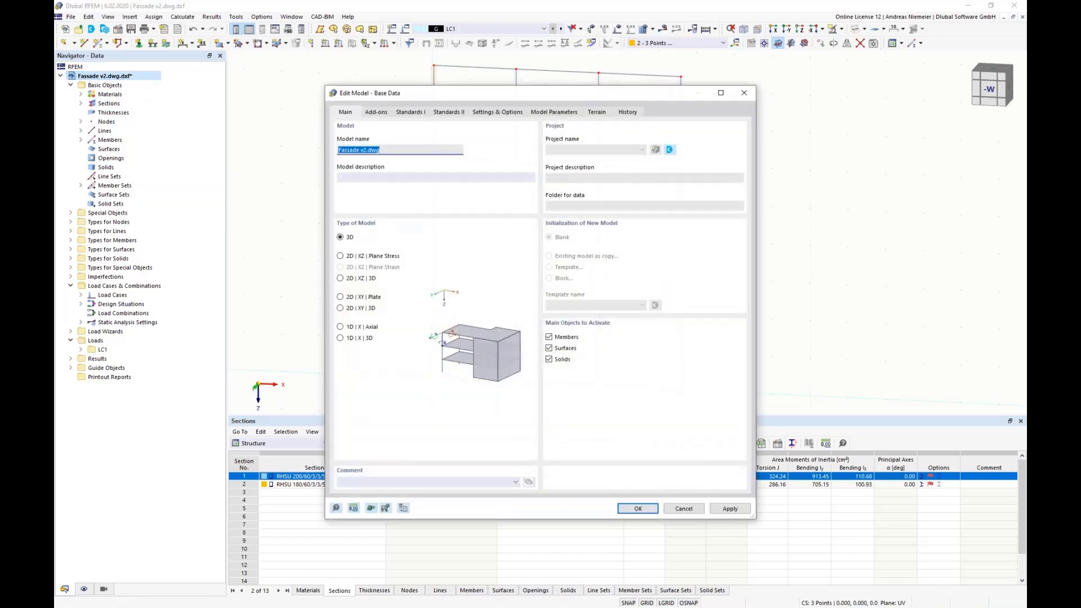
click(498, 113)
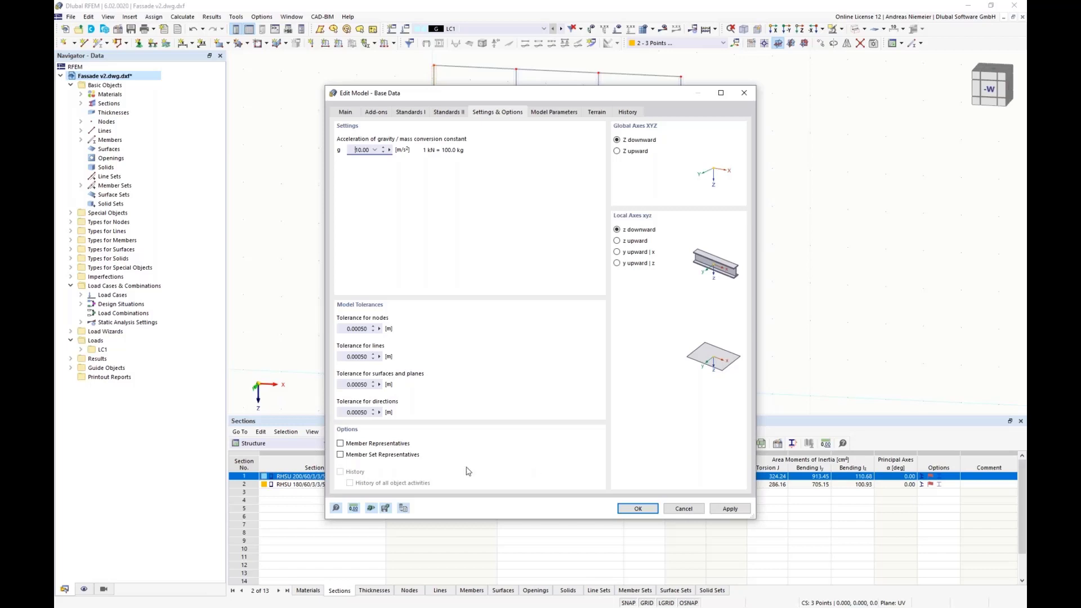
click(365, 446)
click(364, 456)
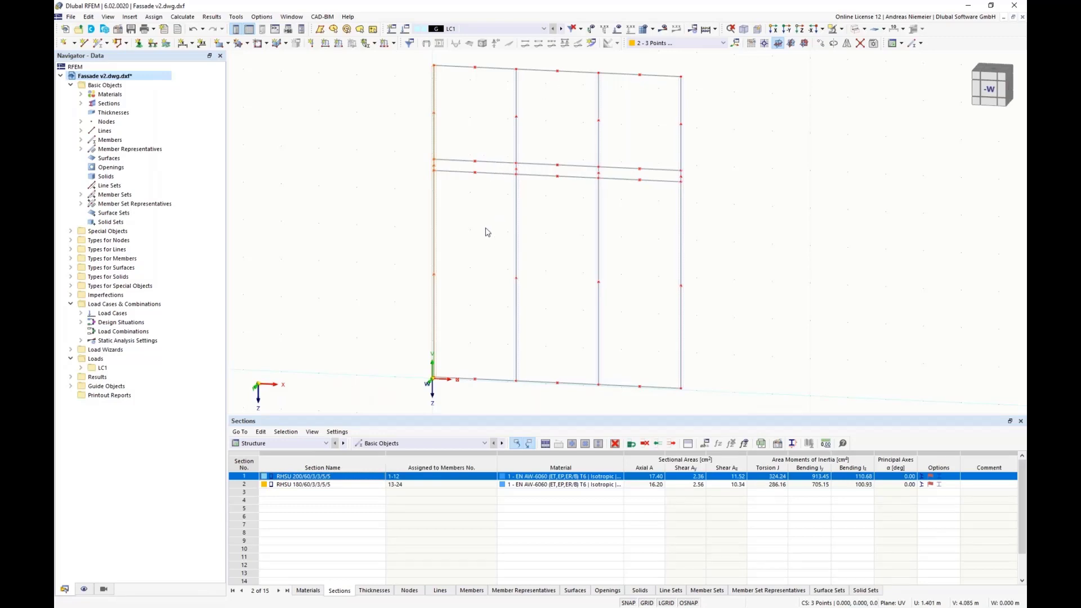
Step: Examine which facade members are grouped under the member representative and the member set representative
click(81, 149)
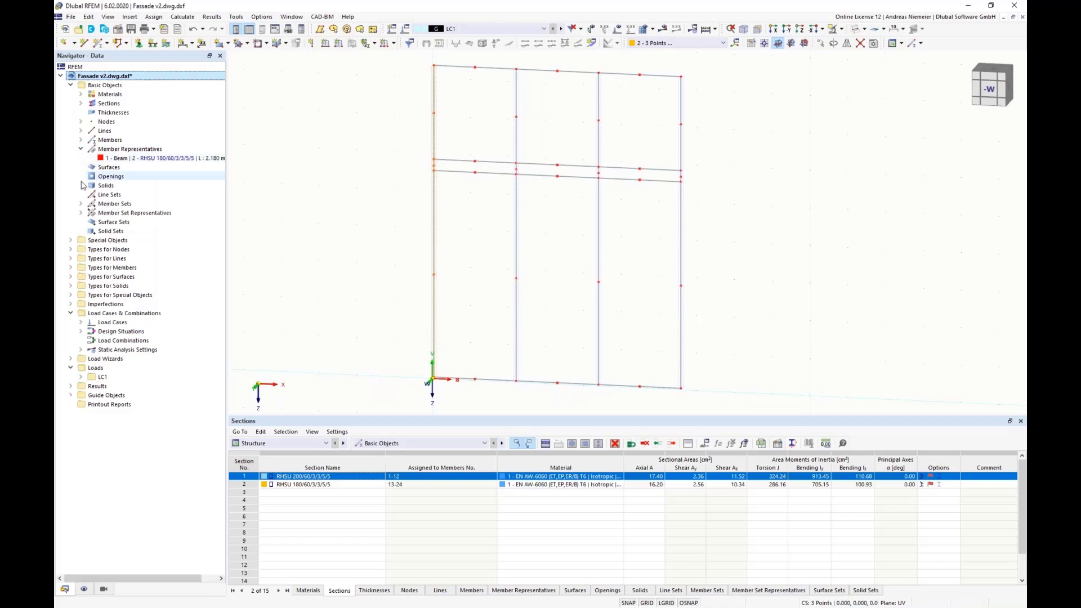
click(80, 213)
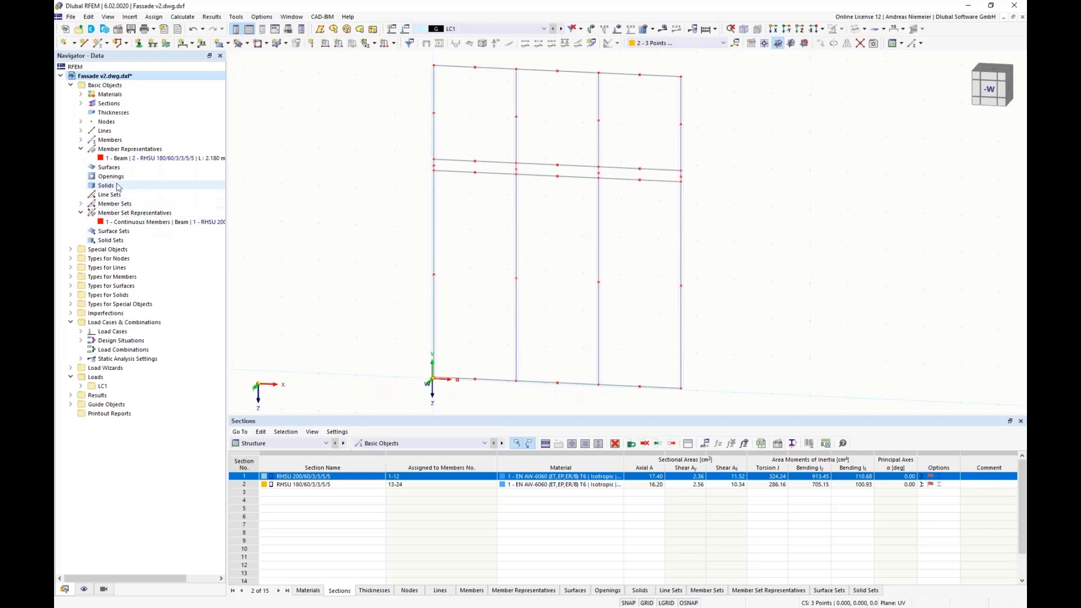
click(121, 158)
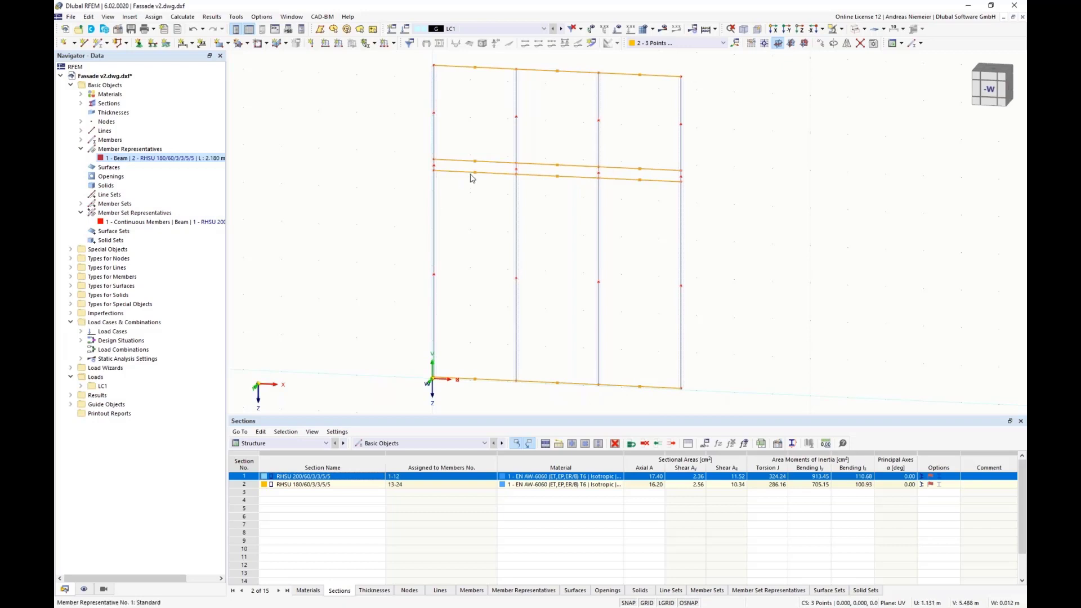
click(116, 223)
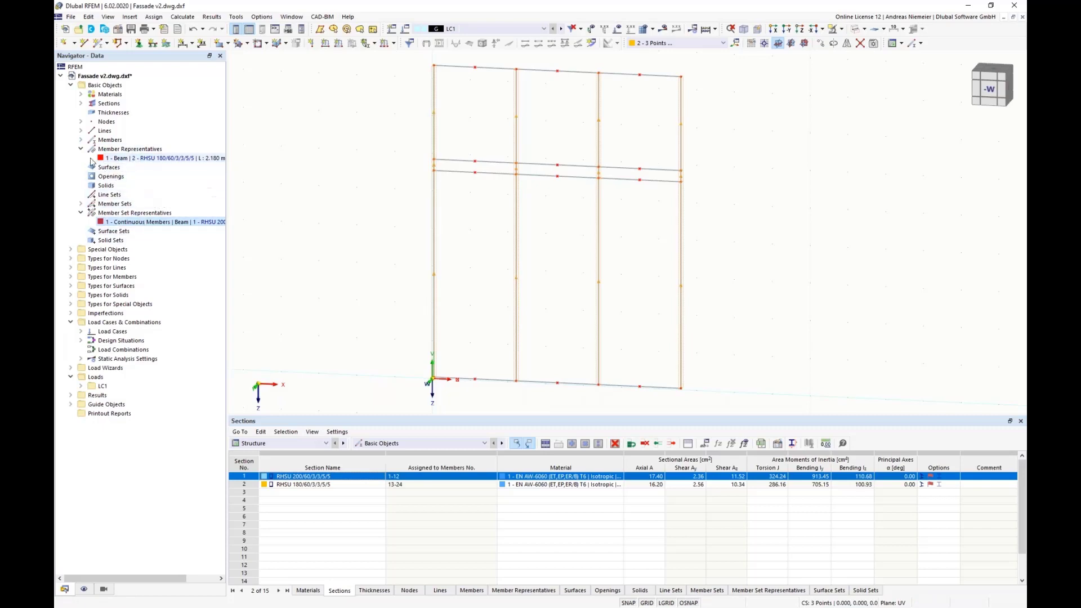
click(81, 140)
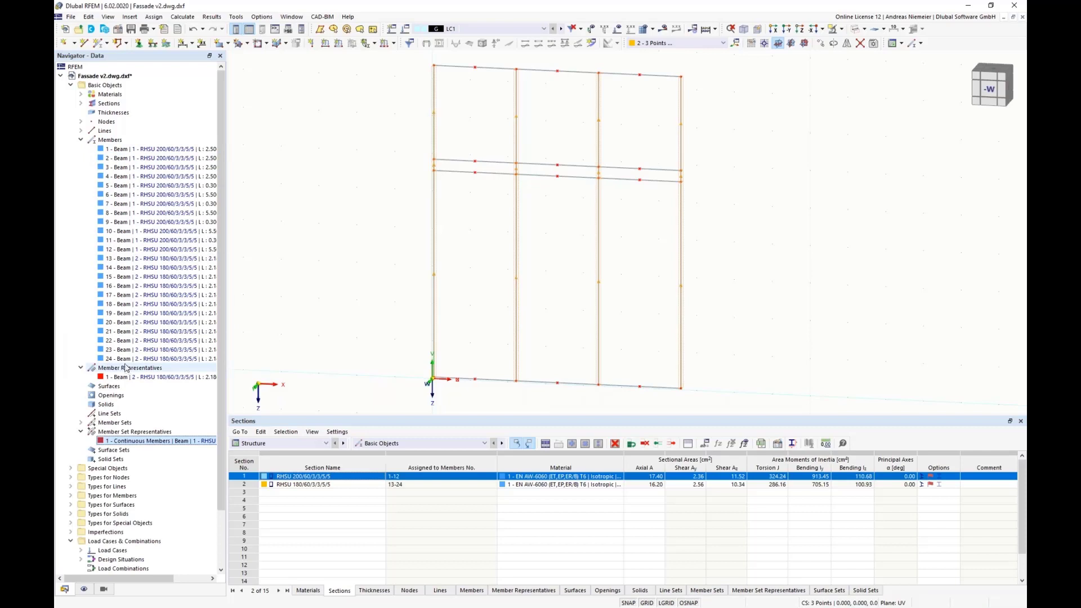
click(81, 140)
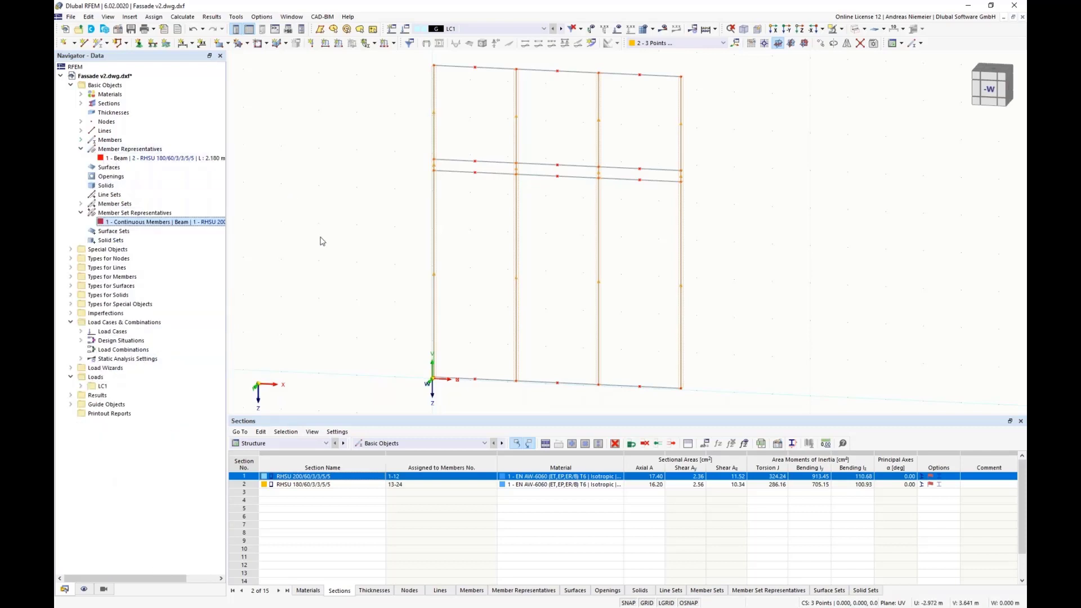
Step: Select all horizontal beams through their member representative and activate hinges for them together
click(169, 158)
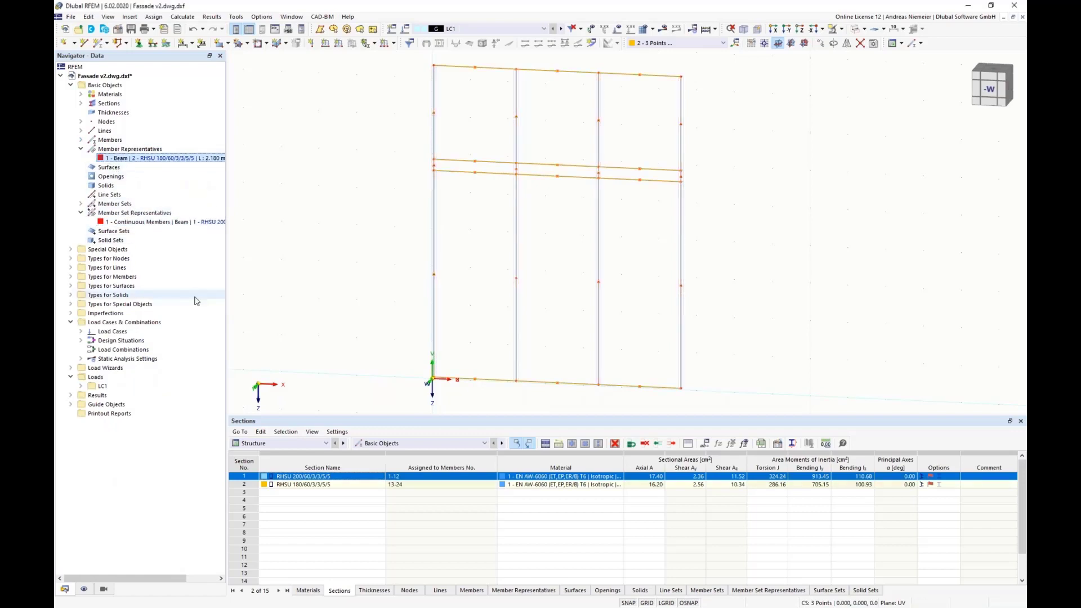
right_click(491, 177)
mouse_move(568, 209)
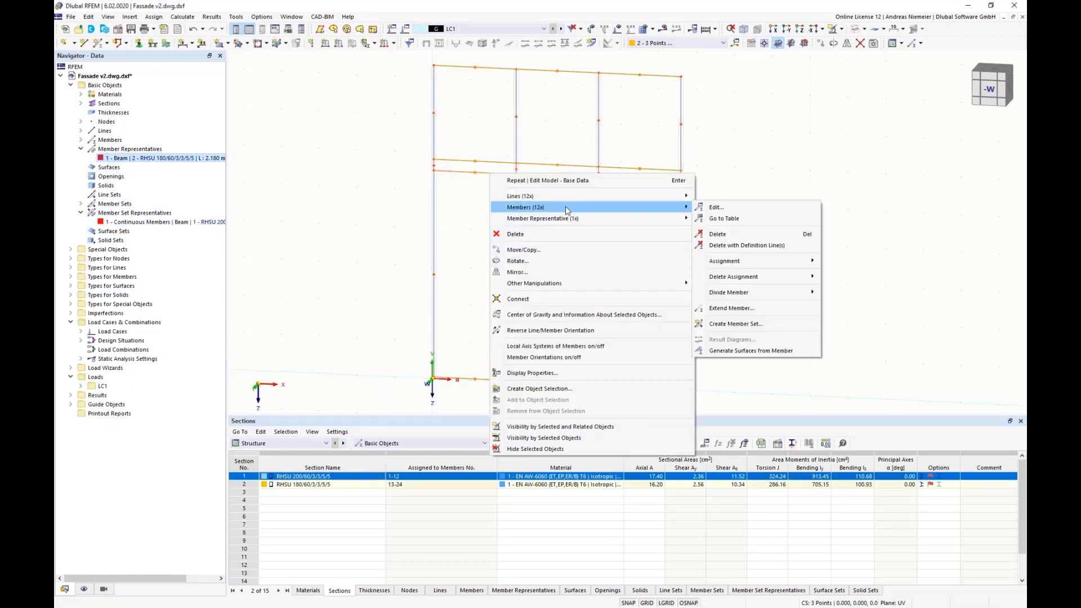
click(720, 207)
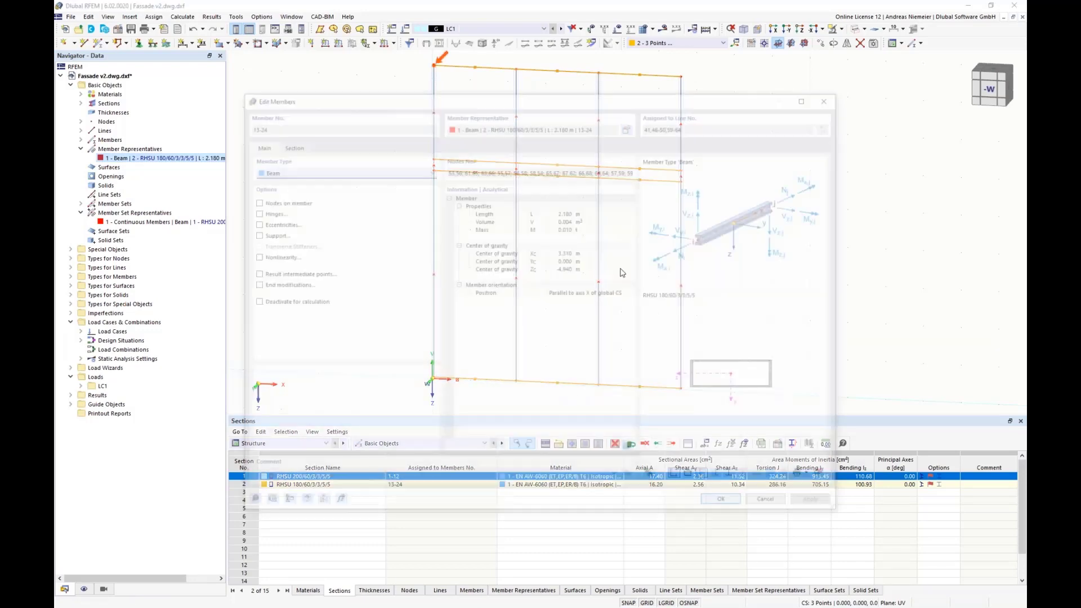
click(252, 212)
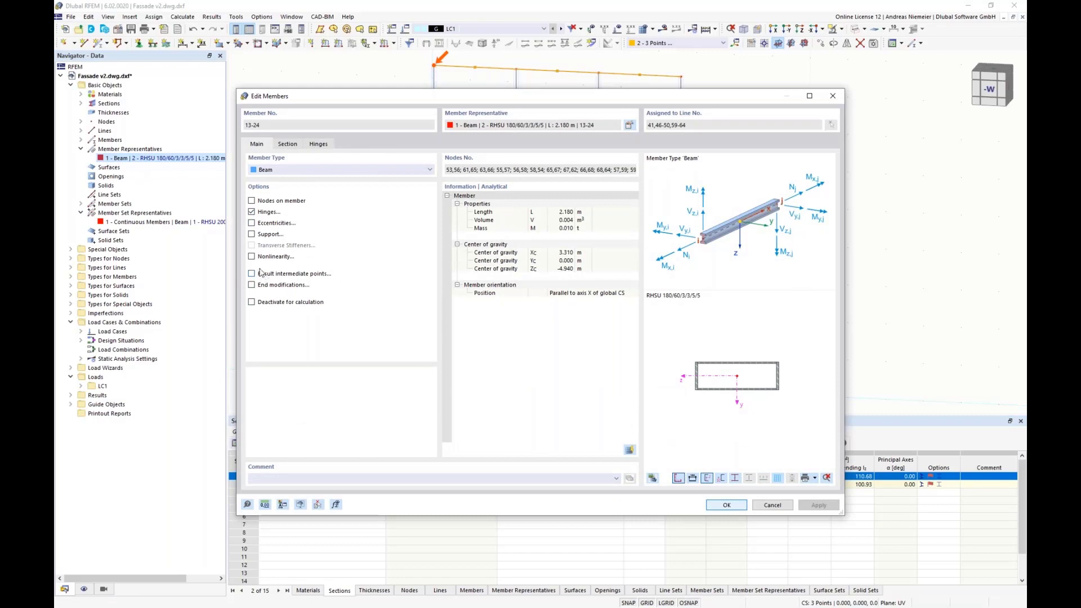
click(330, 143)
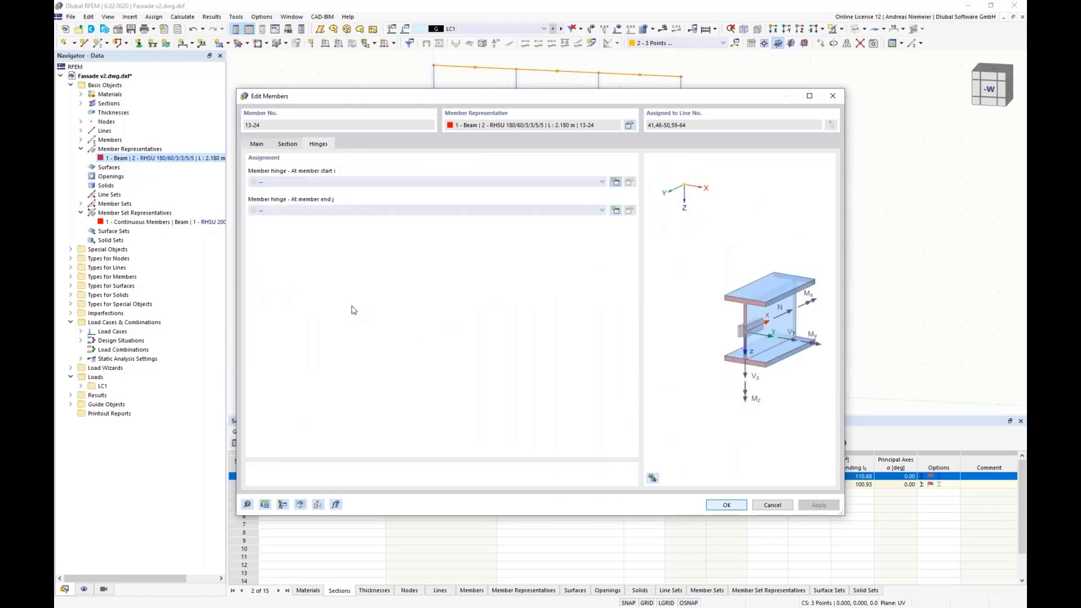
Step: Create a local xyz member hinge with rotations φy and φz released and assign it to both ends of the horizontal beams
click(615, 182)
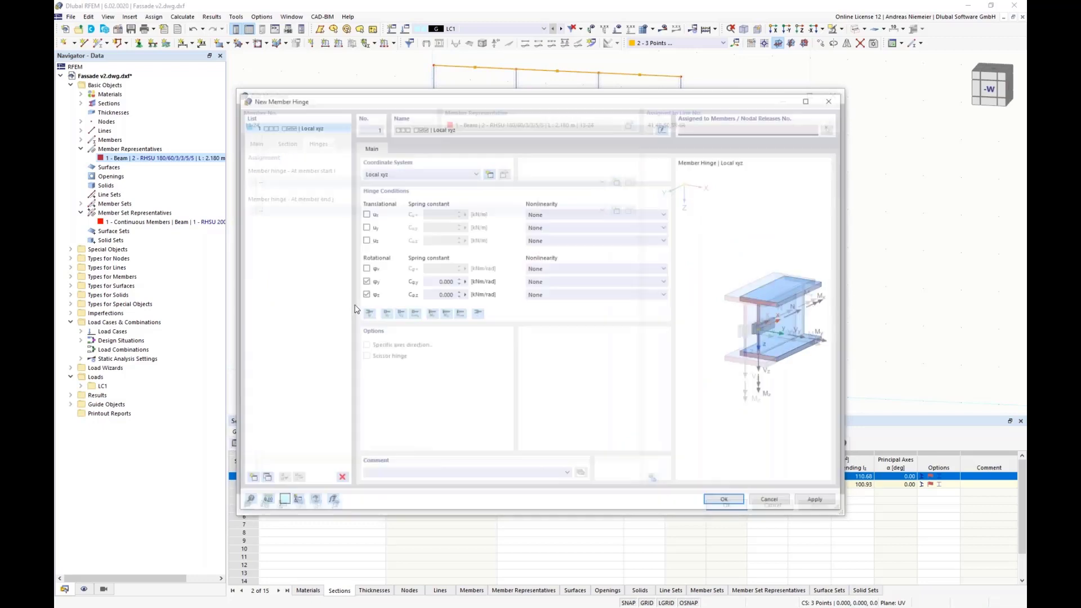
click(727, 502)
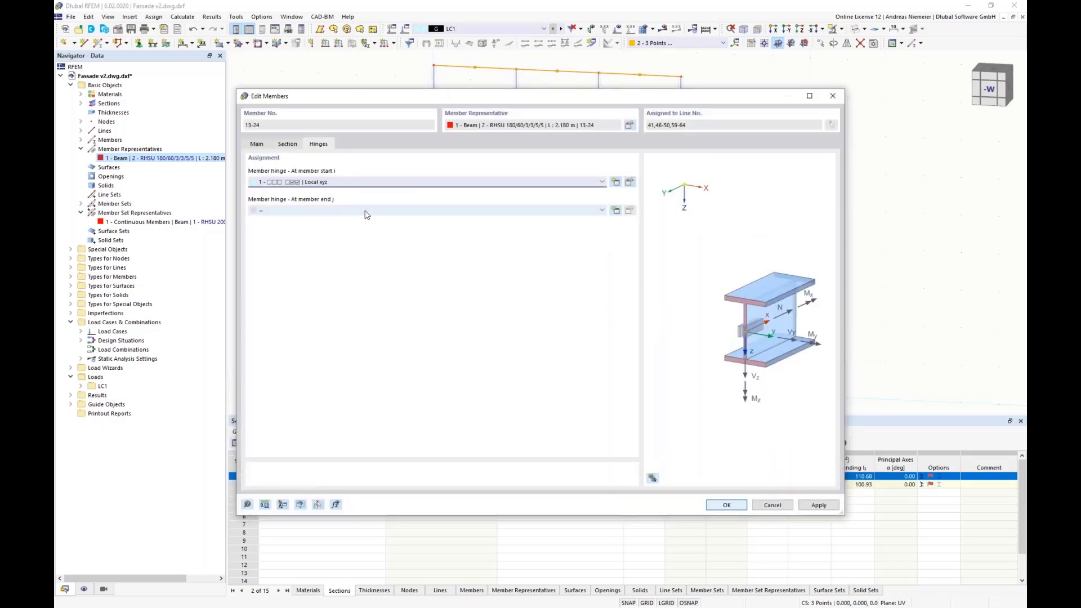
click(366, 212)
click(355, 227)
click(726, 504)
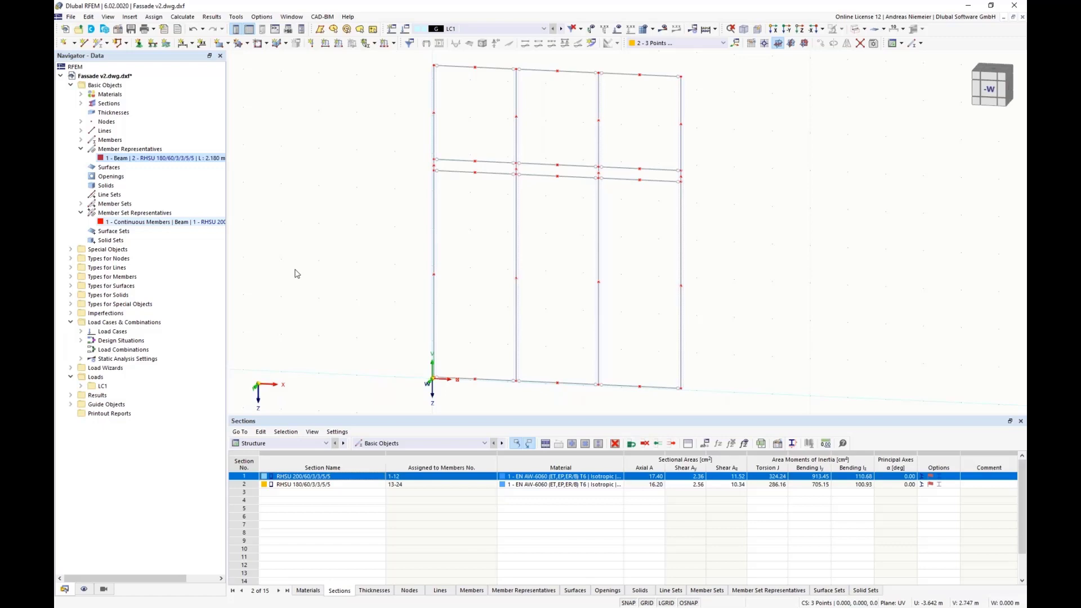
Step: Name load case LC1 Self-Weight in the load cases table
click(277, 444)
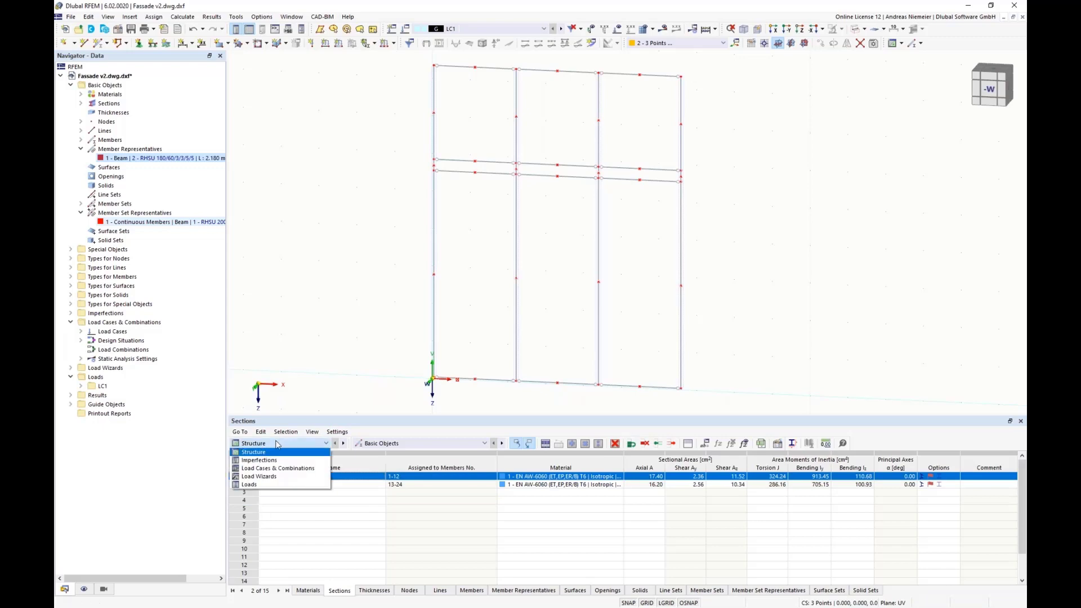
click(277, 468)
click(303, 508)
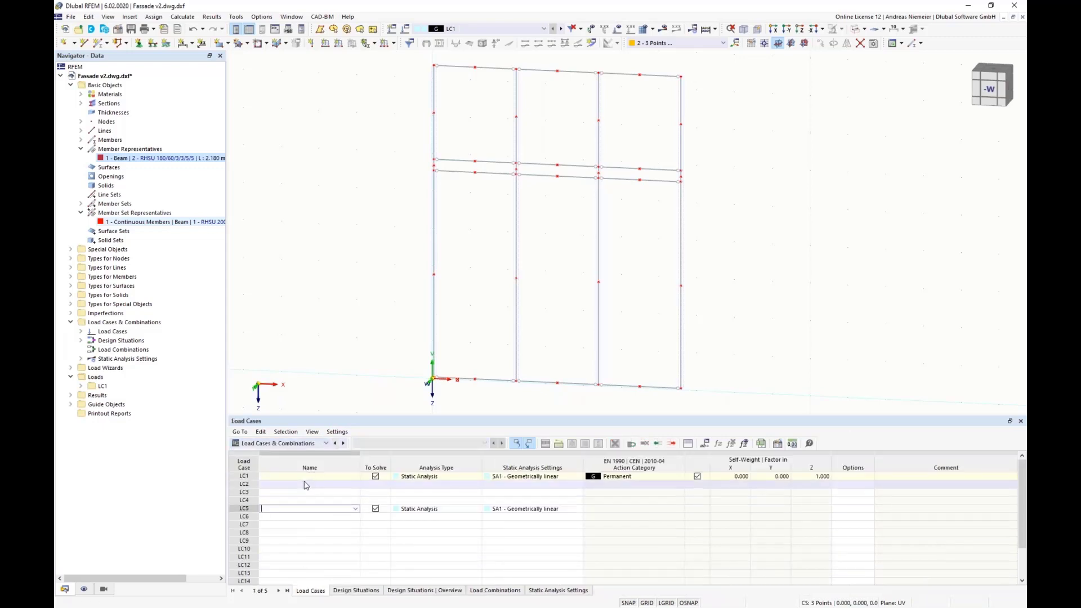
click(310, 478)
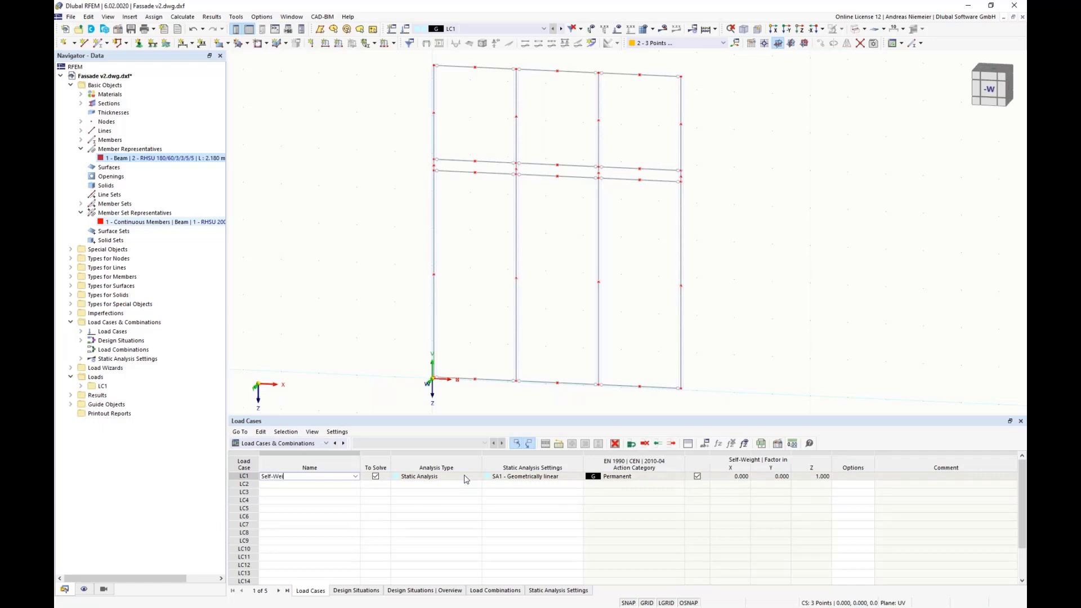
text(Self-Weight)
click(310, 549)
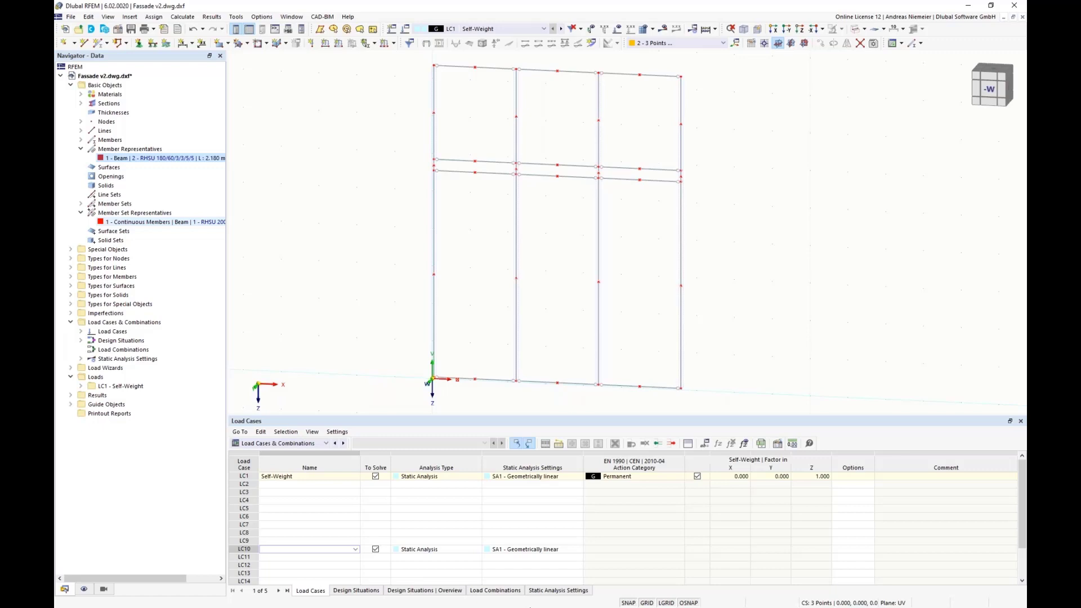
Step: Turn on the display of the member axis systems x, y, z and check their orientation on the facade members
scroll(688, 238, down, 1)
middle_drag(721, 256, 651, 232)
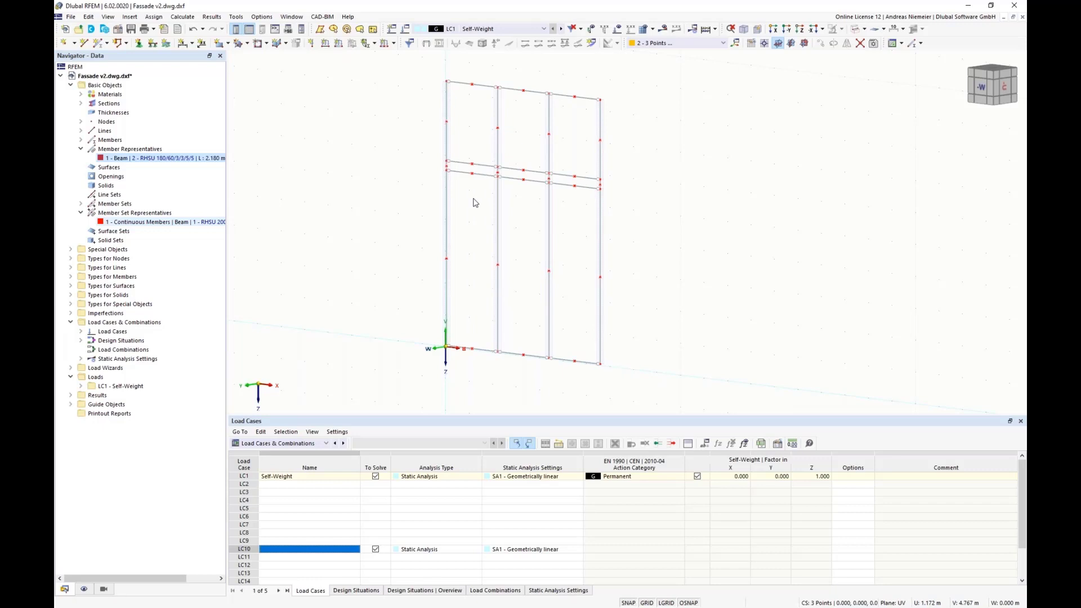
scroll(473, 362, up, 4)
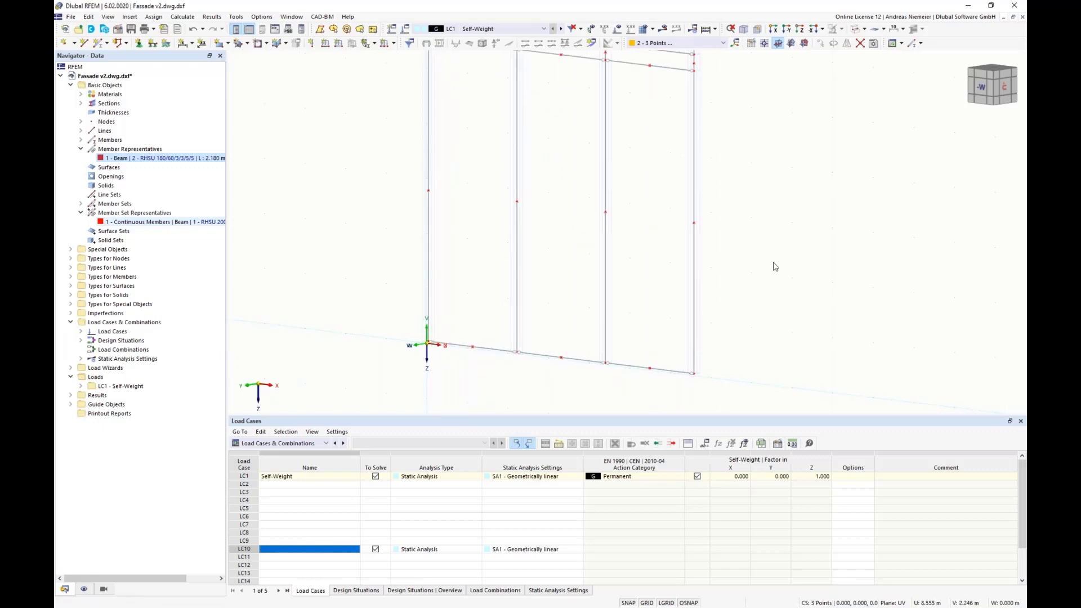
scroll(774, 263, down, 2)
middle_drag(783, 254, 729, 294)
scroll(722, 347, down, 1)
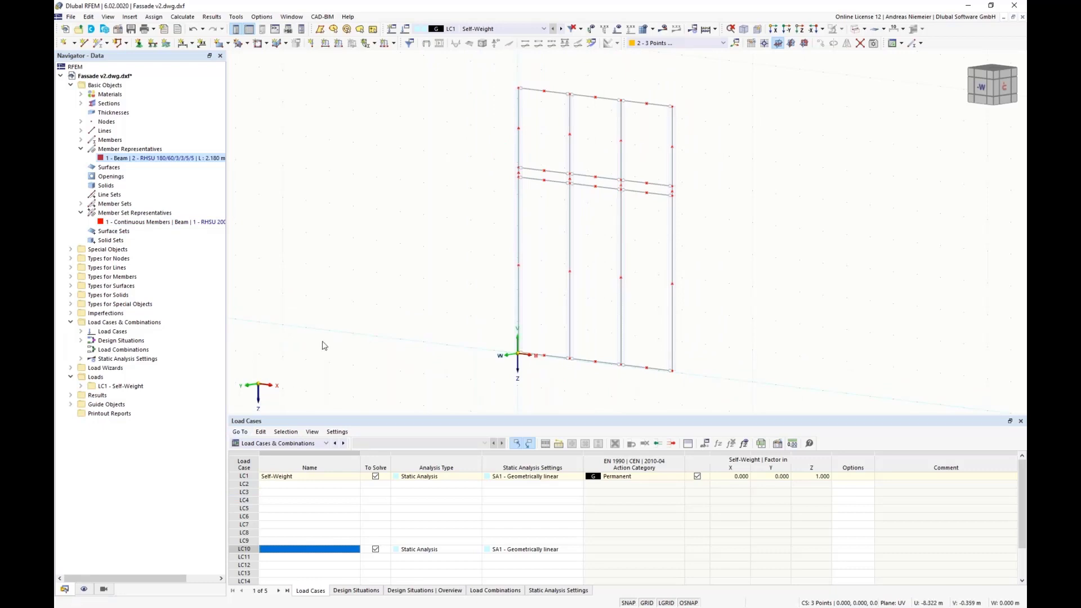
click(85, 589)
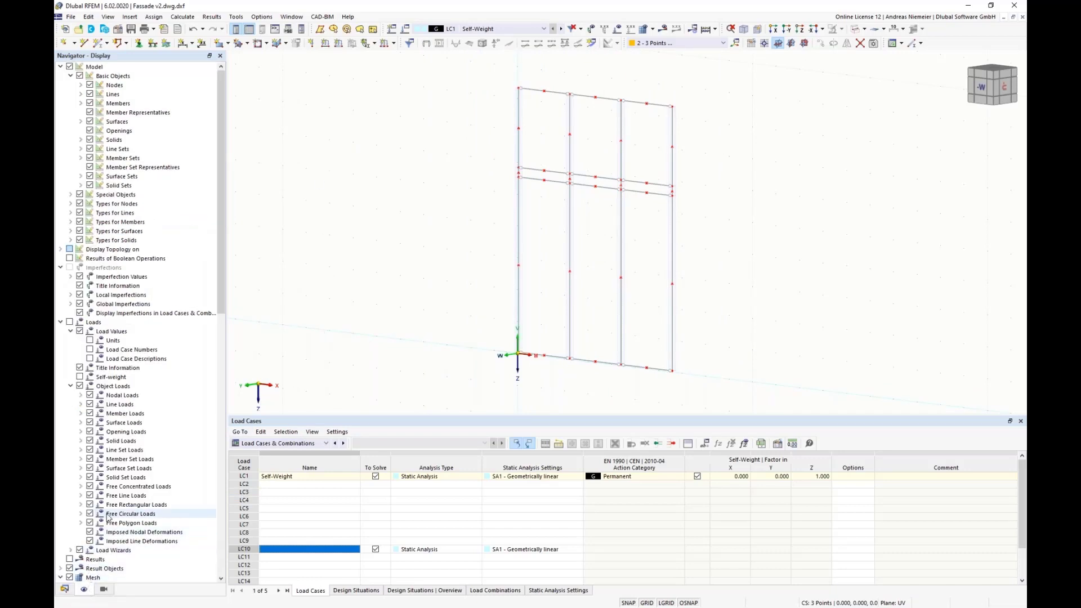
click(81, 104)
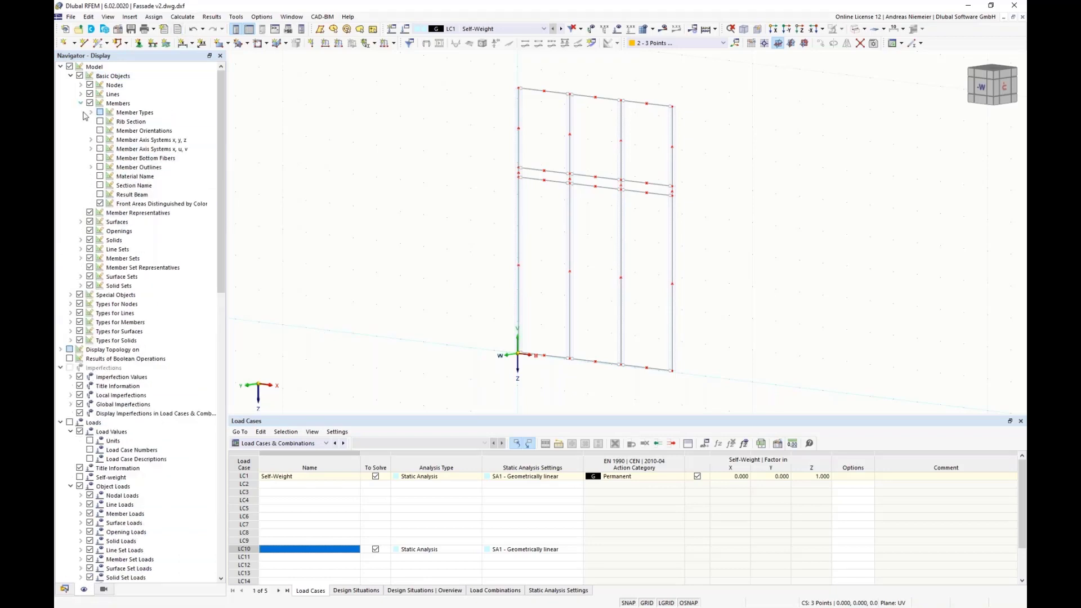
click(99, 141)
middle_drag(382, 314, 324, 288)
scroll(486, 349, up, 4)
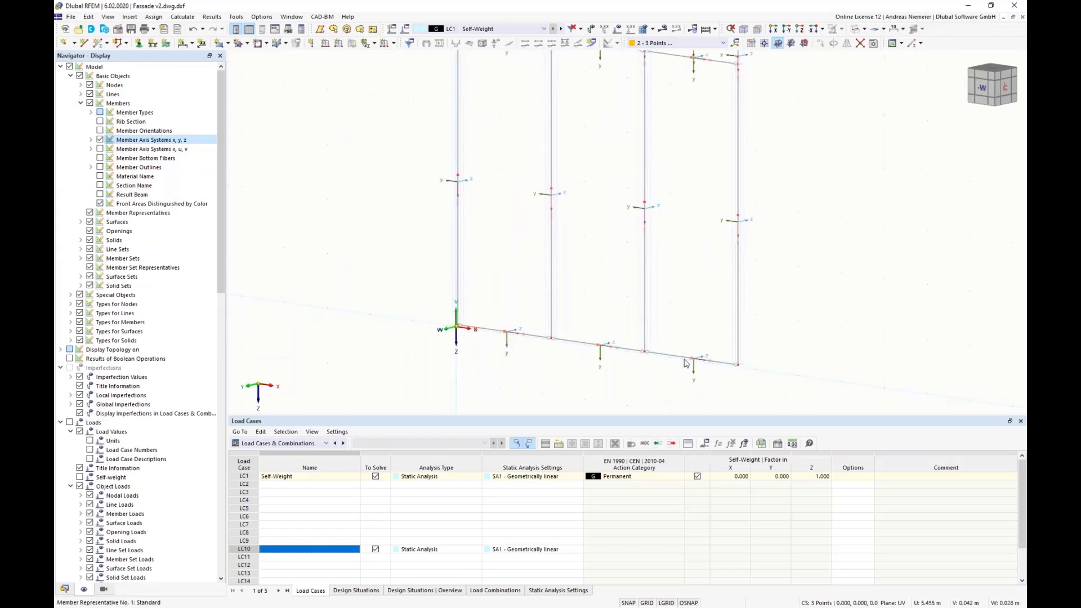
scroll(420, 359, down, 2)
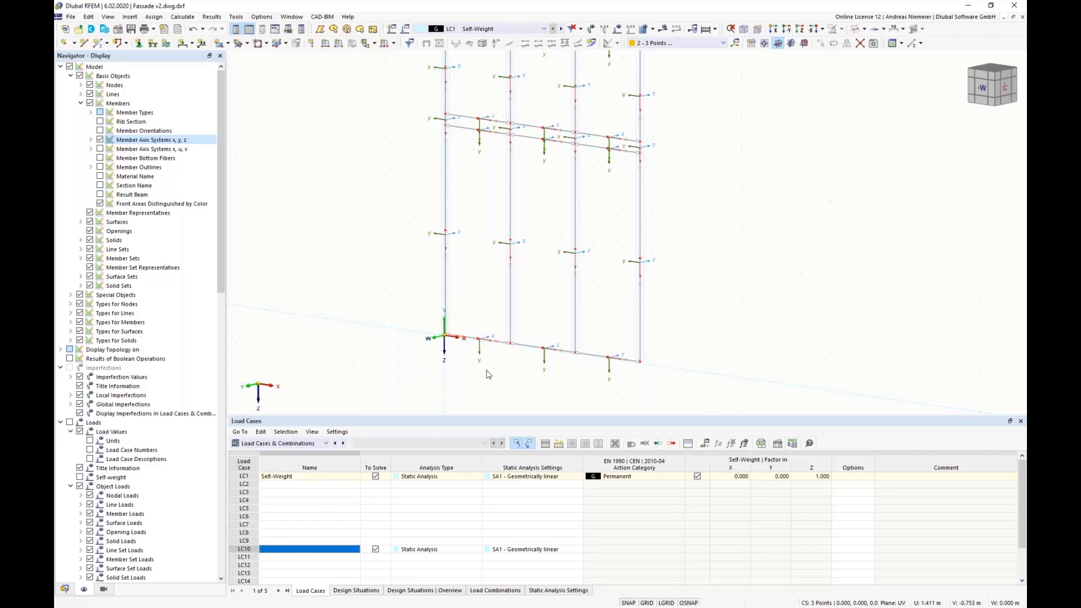
scroll(485, 374, down, 1)
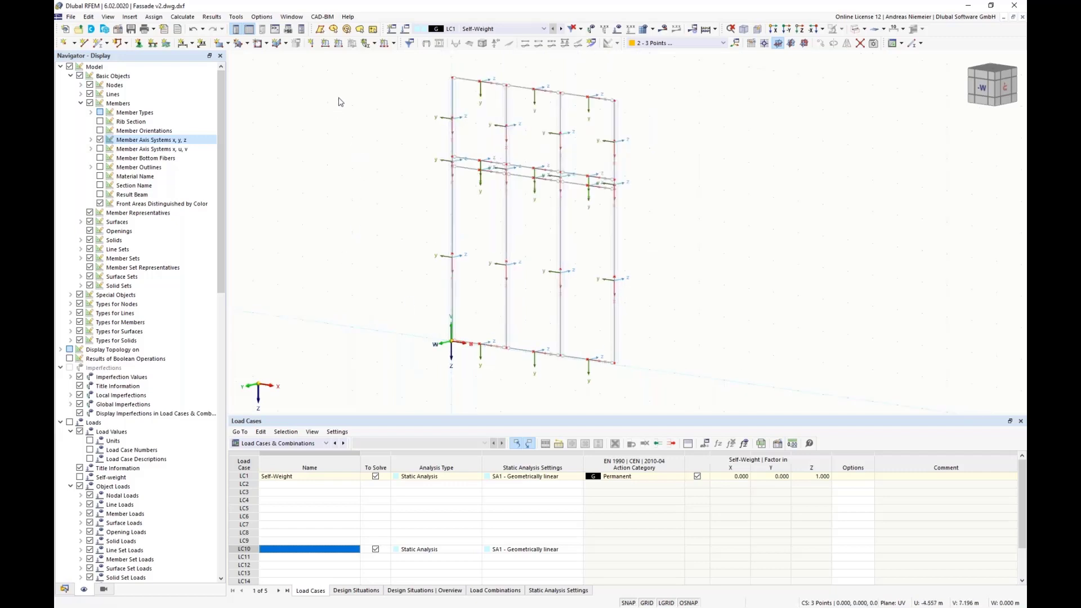
Step: Define a member load in LC1 with distribution Concentrated - n ×, P 3.75 kN, two loads, and relative distances A 10 % and B 80 %
click(339, 45)
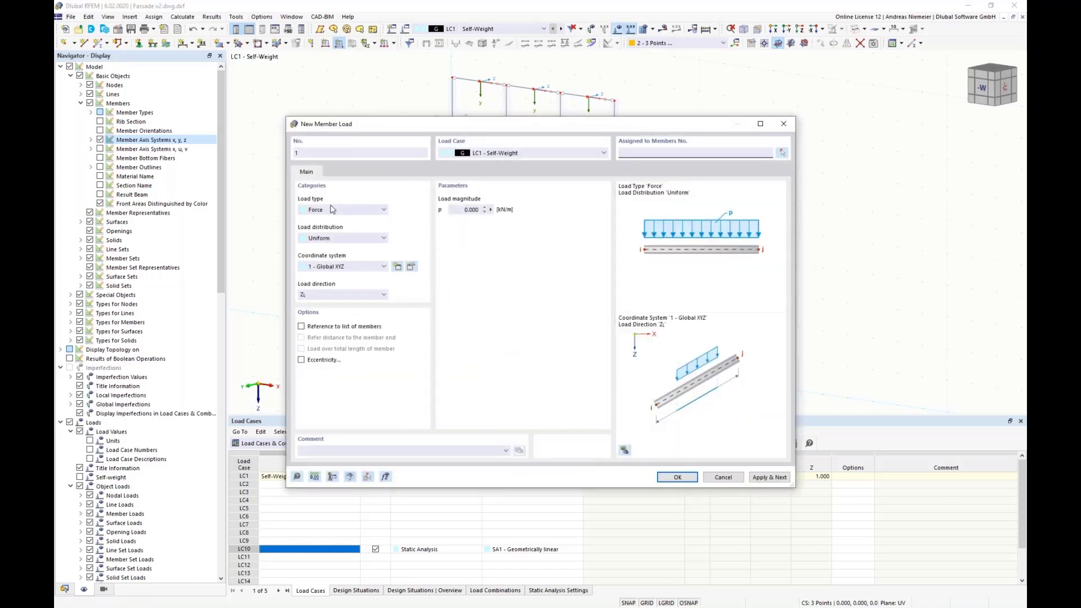
click(333, 239)
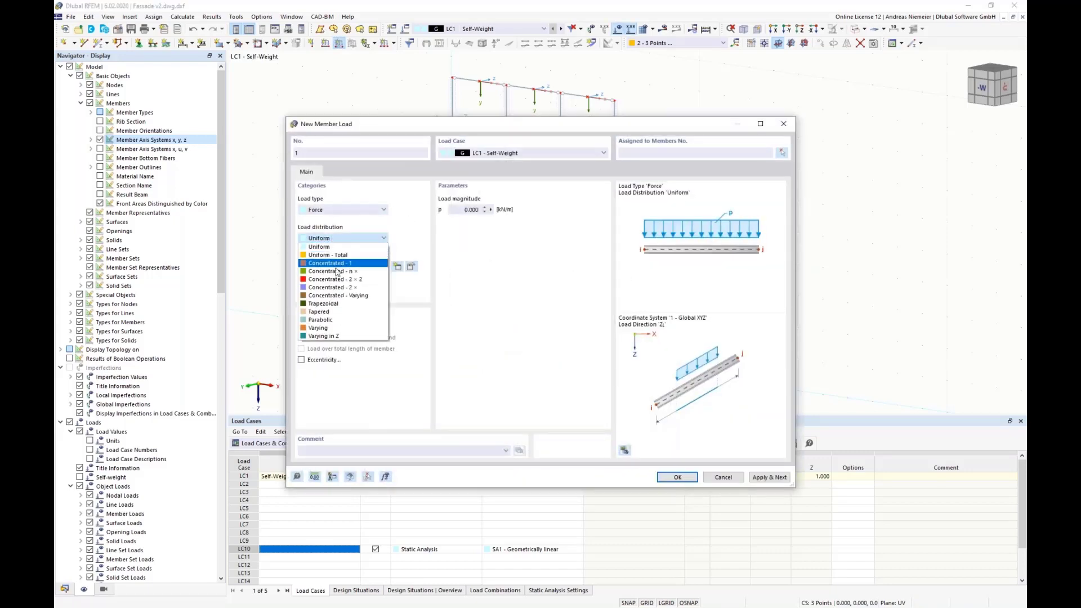
click(340, 277)
click(477, 209)
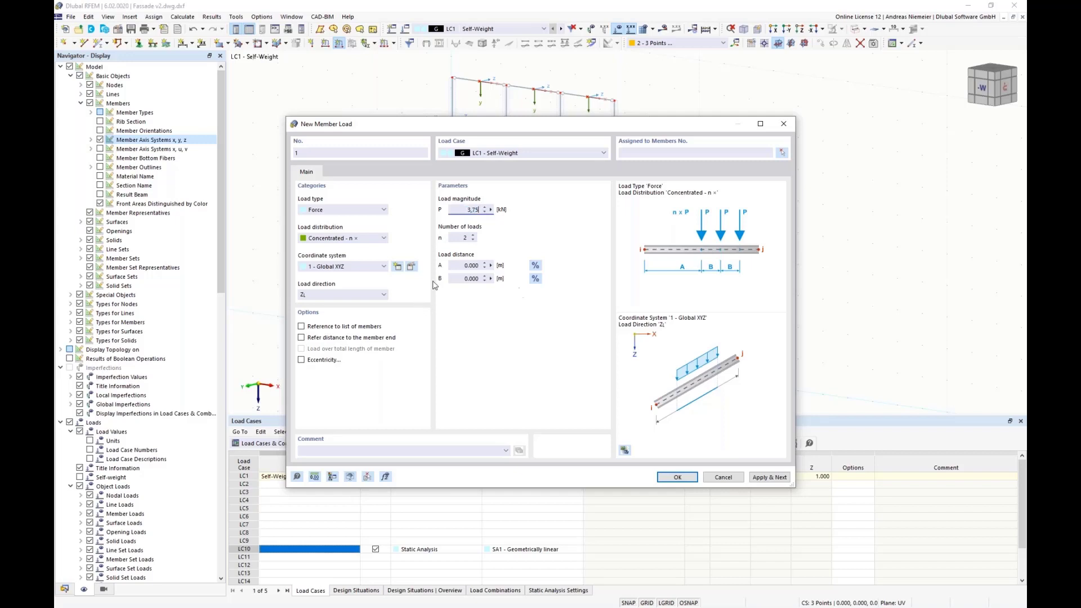
click(454, 240)
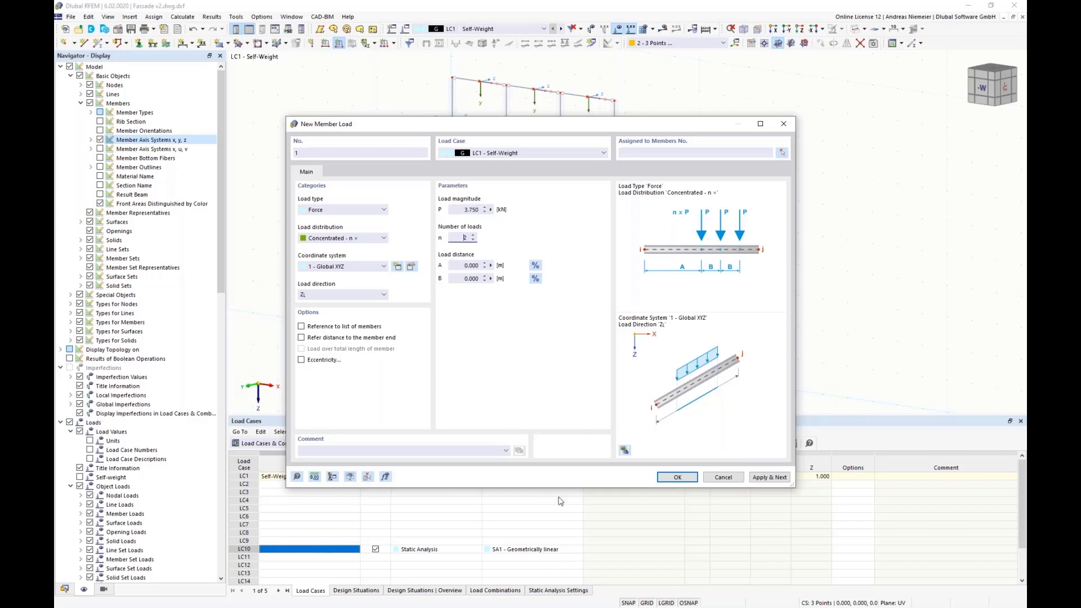
click(536, 265)
click(536, 278)
key(Tab)
Step: Activate the load's eccentricity, set the ez offset at member start to -160 mm, and accept the load definition
click(301, 362)
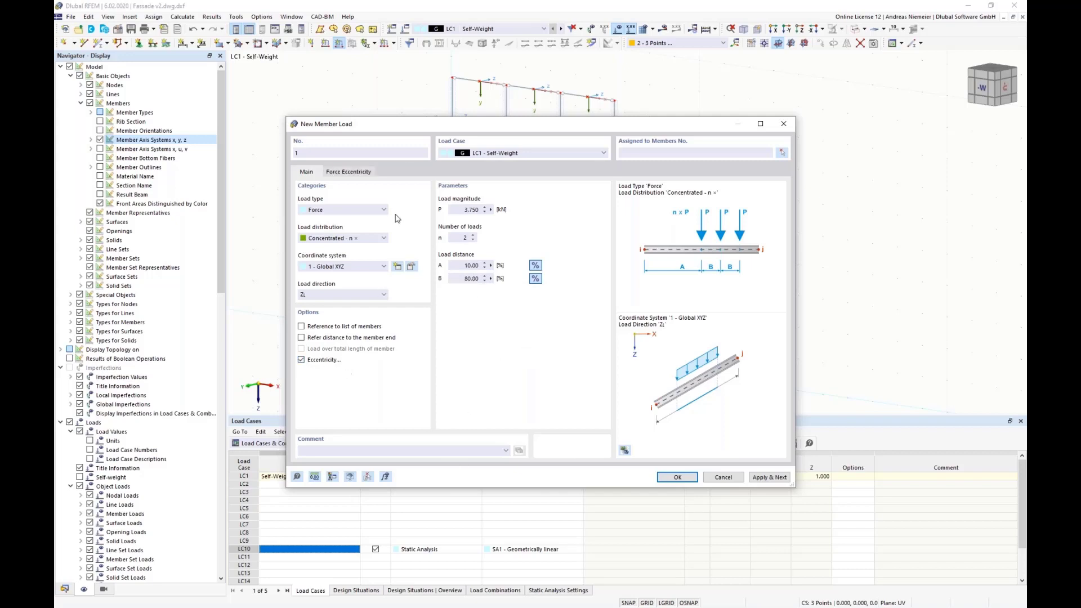
click(357, 174)
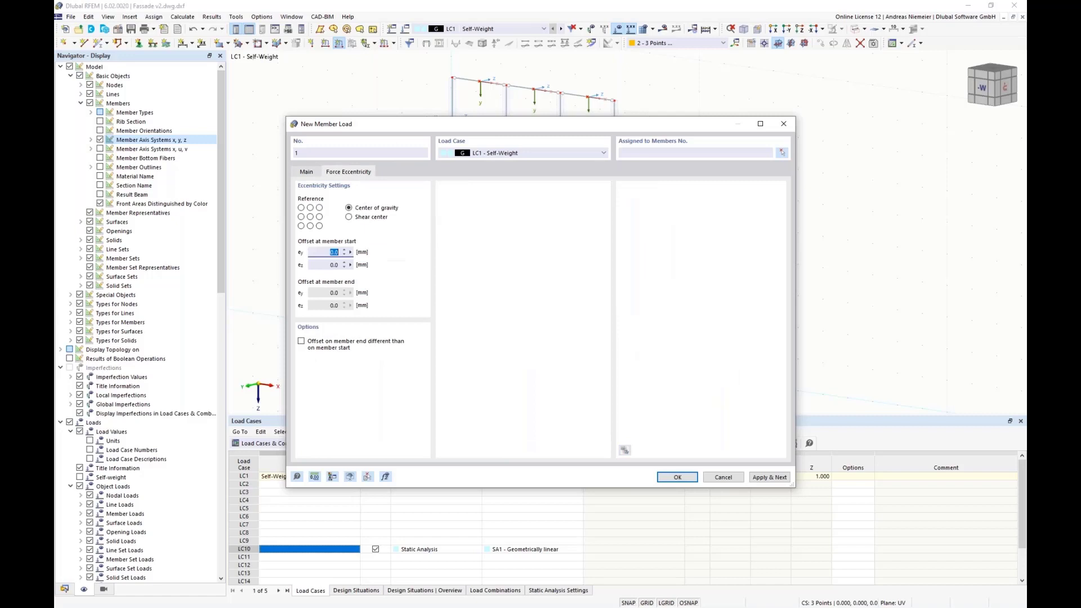
click(316, 264)
text(-160)
click(683, 477)
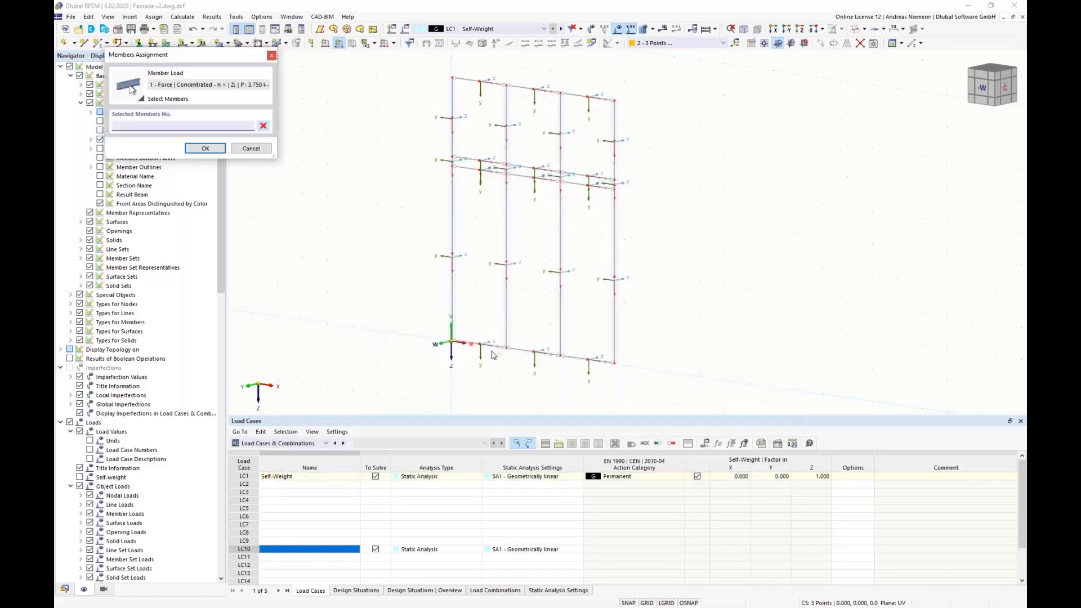
Step: Assign the 3.75 kN member load to all beams of the lowest horizontal row
click(495, 347)
click(523, 350)
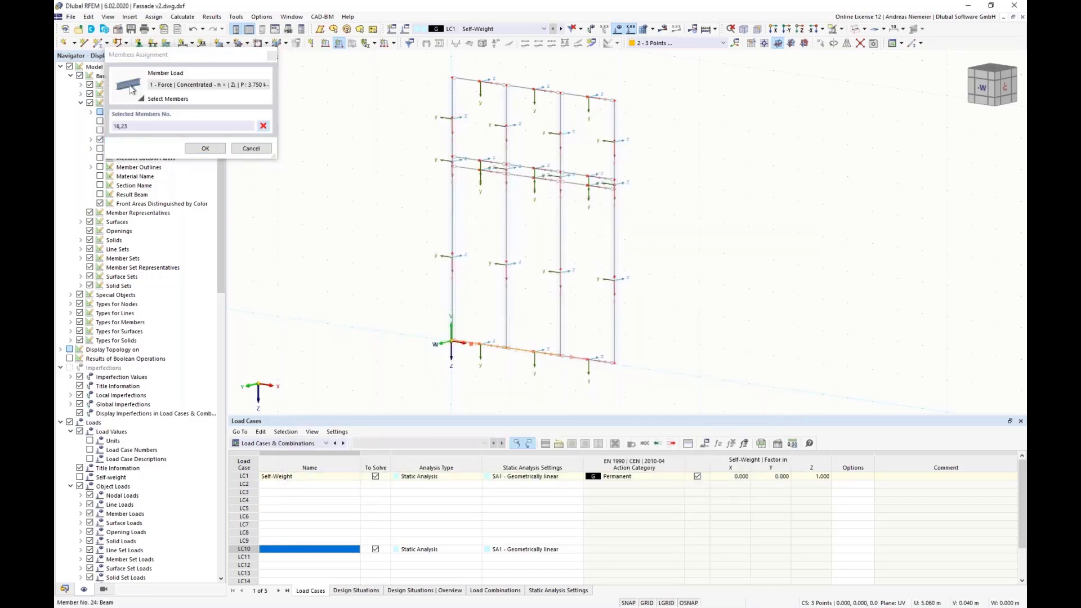
click(208, 148)
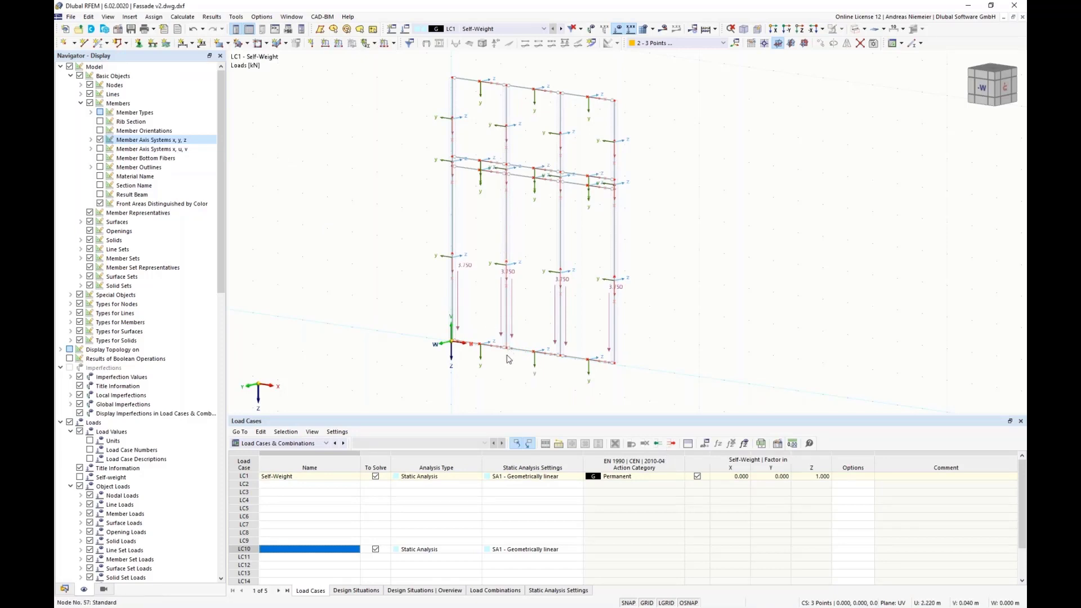
Step: Begin a second member load with the parameters taken over from the existing 3.75 kN load and set its magnitude to 0.2 kN
scroll(508, 360, up, 3)
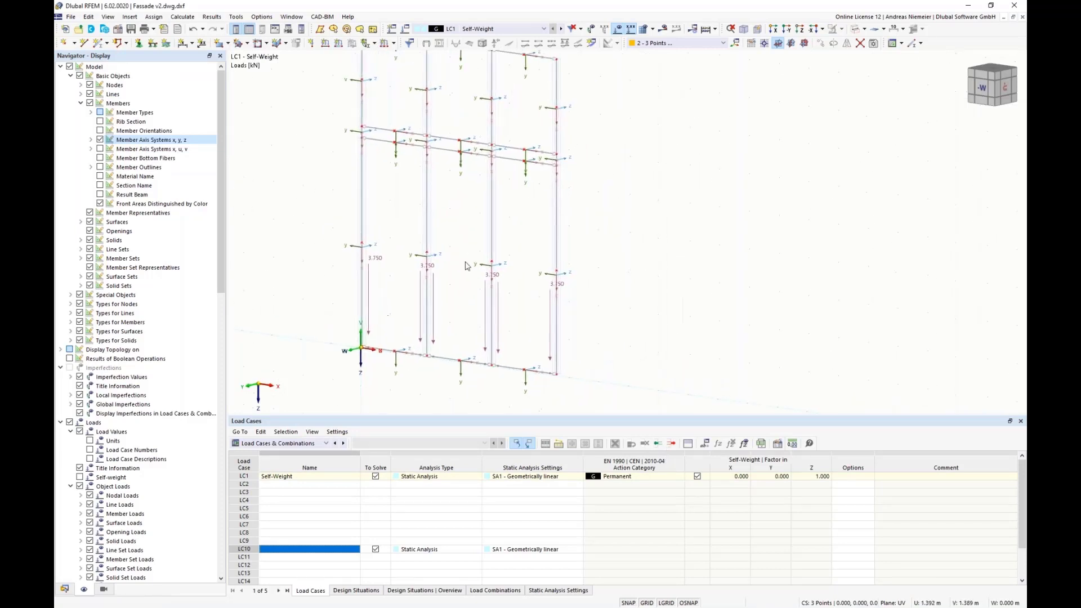
click(339, 44)
drag(508, 128, 790, 125)
click(632, 475)
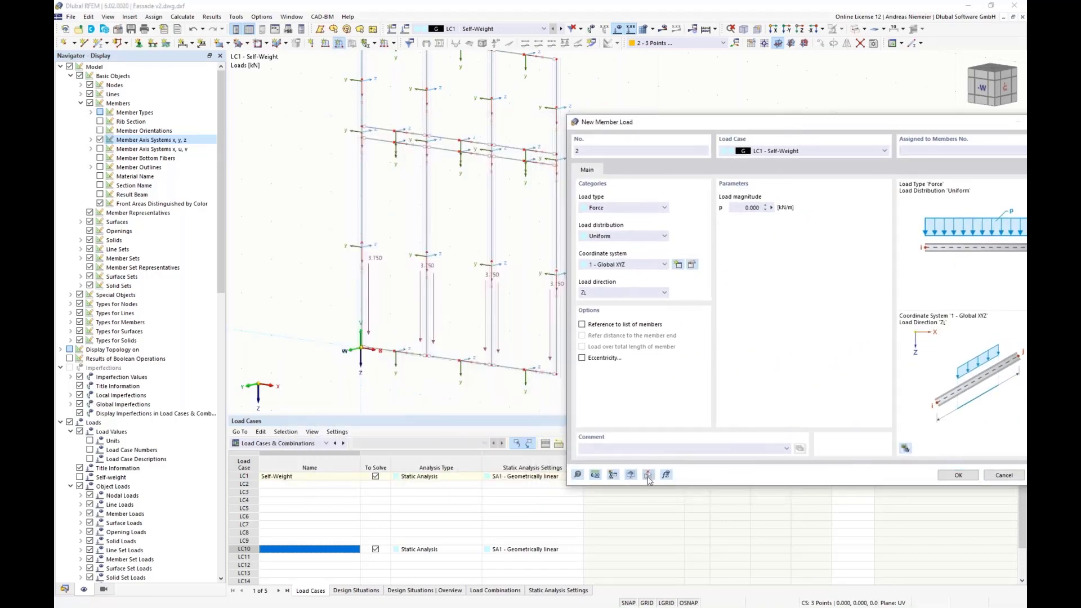
click(499, 320)
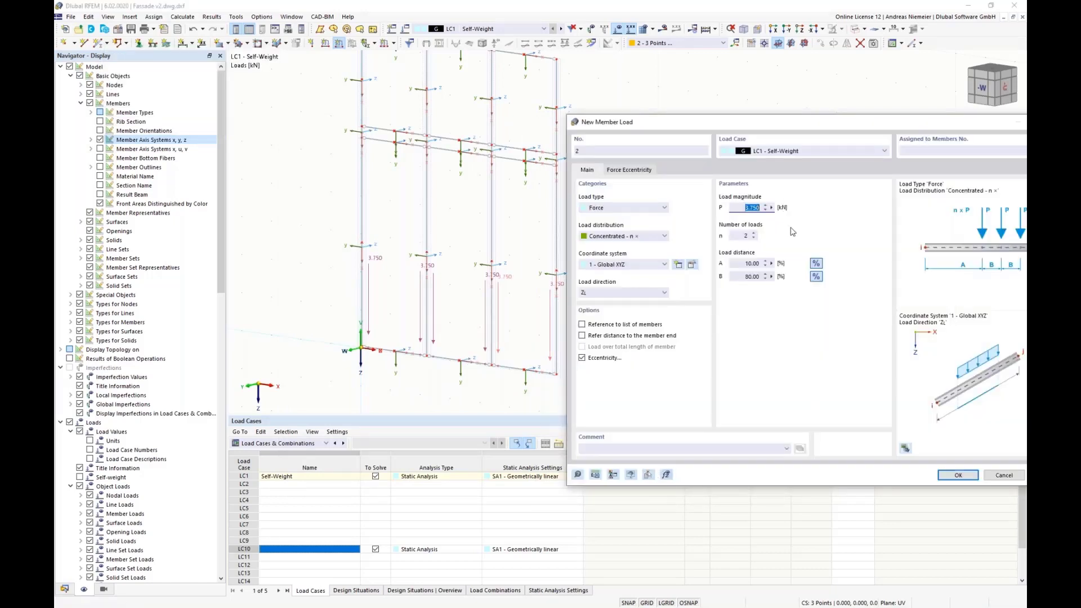
text(0,2)
Step: Assign the 0.2 kN load to the three beams of the lower middle row, apply it and continue with another load
drag(958, 125, 910, 130)
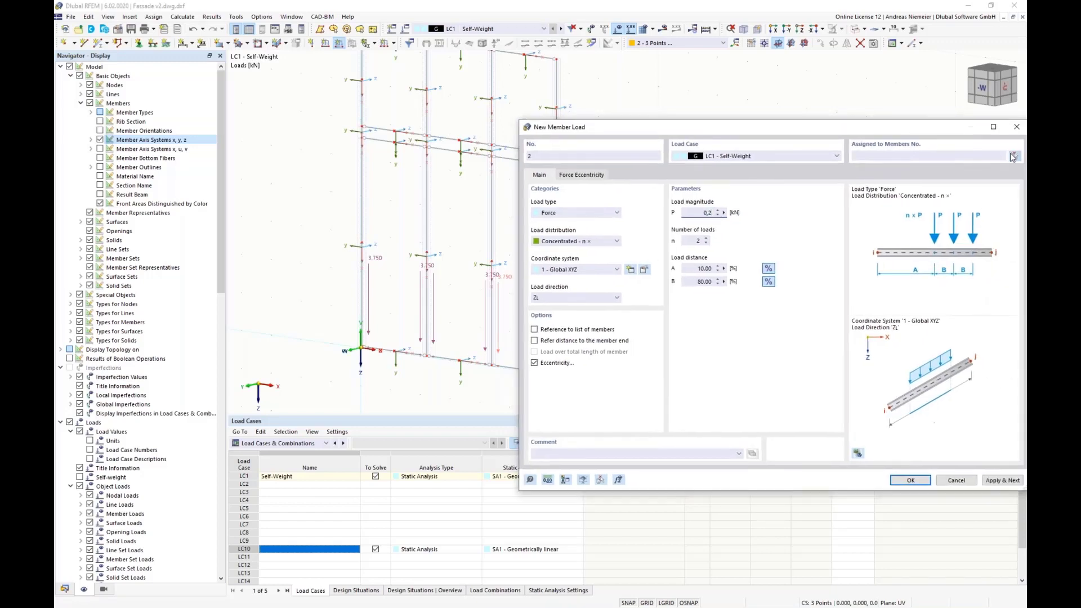
click(1014, 157)
click(405, 144)
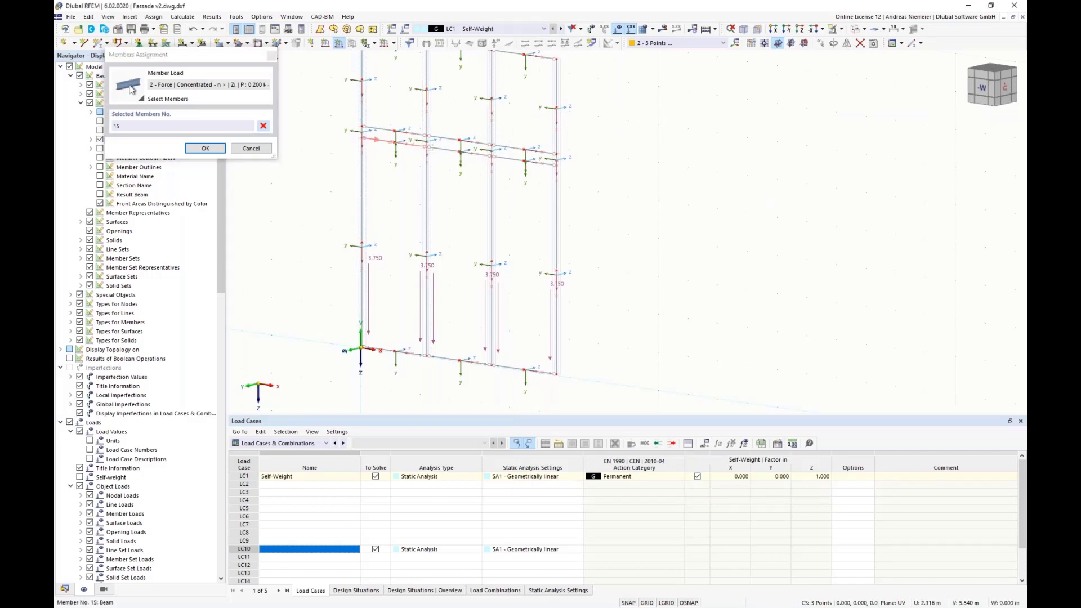
click(436, 149)
click(505, 158)
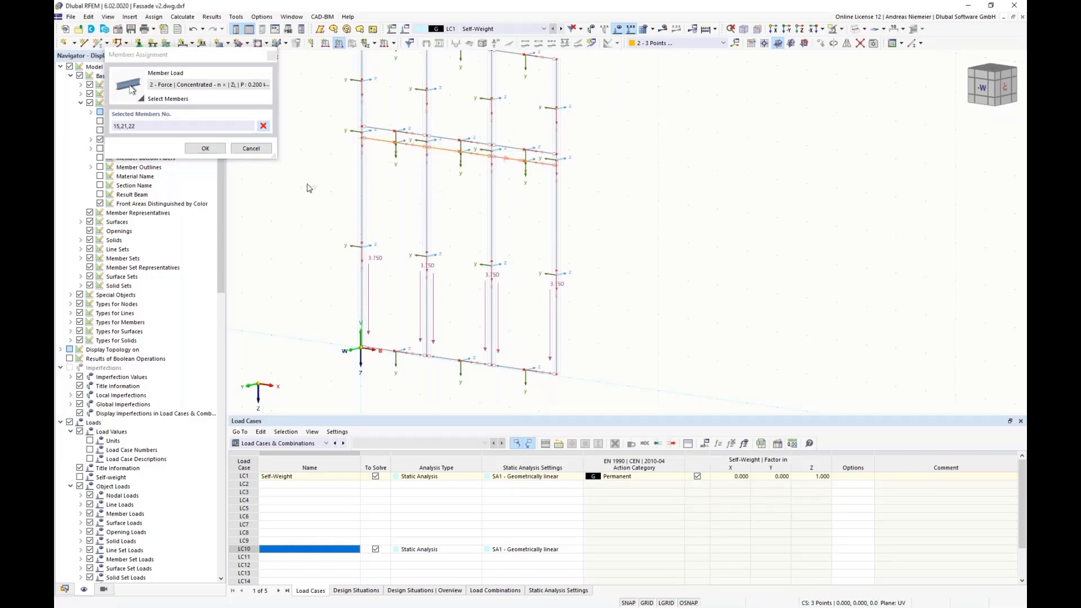
click(206, 149)
click(1007, 482)
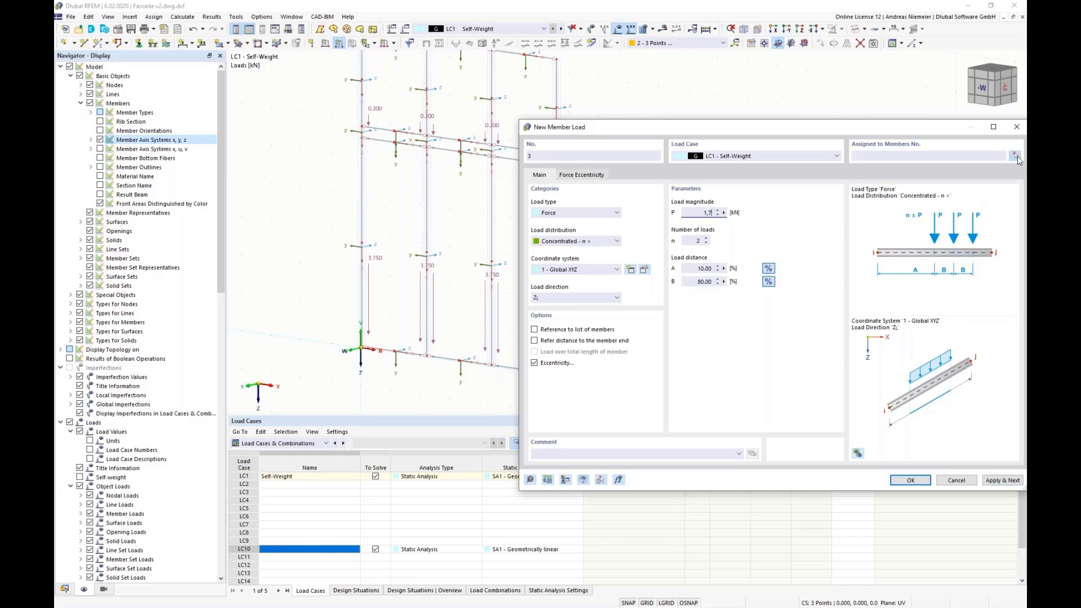
Step: Set the third member load to 1.7 kN and assign it to the three beams of the upper middle row
click(1018, 159)
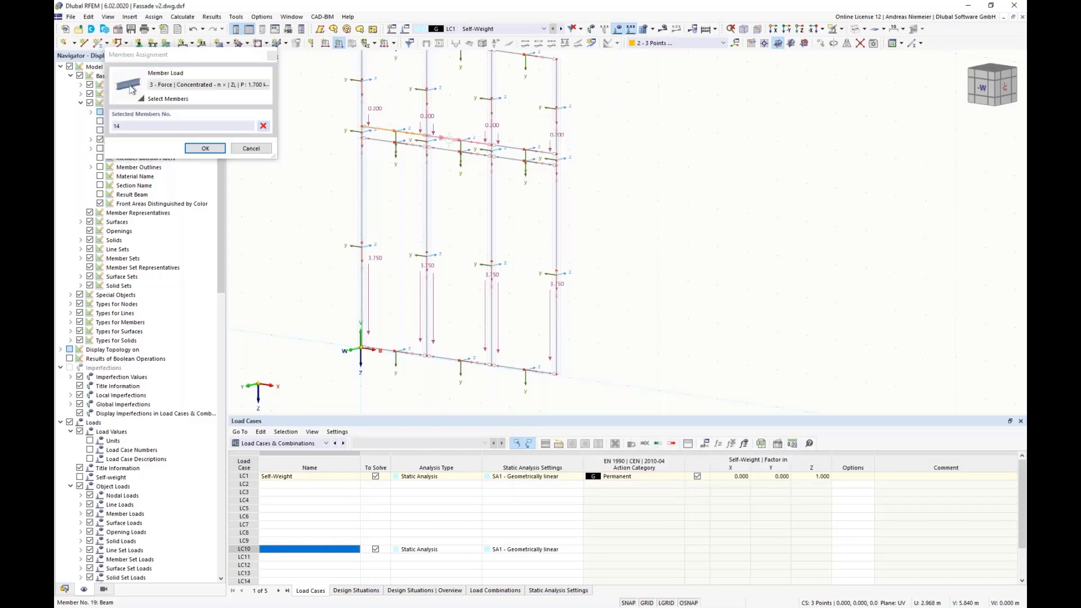
click(449, 141)
click(521, 150)
click(207, 149)
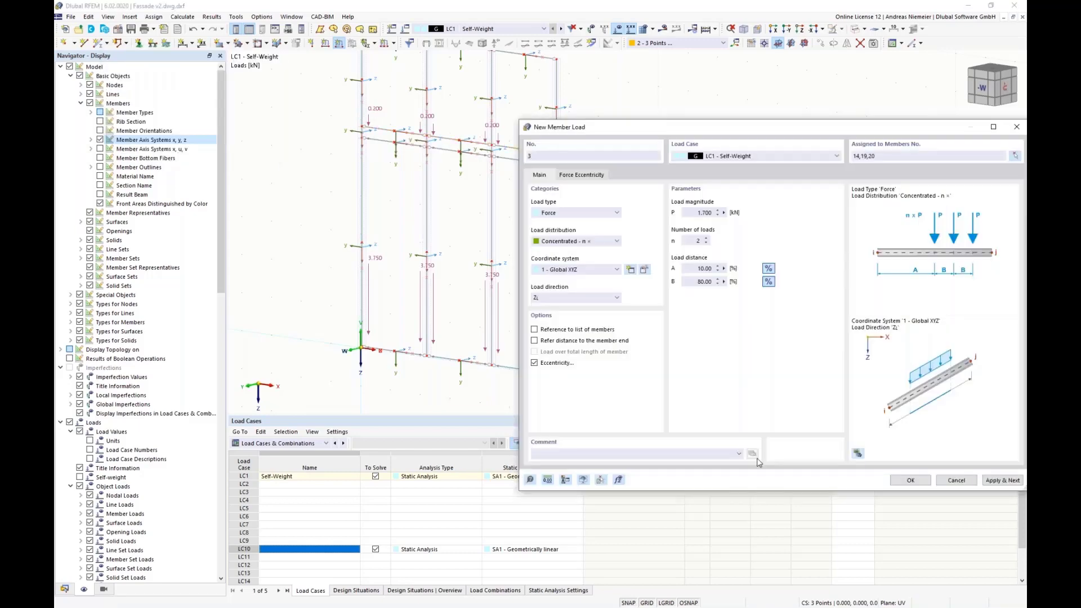
click(906, 481)
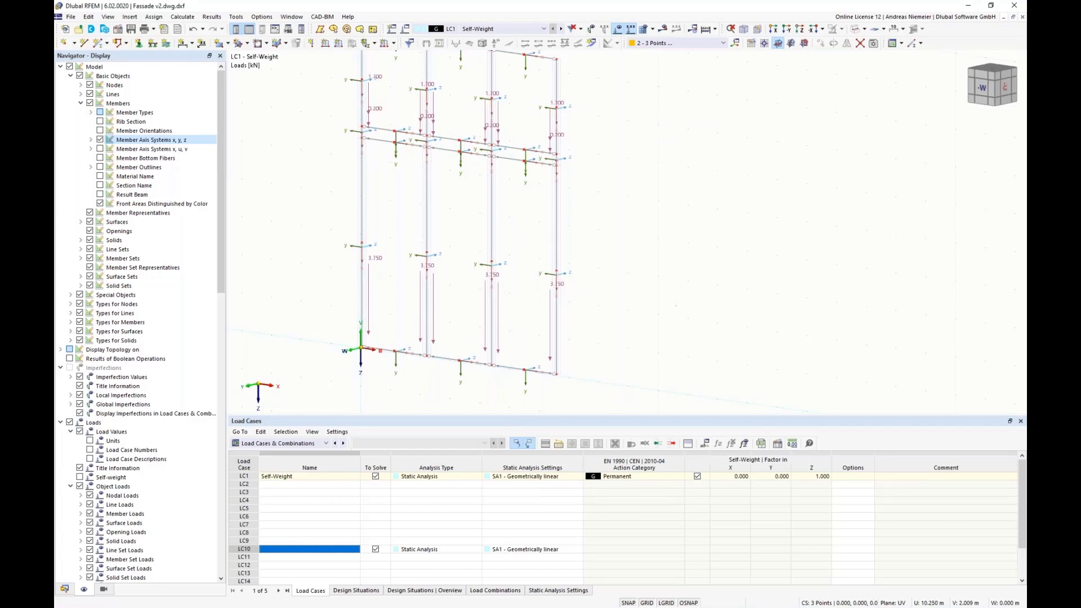
Step: Turn off the display of the member axis systems x, y, z
scroll(687, 324, down, 2)
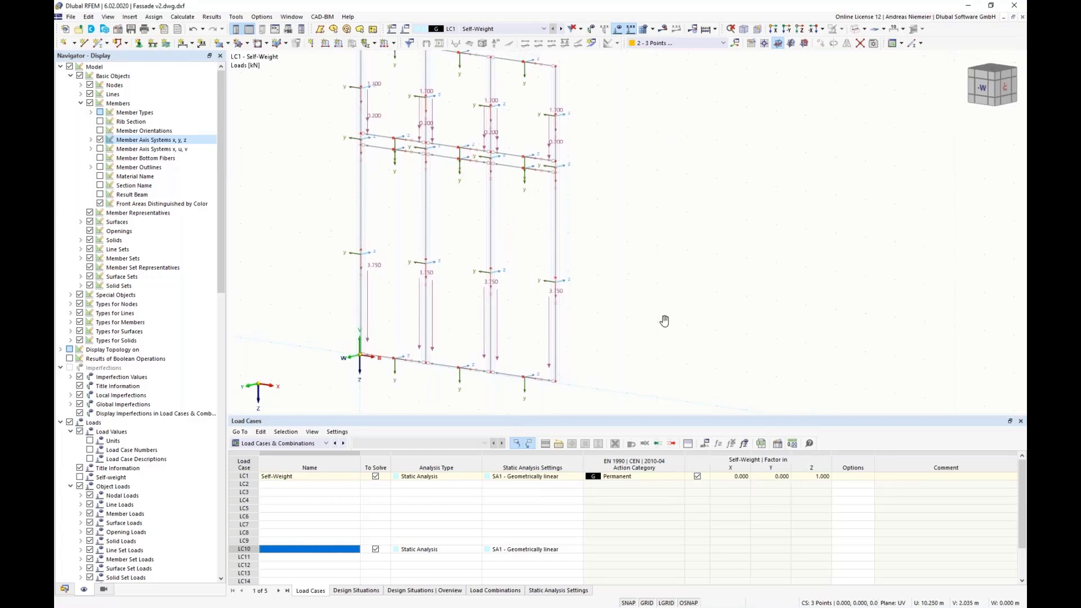
click(99, 140)
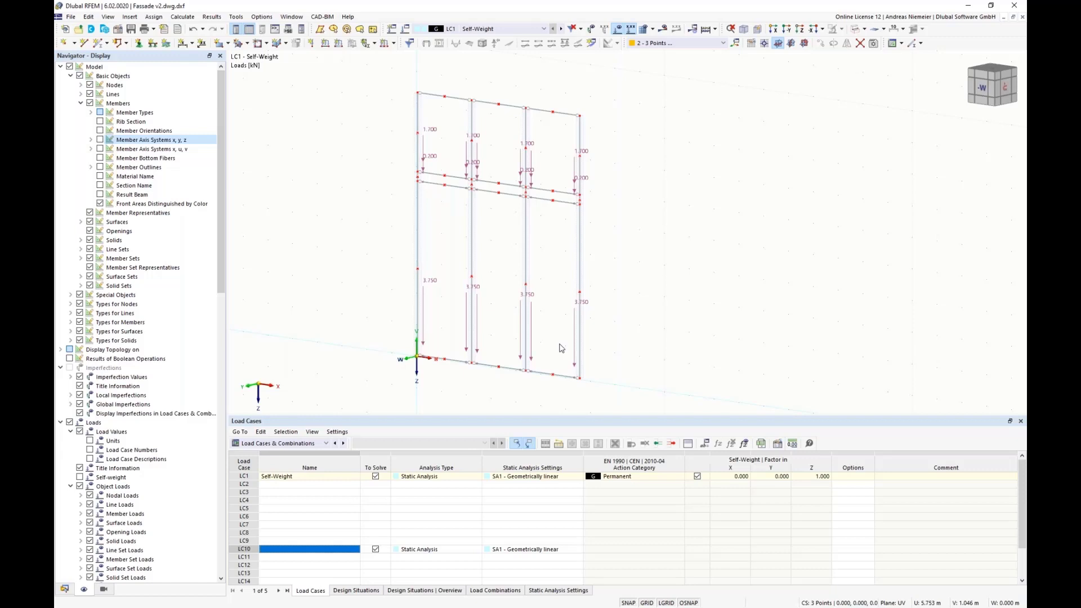
Step: Add load case LC2 named Wind and set its action category to Wind
double_click(302, 485)
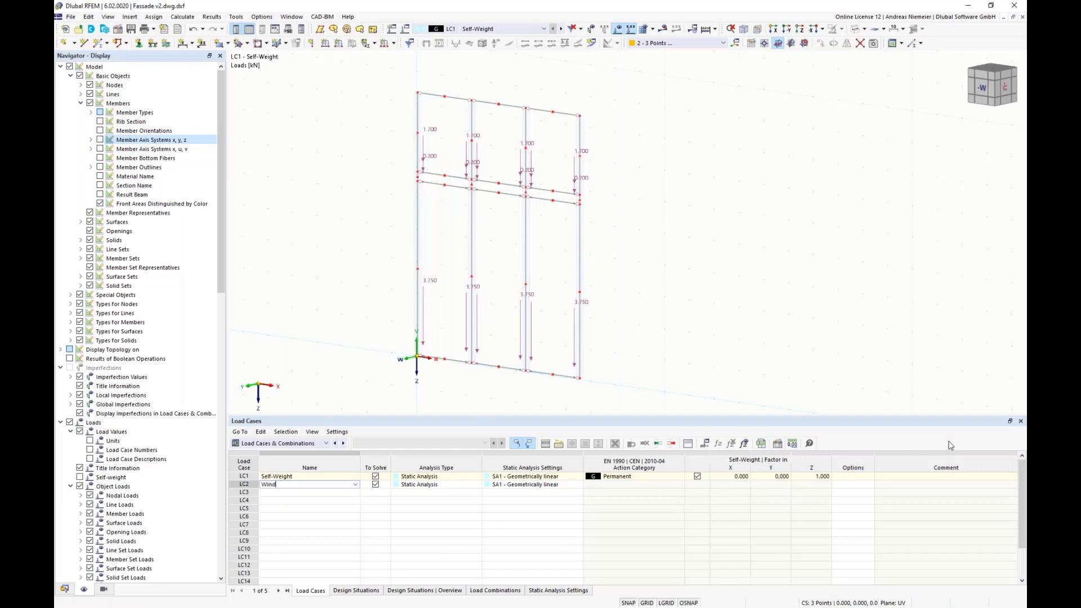
key(Tab)
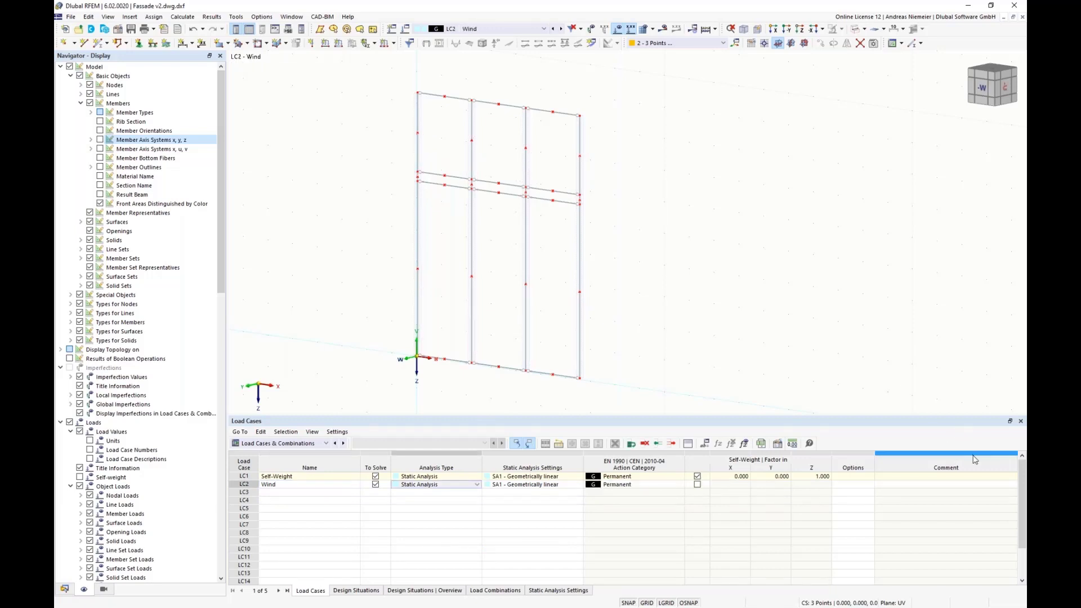
click(681, 486)
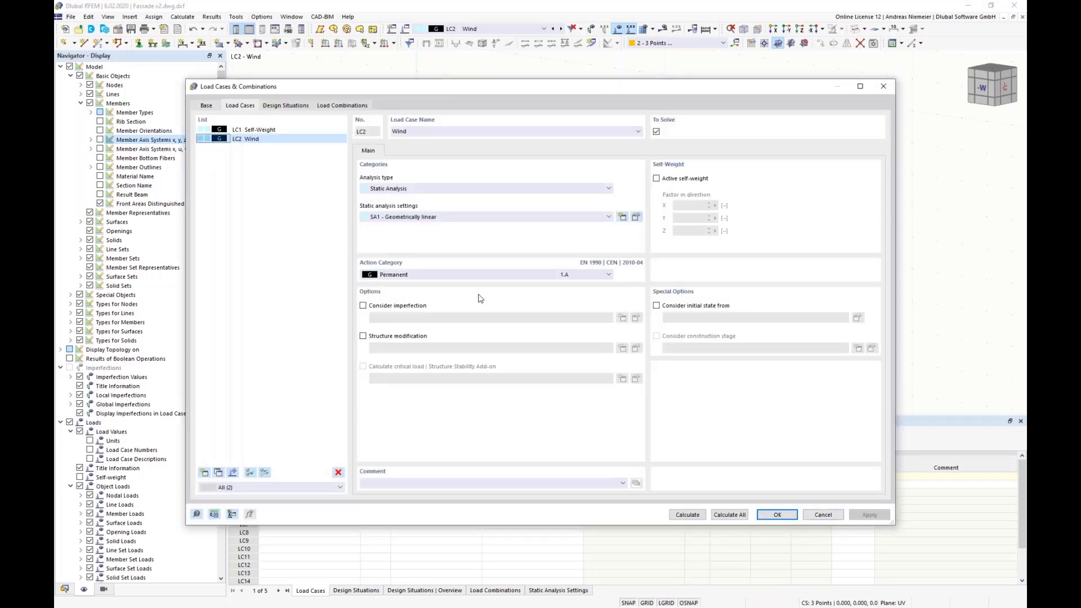
click(462, 276)
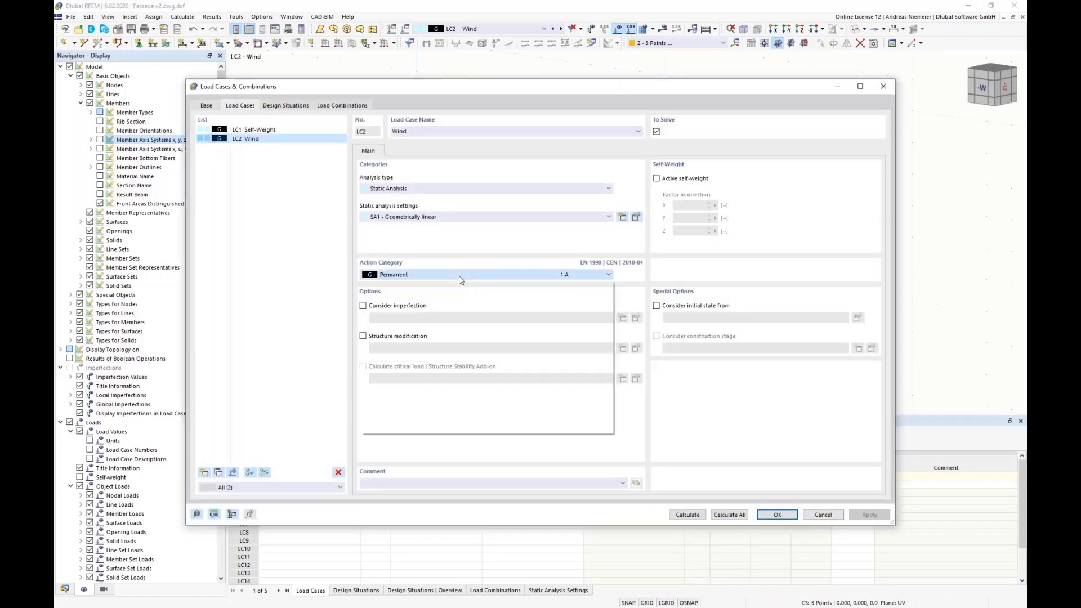
click(461, 397)
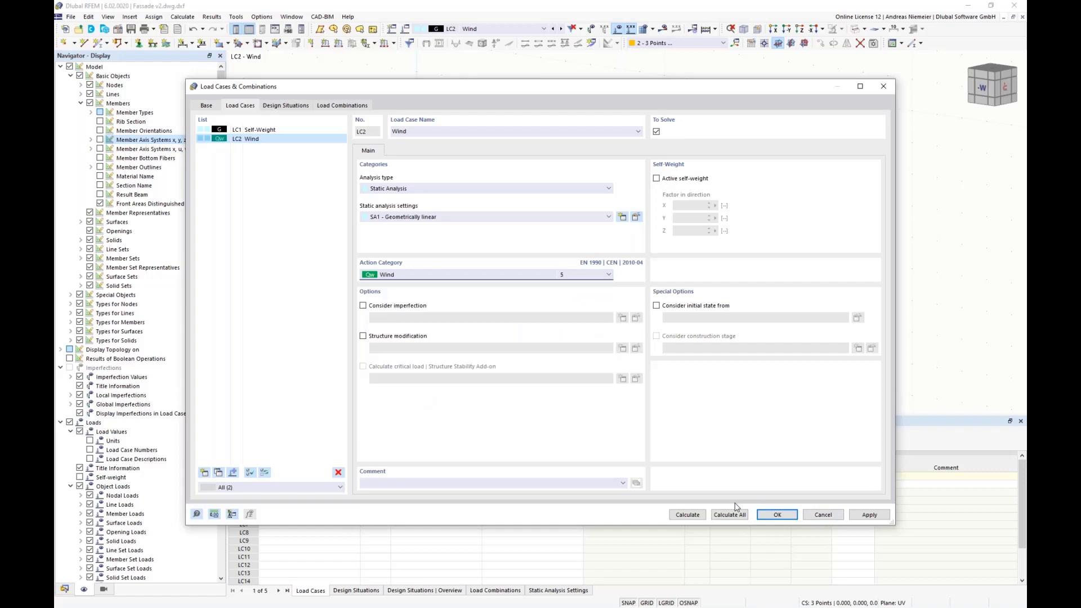
click(778, 514)
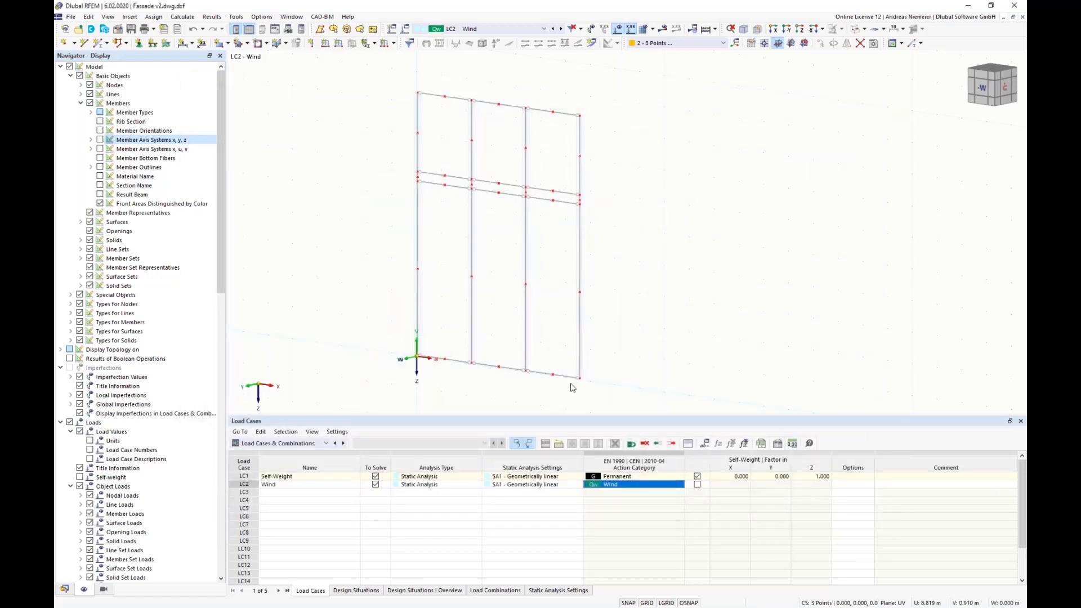
Step: Start a Member Loads from Area Load wizard for LC2 with a uniform load of 0.7 kN/m² in global Y on true area
click(64, 589)
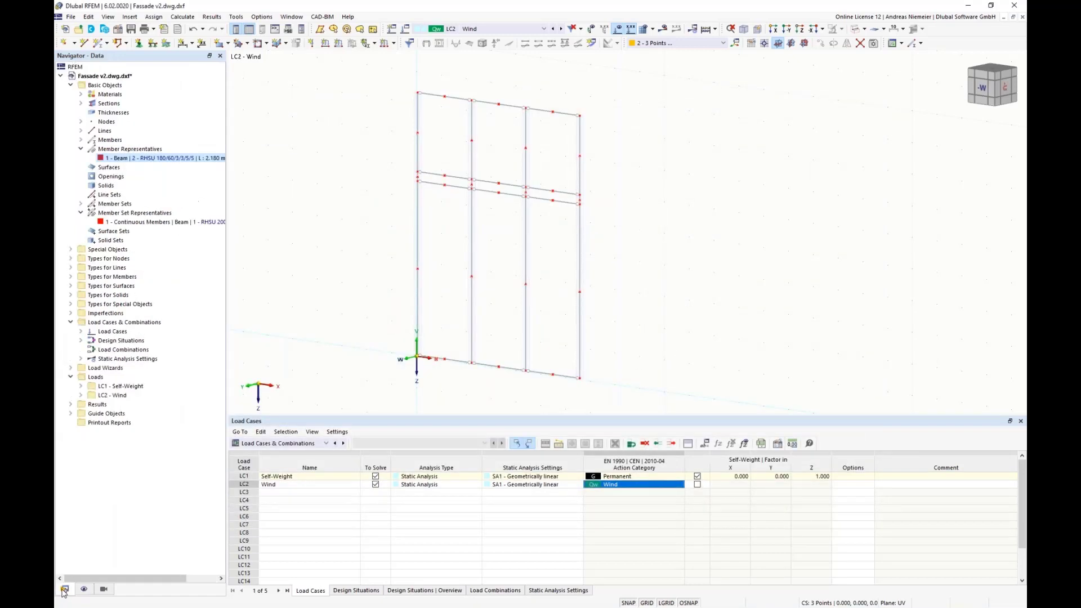
click(70, 369)
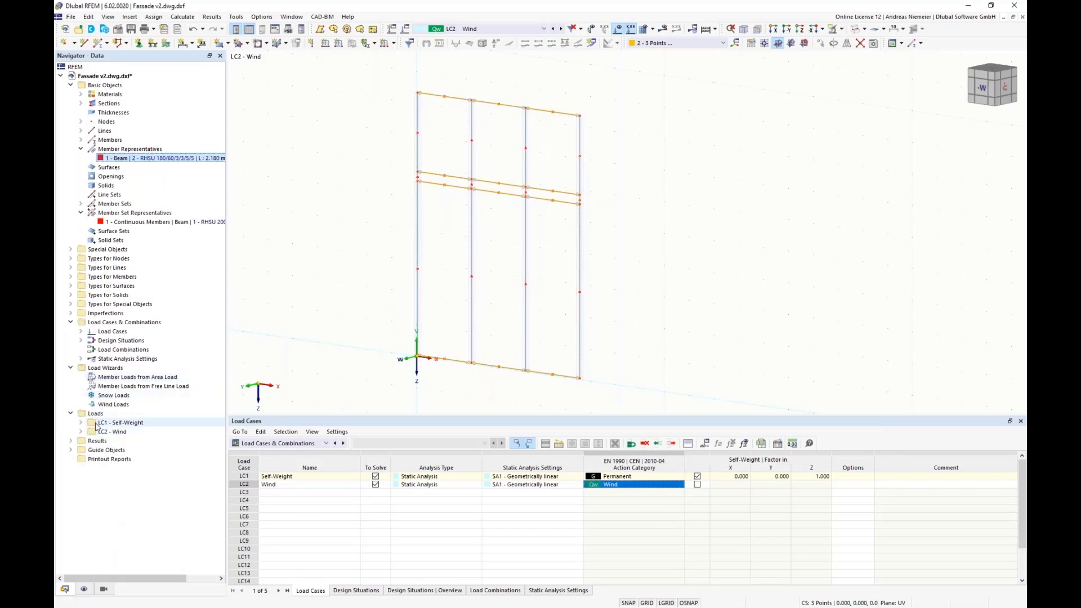
click(137, 378)
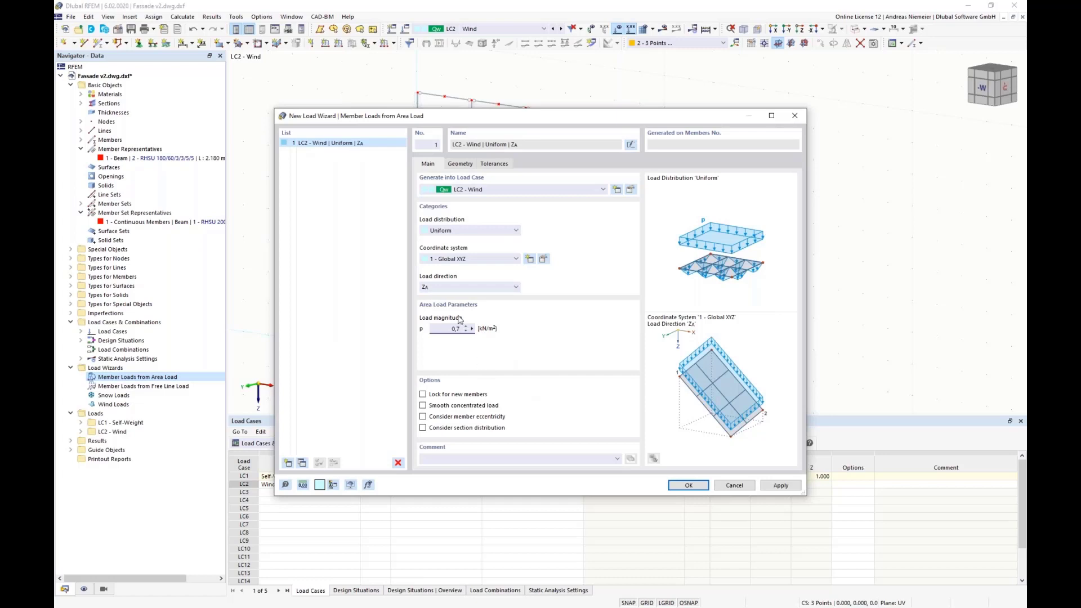
click(456, 289)
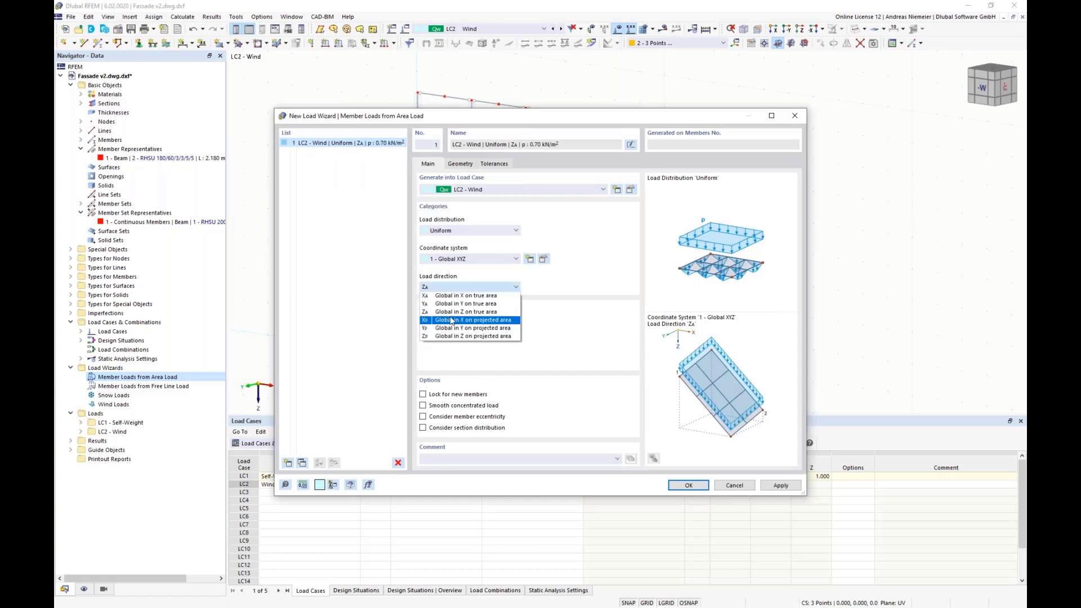
click(455, 304)
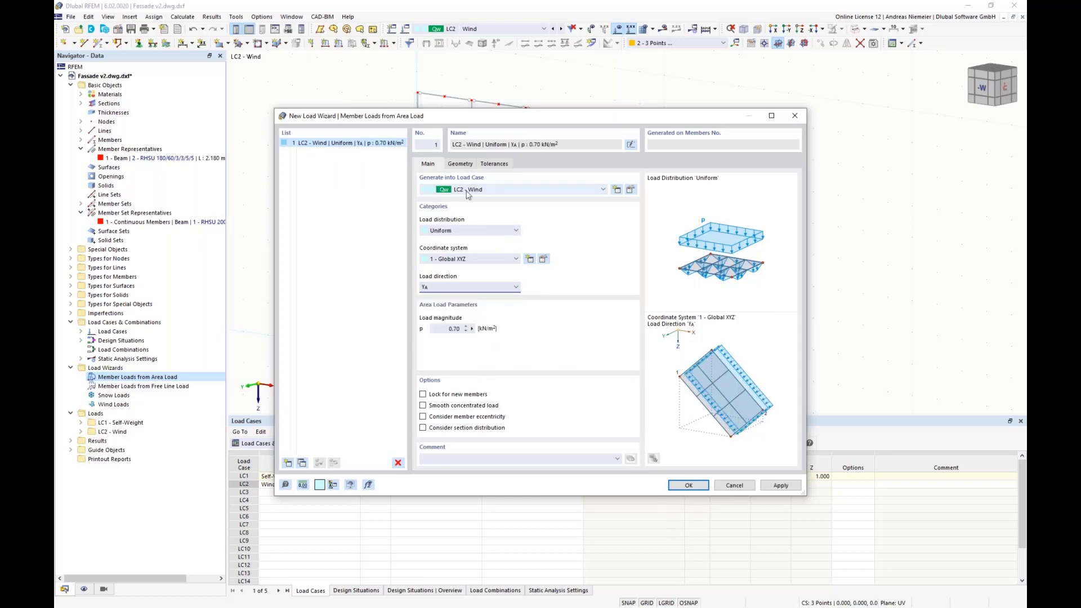
Step: Define the area load plane by selecting all cells of the facade grid
click(460, 164)
click(440, 307)
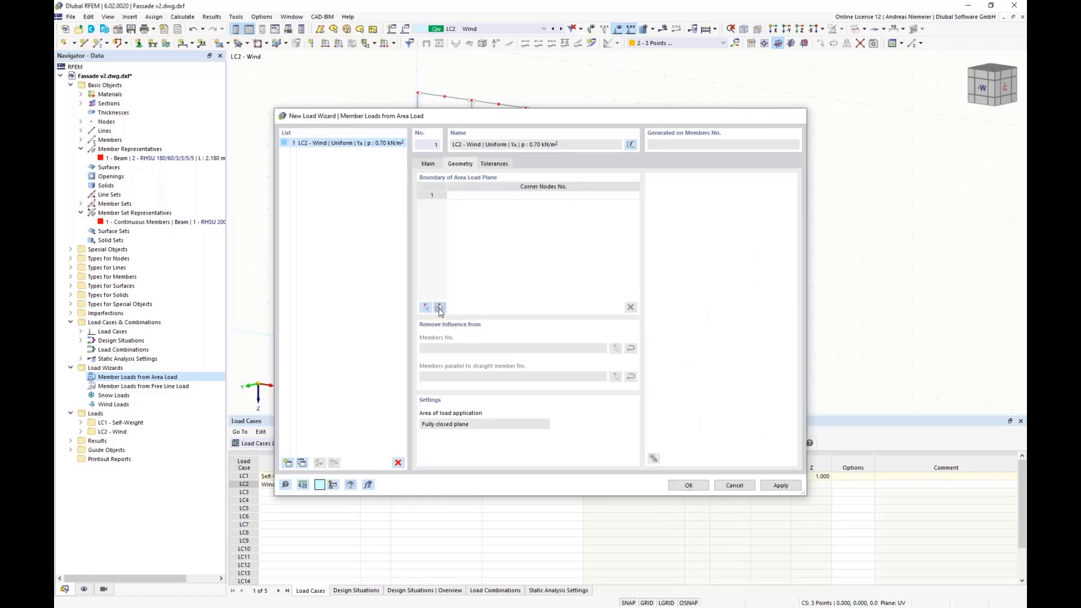
drag(694, 363, 385, 95)
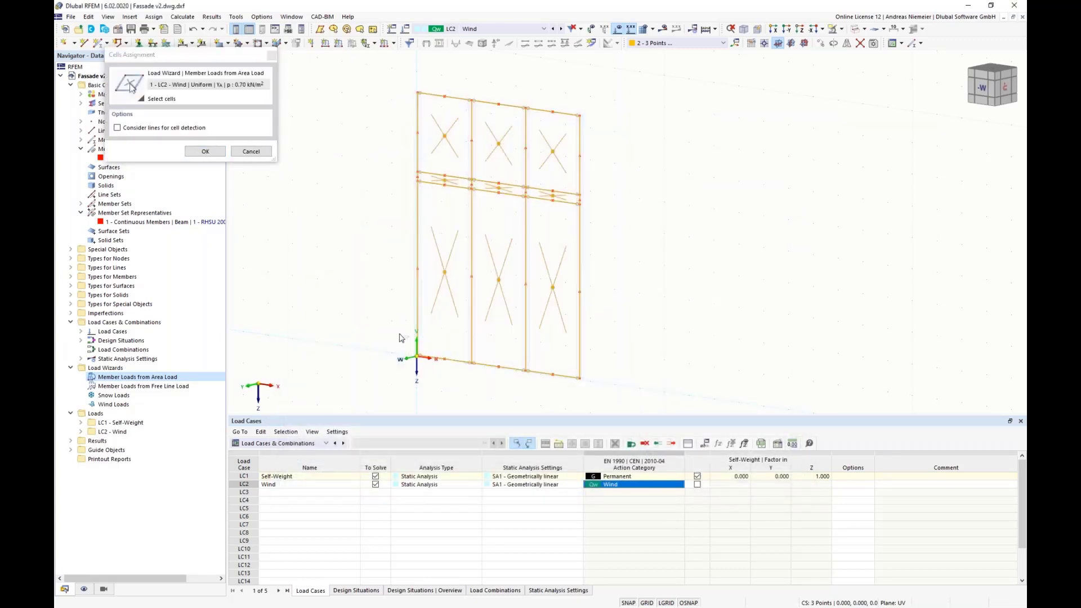
click(206, 150)
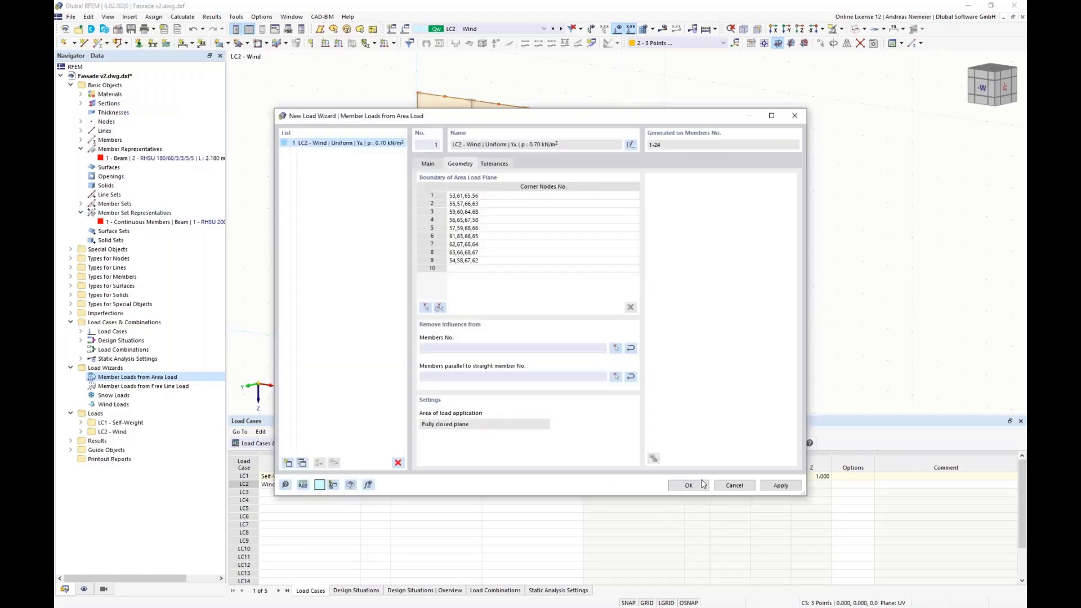
Step: Generate the wind member loads from the area load wizard and inspect them displayed separately, restoring the combined area load display
click(702, 485)
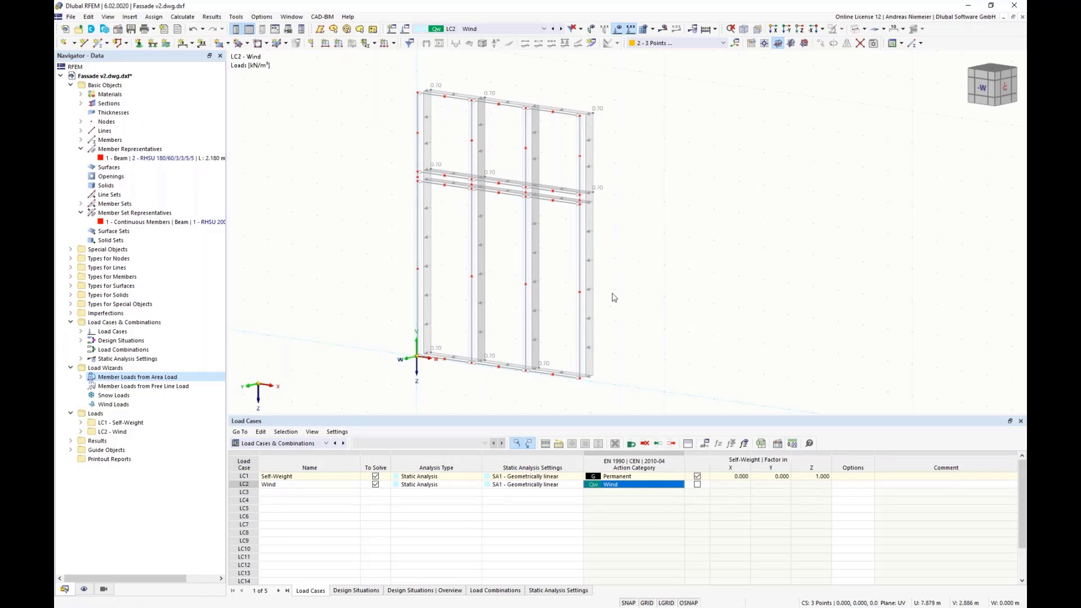
right_click(594, 319)
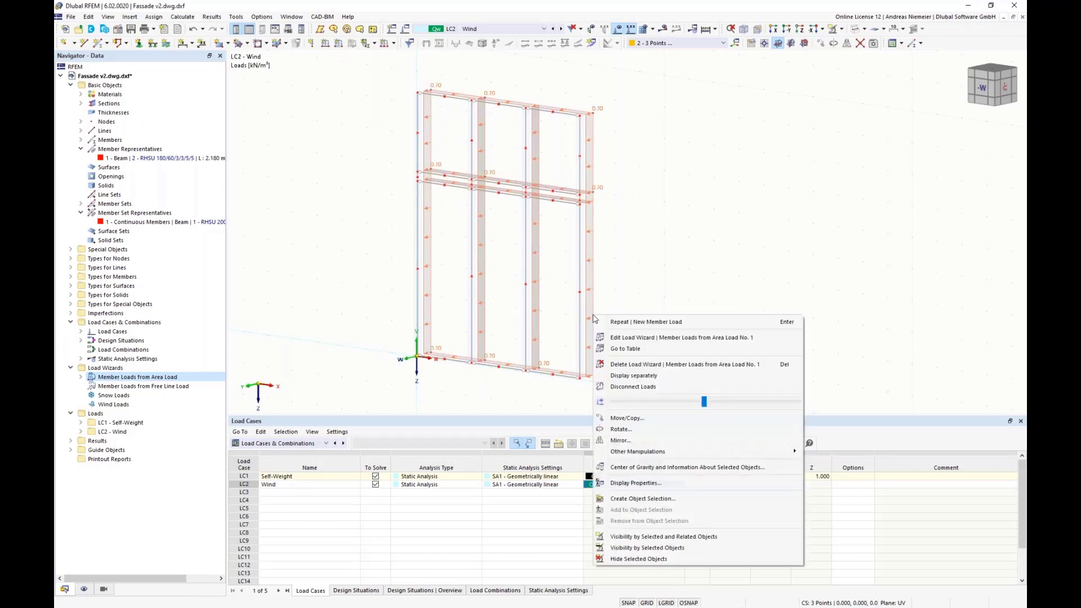
click(634, 375)
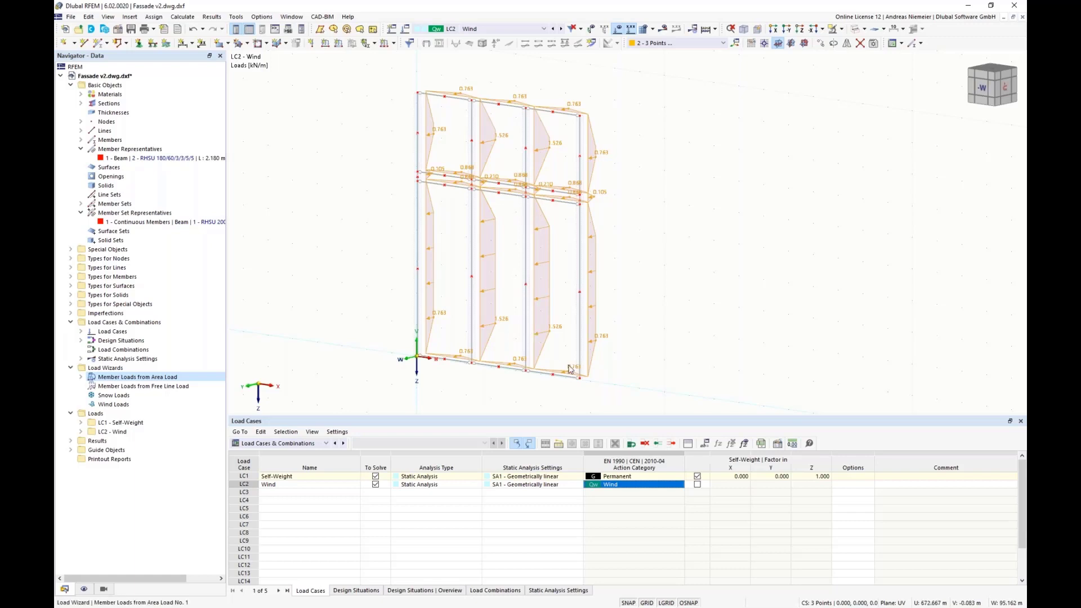
right_click(598, 349)
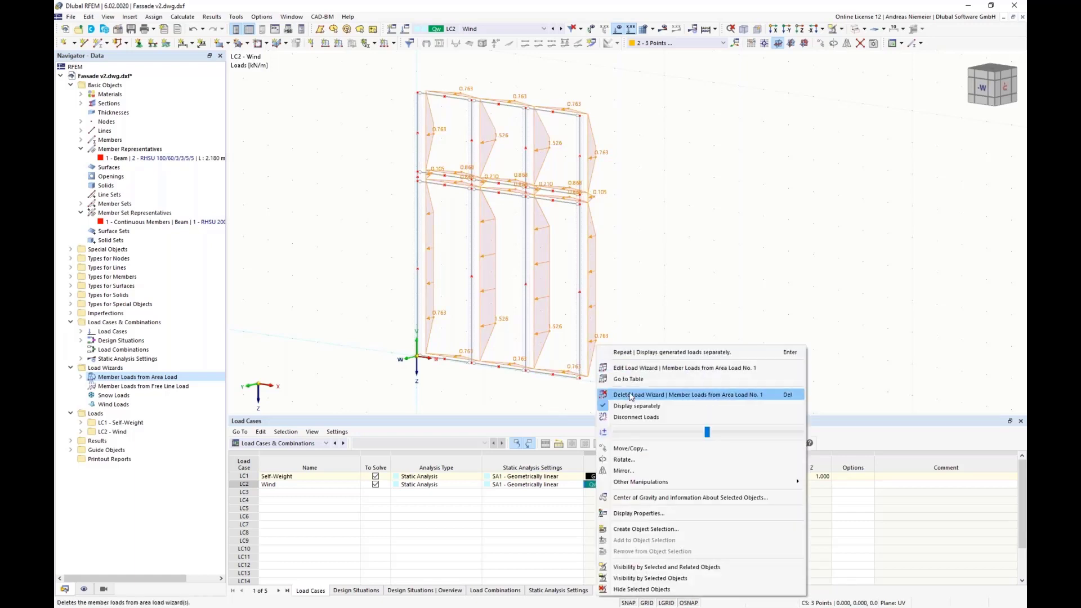
click(640, 395)
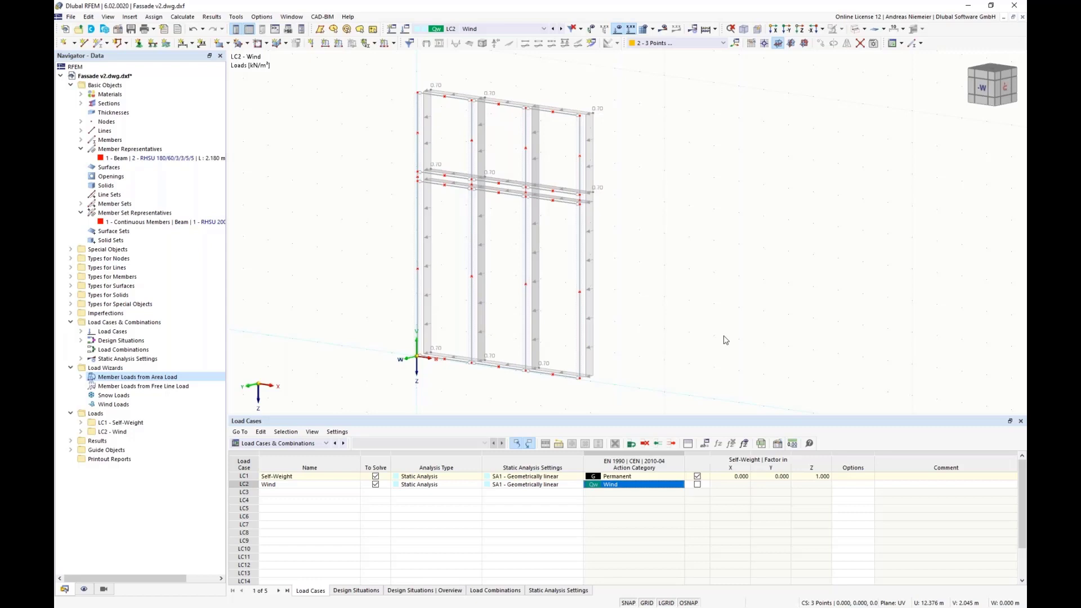
Step: Hide the loads, view the facade frontally and activate the 1 - Global XYZ coordinate system
click(619, 29)
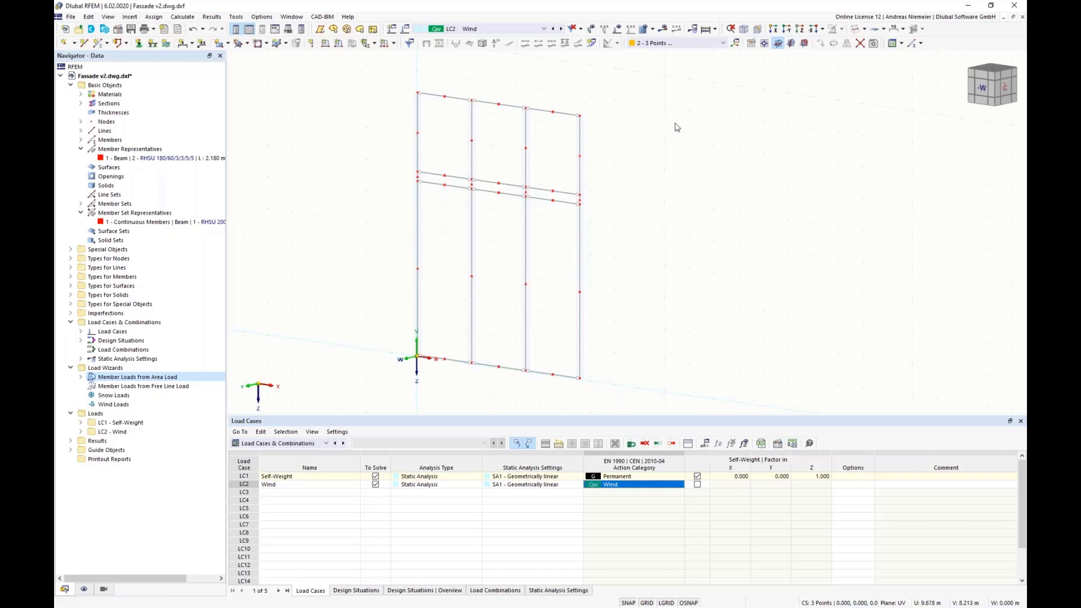
click(987, 97)
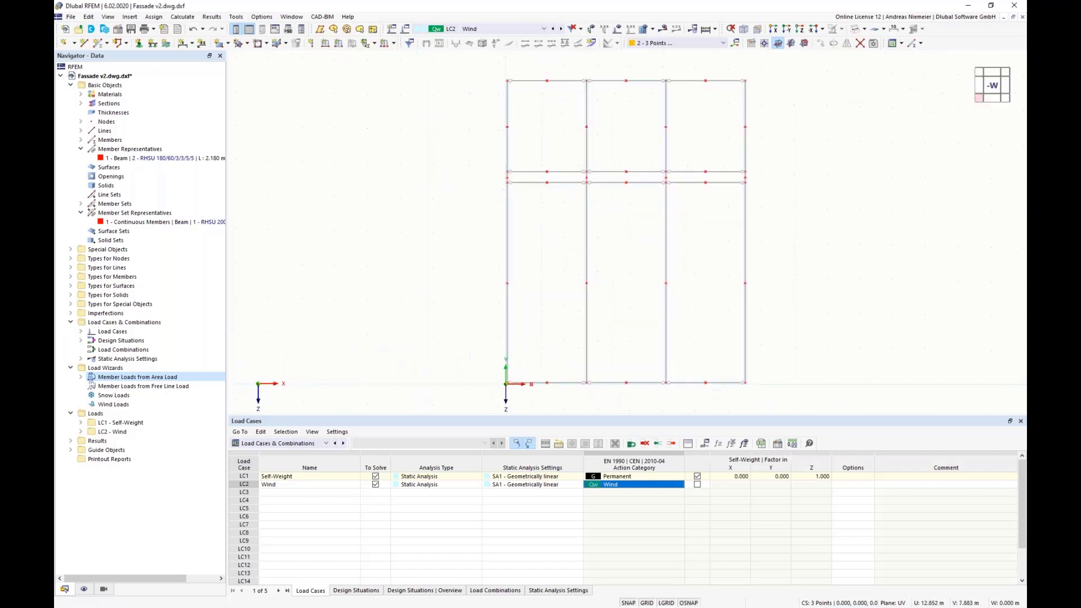
click(676, 43)
click(675, 54)
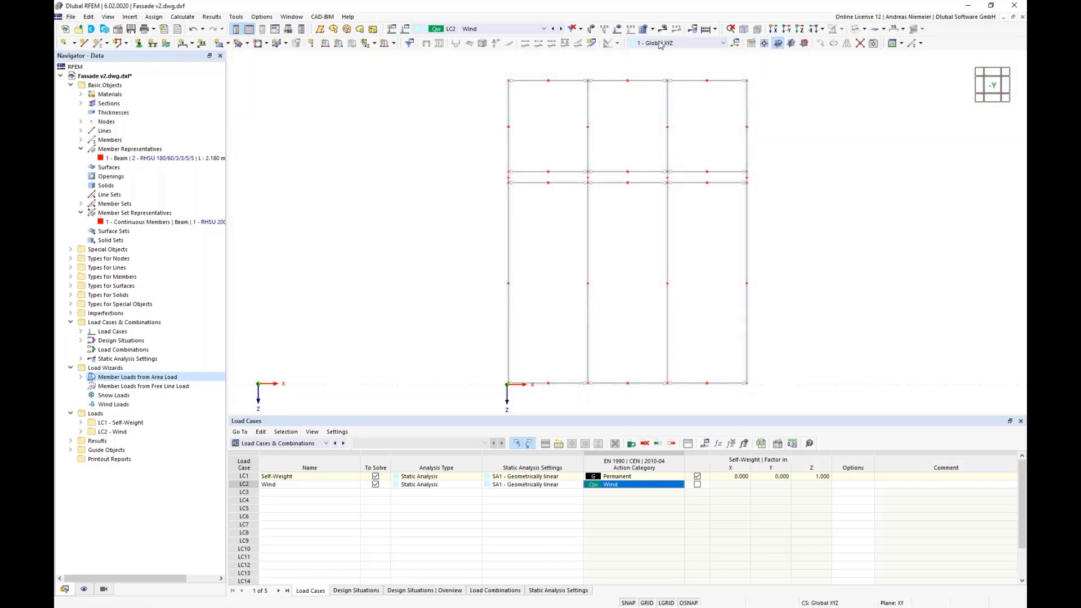
Step: Divide the four short post members between the two middle transoms using one intermediate node each
scroll(566, 223, up, 2)
middle_drag(542, 231, 407, 232)
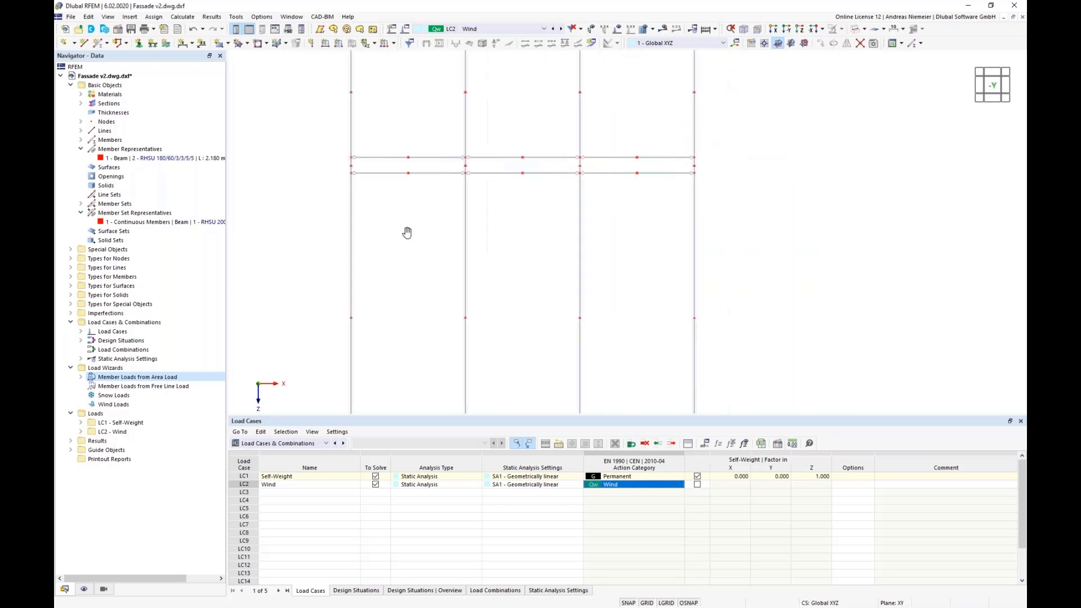
scroll(350, 174, up, 1)
scroll(351, 168, up, 1)
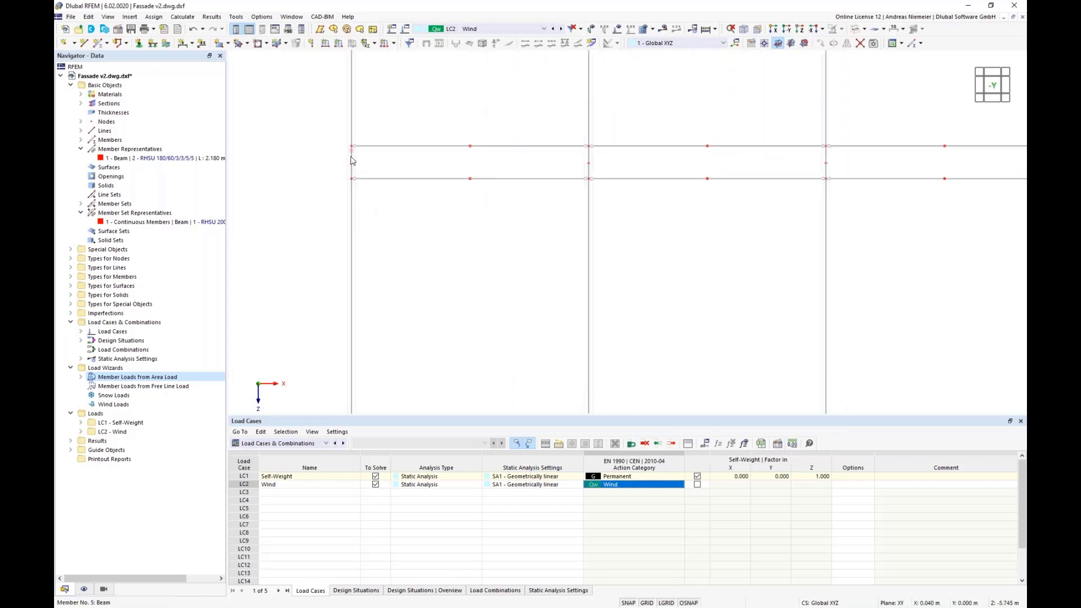
click(353, 158)
ctrl+click(588, 156)
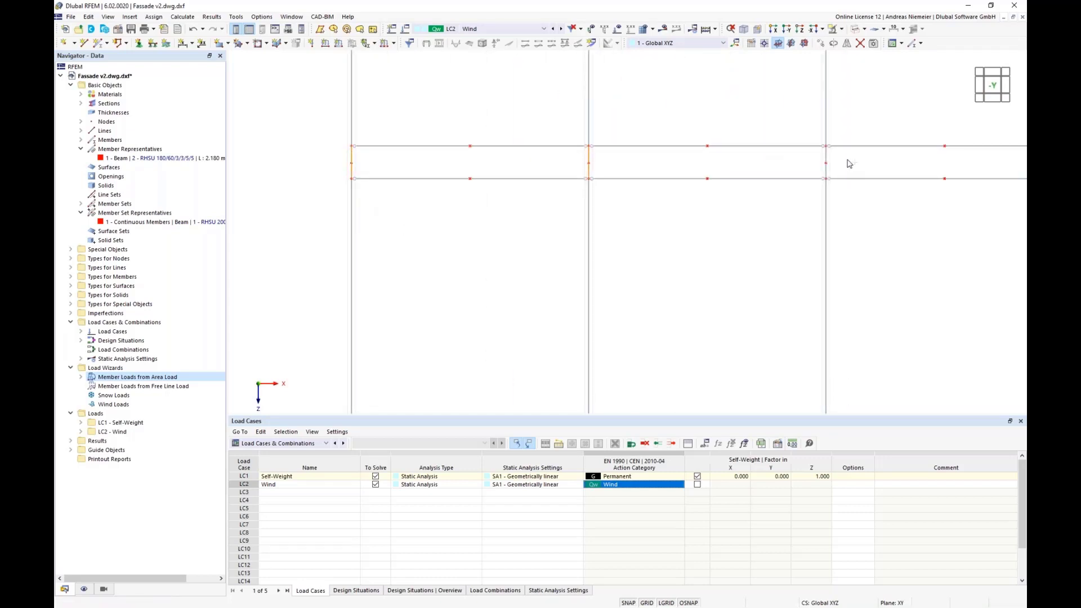
ctrl+click(827, 157)
scroll(887, 168, up, 1)
middle_drag(700, 185, 385, 225)
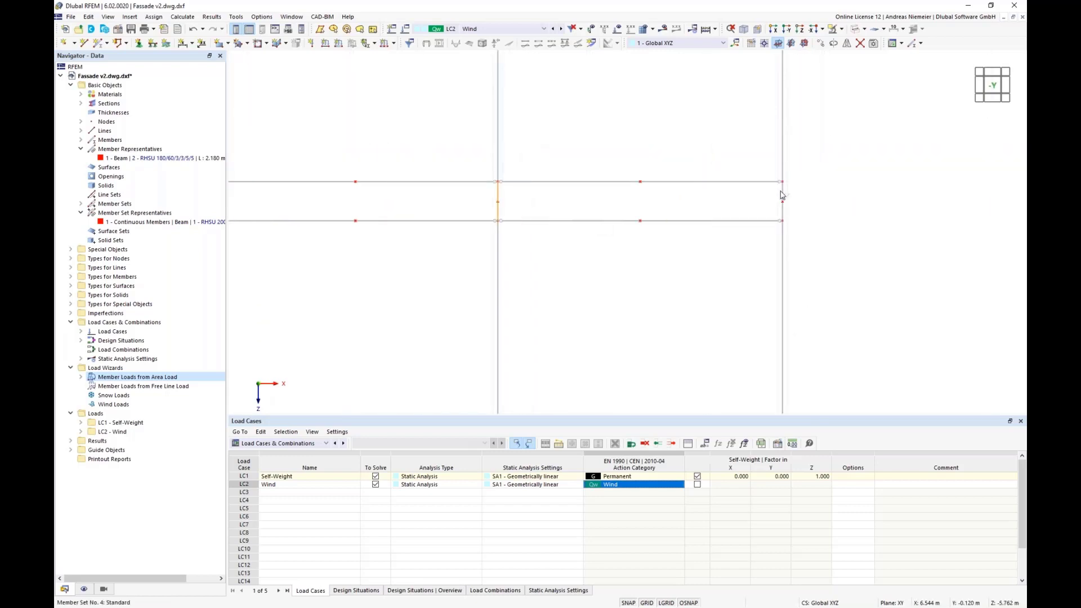
right_click(784, 195)
mouse_move(829, 226)
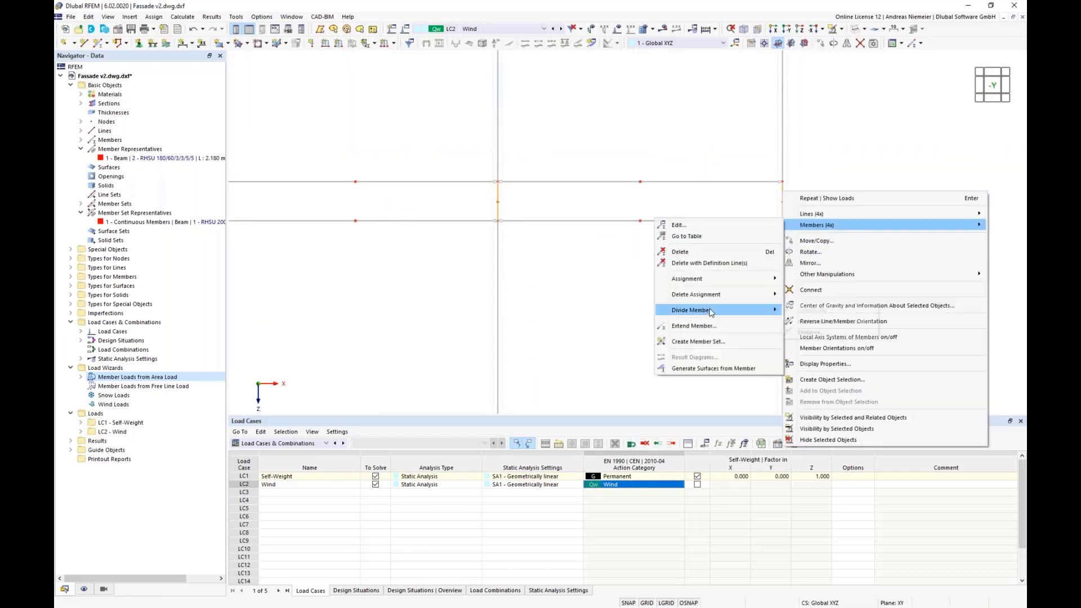
click(811, 324)
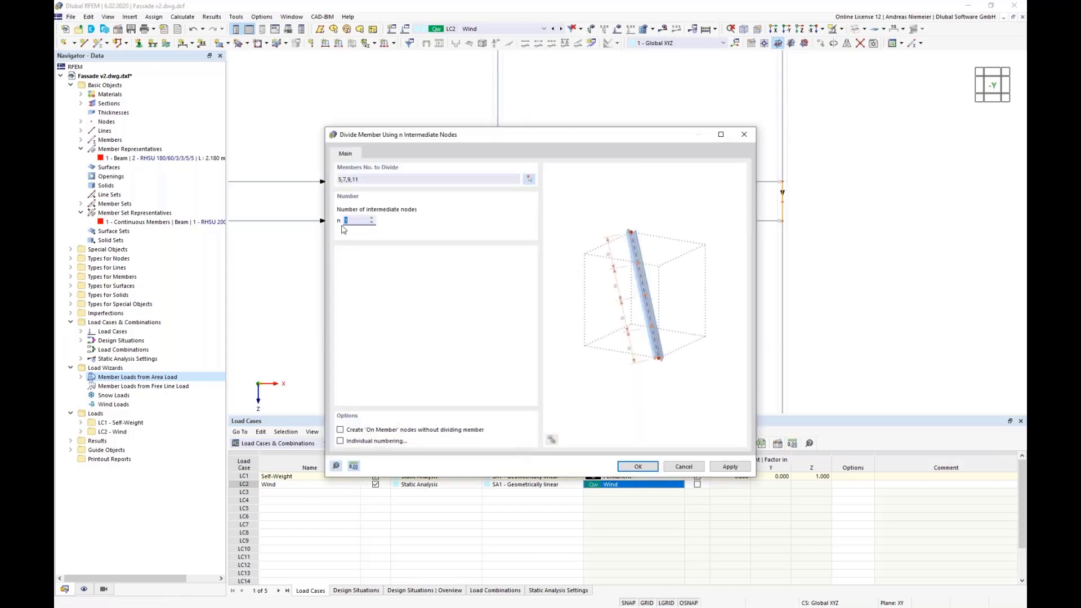
click(633, 471)
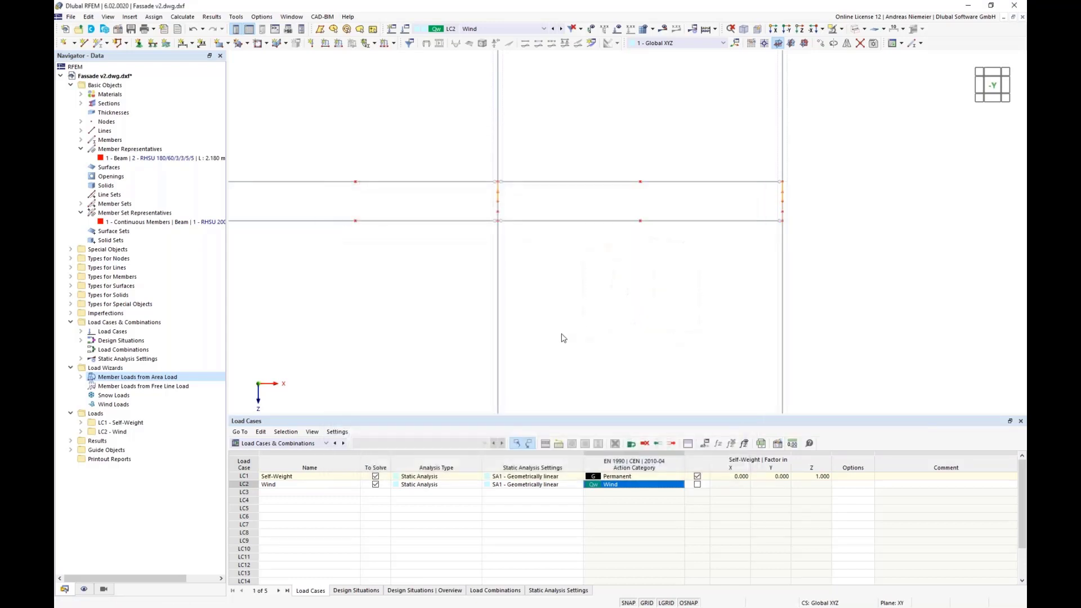
Step: Assign nodal support type 1, fixed in uX, uY, uZ and φZ, to the four intermediate nodes between the middle transoms
scroll(521, 259, down, 2)
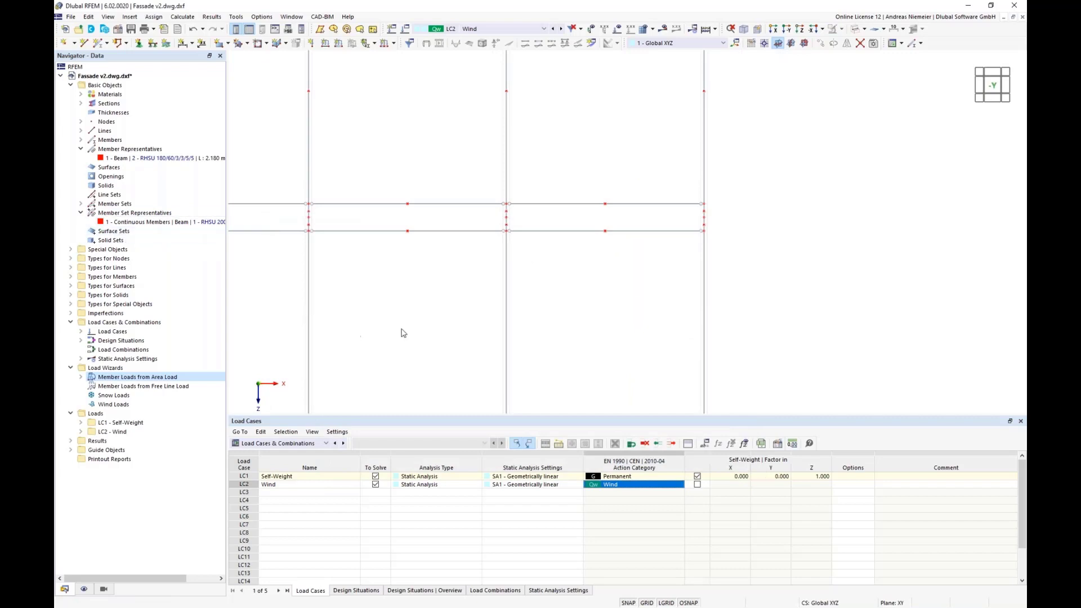
middle_drag(410, 324, 602, 315)
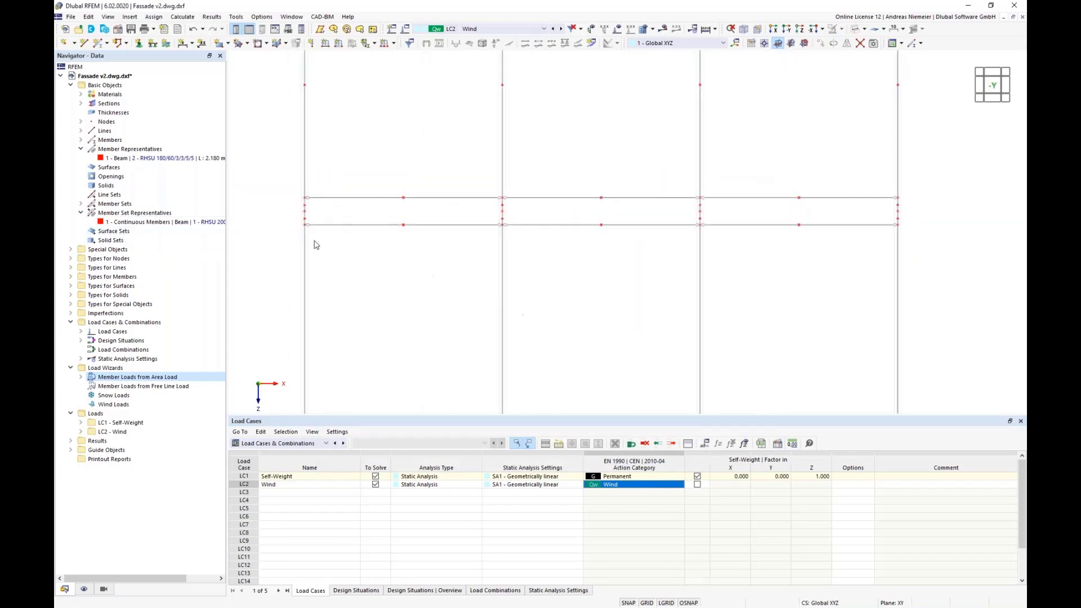
scroll(368, 150, down, 3)
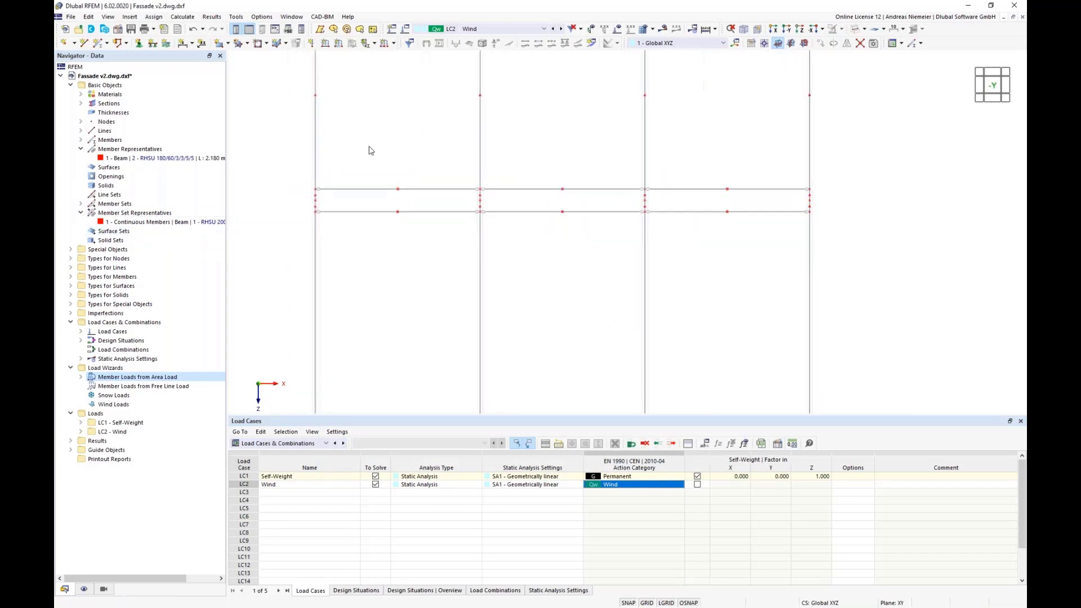
scroll(393, 178, up, 5)
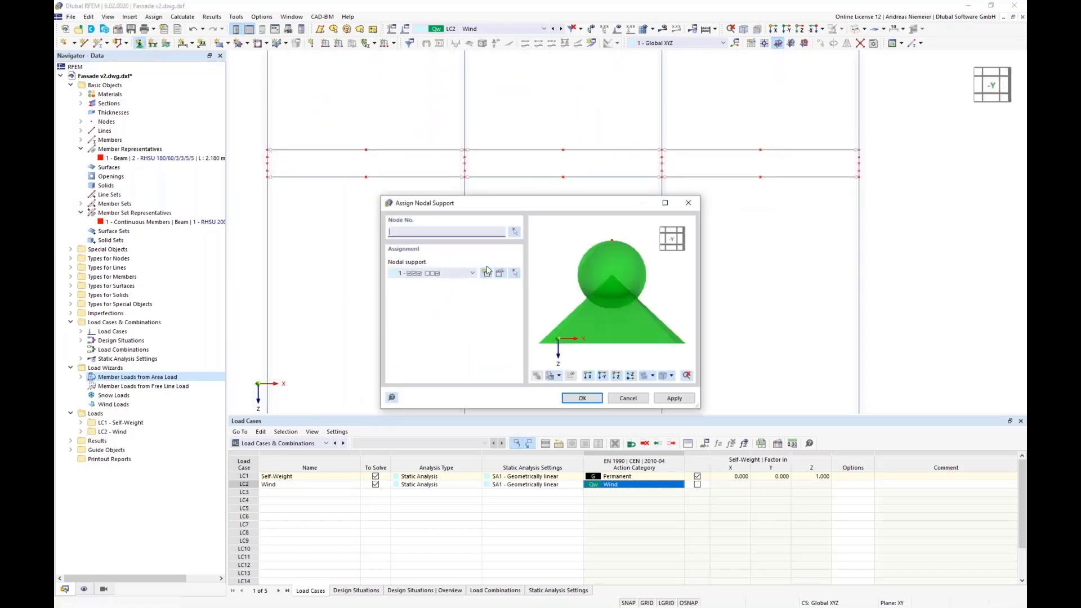
click(514, 231)
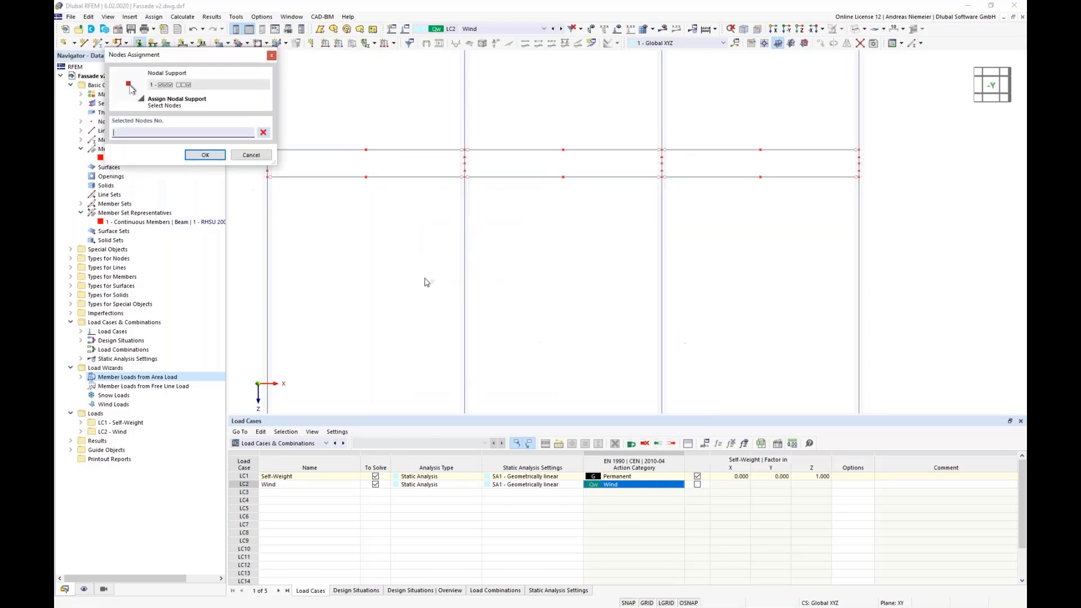
scroll(466, 275, down, 2)
scroll(321, 201, up, 1)
drag(314, 193, 853, 206)
click(205, 155)
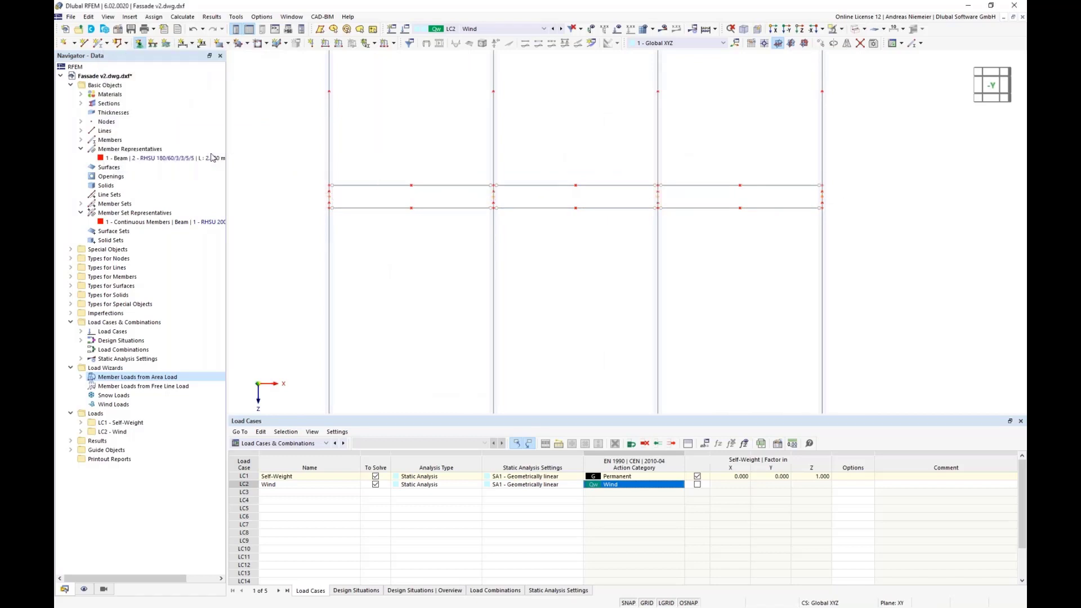
click(582, 398)
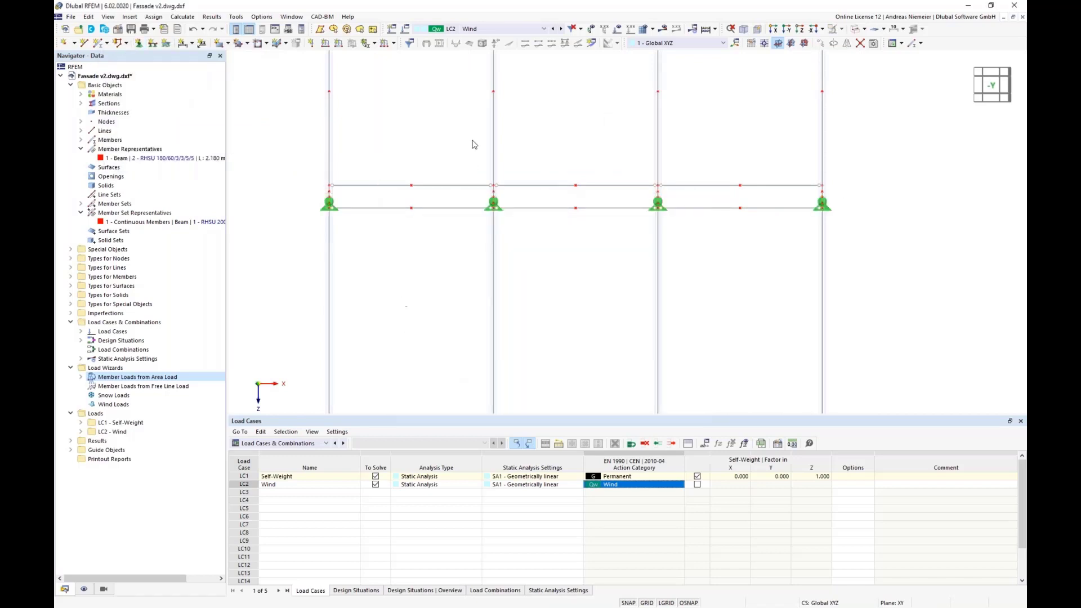
Step: Create a new nodal support with uZ released and assign it to the four base nodes of the facade posts
scroll(473, 145, down, 2)
scroll(543, 287, down, 1)
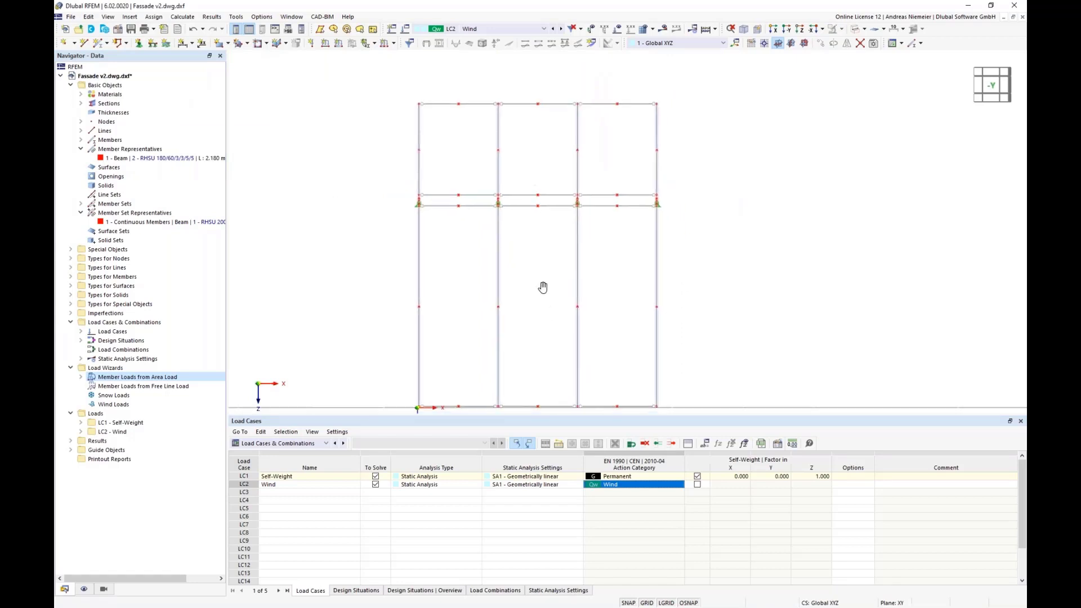
middle_drag(543, 287, 513, 235)
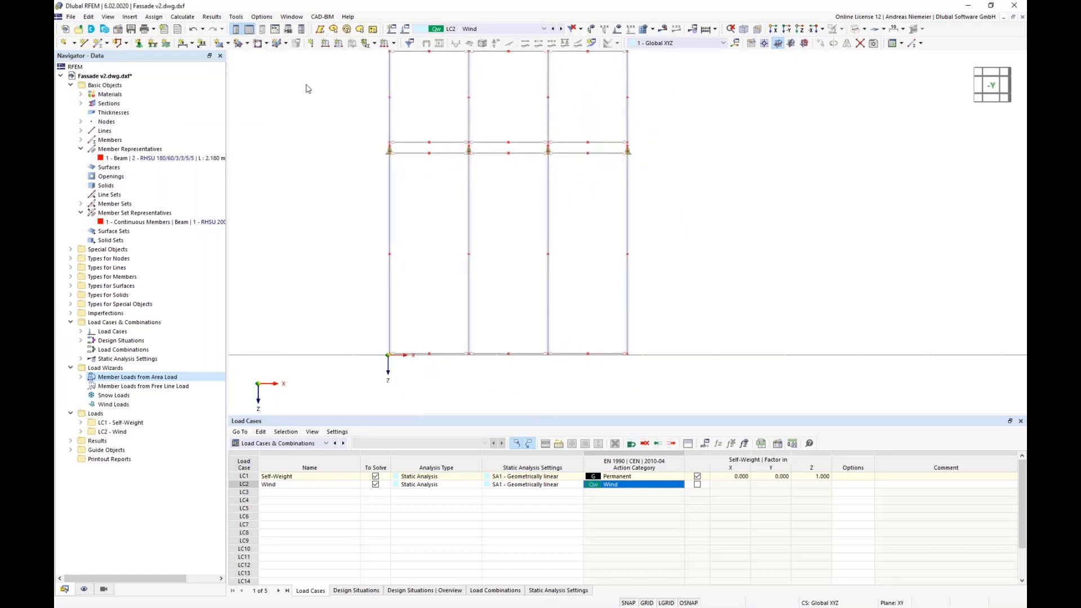
click(139, 44)
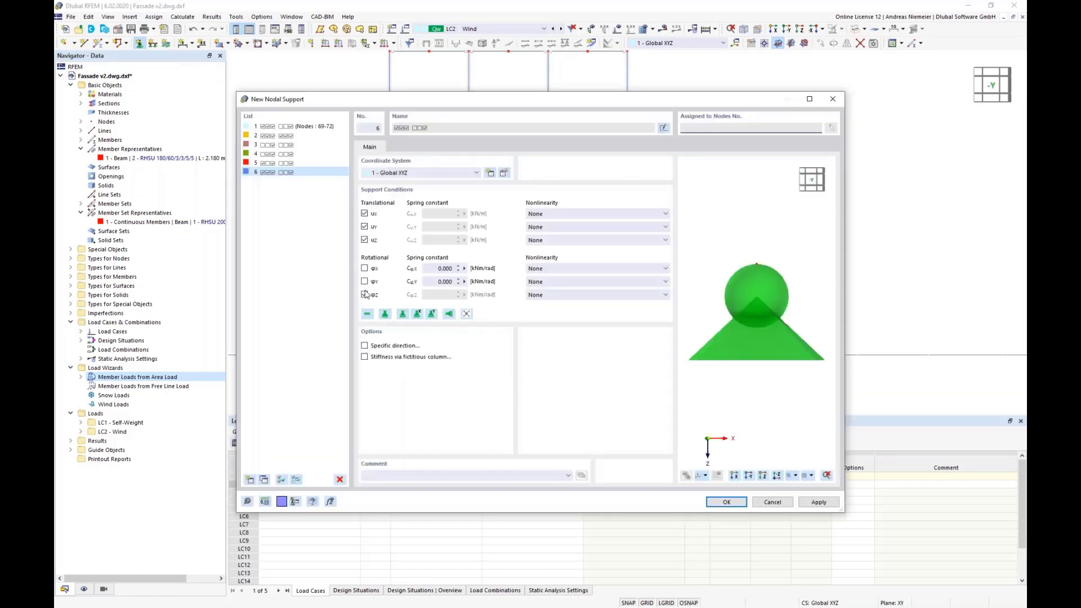
click(364, 240)
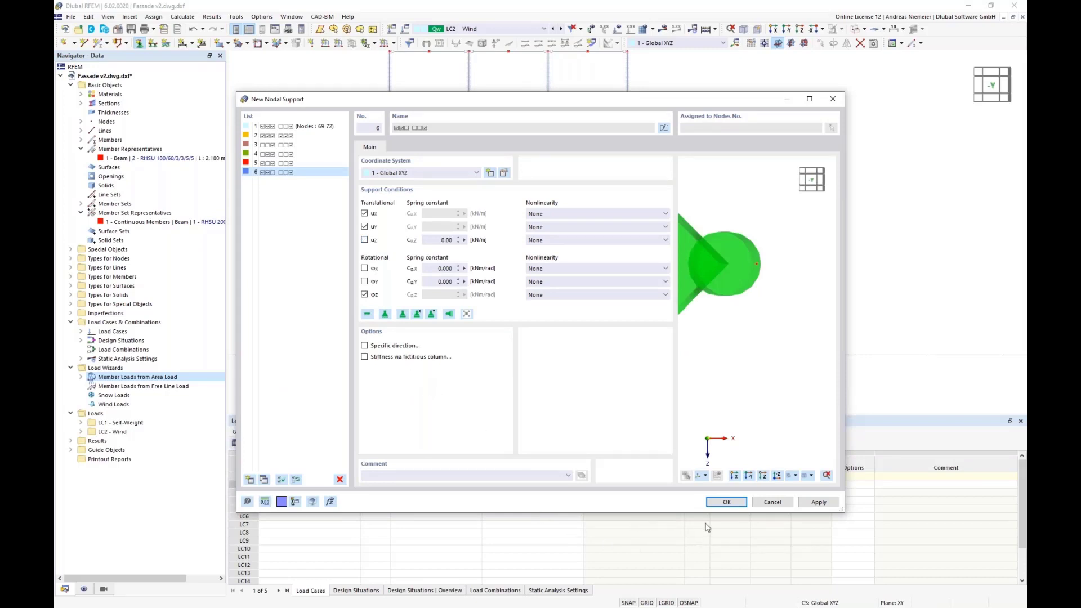
click(727, 502)
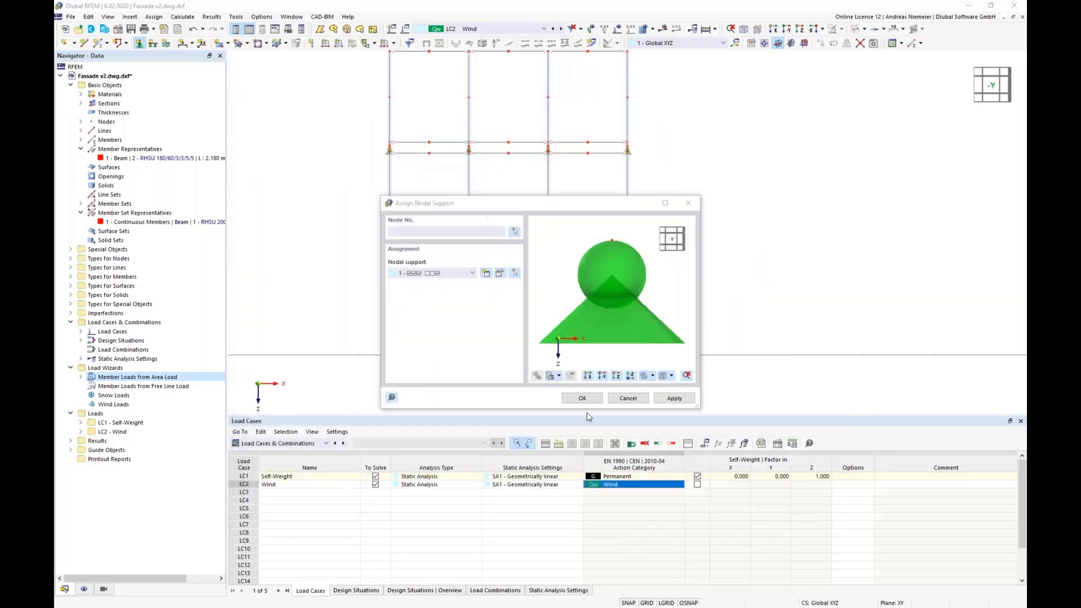
click(583, 398)
drag(361, 337, 748, 368)
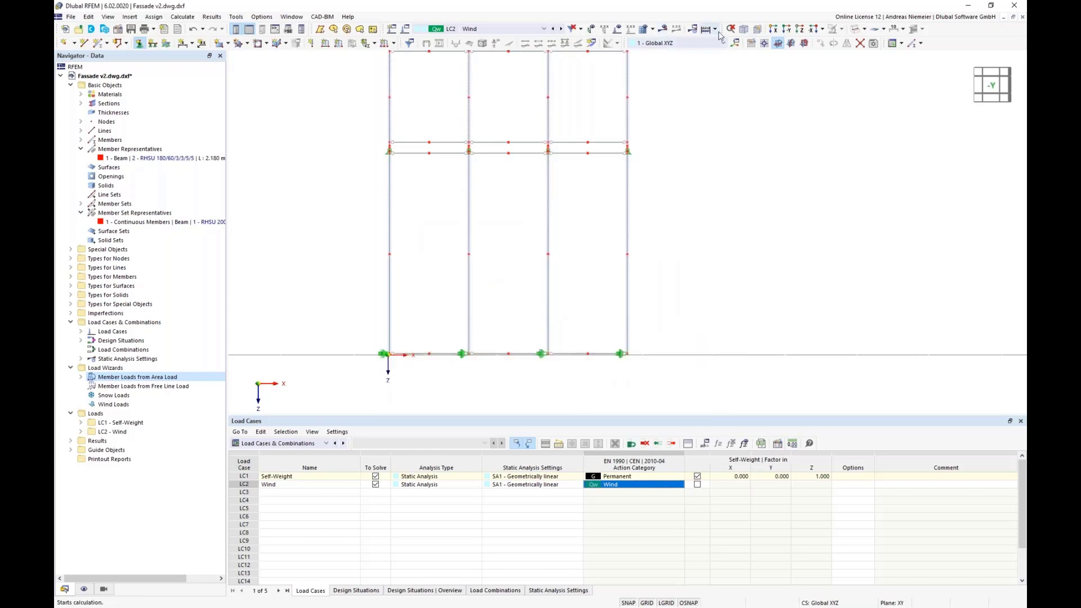
Step: Activate the combination wizard in the base settings of the load cases and combinations
click(743, 30)
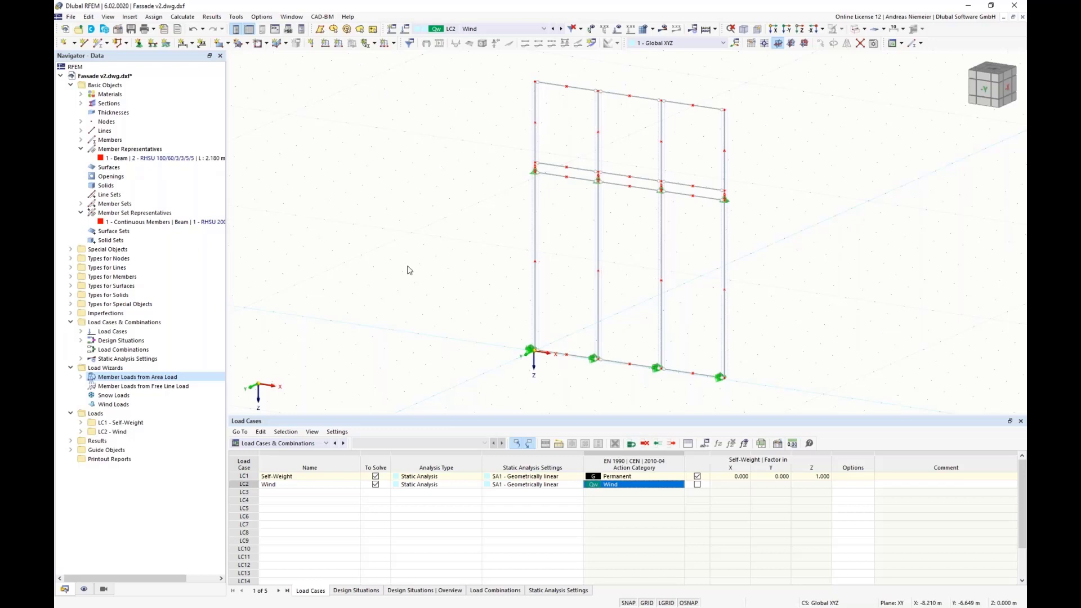
click(405, 30)
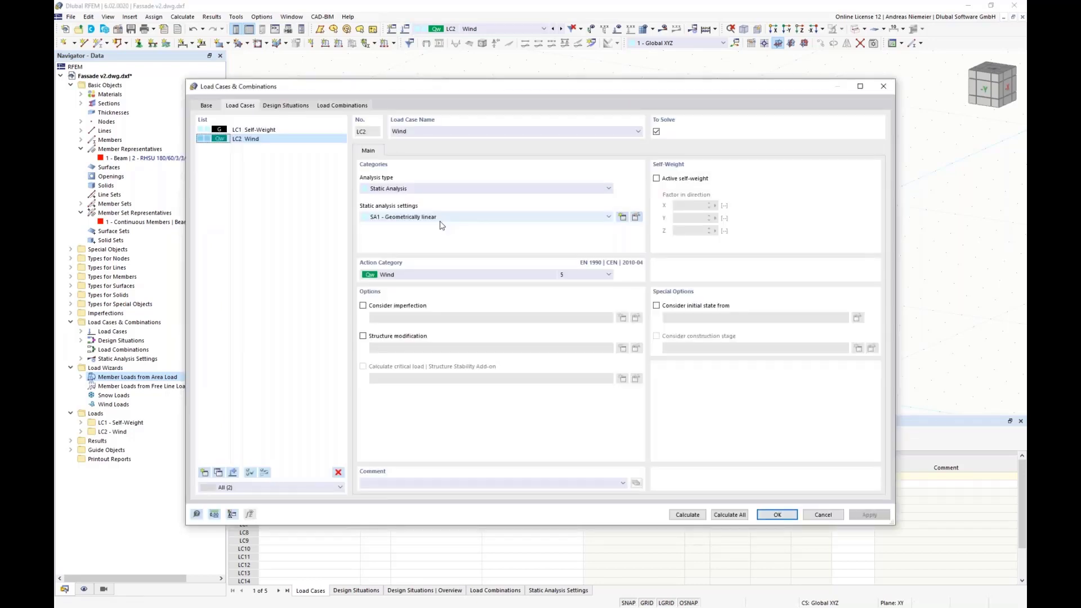
click(206, 105)
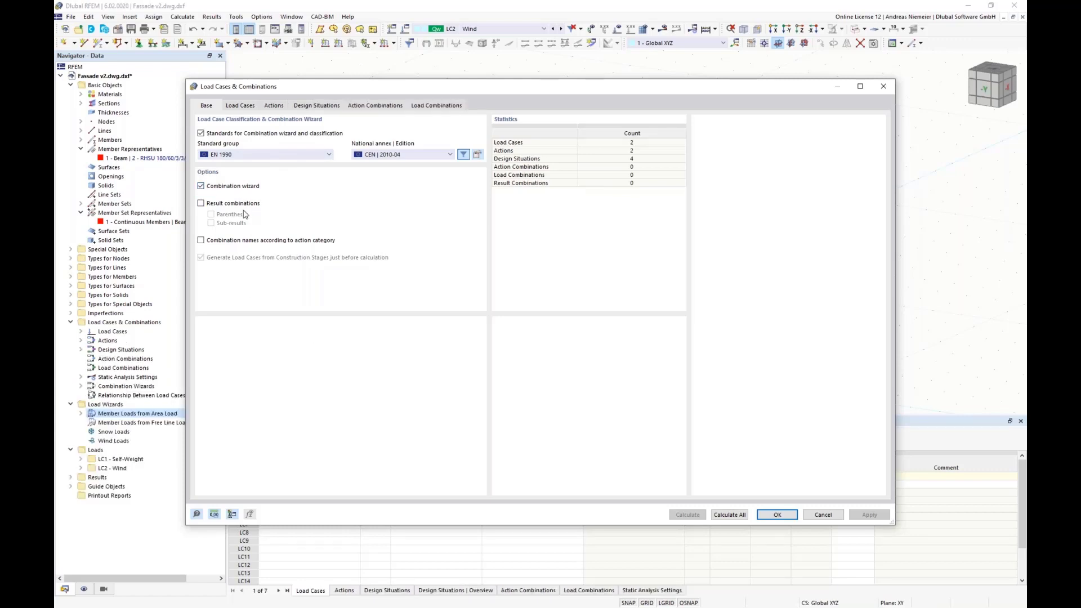
Step: Delete the three SLS design situations: Characteristic, Frequent and Quasi-permanent
click(323, 106)
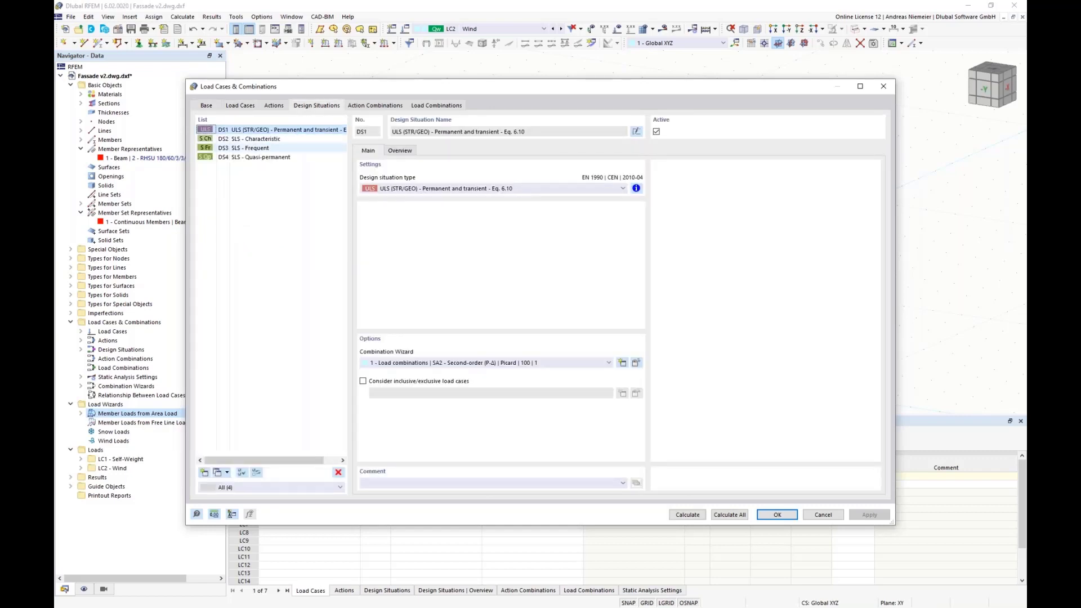
click(222, 141)
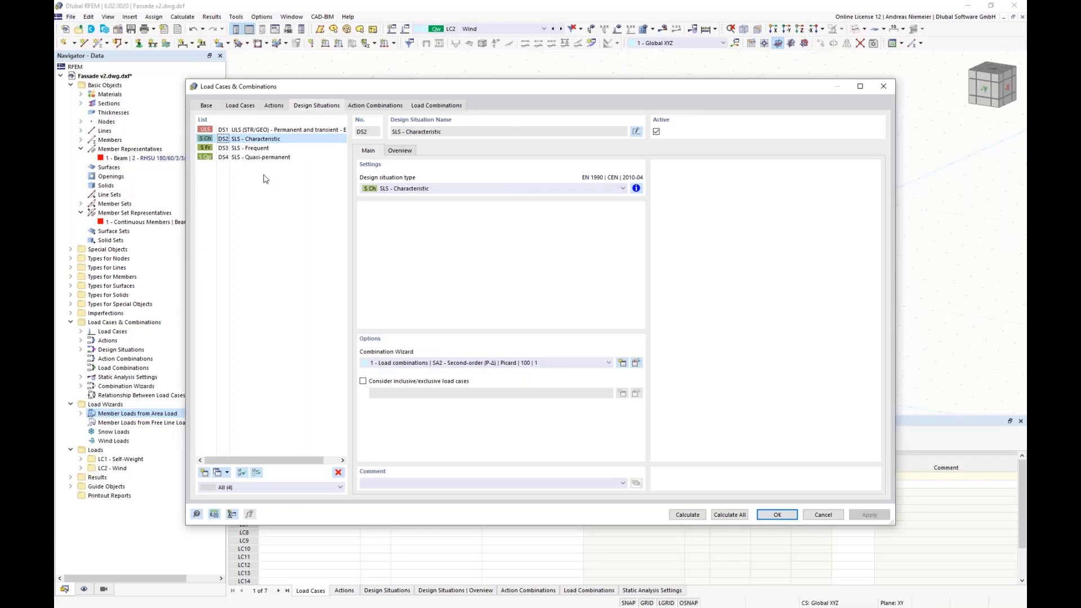
shift+click(258, 158)
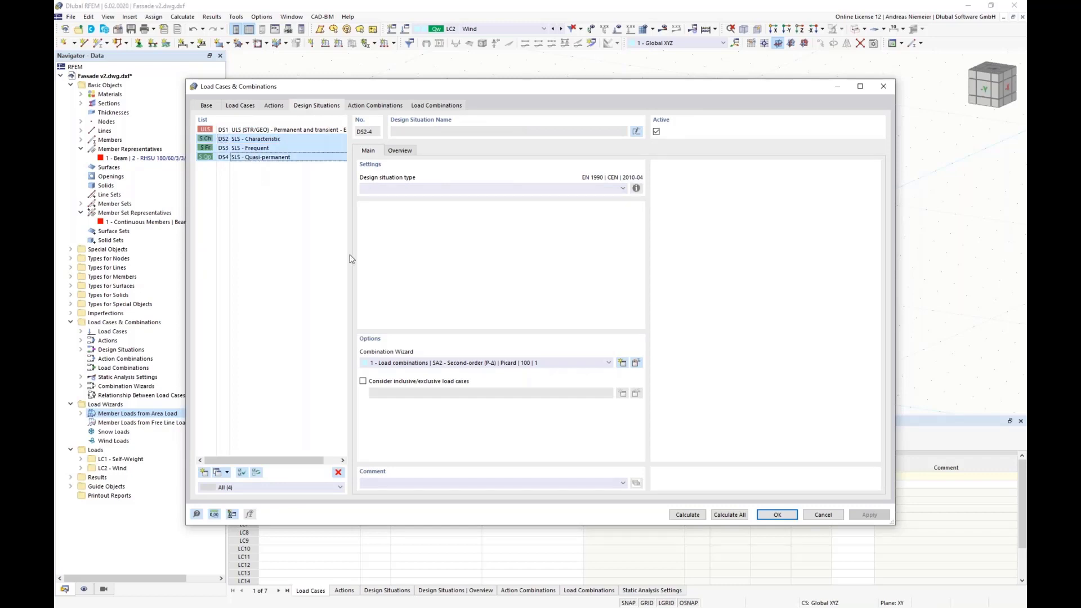
key(Delete)
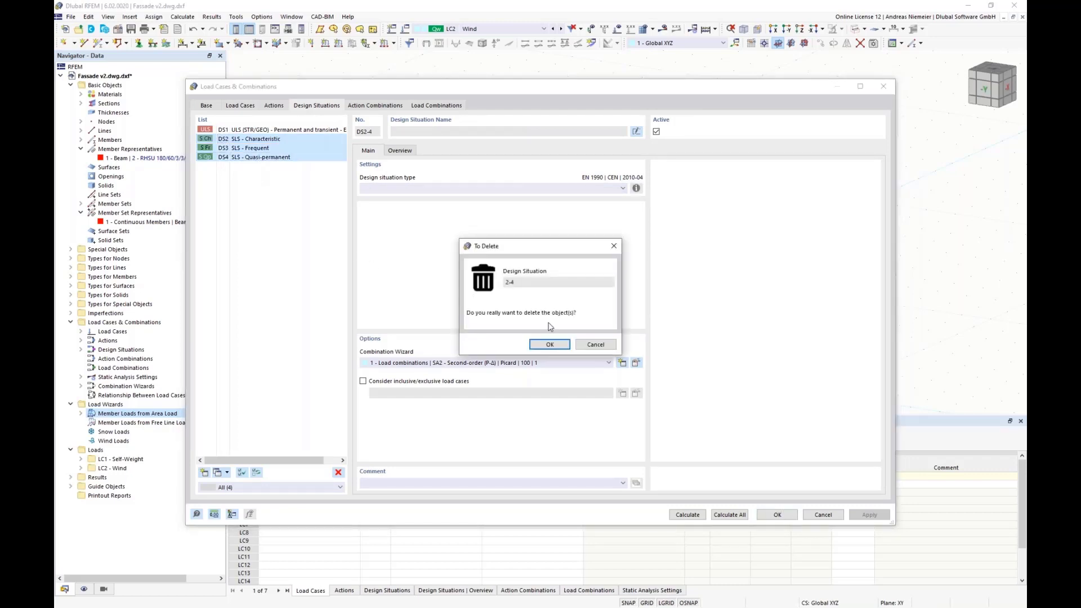
click(550, 344)
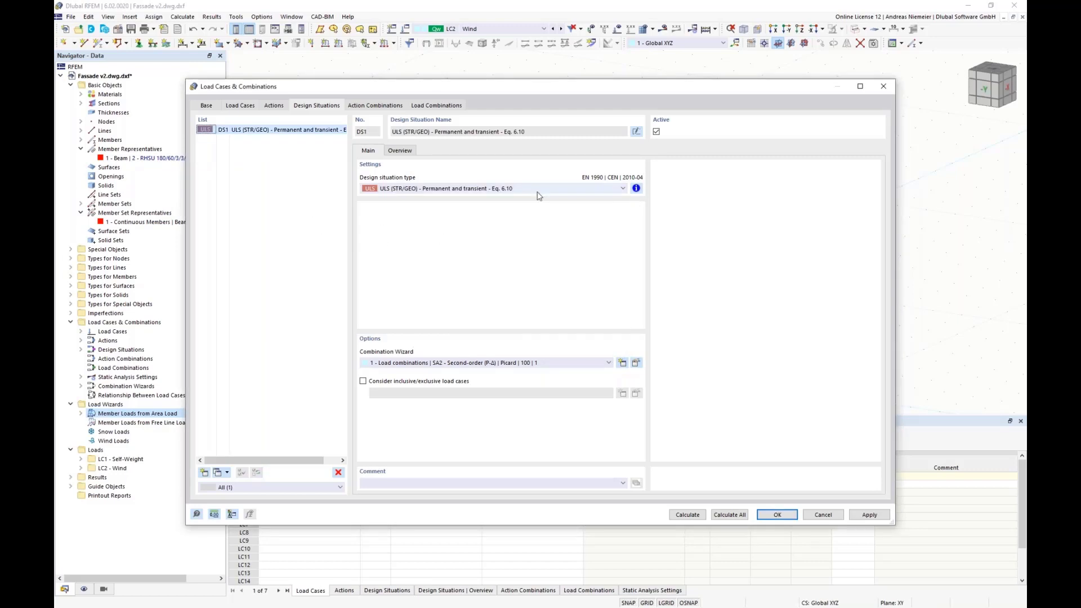
Step: Review the combination rule of the ULS (STR/GEO) design situation, generate its load combinations and accept the load case settings
click(636, 188)
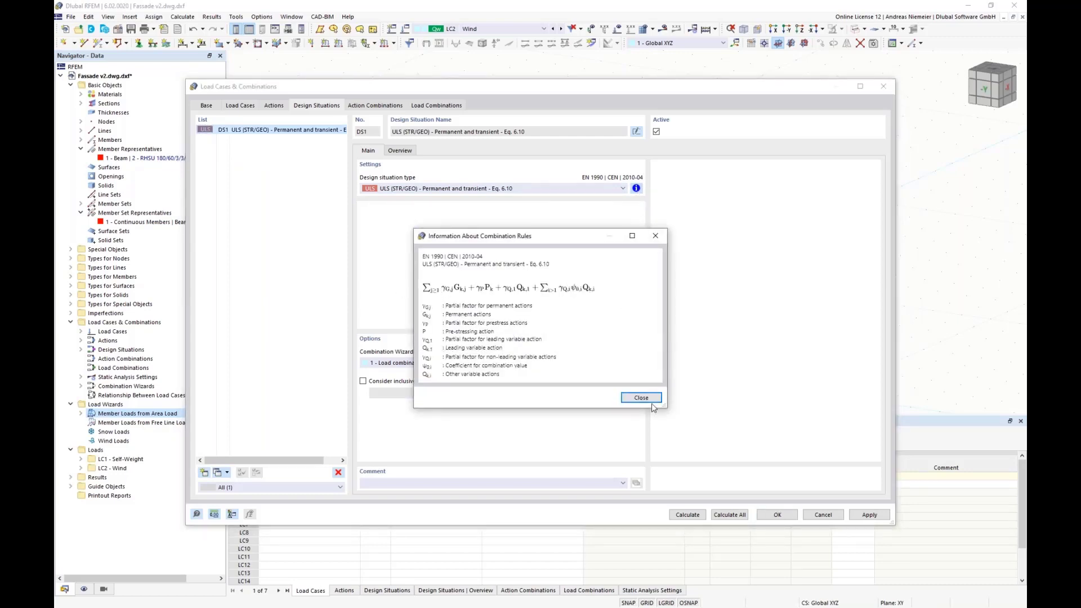
click(656, 236)
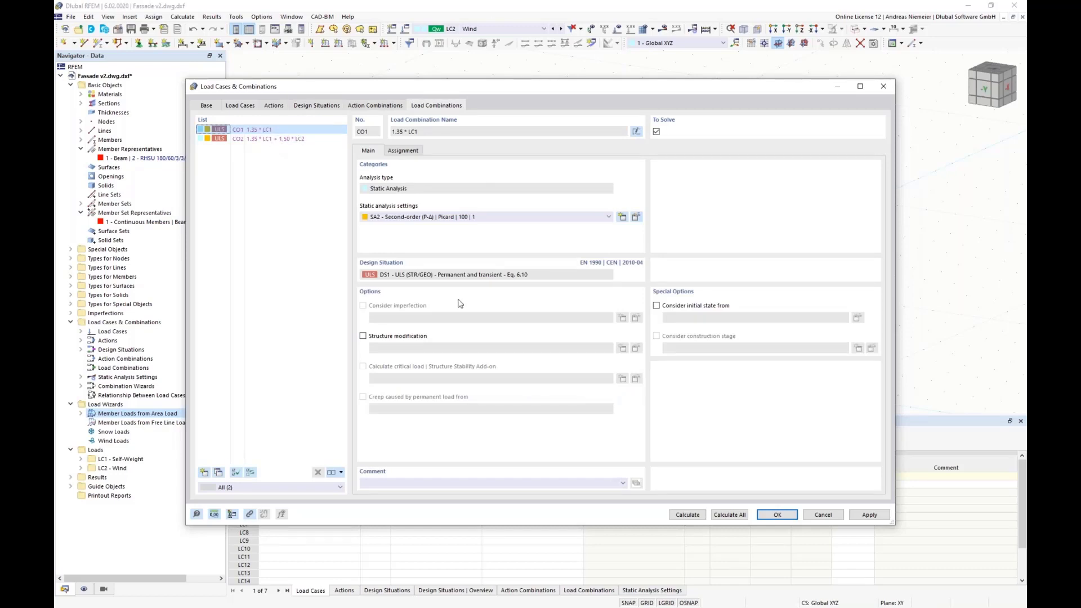
click(777, 515)
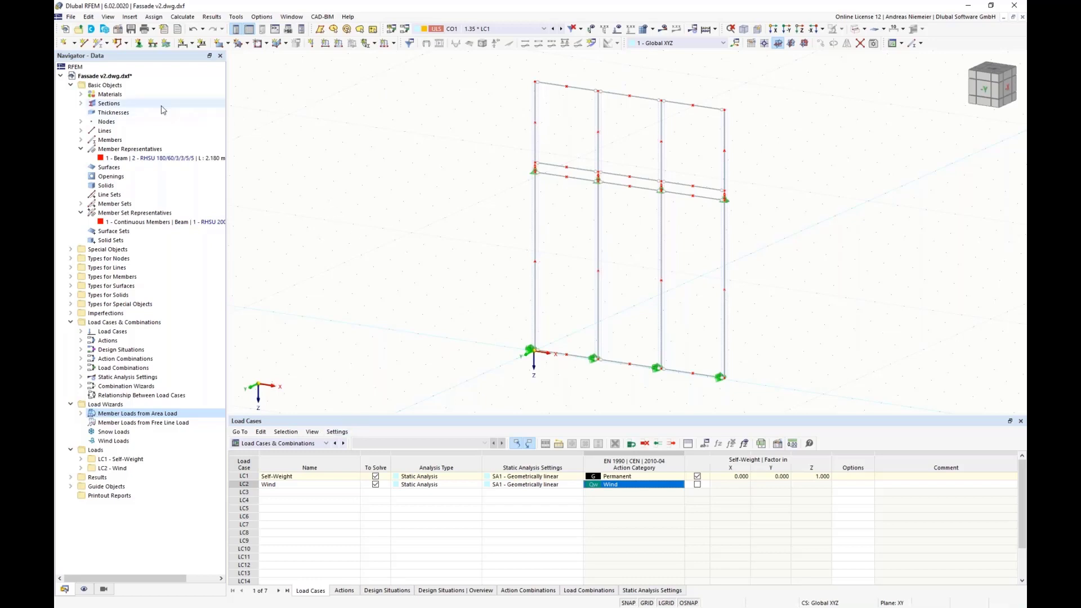
Step: Activate the Stress-Strain Analysis add-on in the model's base data
right_click(126, 79)
click(145, 83)
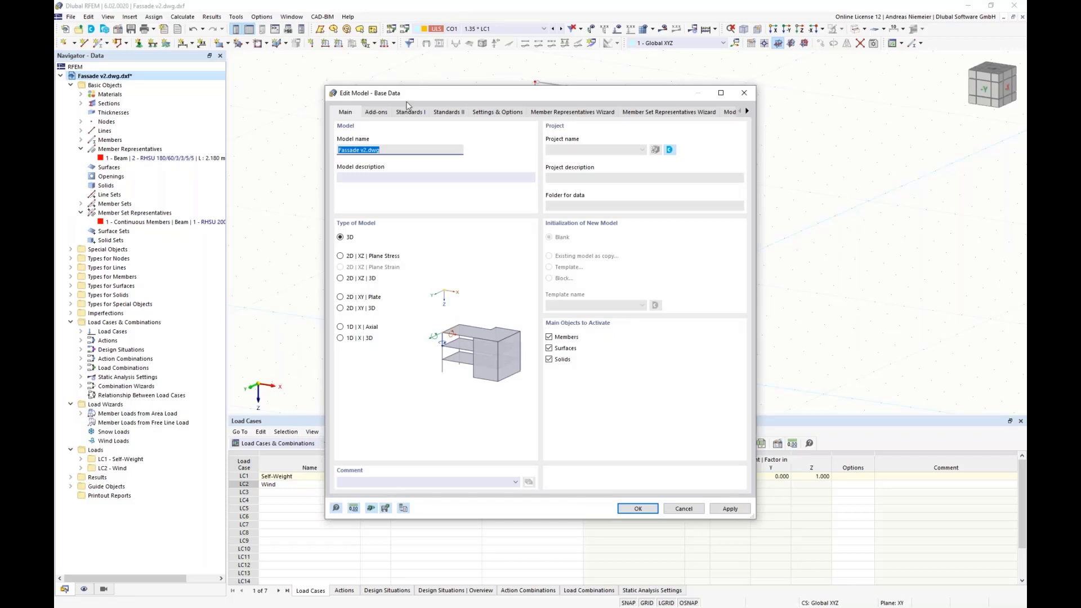
click(376, 113)
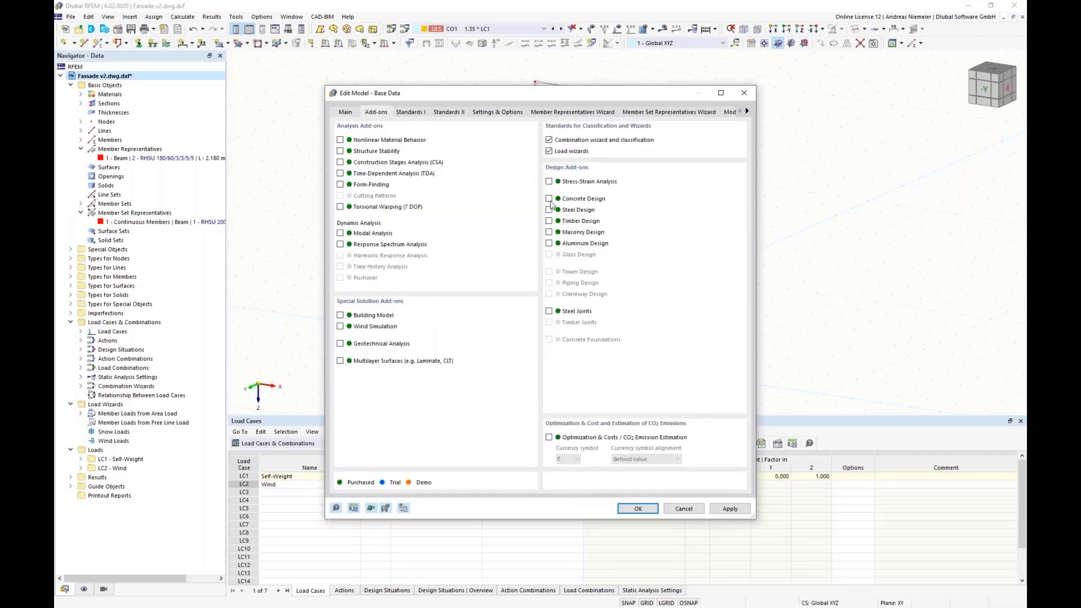
click(549, 181)
click(636, 509)
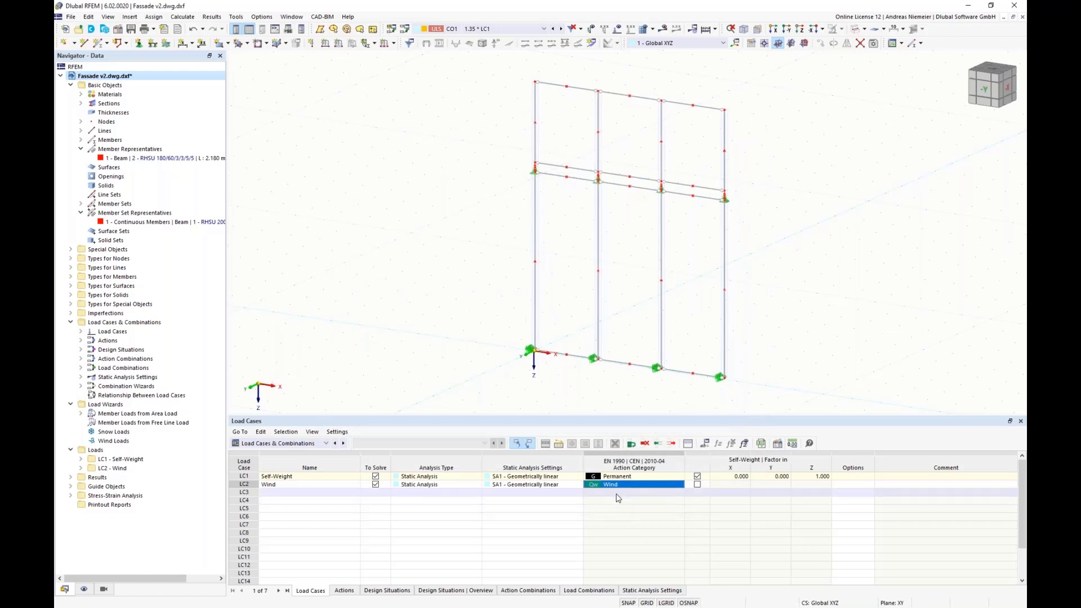
click(715, 29)
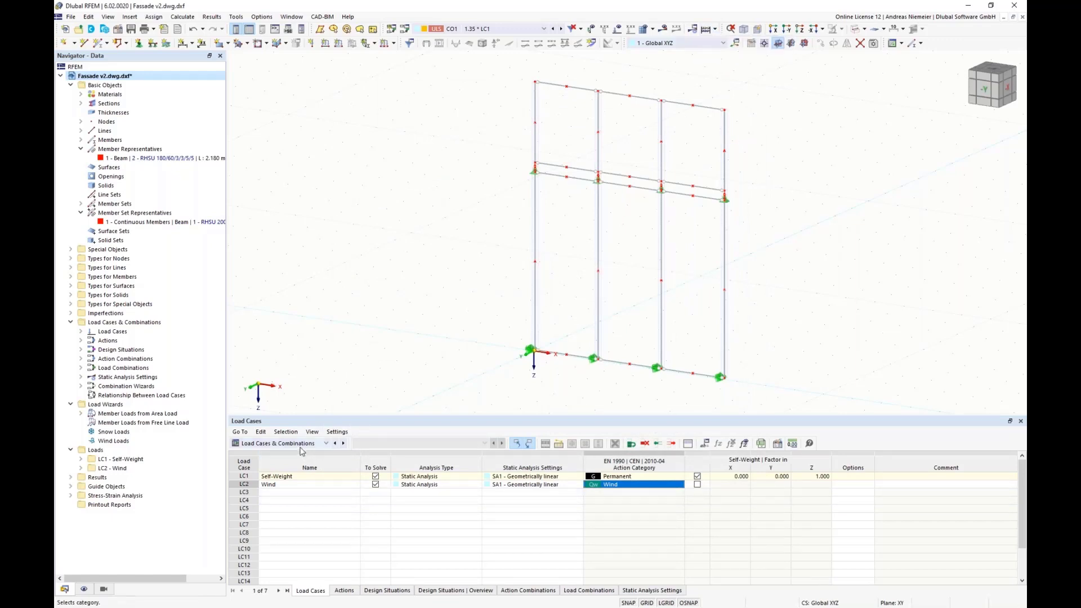
click(282, 443)
click(336, 360)
click(70, 323)
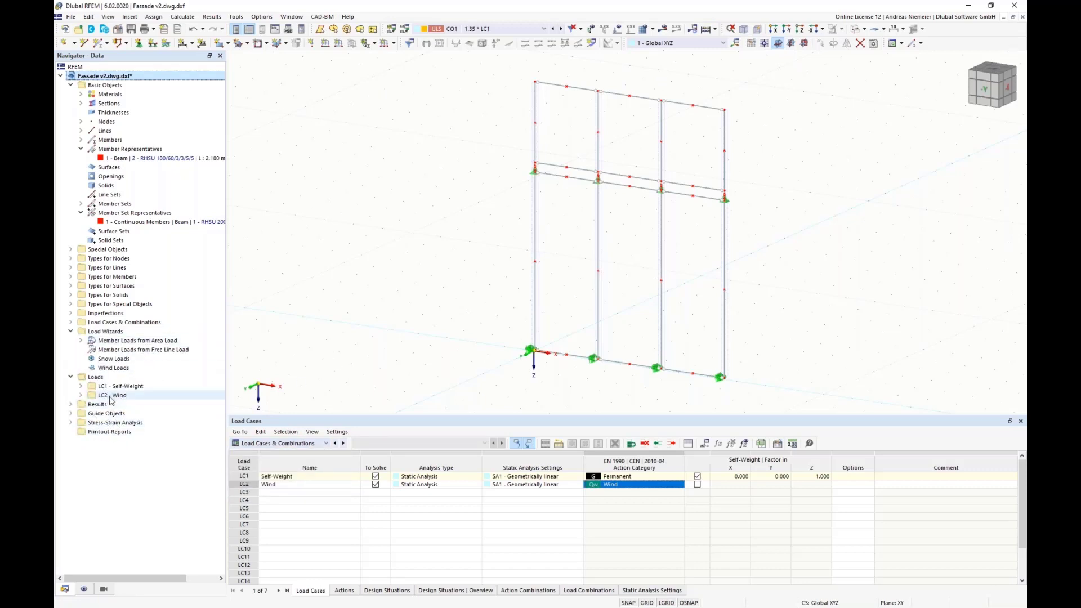
Step: Check the load combinations assigned to the ULS design situation and its activation for Stress-Strain Analysis
click(404, 30)
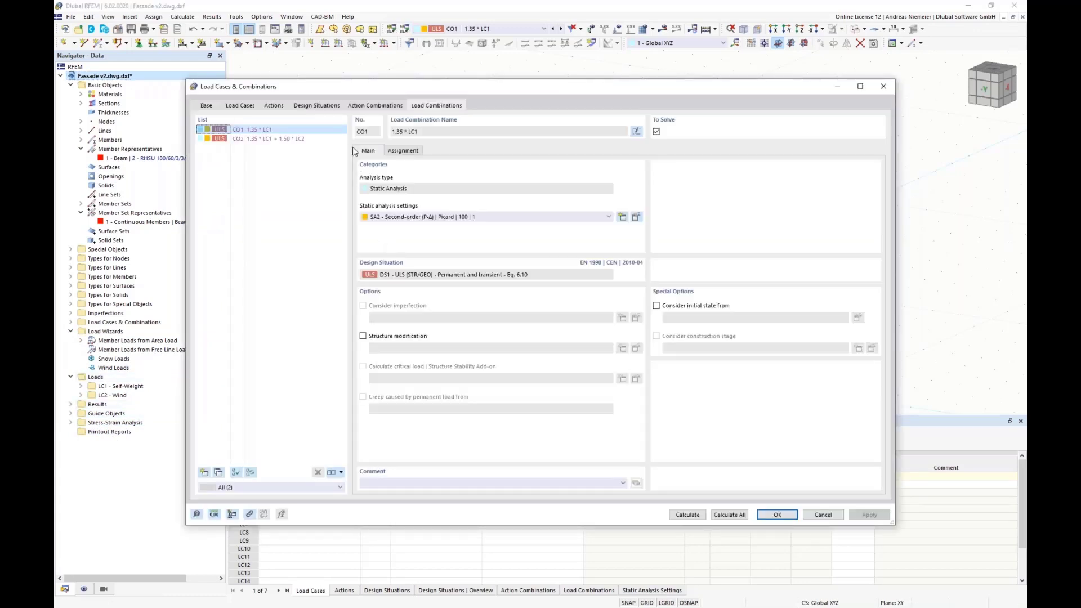
click(316, 106)
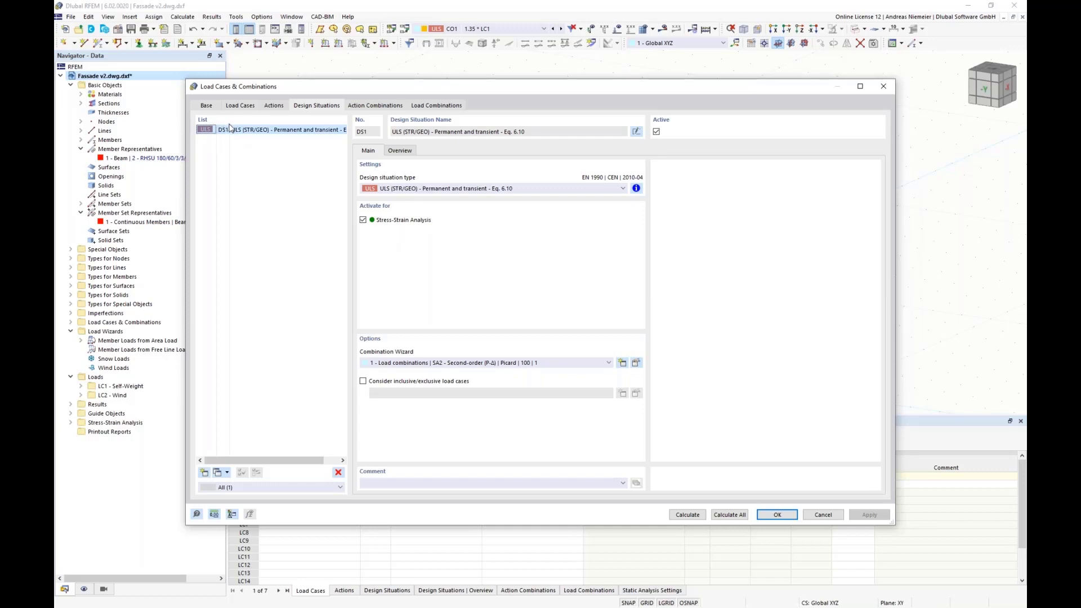
click(406, 153)
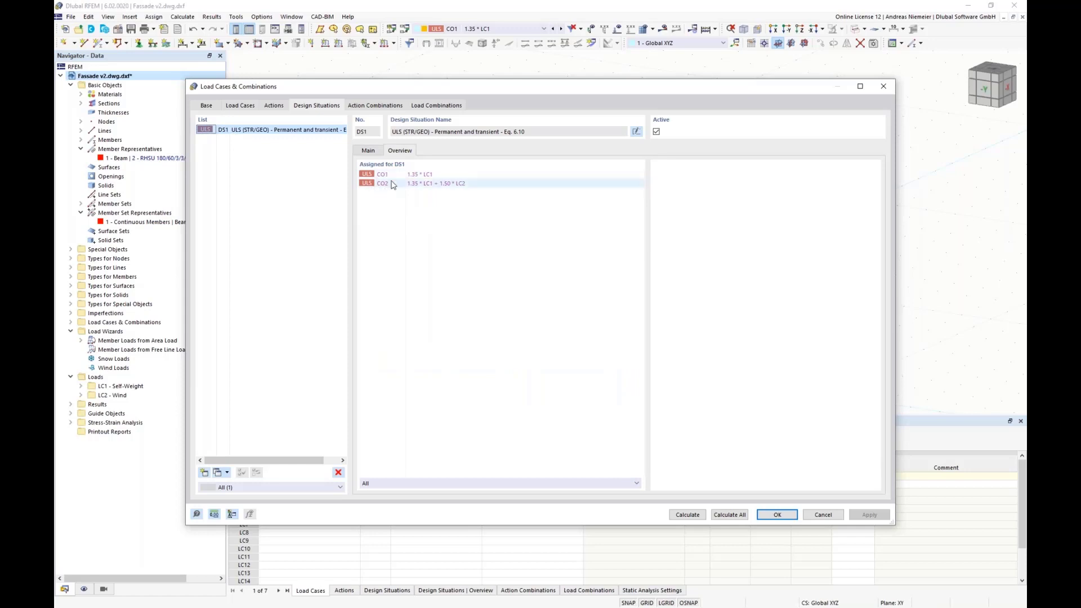
click(371, 153)
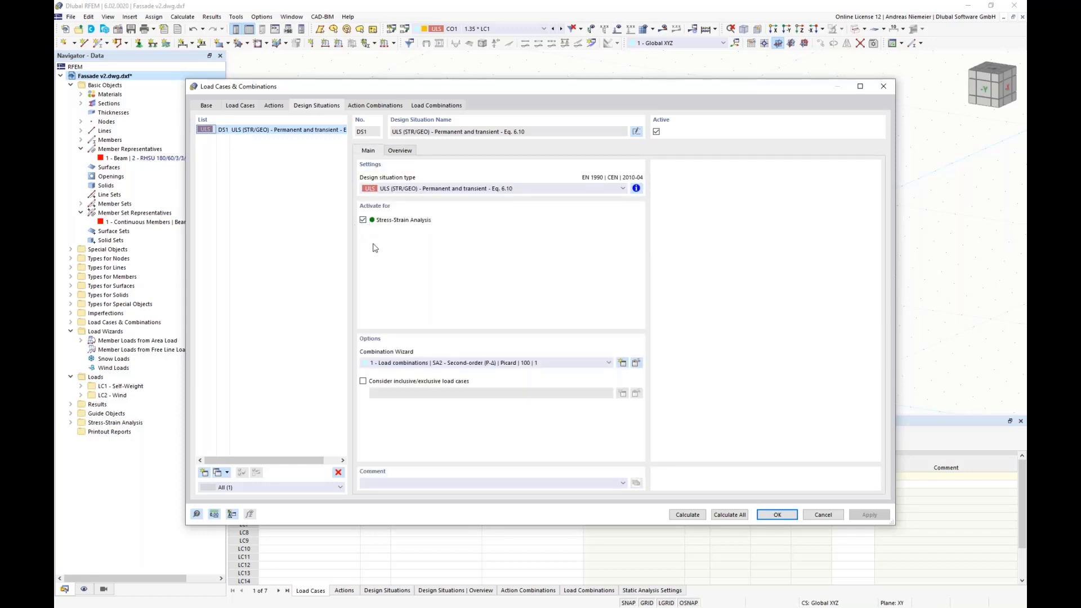
click(364, 220)
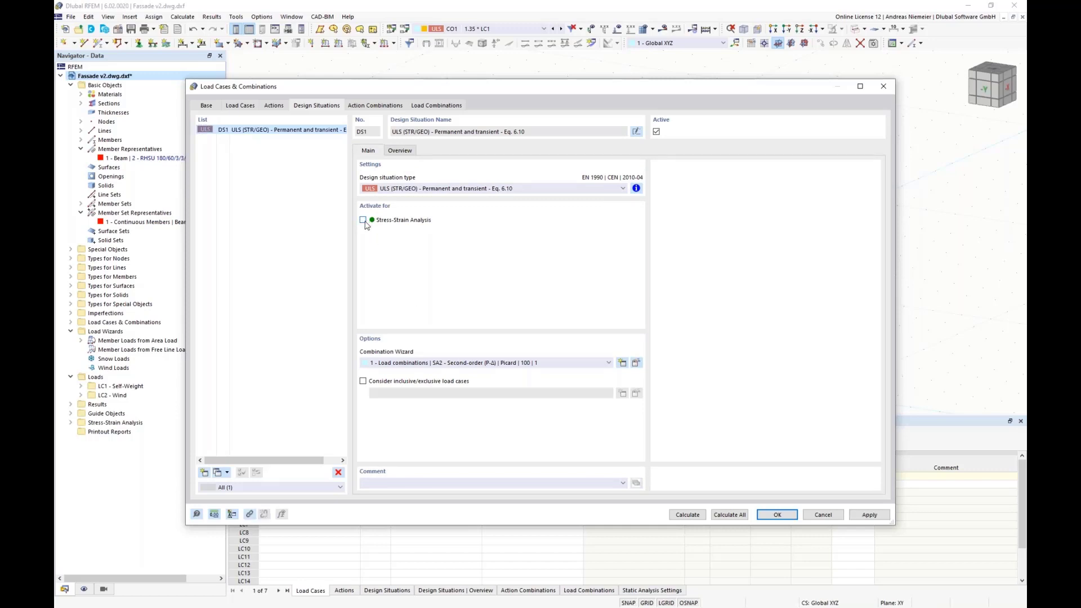
click(363, 220)
Step: Calculate all load cases and combinations and display the Stress-Strain Analysis results on the facade members
click(741, 517)
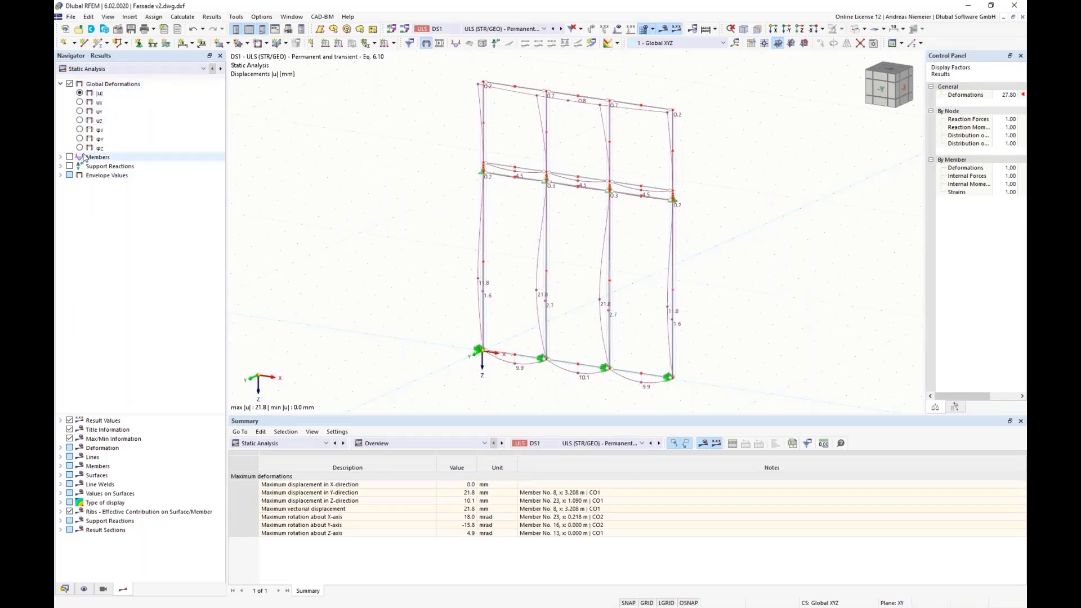
click(128, 69)
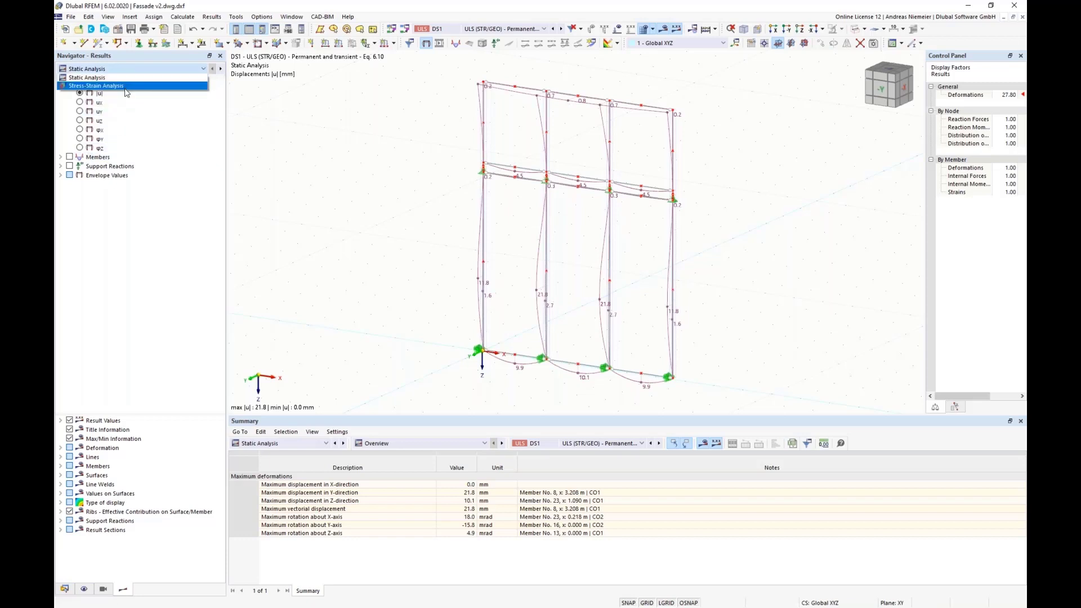
click(126, 88)
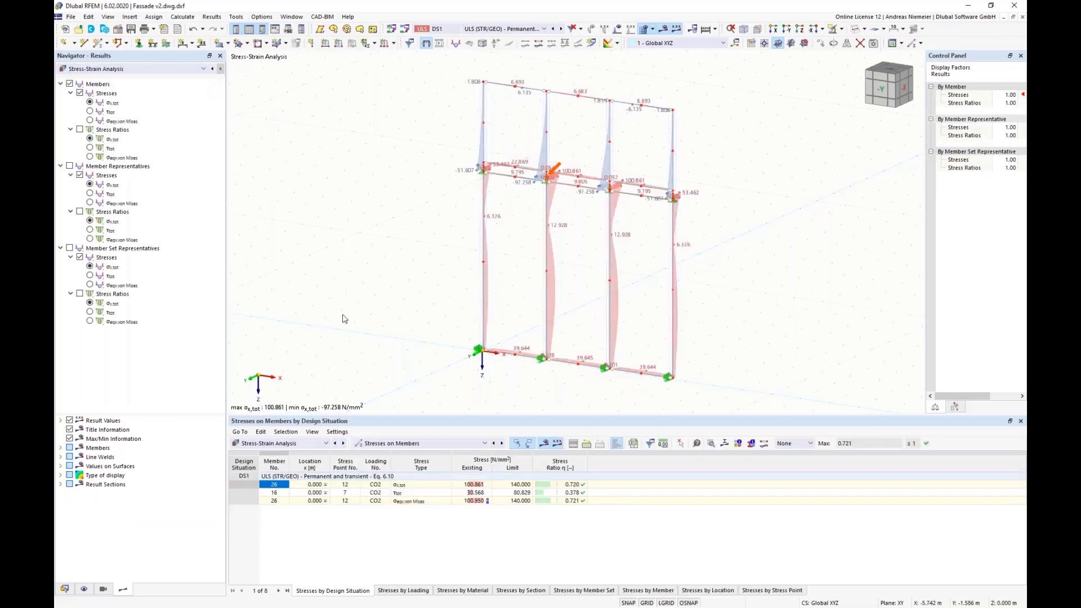
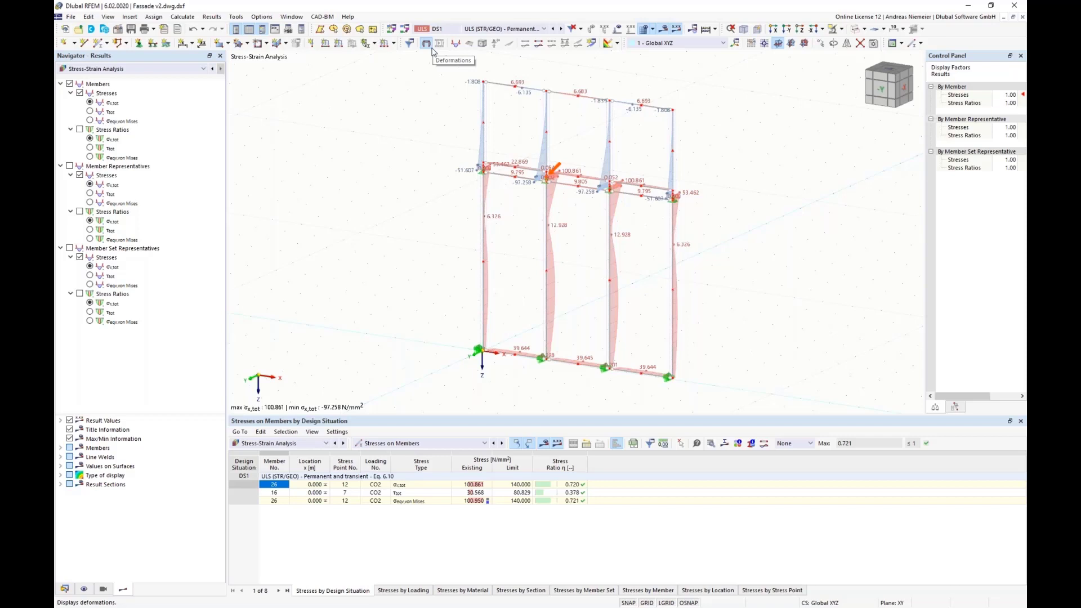
Step: Examine the design situations and the objects to analyze for stresses in the stress-strain input data
click(434, 445)
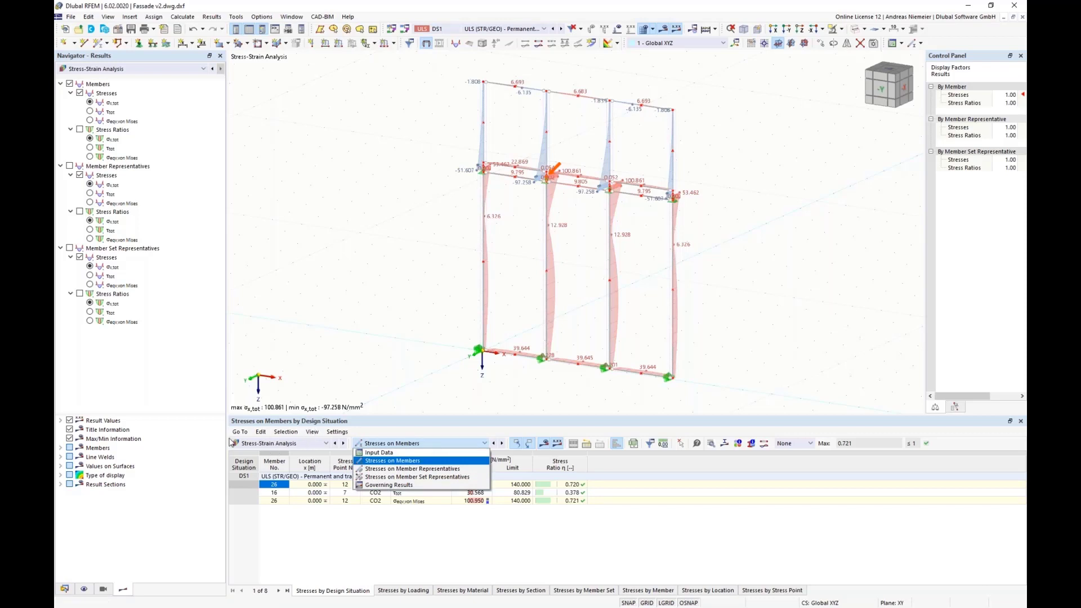
click(381, 455)
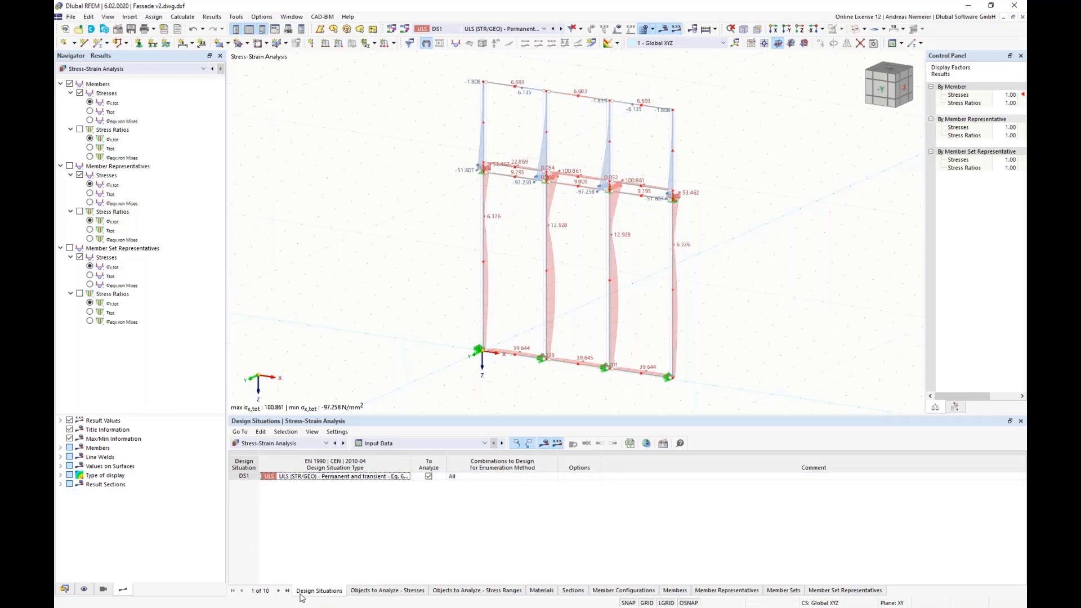
click(238, 477)
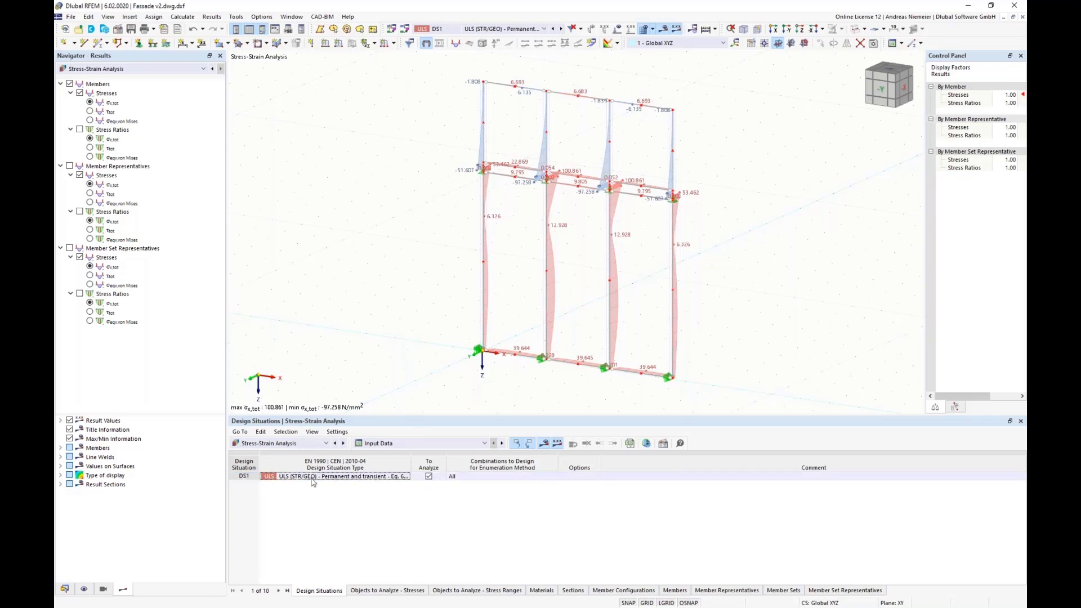
click(387, 591)
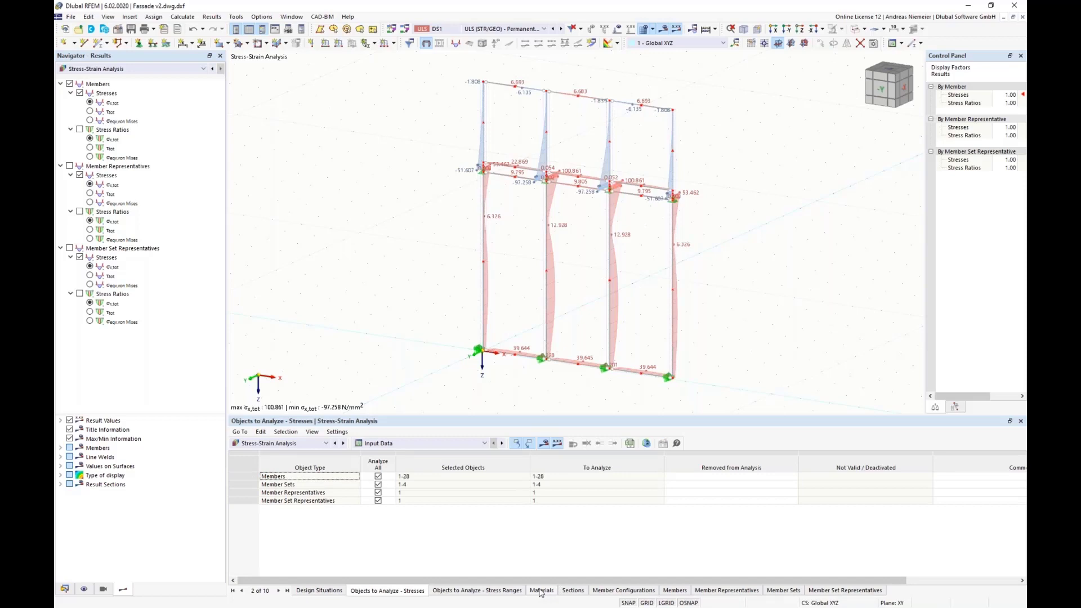
click(297, 484)
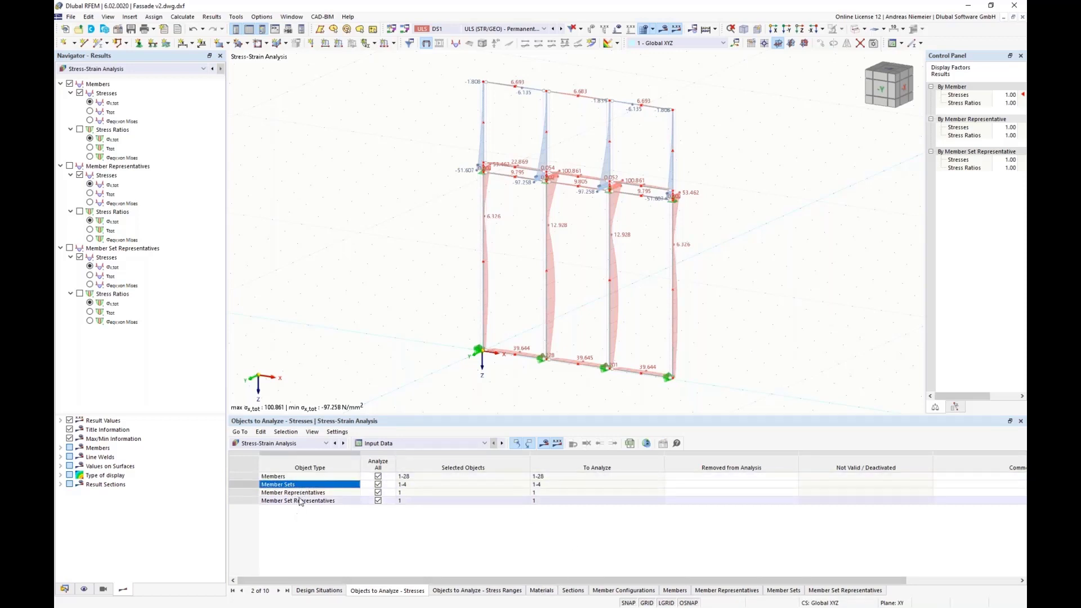
click(298, 495)
click(316, 502)
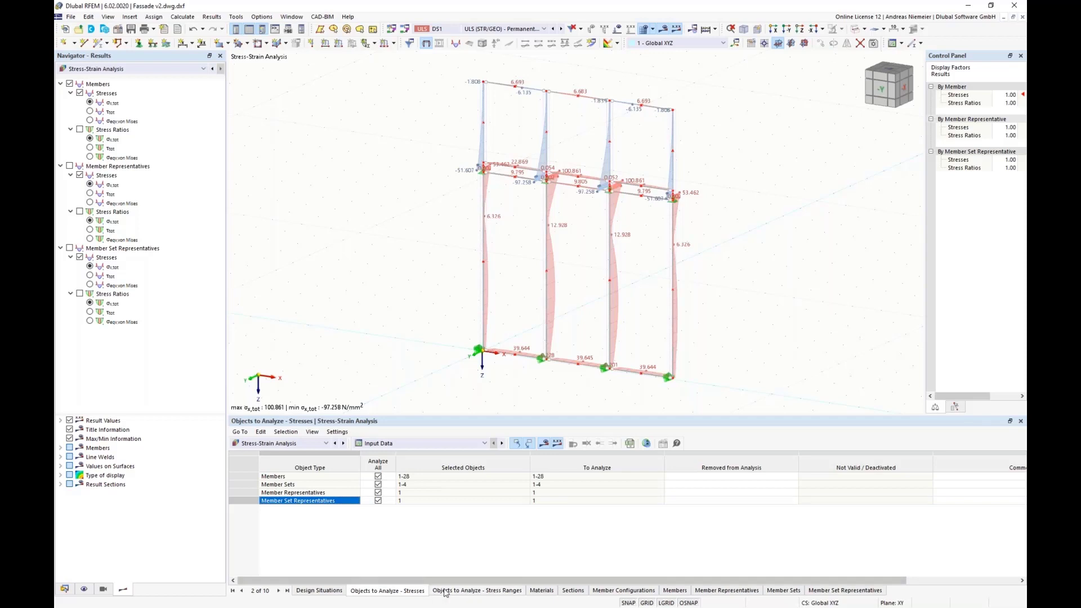
Step: Examine the stress range objects, materials, sections and member configurations in the stress-strain input data
click(506, 592)
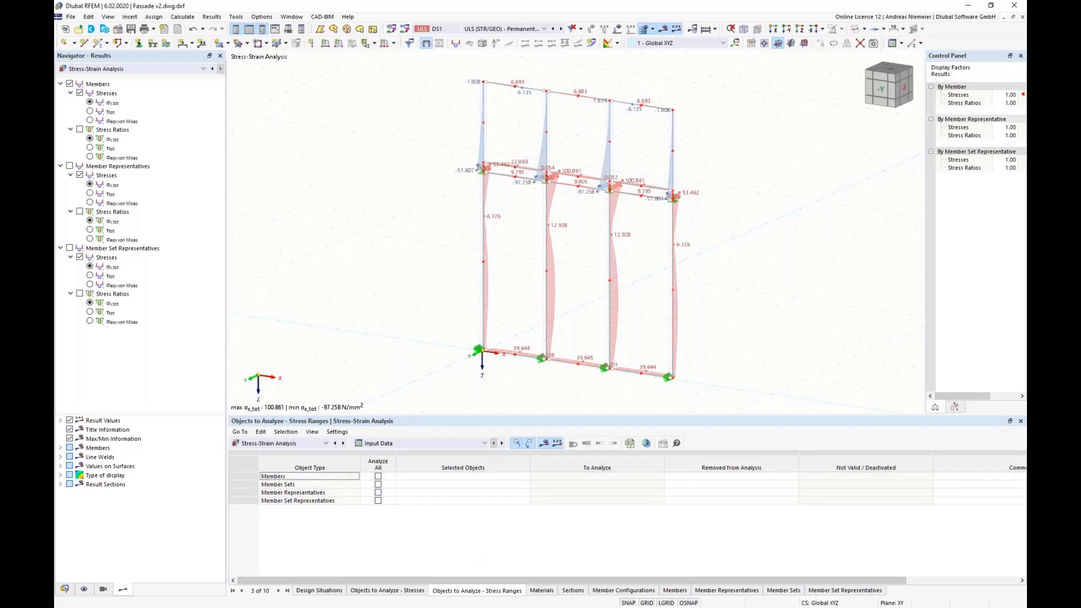
click(536, 592)
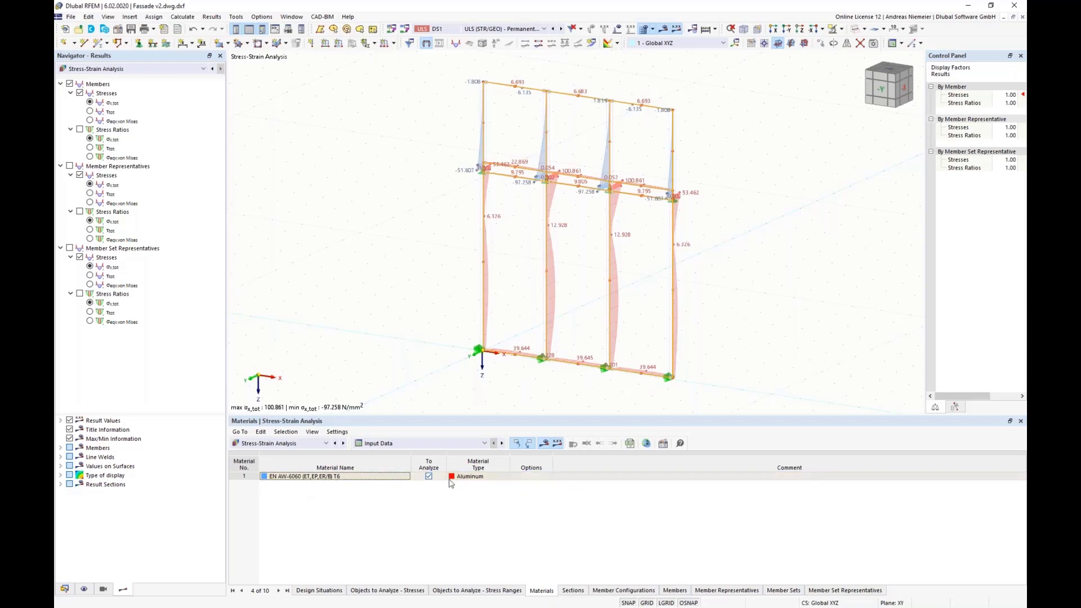
click(573, 591)
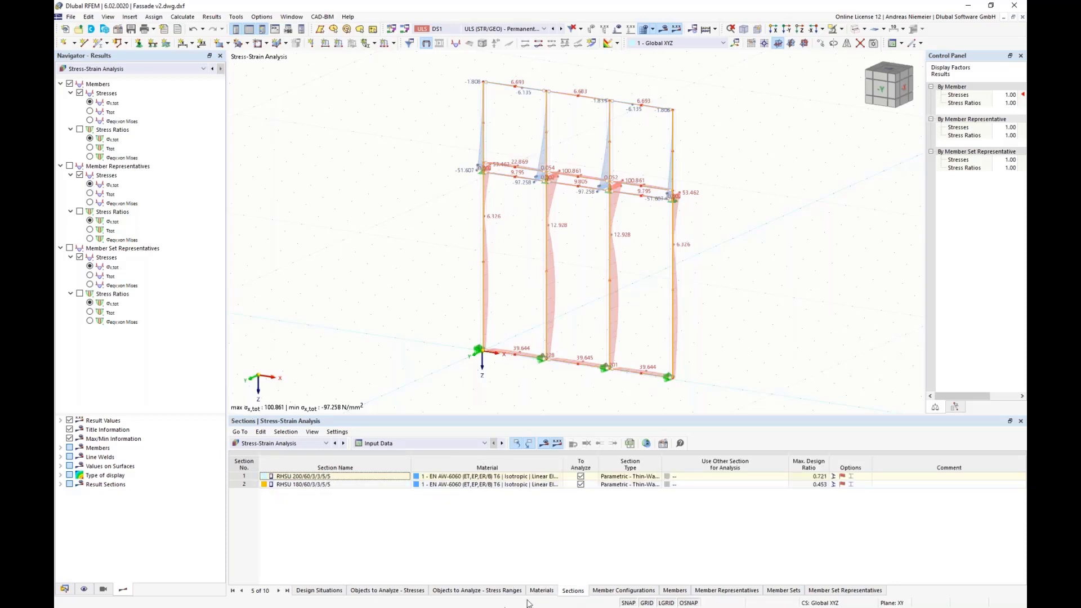
click(646, 592)
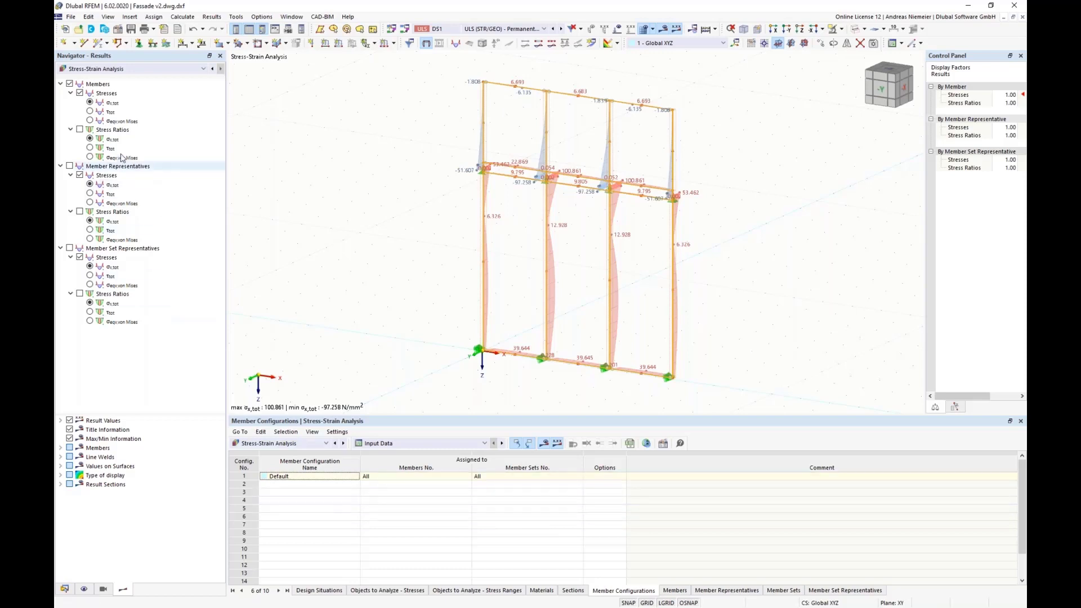
Step: Collapse the member representative and member set representative results, keeping only the Members results expanded
click(60, 84)
click(60, 94)
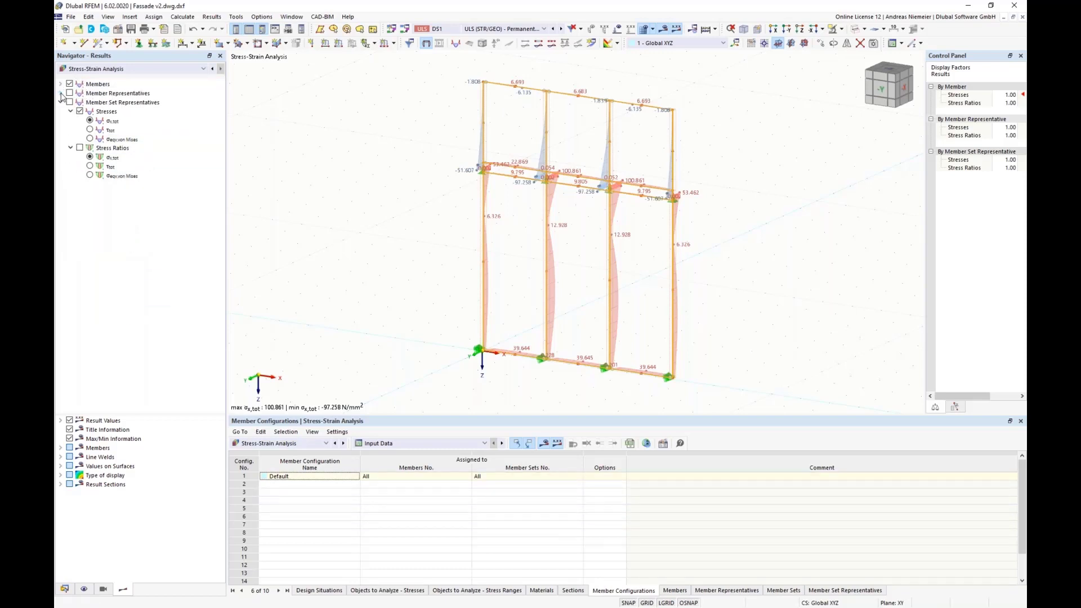
click(60, 103)
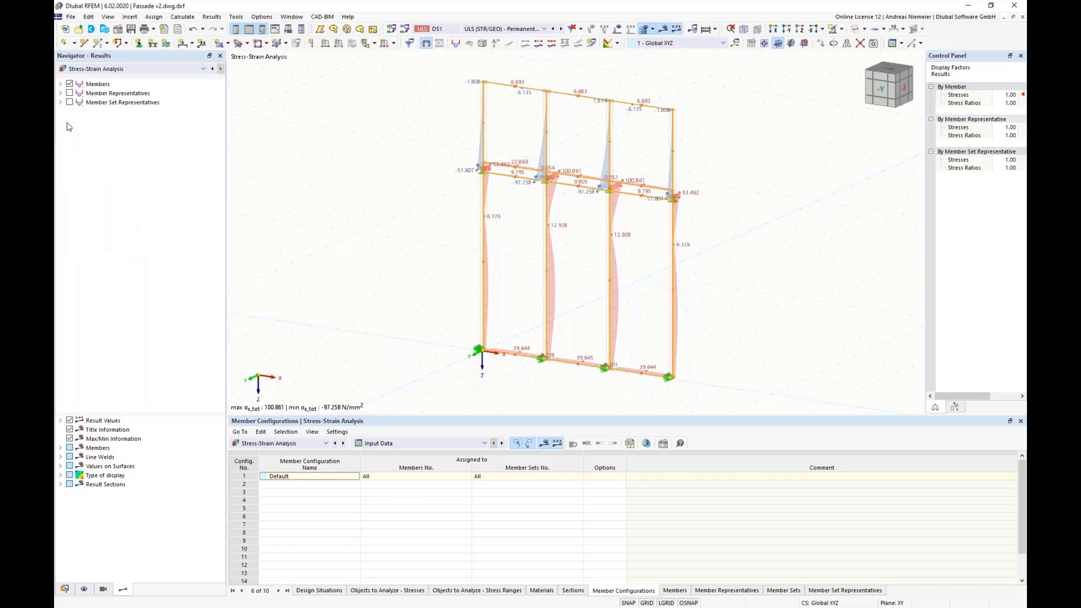
click(60, 83)
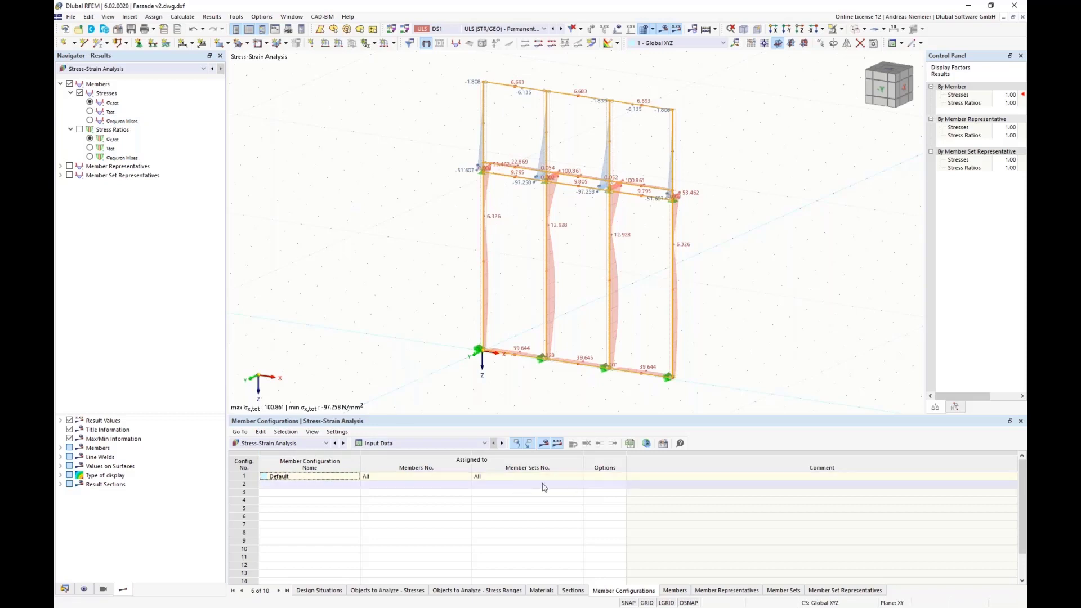
Step: In the Default member configuration, deselect the total normal and total shear stresses, leaving only the von Mises equivalent stress to calculate
click(529, 477)
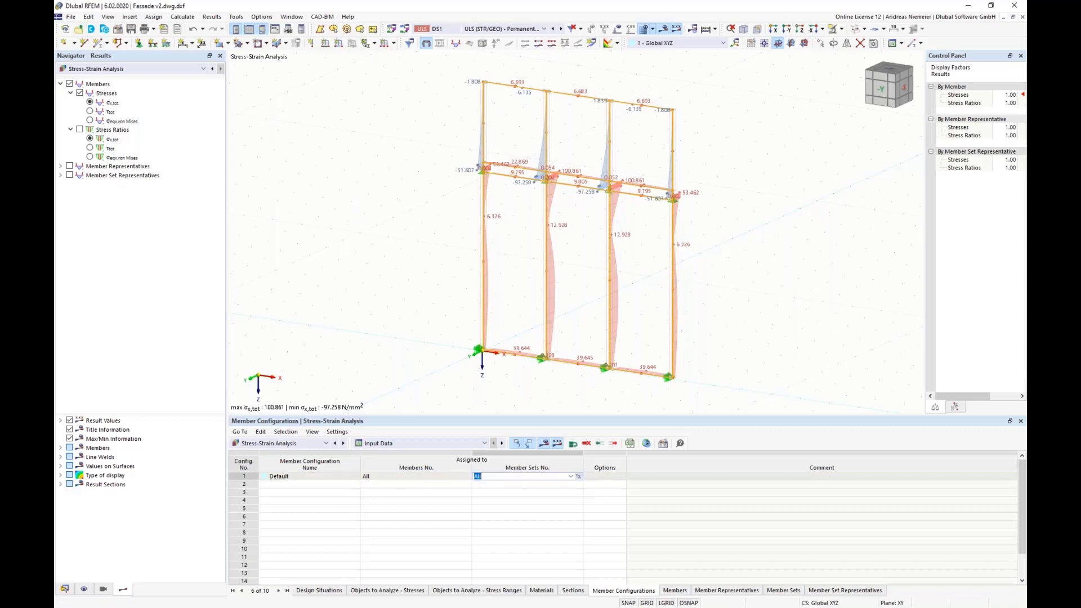
click(664, 444)
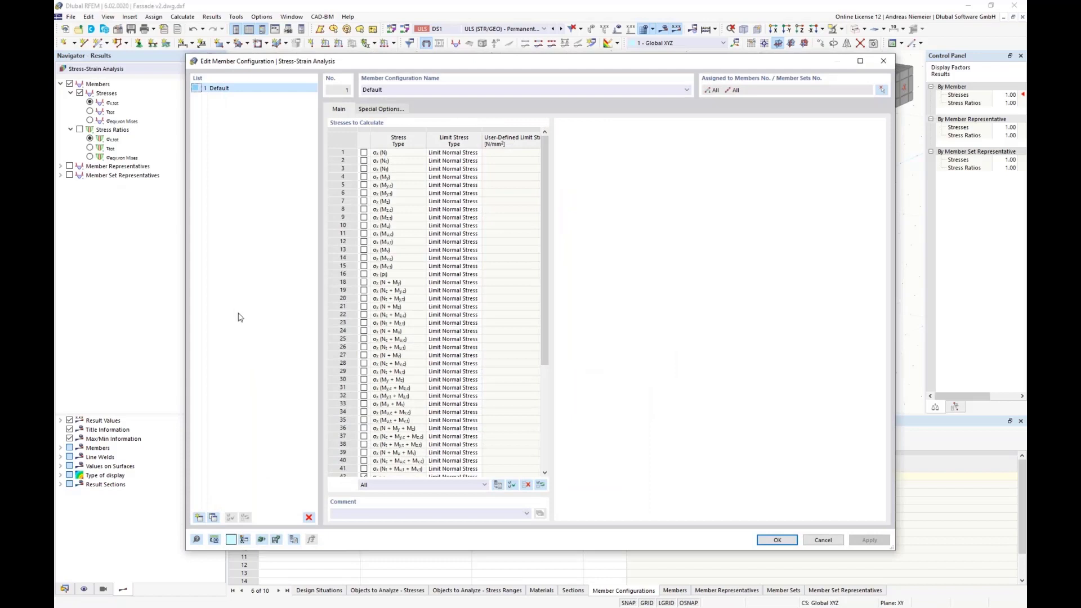
scroll(387, 347, down, 6)
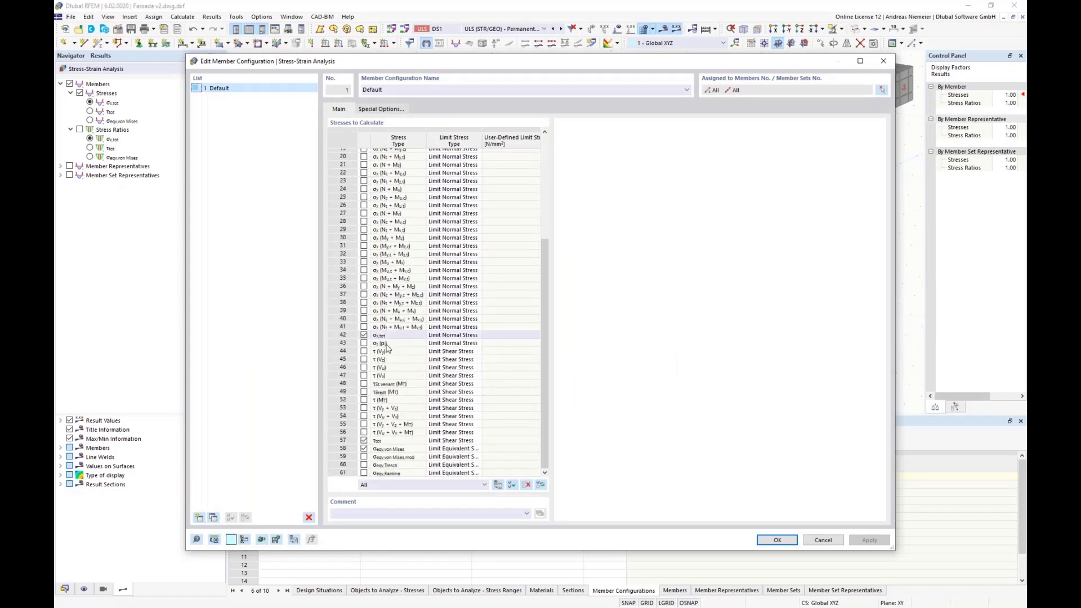
scroll(386, 347, up, 5)
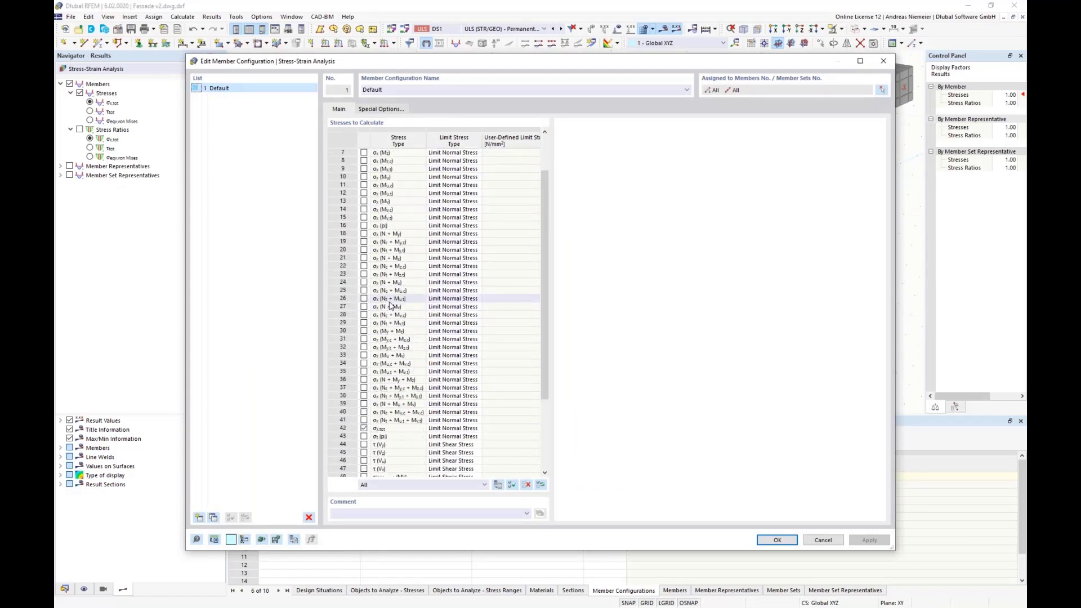
scroll(391, 305, up, 2)
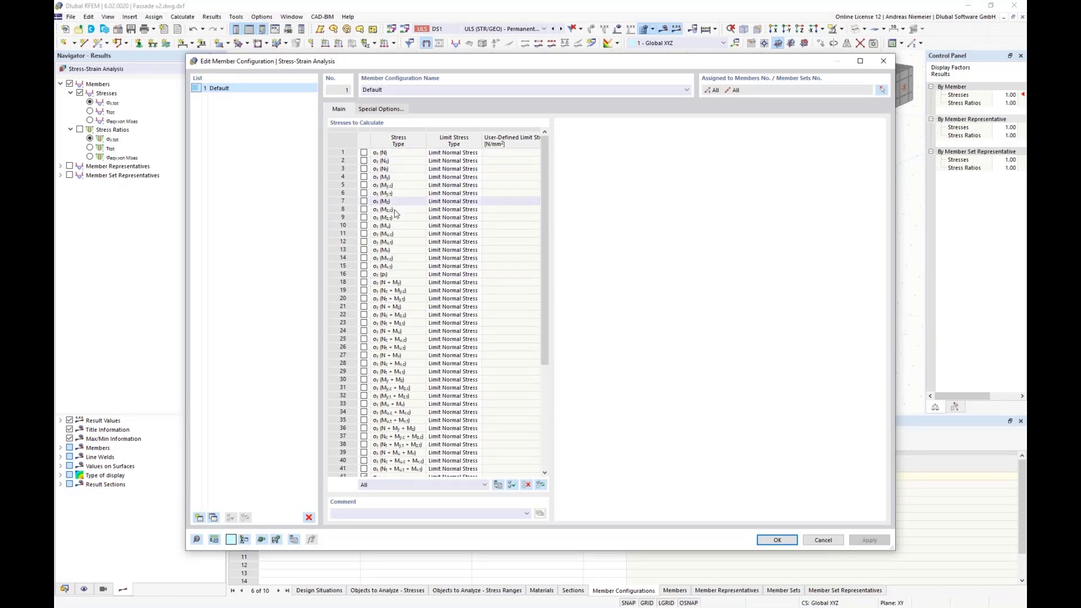
scroll(371, 325, down, 6)
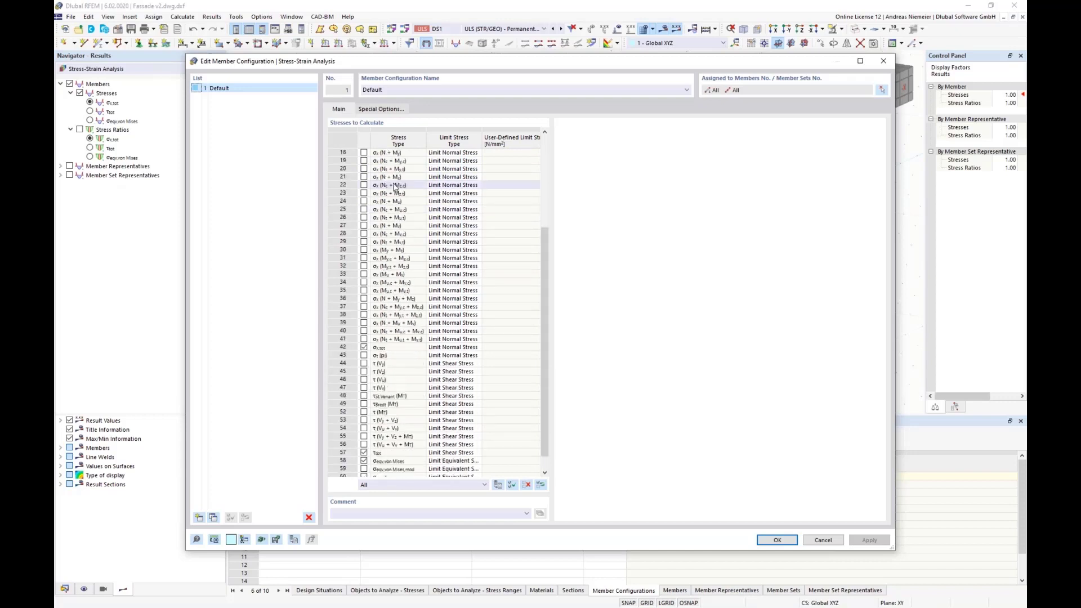
click(364, 336)
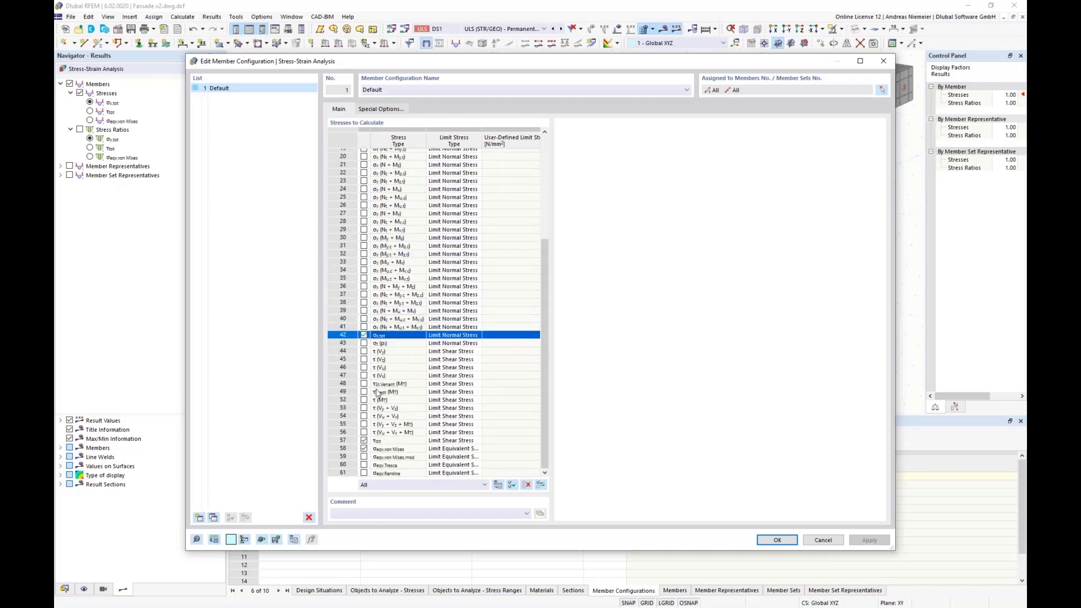
click(363, 441)
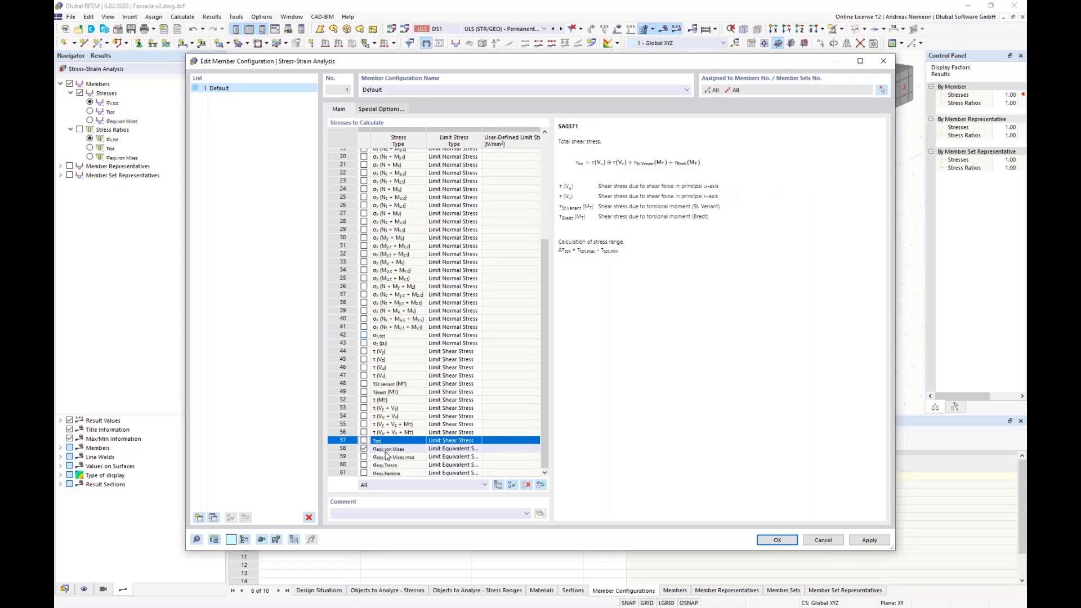
click(444, 450)
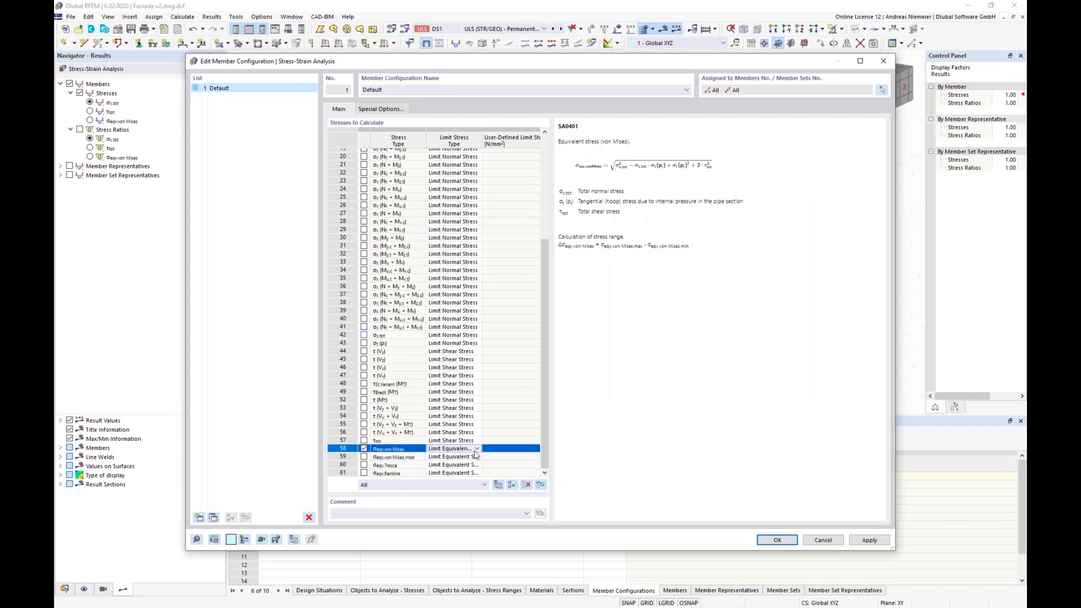
click(477, 449)
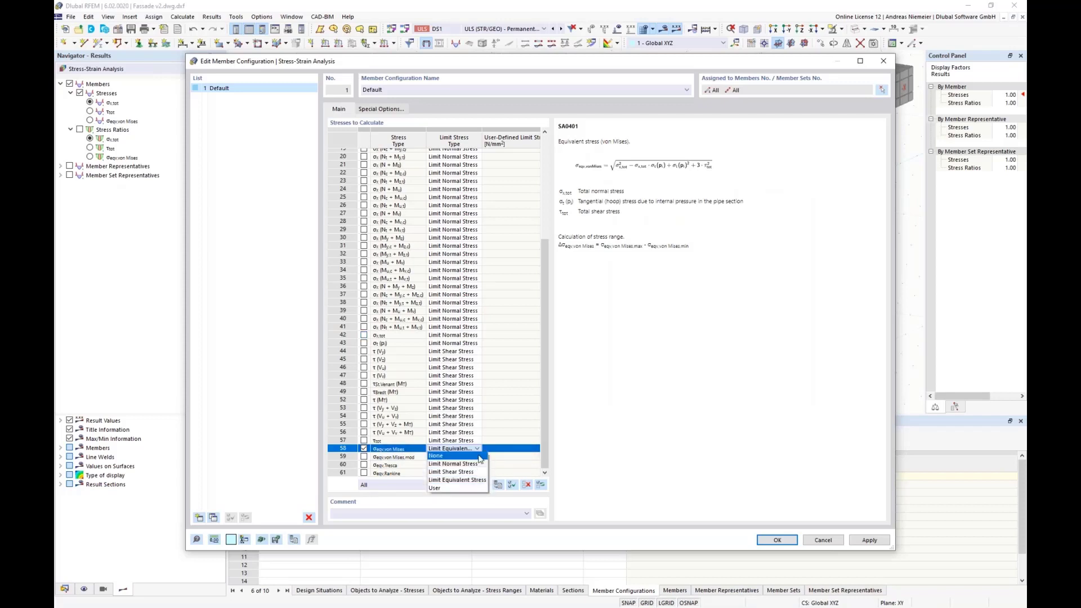
click(477, 449)
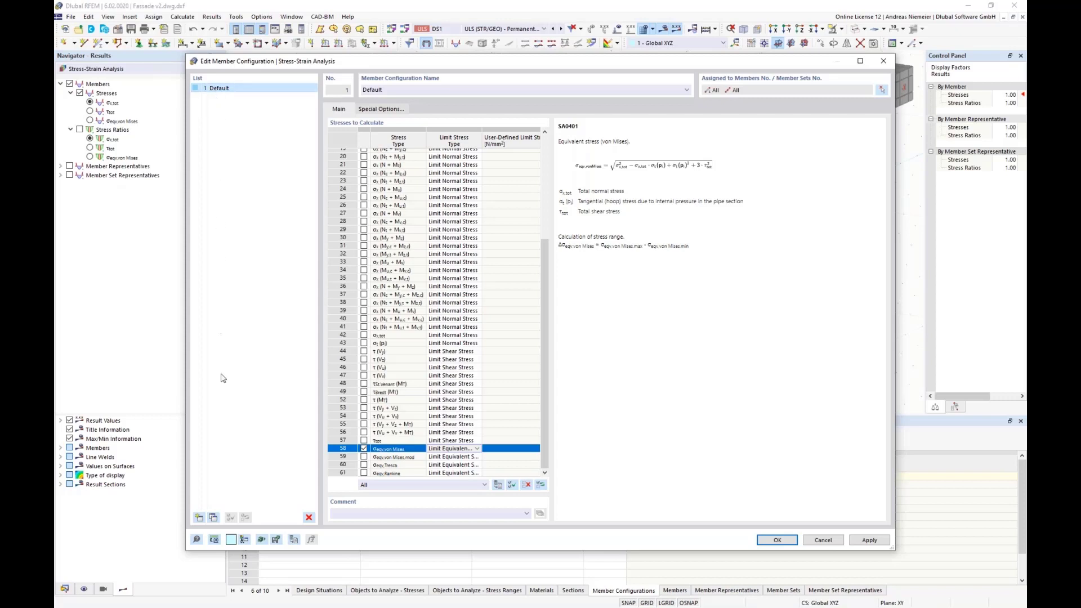
Step: Rename the Default member configuration as Mises
click(406, 91)
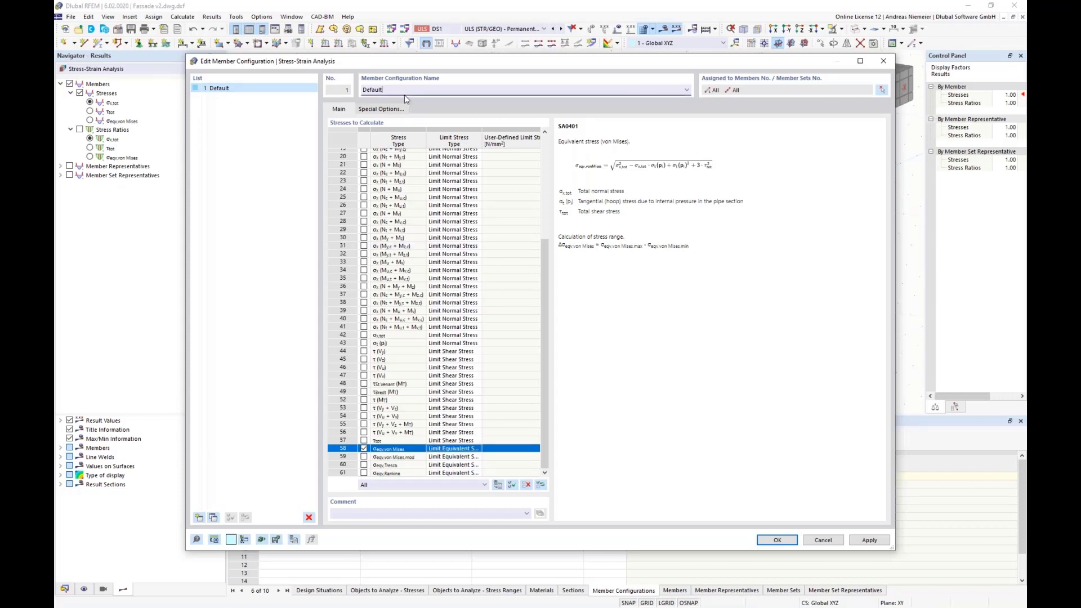
key(BackSpace)
key(BackSpace)
key(BackSpace)
key(BackSpace)
Step: Copy the Mises member configuration and name the copy Tresca
click(213, 517)
click(393, 92)
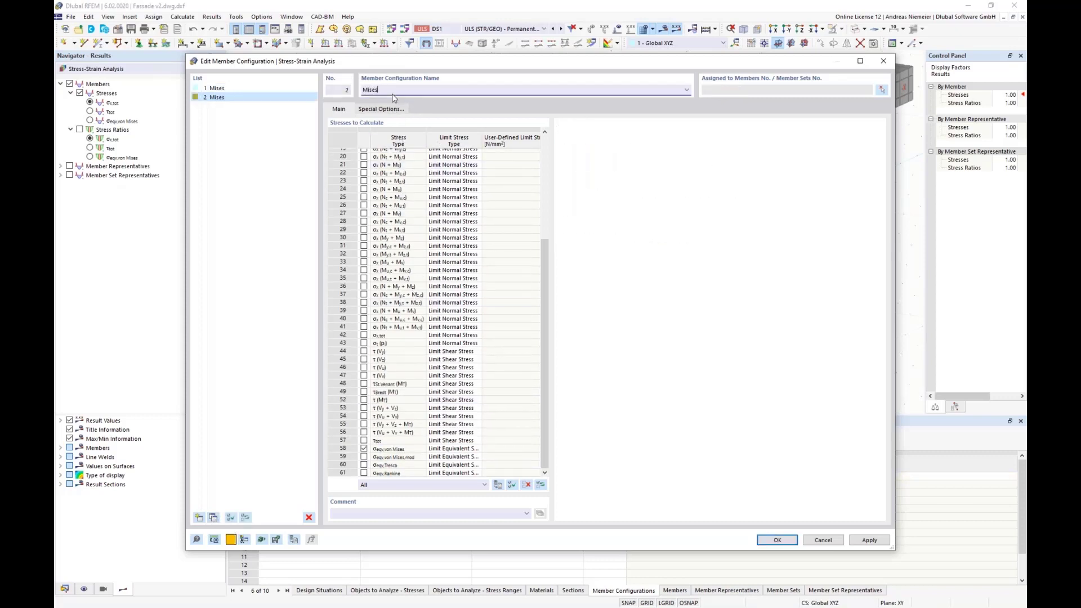
double_click(363, 90)
text(Tresca)
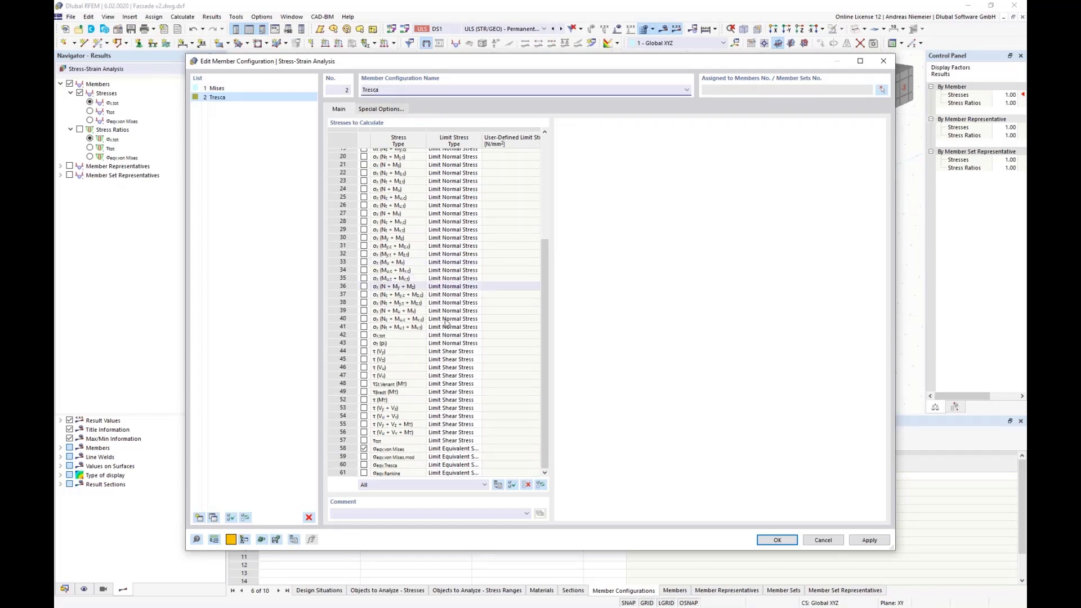
Step: Replace the von Mises stress with the Tresca equivalent stress in the Tresca configuration and accept the changes, allowing deletion of the stress-strain results
click(364, 449)
click(364, 466)
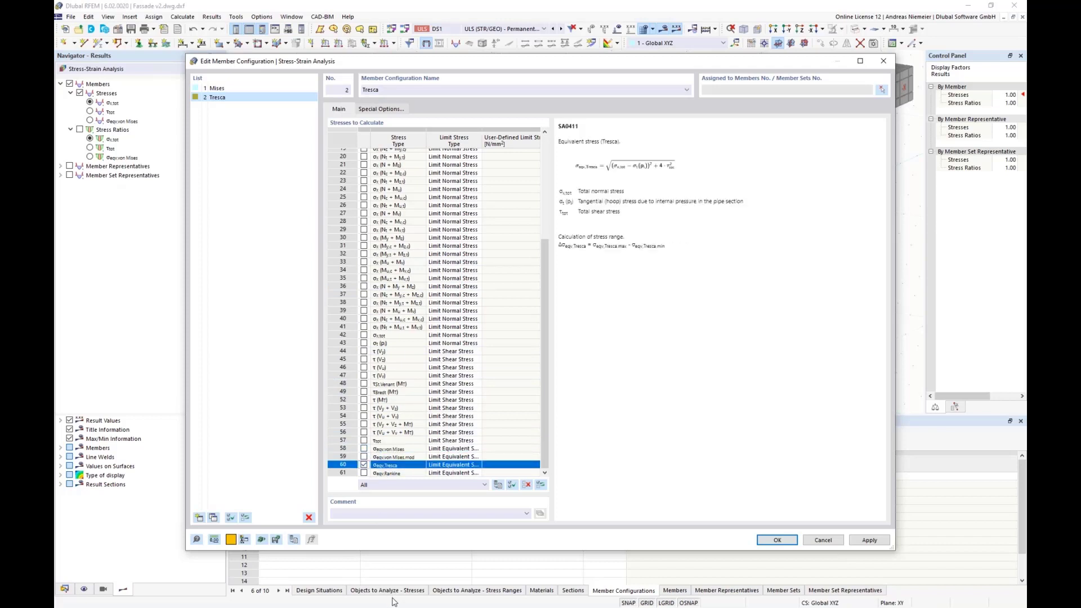
click(778, 540)
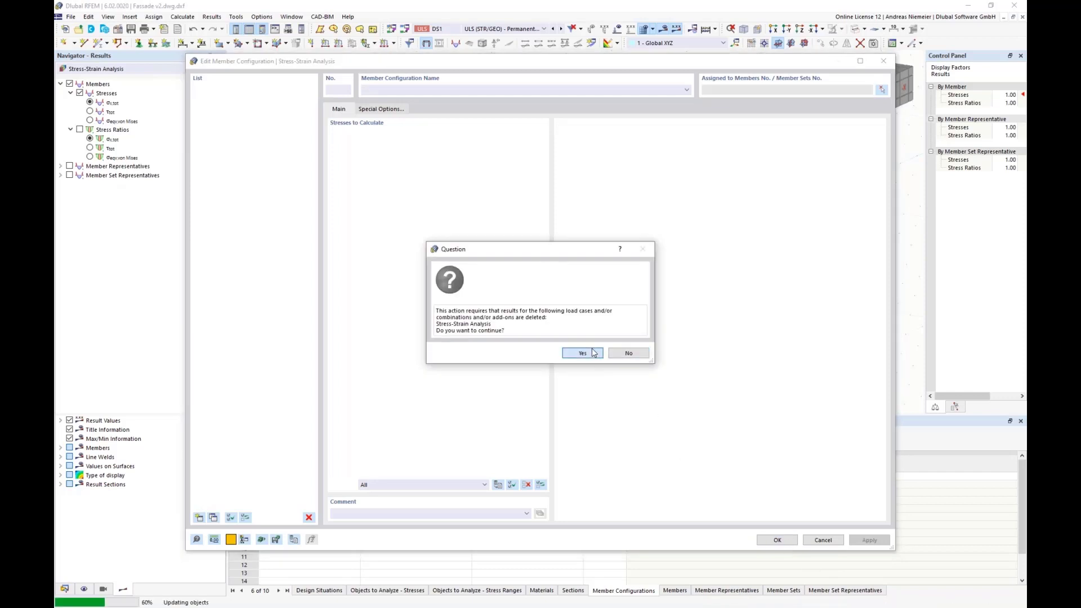
click(595, 354)
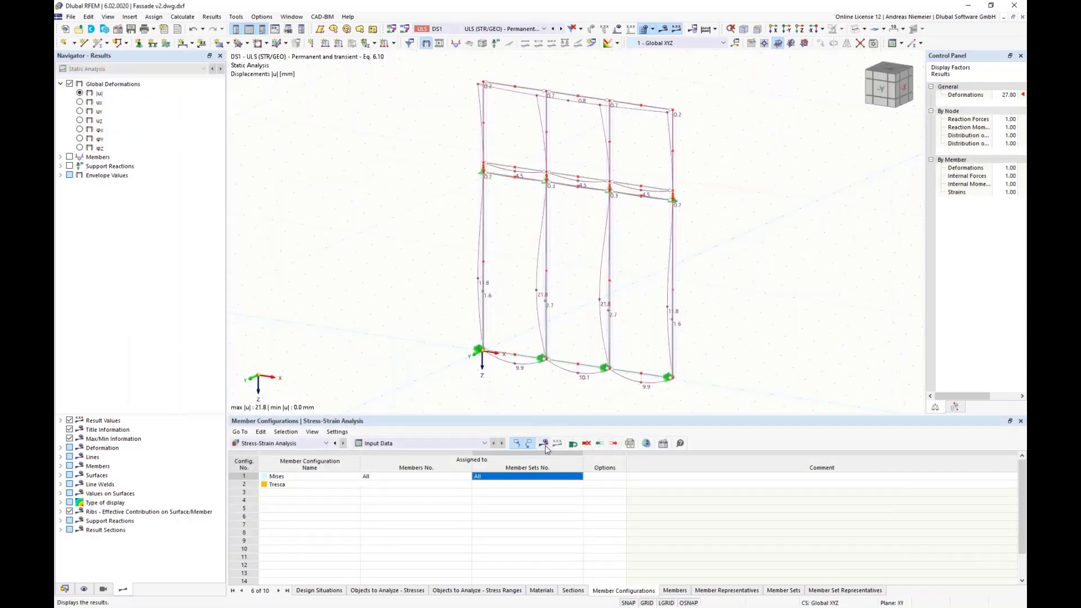
Step: Assign the Tresca configuration to the four lower vertical members 6, 8, 10 and 12, and check the configuration assignments per member
double_click(304, 485)
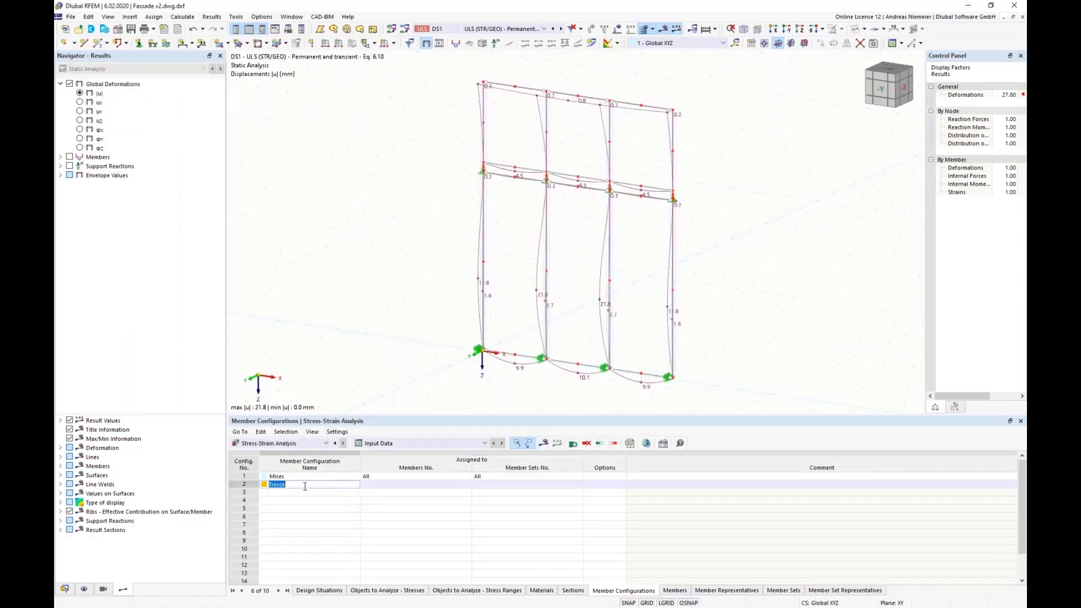
click(386, 487)
click(463, 485)
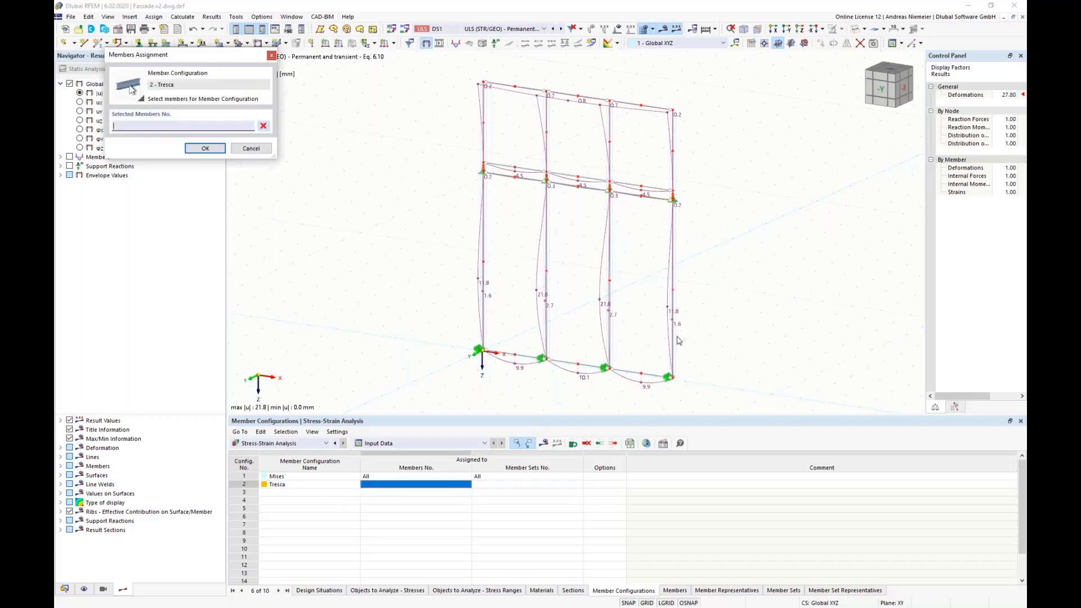
drag(704, 309, 443, 262)
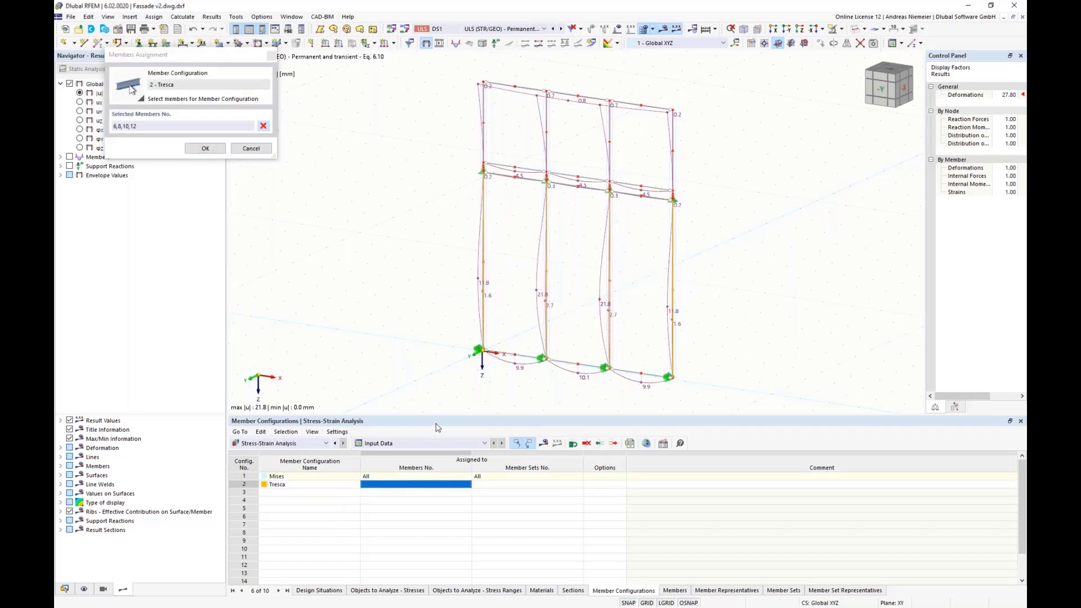
click(205, 148)
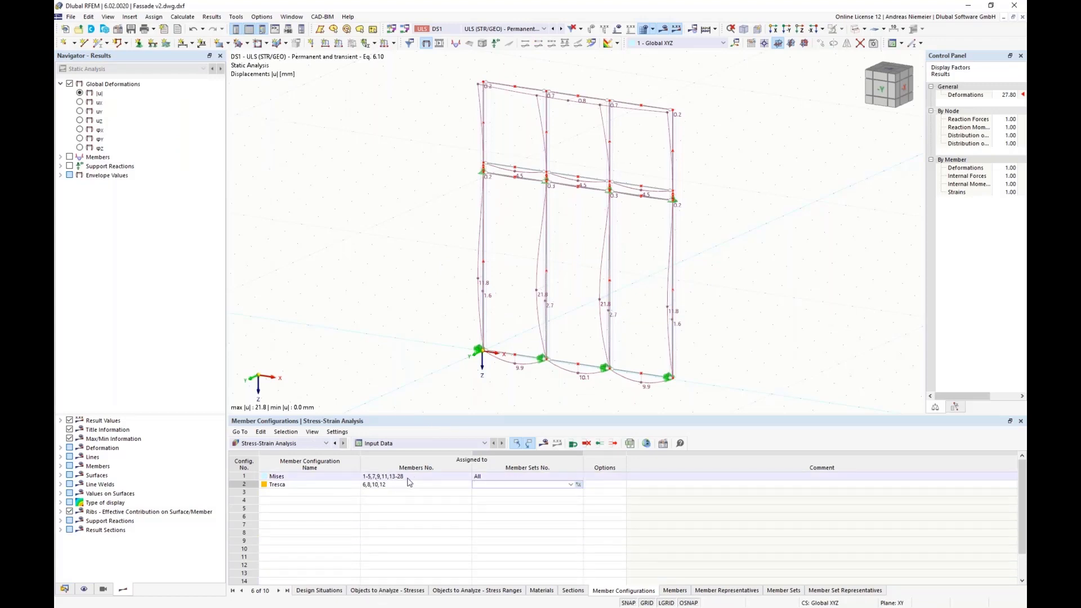
click(375, 477)
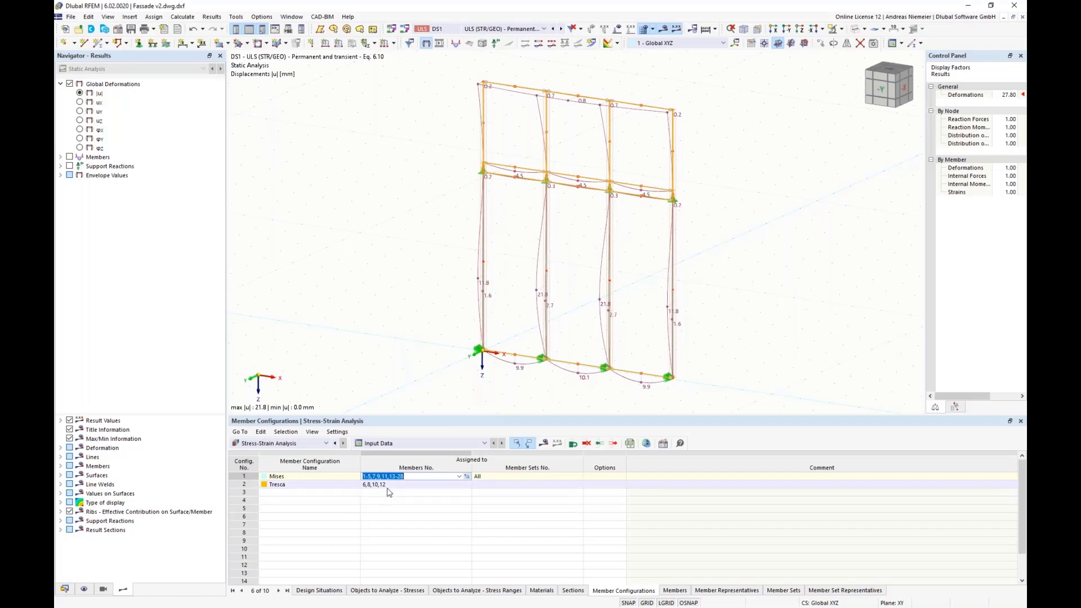
key(Down)
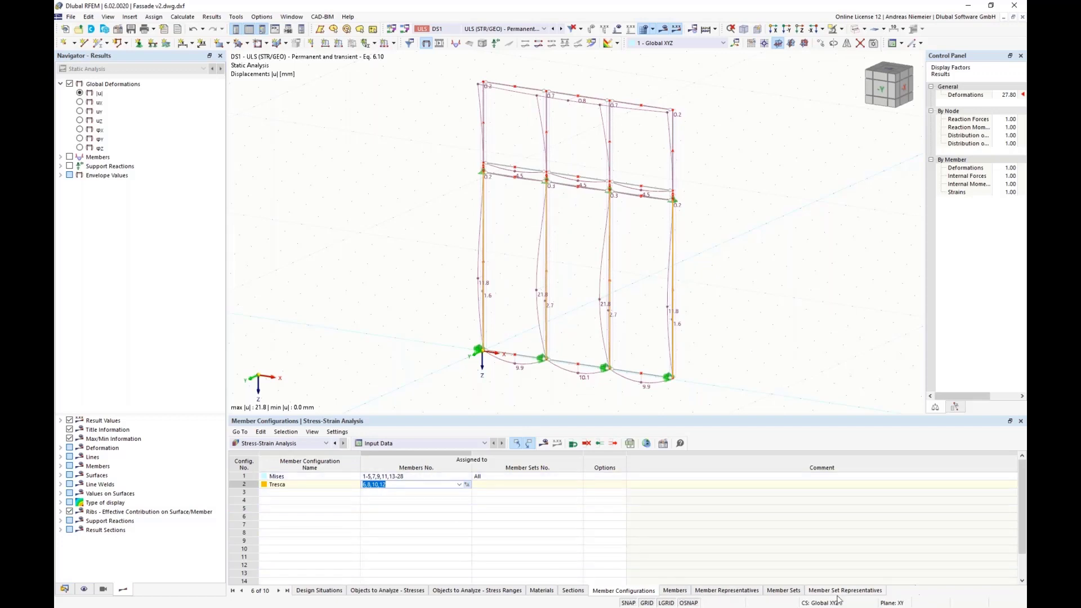
click(678, 591)
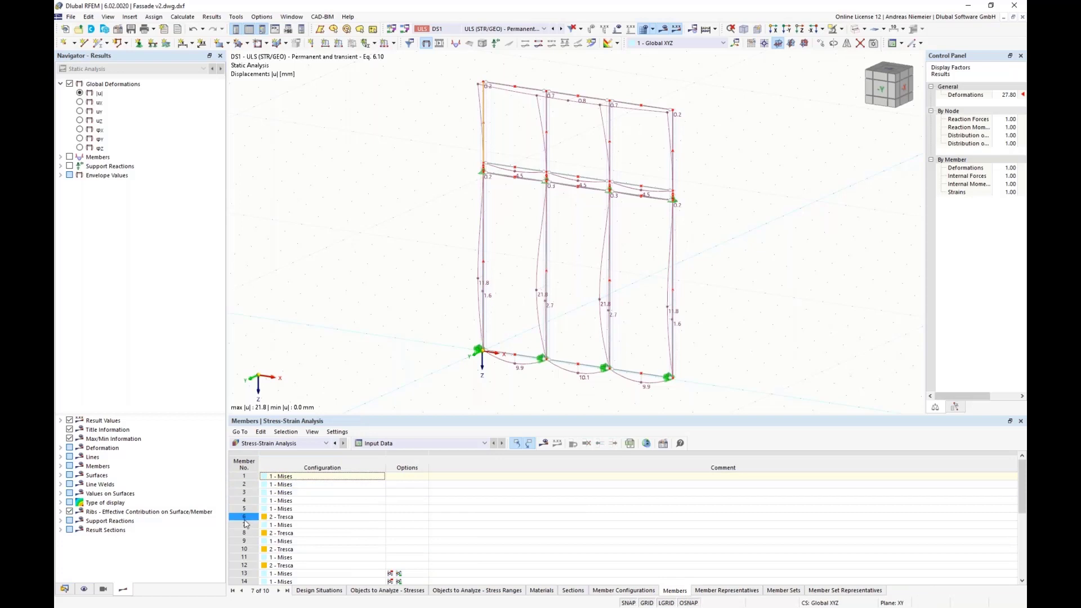
click(285, 518)
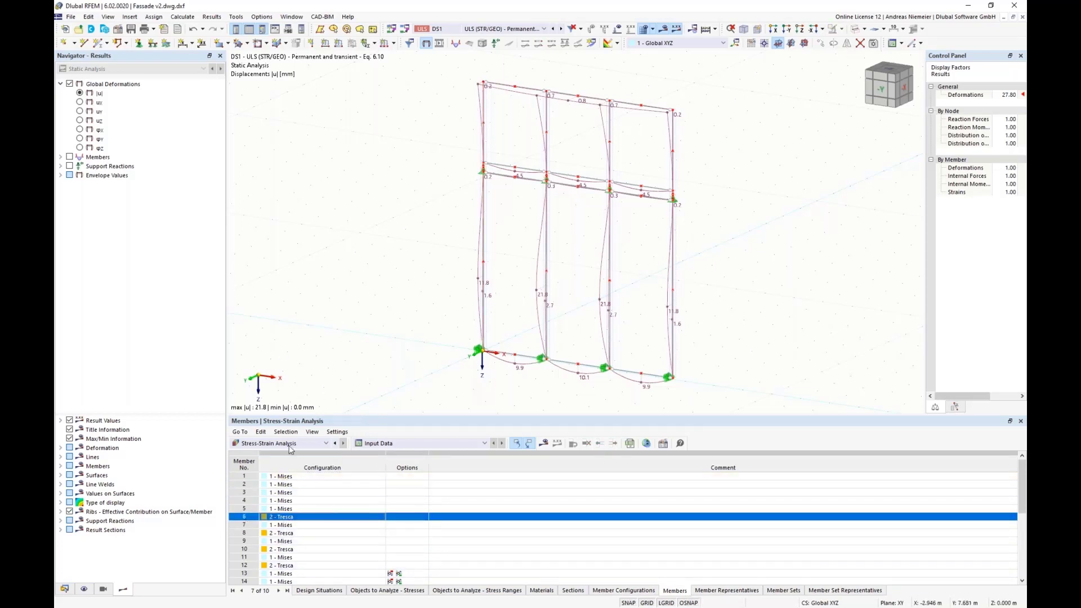
Step: Calculate the Stress-Strain Analysis and display the Tresca equivalent stresses on the members
click(545, 444)
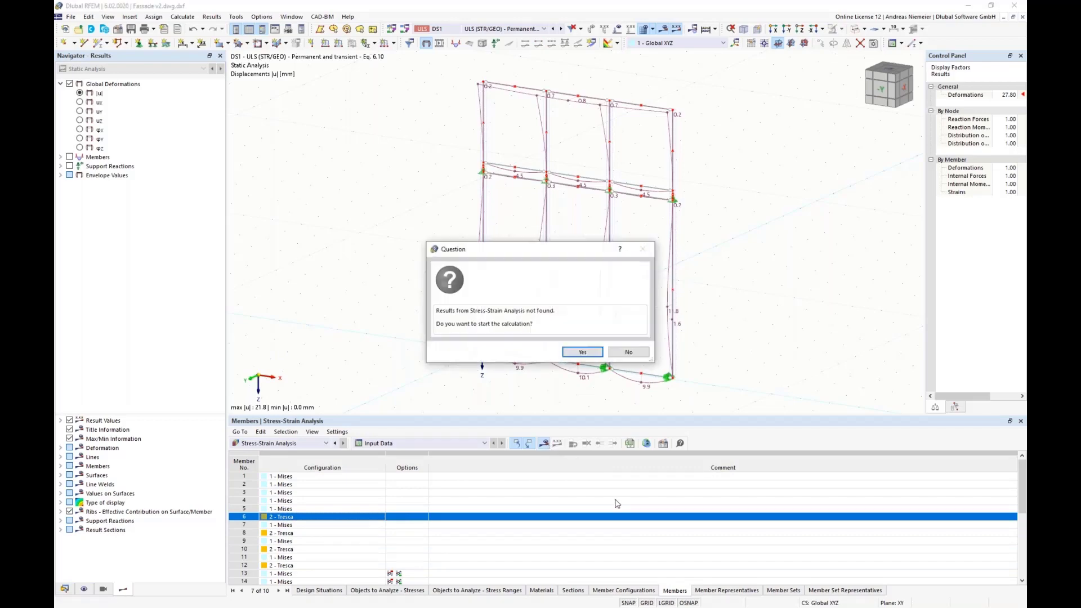
click(580, 350)
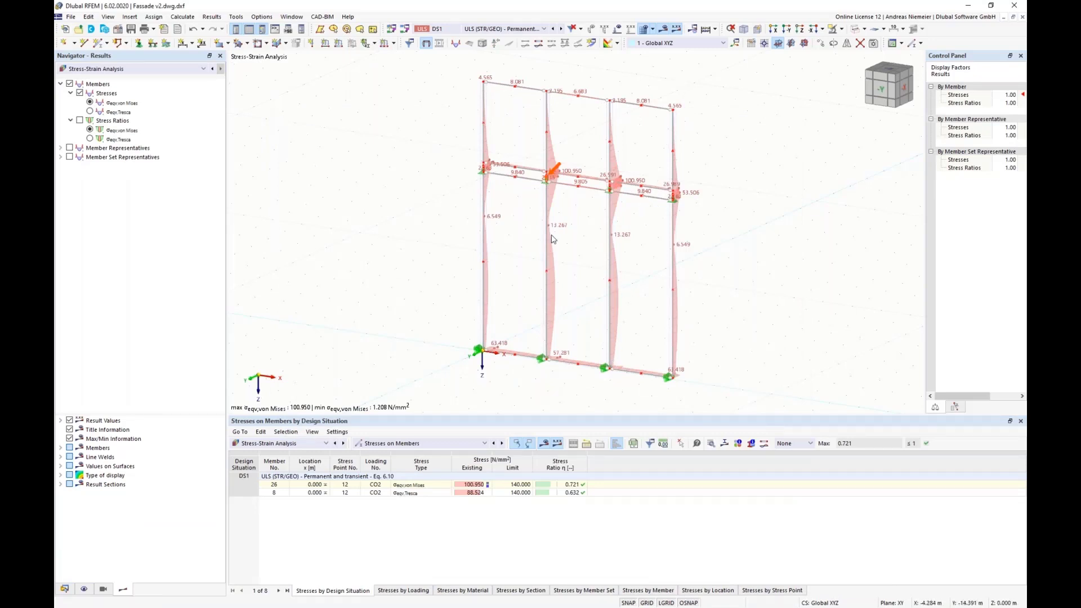
click(114, 106)
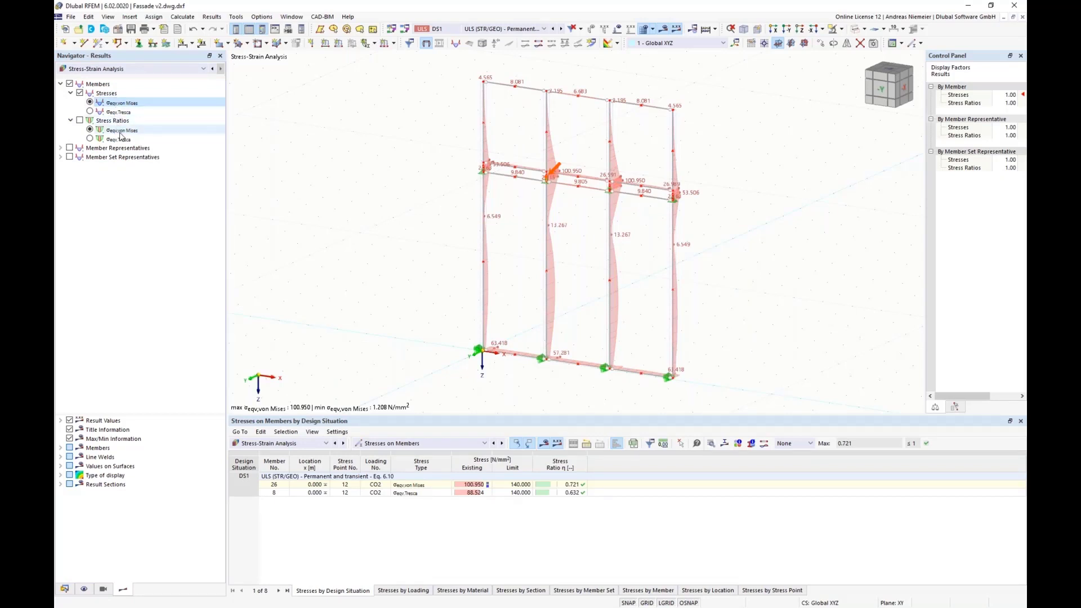
click(90, 112)
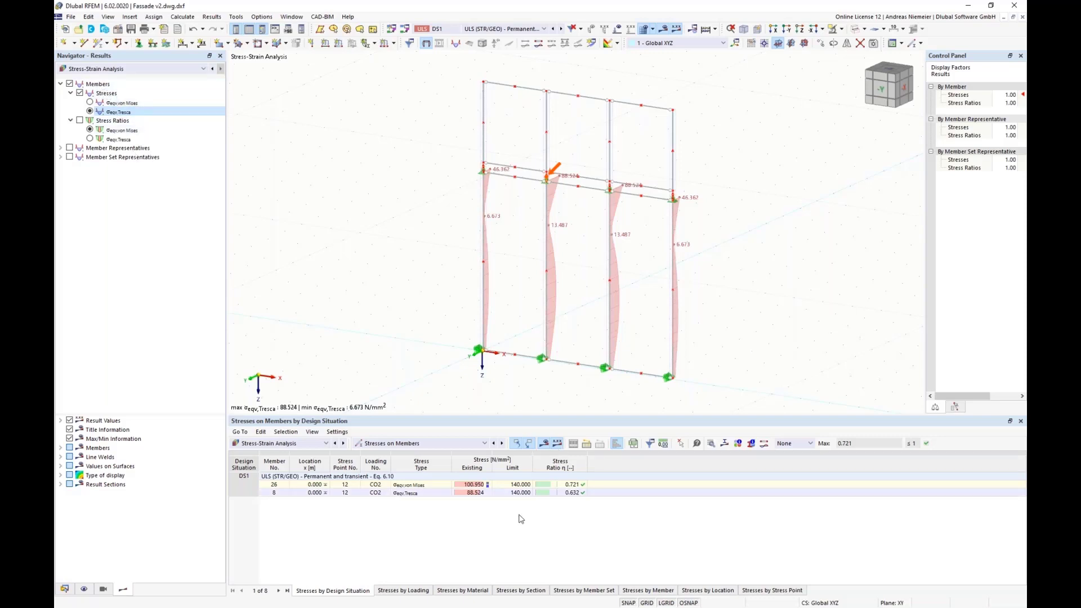
Step: Compare the existing von Mises and Tresca stresses by design situation, and display and compare the stress ratios
click(471, 485)
shift+click(470, 493)
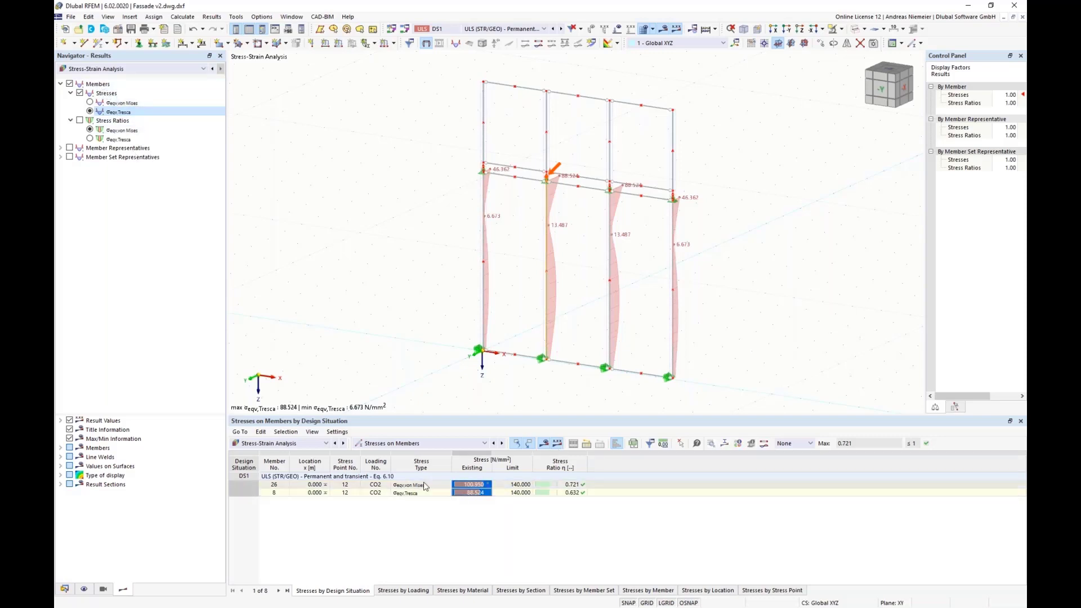
click(80, 120)
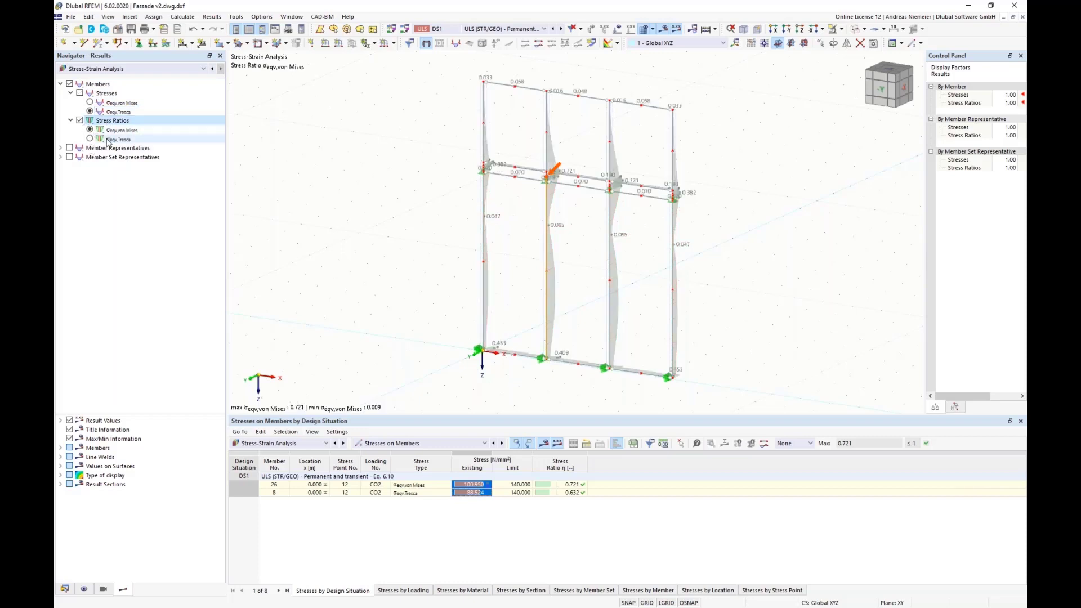
click(465, 493)
drag(559, 485, 559, 492)
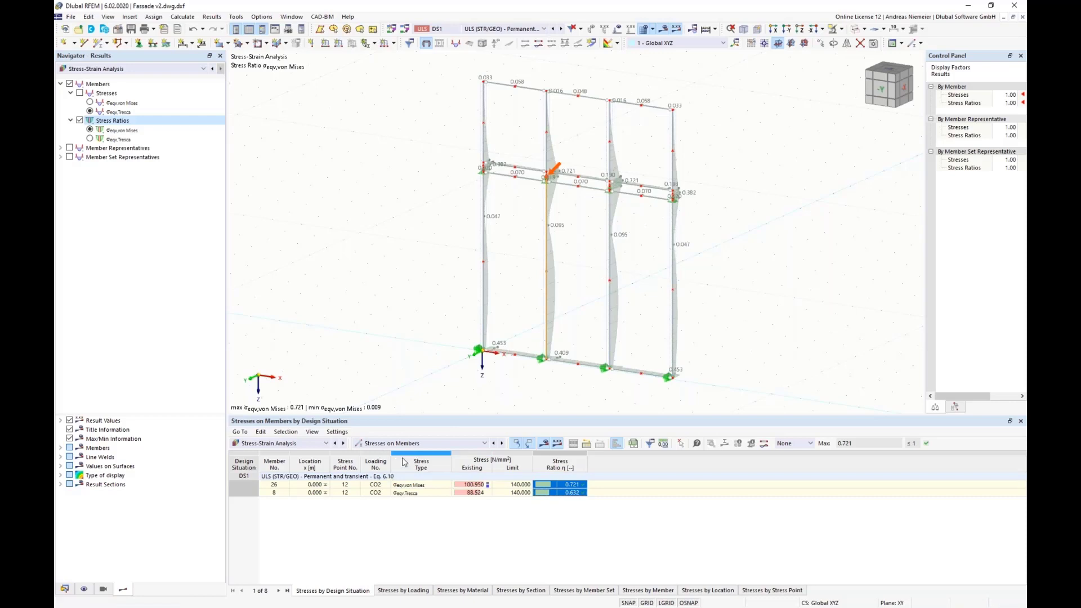
Step: List the stresses on members by loading
click(388, 443)
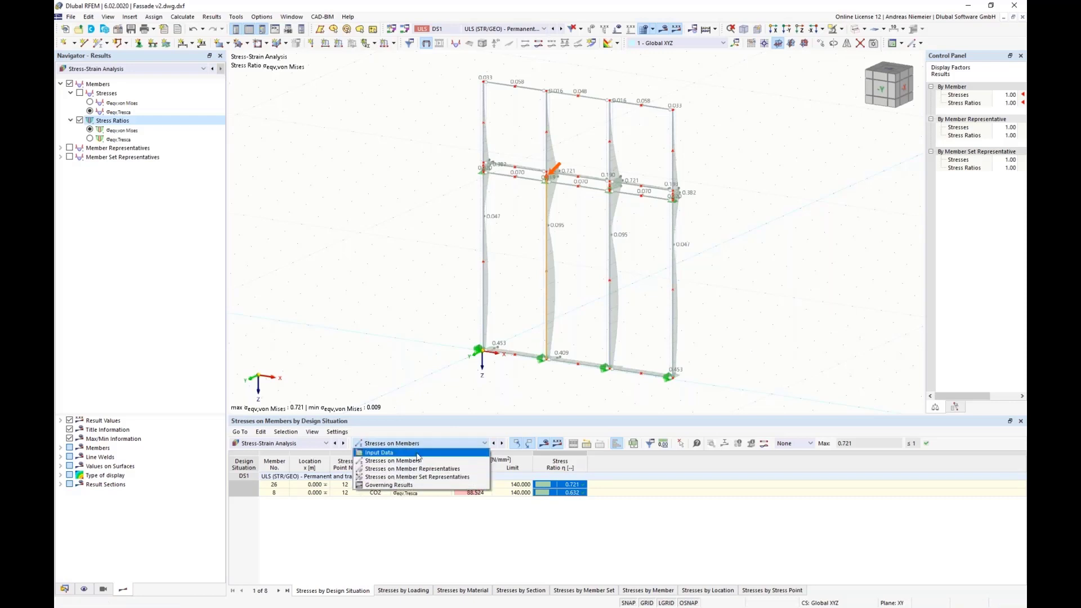
click(392, 461)
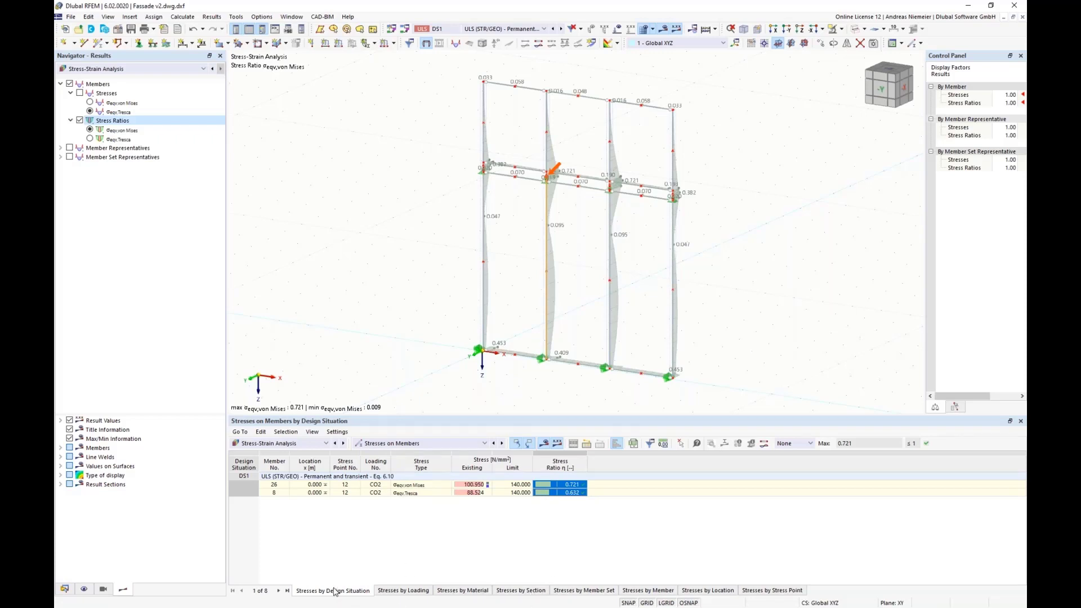
click(403, 590)
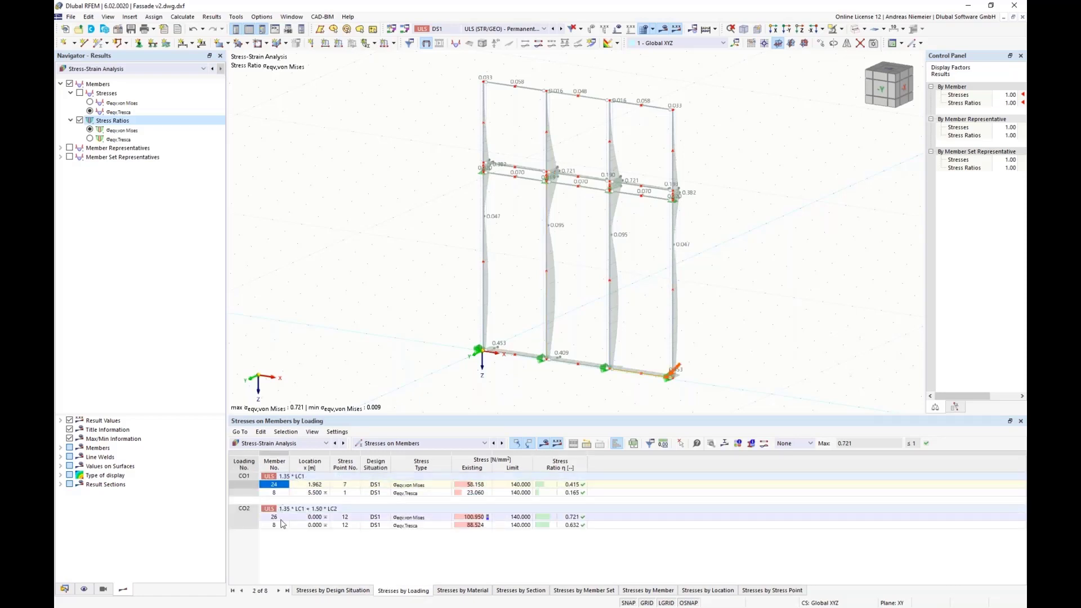
Step: Locate the CO2 von Mises result of member 26 in the model, and review the member stresses by material, section and stress point
click(561, 517)
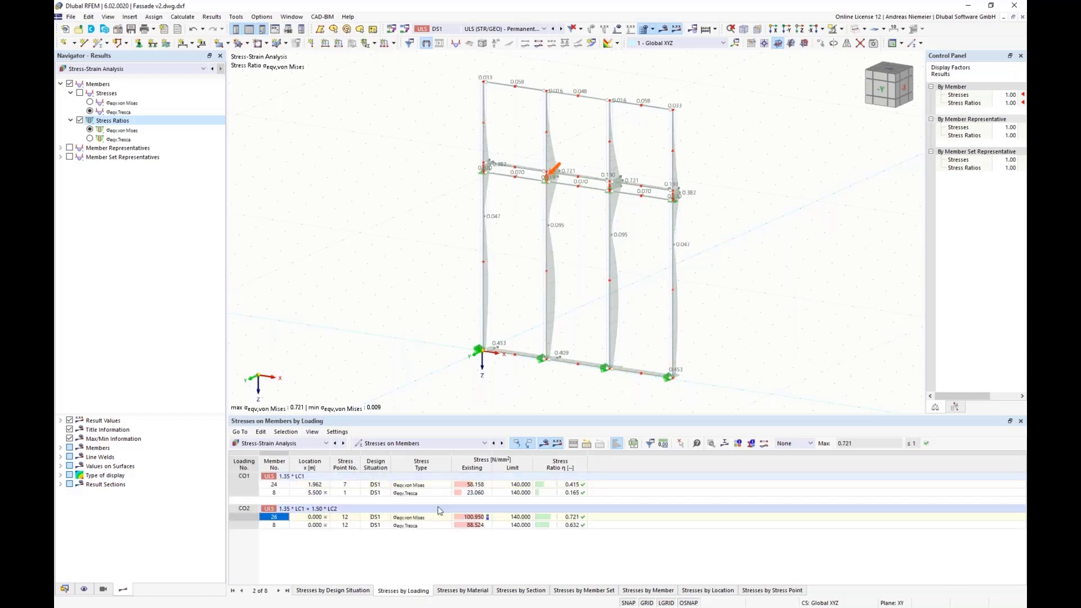
click(462, 588)
click(535, 590)
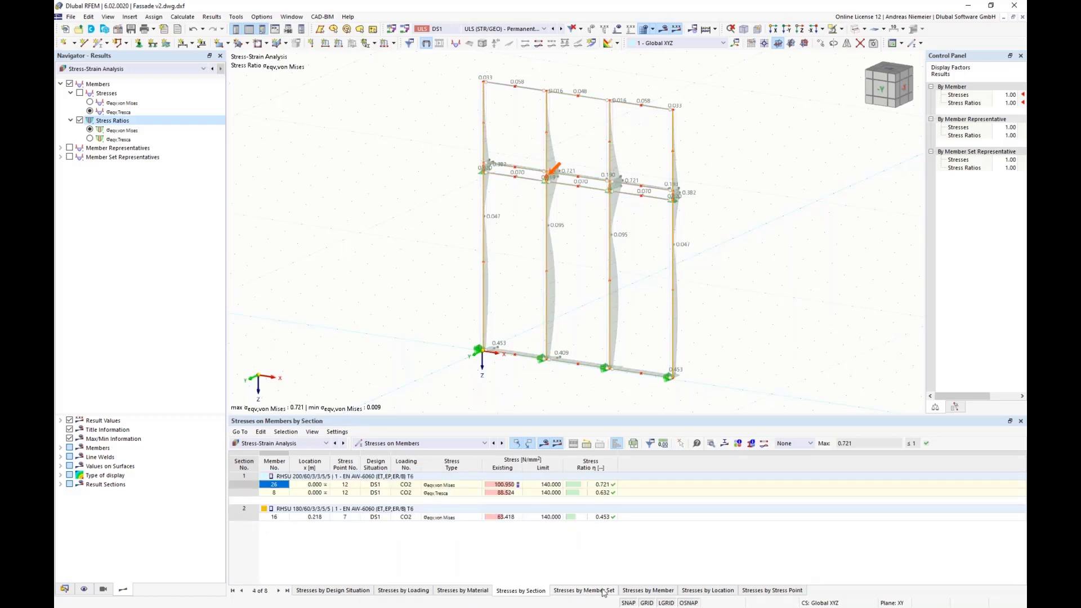
click(766, 590)
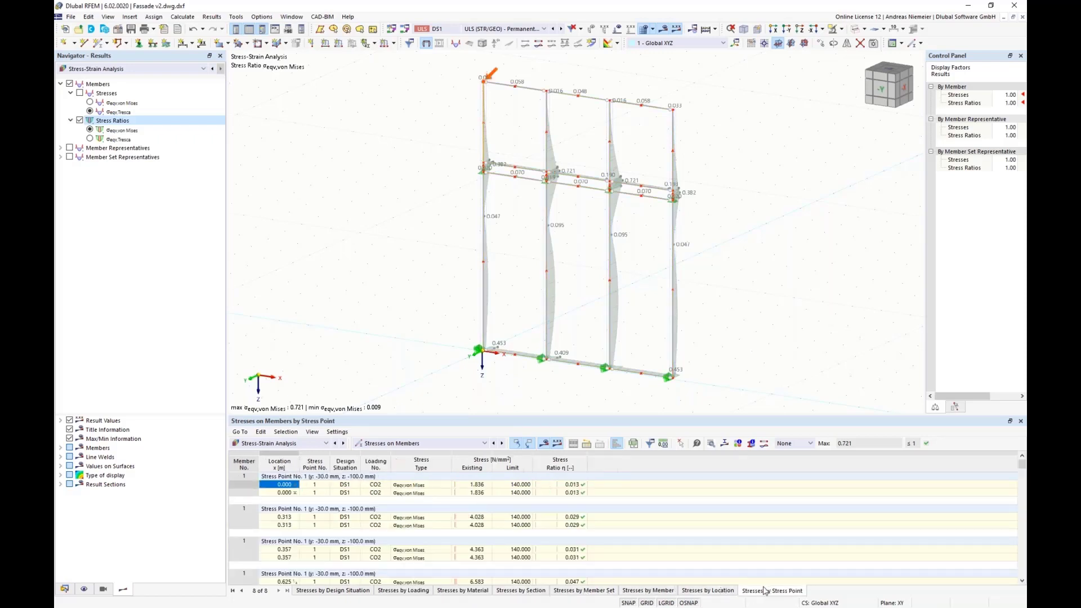
Step: List the member stresses by location and trace the von Mises results along member 1 to the stress ratio at x = 2.500 m
click(707, 591)
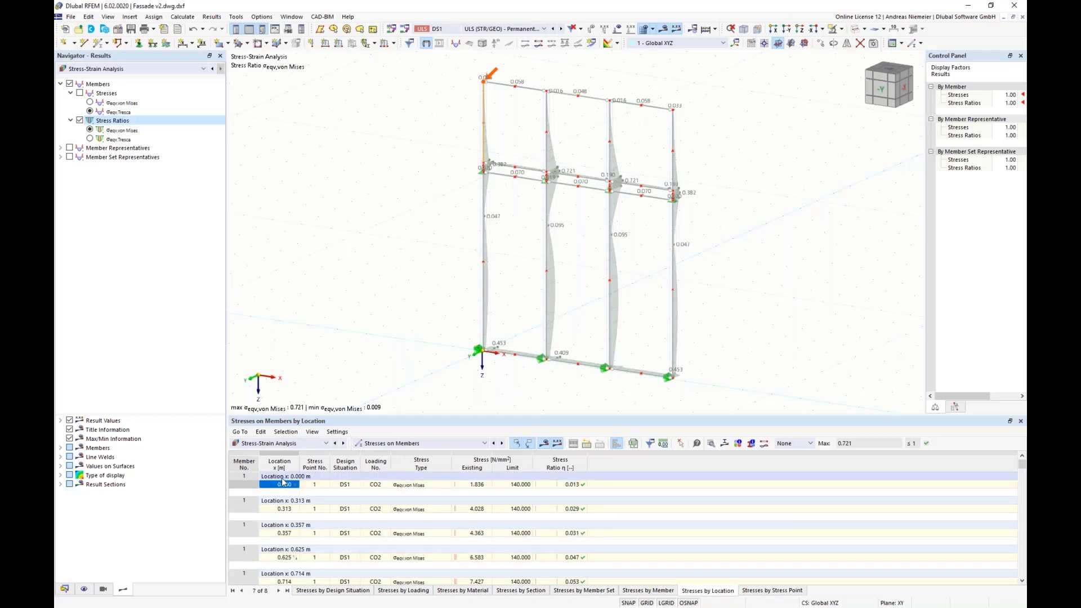
click(285, 509)
key(Down)
key(Down)
key(Down)
key(Down)
key(Down)
key(Down)
key(Down)
key(Down)
key(Down)
key(Down)
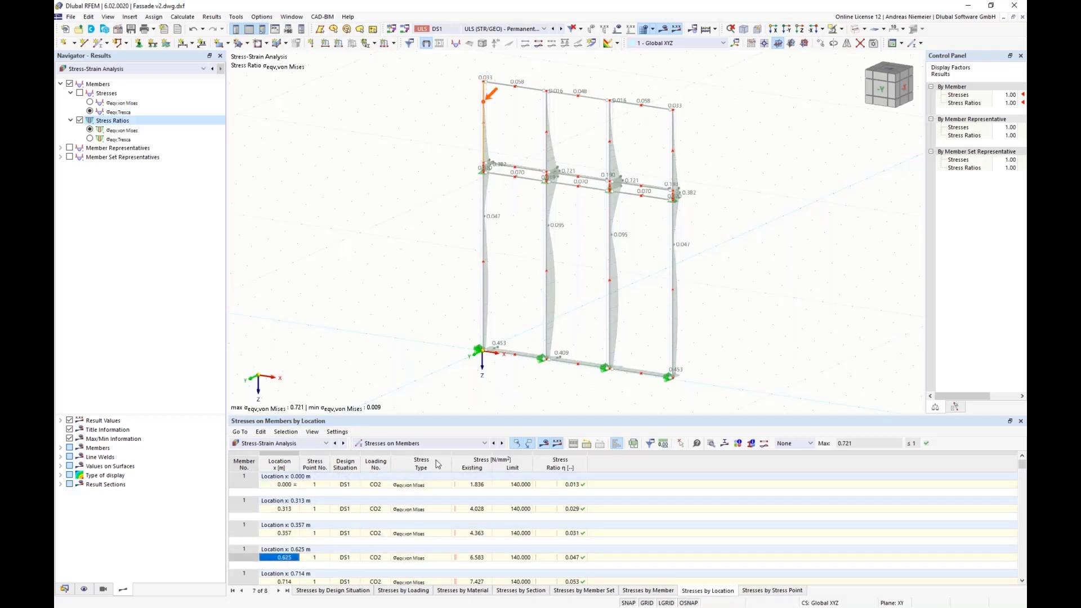
key(Down)
key(Down)
key(Down)
key(Down)
key(Down)
key(Down)
key(Down)
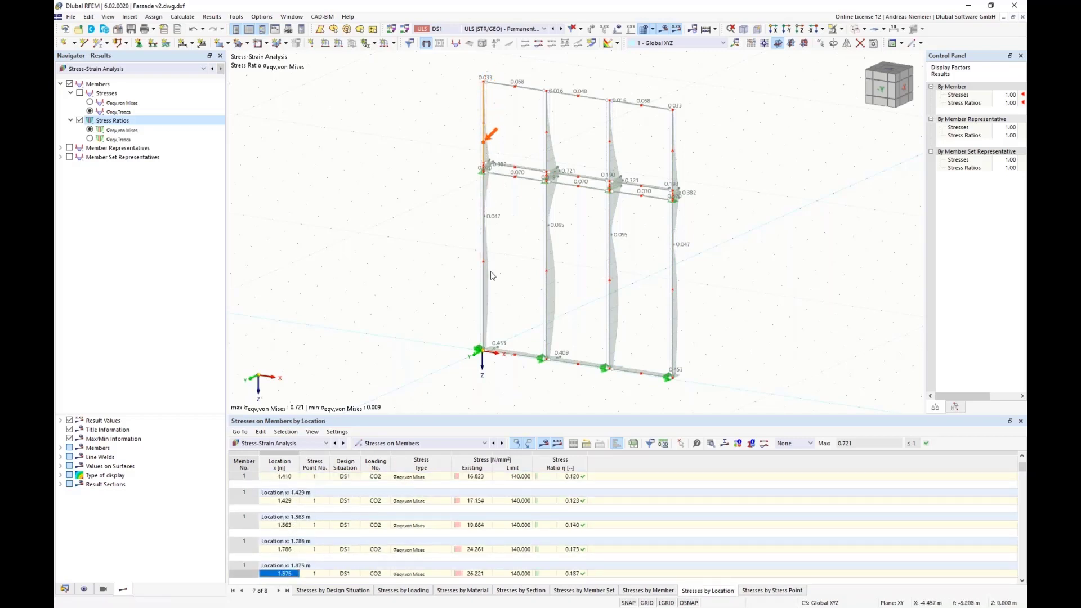
key(Up)
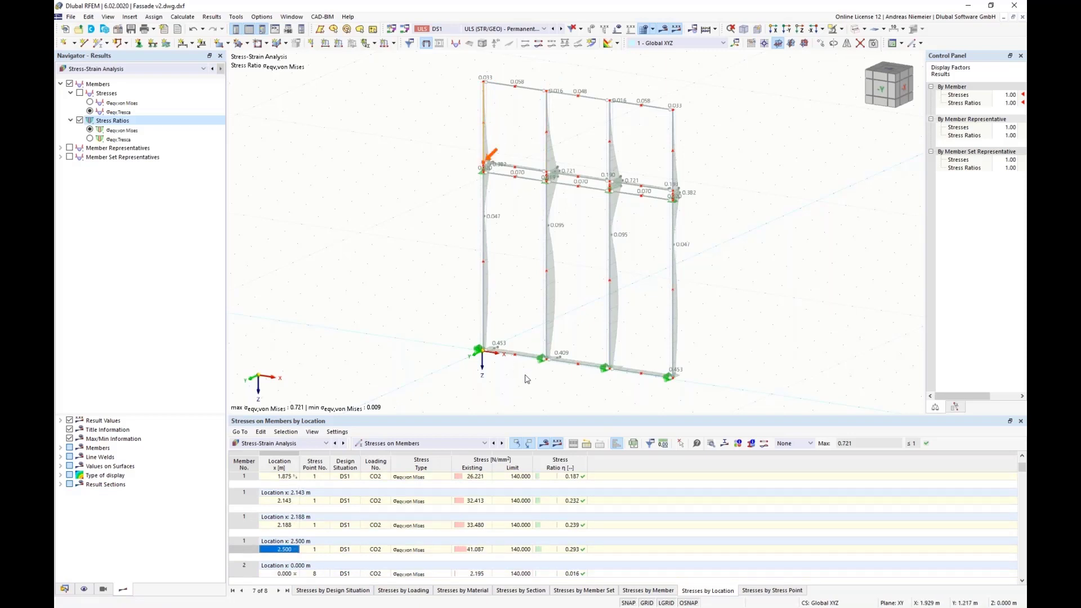
click(580, 552)
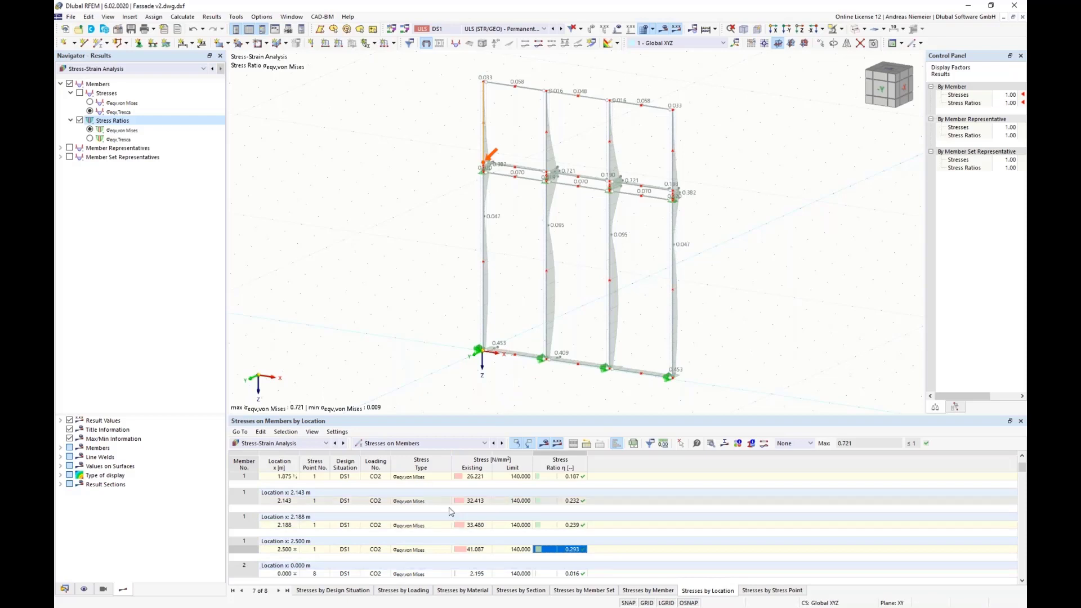
Step: Open the result details for member 1 at x = 2.500 m and review its material properties, section properties and design internal forces
click(712, 444)
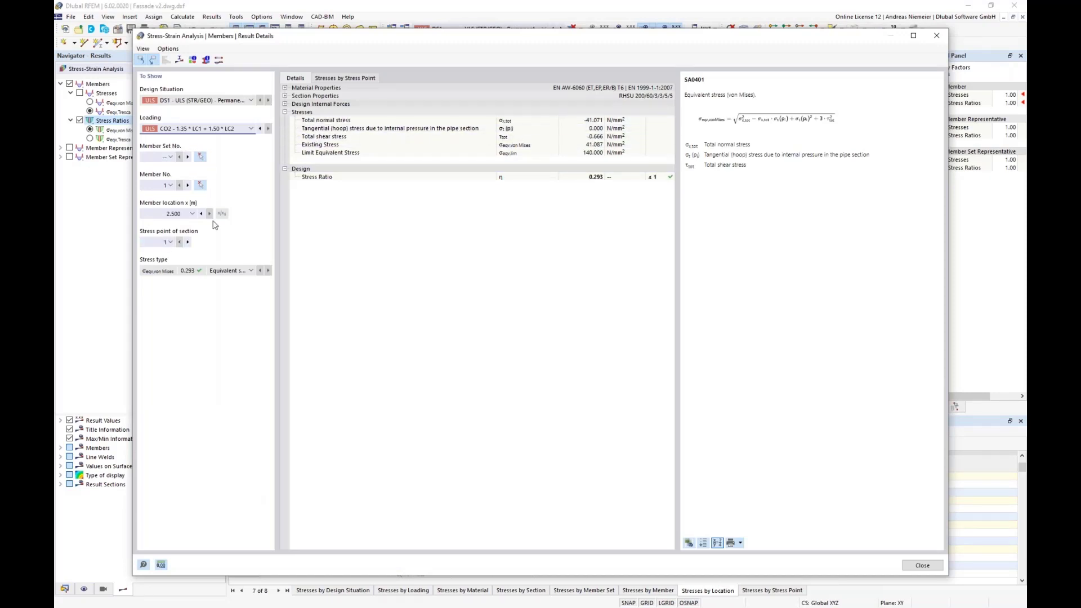
click(285, 88)
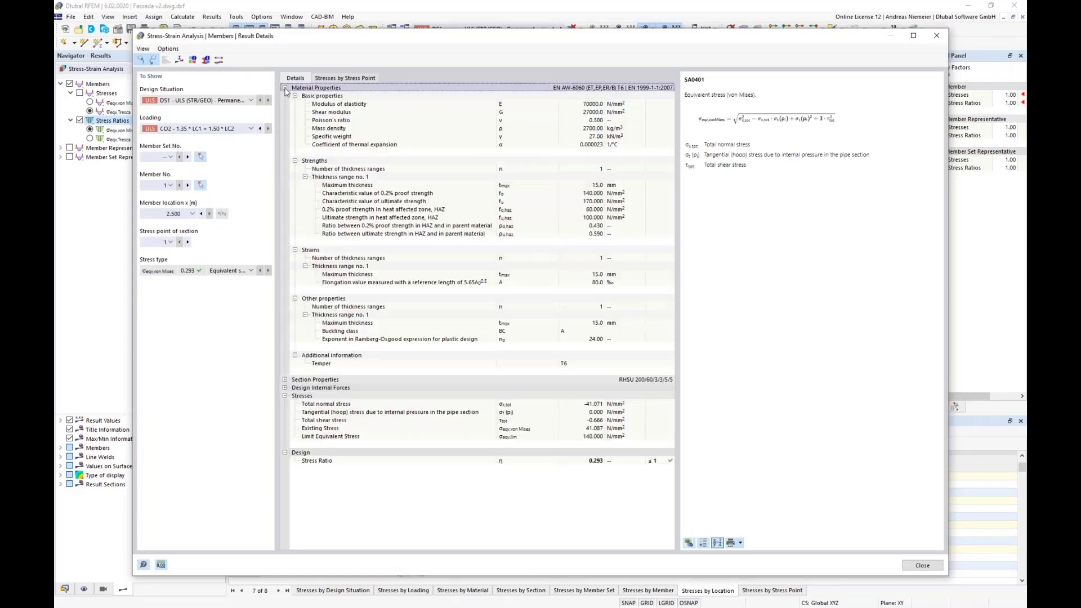
click(285, 88)
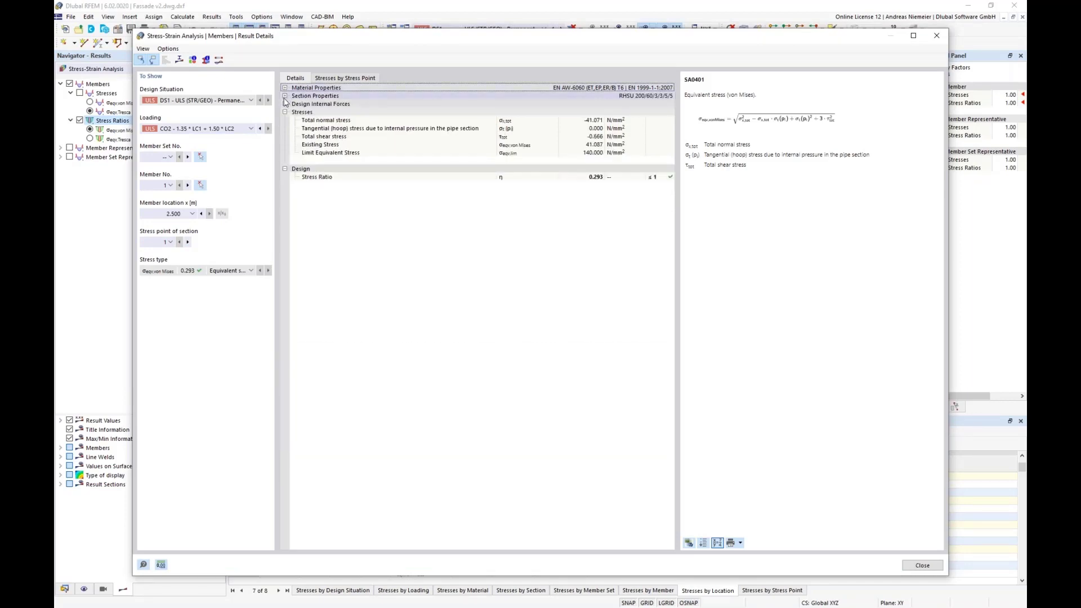
click(285, 95)
click(285, 95)
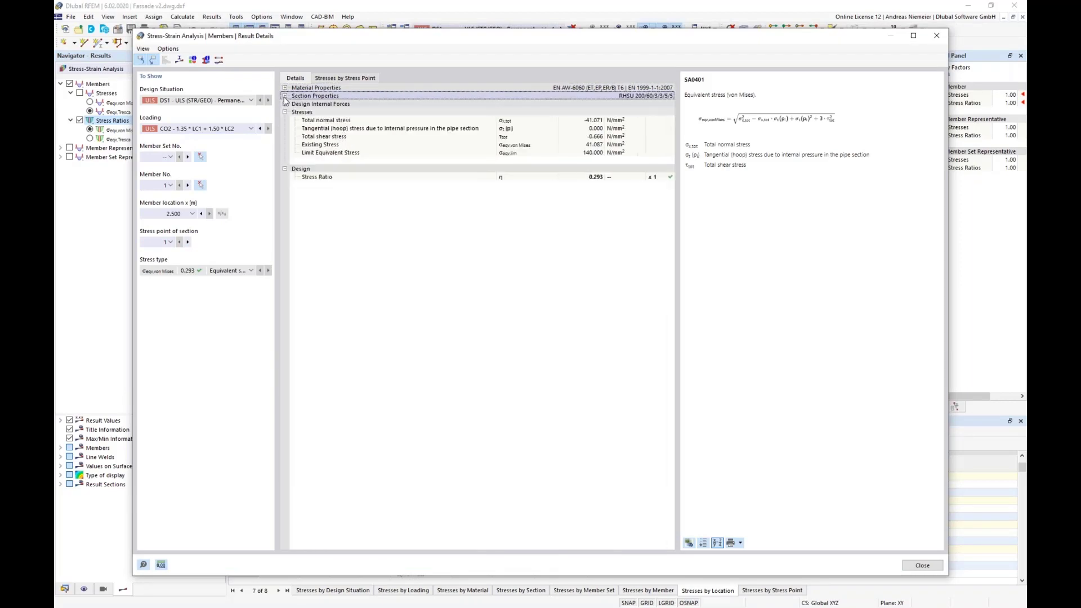
click(285, 104)
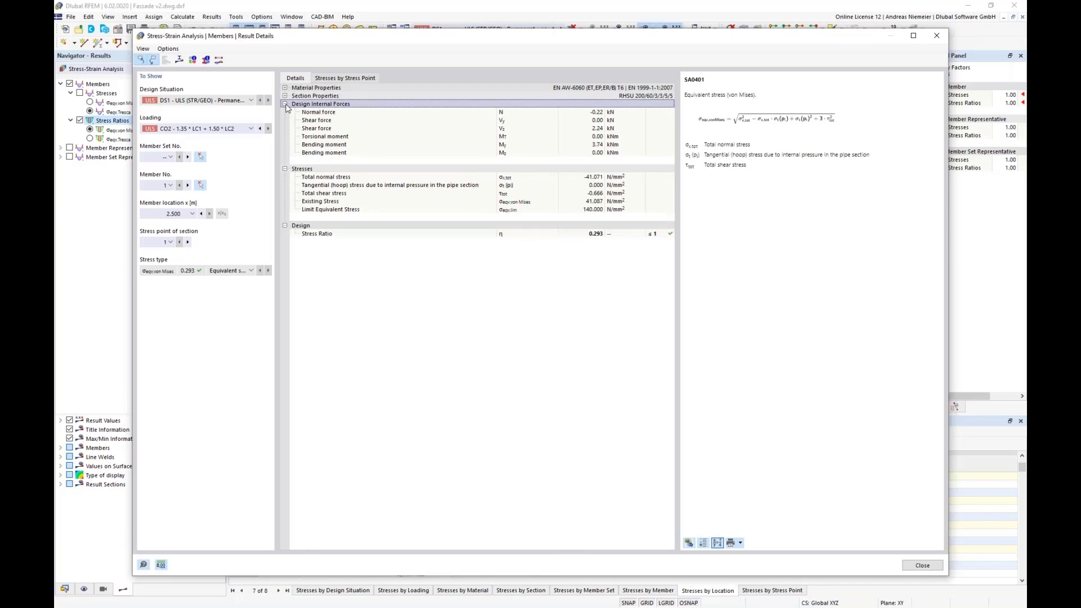
click(285, 104)
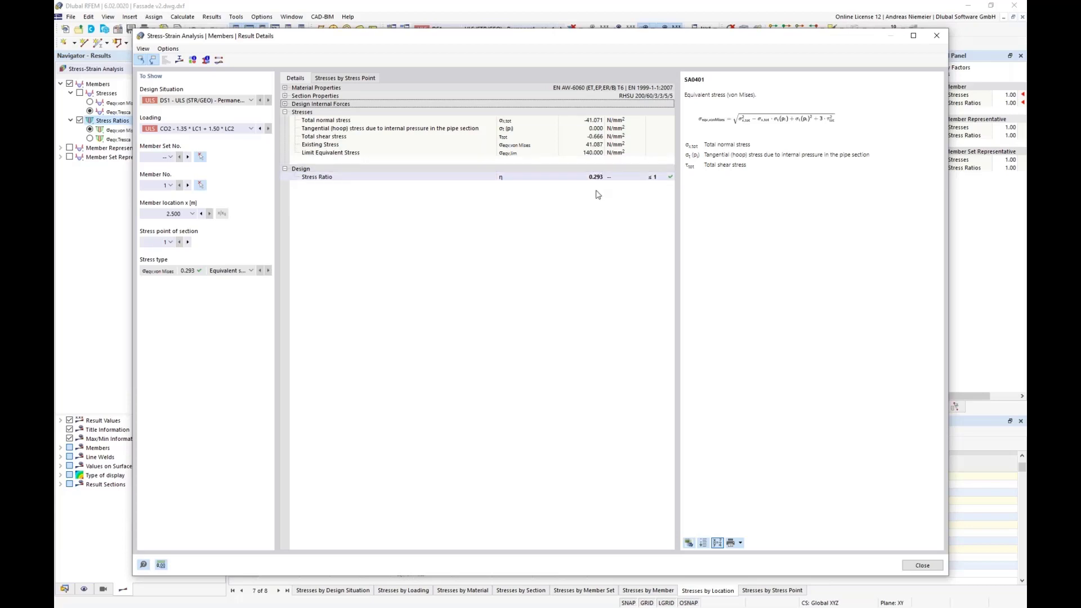
Step: Open the stress diagram in the section and show the stress ratio distribution
click(180, 59)
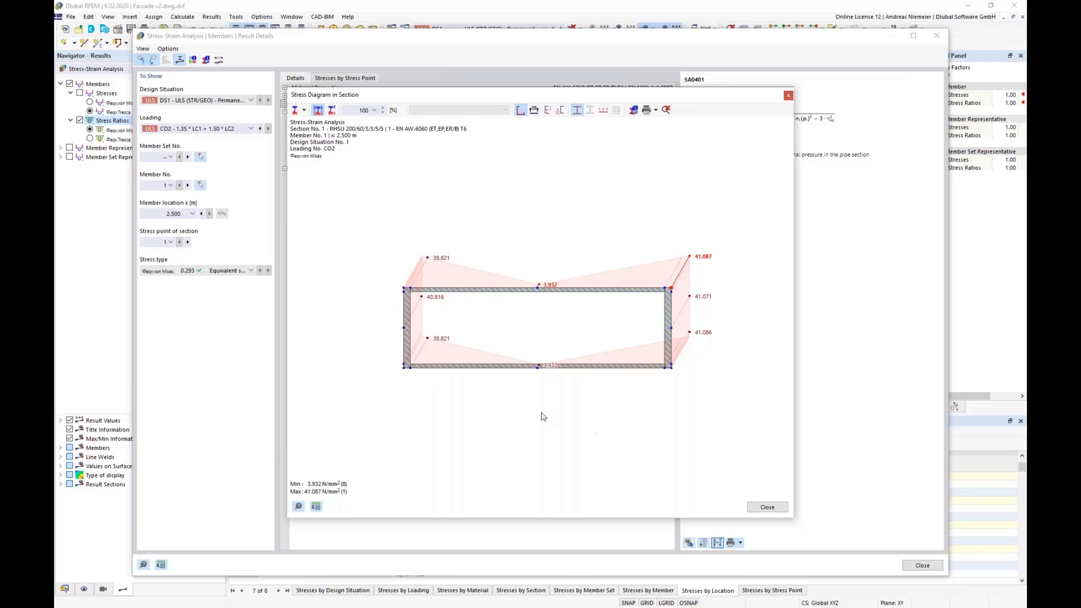
click(304, 111)
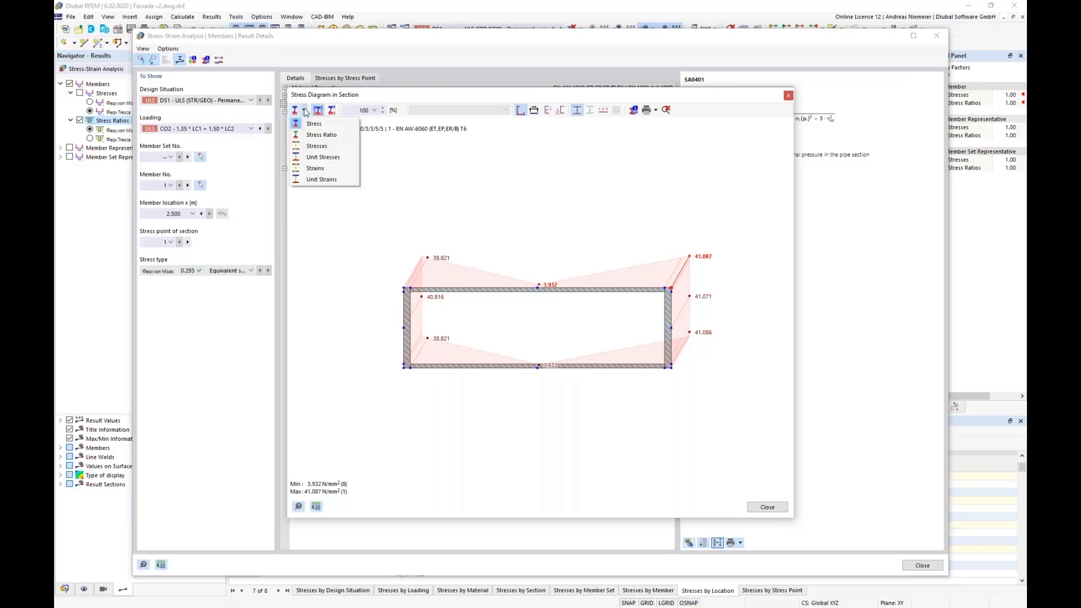
click(321, 134)
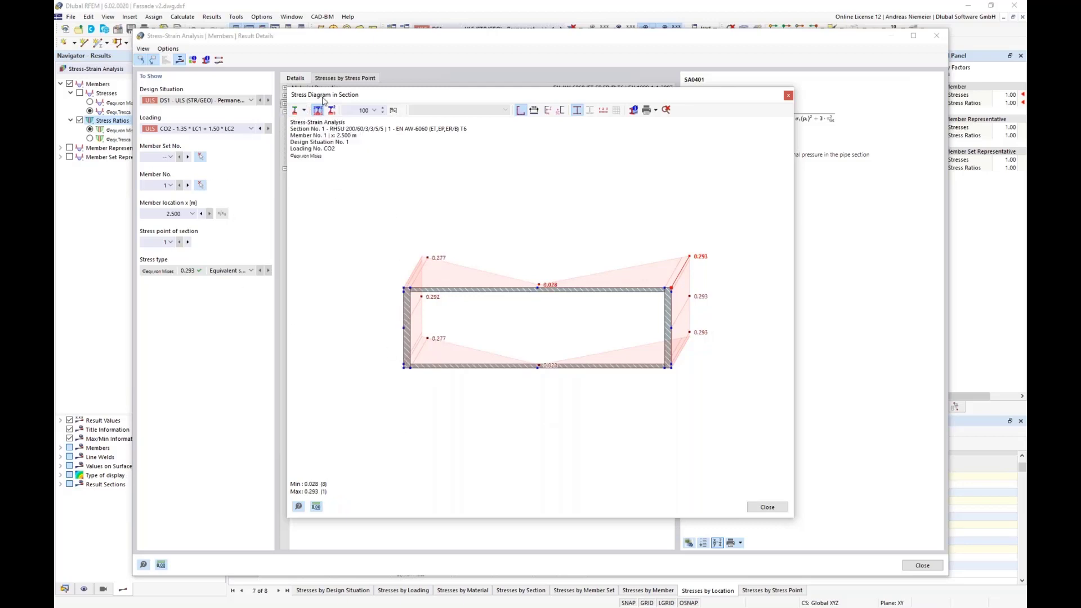
Step: Review the section's stress components for N, My and N + min(My, Mz), closing the stress diagram and result details when finished
click(304, 110)
click(317, 147)
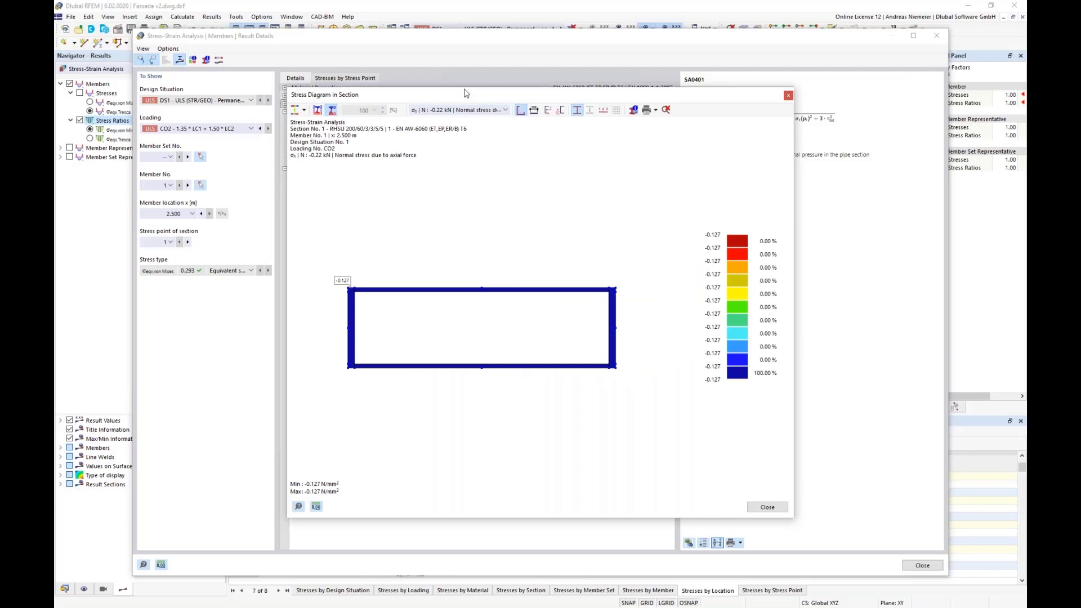
click(465, 110)
click(465, 135)
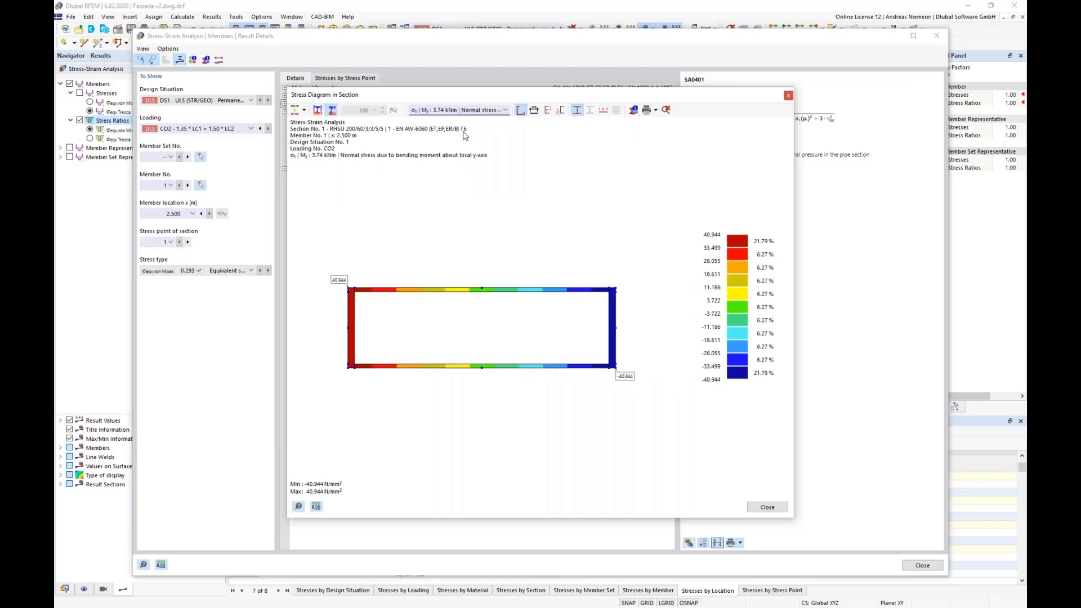
click(472, 110)
click(468, 168)
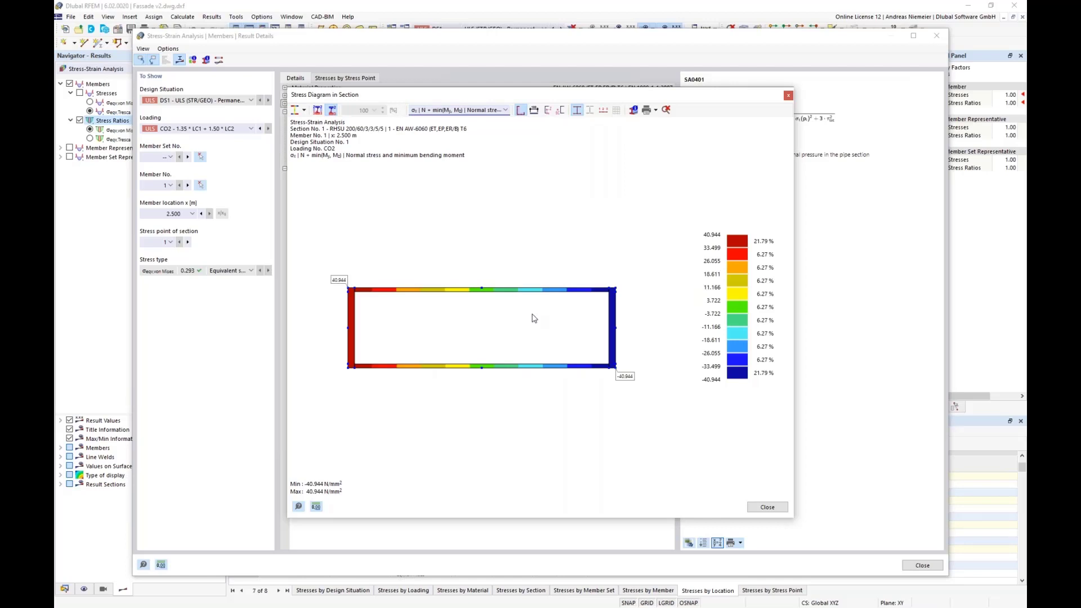
click(789, 96)
click(937, 36)
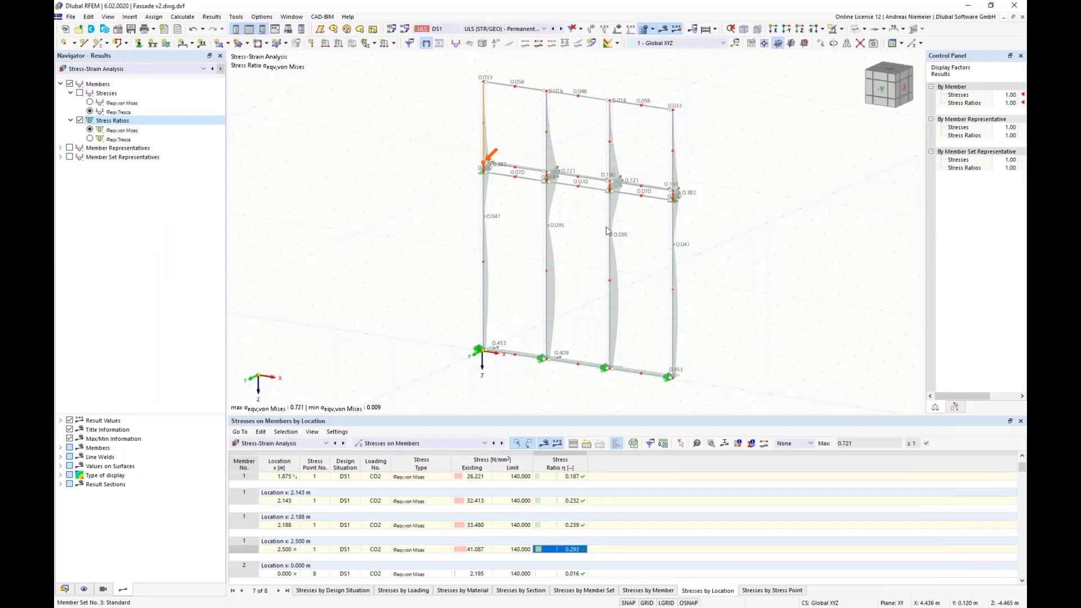
Step: Enlarge the results table and scan through the member stresses by location
drag(440, 412, 440, 297)
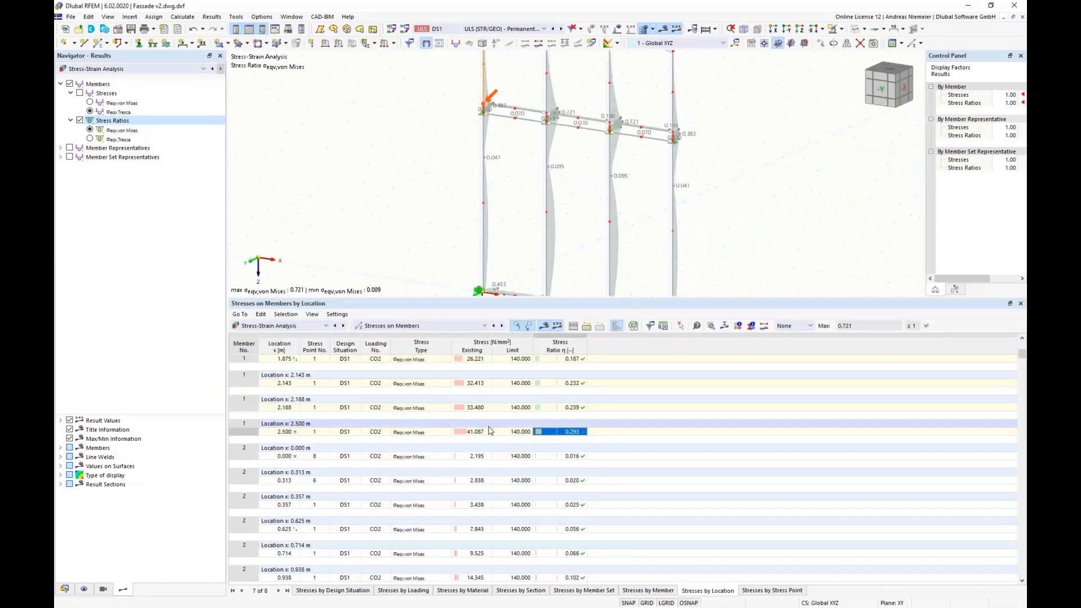
scroll(490, 446, down, 5)
scroll(489, 446, up, 10)
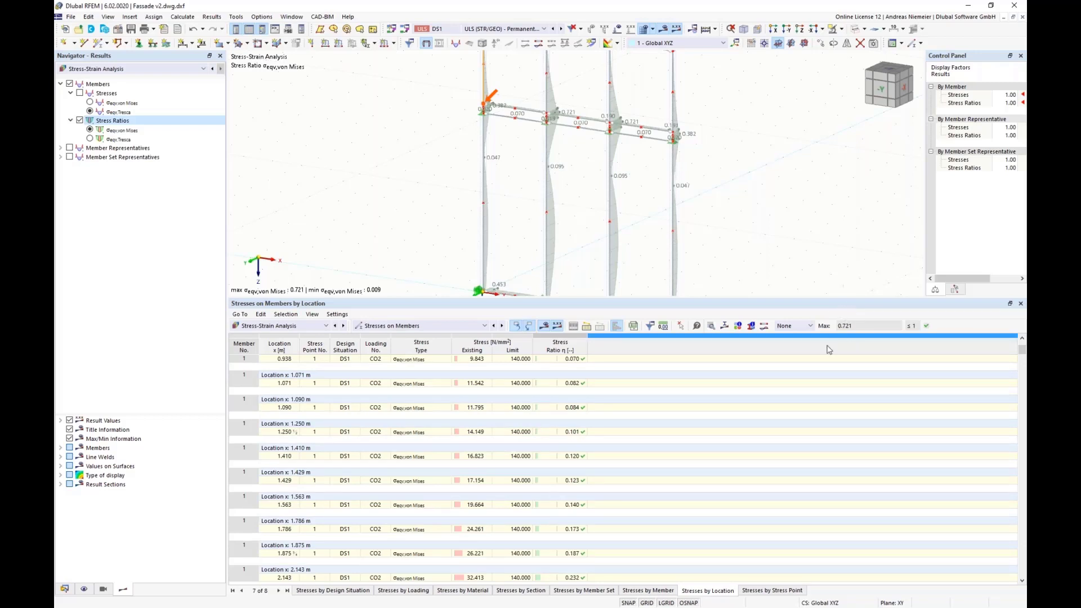
Step: List the stresses on member representatives and locate the governing stress ratio in the model
click(449, 326)
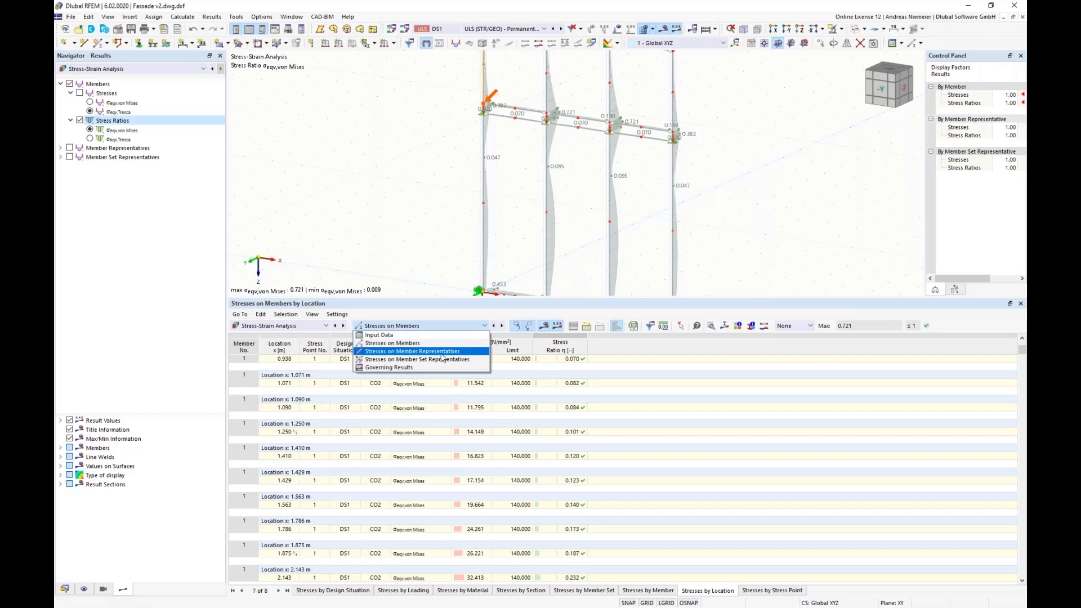
click(442, 352)
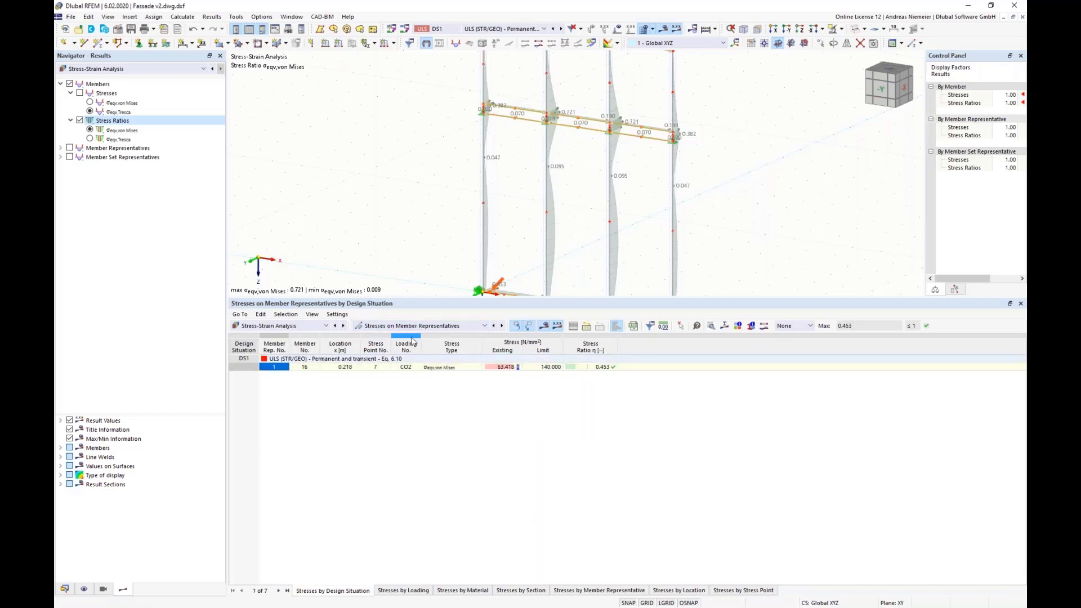
click(586, 369)
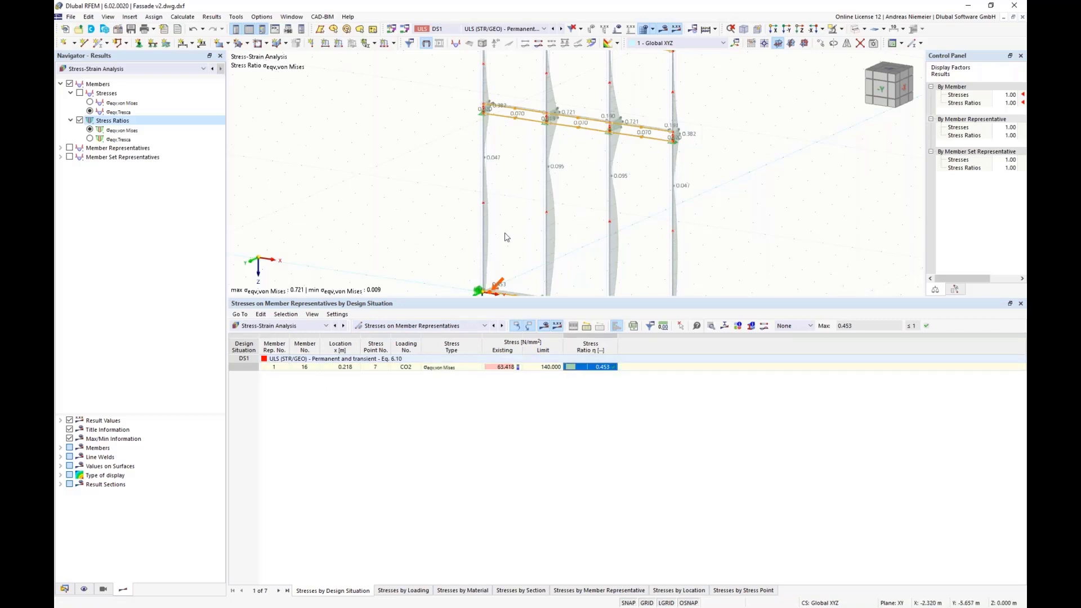
scroll(374, 245, up, 1)
middle_drag(399, 229, 419, 170)
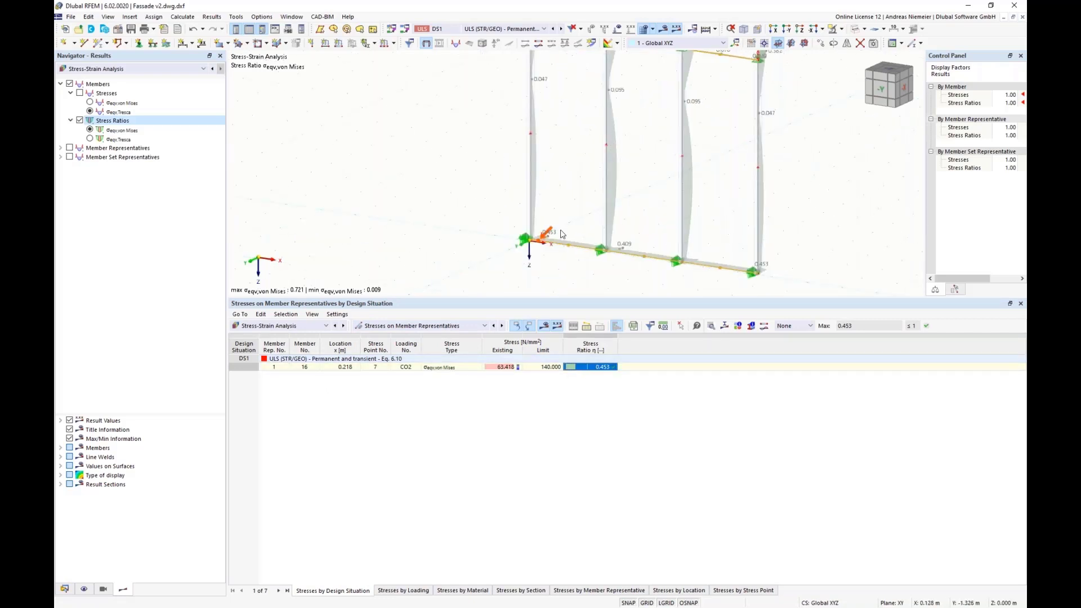
scroll(565, 231, down, 3)
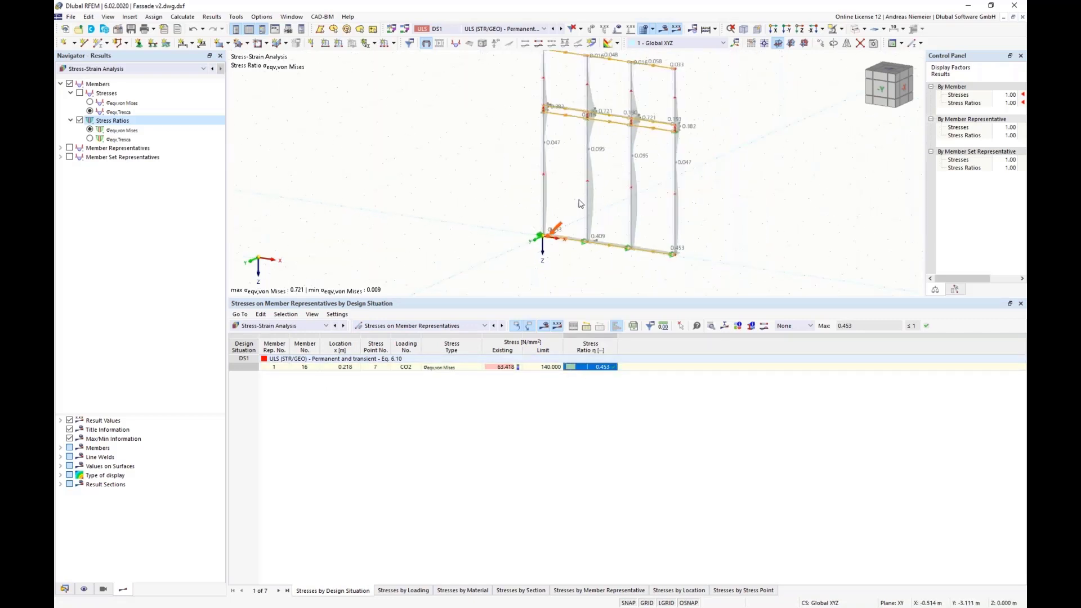
Step: List the stresses on member set representatives and reduce the results table's height to enlarge the model view
click(422, 327)
click(417, 359)
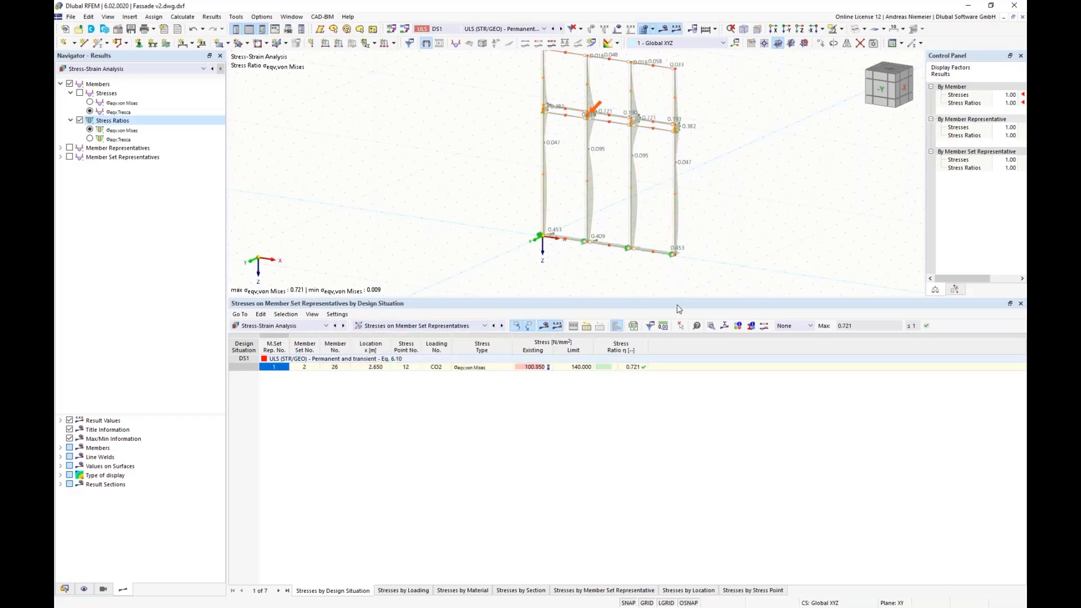
drag(476, 297, 475, 333)
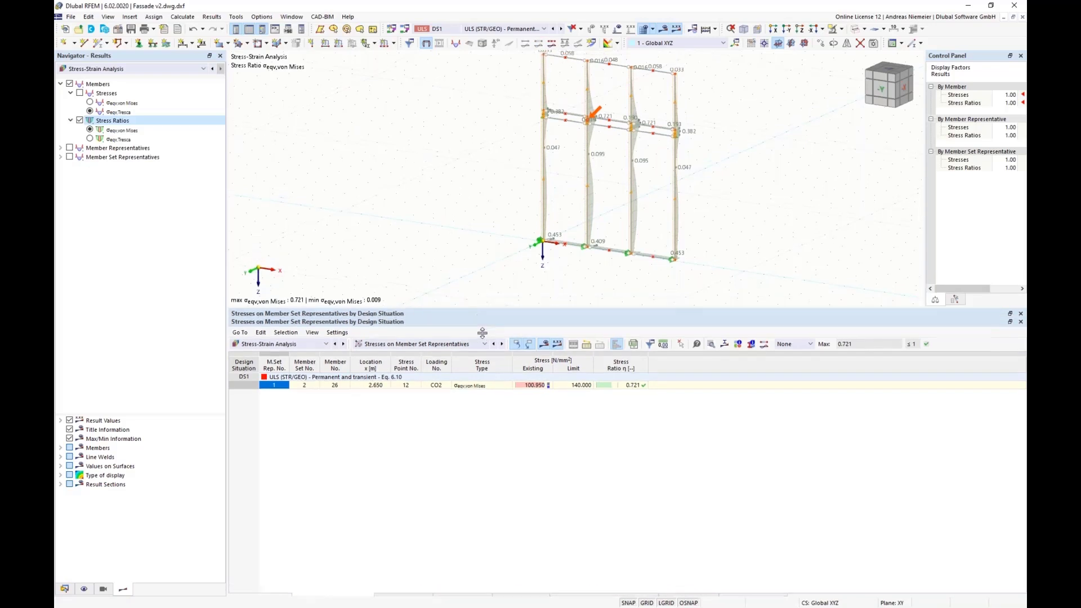
Step: Hide the member results and display the member representative results in the model
click(69, 84)
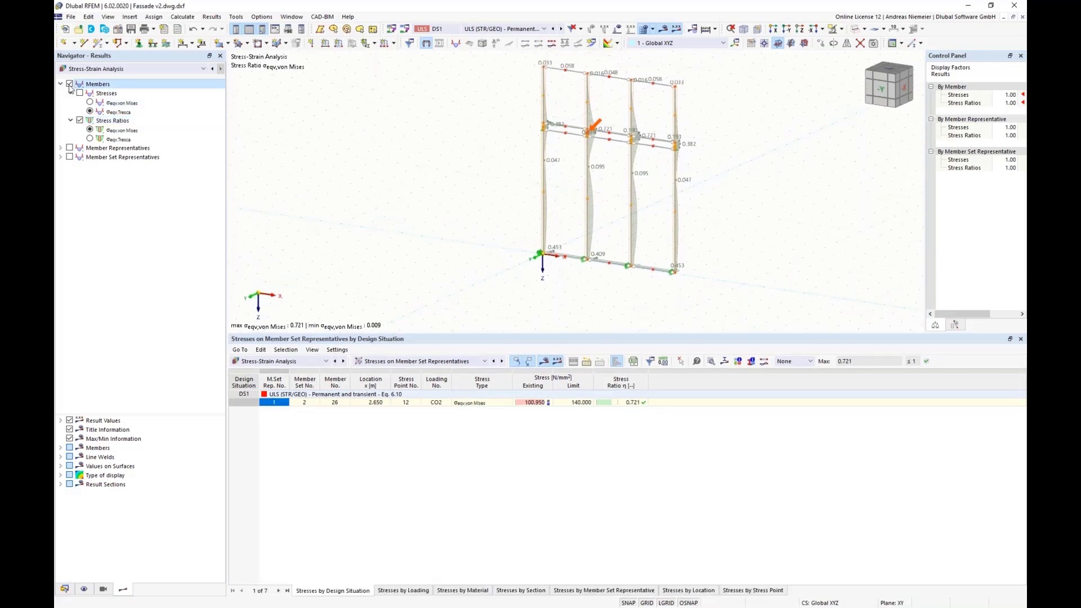
click(70, 147)
mouse_move(414, 180)
middle_down()
mouse_move(405, 186)
mouse_move(420, 180)
middle_up()
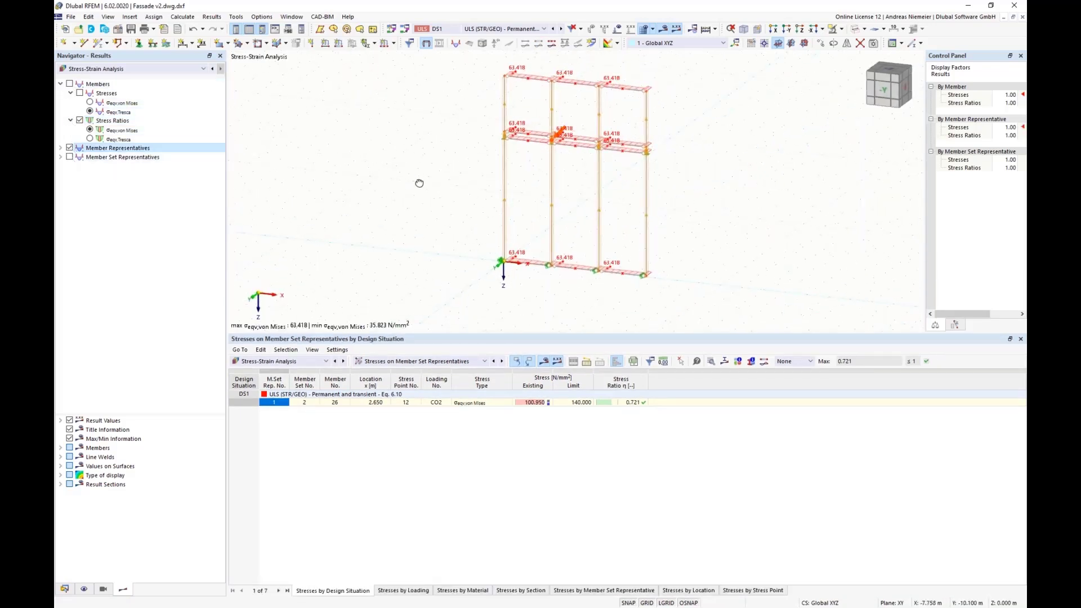
Step: Examine the representative von Mises stresses along the facade's horizontal members, especially around the middle supports
scroll(541, 141, up, 1)
scroll(541, 140, up, 2)
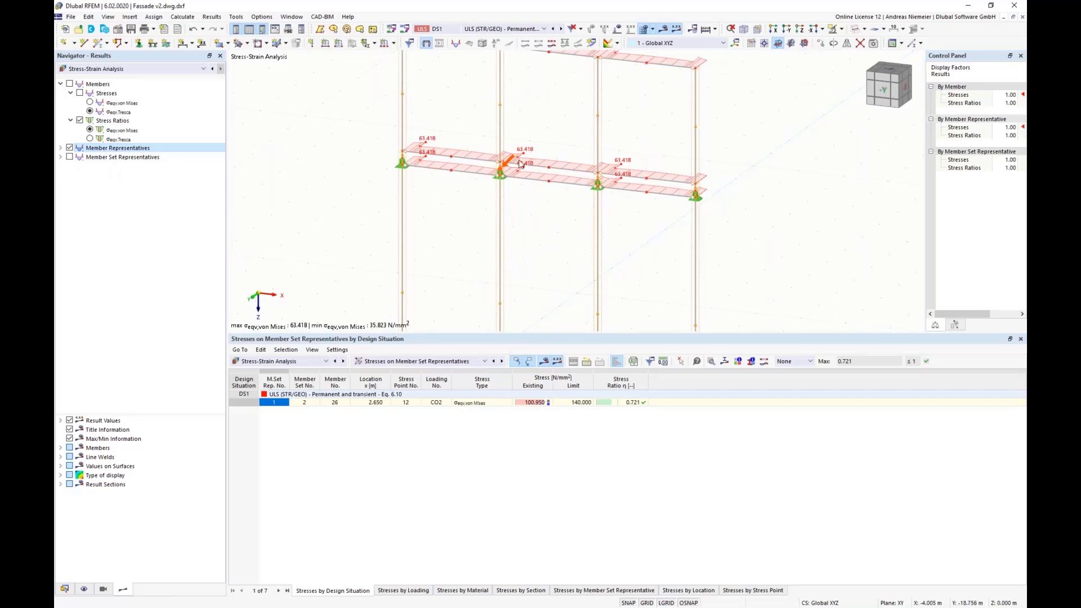
scroll(467, 222, up, 2)
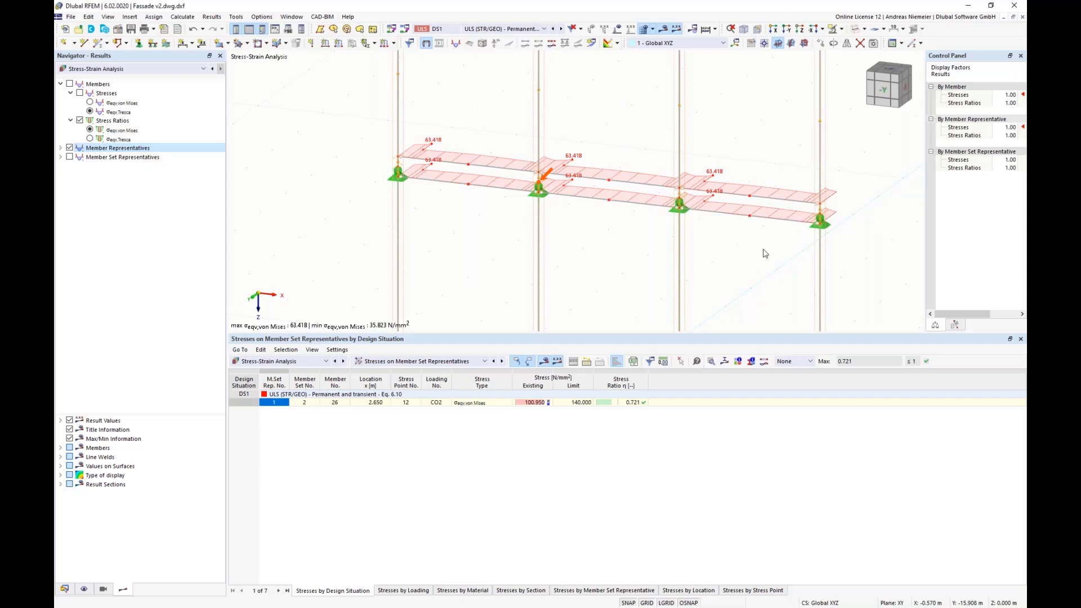
scroll(533, 207, down, 6)
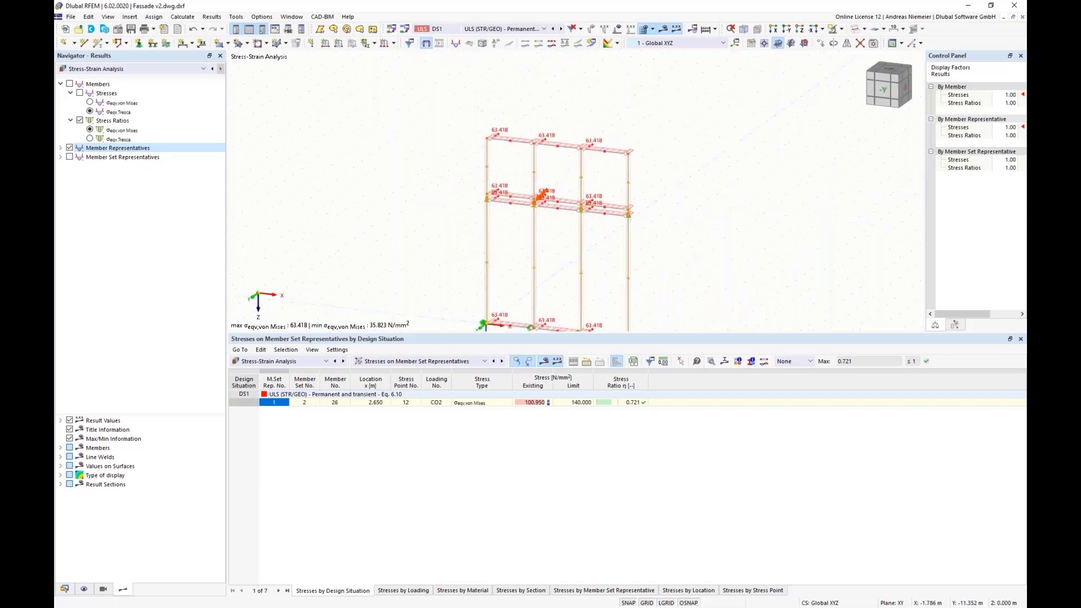
mouse_move(542, 209)
middle_down()
mouse_move(541, 188)
mouse_move(530, 225)
middle_up()
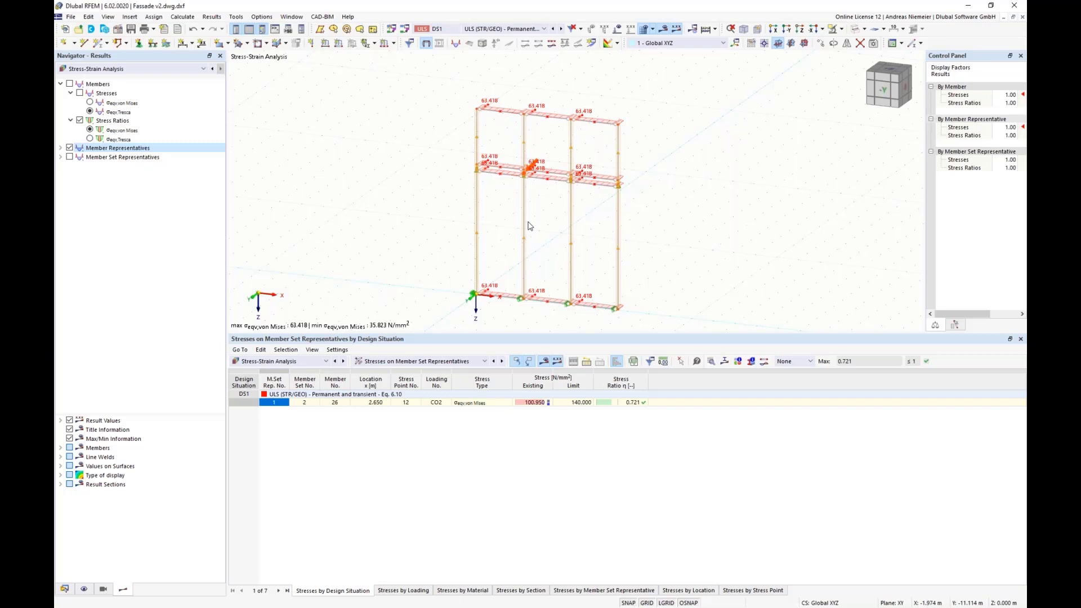
scroll(552, 200, up, 3)
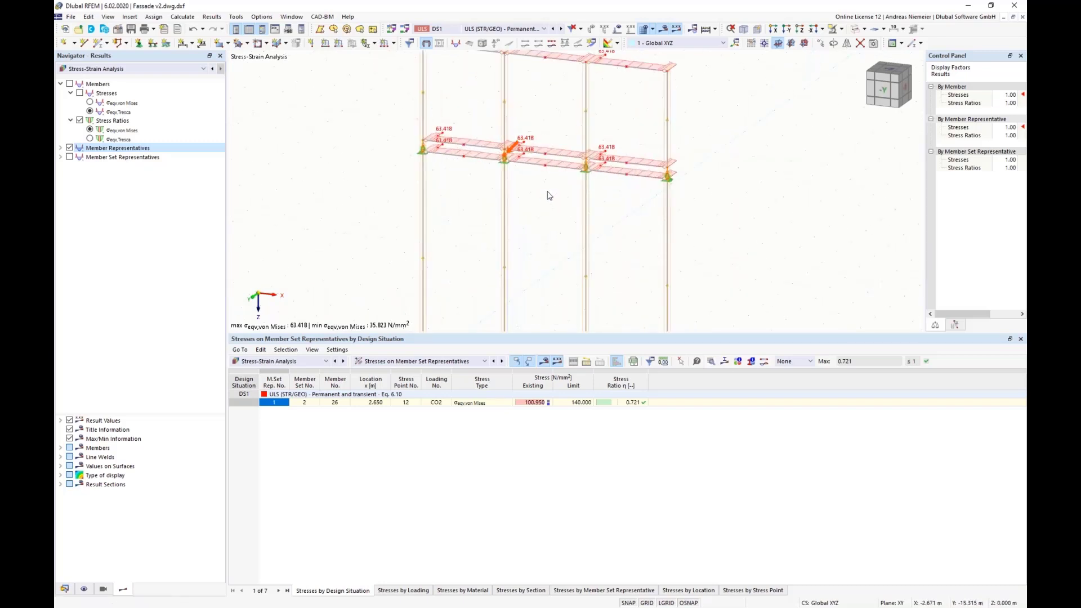
scroll(546, 195, up, 1)
middle_drag(544, 206, 547, 245)
scroll(505, 187, up, 5)
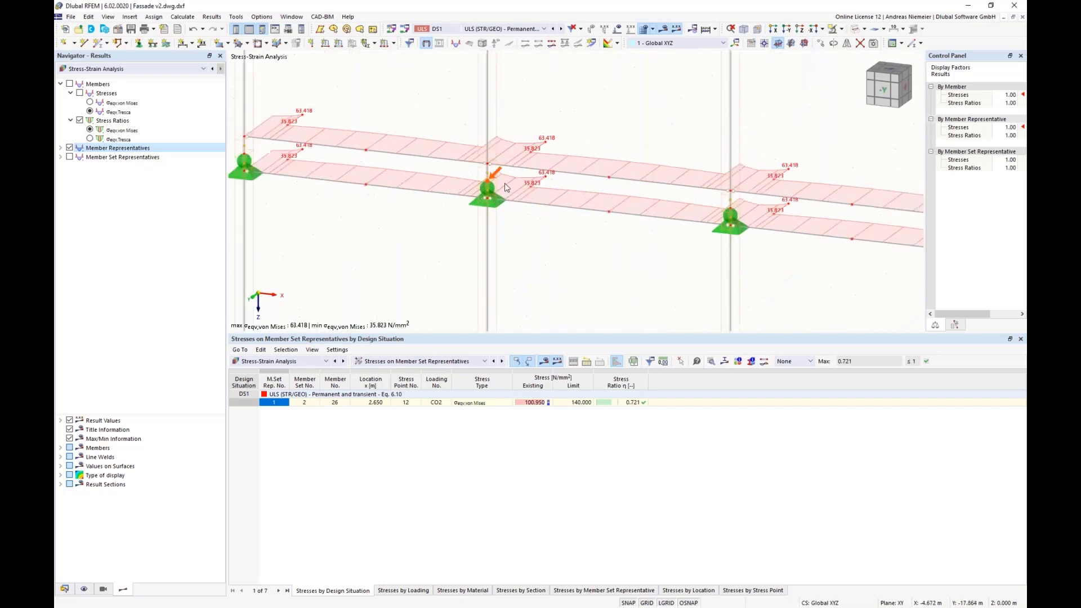
Step: Switch to the static analysis results and display the support reactions without the global deformations
click(146, 69)
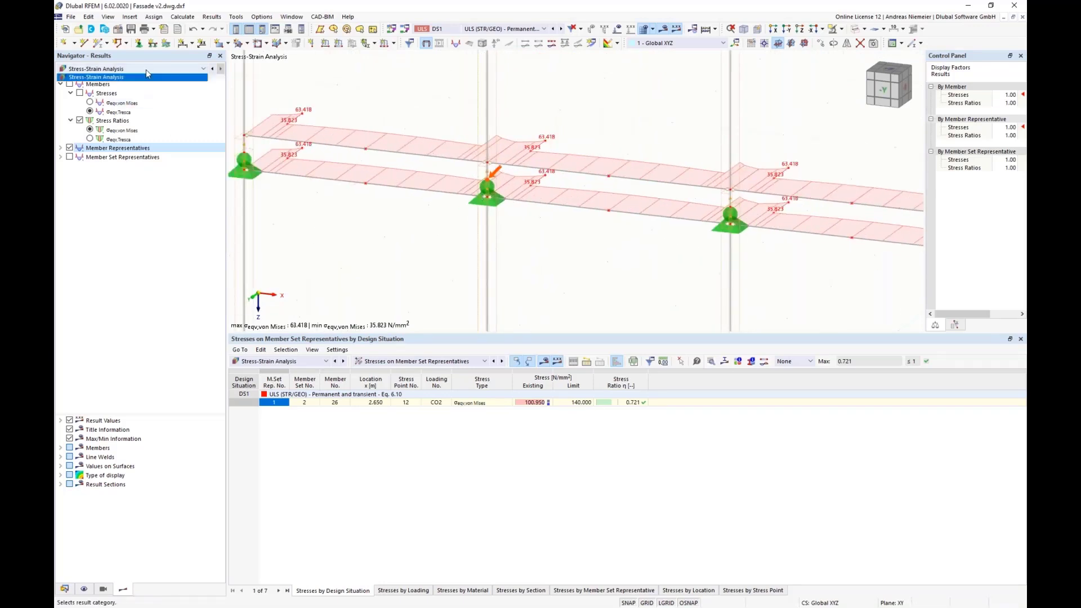
click(136, 86)
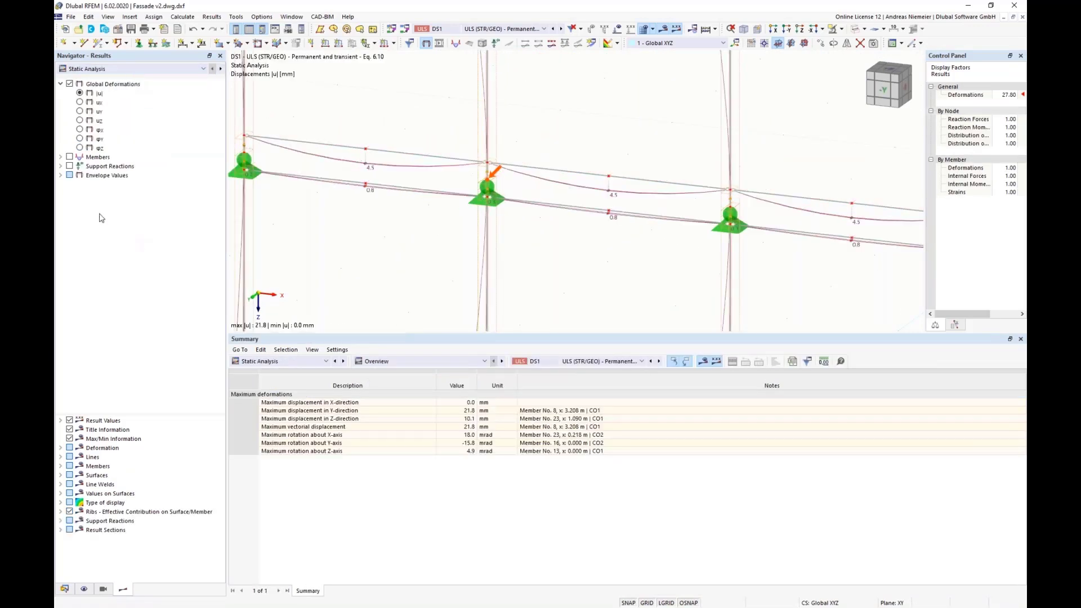
click(69, 166)
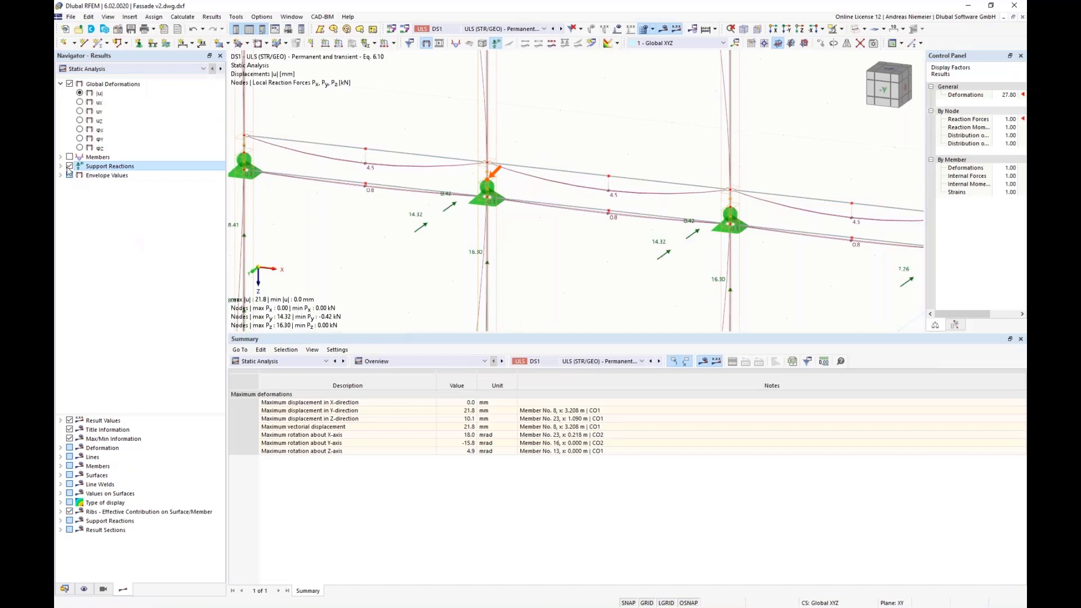
click(69, 84)
scroll(422, 147, down, 5)
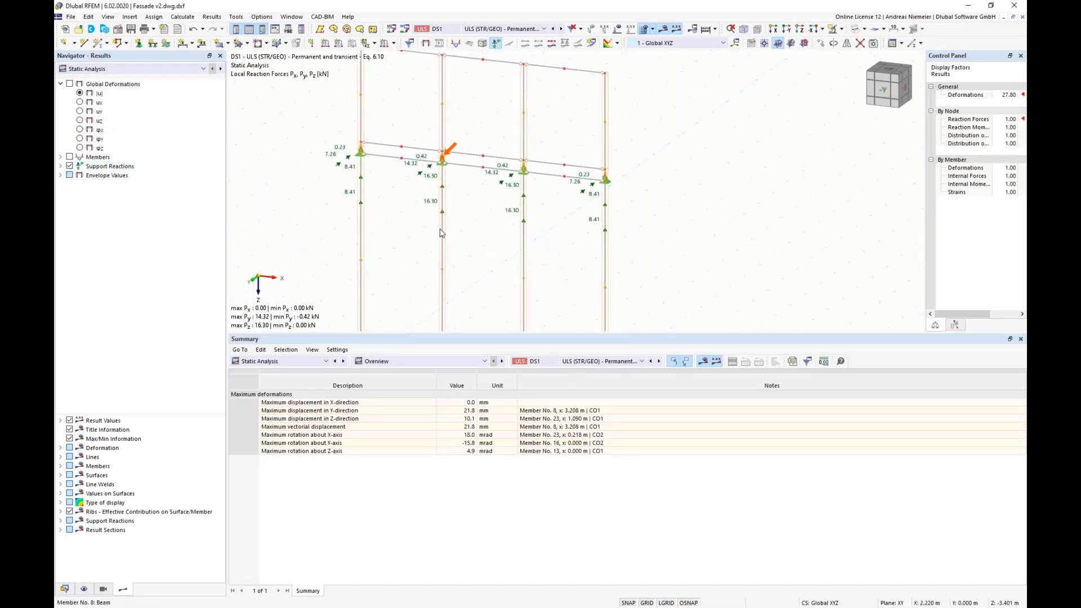
scroll(431, 168, up, 2)
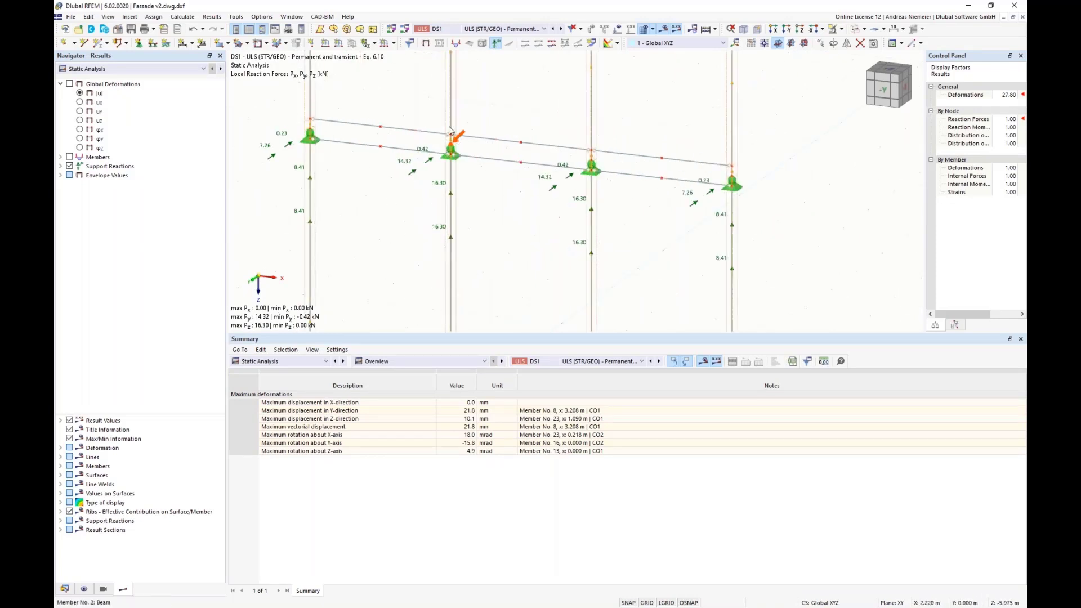
Step: Examine the support reaction forces at the facade's second support from close up
scroll(450, 130, up, 2)
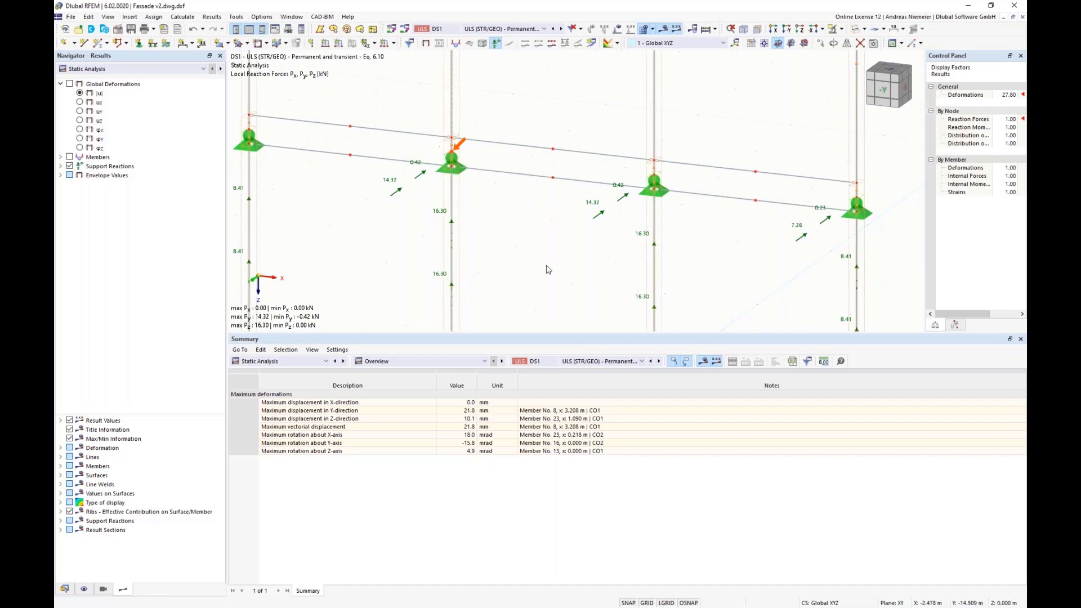
scroll(462, 188, up, 3)
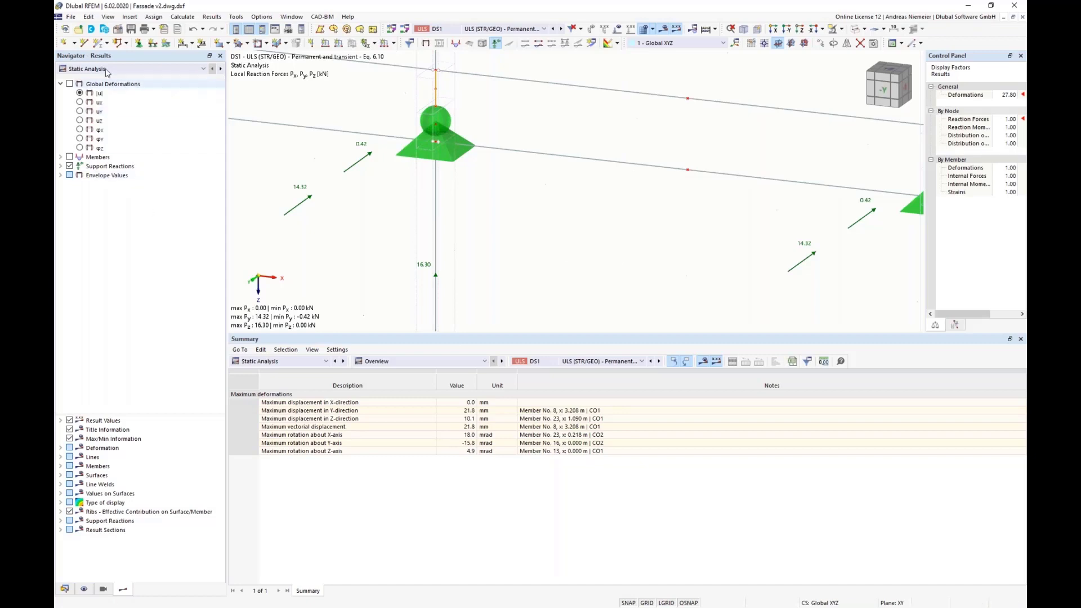
Step: Create a blank 3D model named KS in the PPO project with the Stress-Strain Analysis add-on activated
click(70, 17)
click(87, 28)
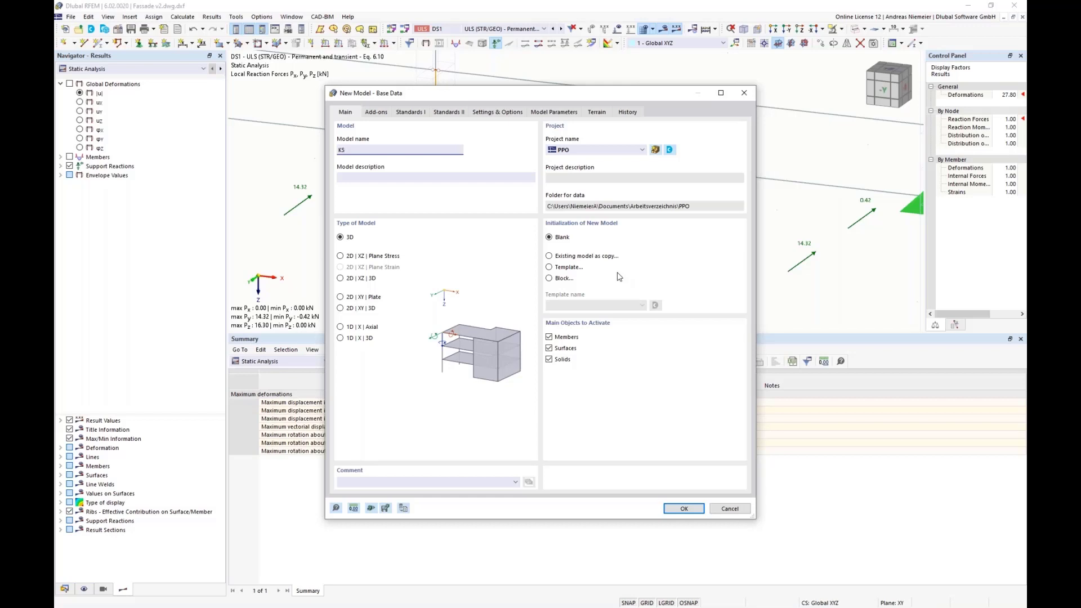
click(377, 112)
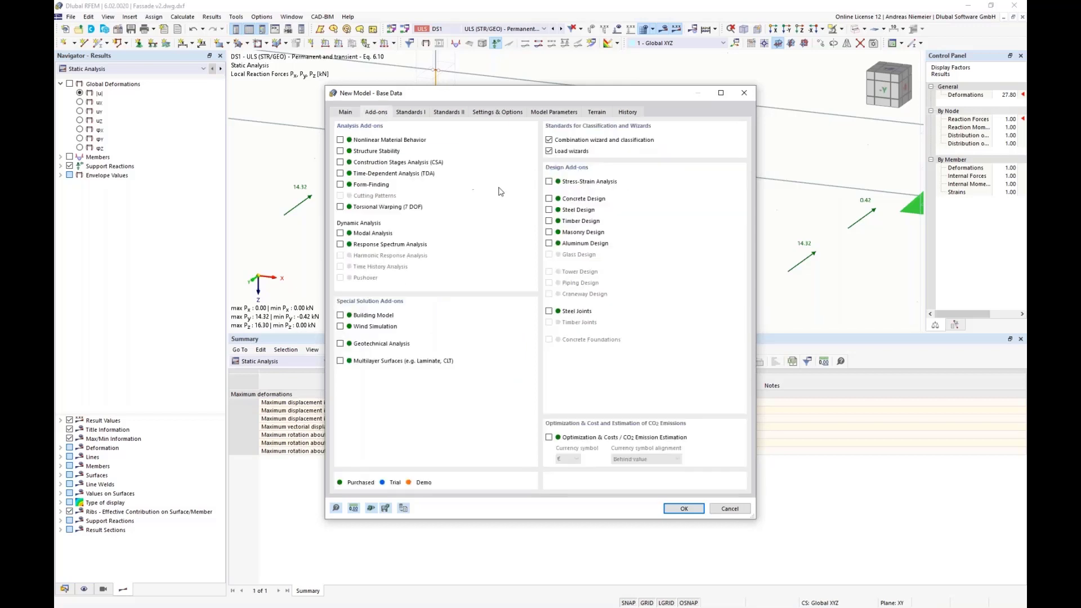
click(549, 181)
click(684, 508)
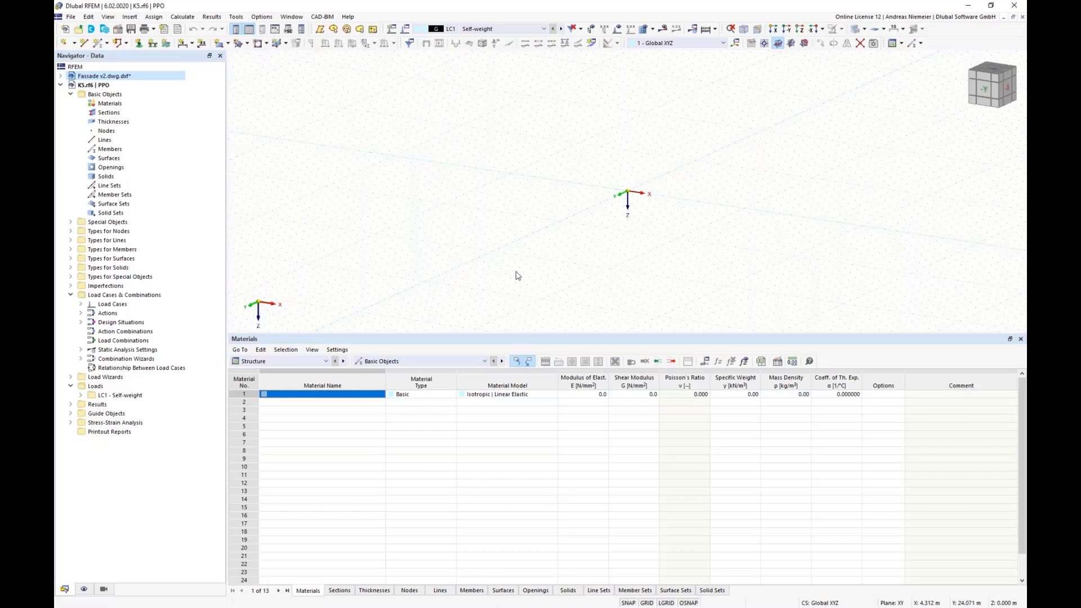
Step: Paste the copied aluminum member into the new model with a displacement vector of 0 in X, Y and Z
key(ctrl+v)
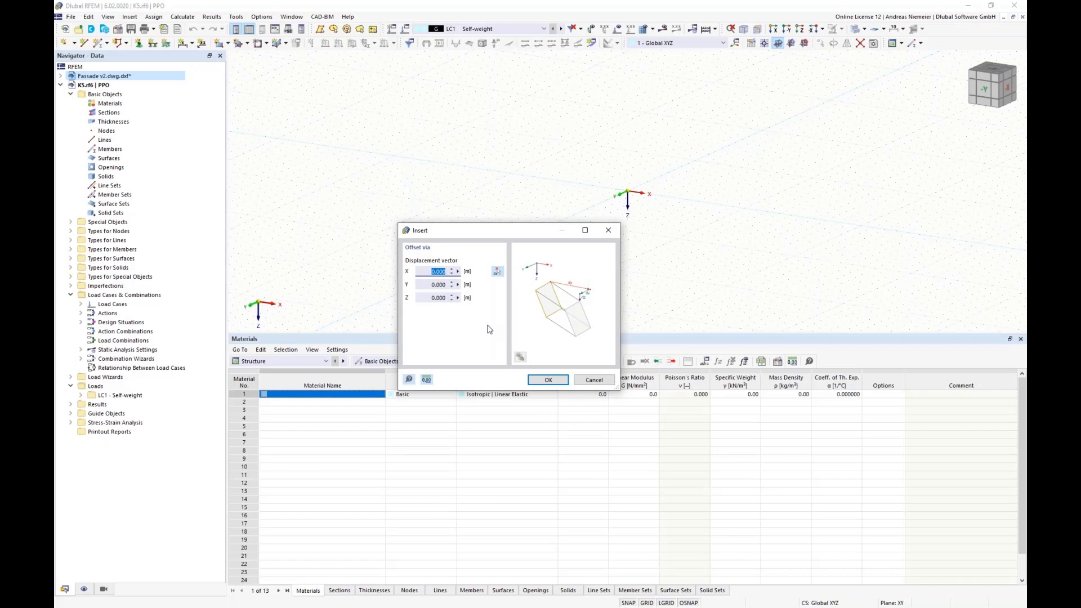
click(549, 380)
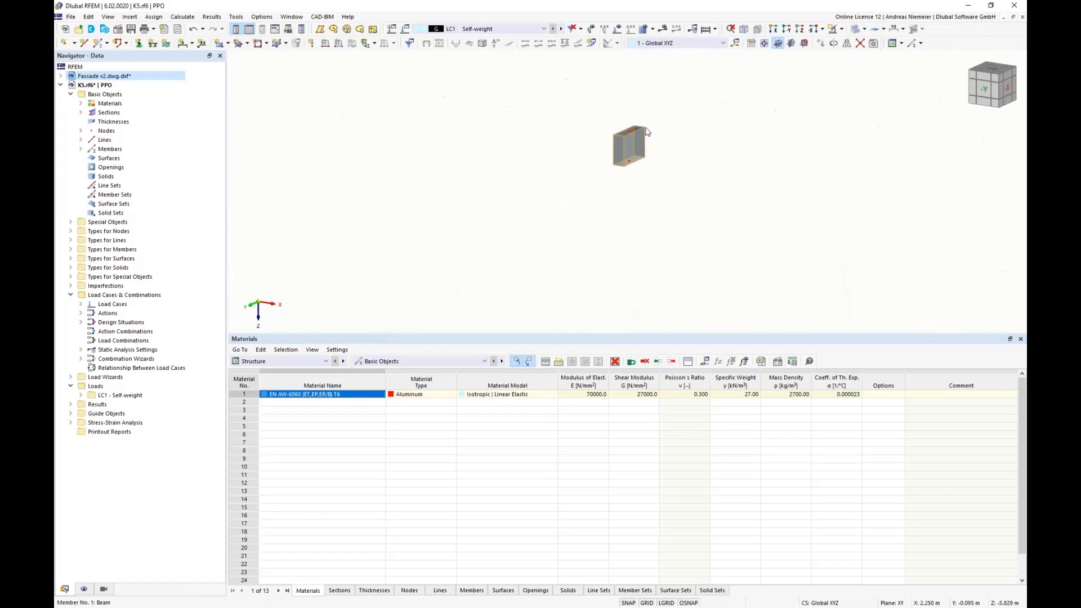
scroll(645, 128, up, 3)
scroll(767, 210, up, 1)
middle_drag(732, 211, 670, 181)
scroll(667, 169, up, 1)
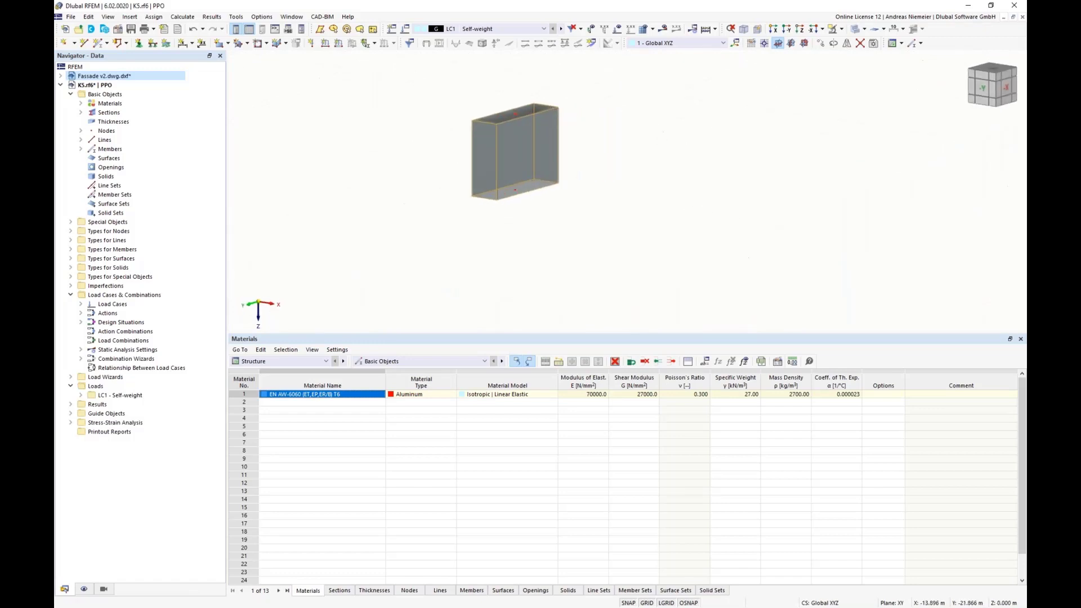
middle_drag(632, 139, 672, 189)
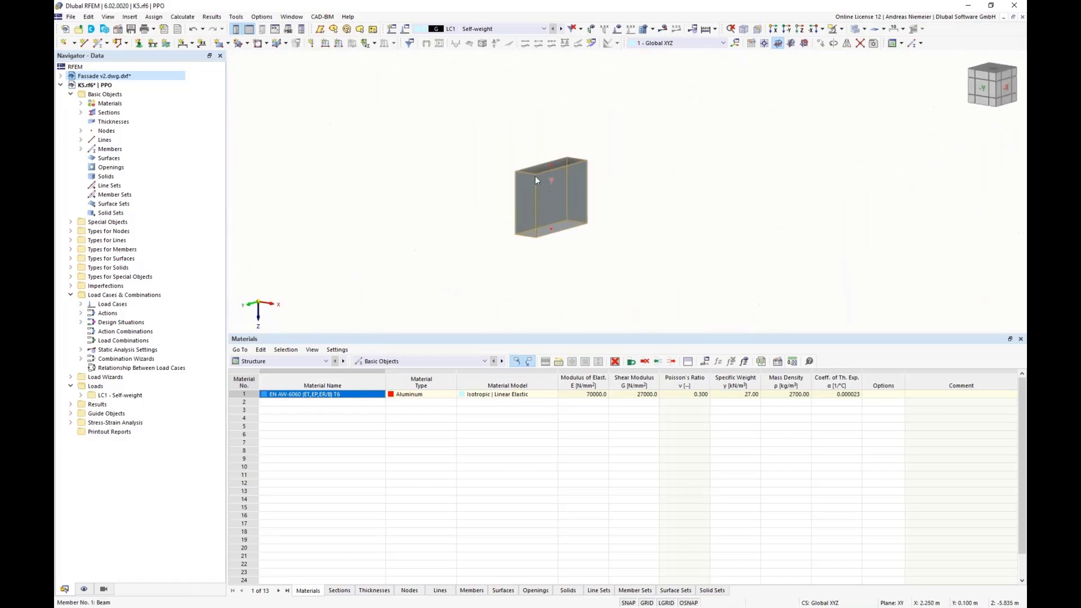
Step: Display the model in wireframe mode and generate surfaces from the vertical member
click(871, 33)
click(873, 41)
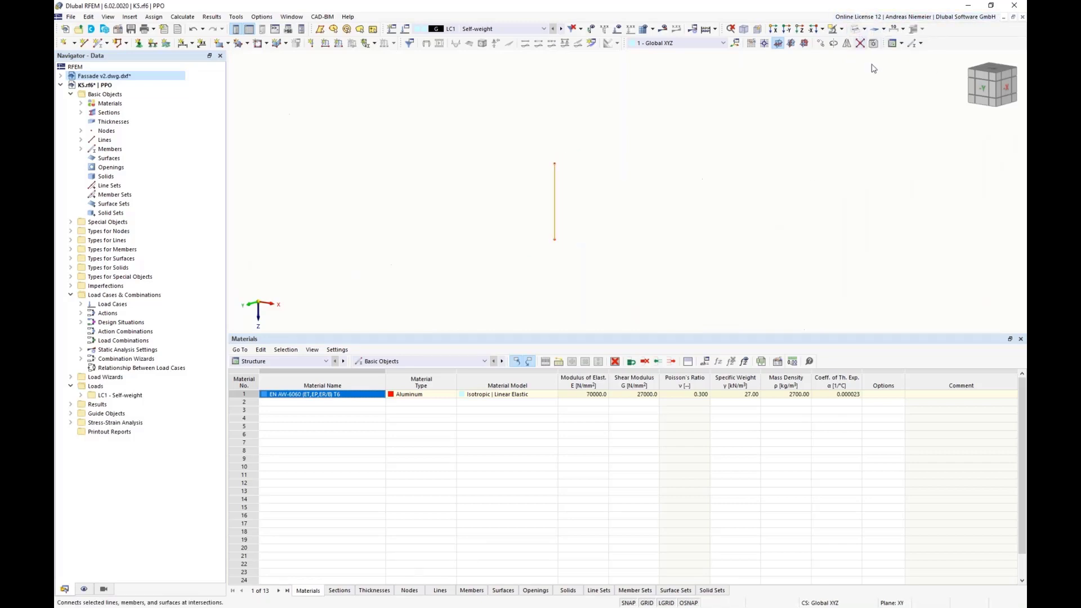
click(609, 233)
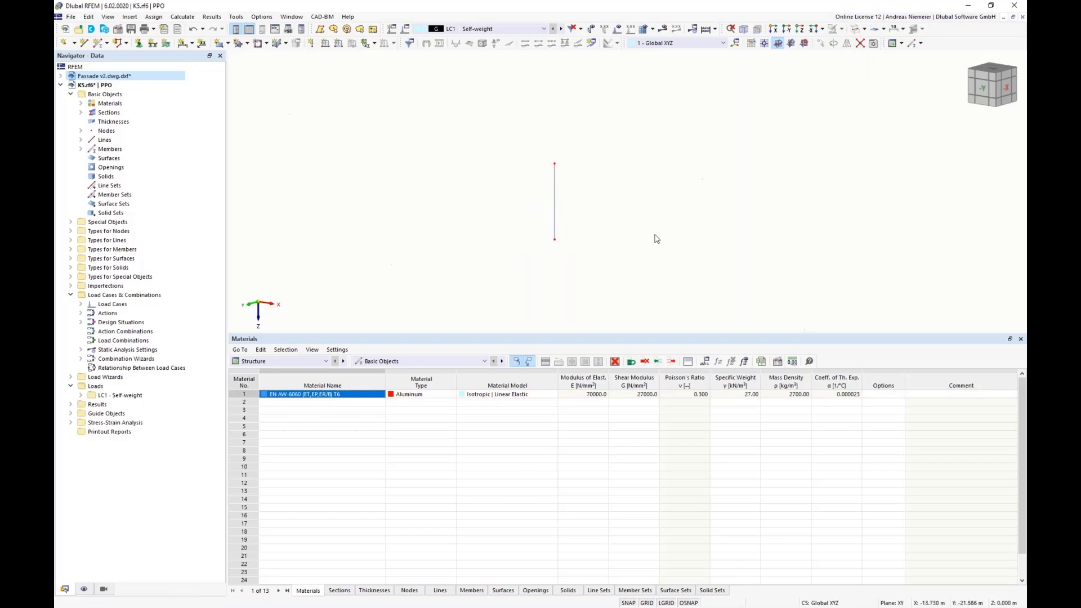
right_click(555, 207)
mouse_move(598, 239)
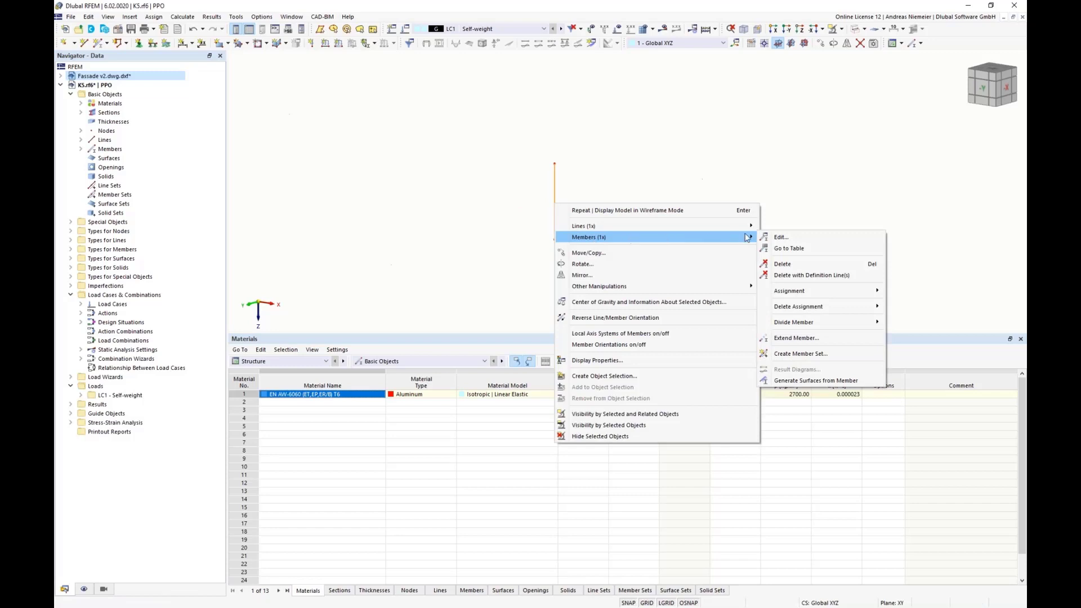
click(803, 381)
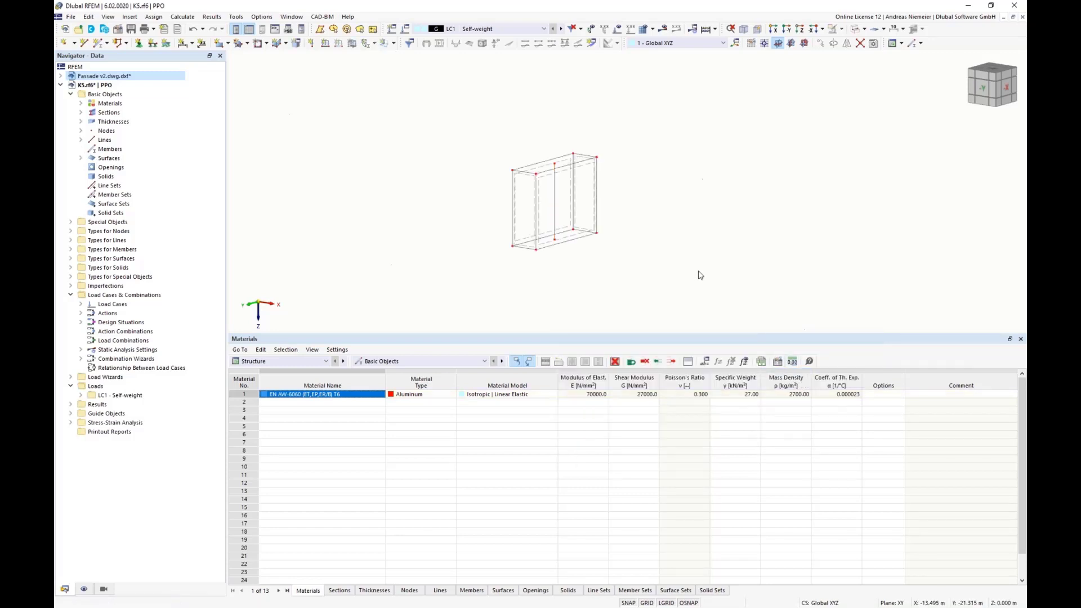
Step: Delete the generated surfaces, their upper and vertical lines and the member, keeping only the rectangular outline at the base
scroll(535, 170, up, 2)
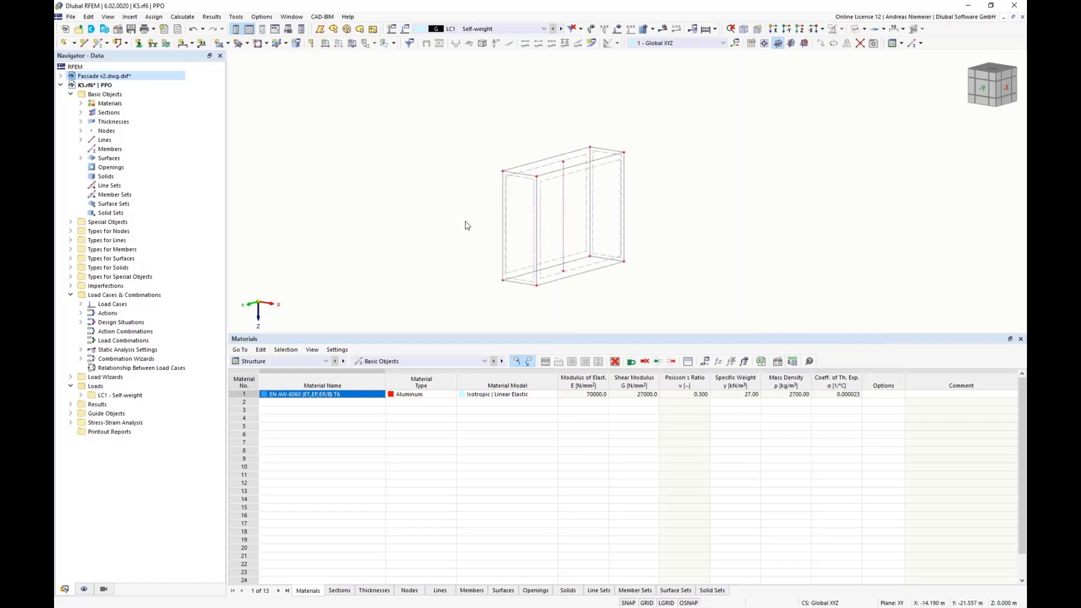
mouse_move(466, 225)
ctrl+middle_down()
mouse_move(641, 221)
mouse_move(460, 212)
ctrl+middle_up()
mouse_move(460, 212)
right_down()
mouse_move(504, 231)
mouse_move(454, 214)
right_up()
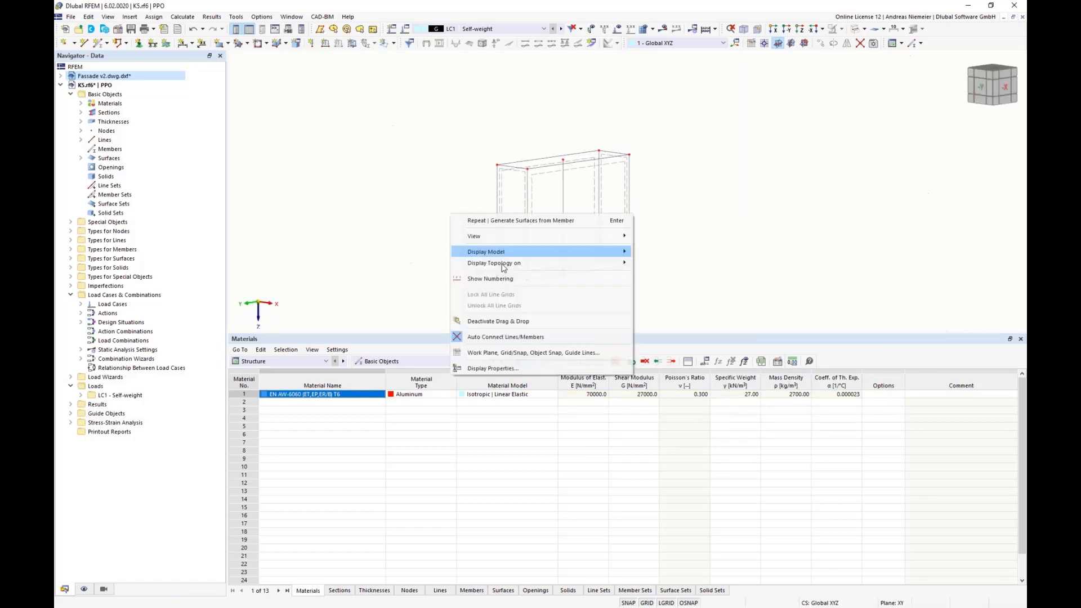
click(734, 223)
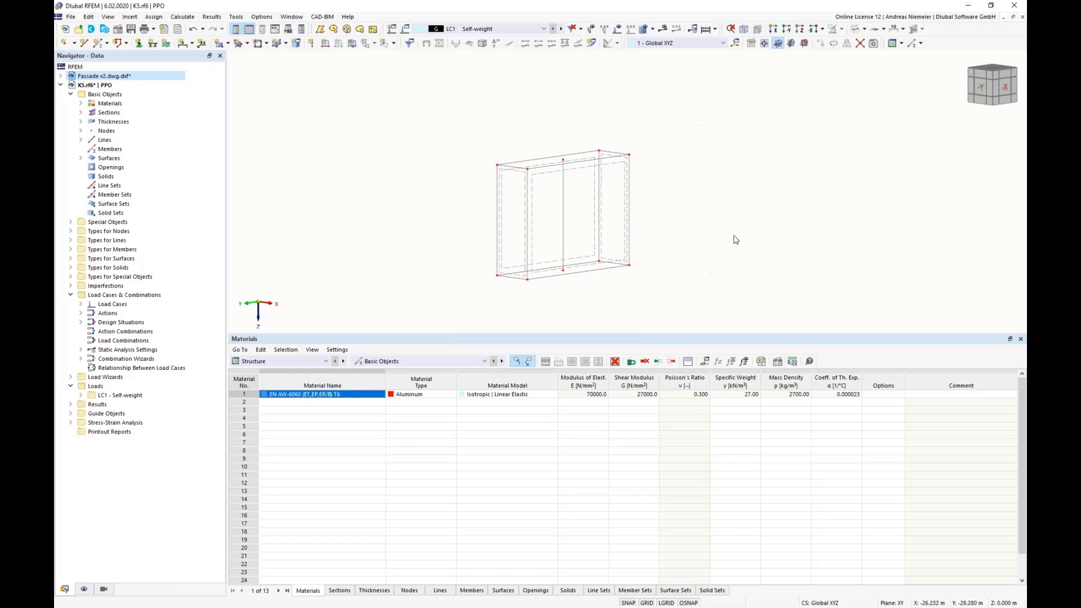
drag(687, 205, 411, 82)
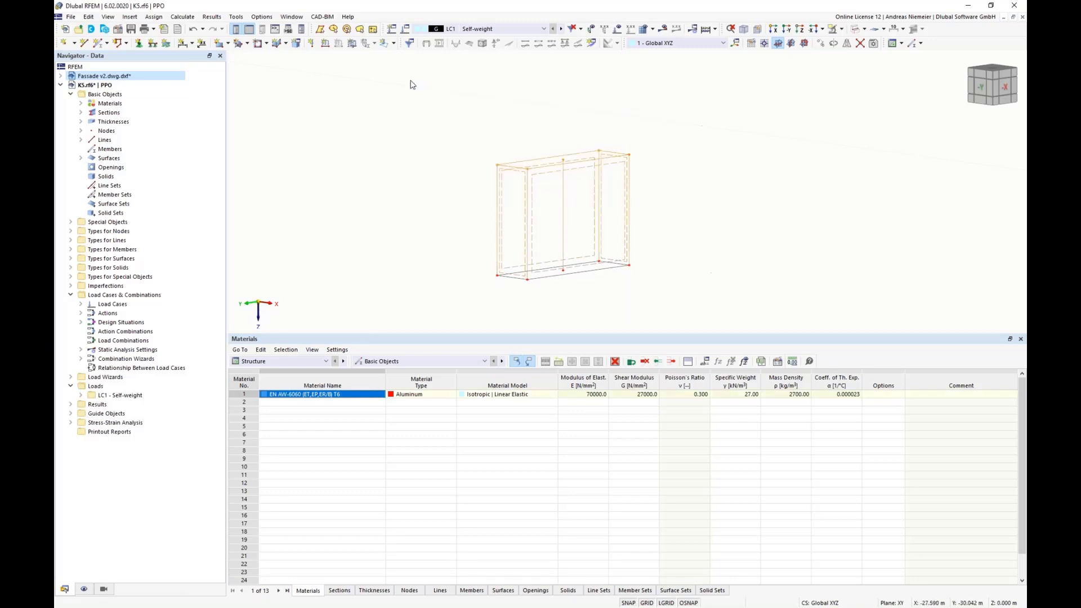
key(Delete)
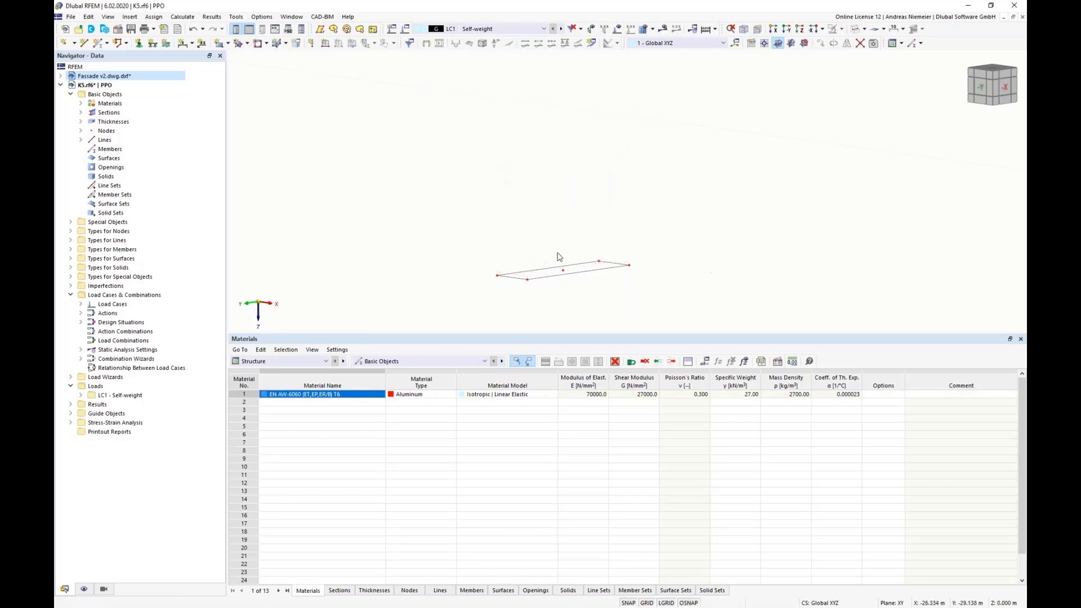
Step: Show the rectangular outline in plan along the Z-axis and hide the data tables
click(804, 45)
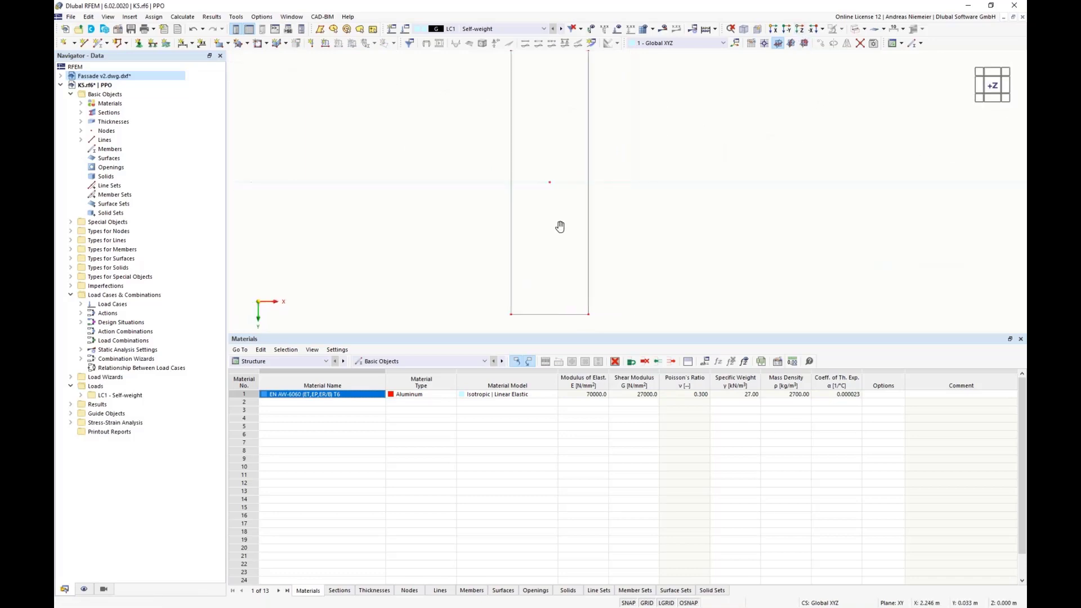
click(249, 30)
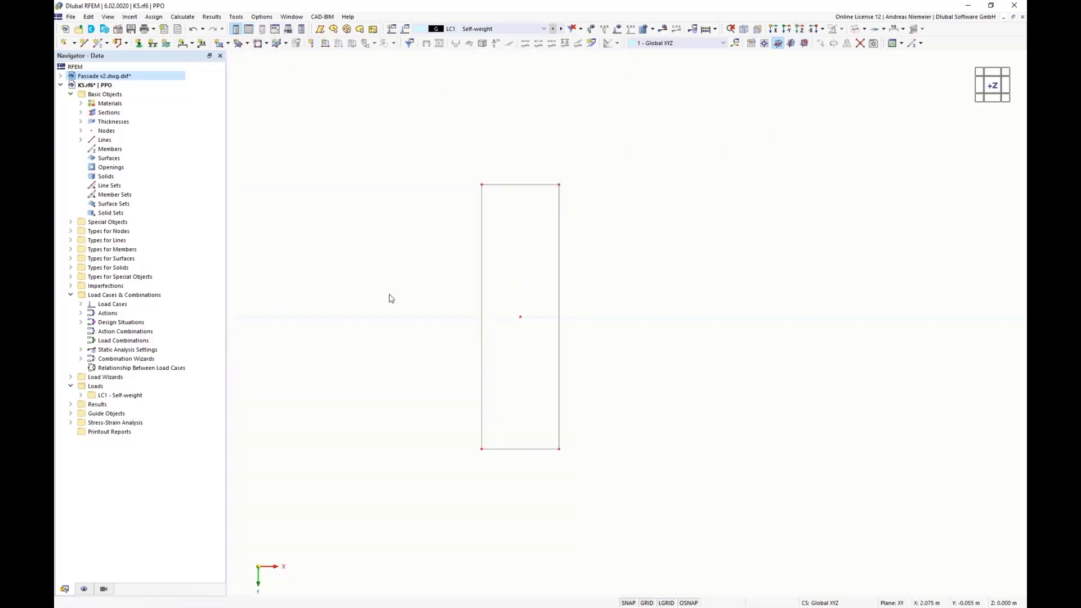
scroll(681, 309, up, 1)
middle_drag(681, 310, 699, 325)
scroll(692, 321, down, 1)
scroll(676, 438, up, 1)
middle_drag(672, 438, 628, 438)
scroll(628, 438, down, 1)
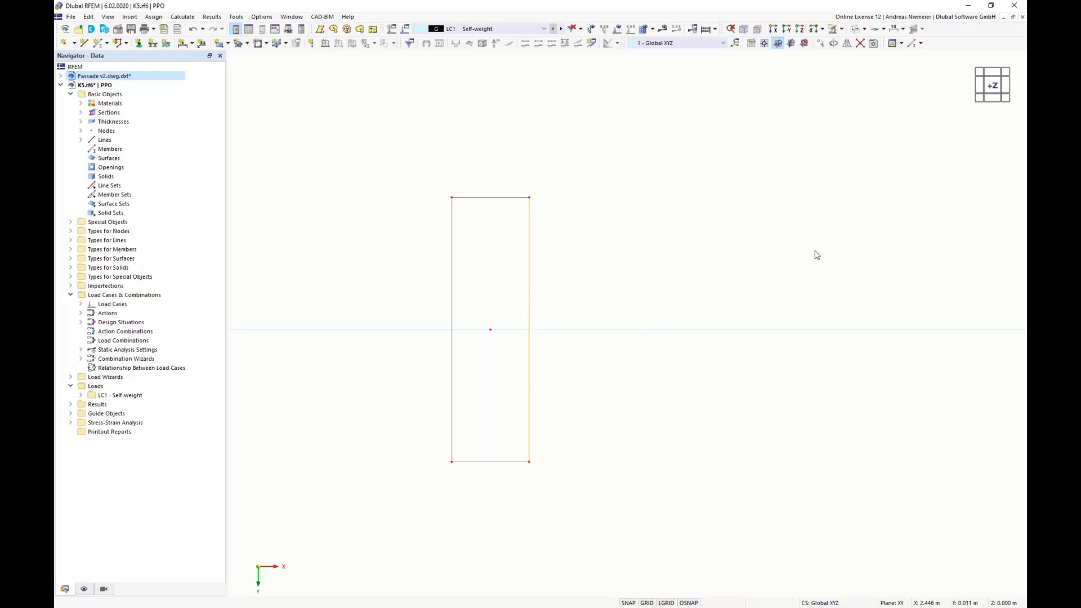
Step: Prepare a copy of the rectangle's right long edge and set the model's length unit to mm
click(821, 43)
drag(554, 171, 780, 201)
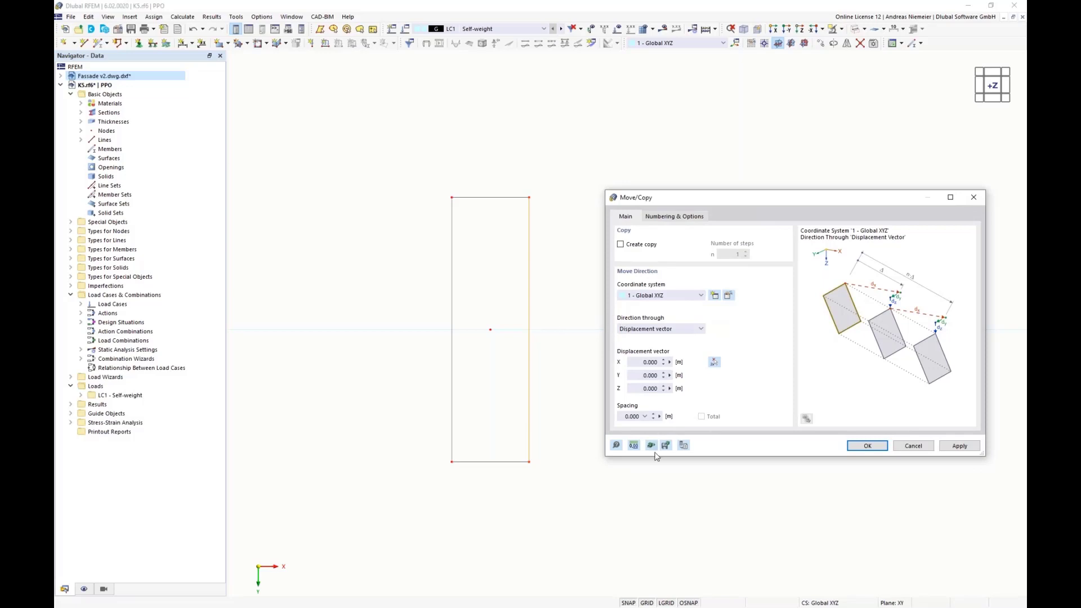
click(627, 245)
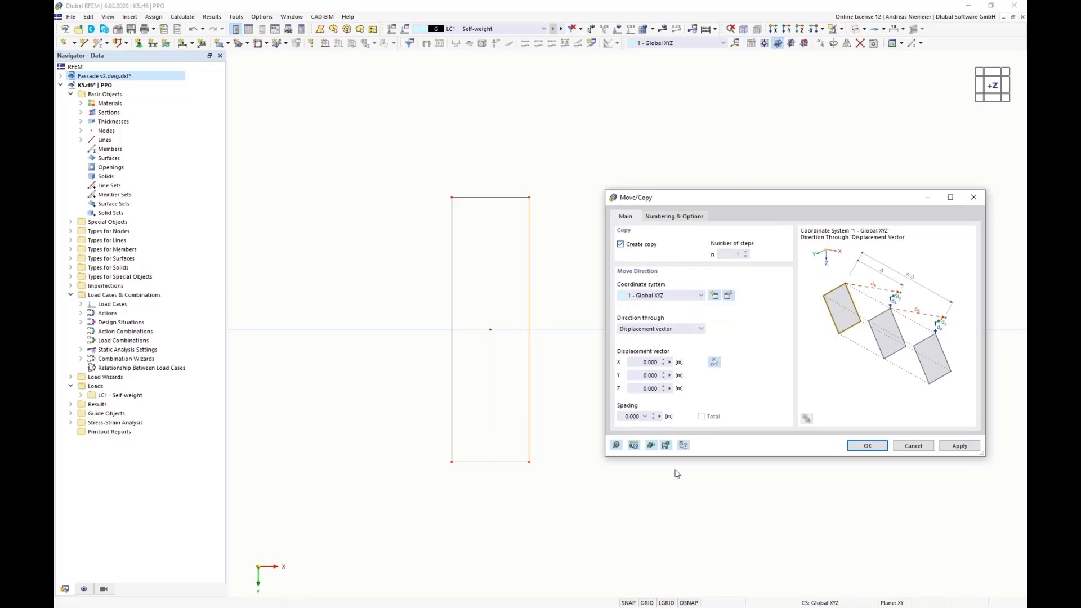
click(634, 445)
click(899, 202)
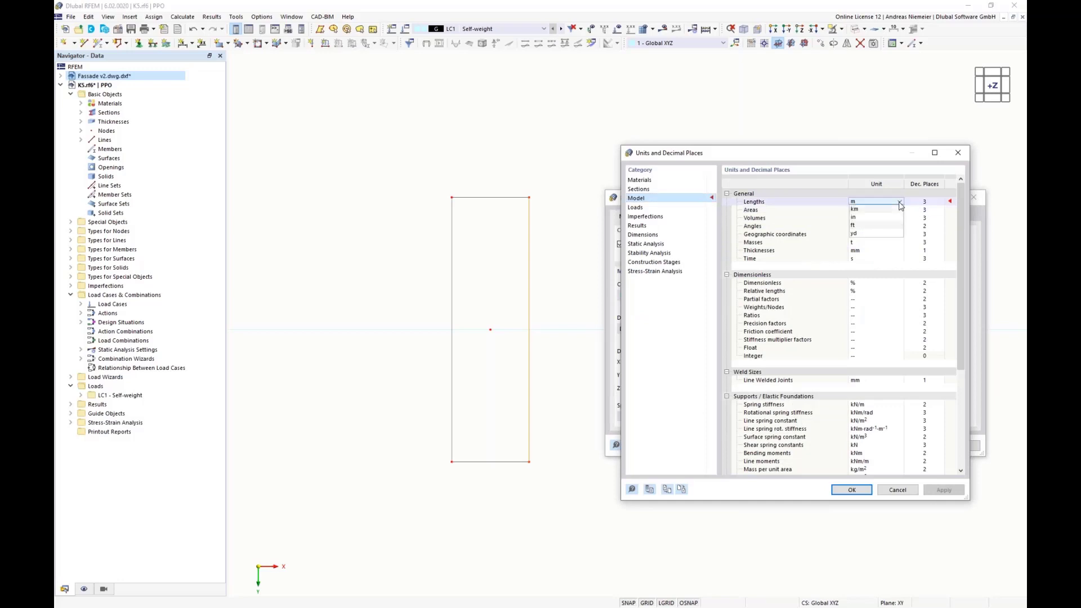
click(882, 217)
click(852, 490)
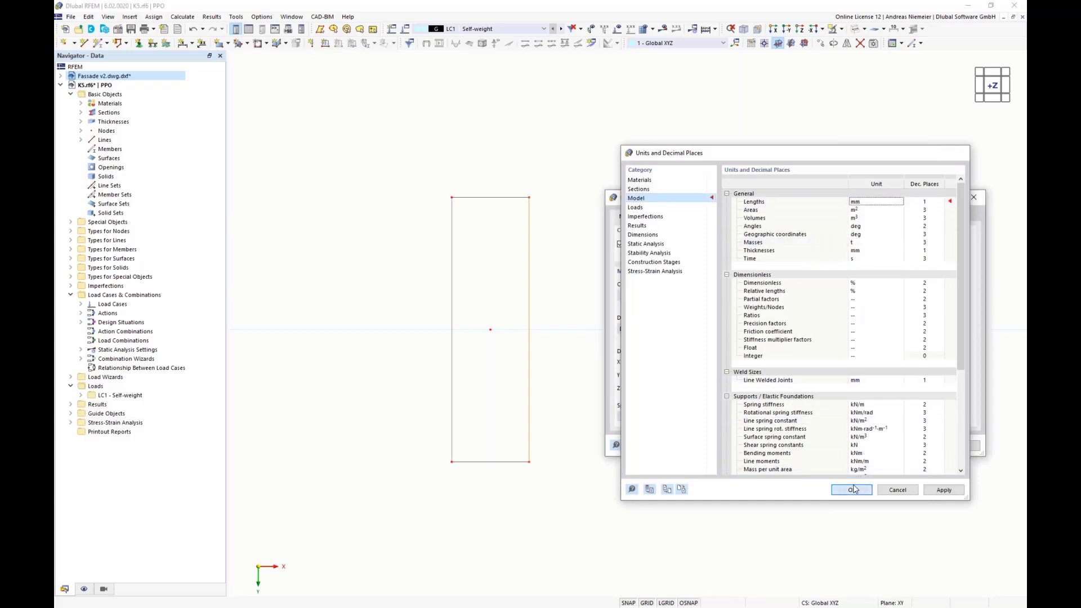
Step: Copy the right long edge 6.5 mm (1.5+5) outward in X and duplicate the edge at the same offset outside the left edge
click(638, 361)
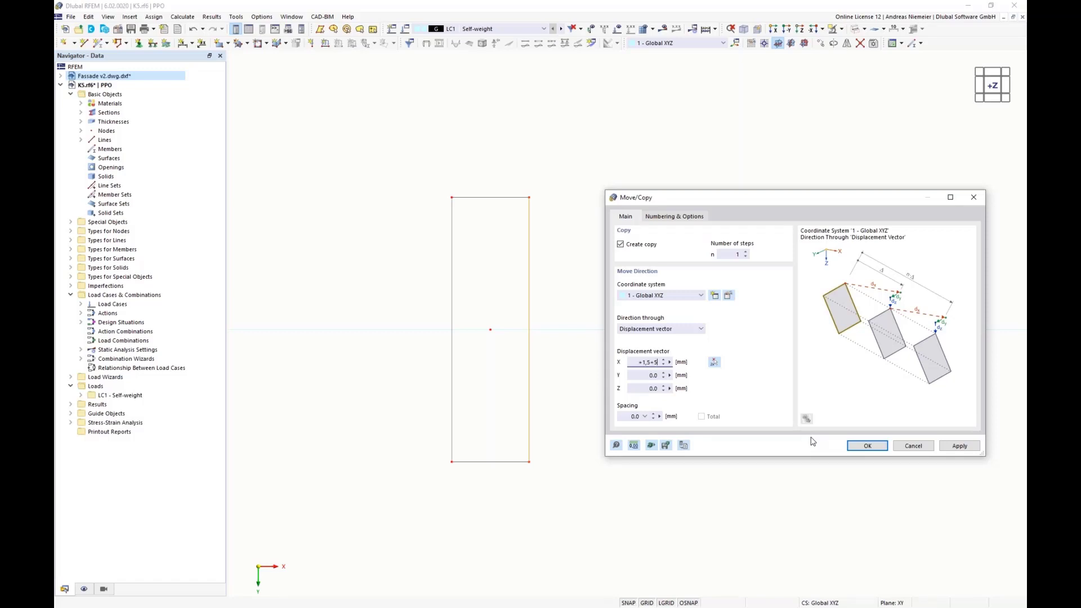
click(655, 374)
click(866, 446)
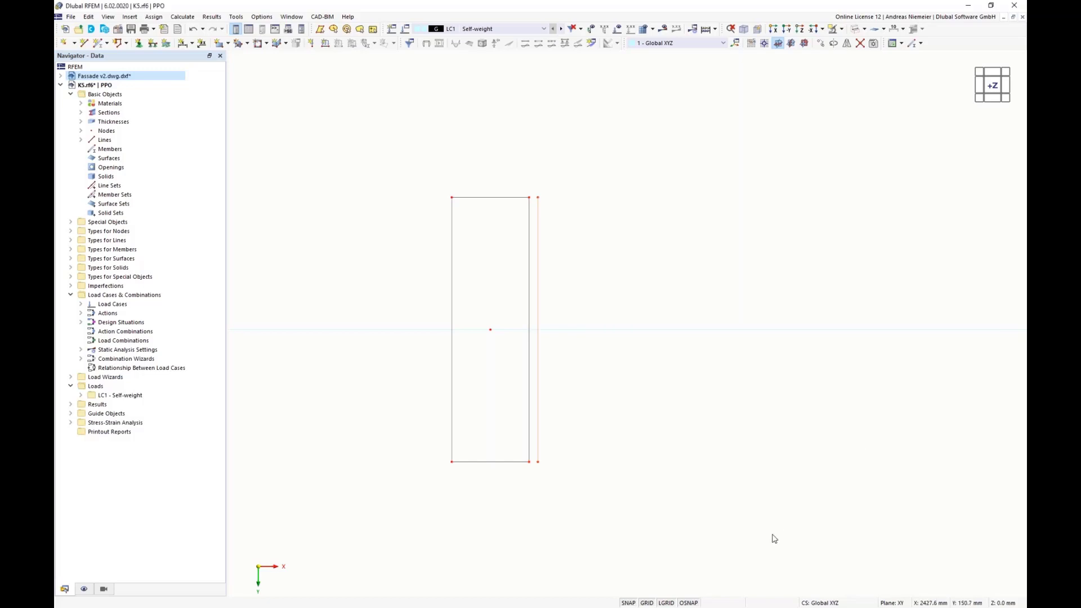
click(530, 343)
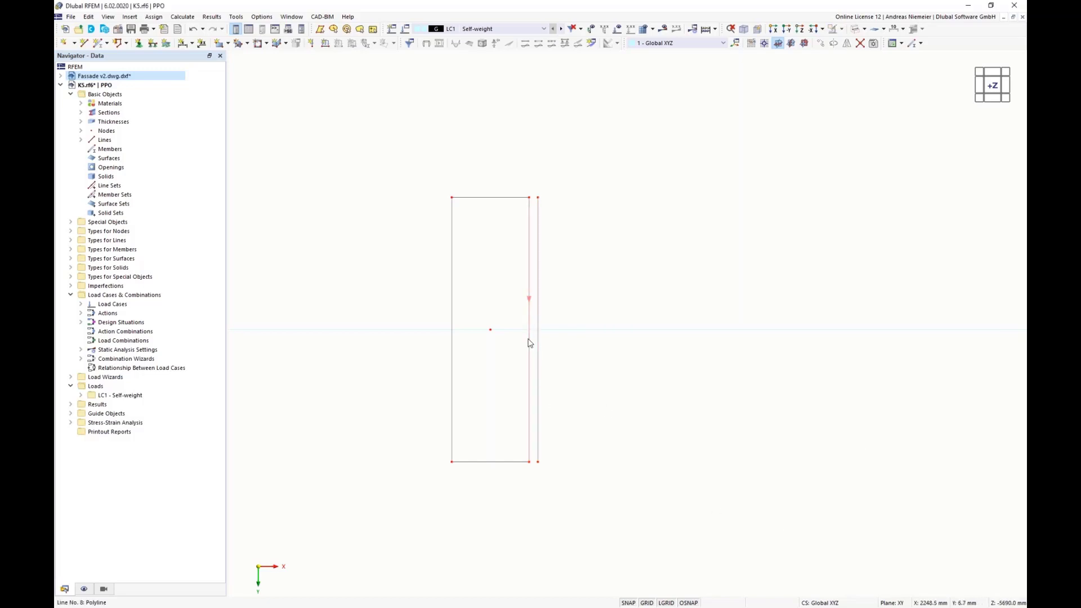
drag(539, 200, 453, 201)
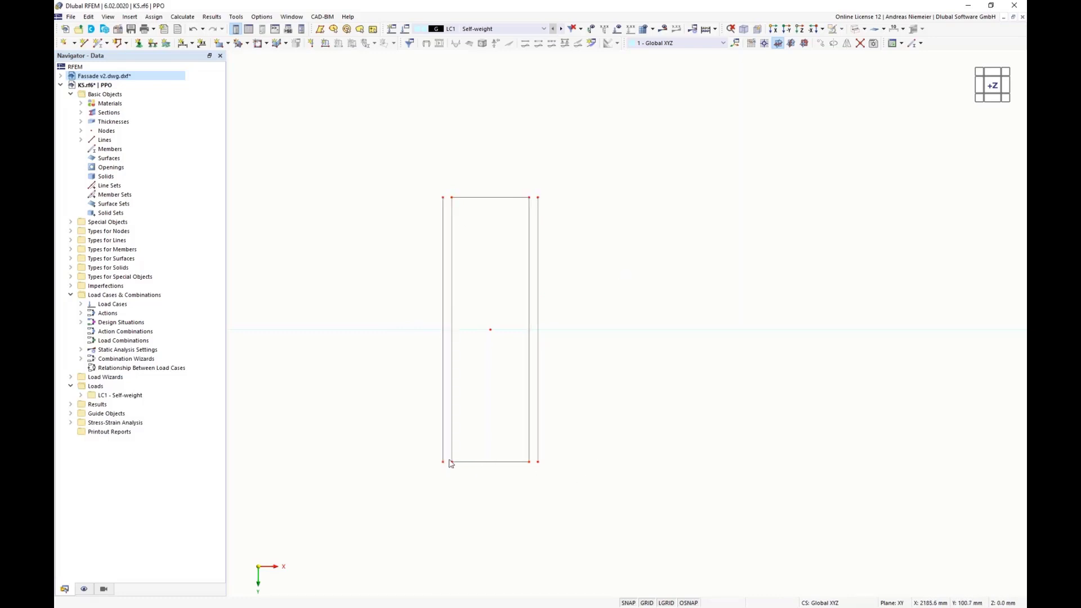
Step: Move the lower end nodes of both offset lines by -30 mm in Y without creating a copy
click(539, 219)
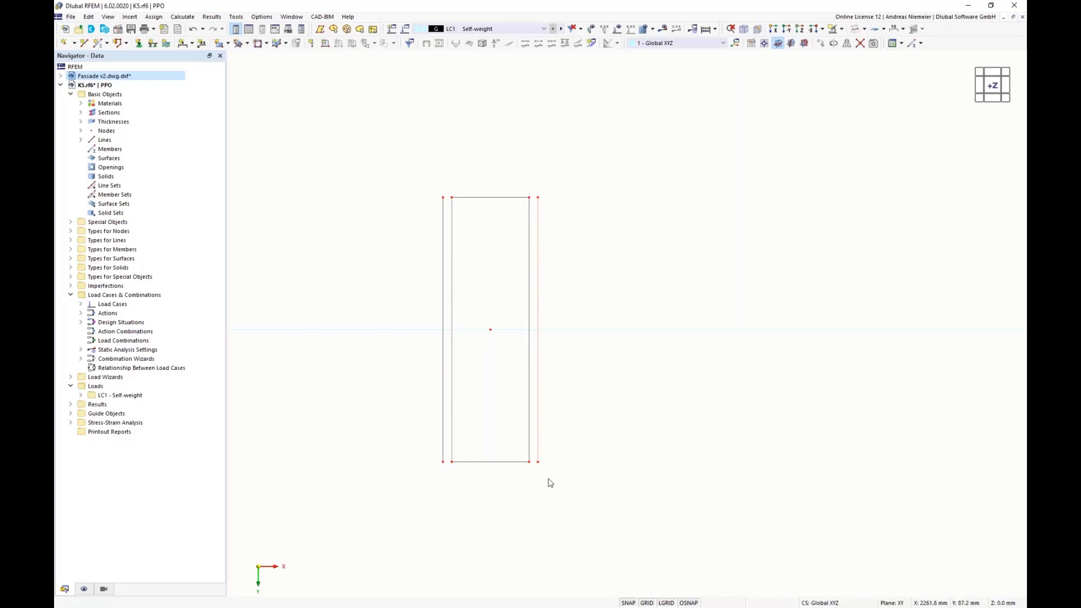
click(452, 484)
click(442, 462)
ctrl+click(538, 463)
click(820, 43)
drag(630, 171, 900, 185)
click(665, 230)
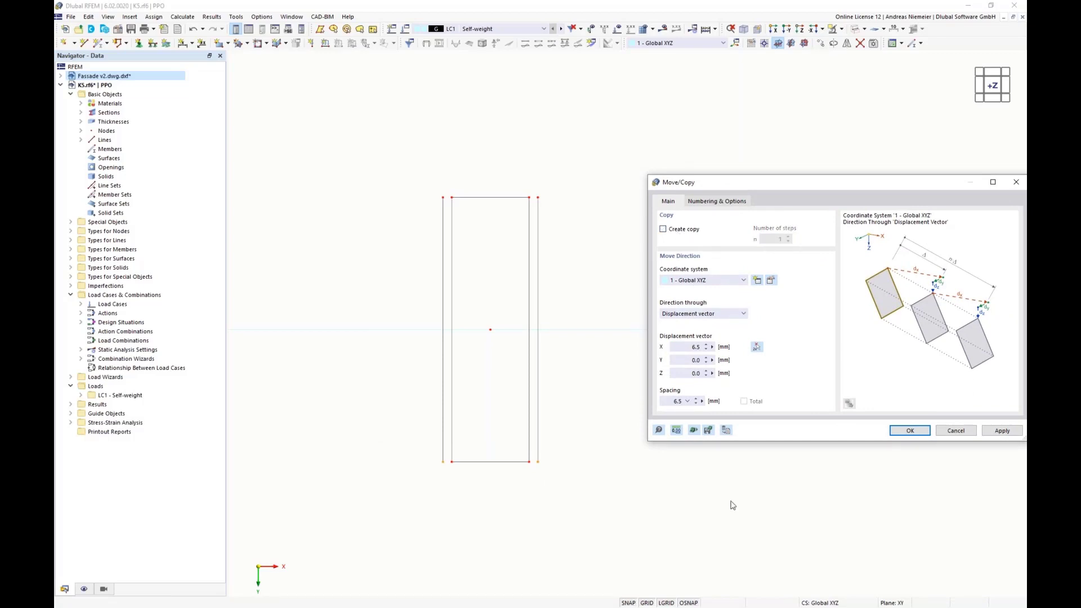
click(689, 361)
click(683, 347)
click(920, 432)
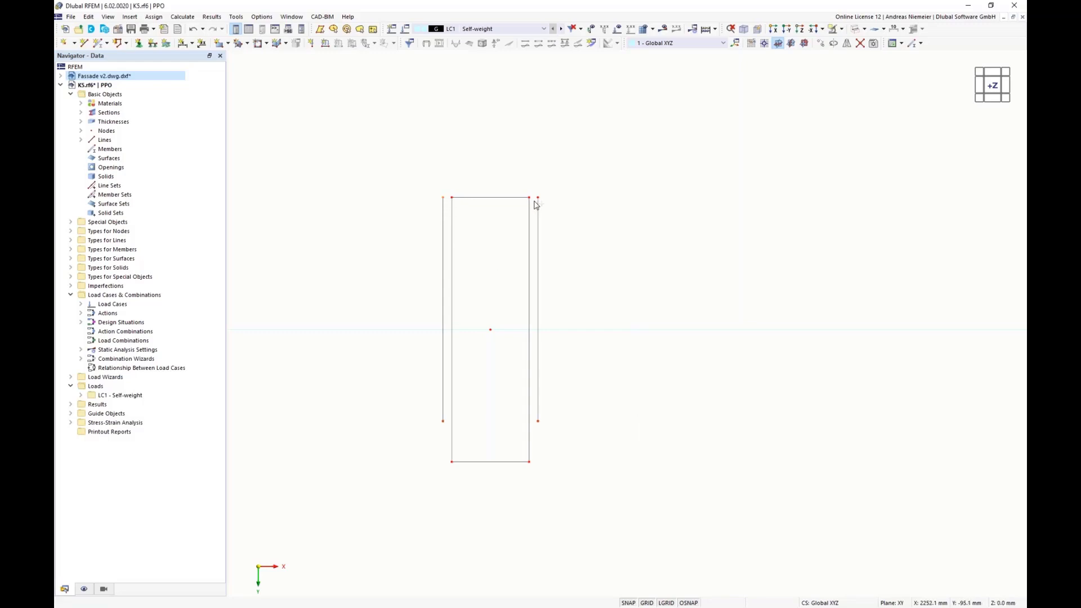
Step: Move the upper end nodes of both offset lines by -50-5 mm in Y and show the model in axonometric view
click(821, 43)
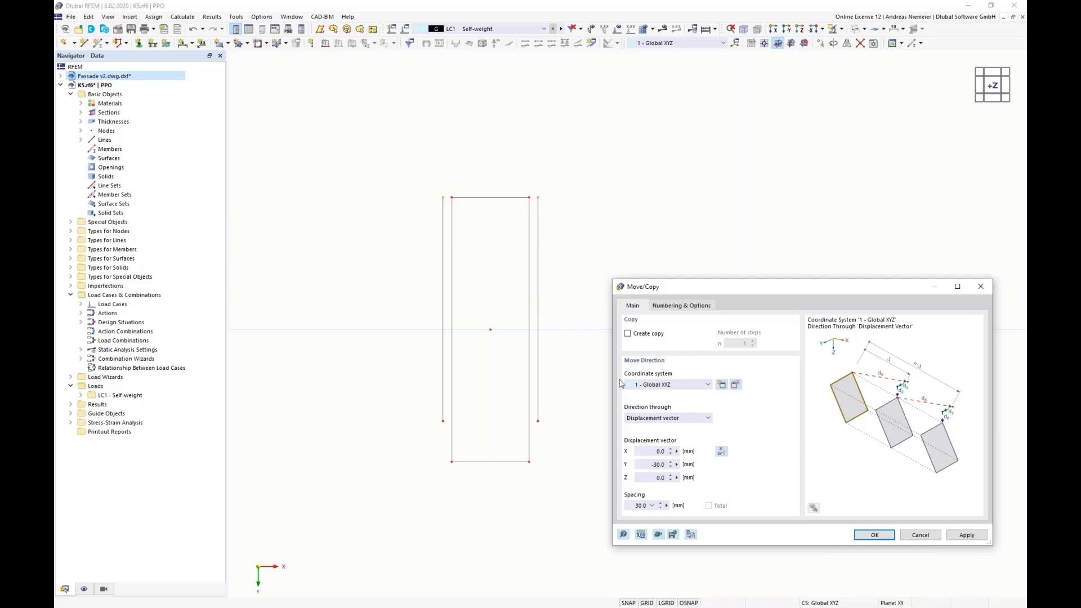
drag(643, 466, 696, 464)
text(-50-5)
click(874, 534)
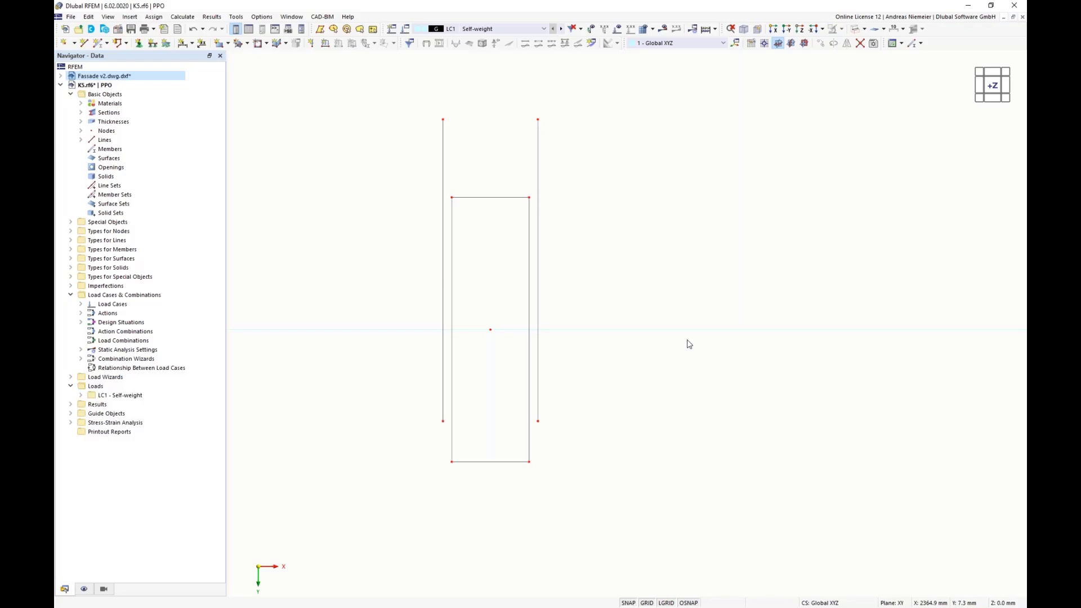
click(744, 30)
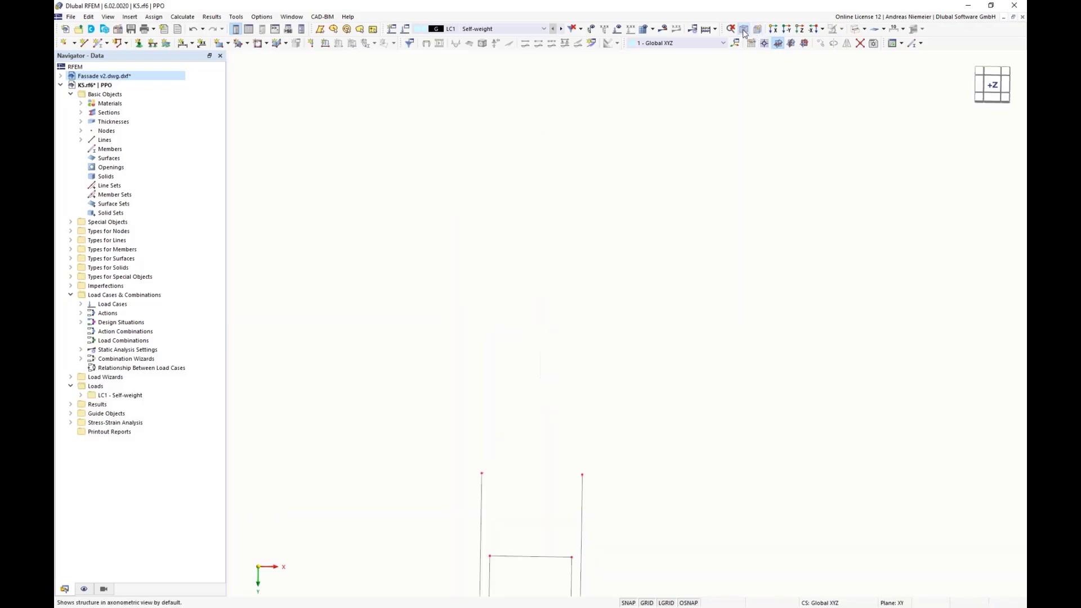
Step: Move both offset lines by -50 mm in Z without copying, with the Y displacement set to 0
scroll(512, 212, down, 3)
ctrl+middle_drag(676, 365, 637, 369)
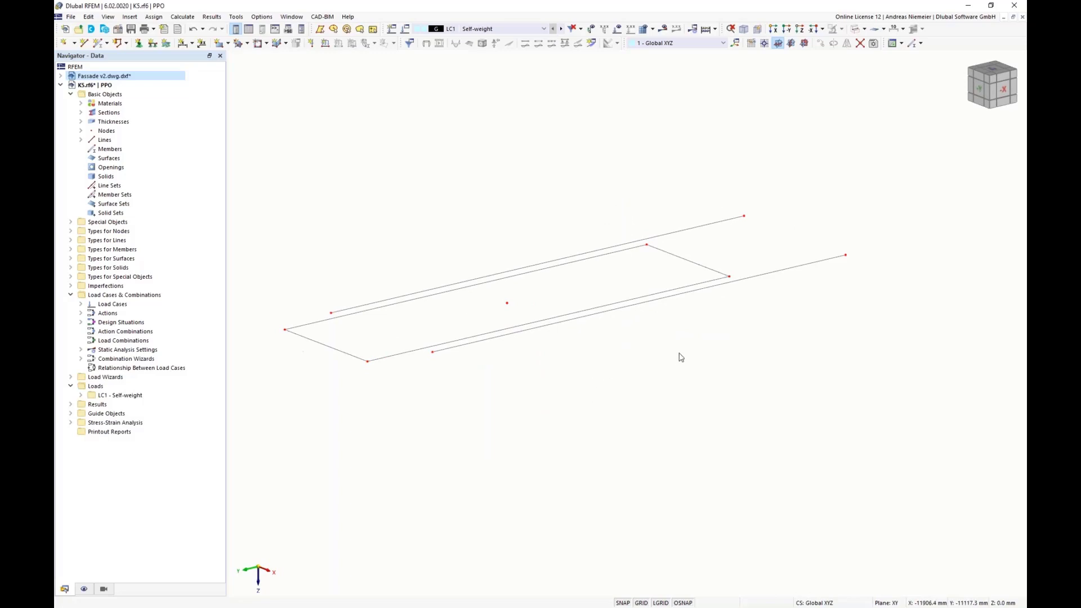
click(753, 279)
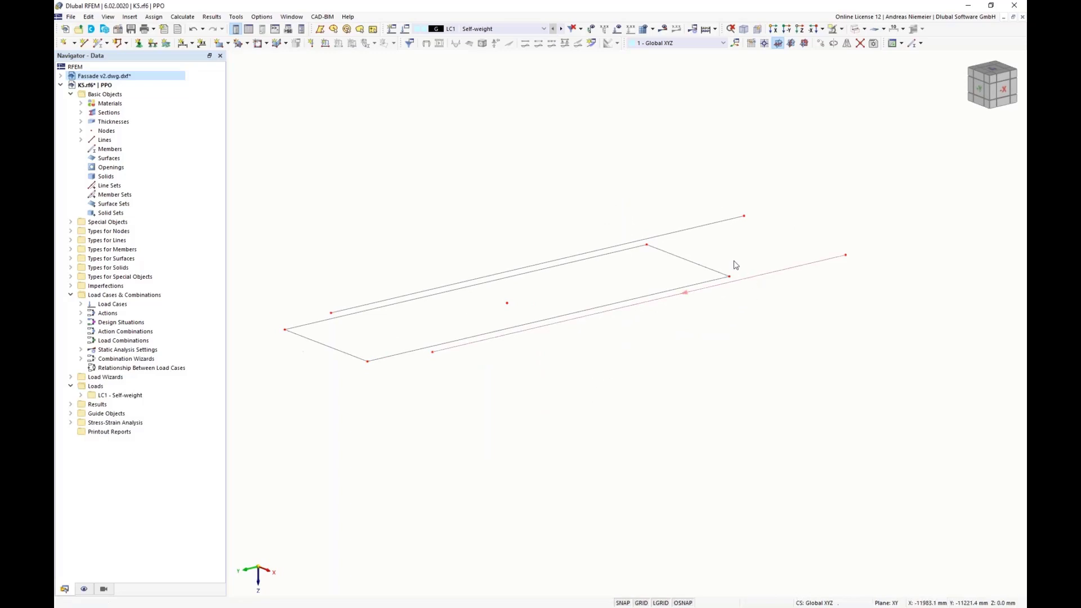
click(714, 223)
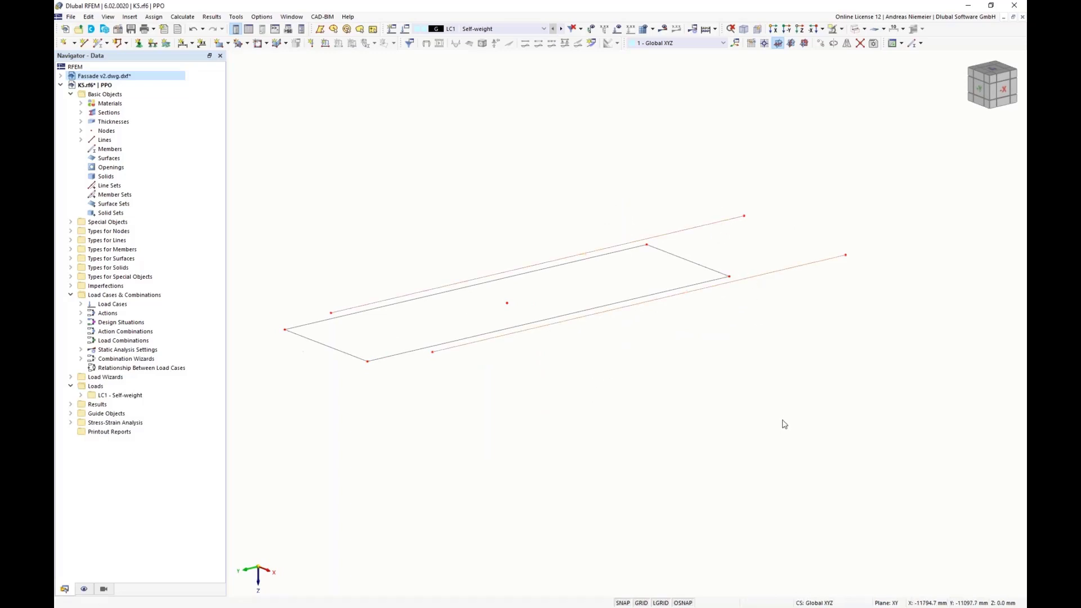
click(823, 47)
drag(616, 171, 859, 335)
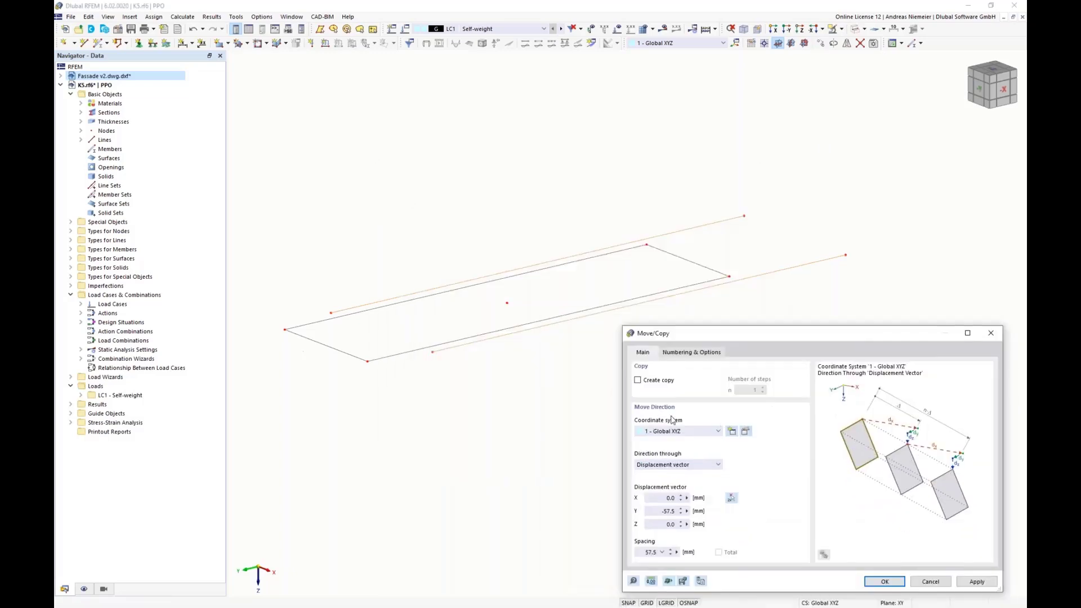
double_click(668, 510)
text(0)
key(Tab)
text(-50)
click(885, 582)
Step: Copy the two raised lines by 100 mm in Z, with step links connecting the lines with surfaces
click(823, 45)
drag(651, 172, 997, 300)
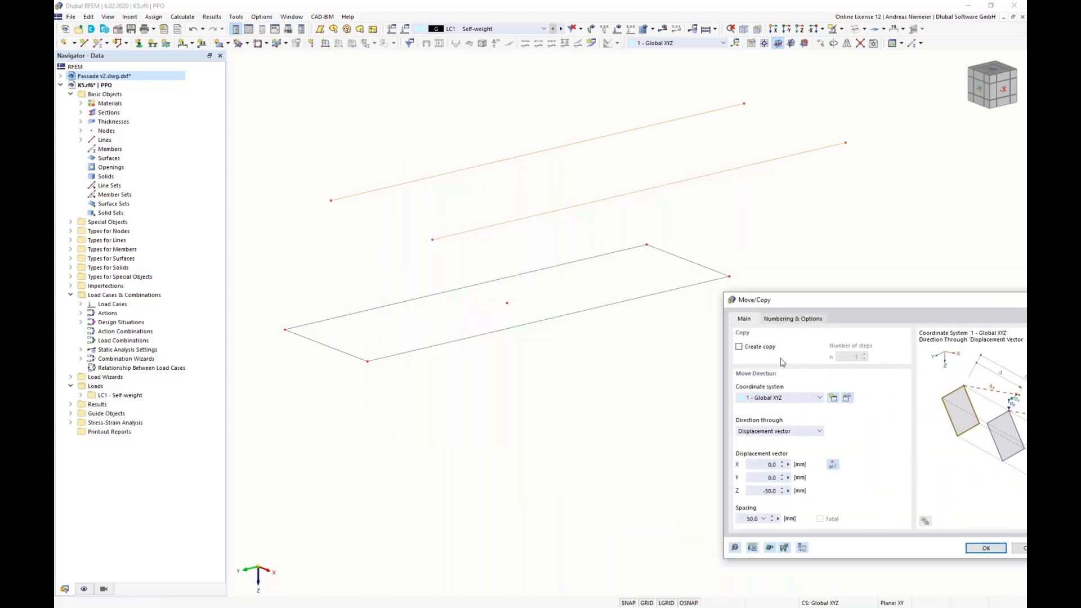
click(749, 350)
click(764, 490)
key(ctrl+a)
text(1)
click(798, 323)
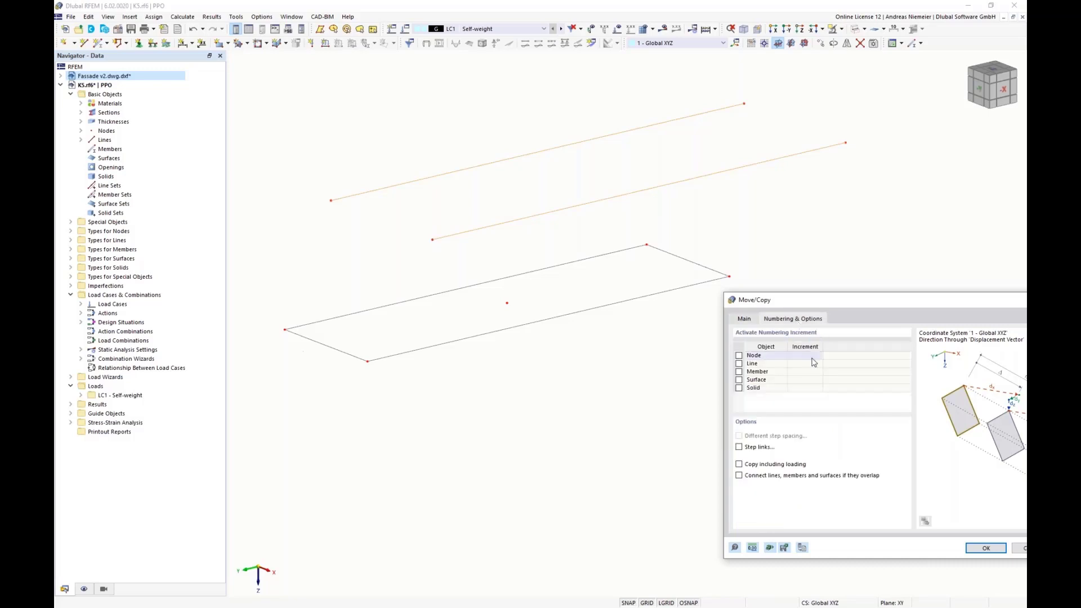
click(739, 448)
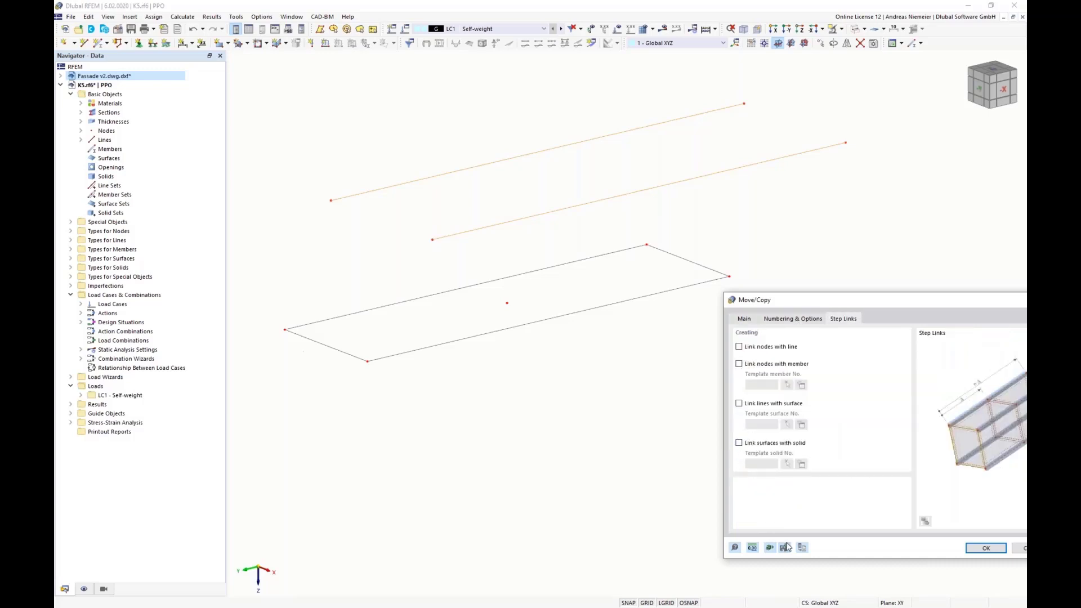
click(740, 404)
click(986, 549)
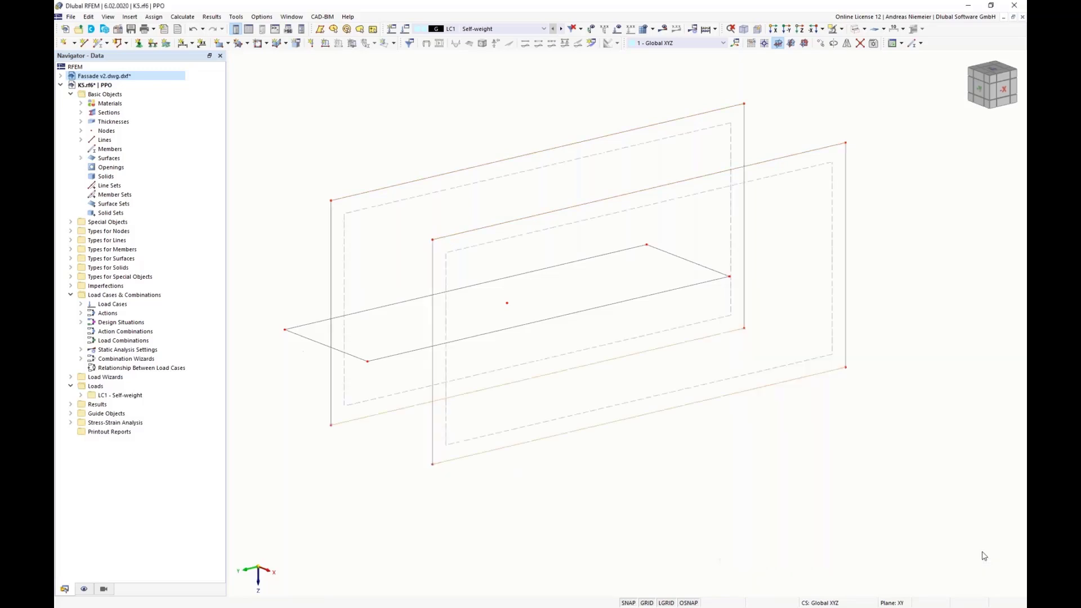
Step: Display the model as transparent shaded surfaces and view the two plates from a steeper angle
click(856, 29)
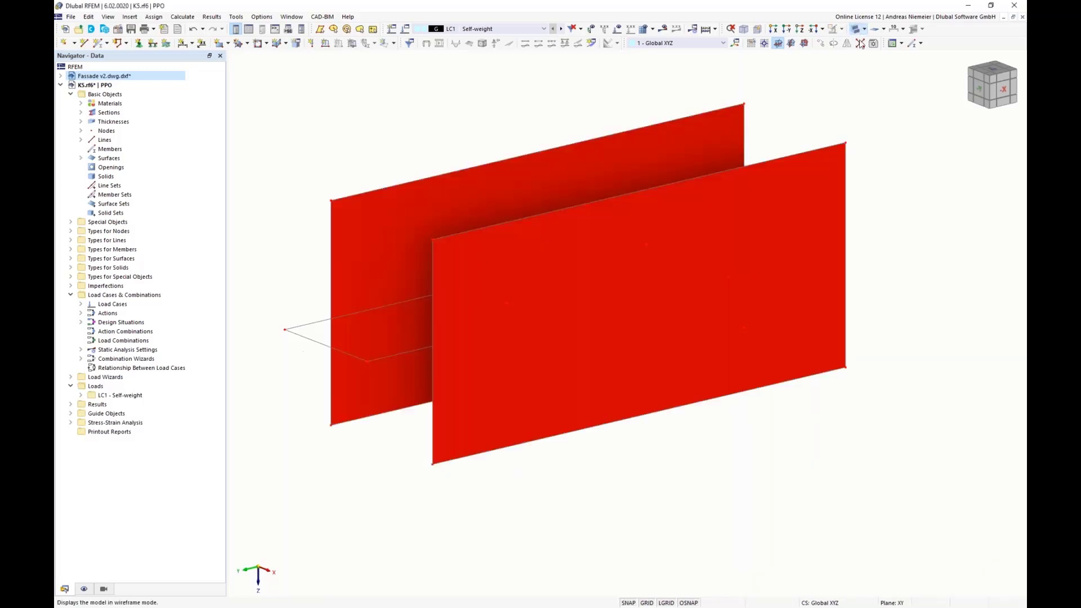
click(858, 29)
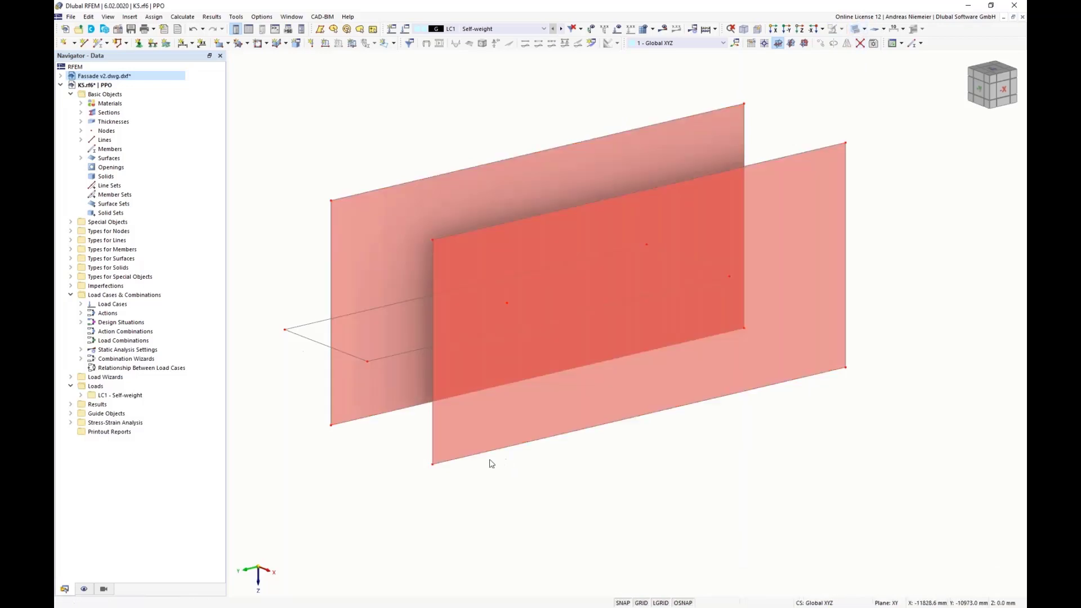
scroll(489, 461, down, 2)
mouse_move(546, 460)
ctrl+middle_down()
mouse_move(683, 445)
mouse_move(495, 451)
mouse_move(537, 475)
ctrl+middle_up()
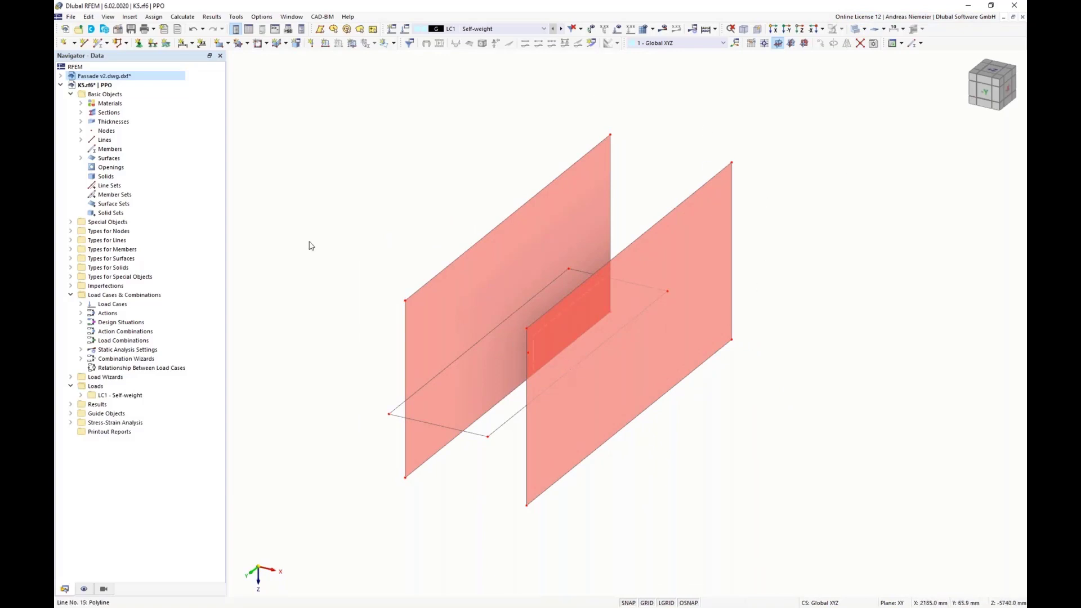
Step: Create a Standard-type node at 50% between the plates' upper rear corners and copy it down to the lower corner level
click(74, 43)
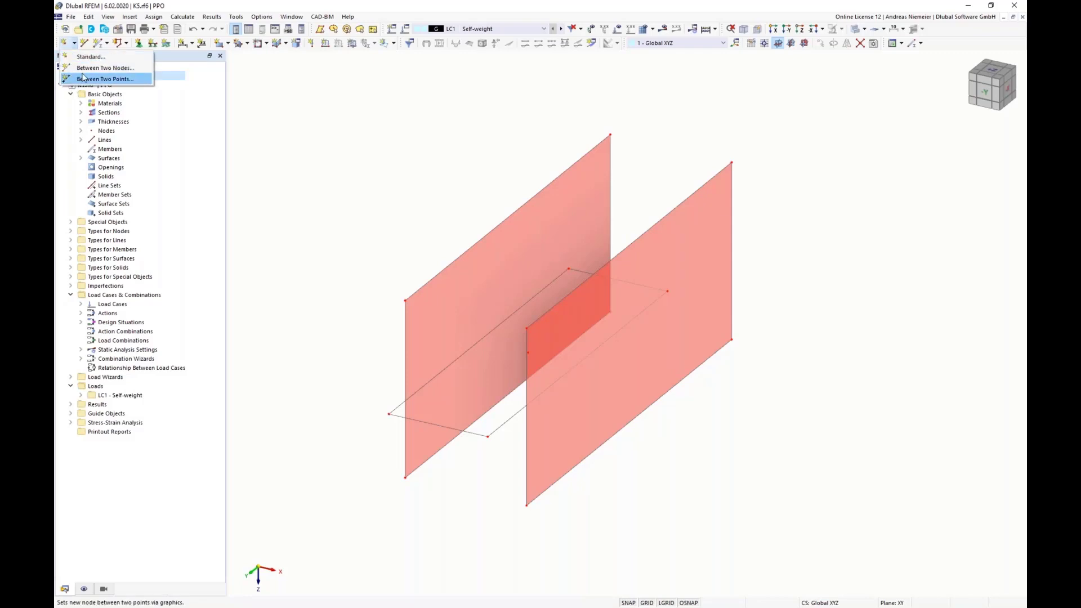
click(87, 68)
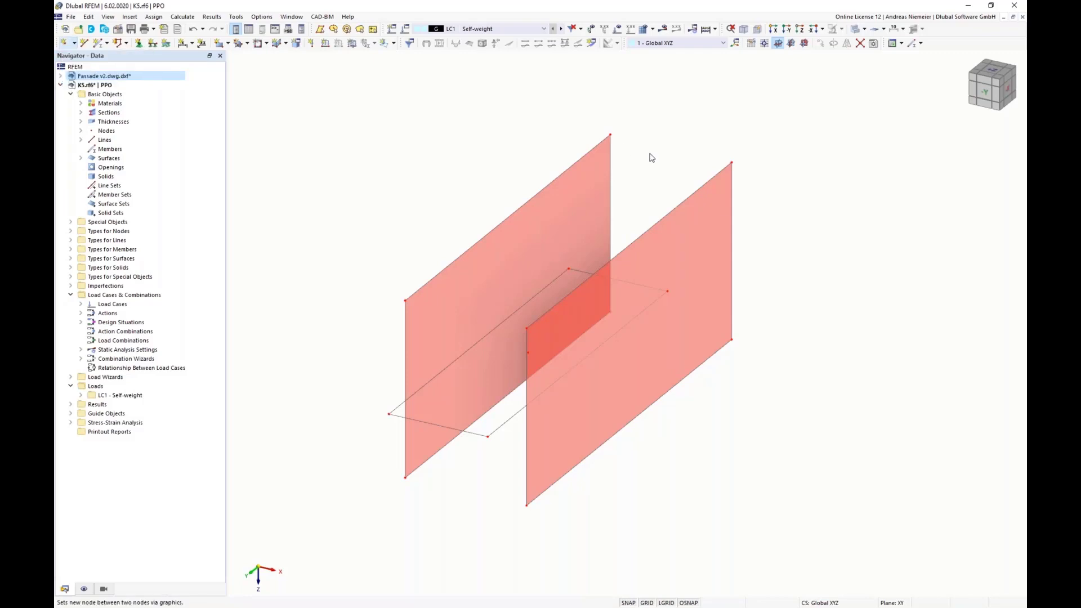
click(611, 136)
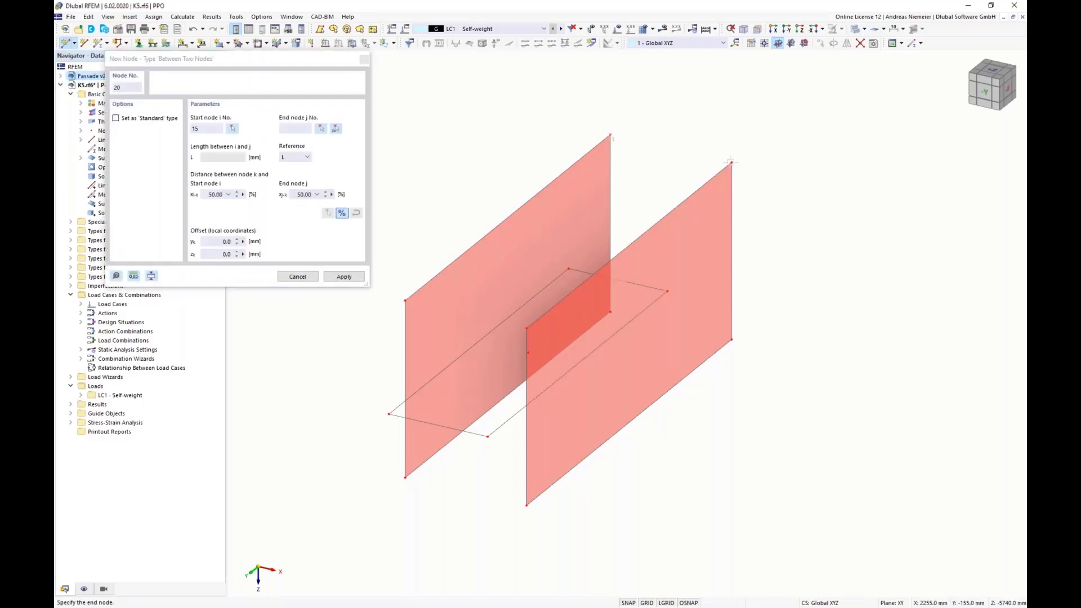
click(731, 163)
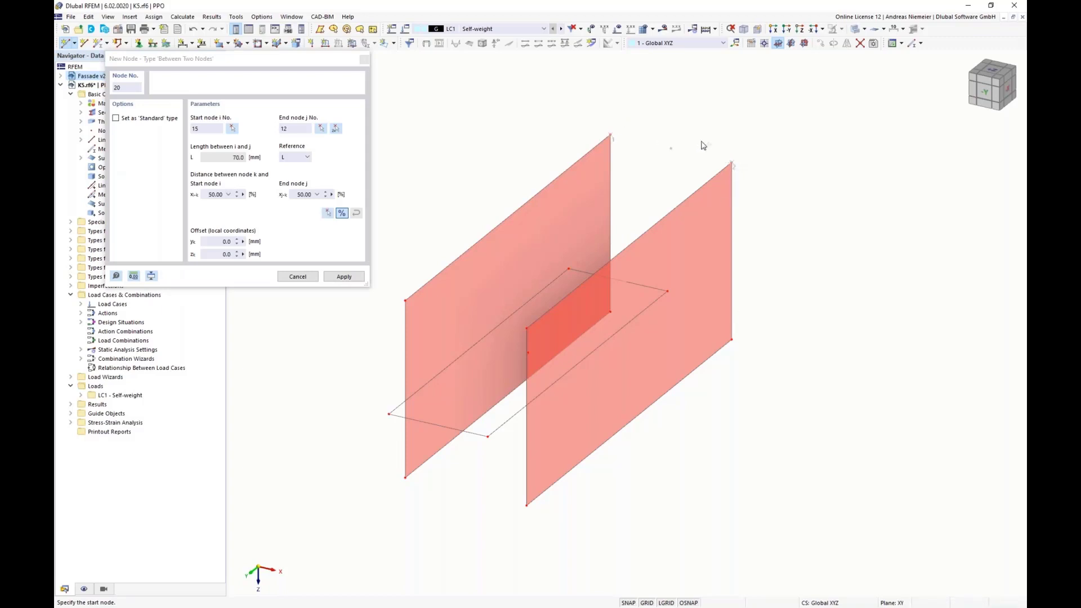
click(117, 119)
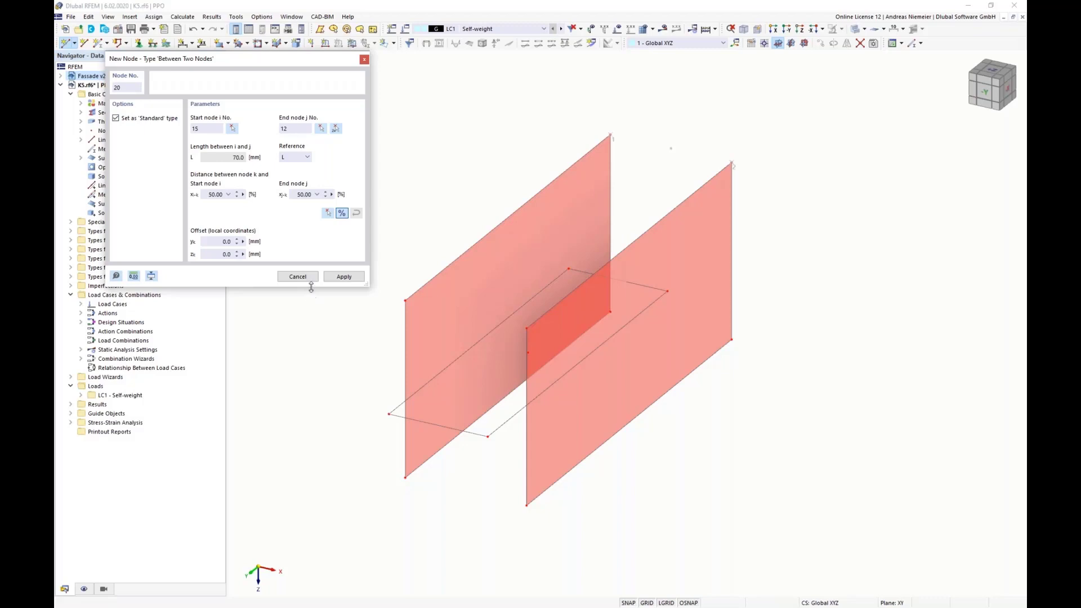
click(343, 276)
key(Escape)
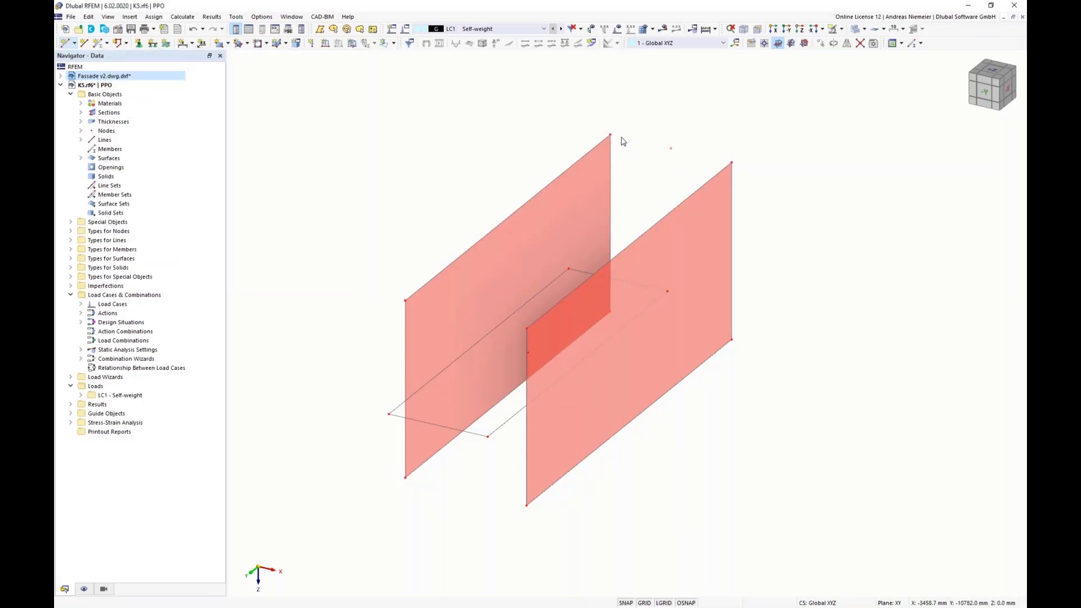
ctrl+drag(612, 135, 611, 313)
Step: Move the upper midpoint node by -10 mm in Z and the lower midpoint node by 10 mm in Z
click(821, 44)
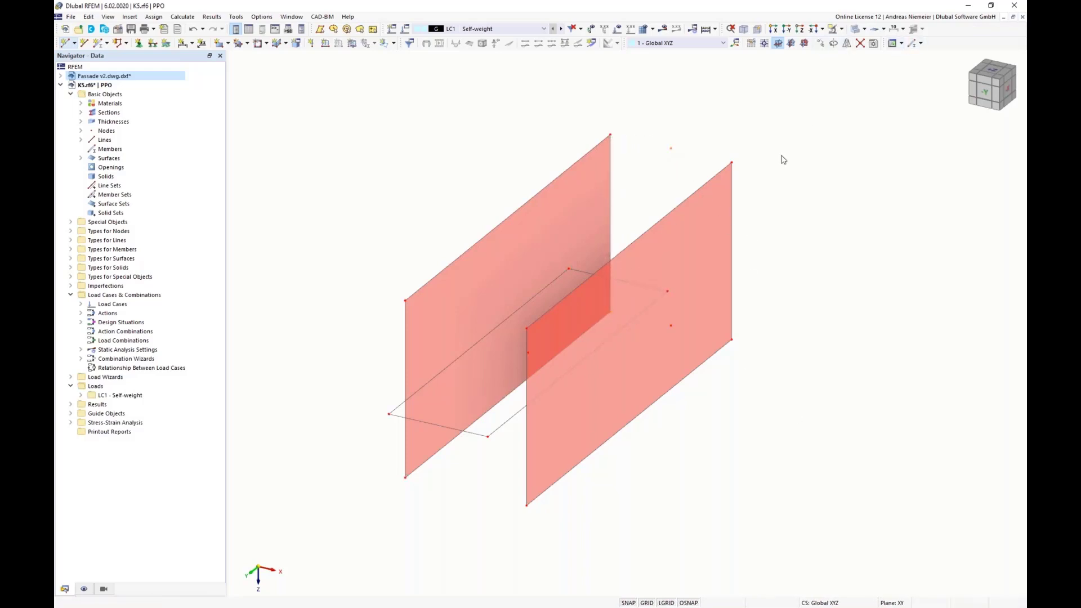
click(413, 220)
drag(403, 363, 446, 375)
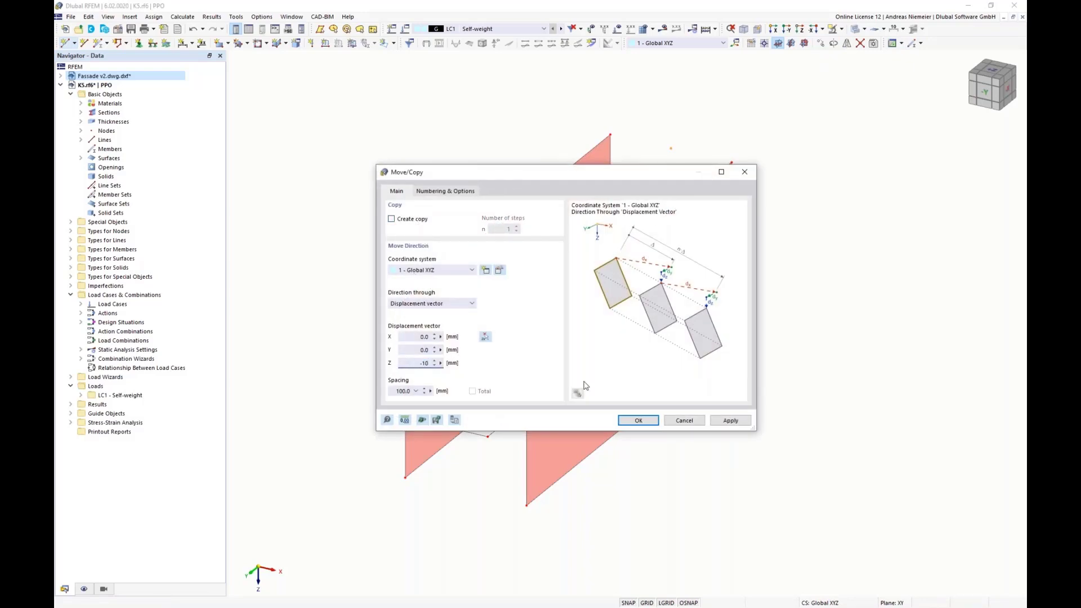
text(-10)
drag(600, 187, 823, 356)
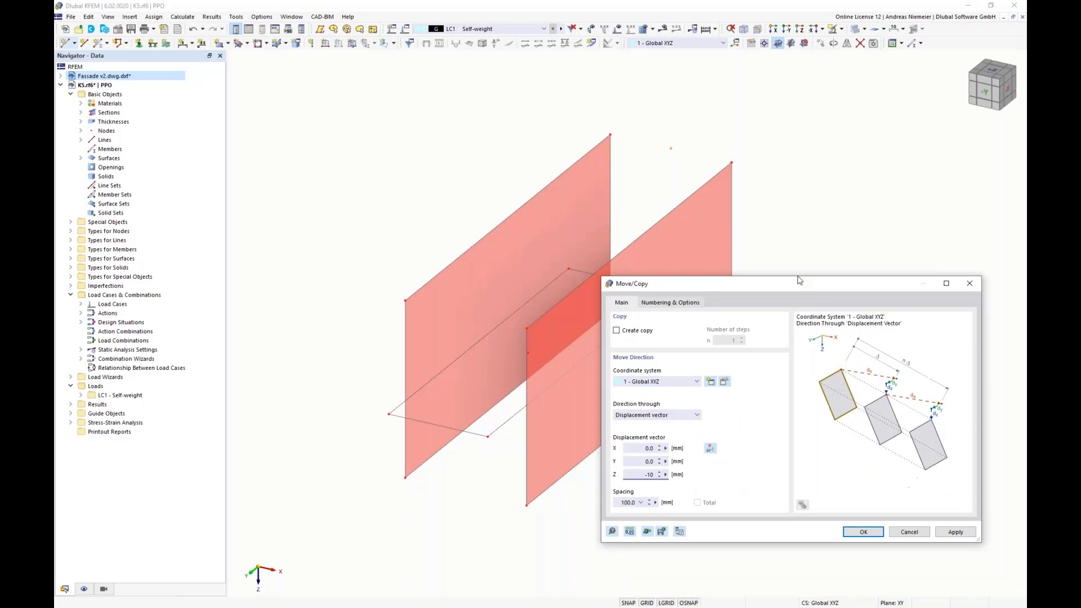
click(853, 525)
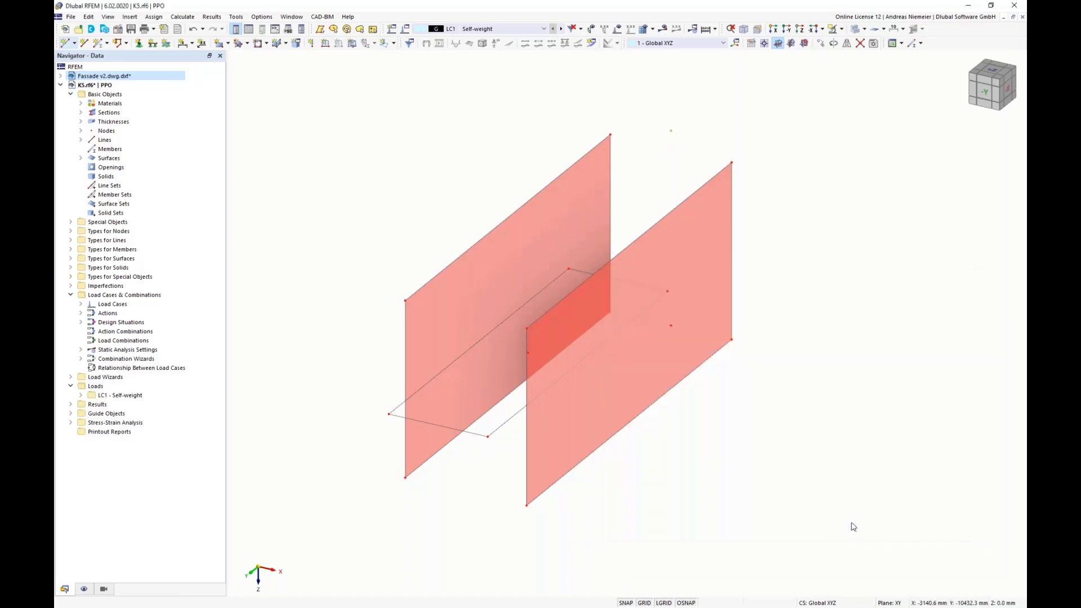
click(672, 326)
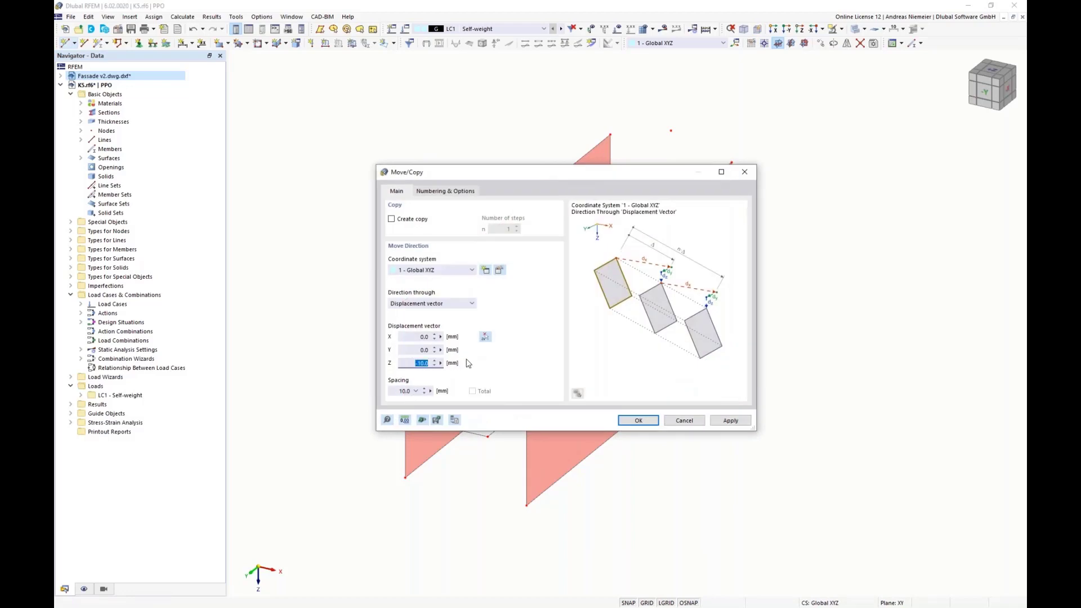
click(638, 420)
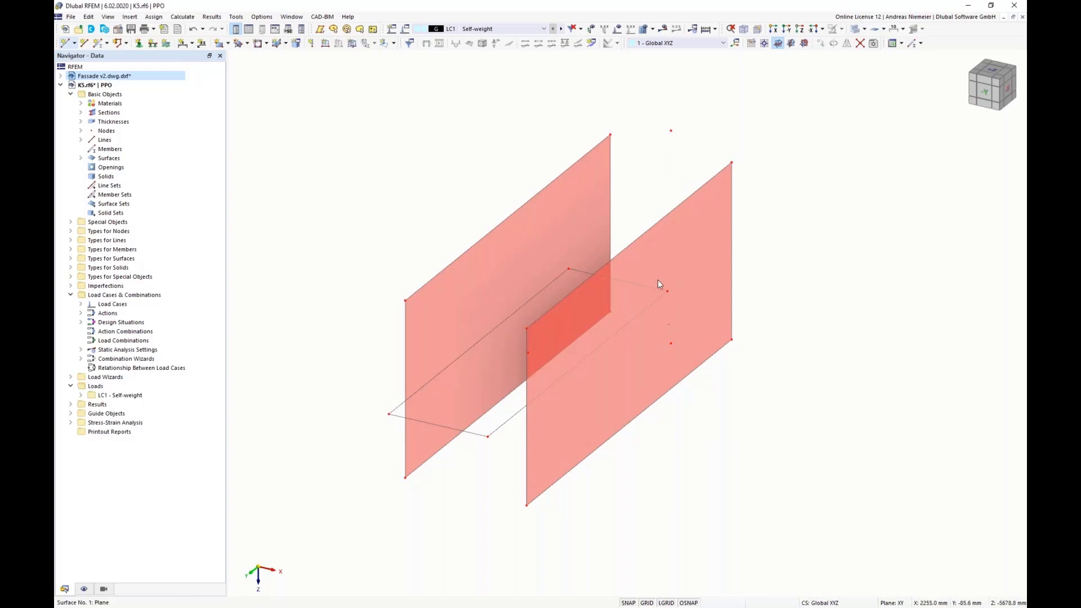
Step: Move both midpoint nodes by 100 mm in X and 10 mm in Z, outside the plates
click(670, 343)
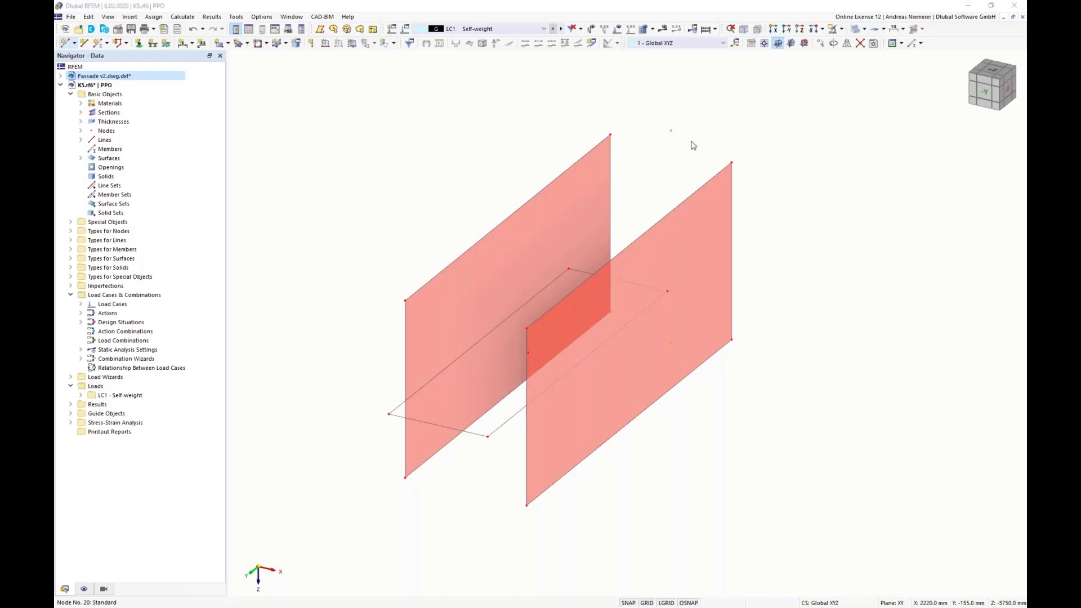
double_click(672, 133)
click(815, 118)
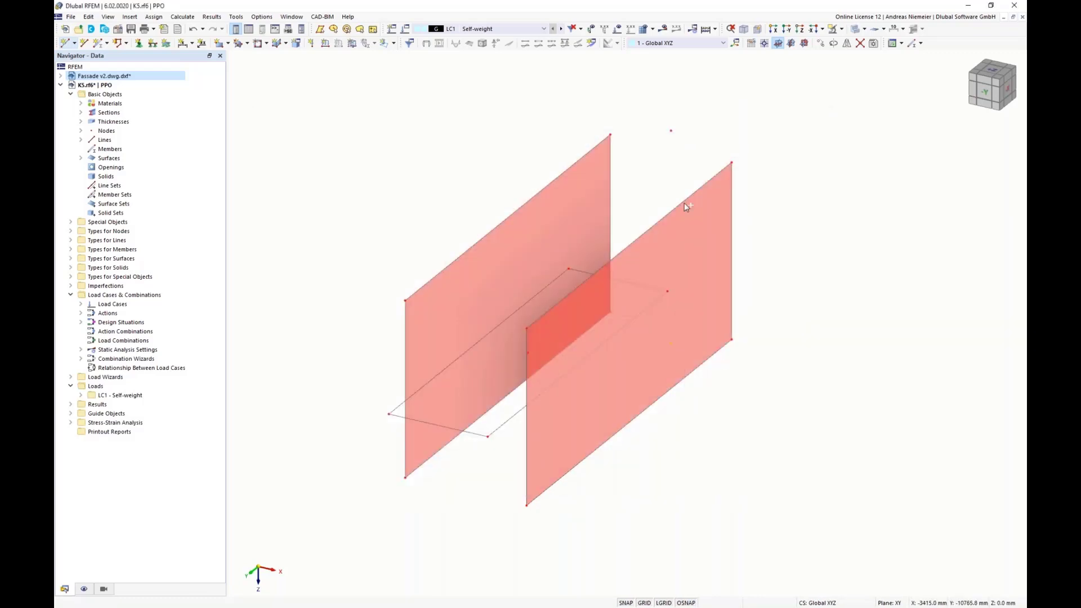
click(820, 43)
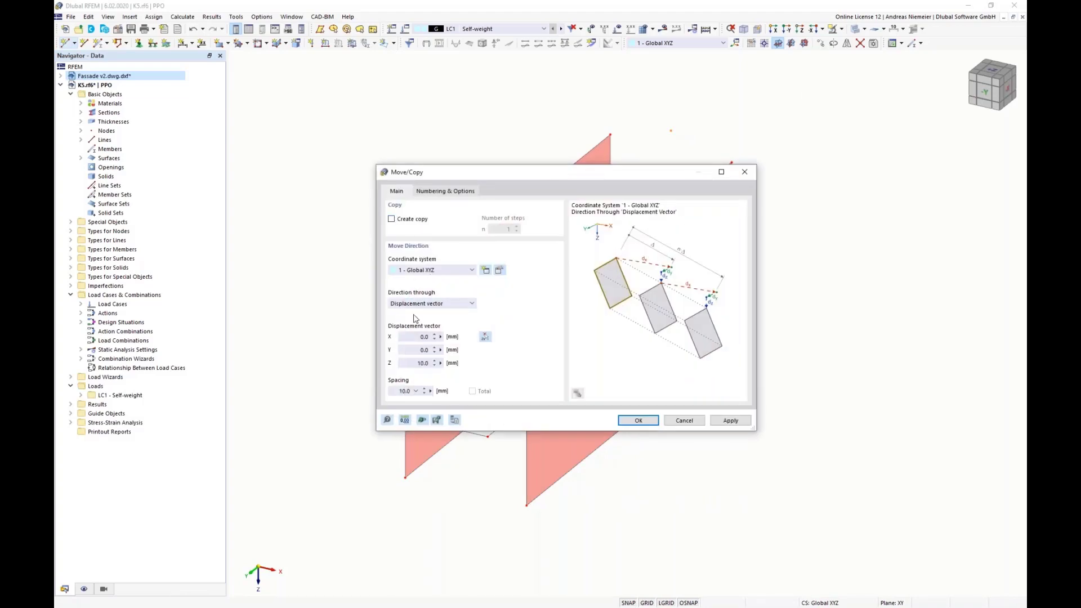
click(413, 336)
click(645, 423)
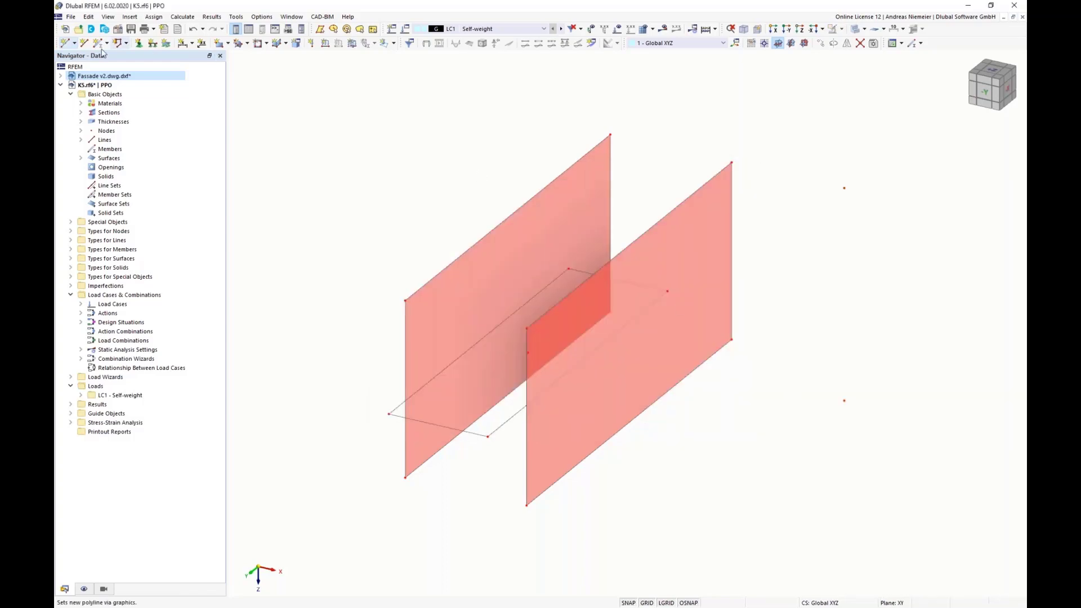
Step: Draw a single vertical line between the two displaced nodes
click(83, 44)
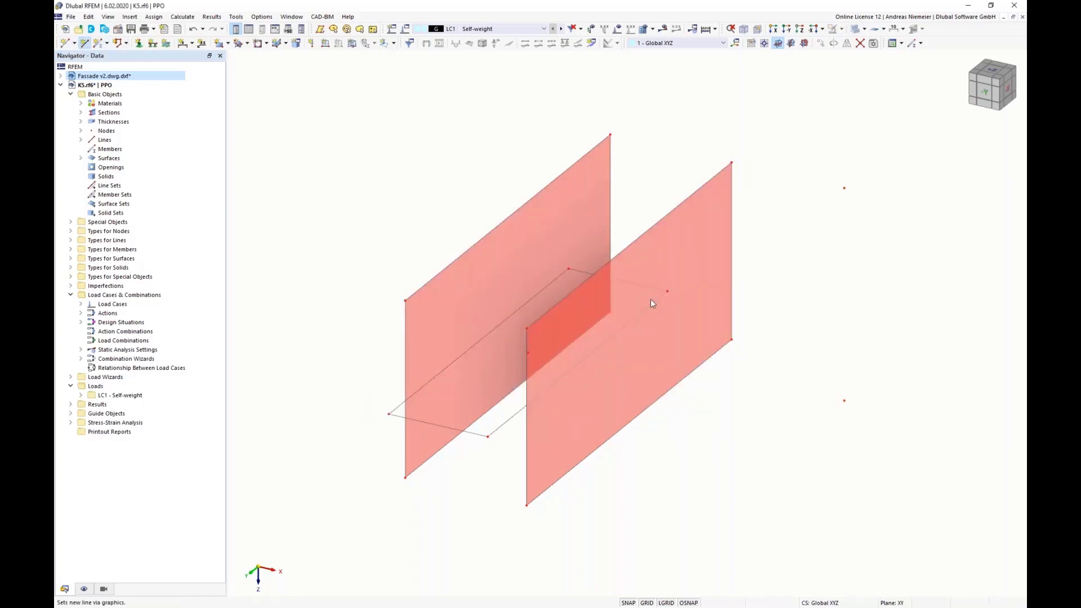
click(844, 400)
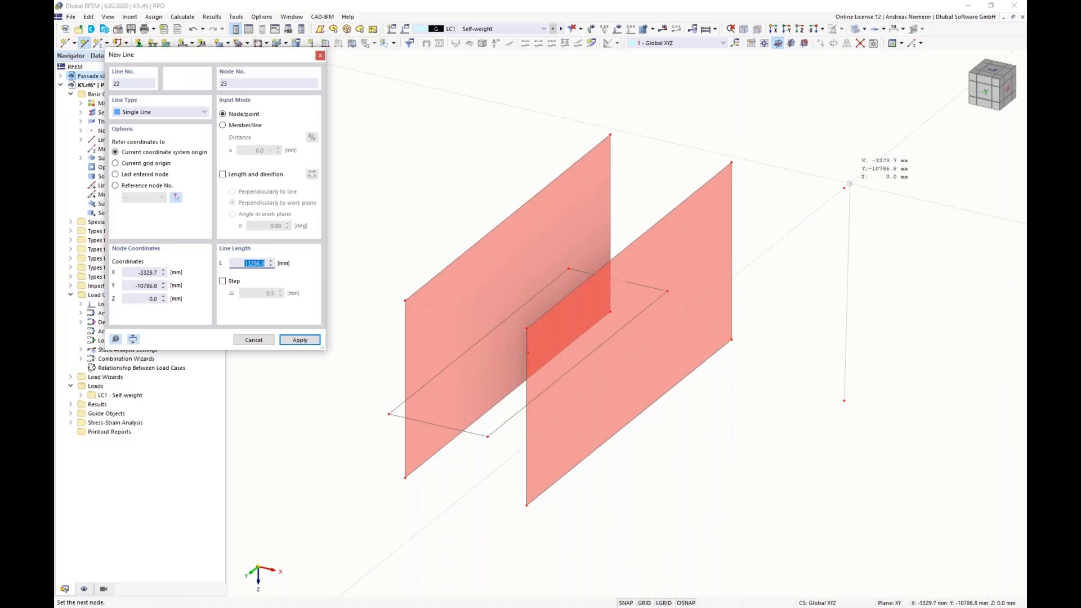
click(844, 188)
key(Escape)
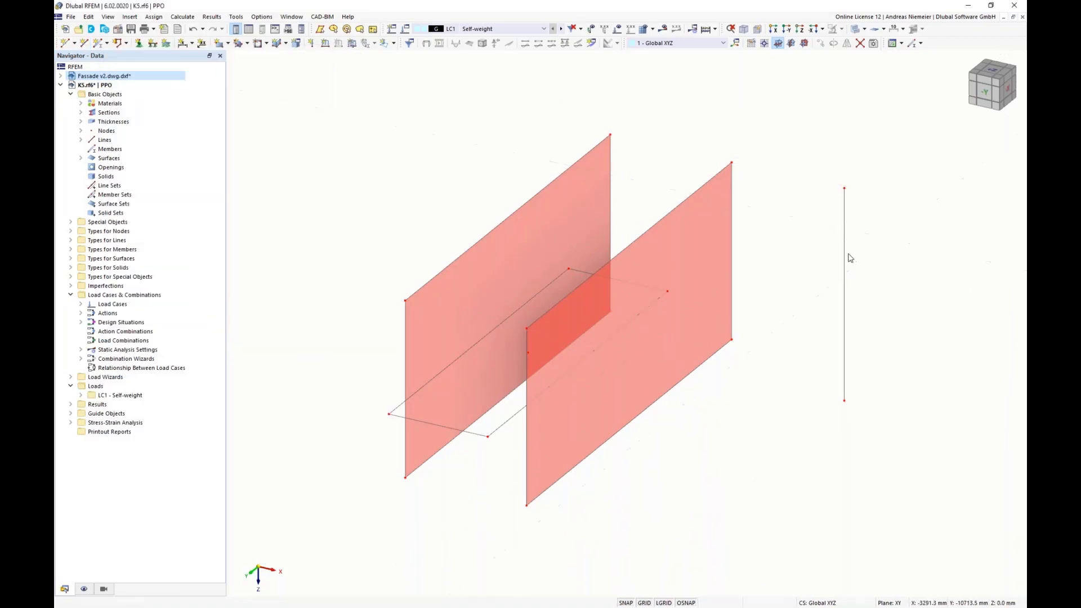
Step: Abandon copying the vertical line and undo the line and the displacement of the two nodes
click(845, 259)
click(820, 44)
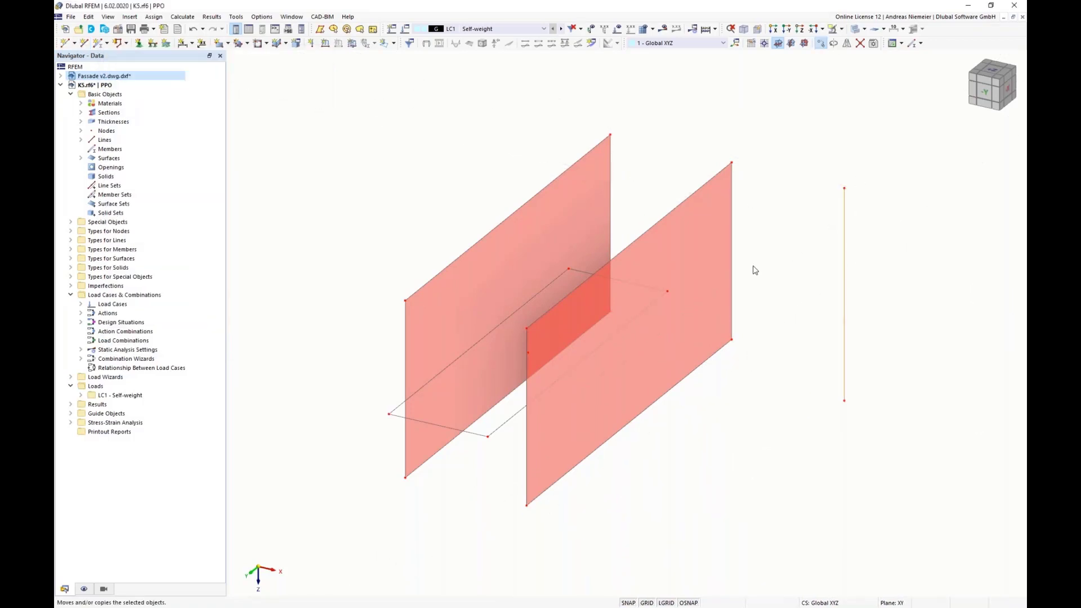
click(391, 219)
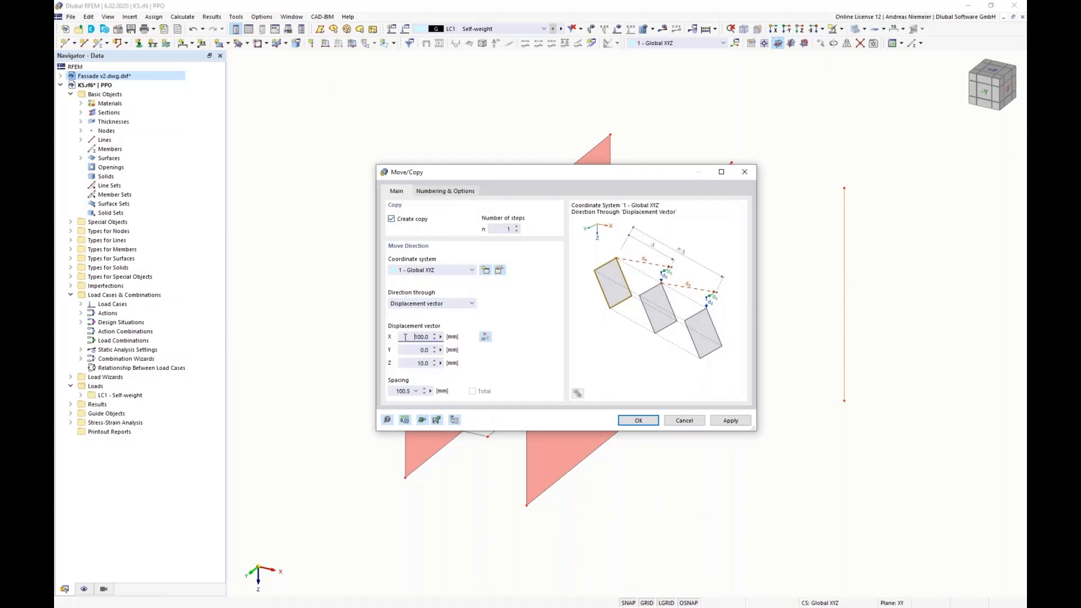
drag(411, 337, 448, 336)
click(685, 422)
click(194, 30)
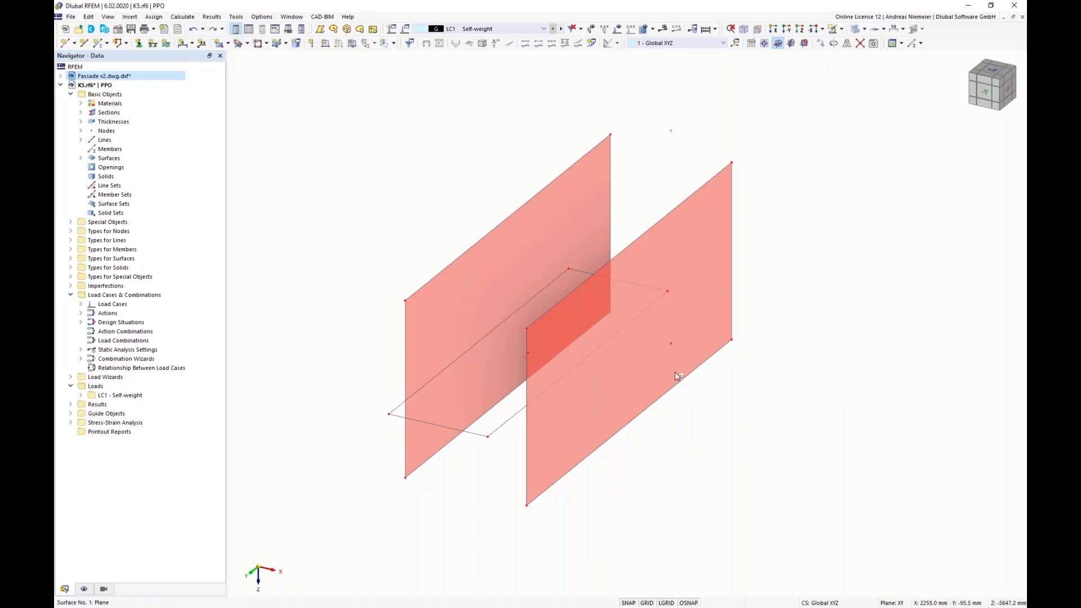
Step: Move the upper and lower midpoint nodes by 100 mm in X, with the Z displacement set to 0
ctrl+click(672, 343)
click(820, 43)
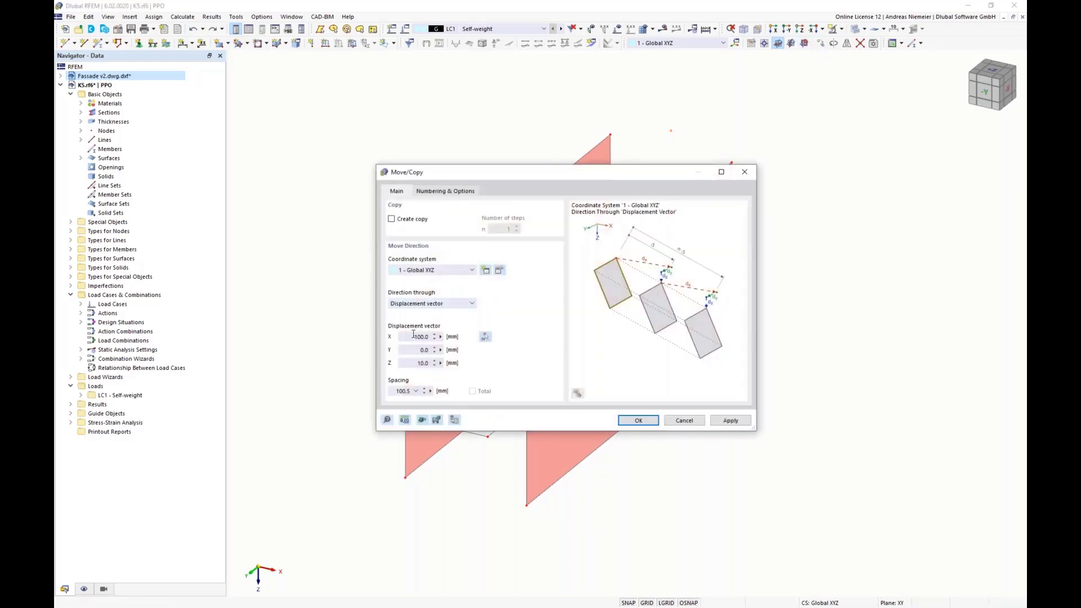
drag(415, 363, 468, 381)
text(0)
click(654, 421)
Step: Draw a single vertical line between the two displaced nodes outside the side plates
click(84, 44)
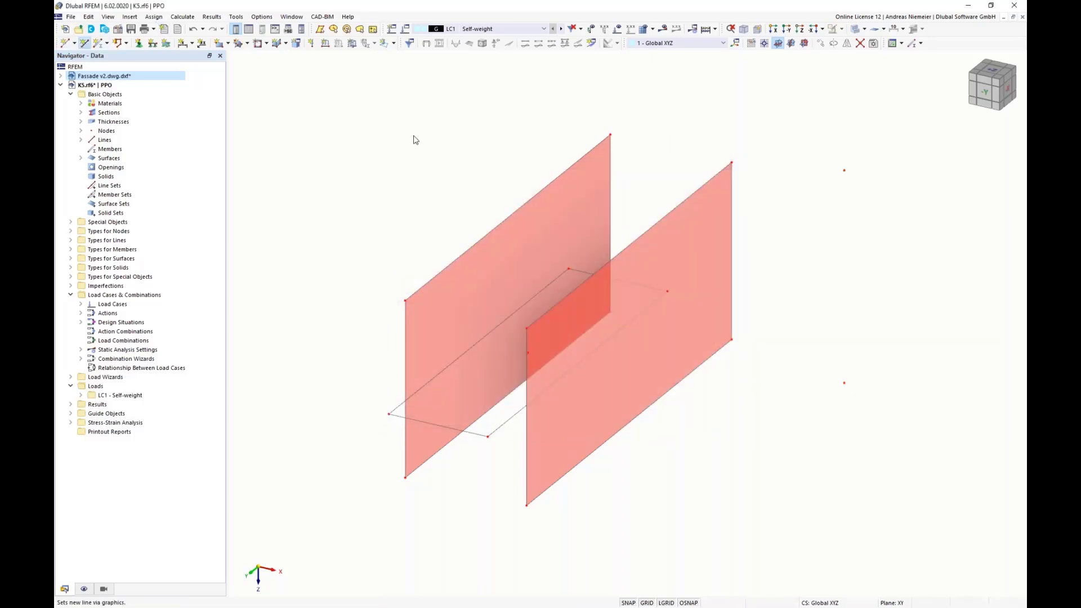
click(844, 383)
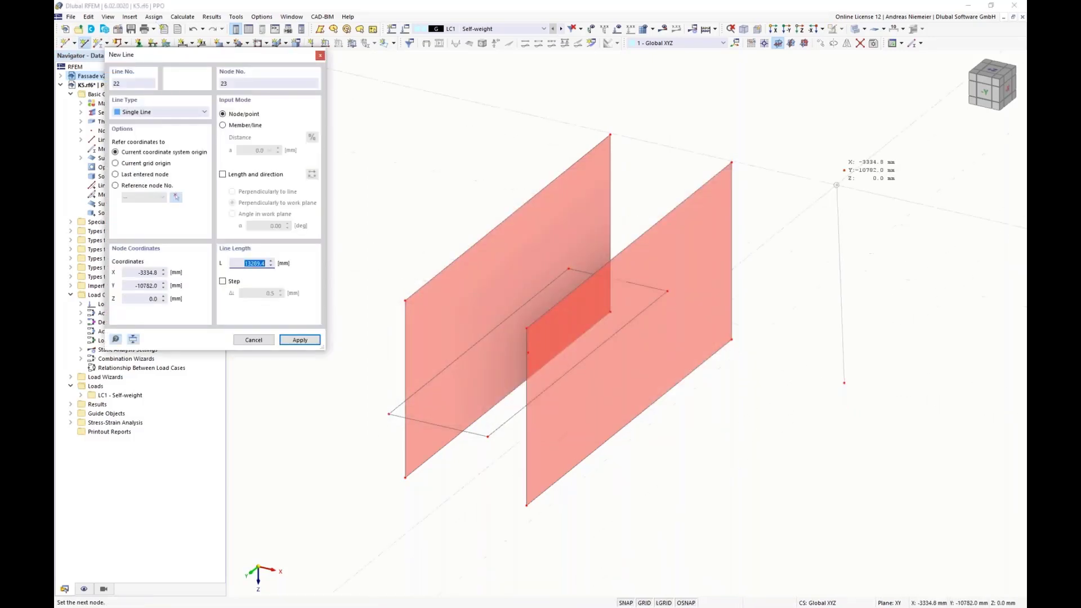
click(845, 170)
key(Escape)
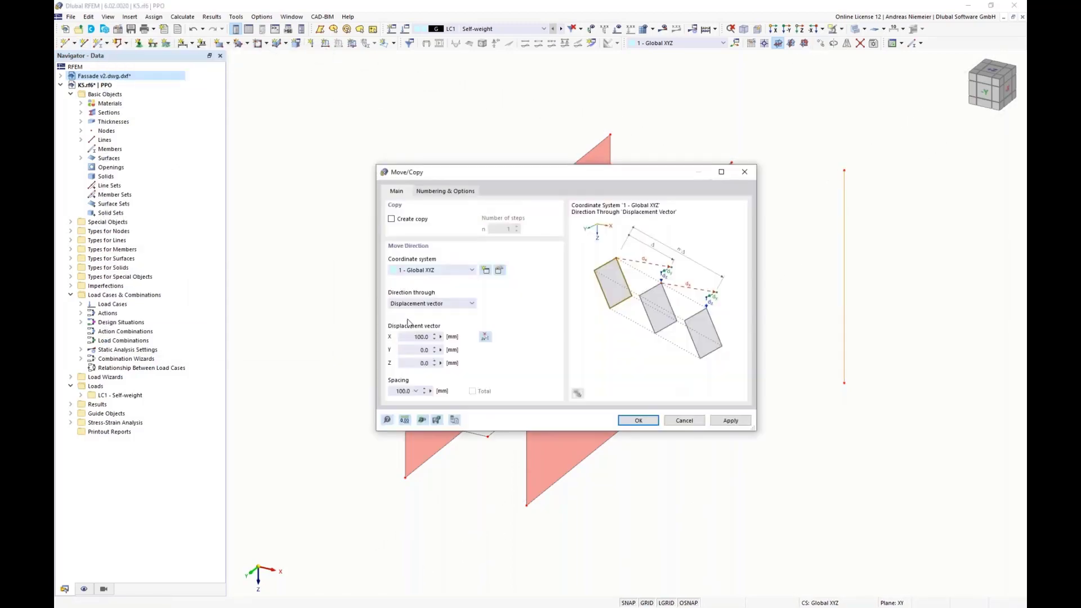
Step: Copy the vertical line by -200 mm in X, linking the lines with a surface to form the end plate
double_click(420, 337)
click(409, 225)
click(444, 192)
click(392, 320)
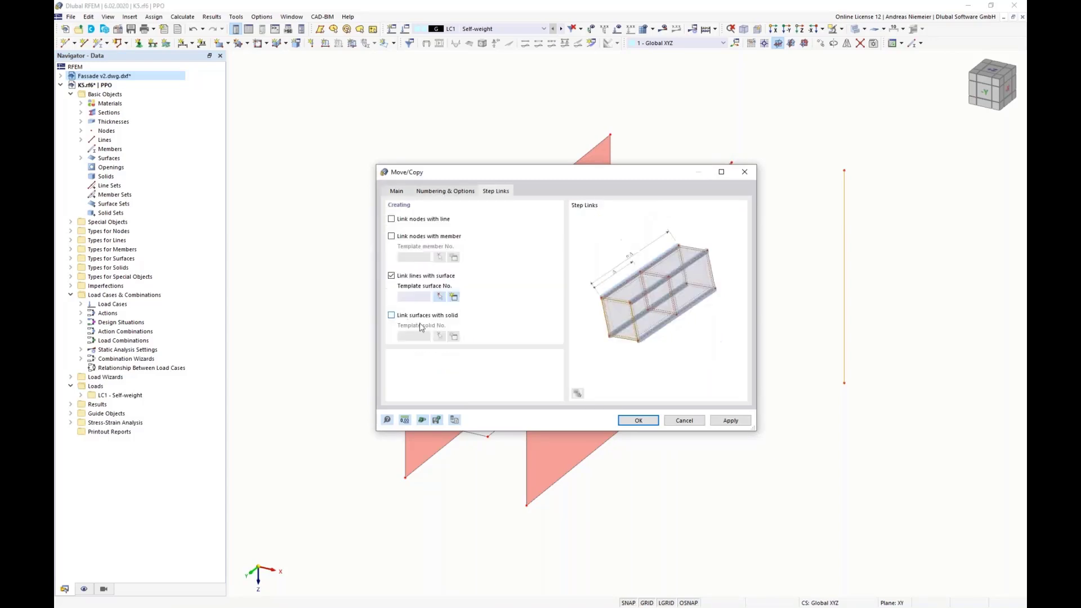
click(635, 420)
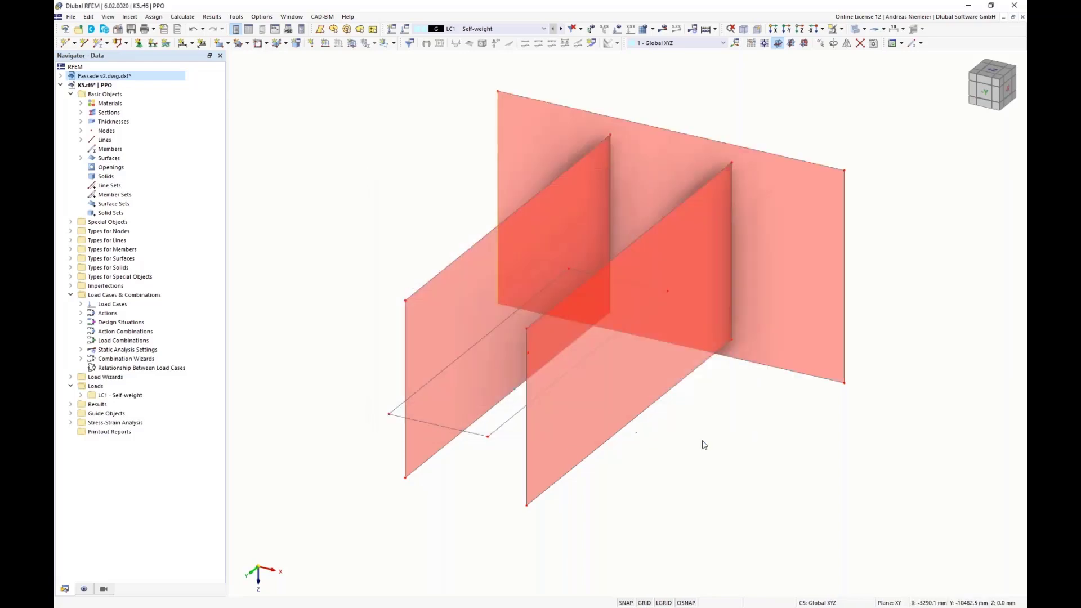
Step: Copy the end plate's upper edge horizontally away from the side plates, with 0 in X and Z, linking the lines with a surface
scroll(426, 464, down, 1)
ctrl+middle_drag(428, 465, 669, 317)
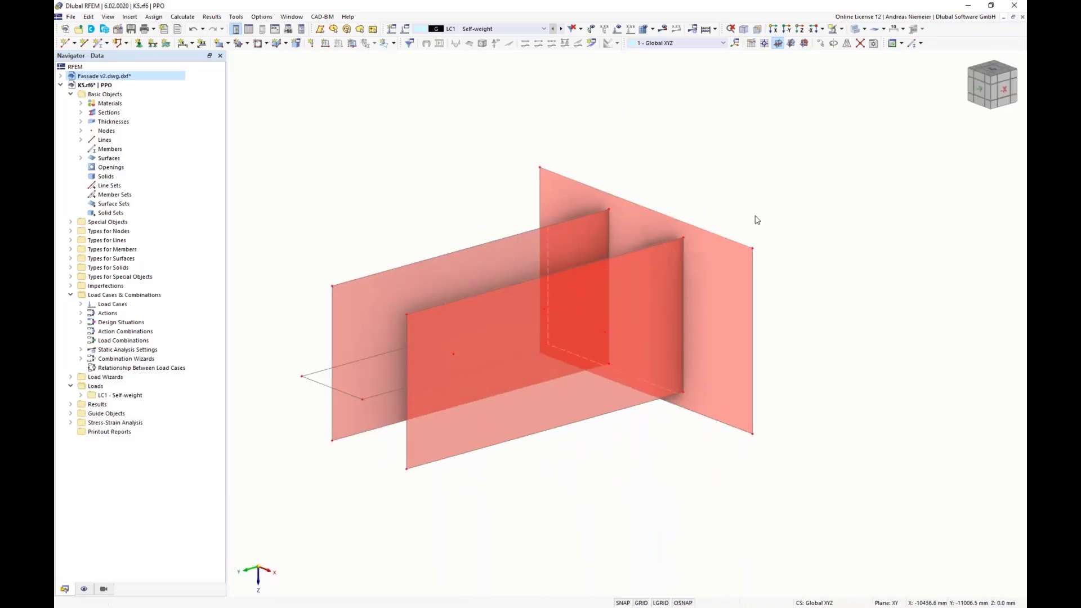
click(821, 43)
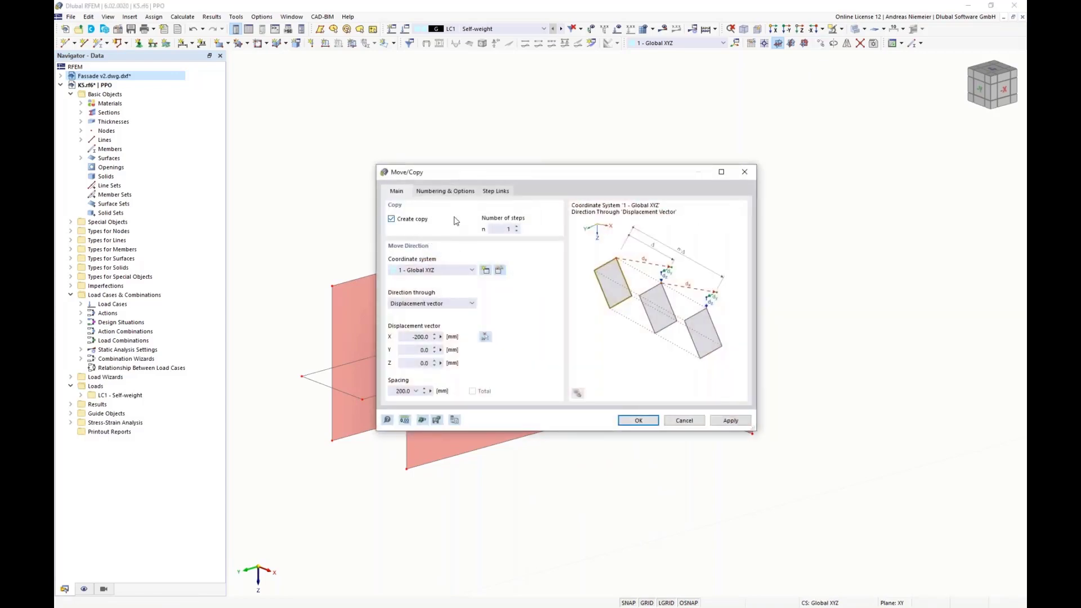
double_click(422, 336)
text(0)
key(Tab)
click(496, 191)
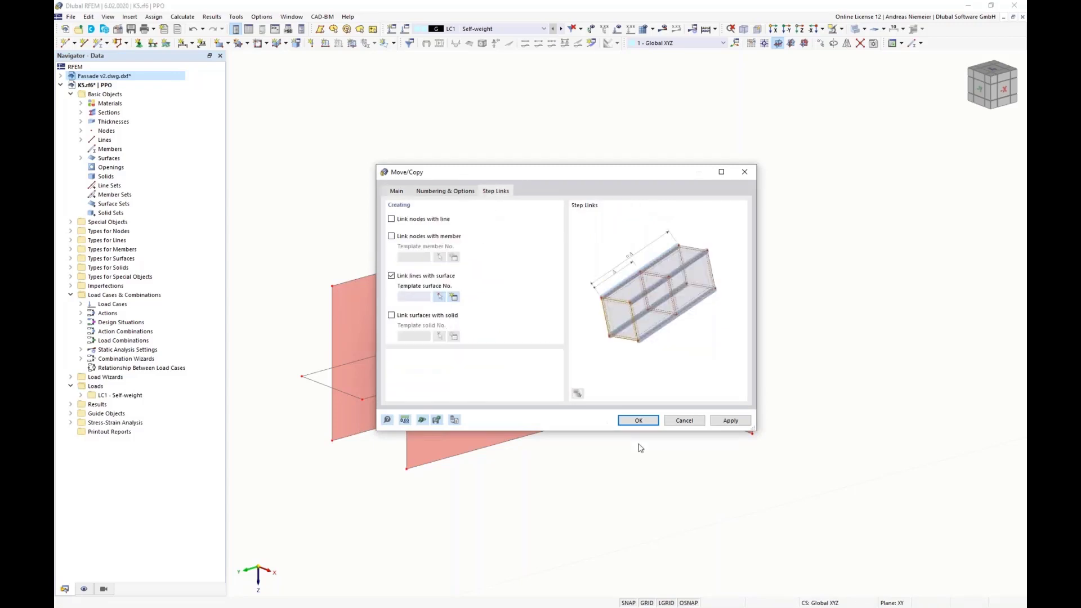
click(639, 421)
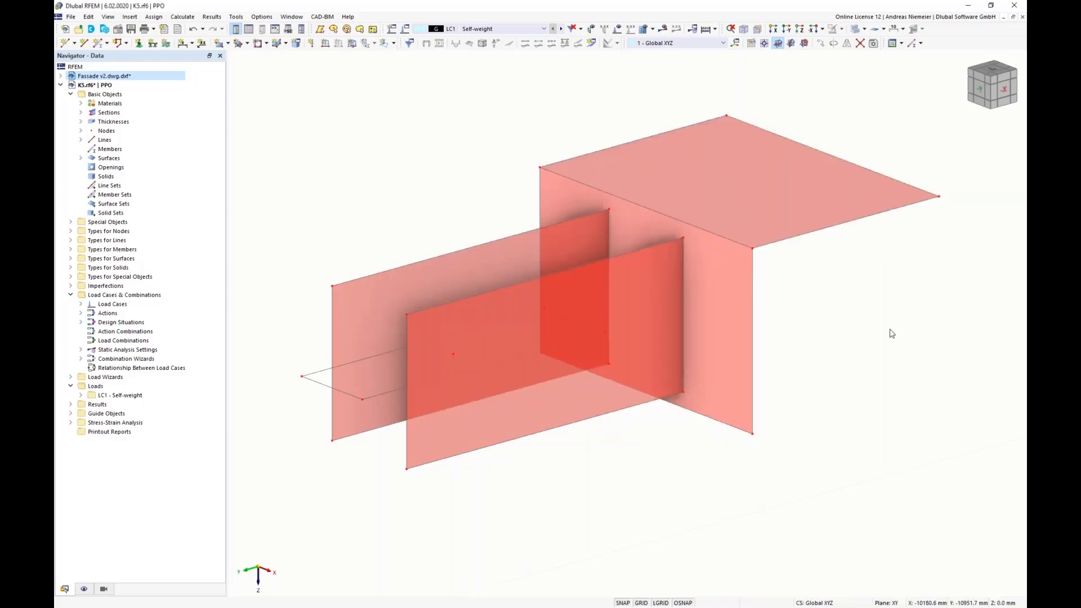
Step: Change the stiffness type of all four surfaces to Standard
ctrl+middle_drag(892, 333, 765, 325)
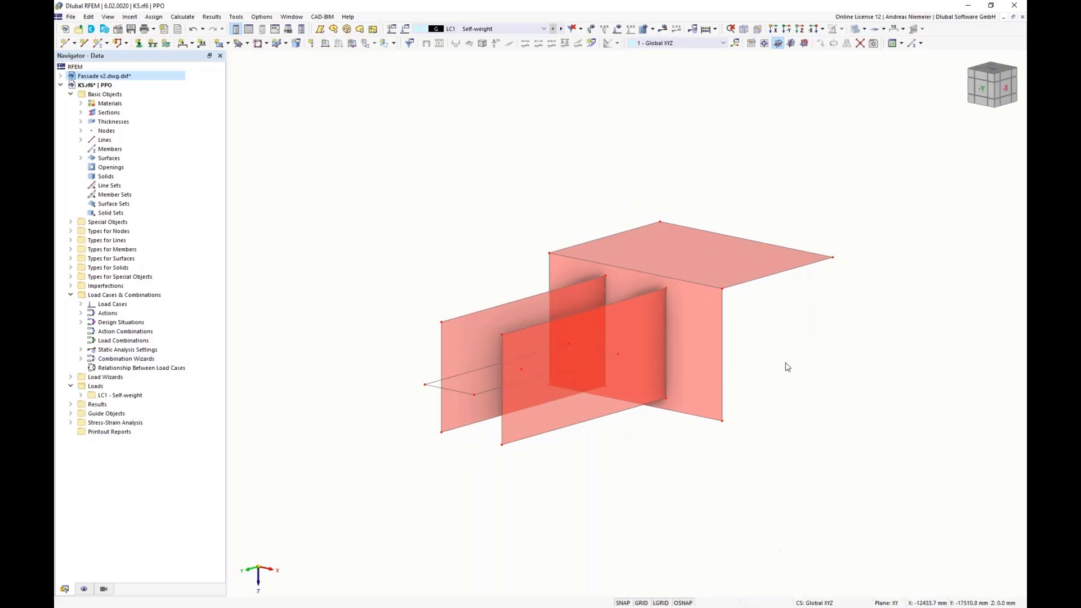
drag(842, 344, 567, 242)
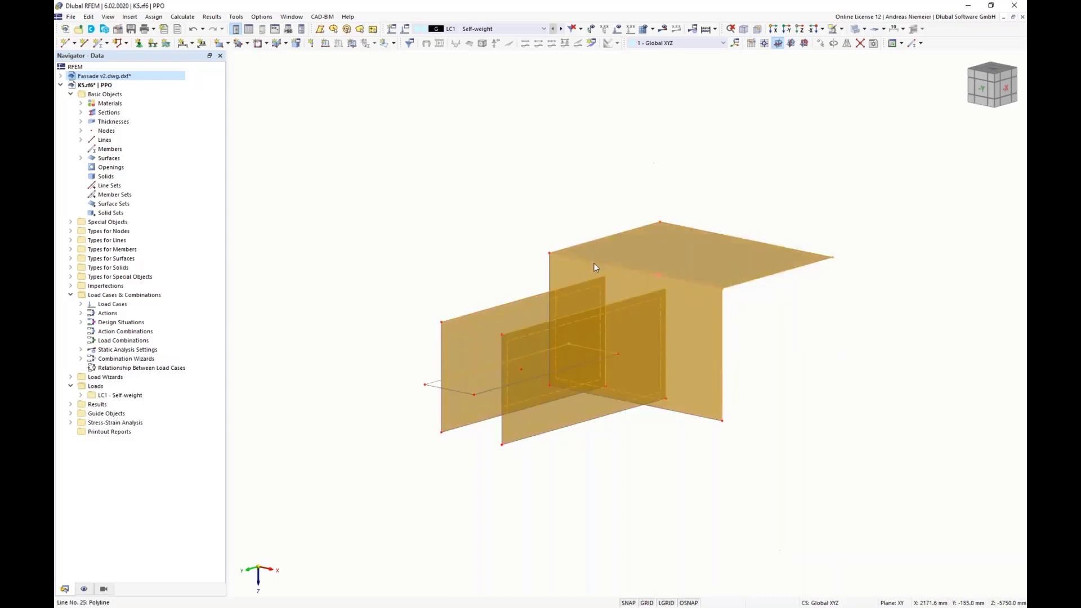
right_click(595, 267)
mouse_move(724, 309)
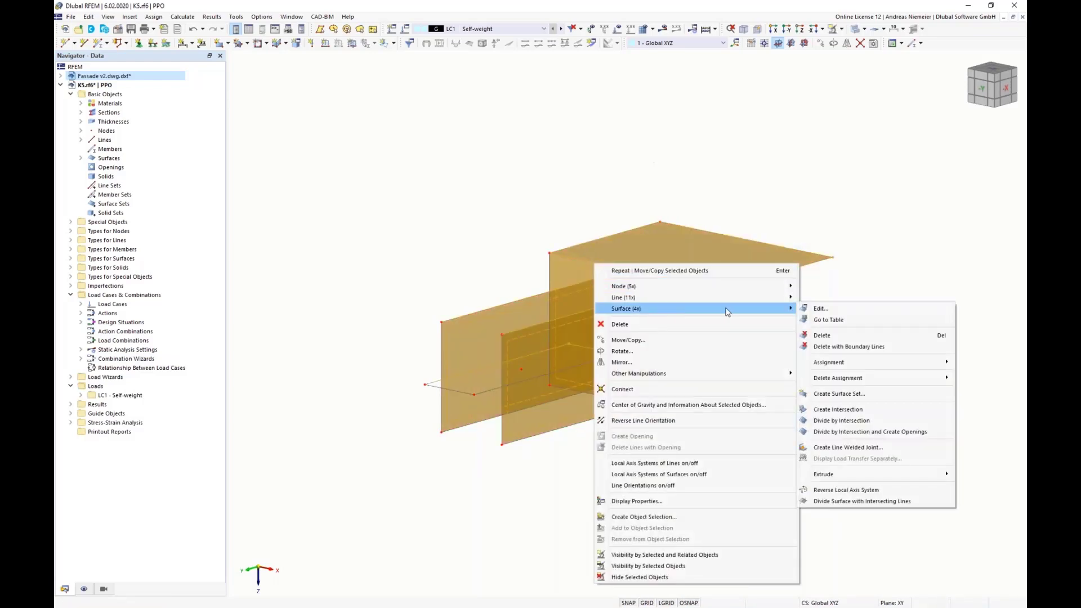
click(841, 312)
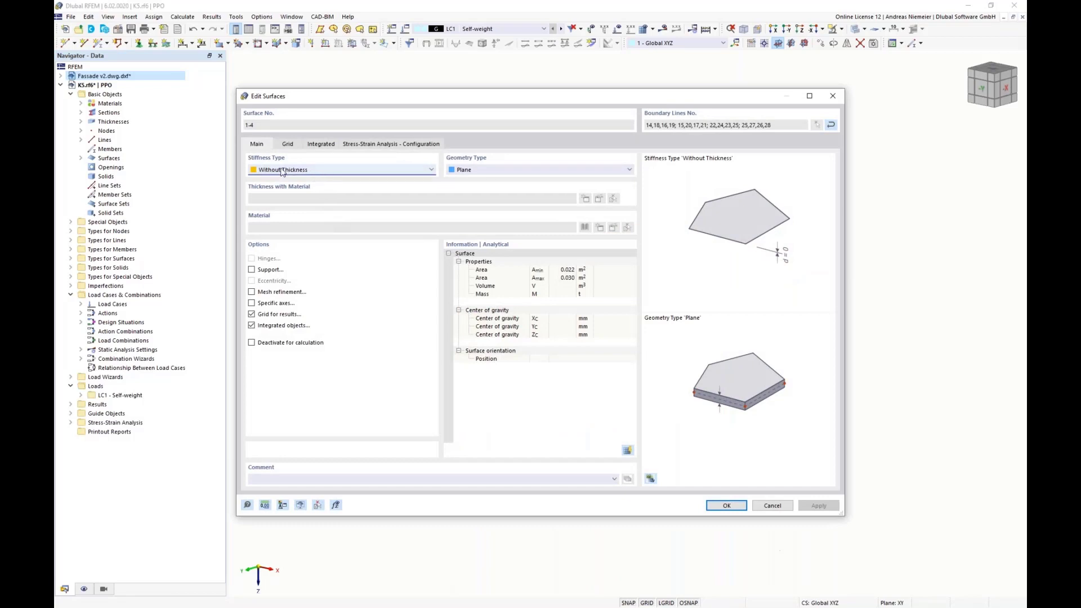
click(282, 171)
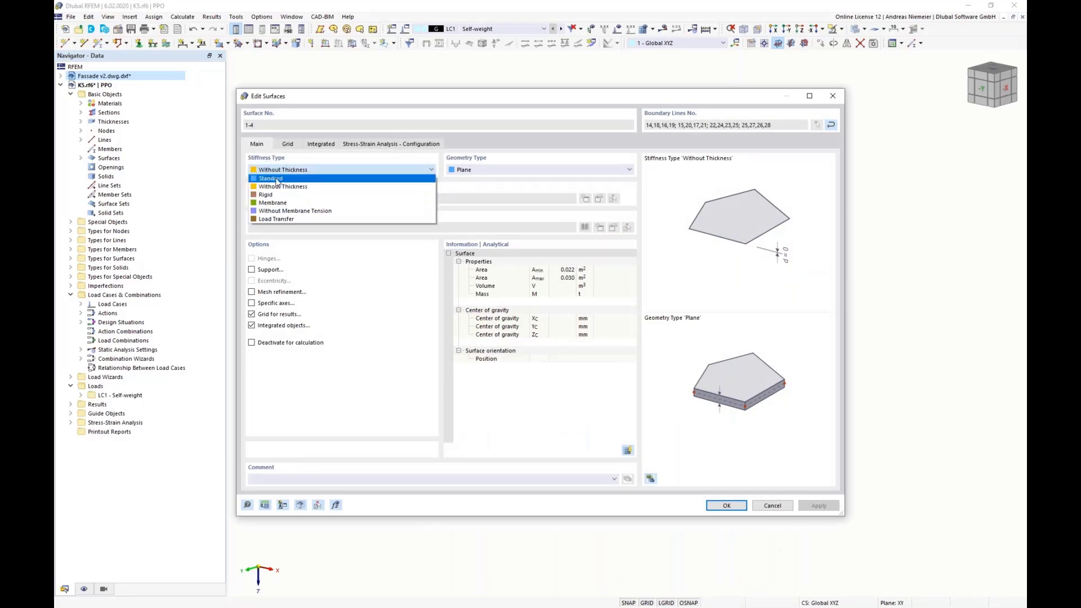
click(279, 178)
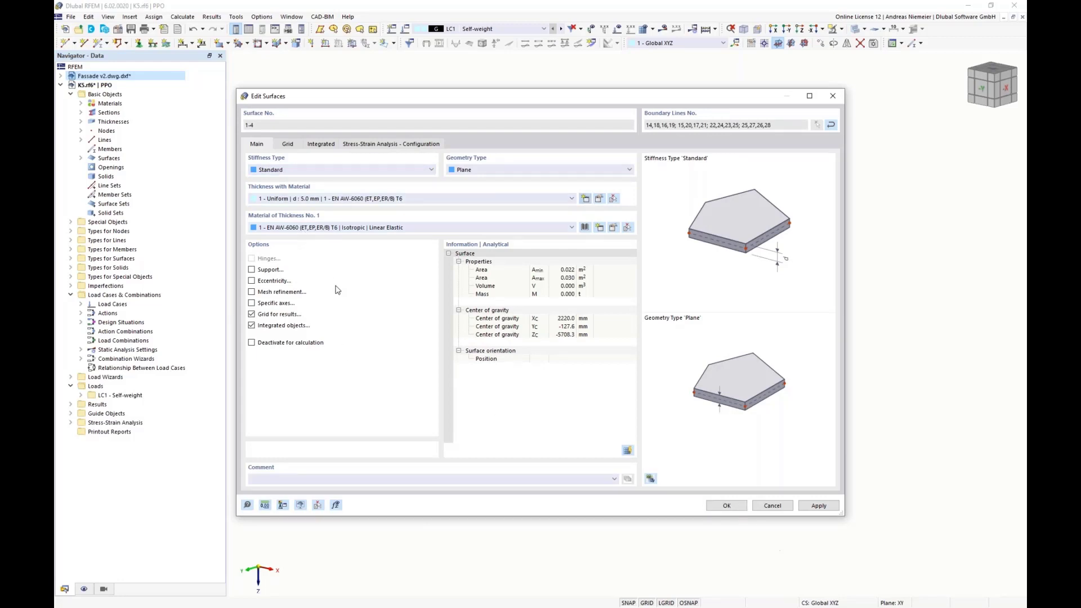
Step: Create a uniform 10 mm thickness with S235 steel to EN 1993-1-1:2005-05 and assign it to the four surfaces
drag(391, 232, 420, 230)
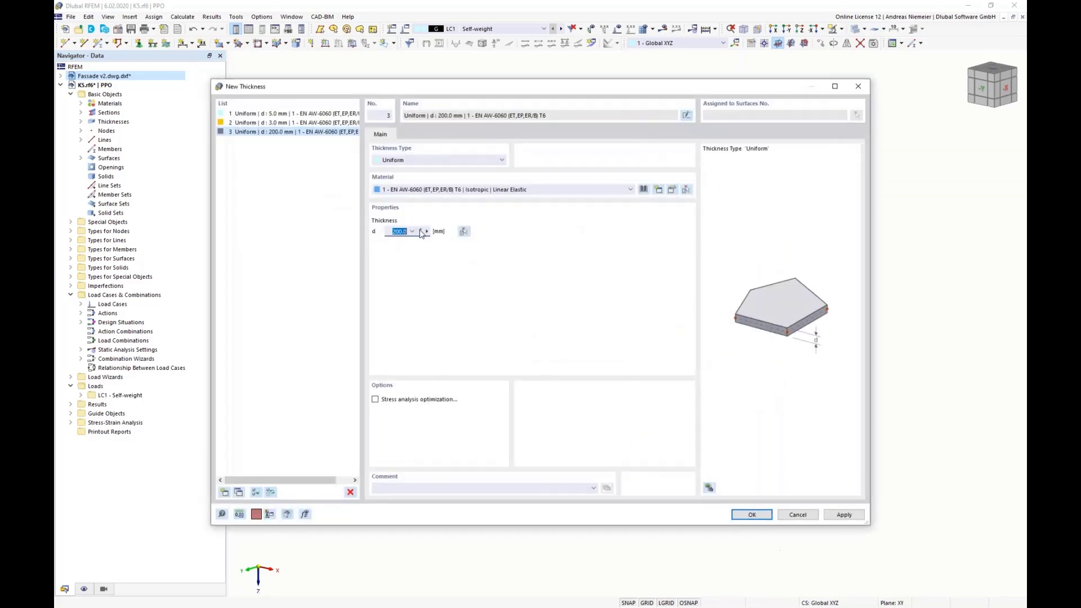
text(10)
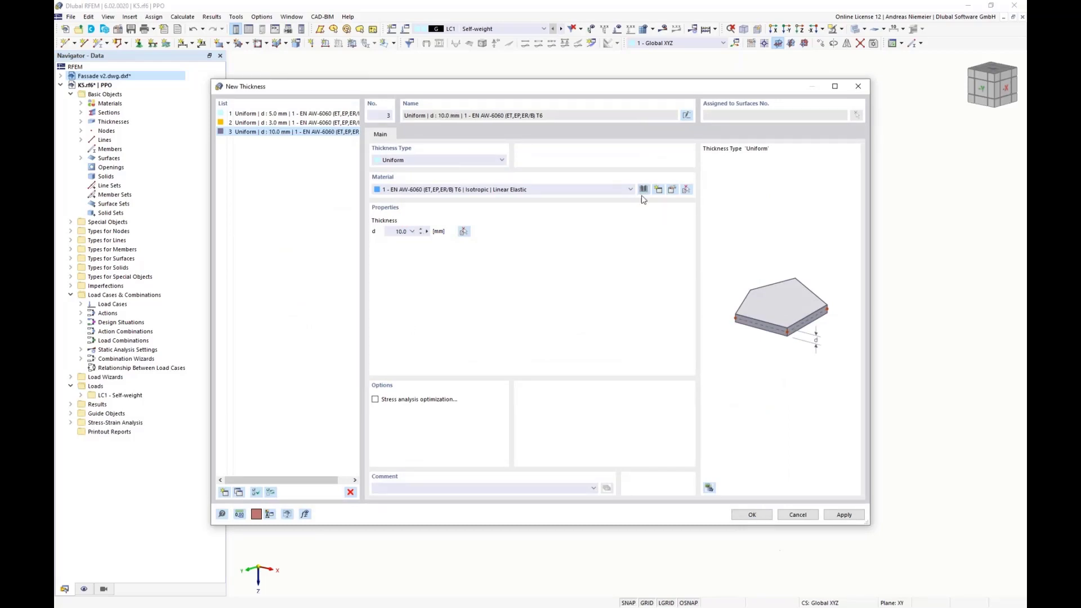
click(644, 190)
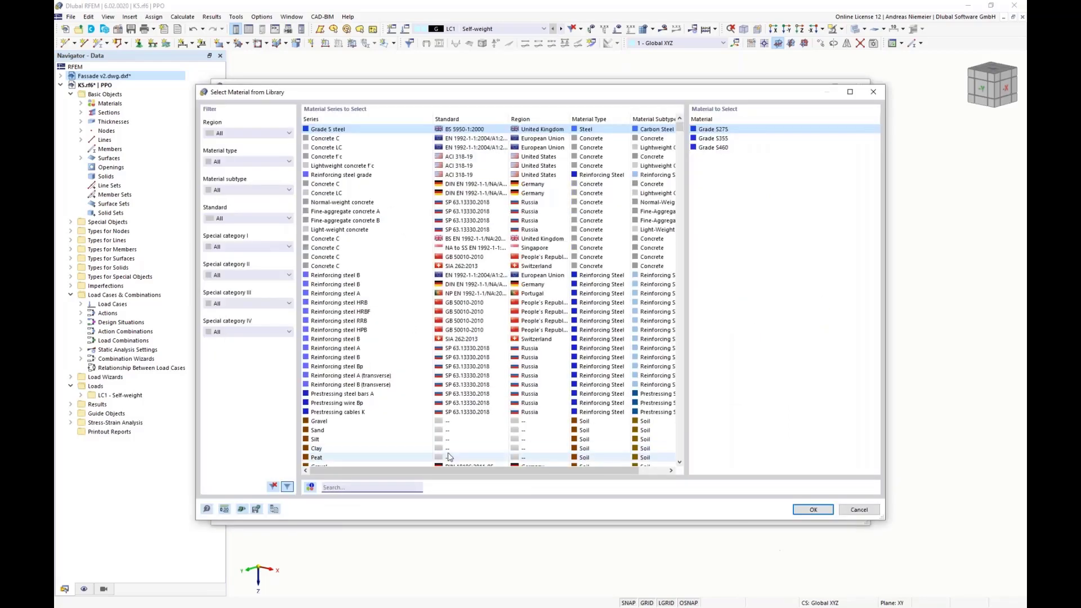
text(s235)
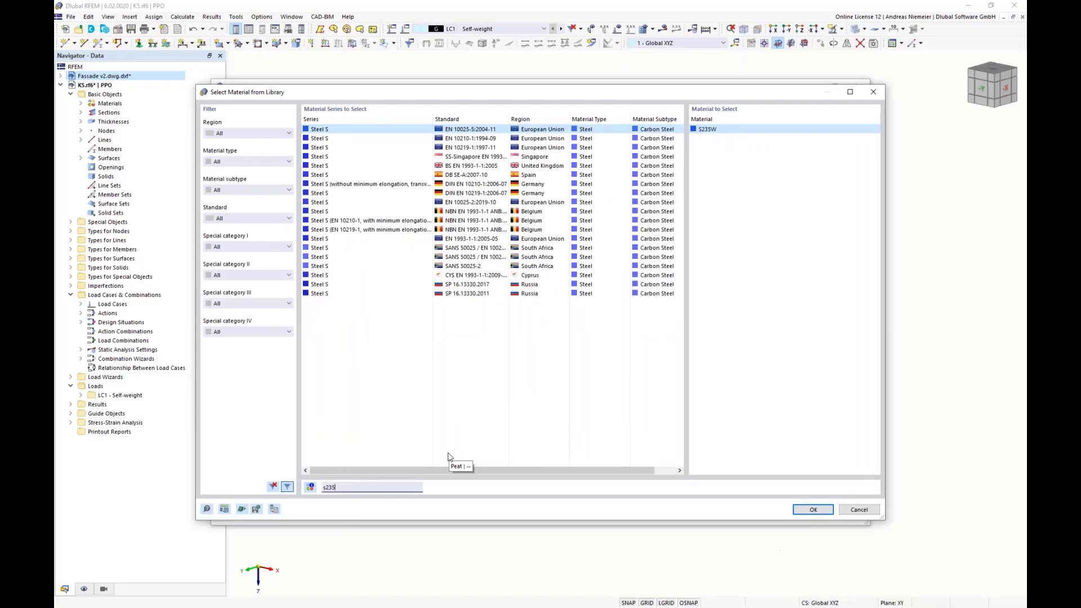
click(460, 241)
click(813, 510)
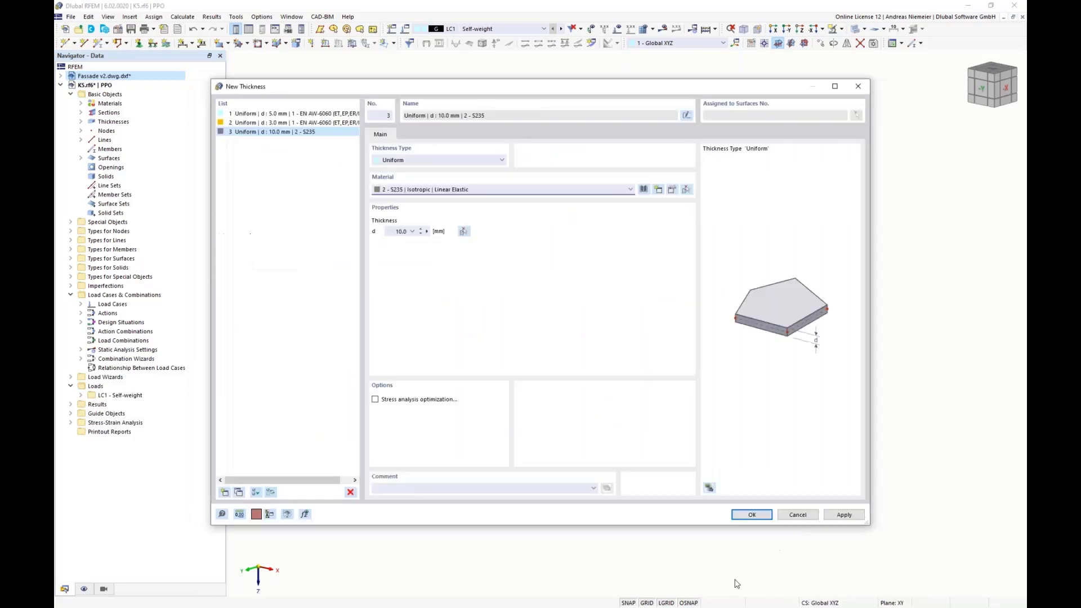
click(743, 514)
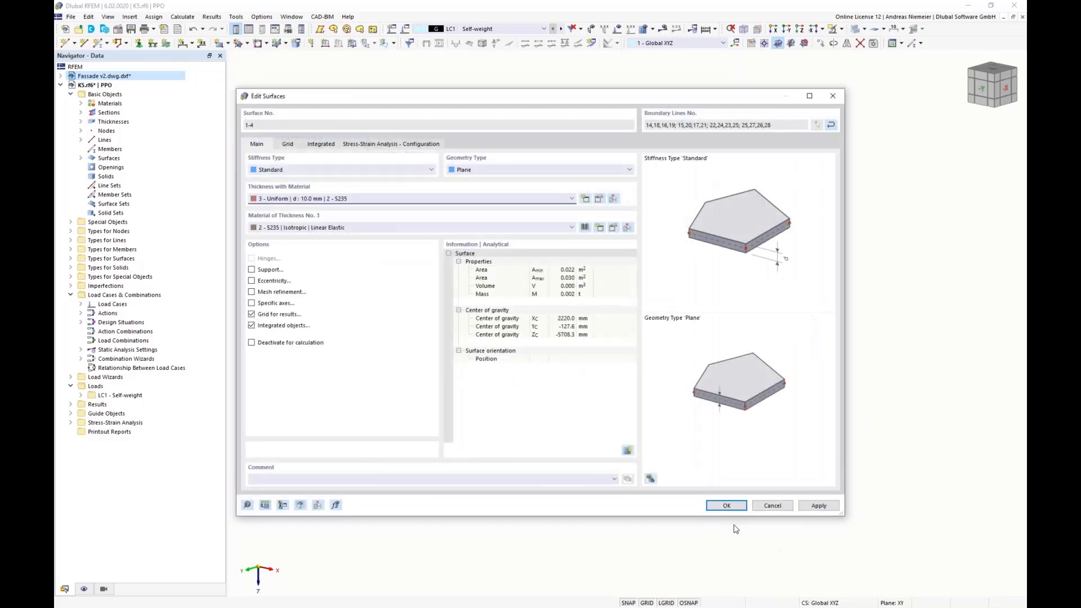
click(735, 508)
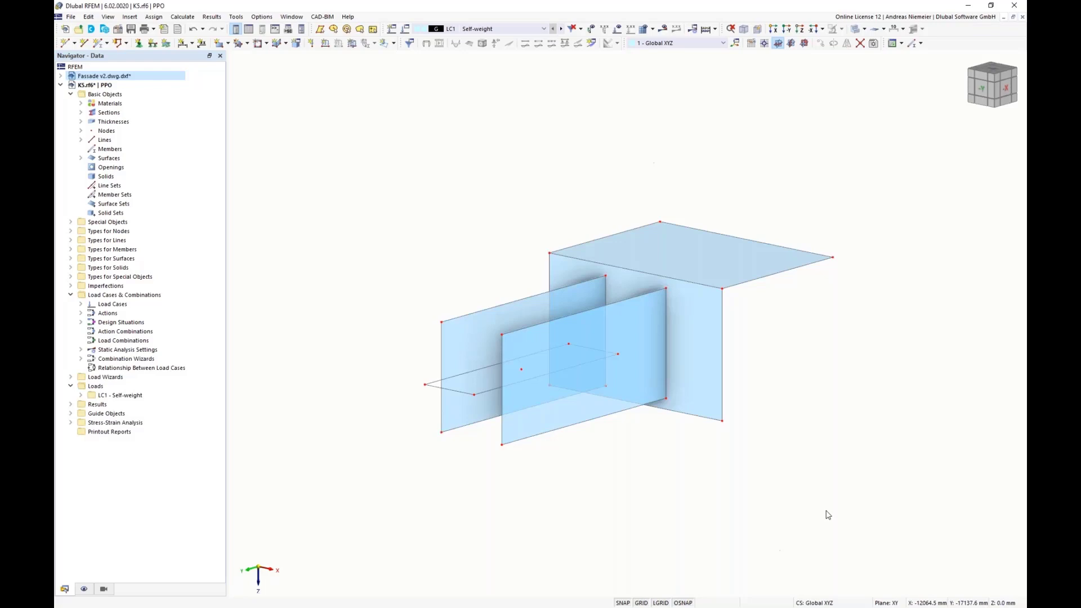
Step: Display the x, y, z axis systems of the surfaces
middle_drag(860, 369, 857, 370)
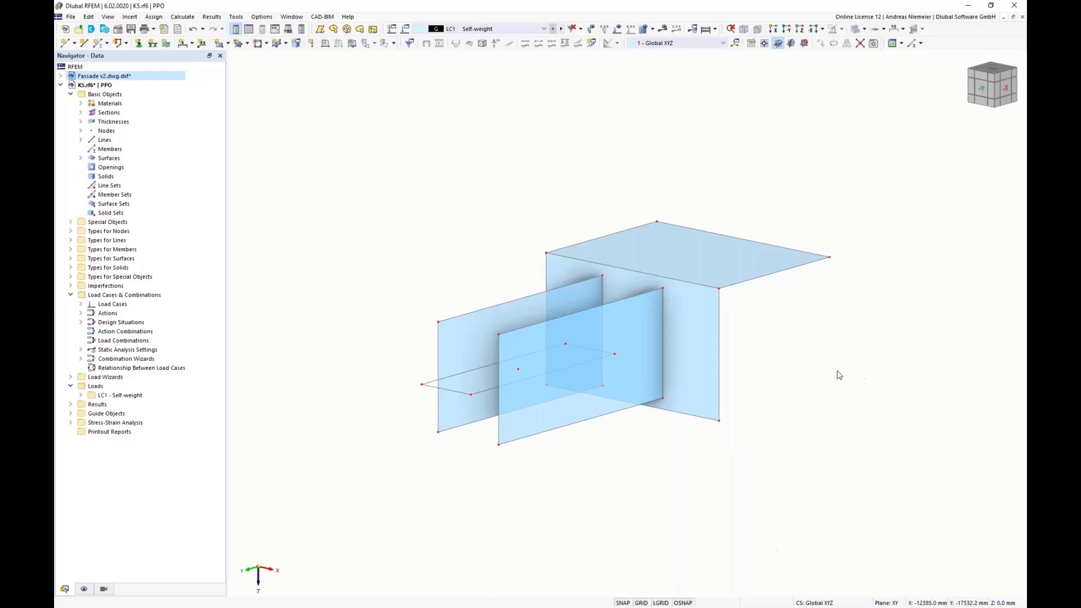
ctrl+middle_drag(789, 317, 726, 341)
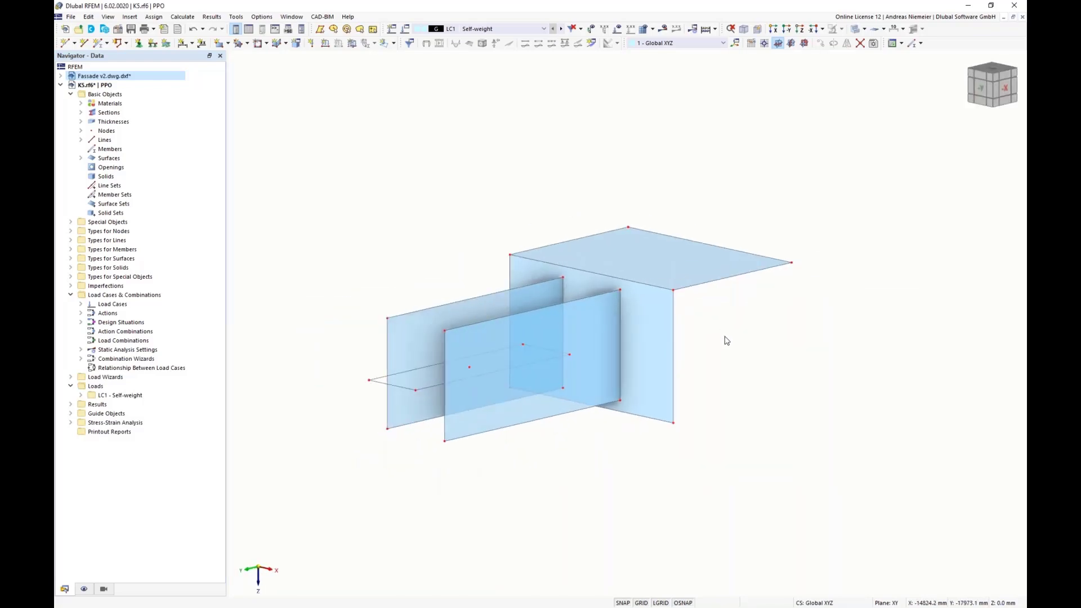
click(86, 589)
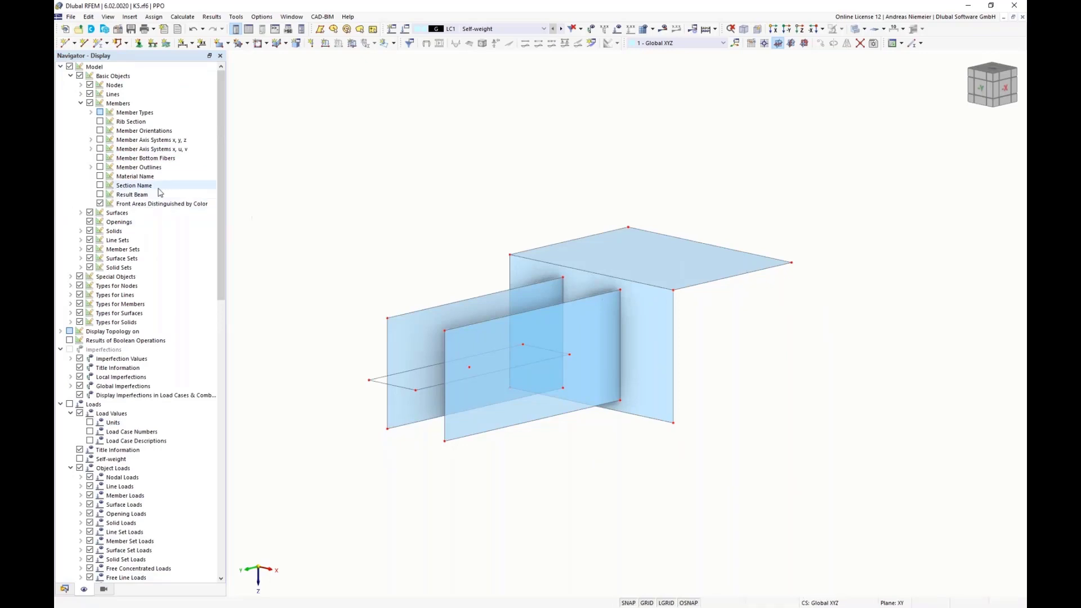
click(81, 103)
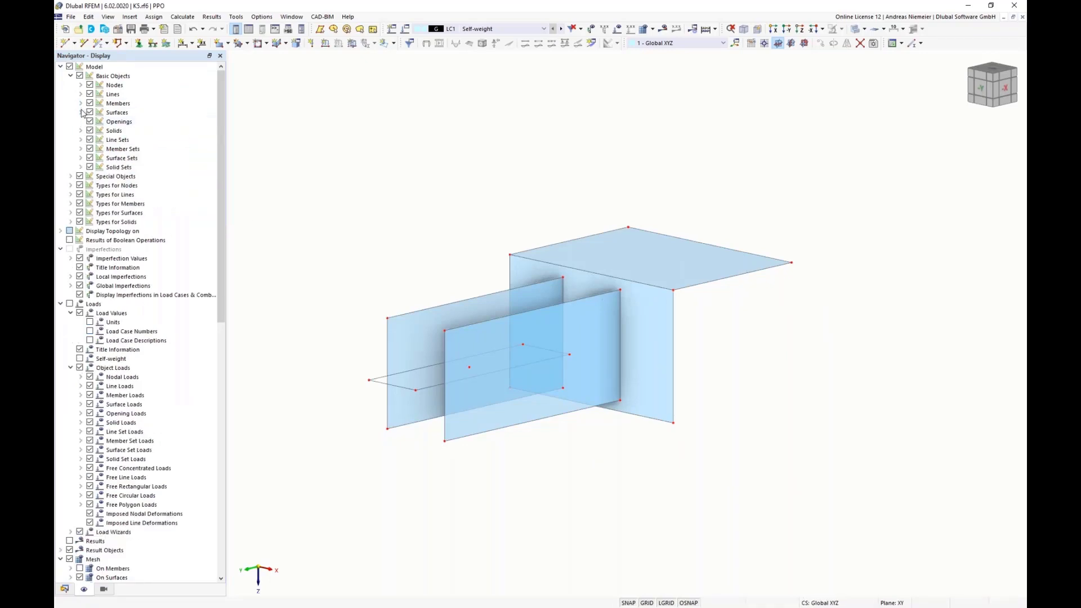
click(81, 112)
click(99, 140)
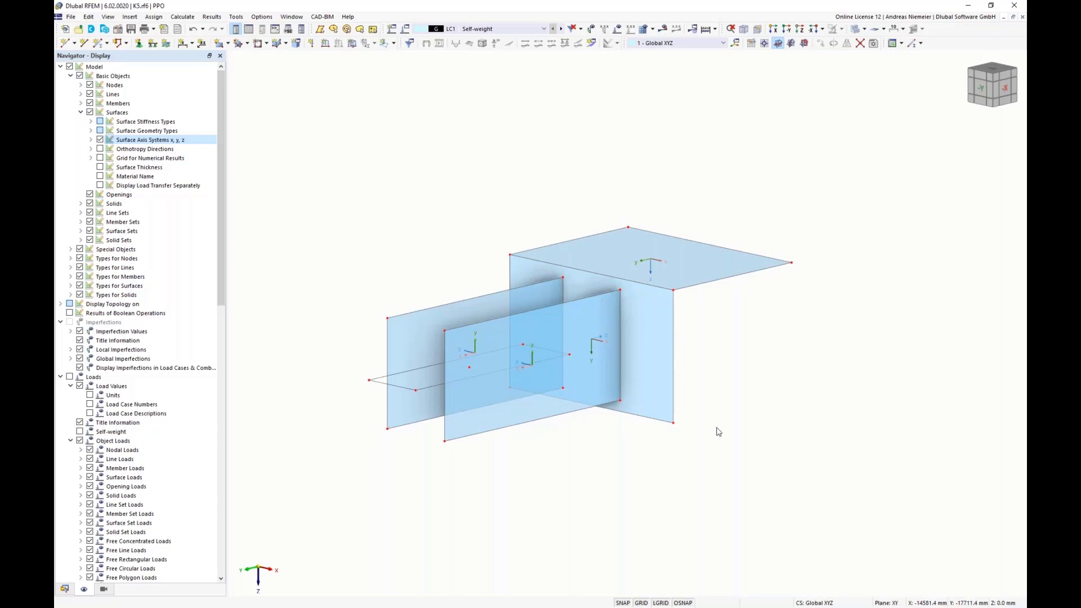
Step: Activate a surface support for the vertical end plate and the horizontal top plate and start defining a new support type
right_click(668, 296)
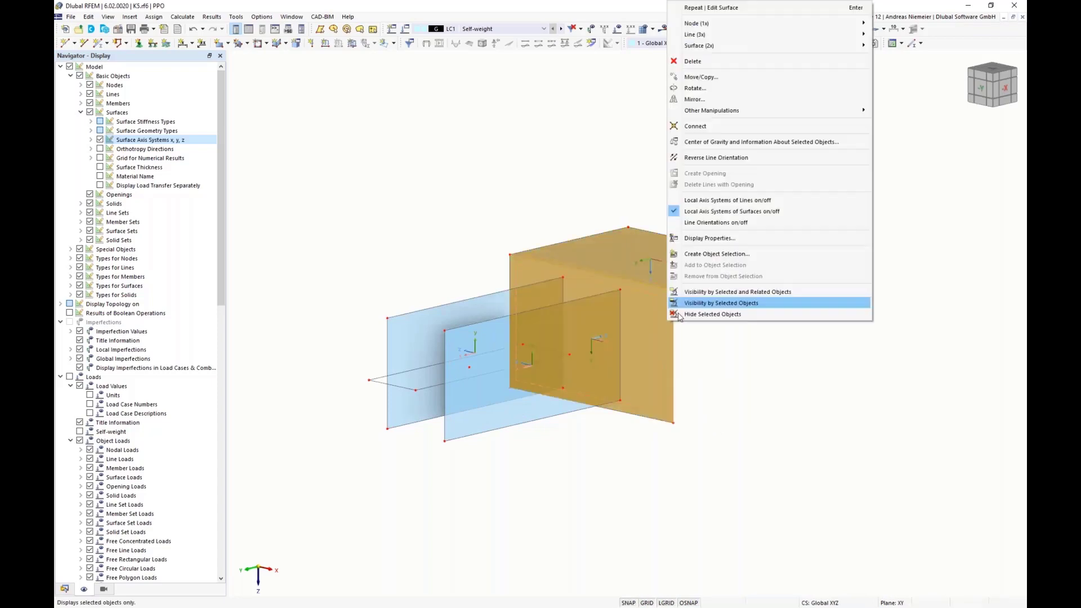
mouse_move(726, 48)
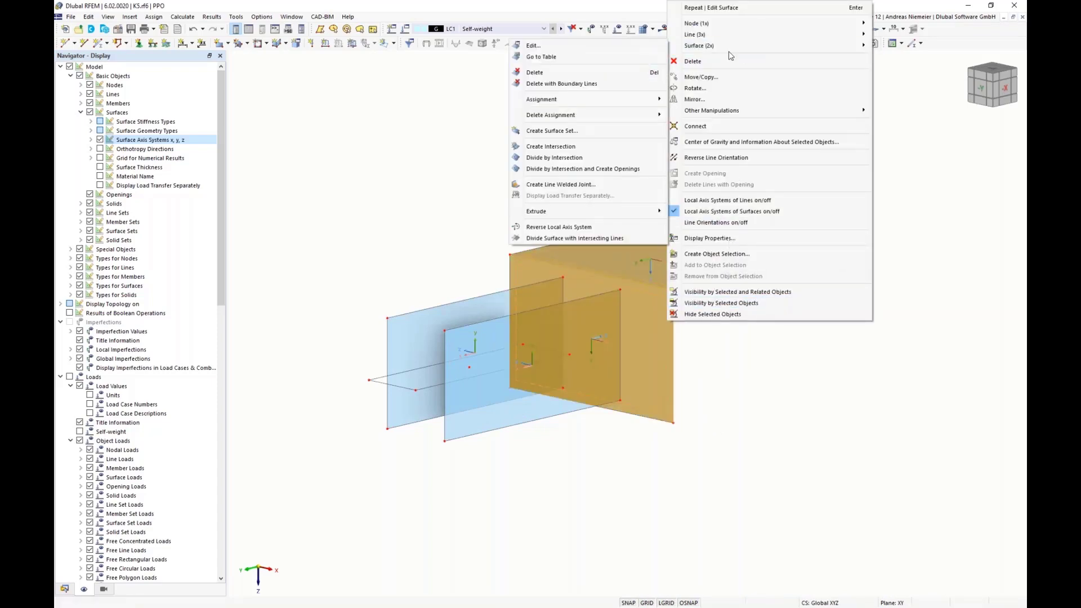
click(611, 46)
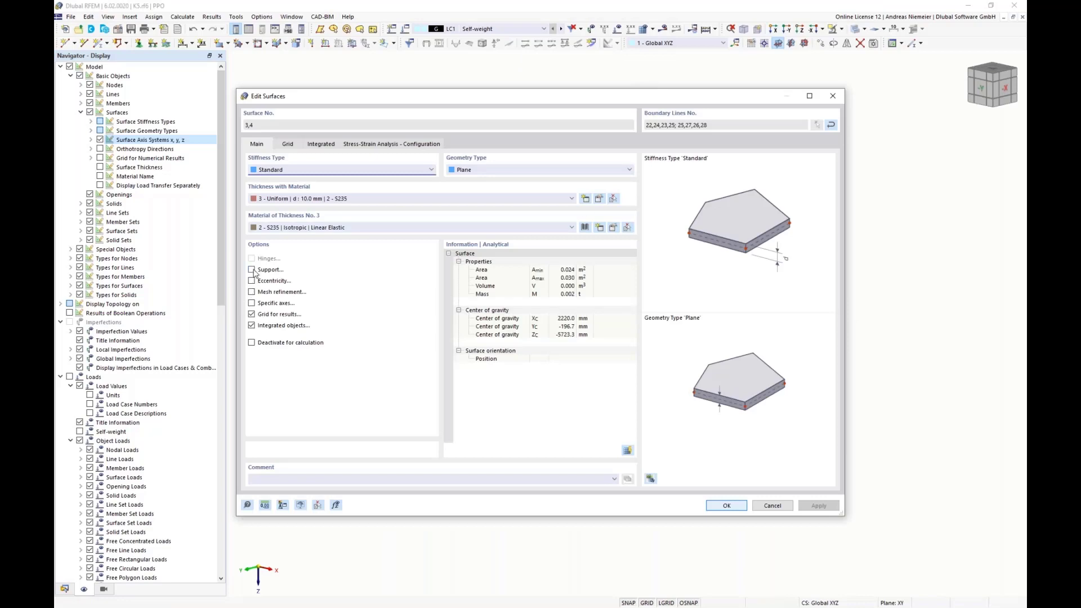
click(252, 269)
click(282, 144)
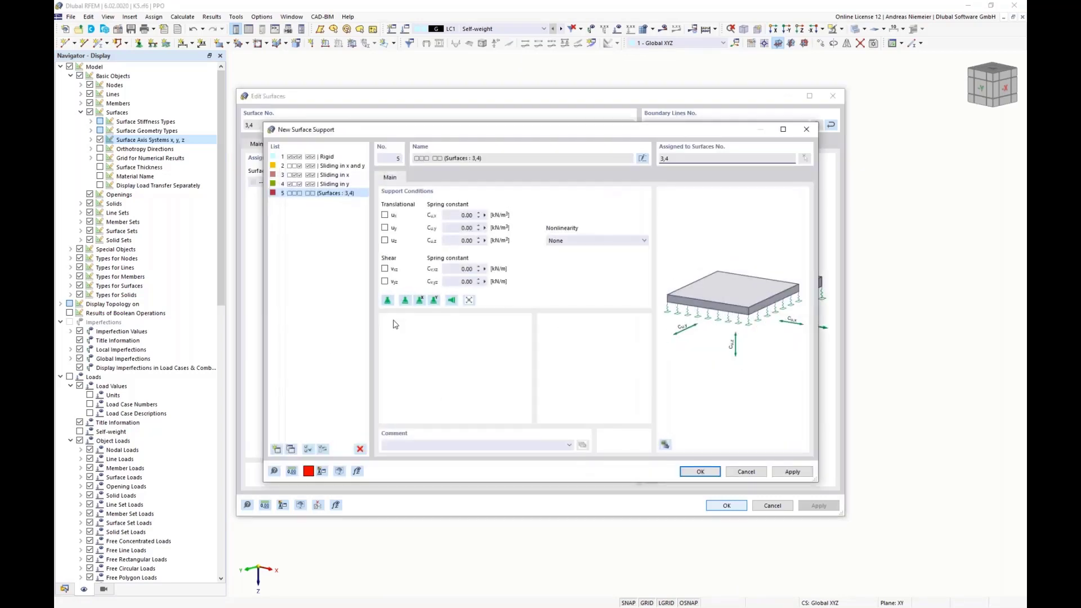
Step: Define the support with both shear directions fixed, a Cu,z spring of 2e8 kN/m³ and failure if negative contact stress
click(386, 240)
click(386, 242)
drag(451, 241, 537, 247)
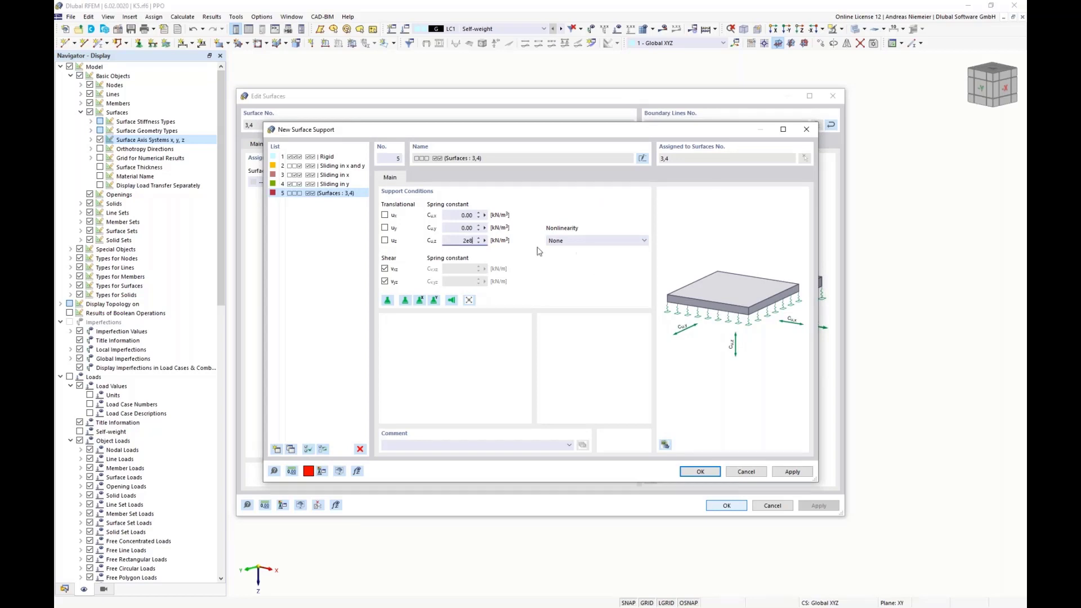
click(566, 248)
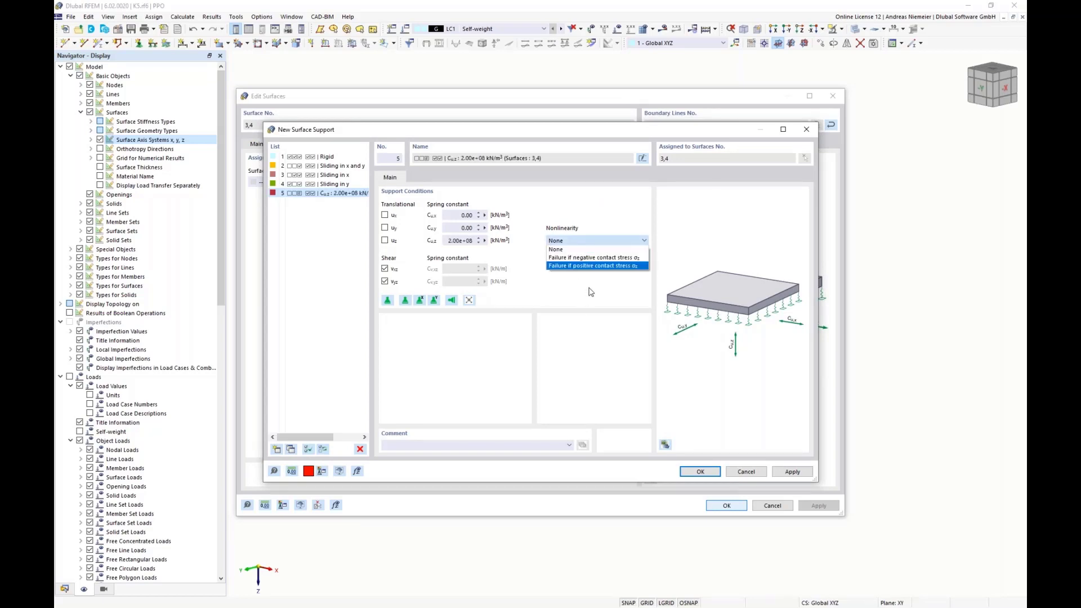
click(591, 259)
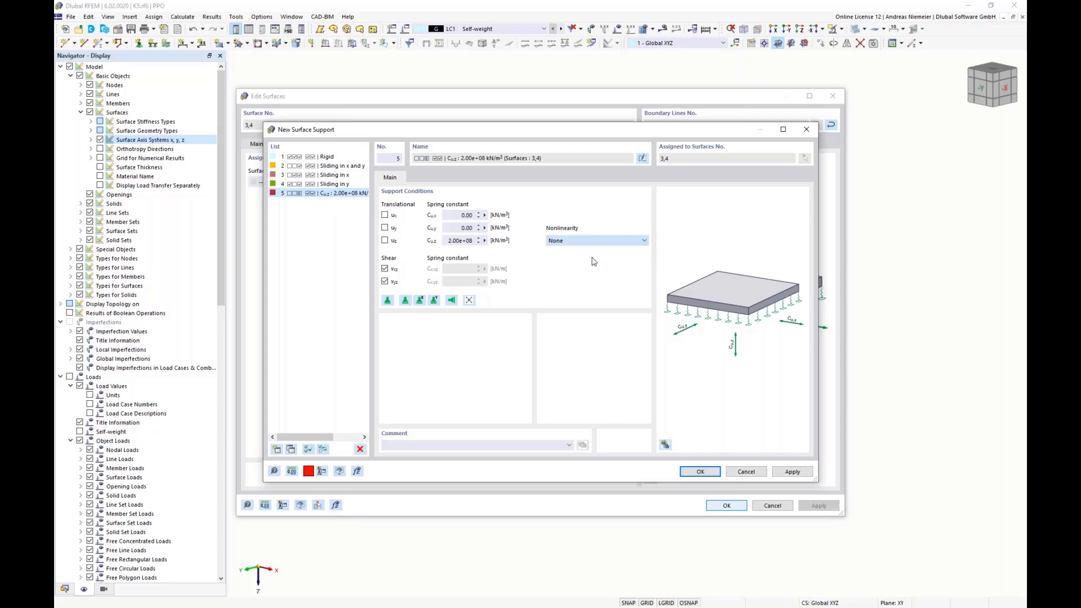
click(700, 472)
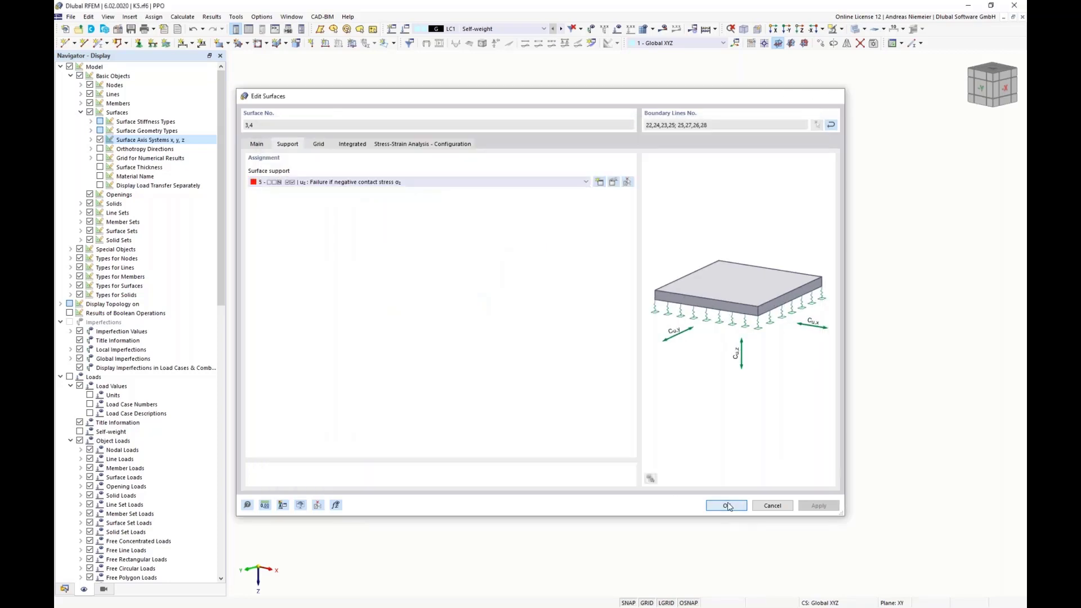
Step: Apply the new contact-type surface support to the vertical end plate and the horizontal top plate
click(729, 506)
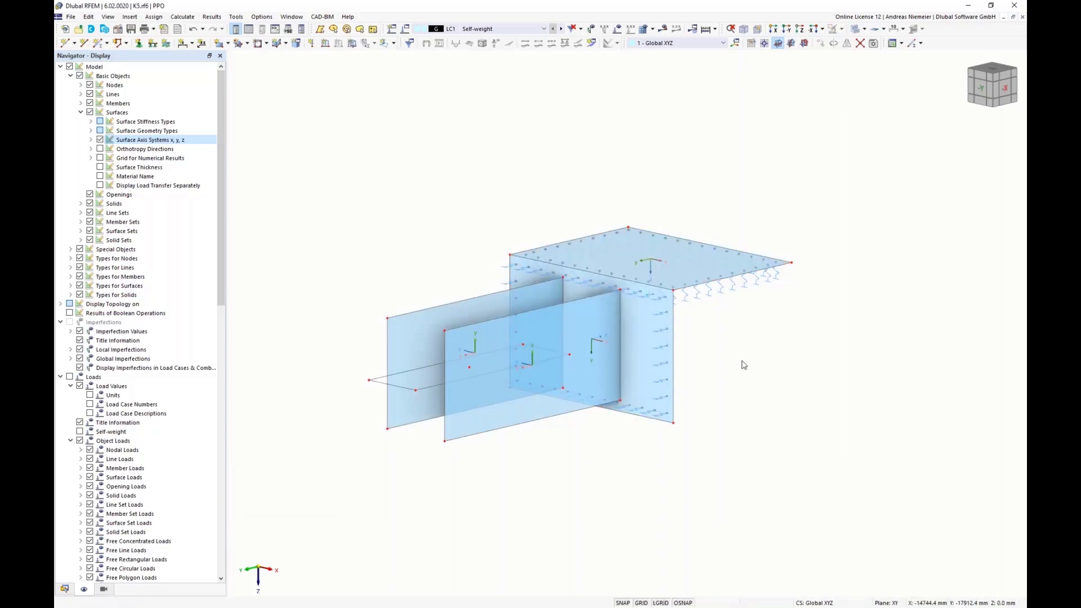
ctrl+middle_drag(738, 349, 684, 367)
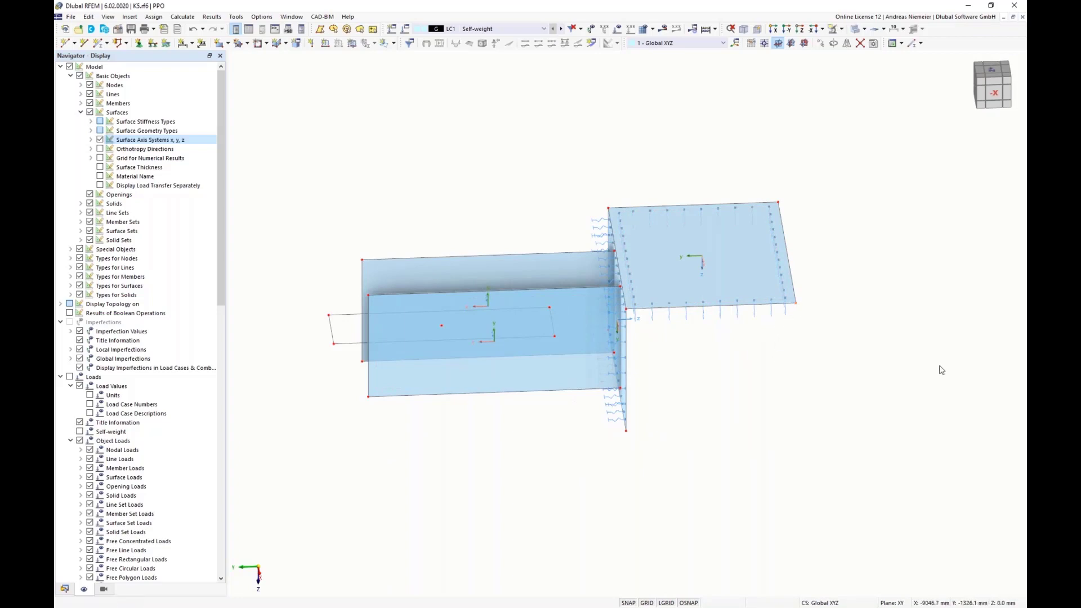
Step: Copy the two free-edge corner nodes of the top plate inward as hole centres, offsetting the far one by X 50 mm and Y 50 mm
click(820, 43)
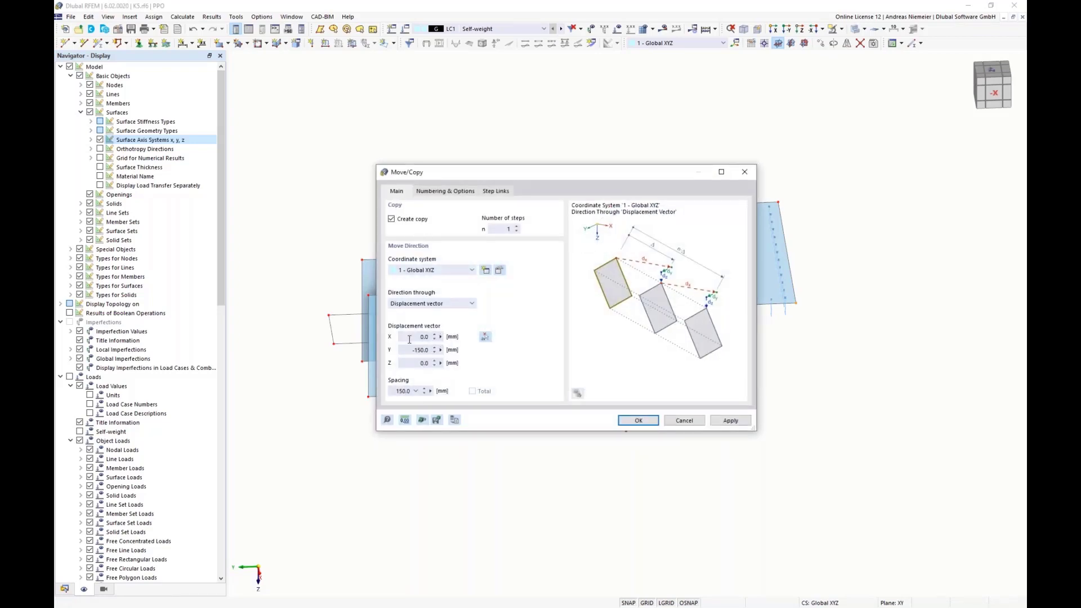
click(409, 339)
key(Tab)
click(639, 421)
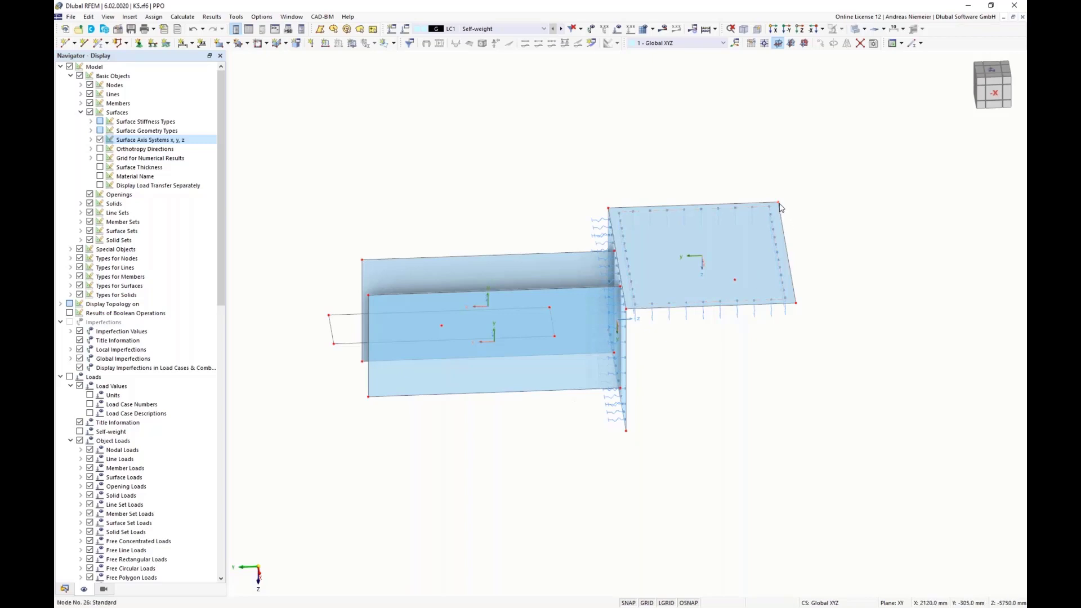
click(834, 43)
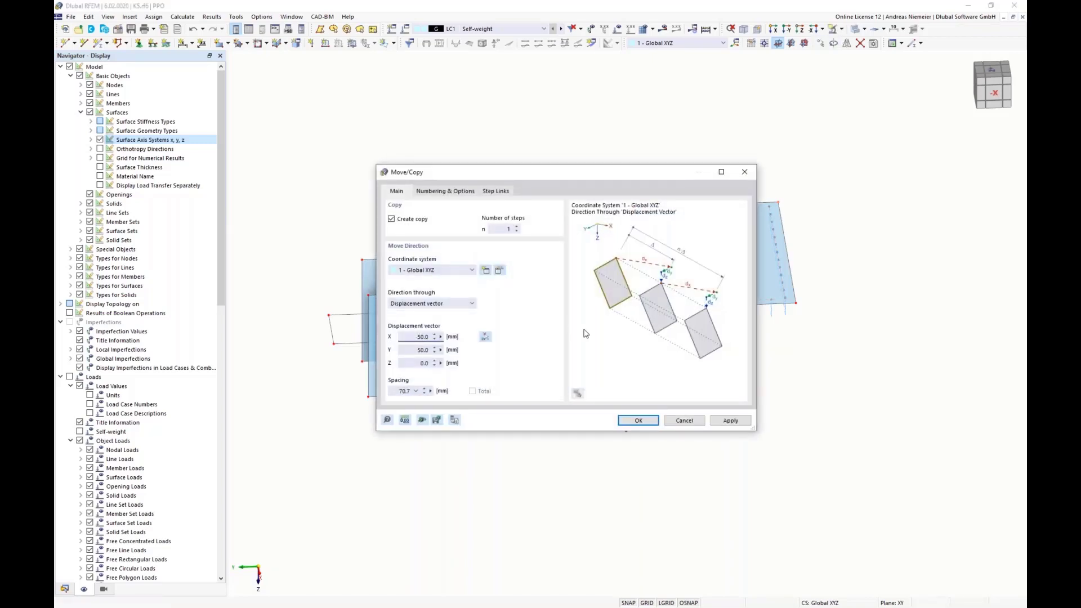
click(685, 420)
scroll(837, 315, down, 2)
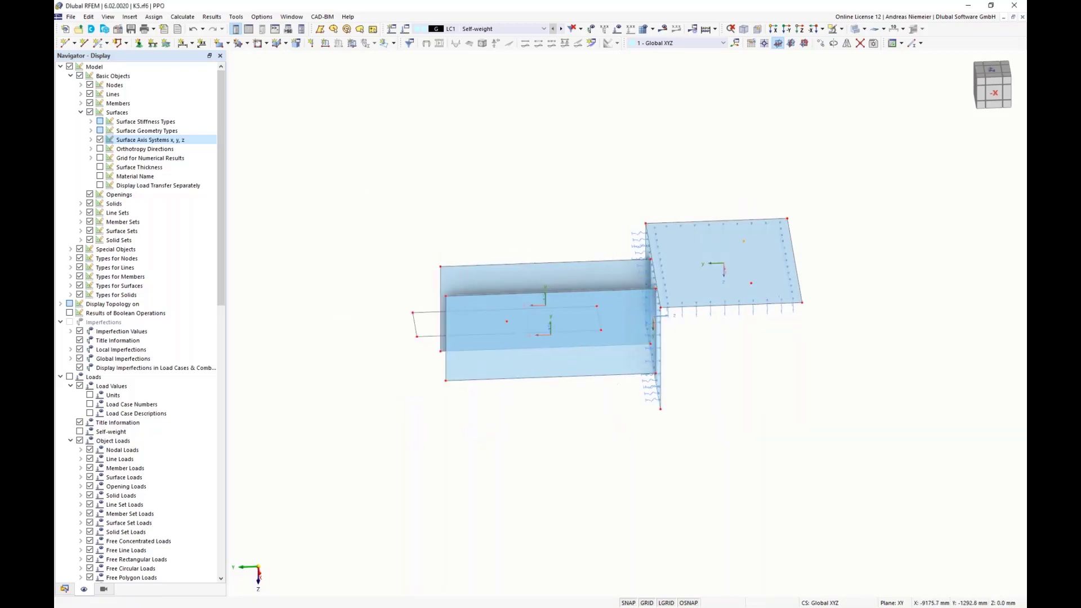
Step: Create two circular openings with a 6 mm radius in the top plate, centred on the two copied nodes
ctrl+middle_drag(864, 310, 725, 360)
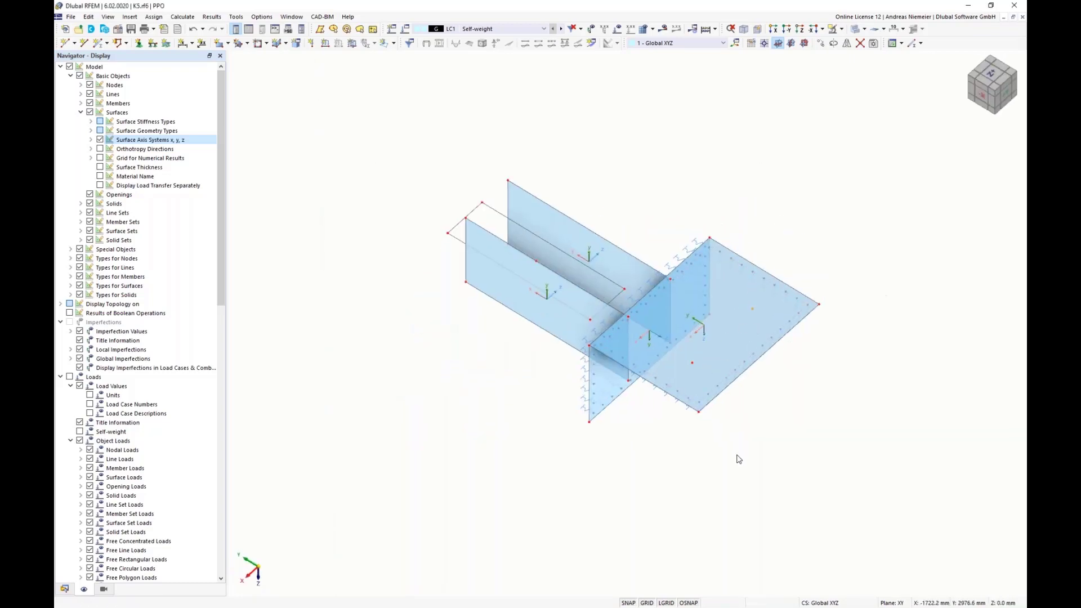
middle_drag(732, 435, 734, 436)
scroll(698, 367, up, 3)
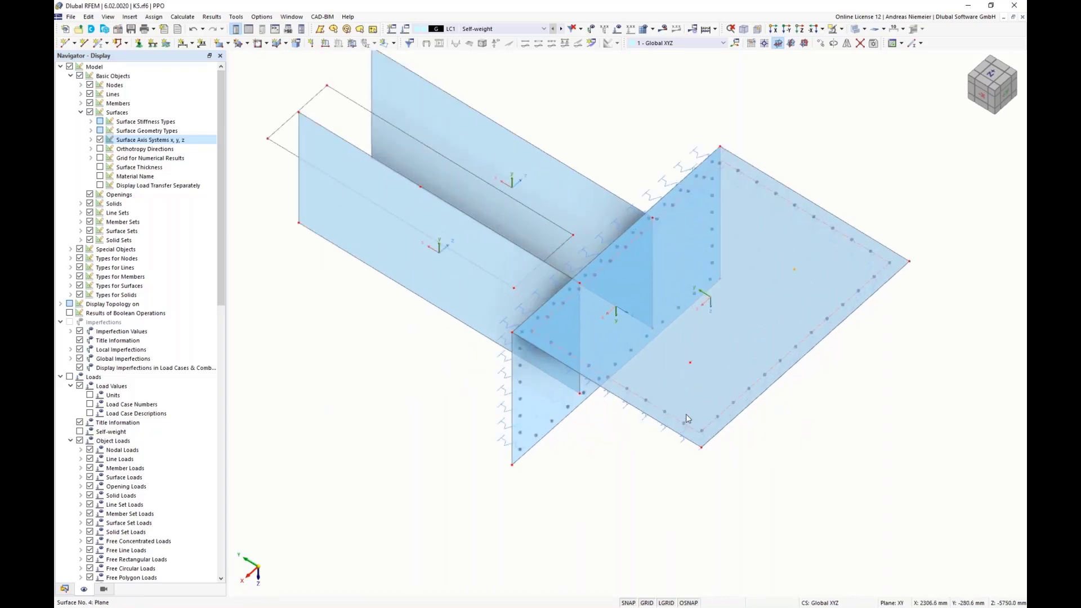
click(266, 43)
click(276, 80)
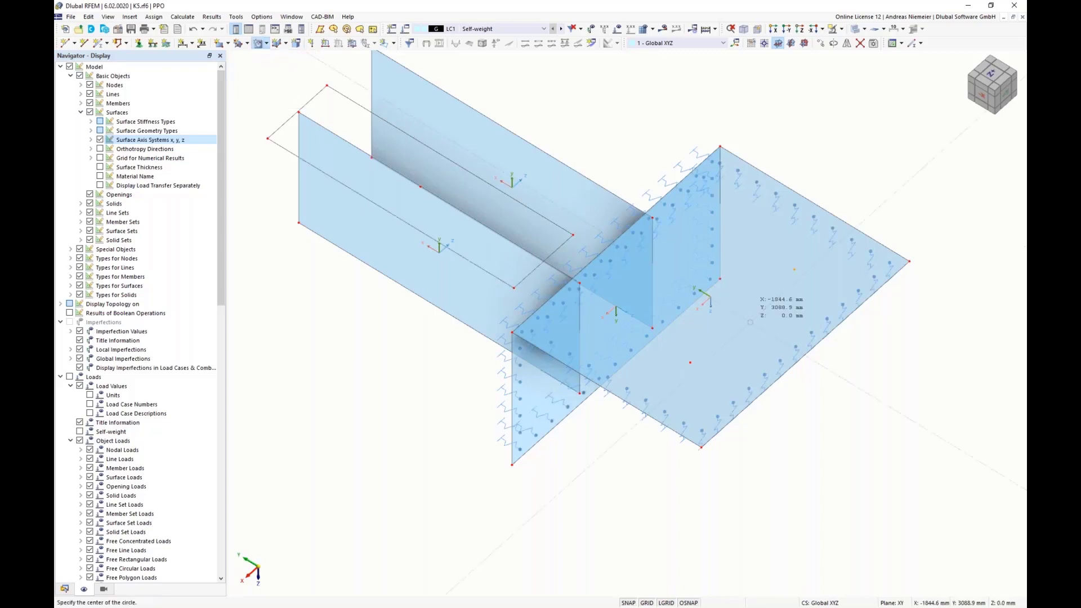
click(691, 362)
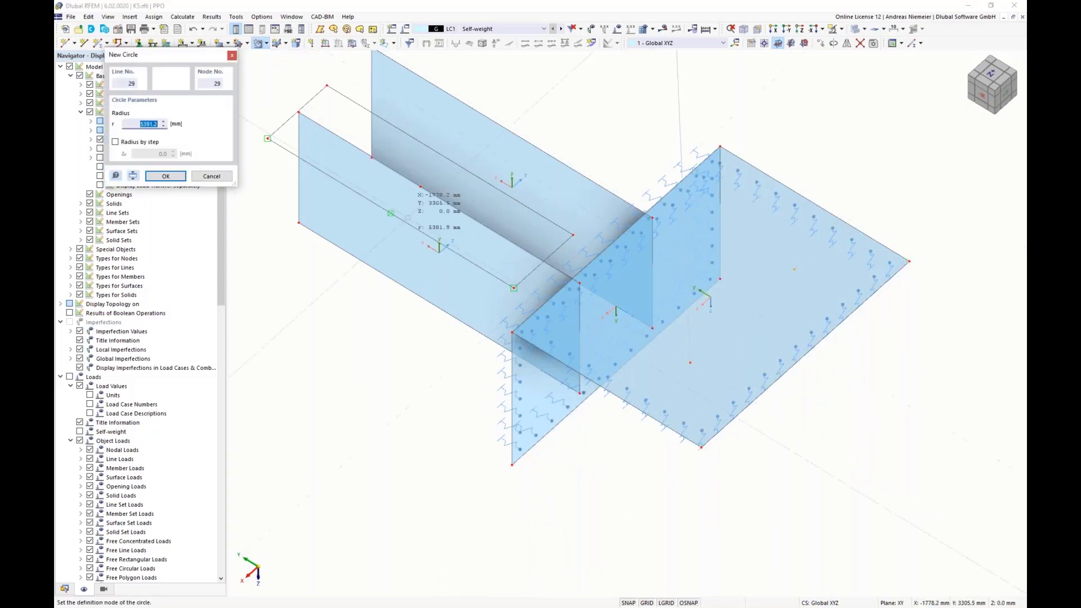
text(200)
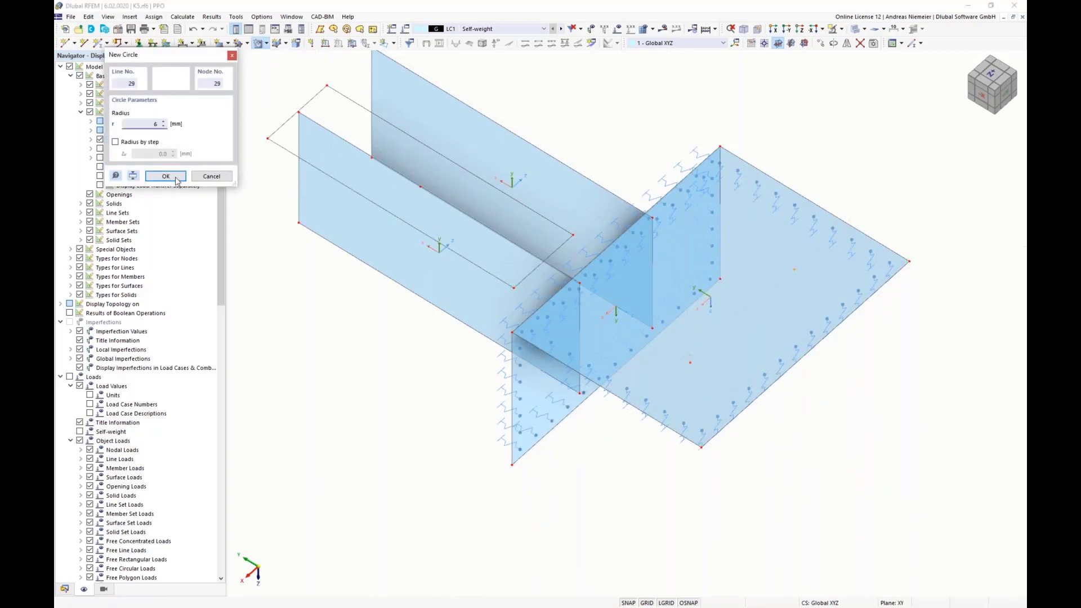
click(165, 176)
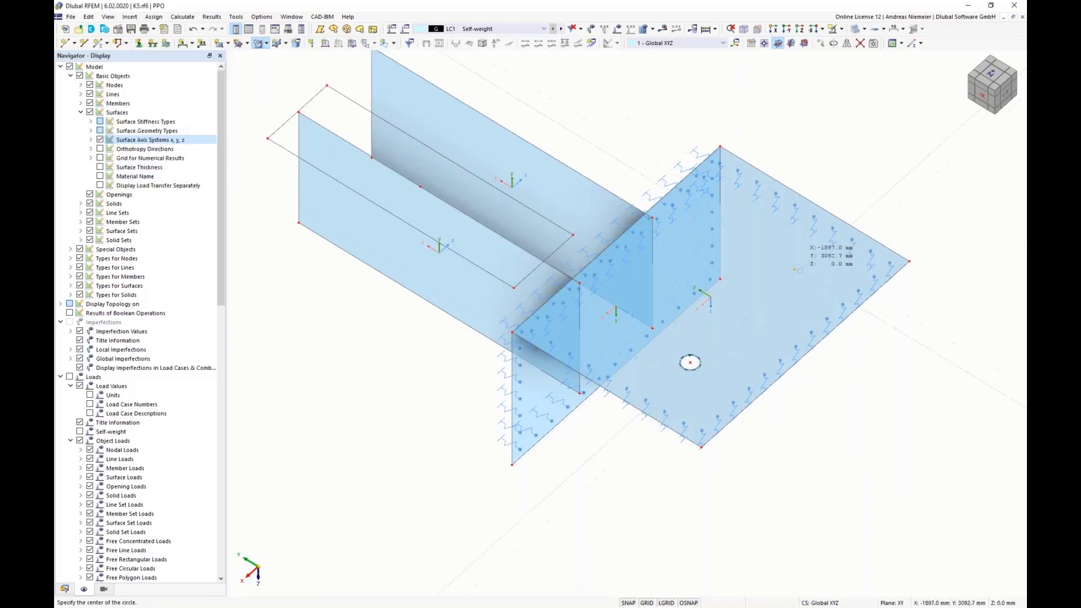
click(795, 270)
text(200)
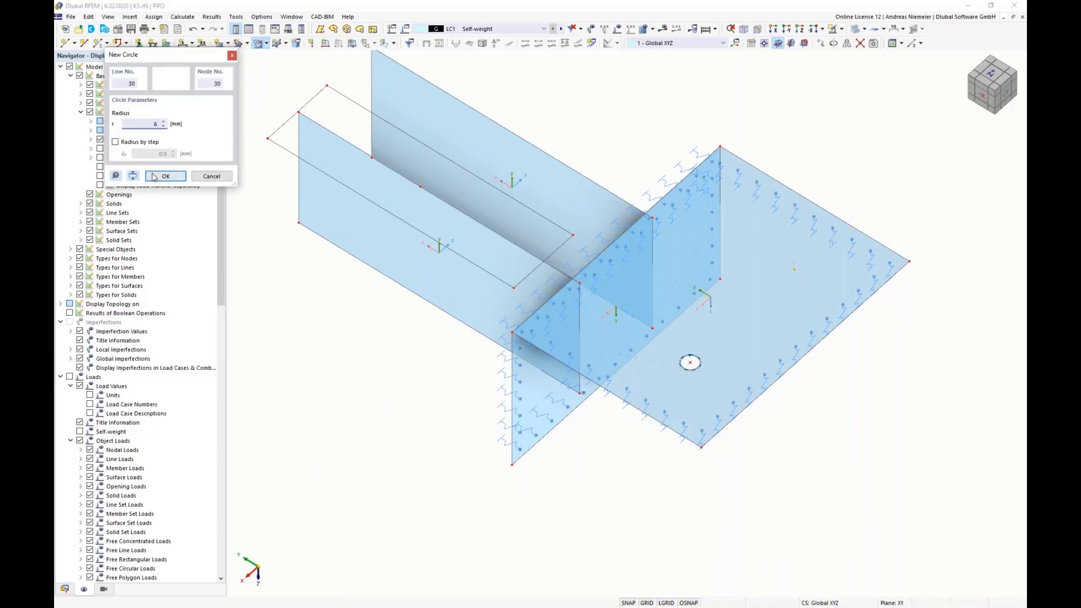
click(166, 176)
key(Escape)
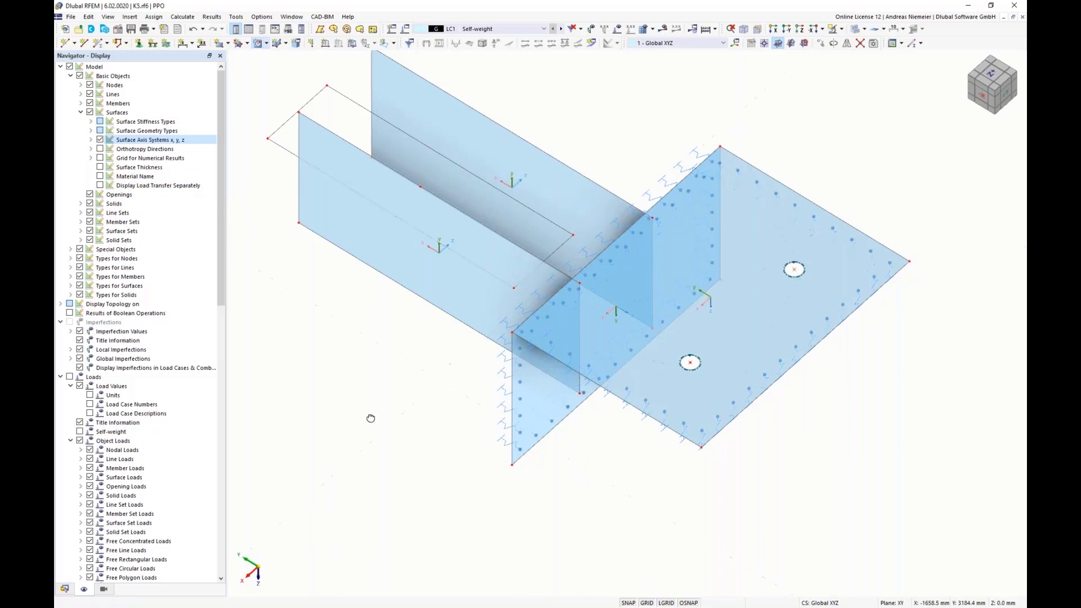
Step: Start a new surface defined by boundary lines and set its stiffness type to Without Membrane Tension
ctrl+middle_drag(369, 417, 370, 405)
scroll(370, 406, down, 2)
scroll(641, 333, up, 5)
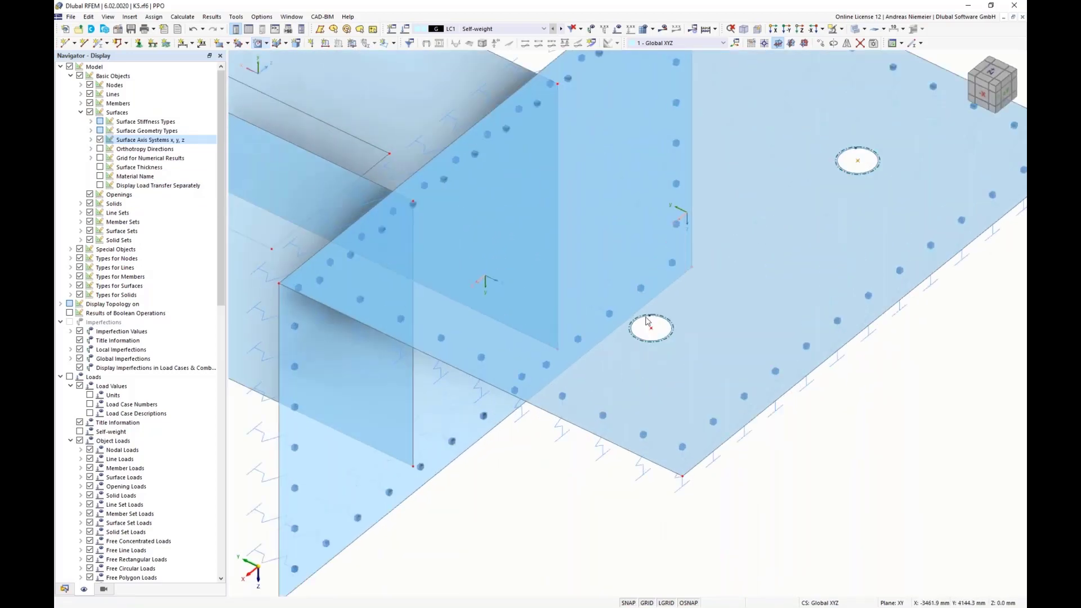
click(694, 299)
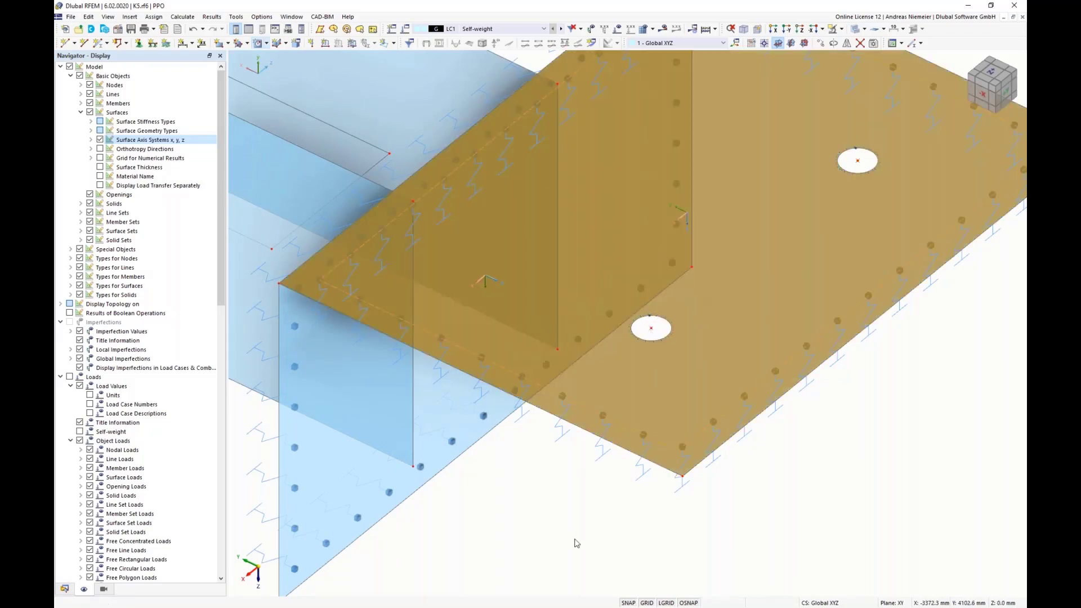
click(559, 485)
scroll(559, 481, down, 1)
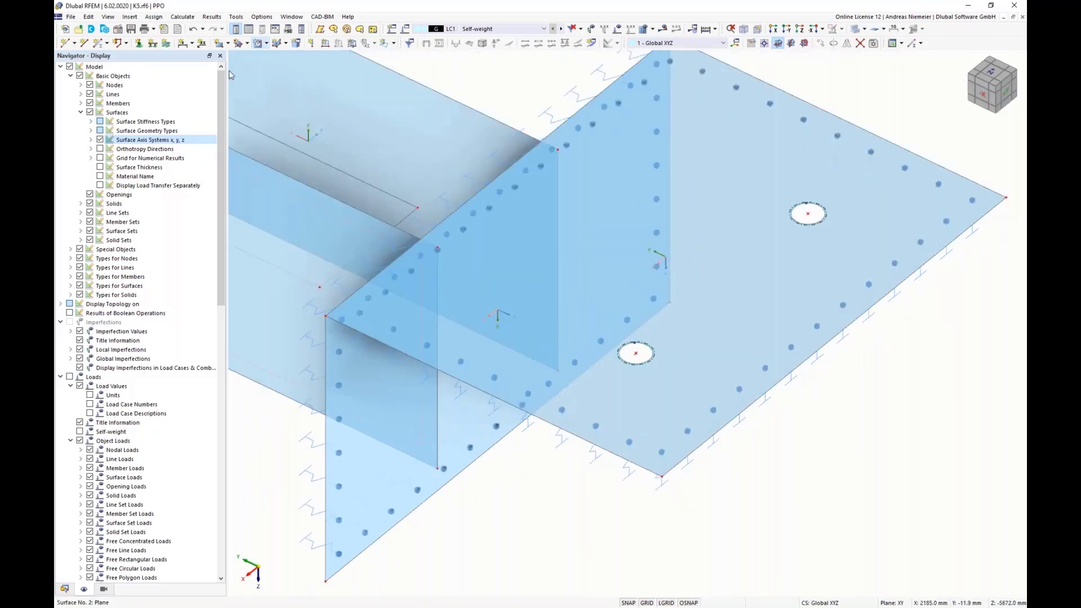
click(247, 43)
click(228, 43)
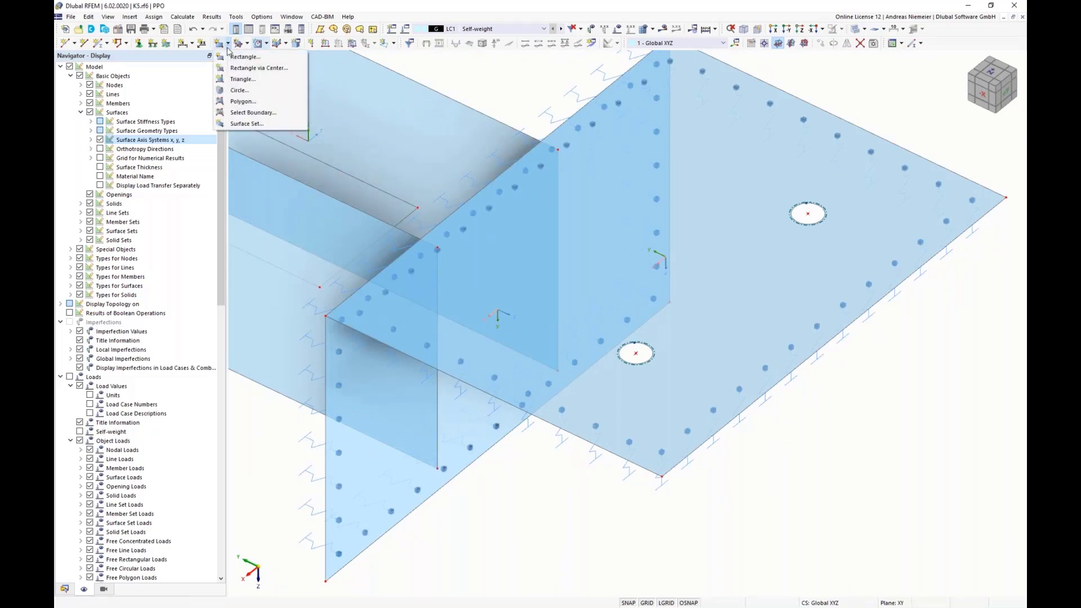
click(248, 101)
click(308, 172)
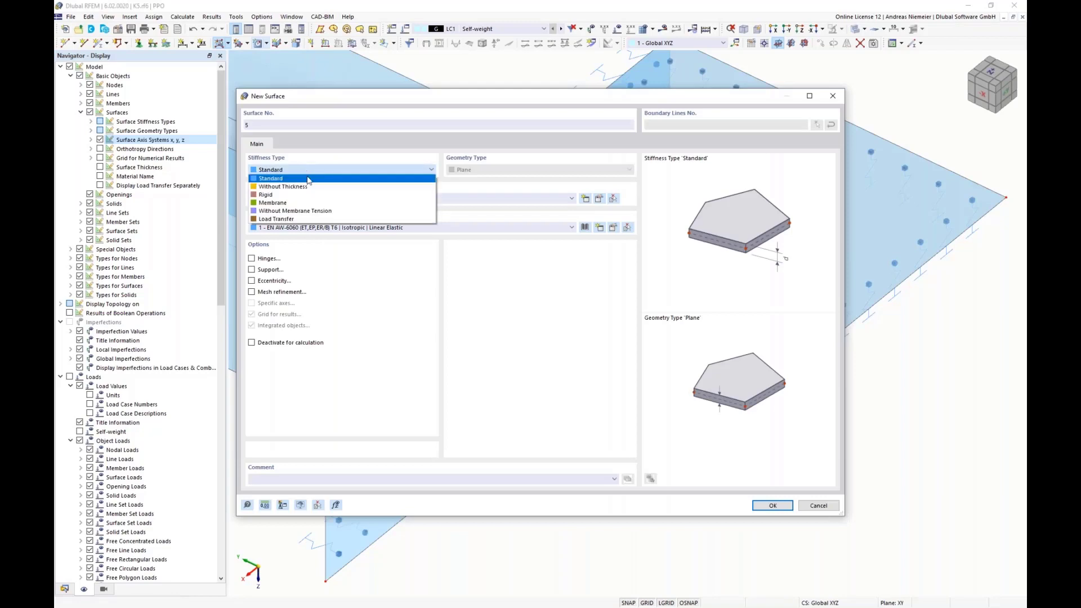
click(303, 211)
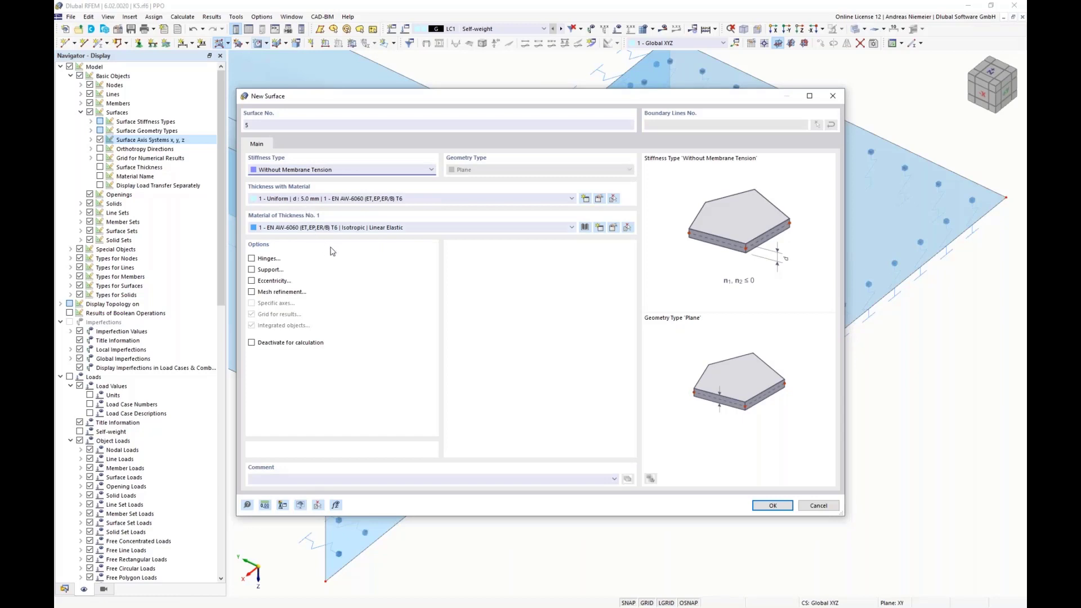
Step: Create a uniform 10 mm thickness with S235 steel to EN 1993-1-1:2005-05 for the new surface
click(586, 200)
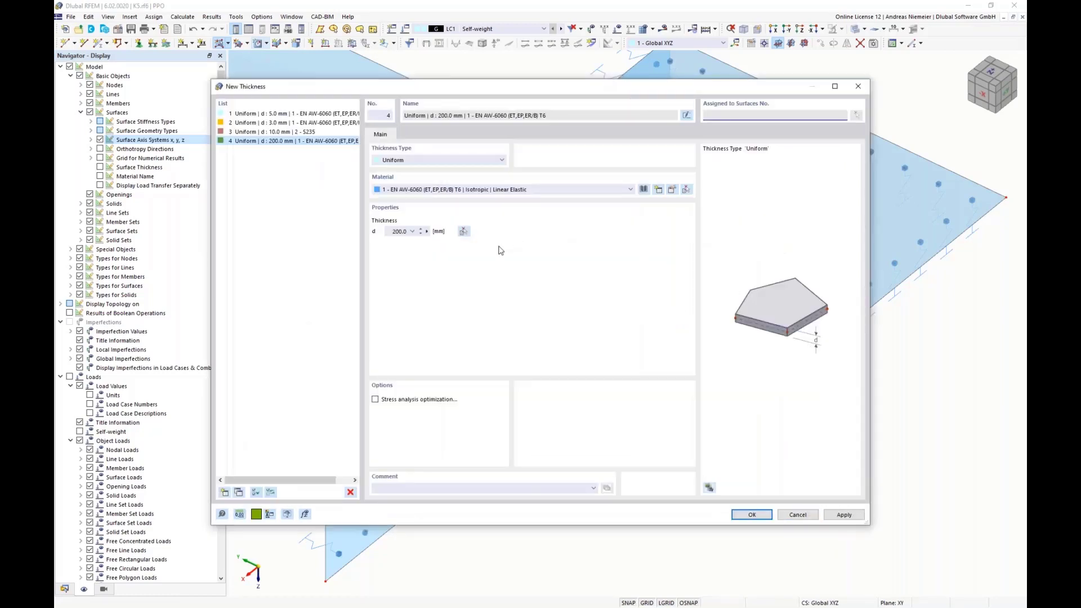
click(400, 231)
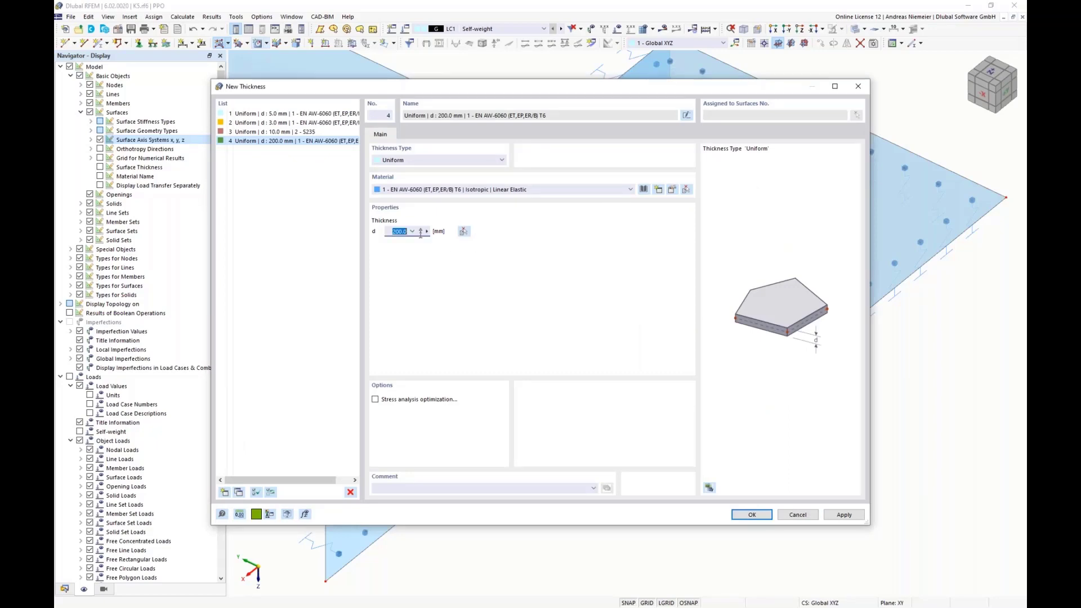
text(10)
click(644, 189)
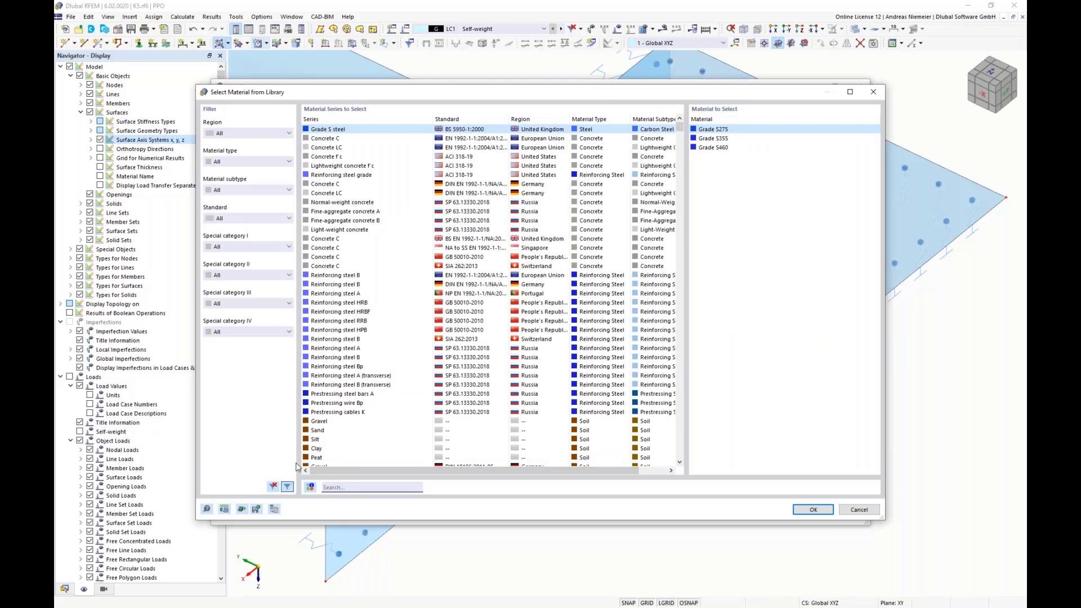
text(s235)
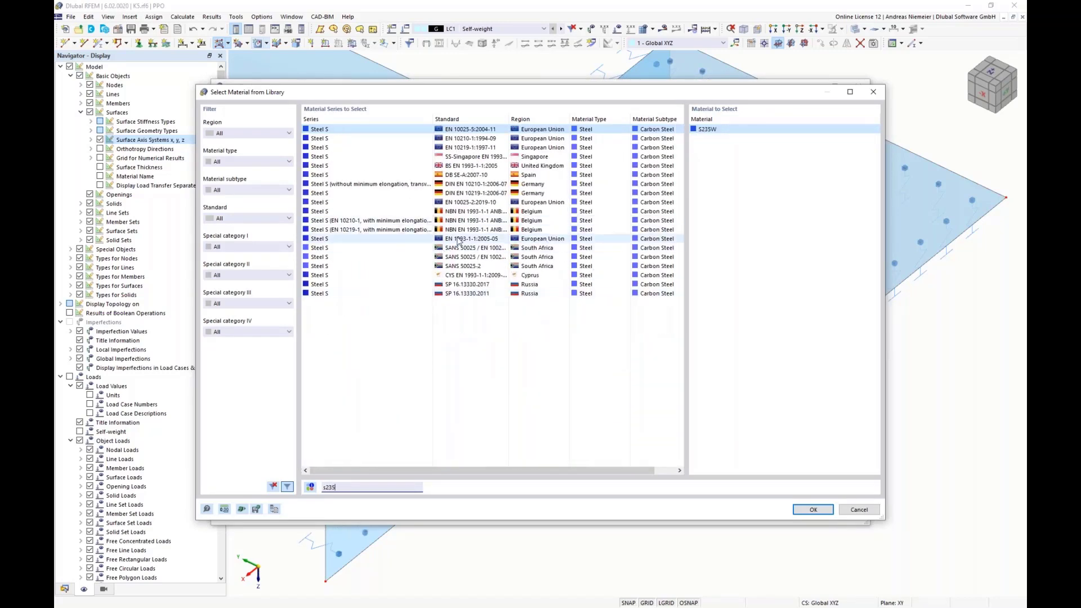
click(419, 238)
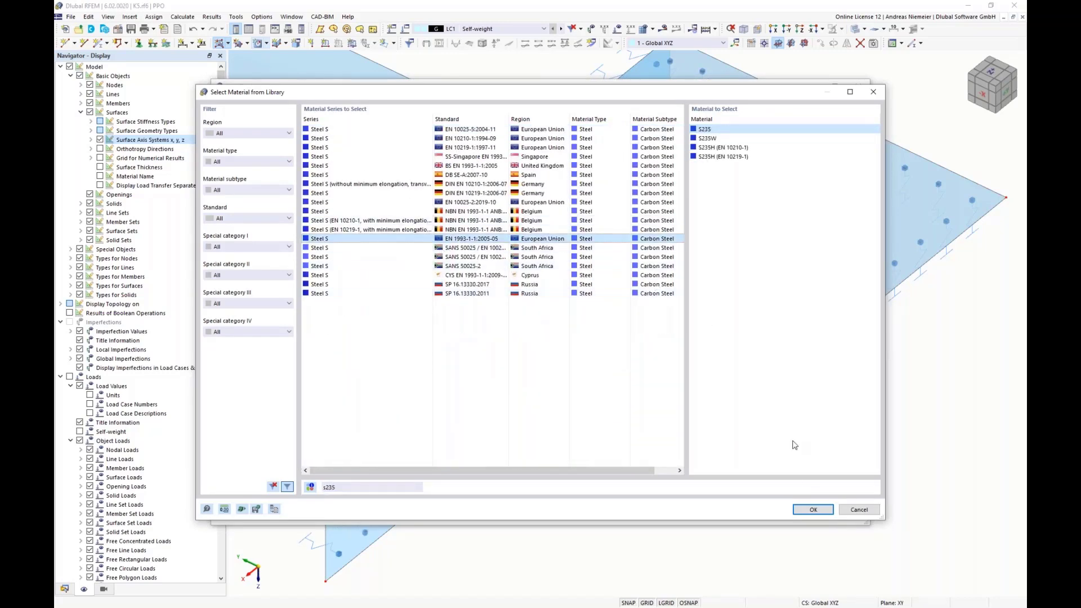
click(810, 509)
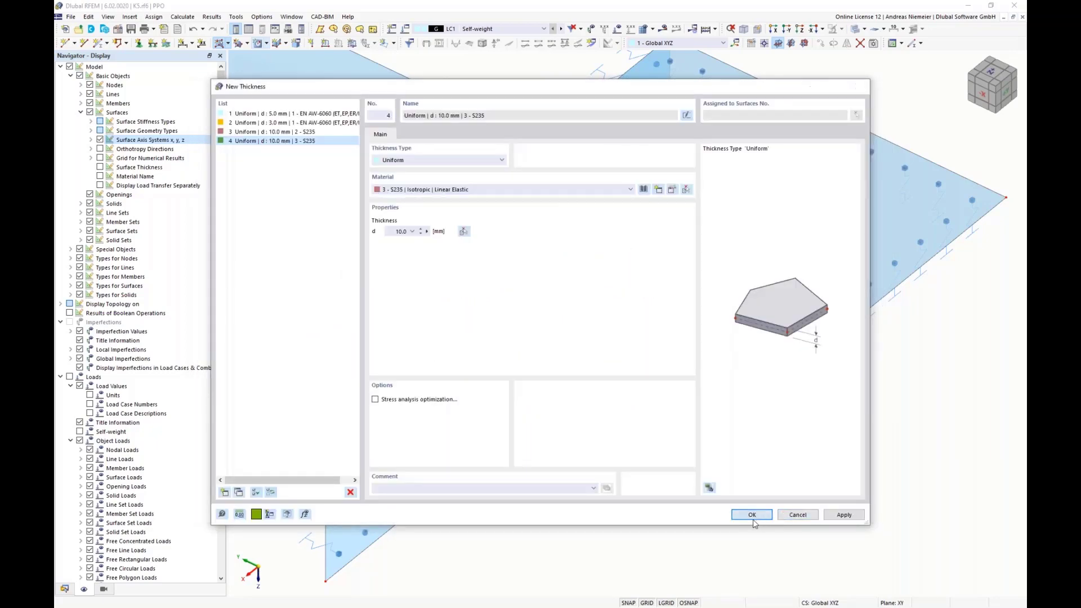
click(752, 515)
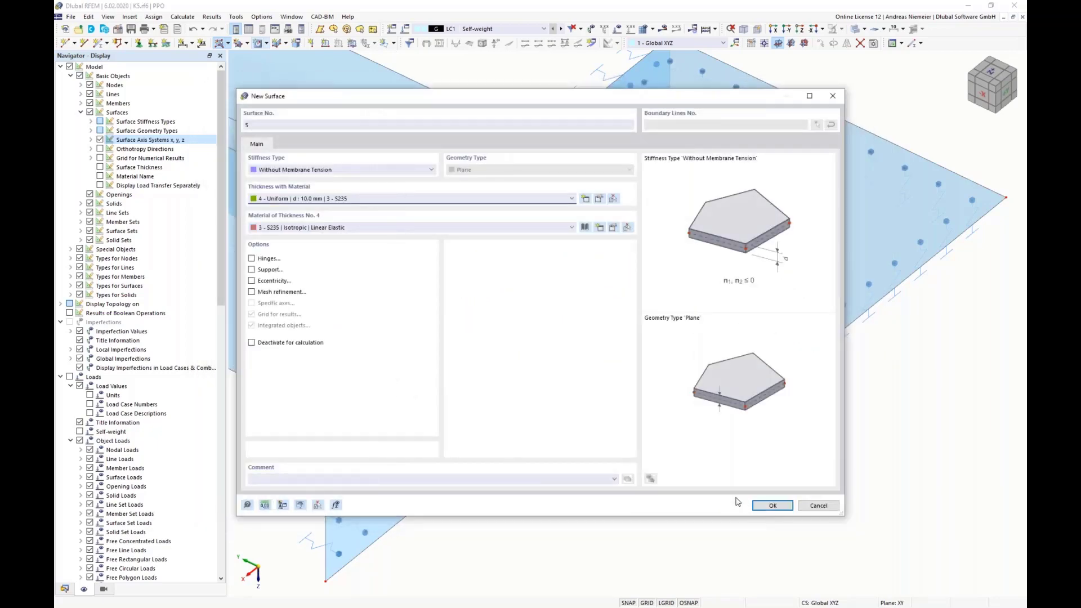
Step: Create surfaces without membrane tension inside both circular openings of the top plate, using their circles as boundaries
click(774, 505)
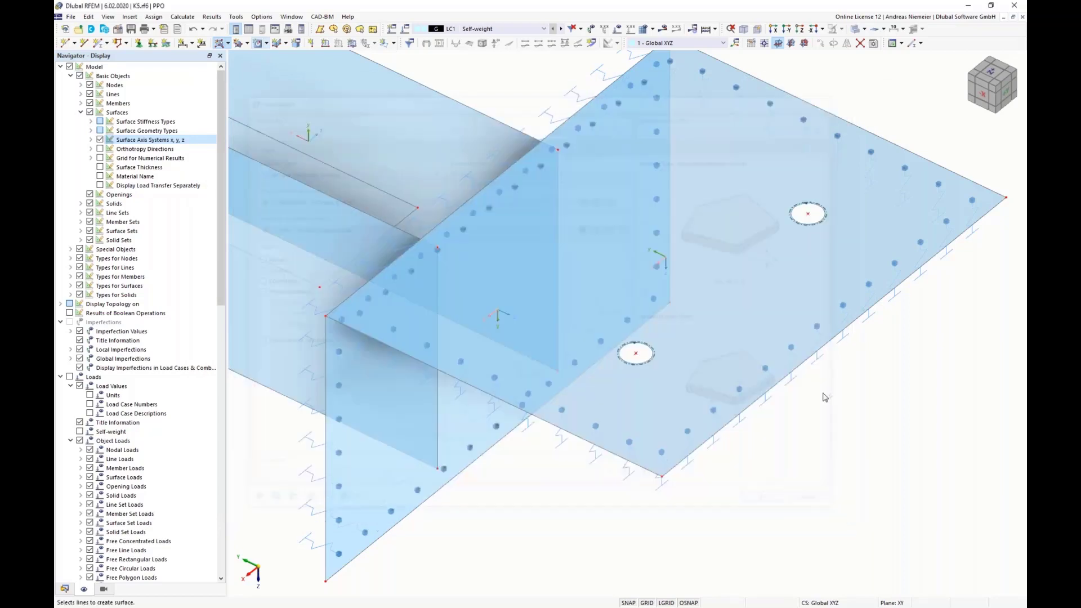
click(652, 358)
click(824, 219)
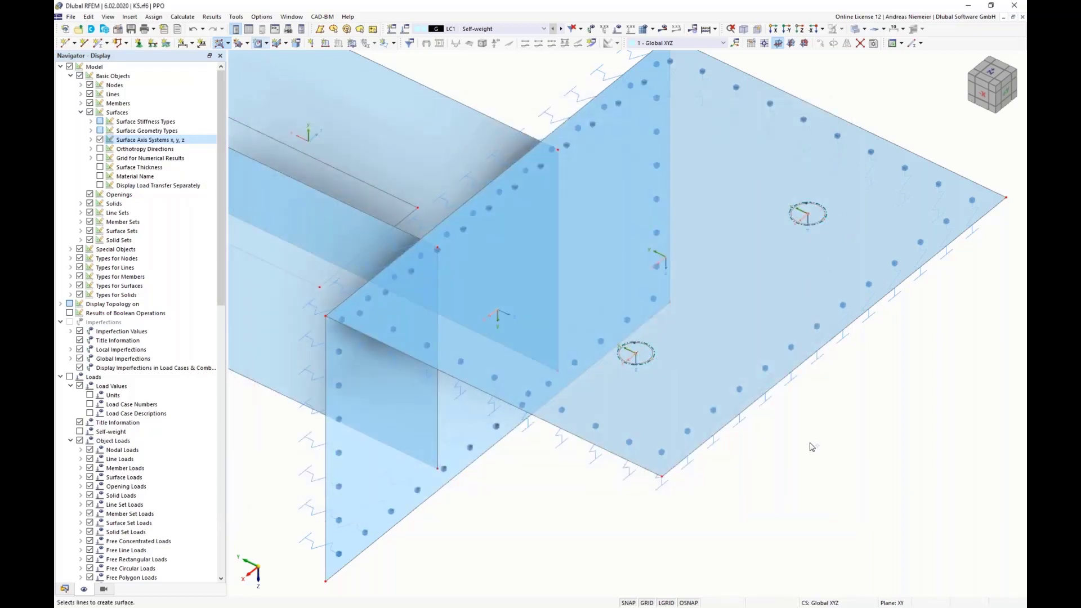
key(Escape)
Step: Create a nodal support with fixed uX, uY and uZ and free rotation about Z, and assign it to the farther bolt circle's centre node
ctrl+middle_drag(579, 503, 608, 477)
scroll(608, 477, up, 1)
click(139, 43)
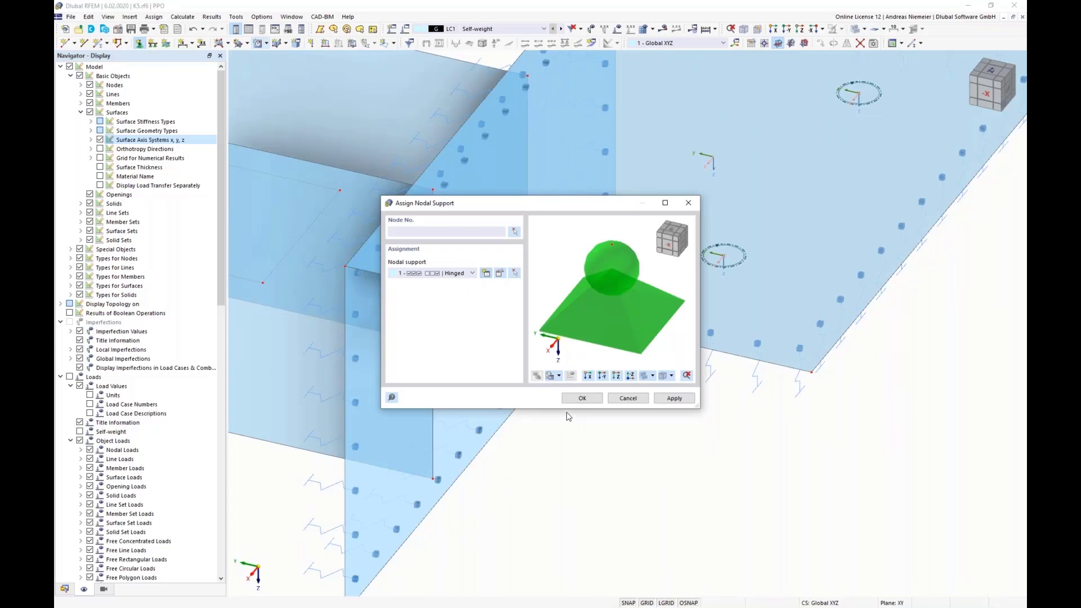
click(487, 274)
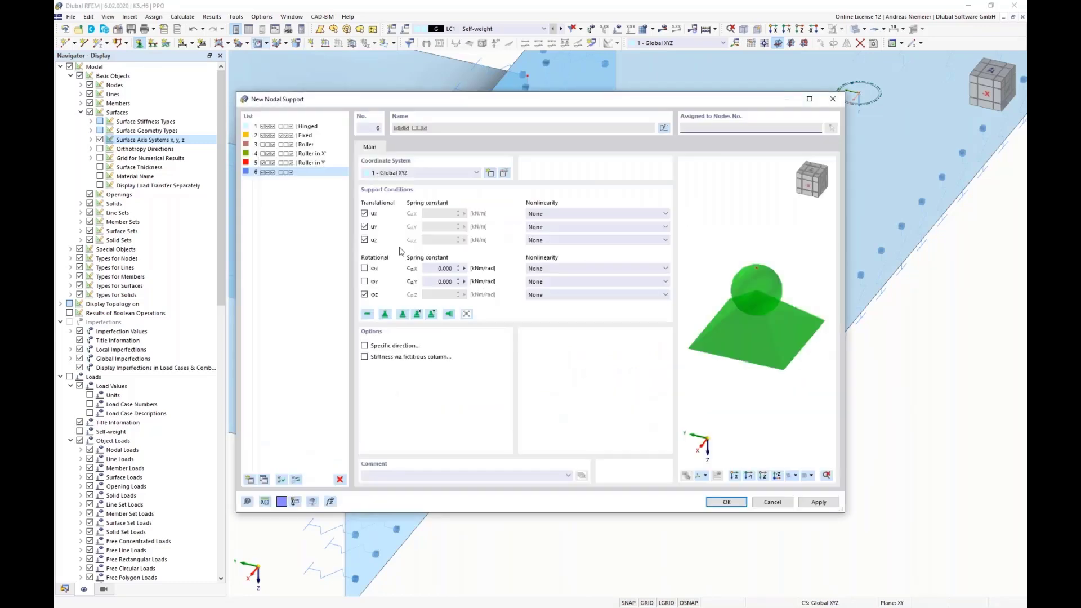
click(365, 295)
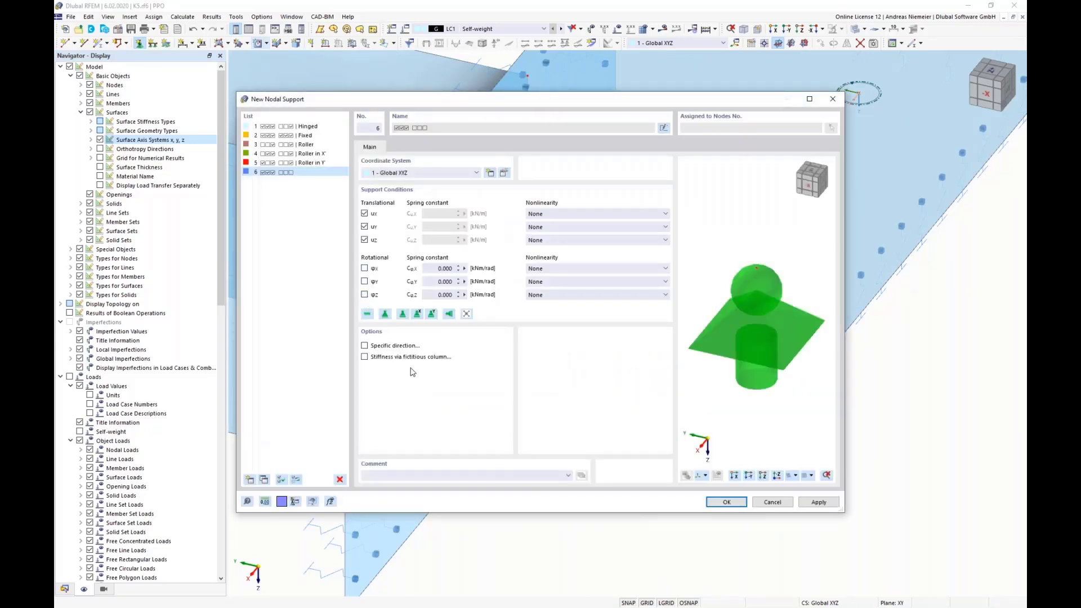
click(726, 501)
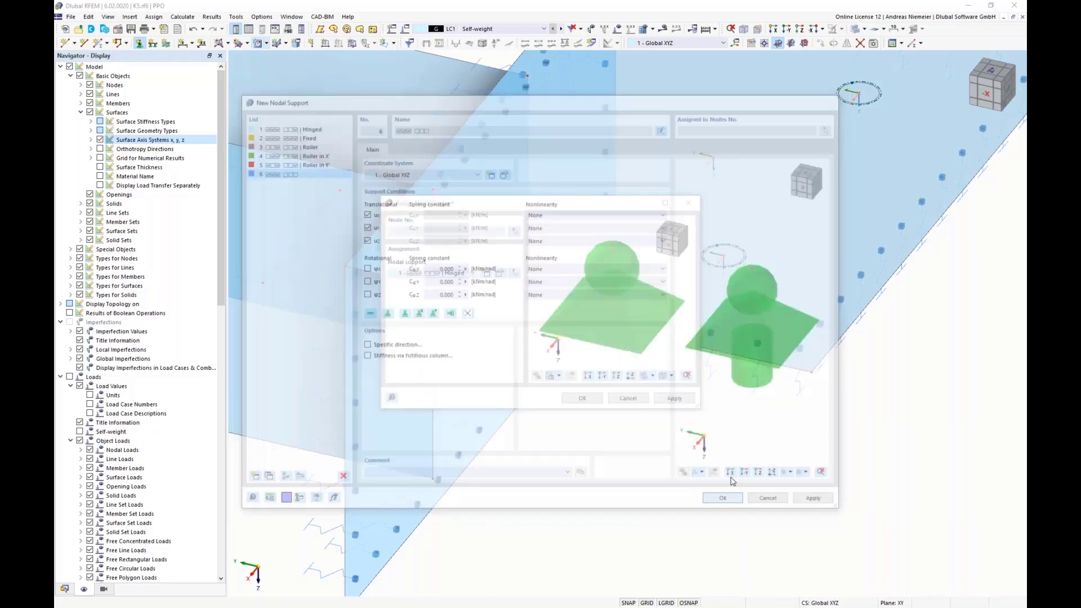
click(583, 399)
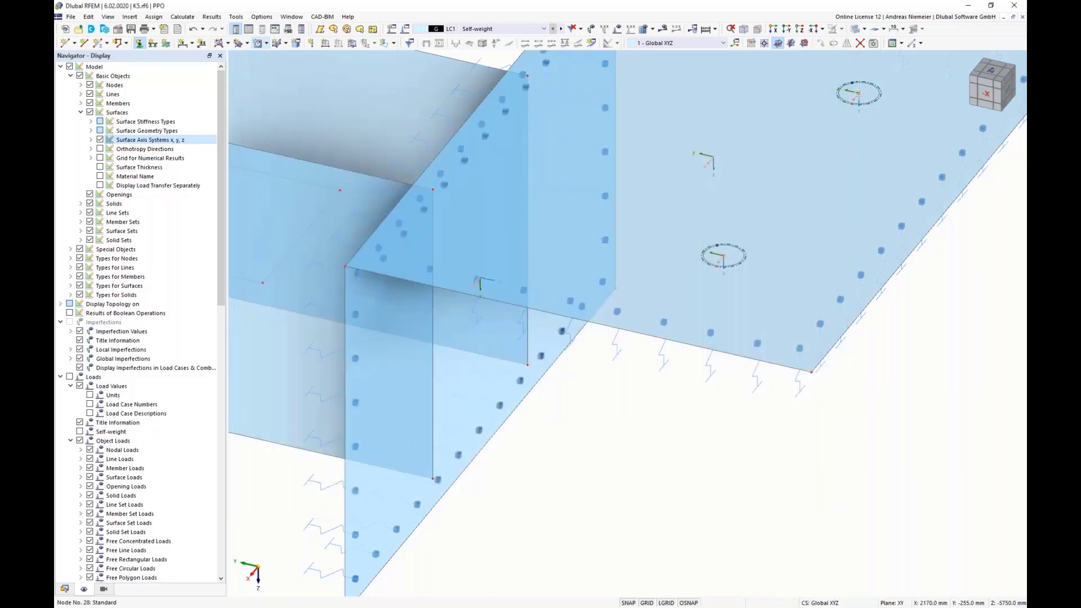
click(859, 94)
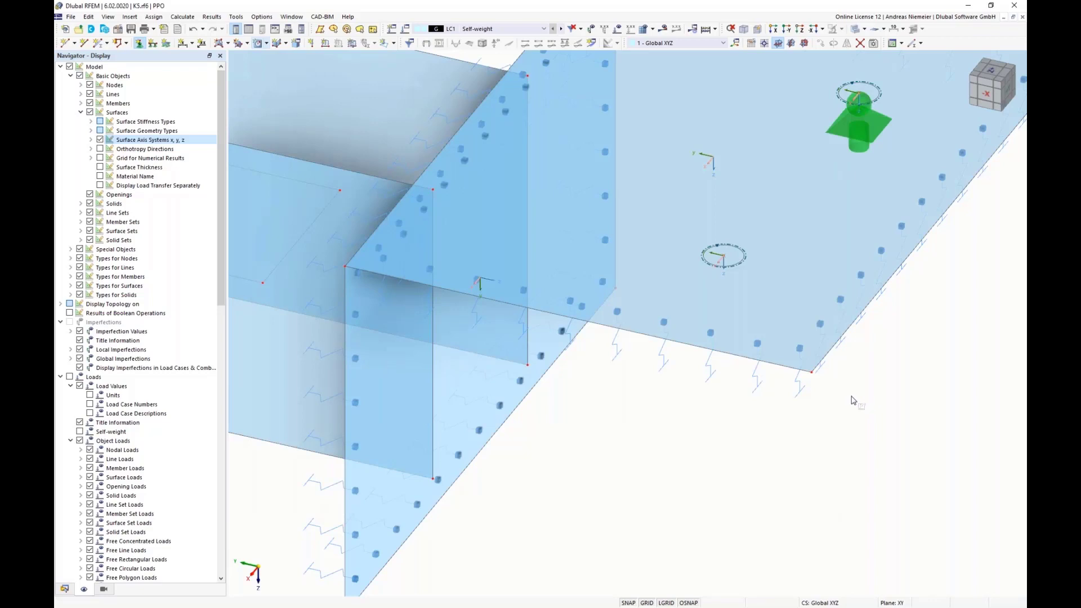
right_click(855, 398)
Step: Create a second nodal support with the uX restraint released and assign it to the centre node of the nearer bolt circle
click(139, 44)
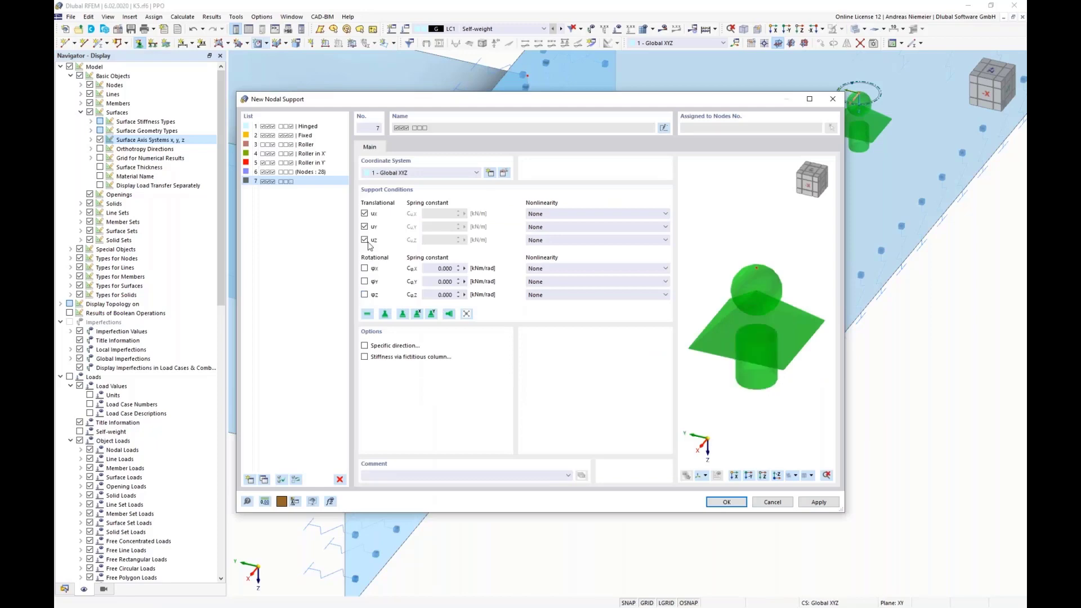
click(364, 214)
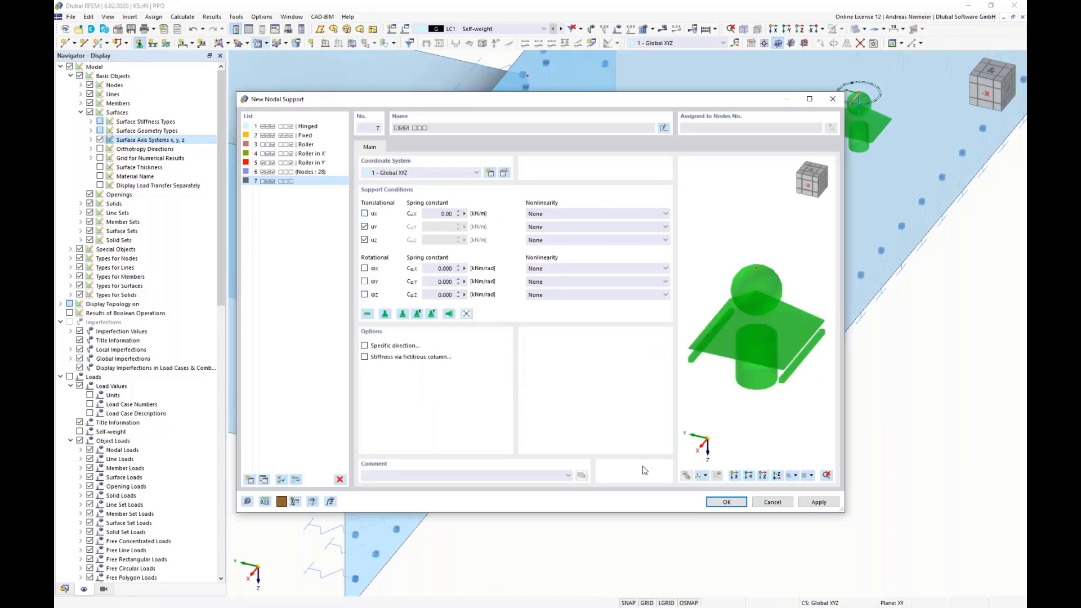
click(727, 502)
click(580, 398)
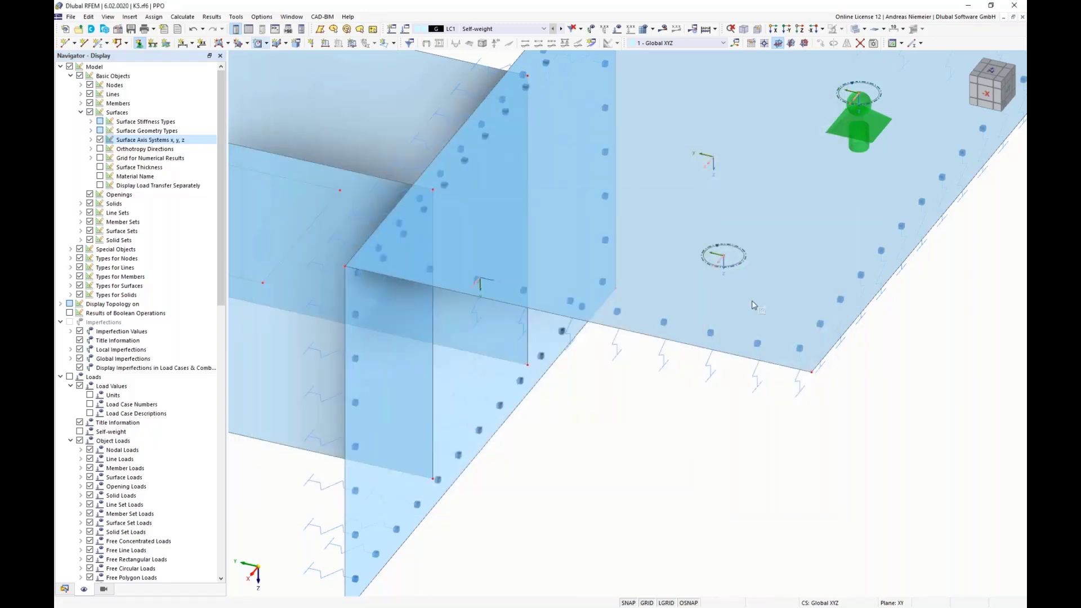
click(729, 258)
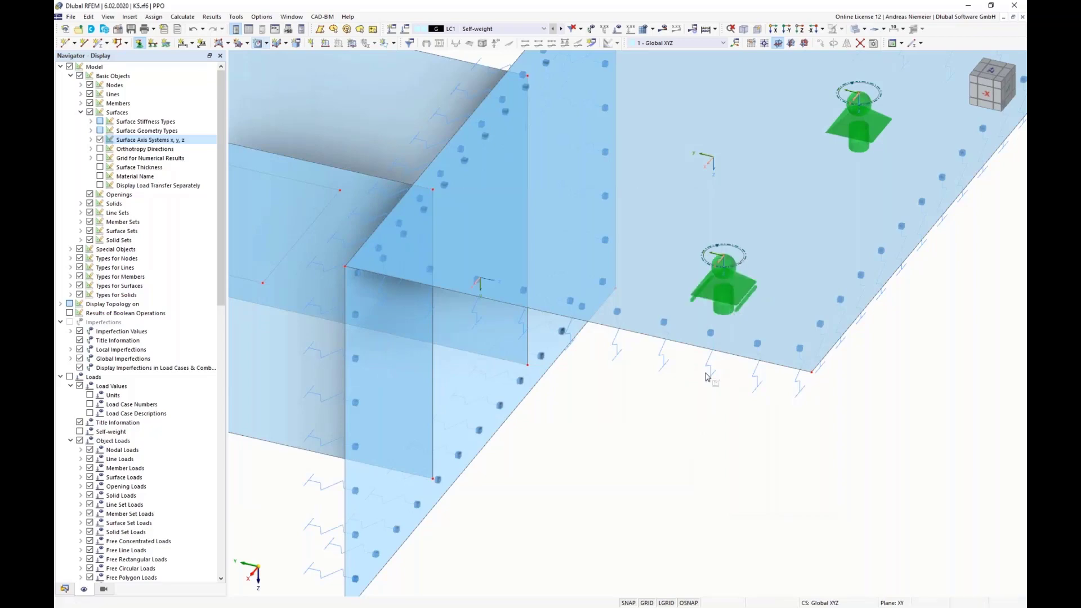
scroll(668, 393, down, 3)
ctrl+middle_drag(529, 443, 555, 432)
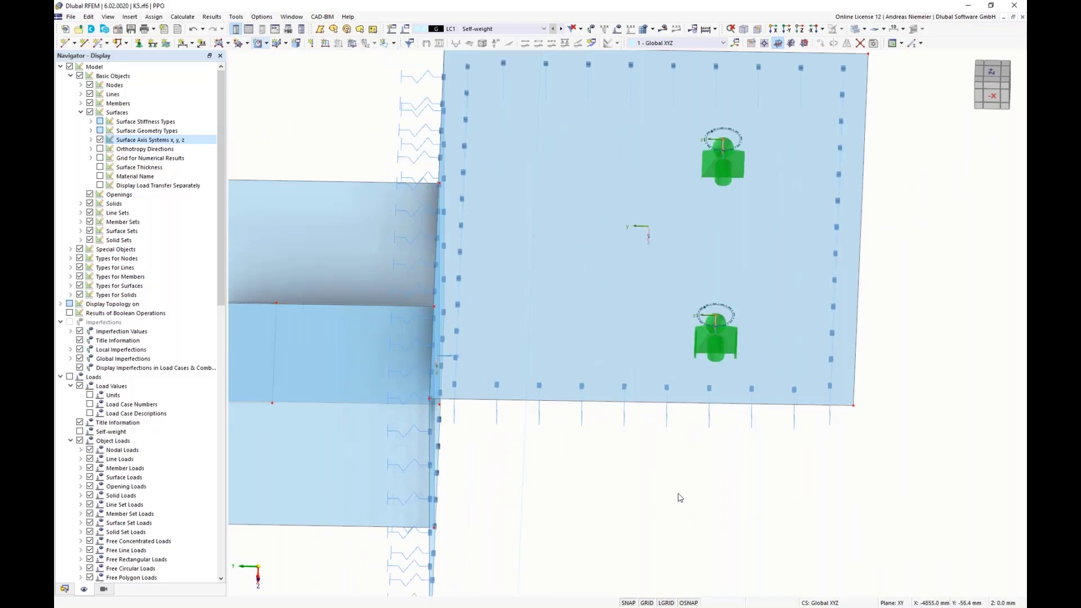
scroll(657, 492, down, 1)
ctrl+middle_drag(642, 488, 569, 448)
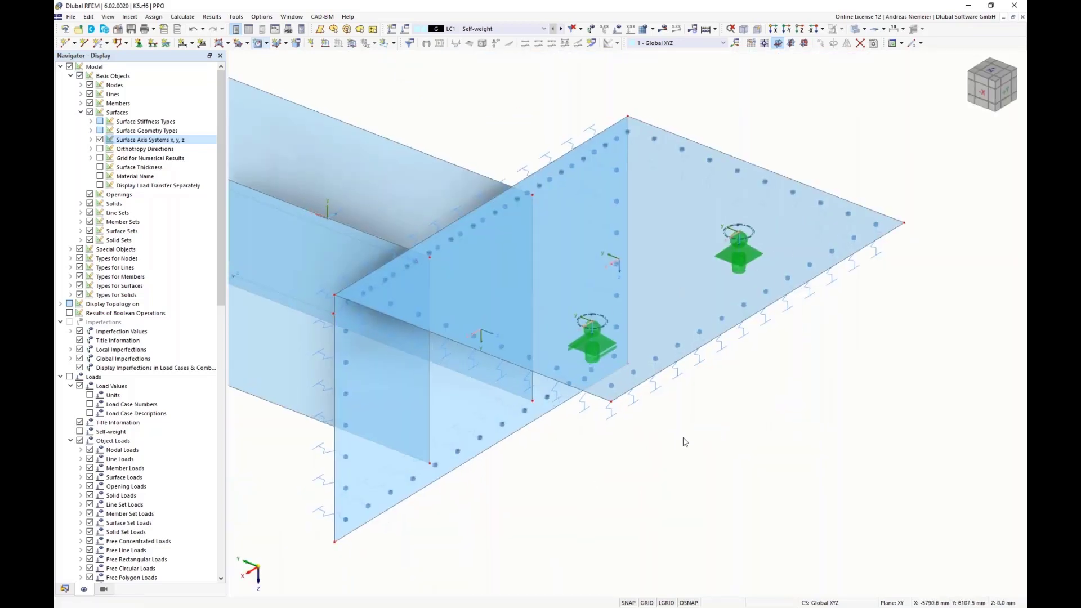
ctrl+middle_drag(684, 441, 770, 481)
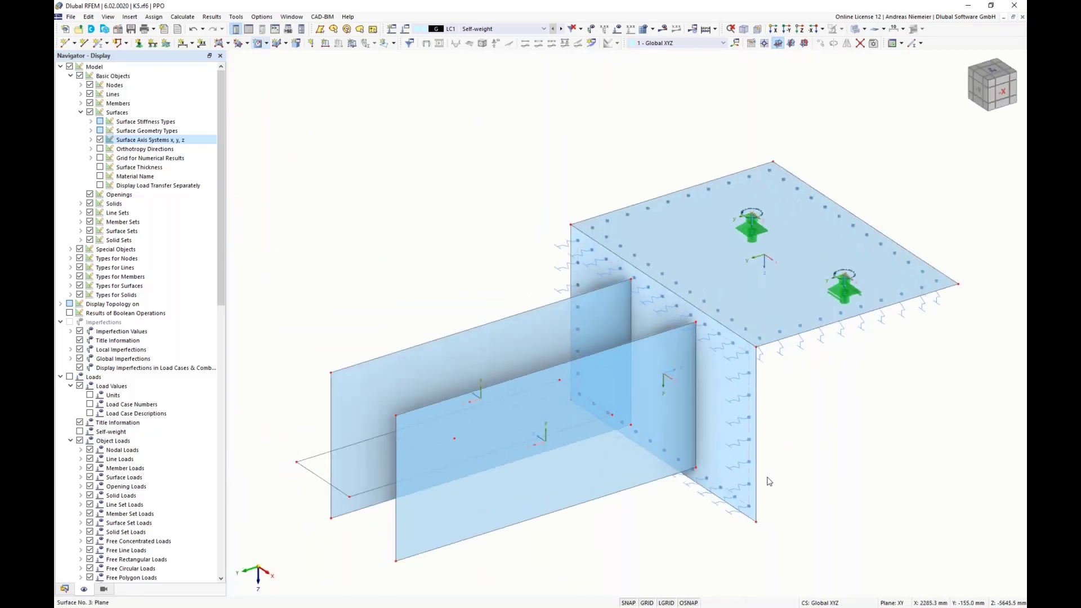
scroll(791, 523, down, 1)
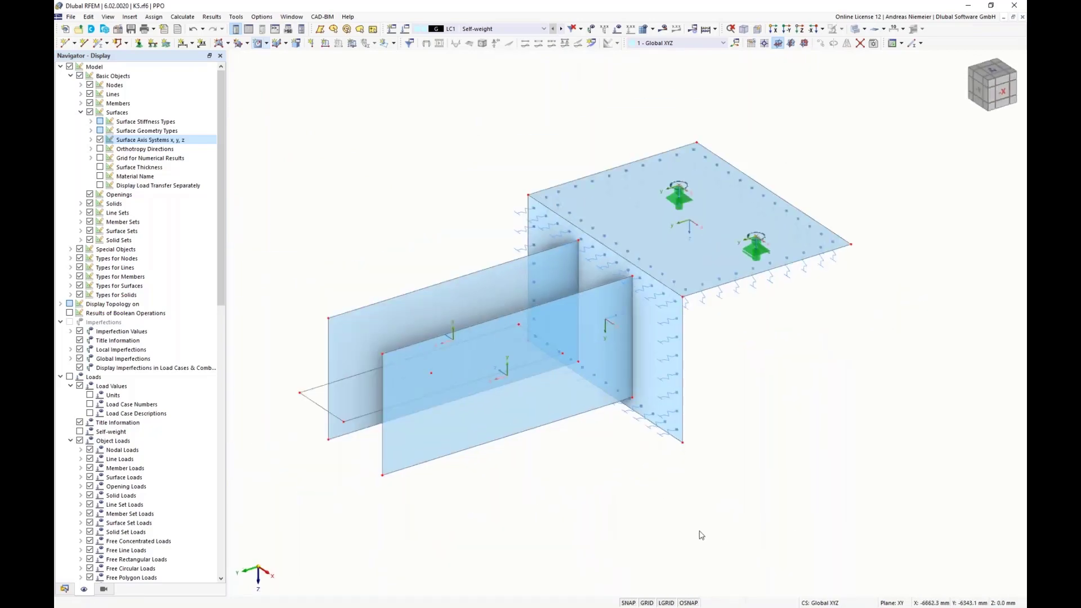
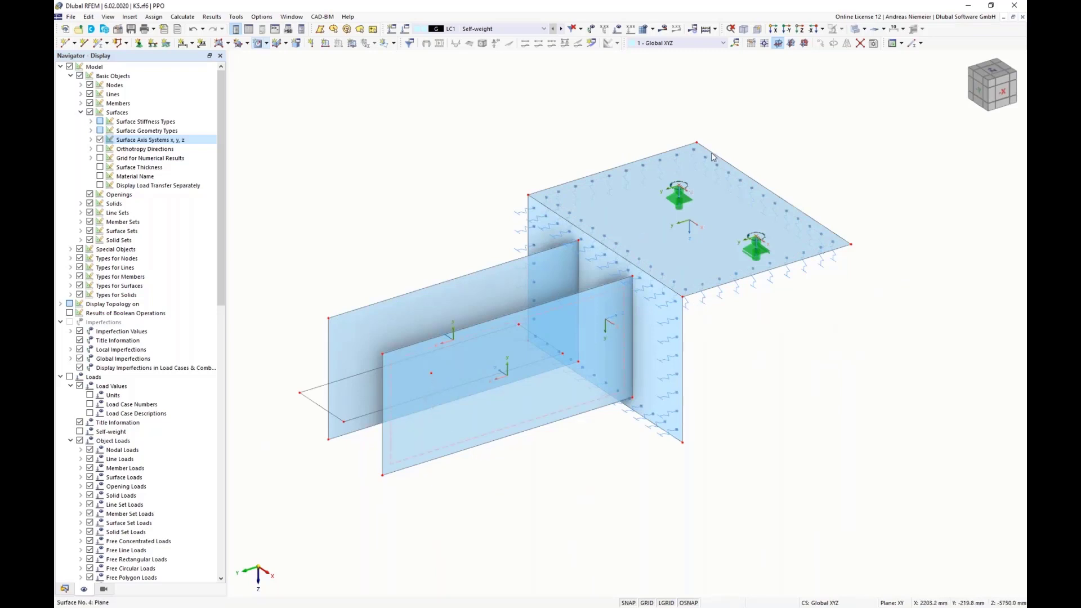
click(764, 43)
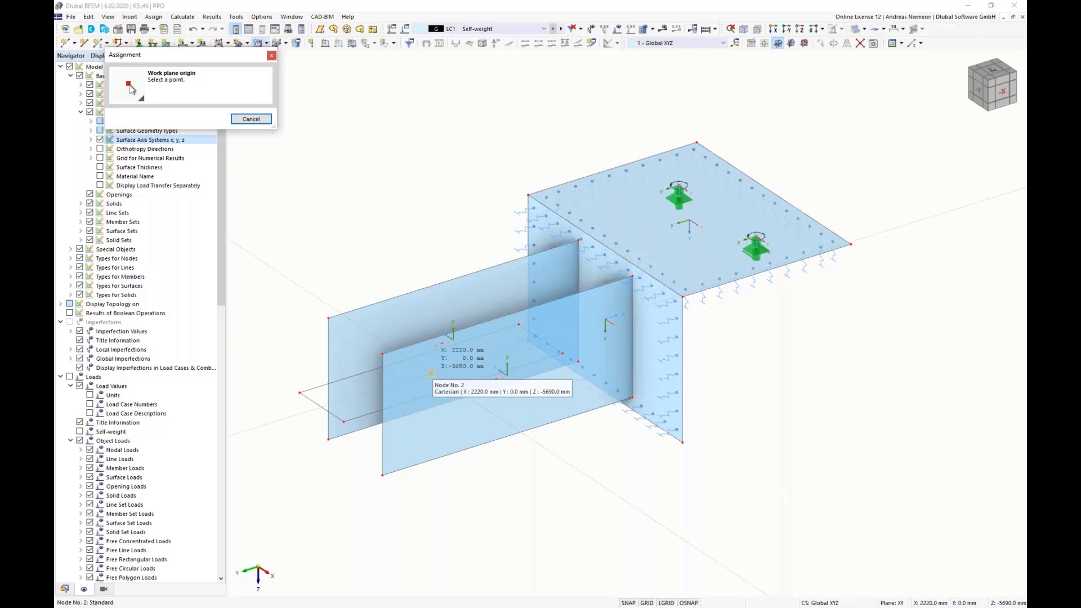
right_click(622, 471)
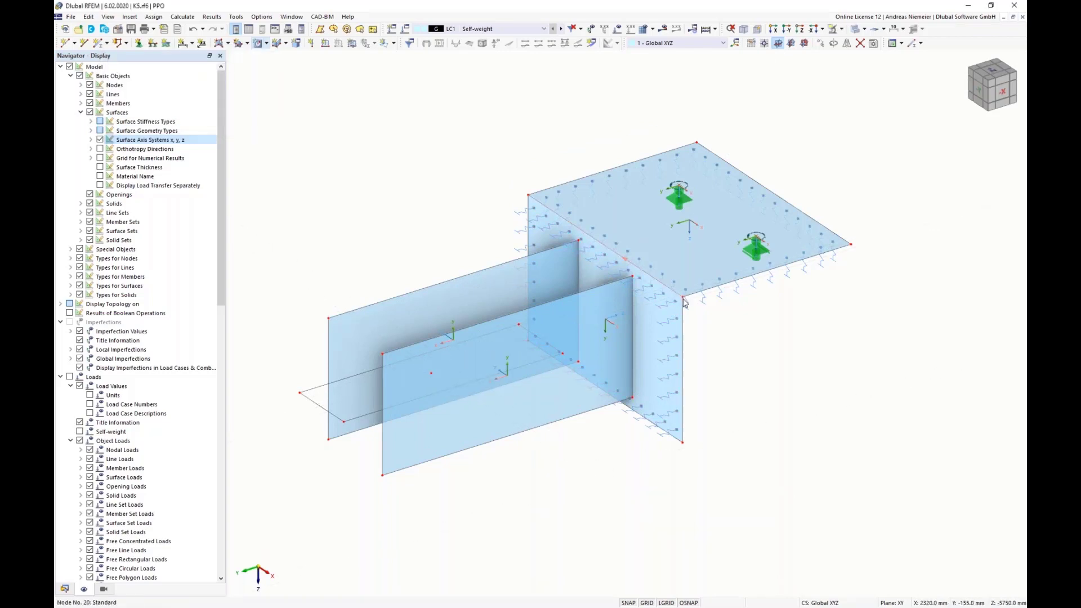
Step: Copy the edge line shared by the top and back plates to the node between the side plates, and copy it again end to end
ctrl+drag(679, 295, 434, 378)
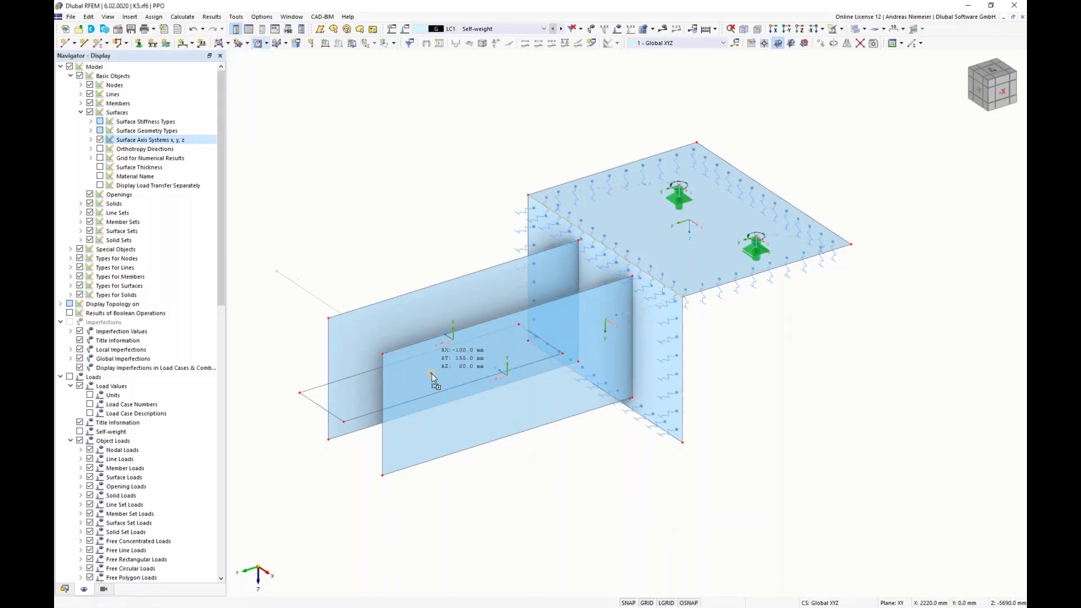
ctrl+drag(448, 415, 431, 376)
click(307, 296)
ctrl+drag(282, 275, 431, 373)
click(497, 505)
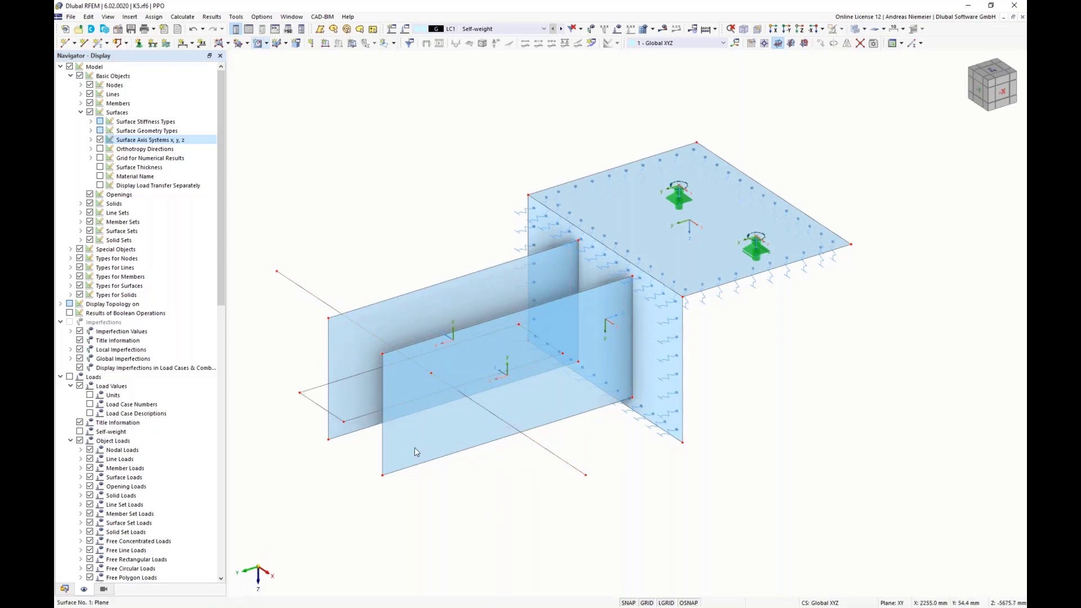
Step: Connect the two copied lines with both side plates at their intersections
ctrl+middle_drag(860, 418, 589, 401)
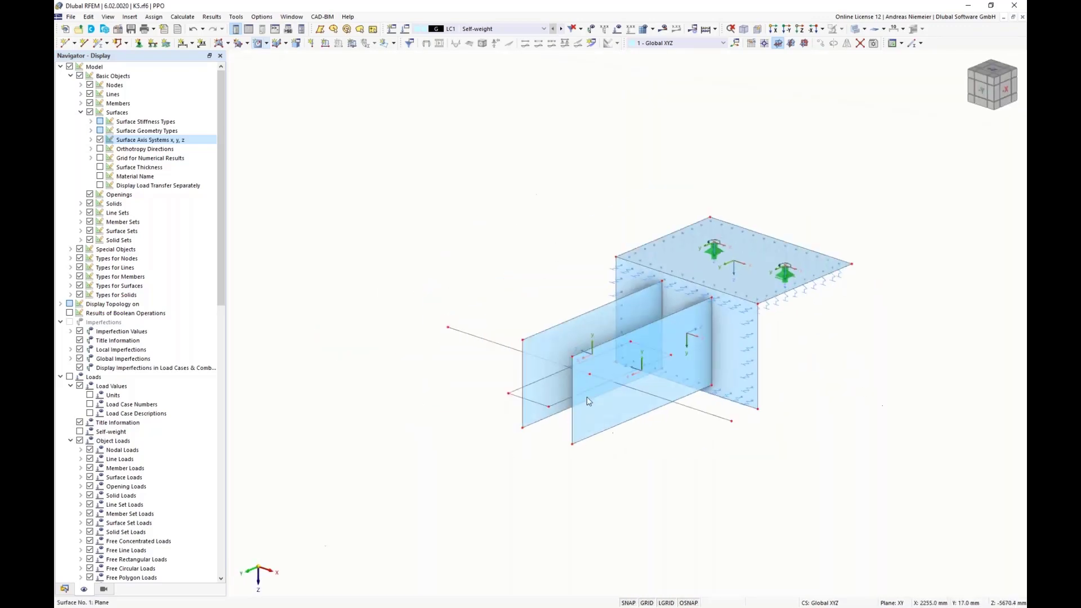
ctrl+middle_drag(656, 467, 602, 438)
scroll(604, 438, down, 1)
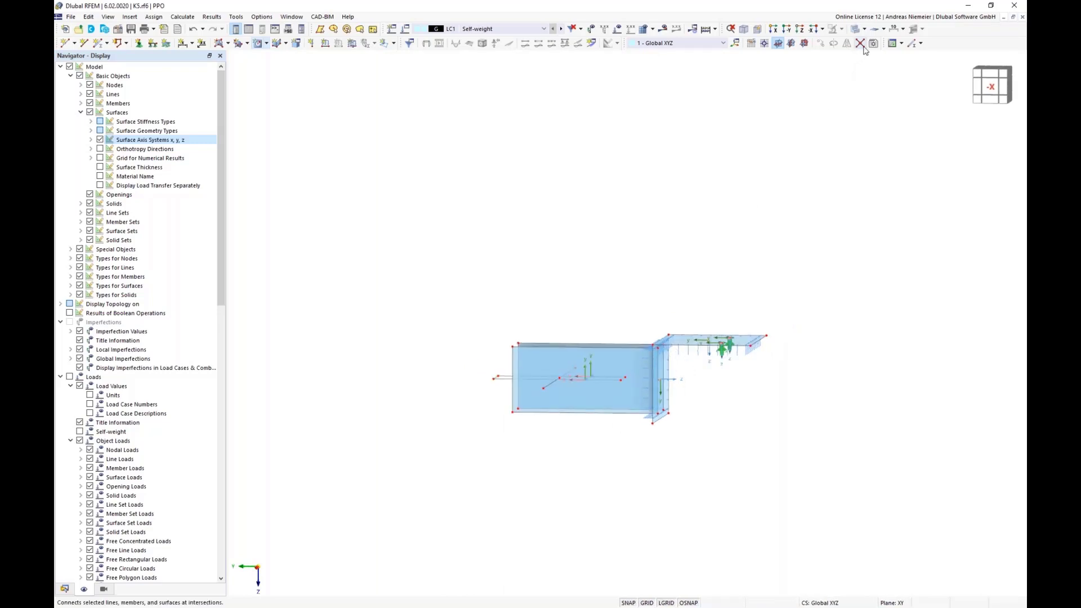
click(864, 45)
drag(598, 315, 531, 434)
Step: Delete the line ends that project beyond the outer faces of the two side plates
ctrl+middle_drag(552, 467, 719, 463)
scroll(652, 414, up, 1)
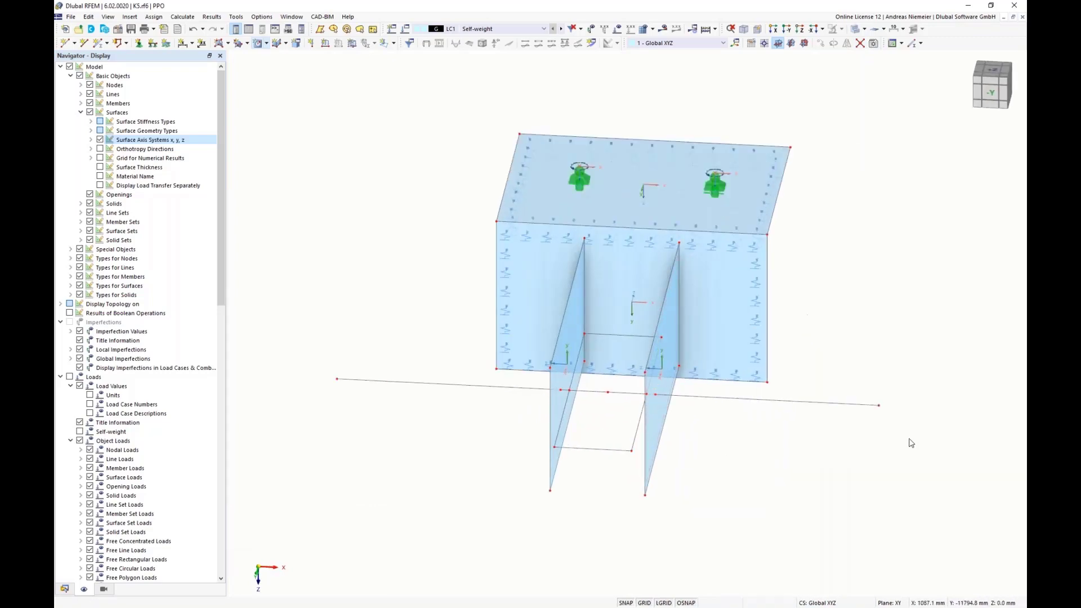
drag(901, 448, 870, 387)
key(Delete)
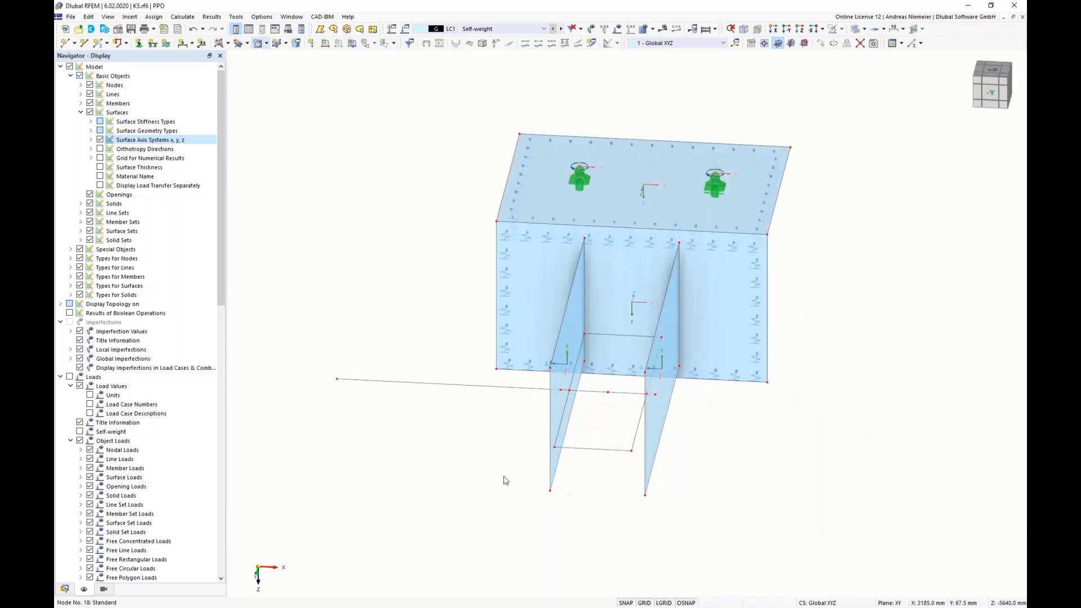
drag(415, 433, 332, 376)
key(Delete)
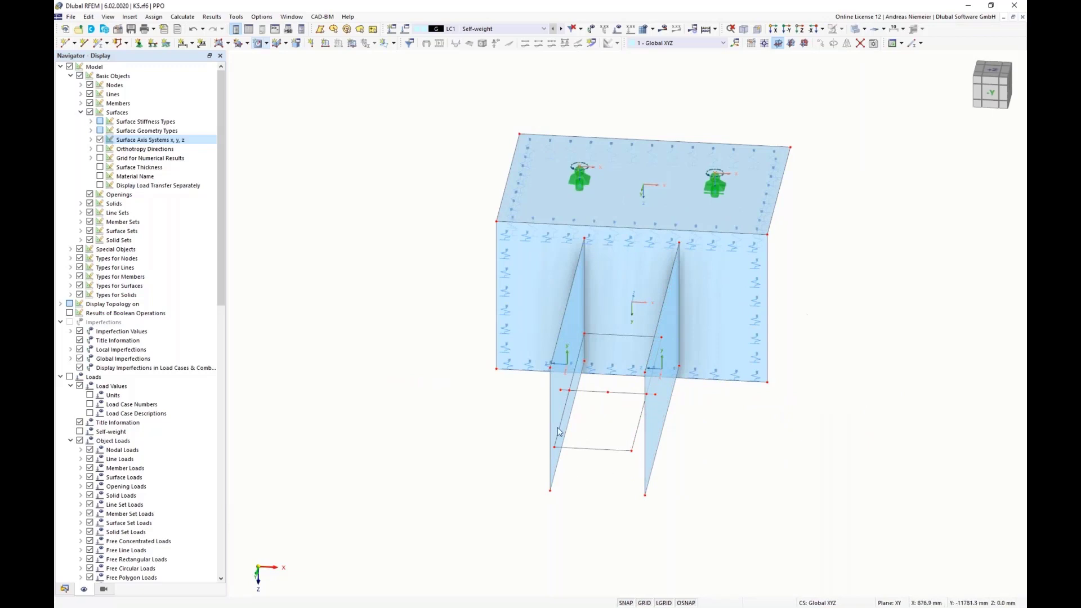
Step: Assign members of type Rigid to the four remaining line segments between the side plates
drag(539, 397, 688, 418)
right_click(620, 392)
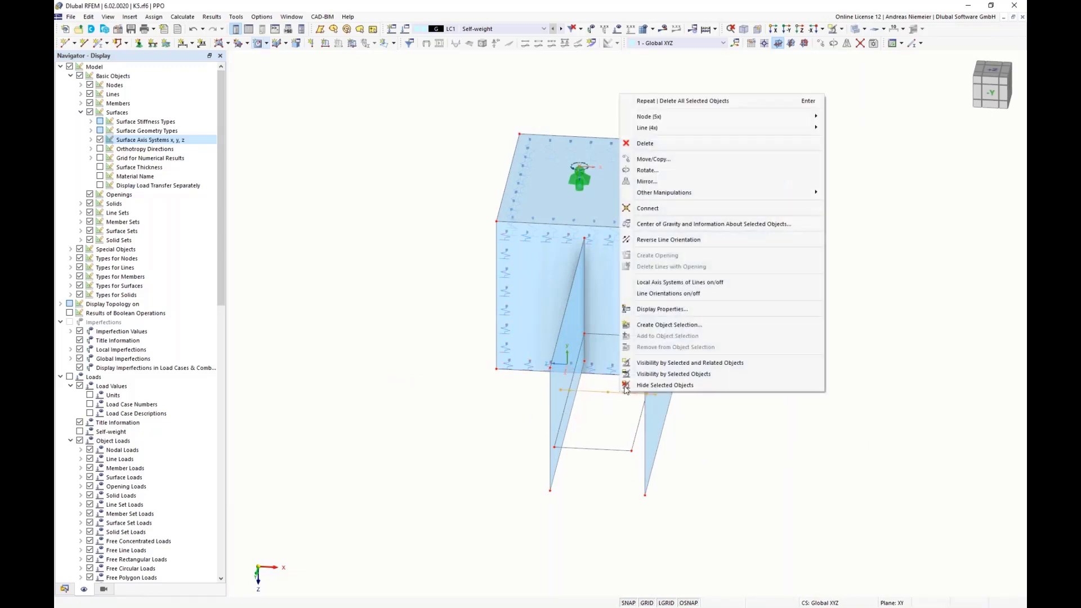
mouse_move(804, 133)
click(846, 128)
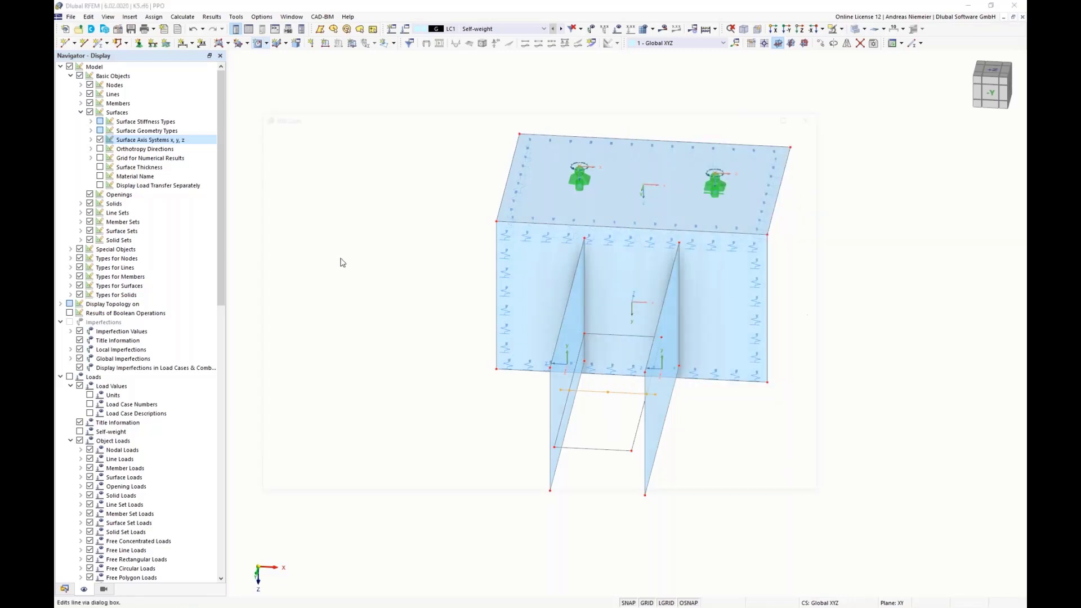
click(267, 232)
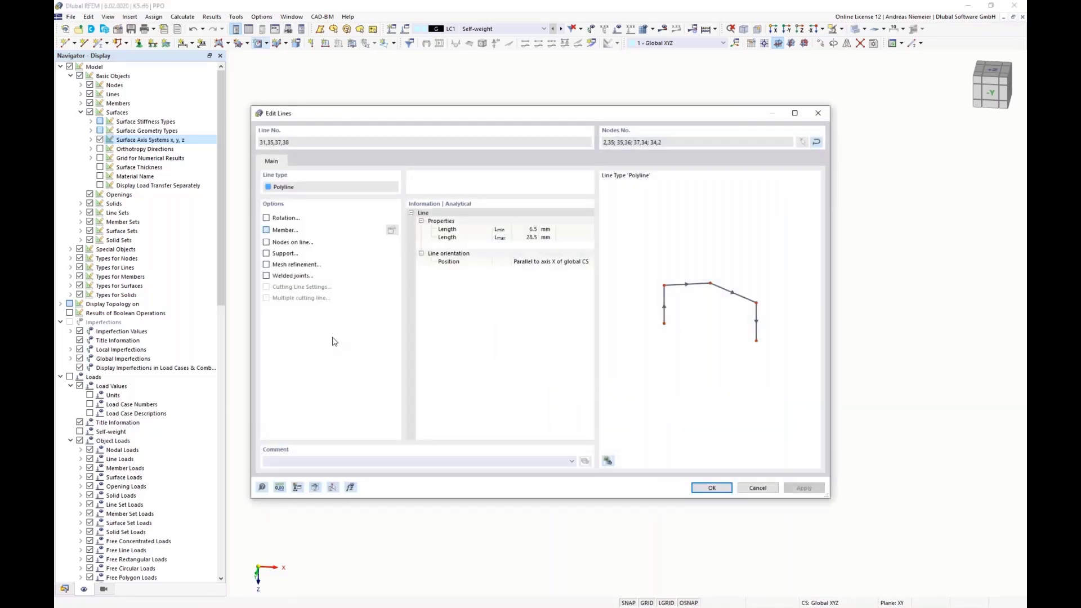
click(295, 169)
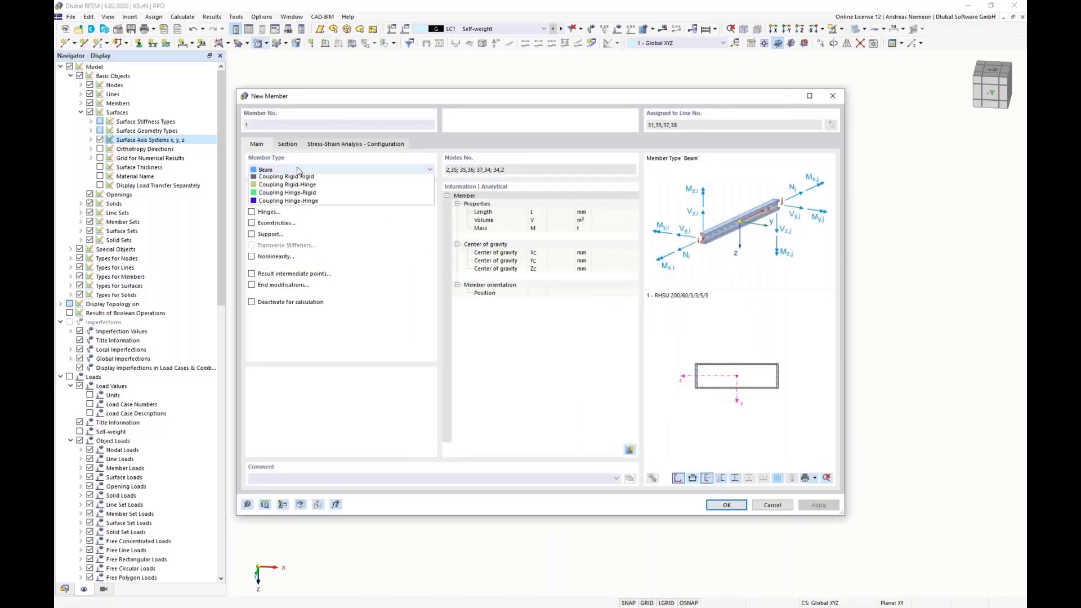
click(292, 187)
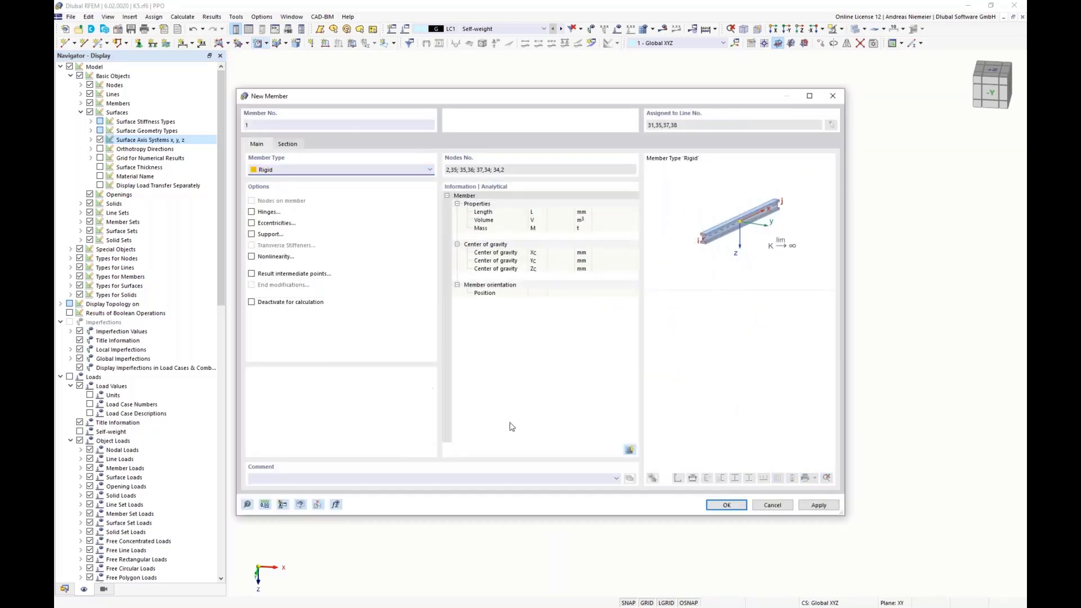
click(725, 505)
click(718, 490)
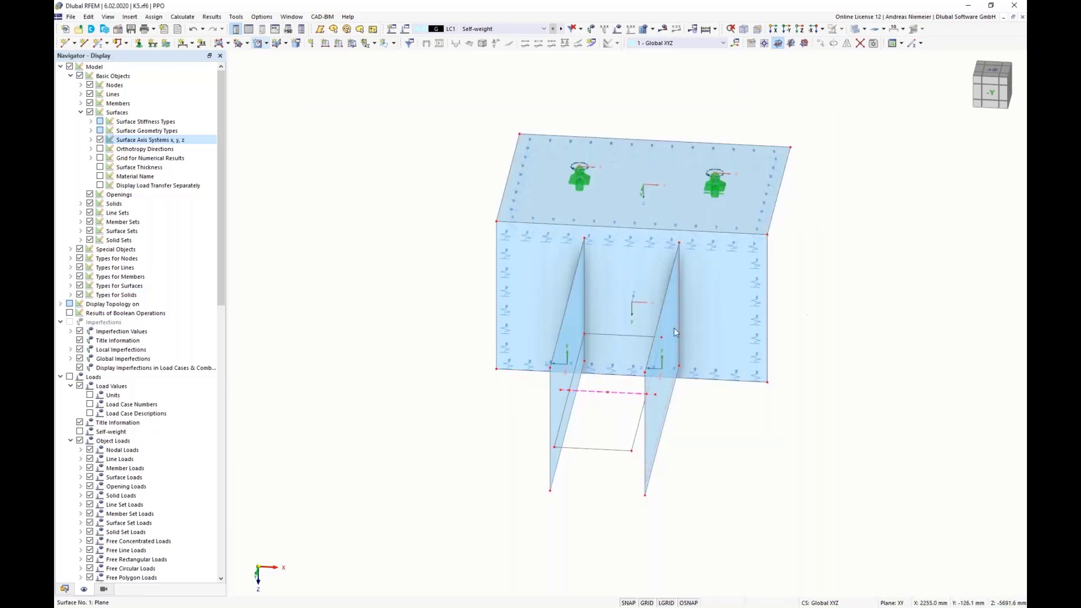
Step: Set the work plane to YZ and create a circular opening with a 10 mm radius in the front side plate, centred on the rigid member node
middle_drag(754, 426, 622, 462)
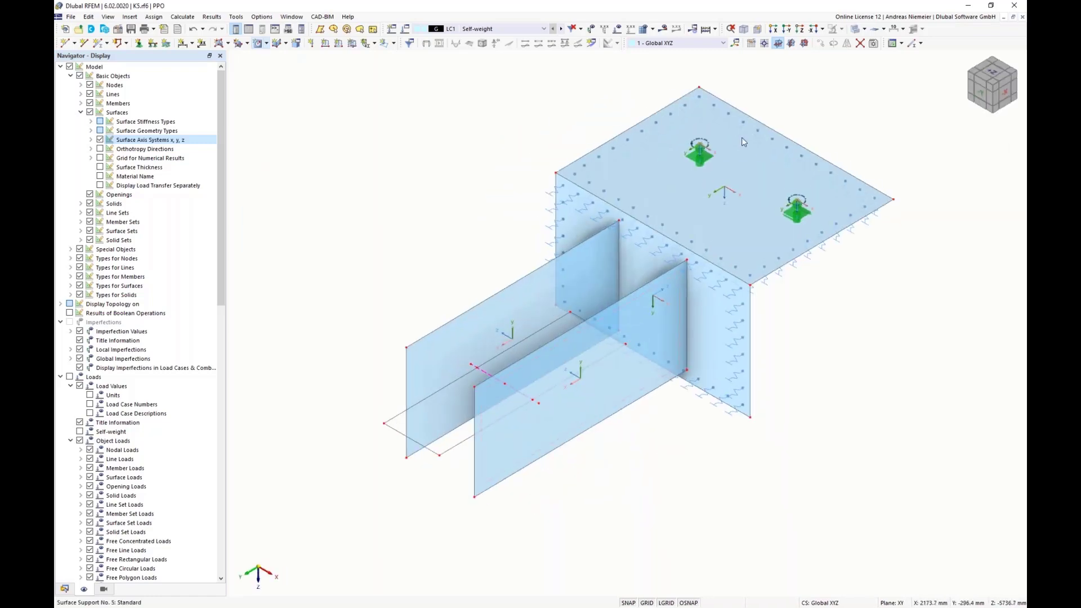
click(792, 43)
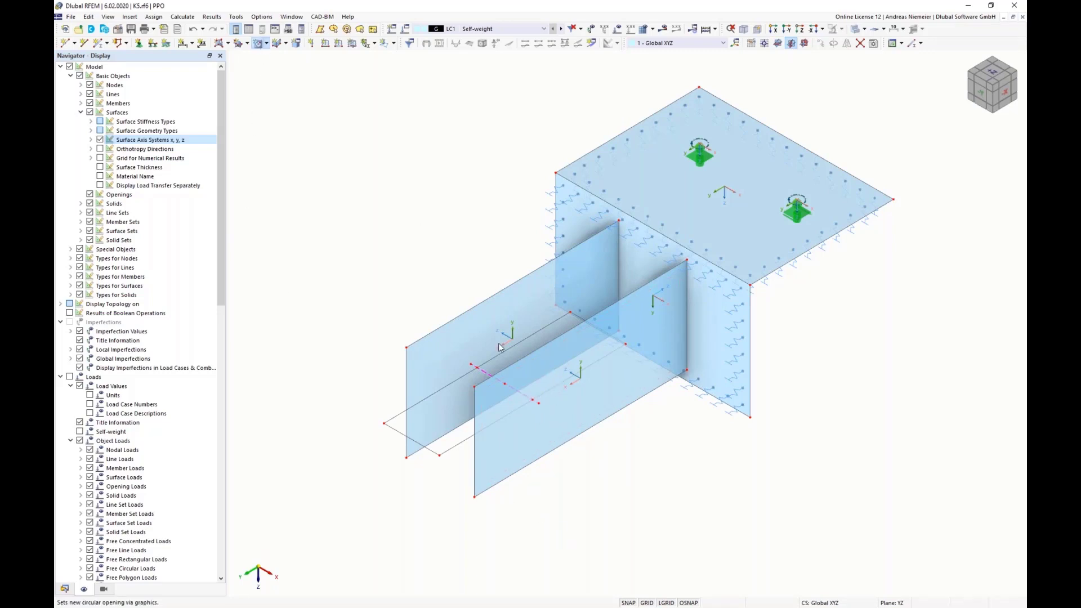
click(539, 403)
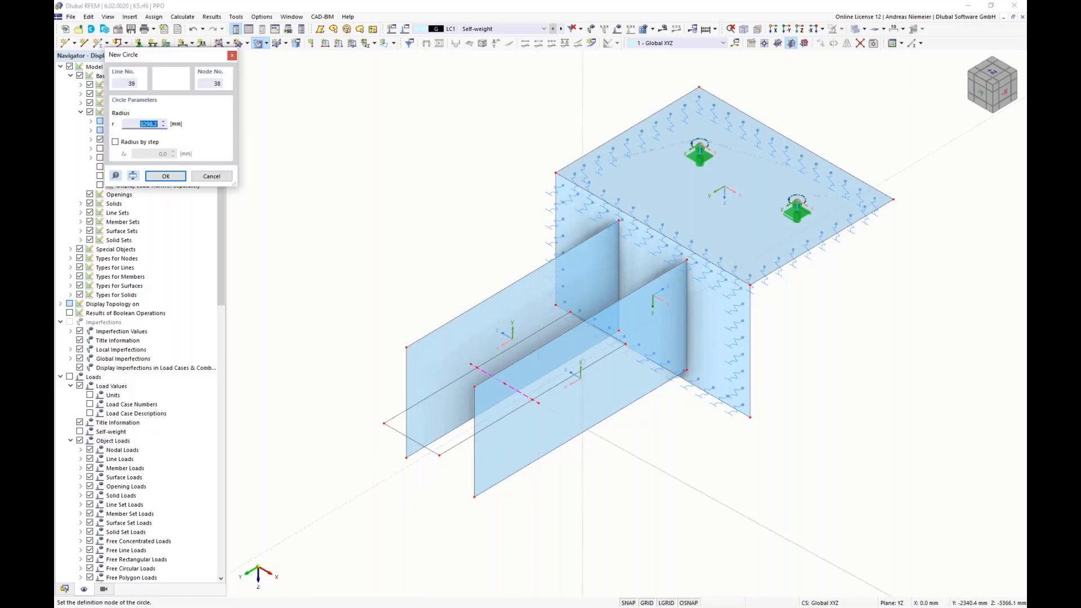
text(10)
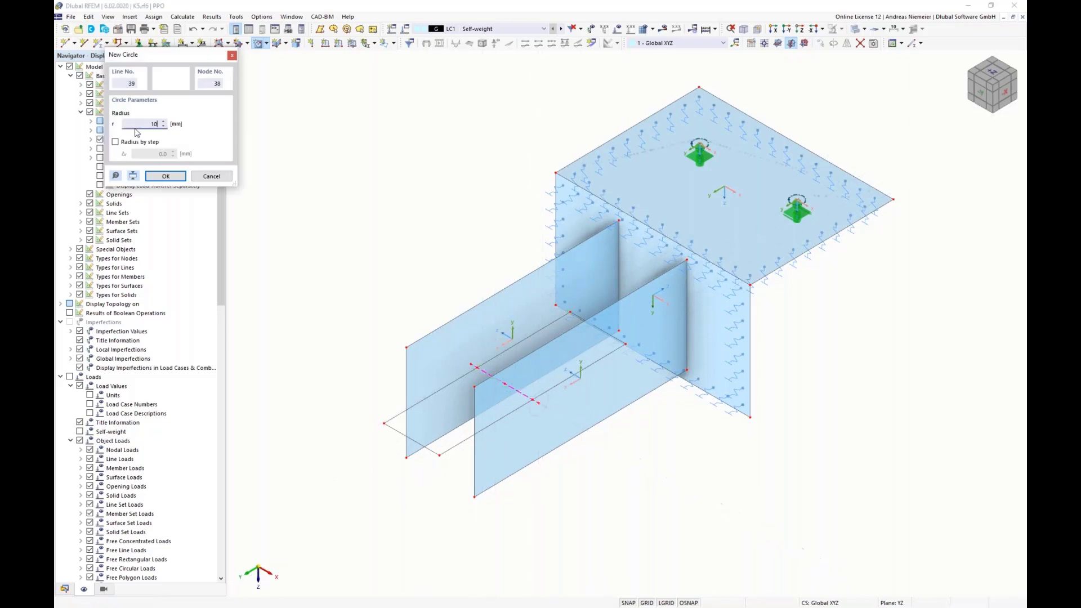
click(158, 179)
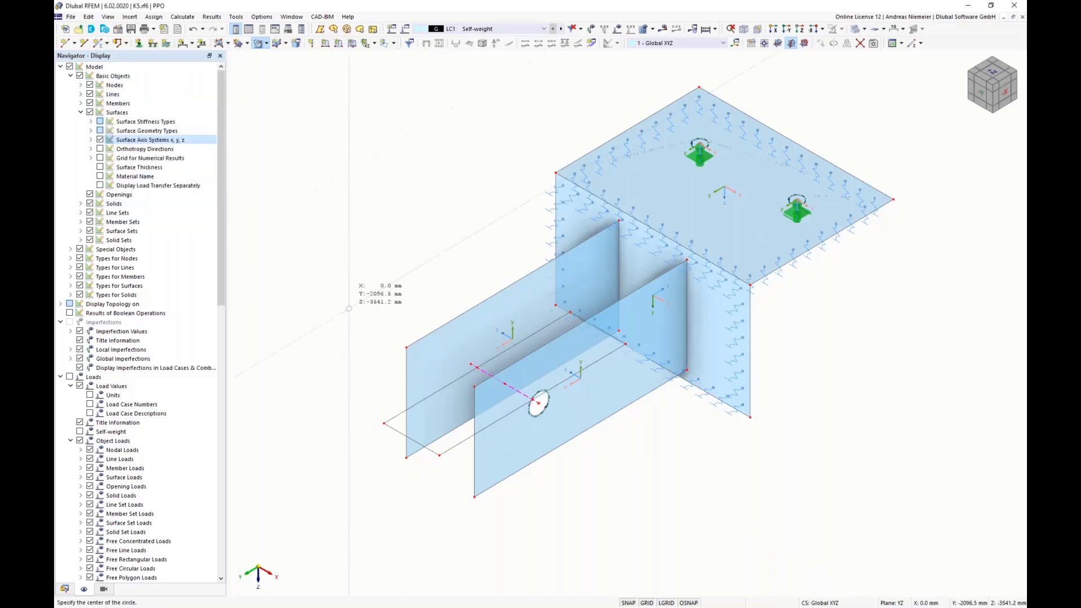
Step: Create a circular opening with a 10 mm radius in the rear side plate, centred on the rigid member's end node
click(477, 367)
text(1)
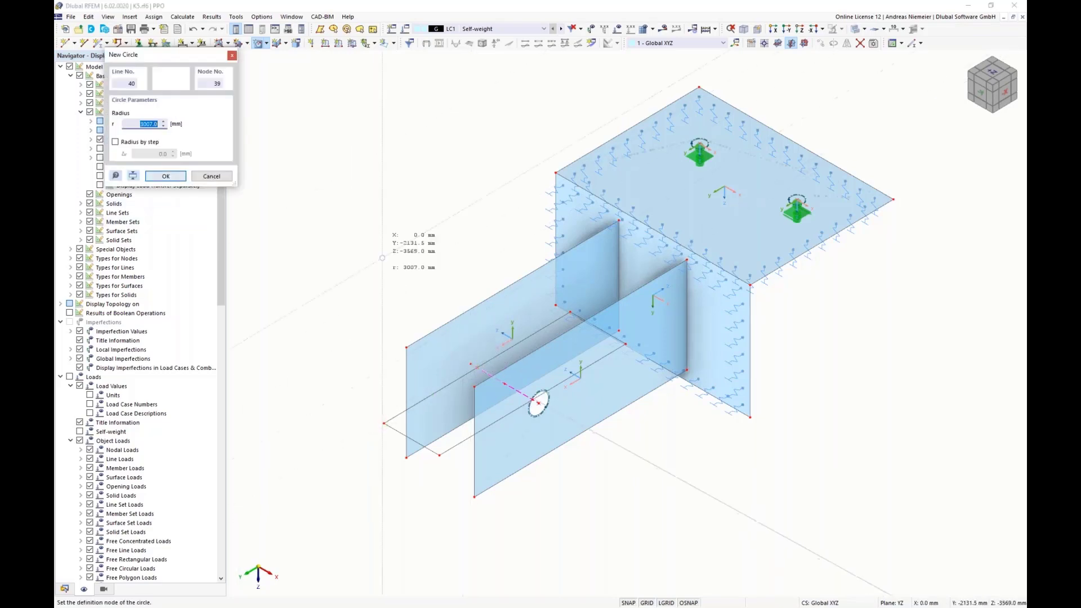
text(0)
click(166, 176)
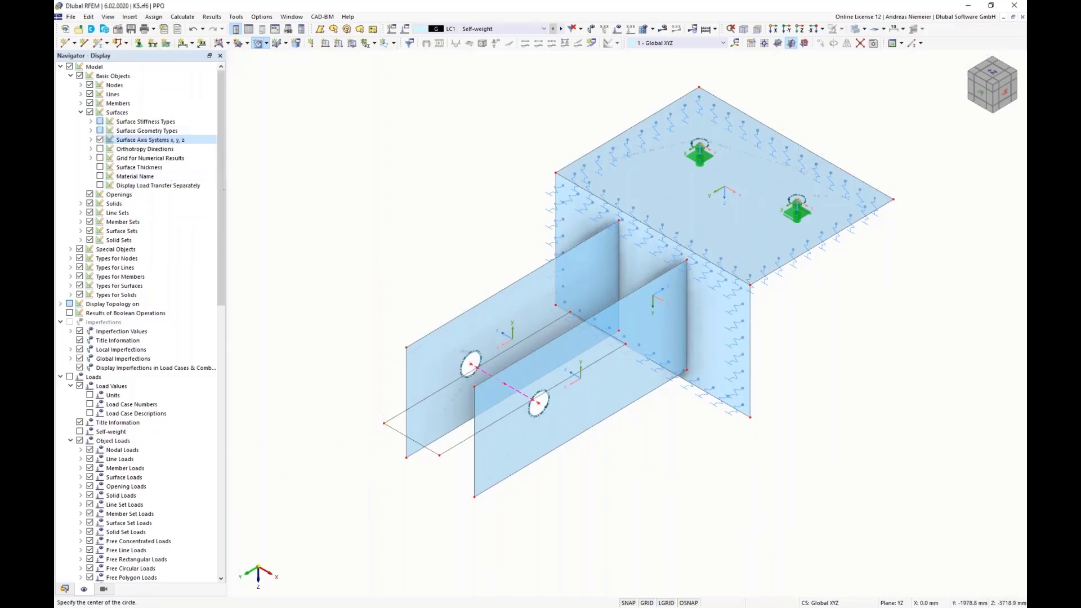
Step: Fill both side-plate openings with surfaces of stiffness type Without Membrane Tension, using the uniform 10 mm S235 thickness
click(219, 43)
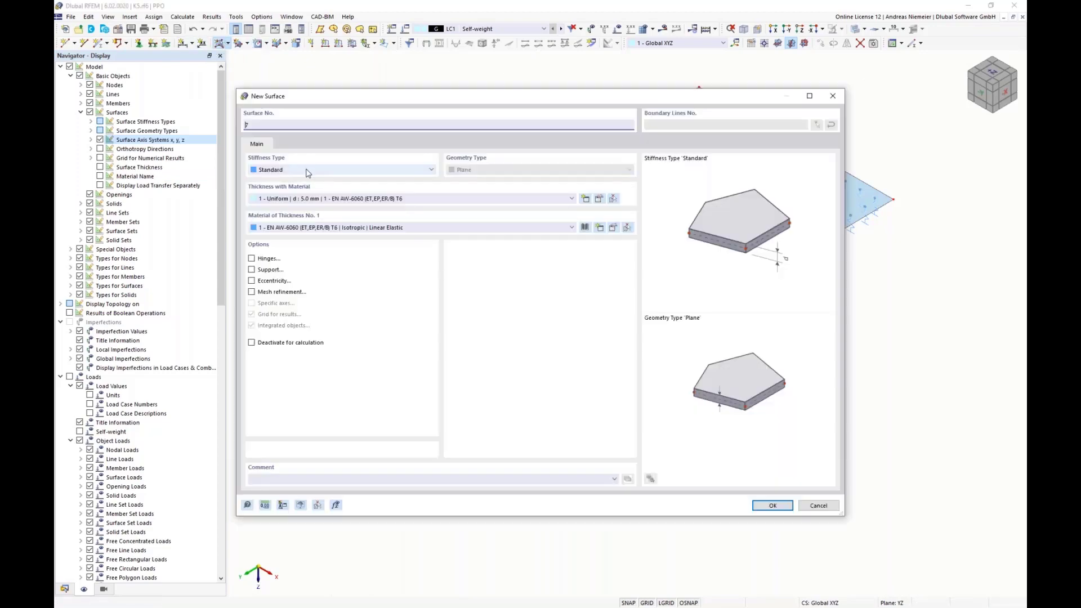
click(304, 172)
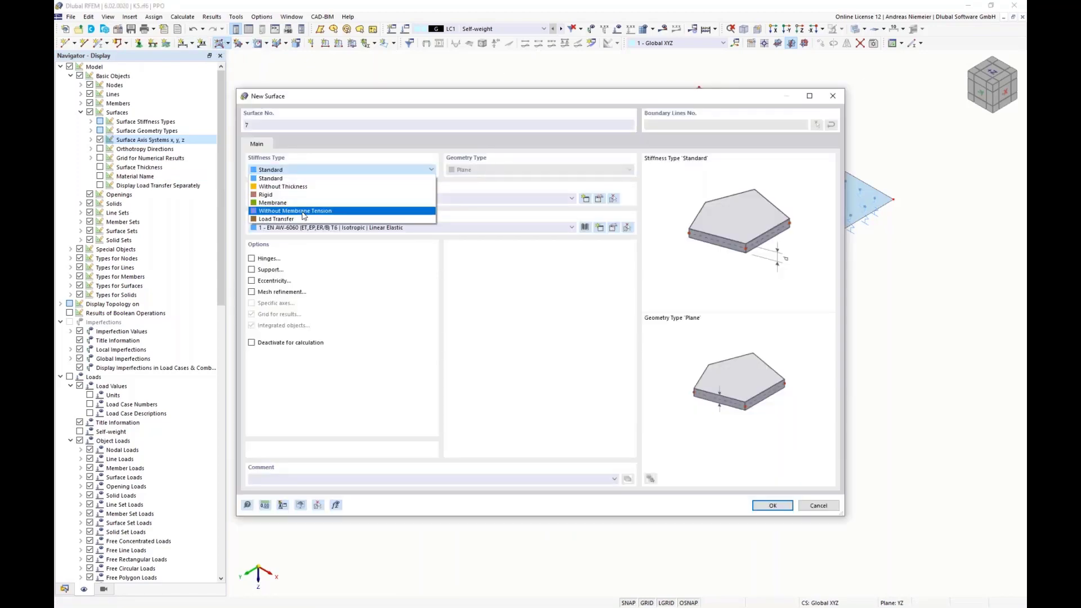
click(304, 214)
click(315, 199)
click(322, 237)
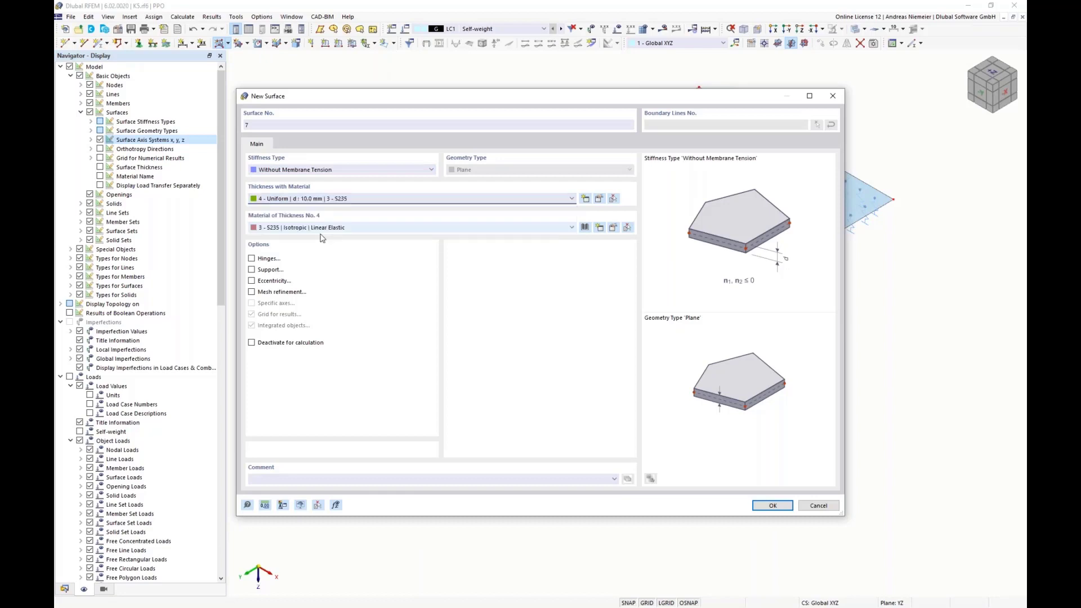
click(767, 505)
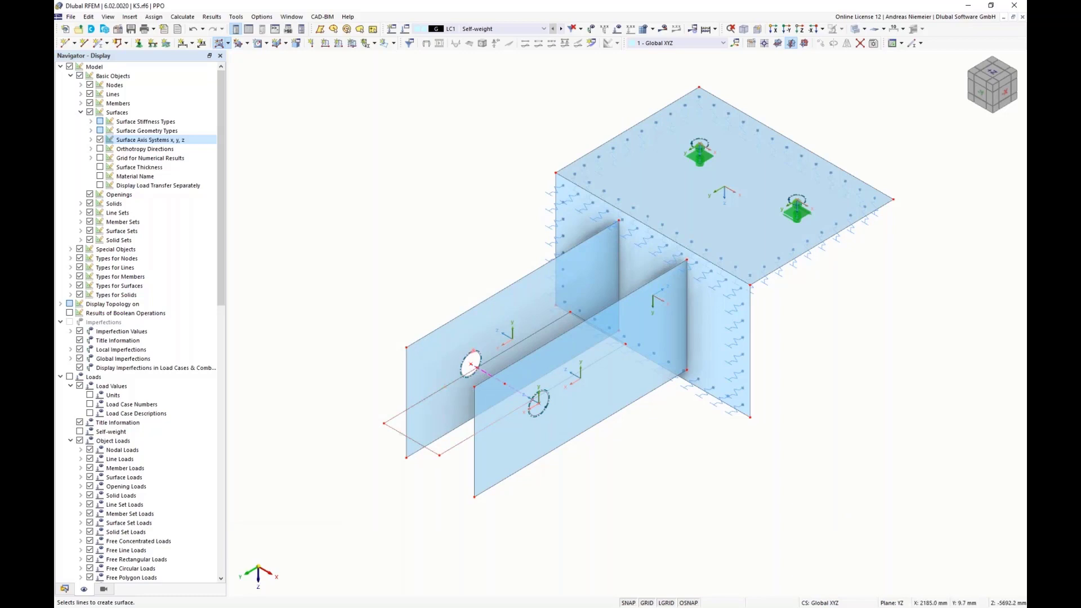
ctrl+middle_drag(645, 473, 611, 464)
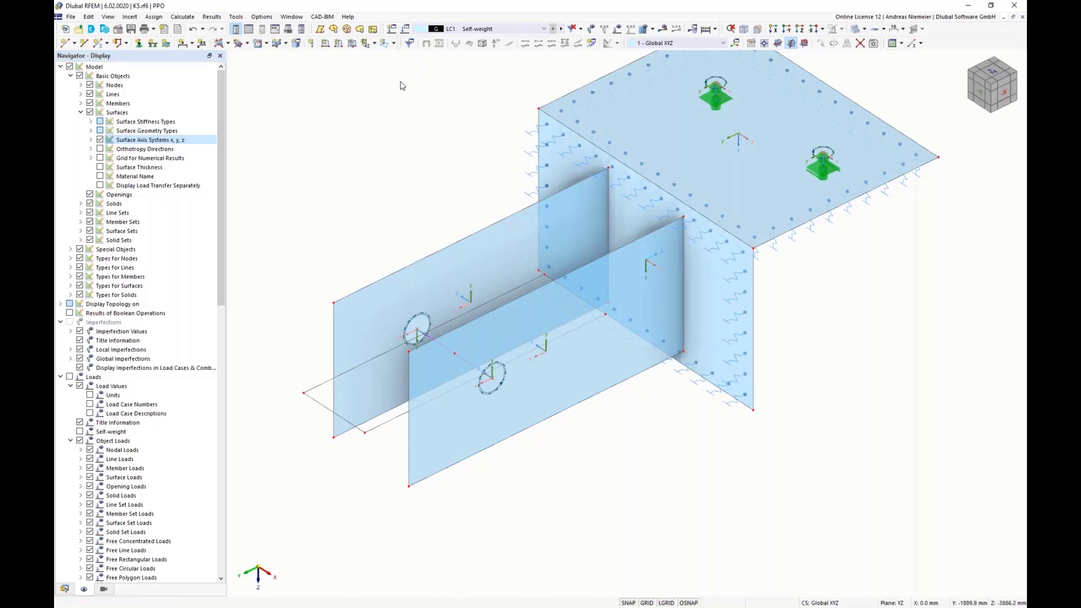
Step: Apply a Components nodal load in LC1 with Fy 14.3 kN and Fz 16.3 kN to the rigid bolt's middle node
right_click(311, 41)
click(311, 44)
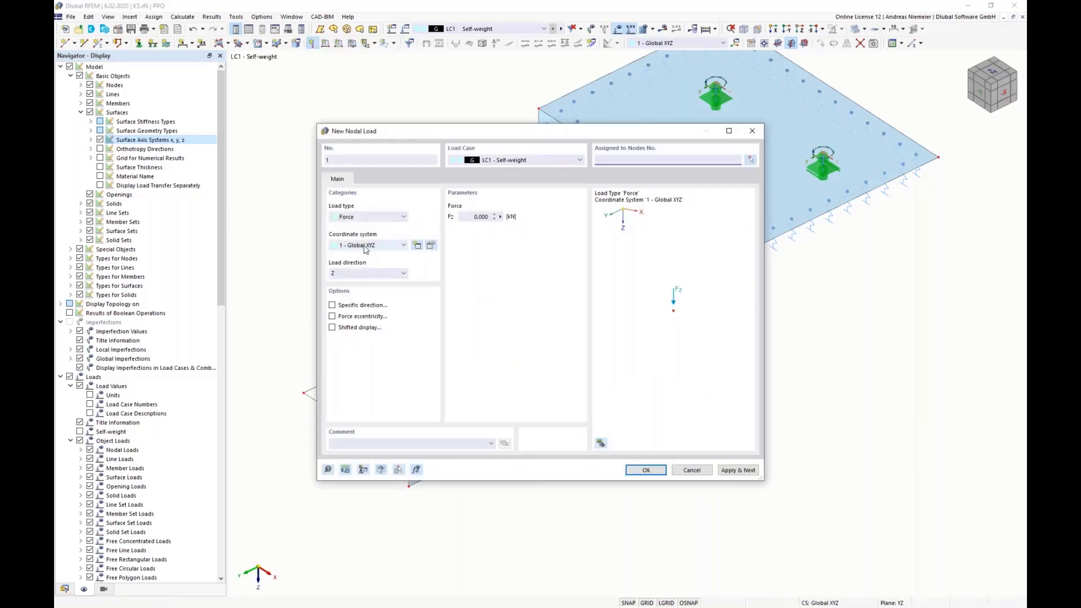
click(369, 219)
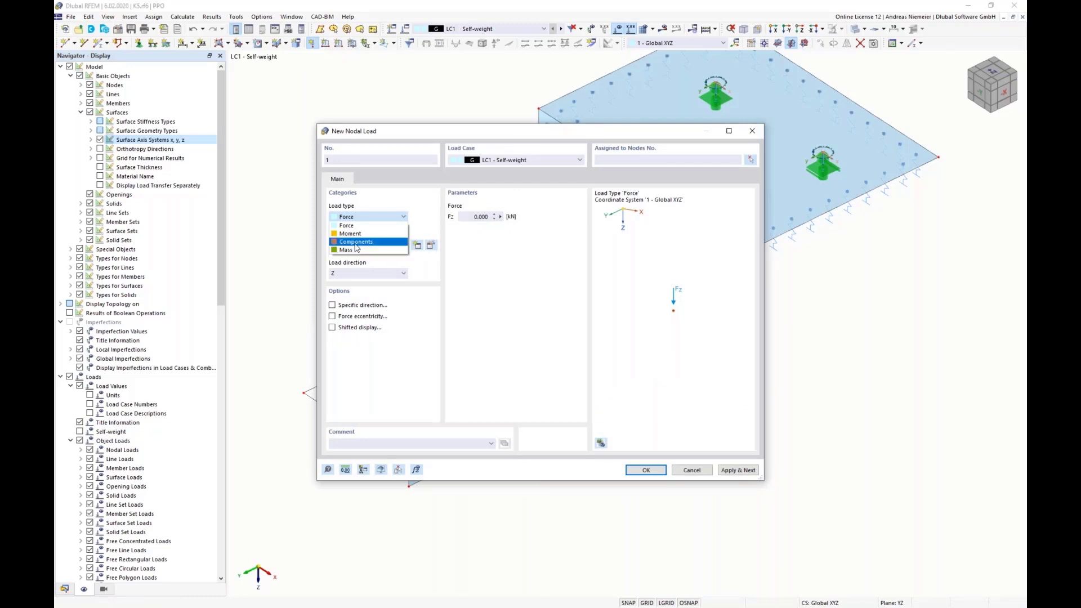
click(356, 242)
click(482, 243)
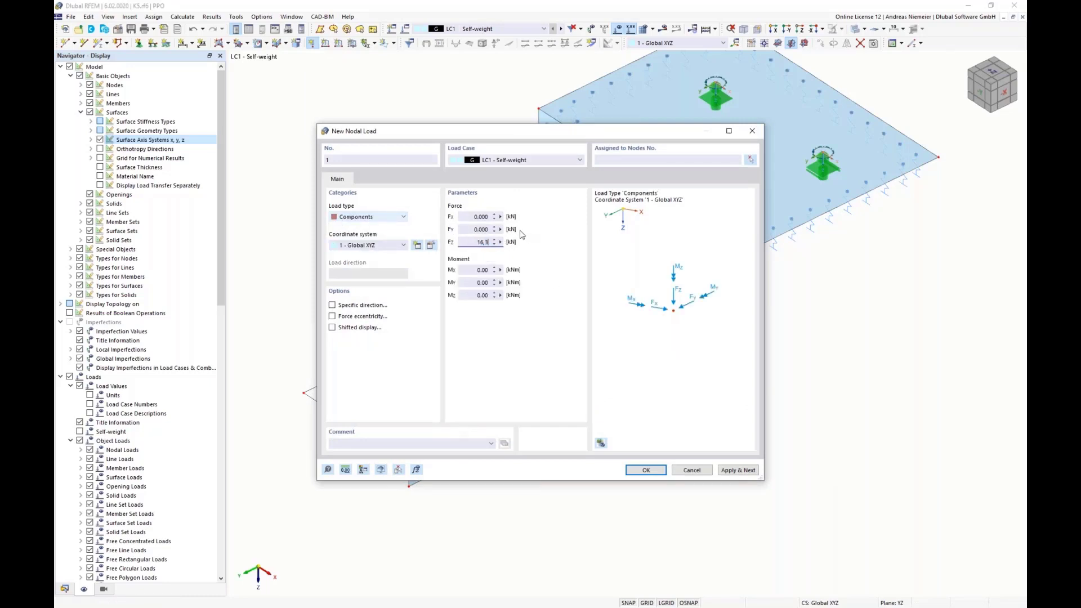
click(479, 229)
click(750, 160)
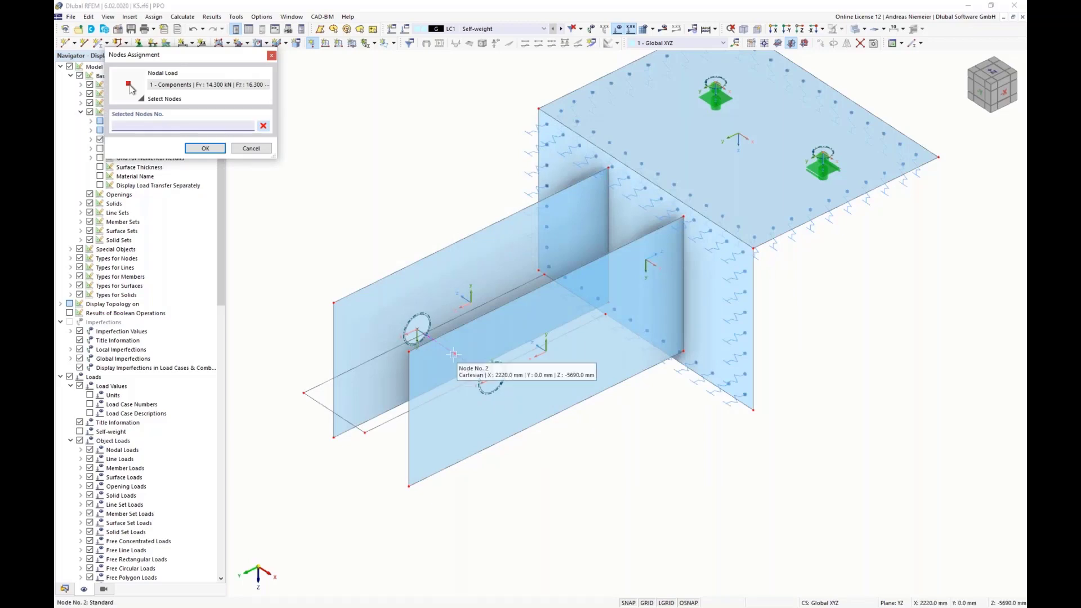
click(456, 355)
click(205, 149)
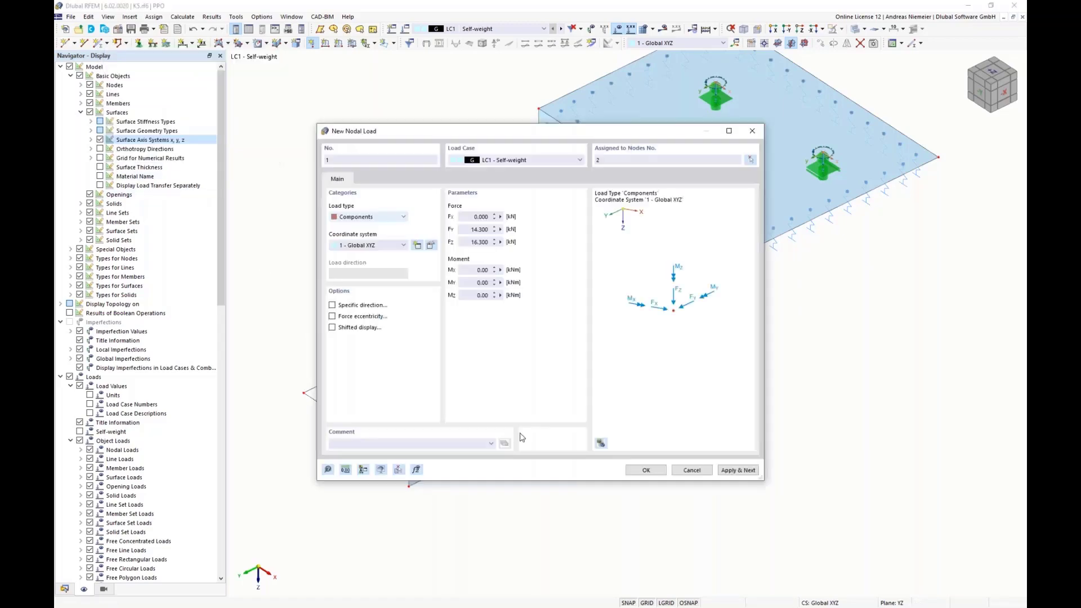
click(631, 472)
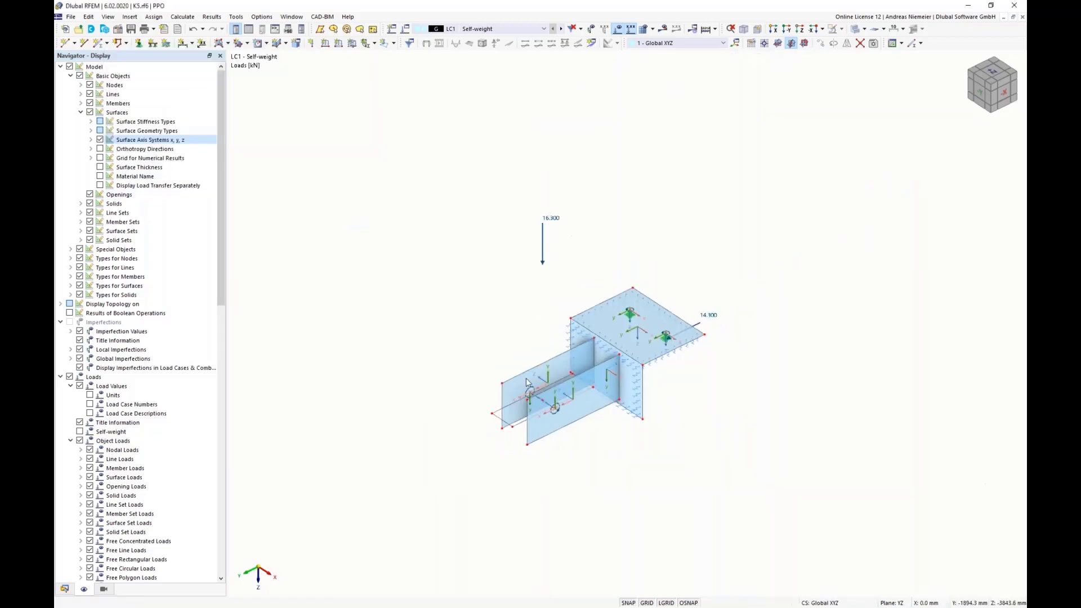
Step: Inspect the applied nodal load and hide the loads in the model view
scroll(526, 381, up, 5)
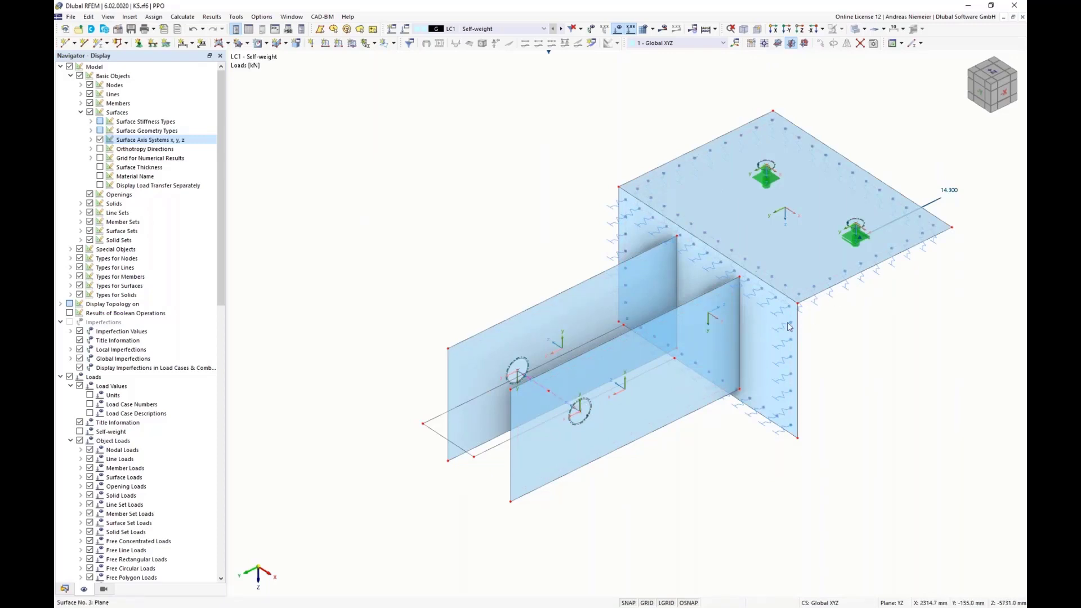
scroll(868, 418, down, 2)
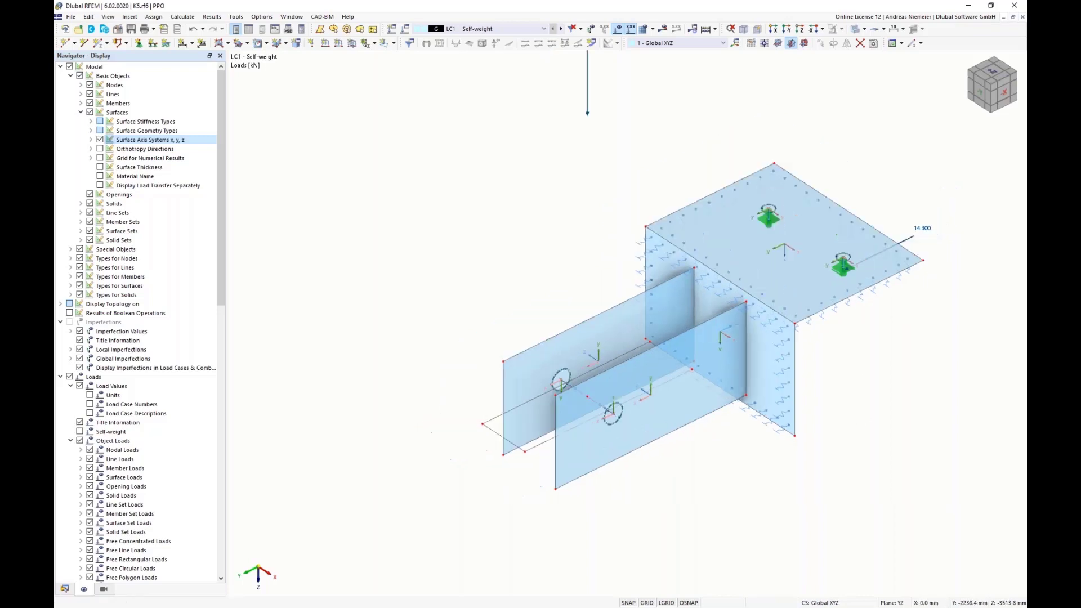
ctrl+middle_drag(868, 418, 867, 410)
ctrl+middle_drag(843, 275, 722, 364)
scroll(721, 365, down, 1)
click(618, 28)
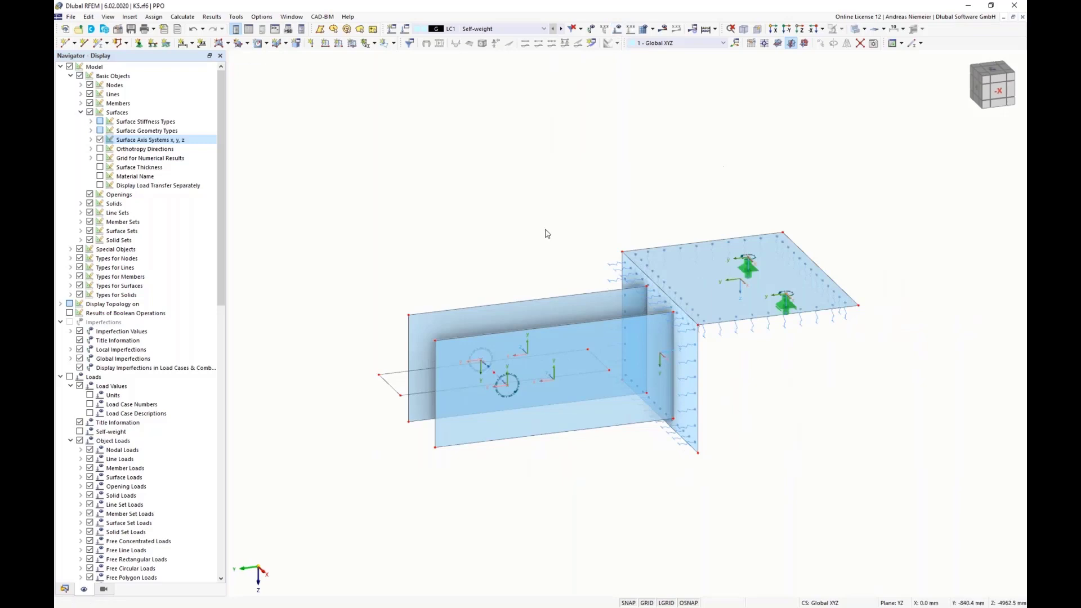
Step: Set the target length of finite elements to 10 mm in the mesh settings and generate the mesh
scroll(546, 235, down, 1)
middle_drag(545, 234, 525, 191)
click(652, 29)
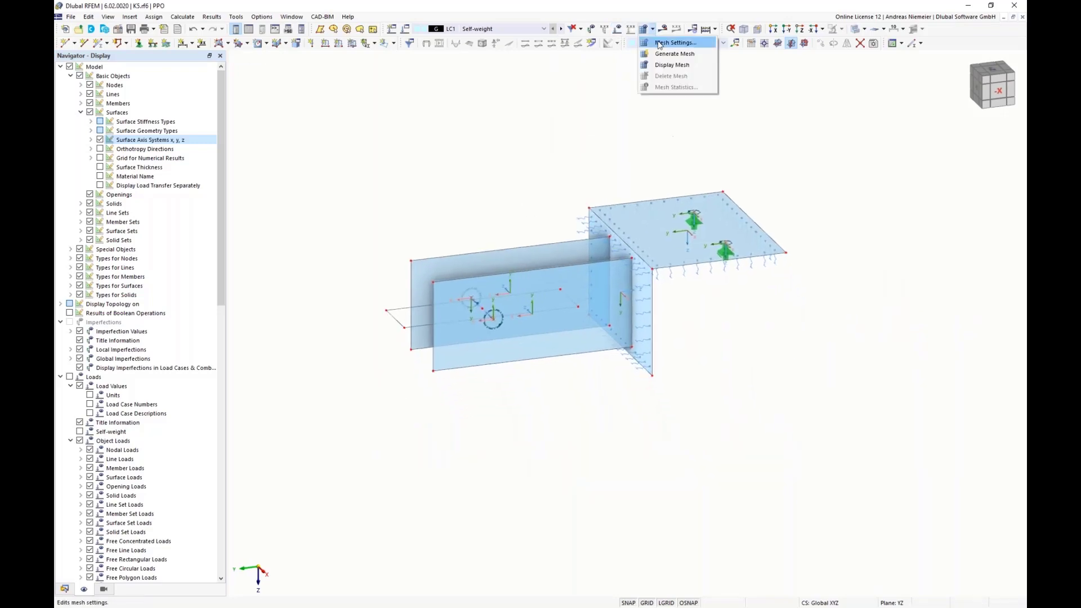
click(671, 76)
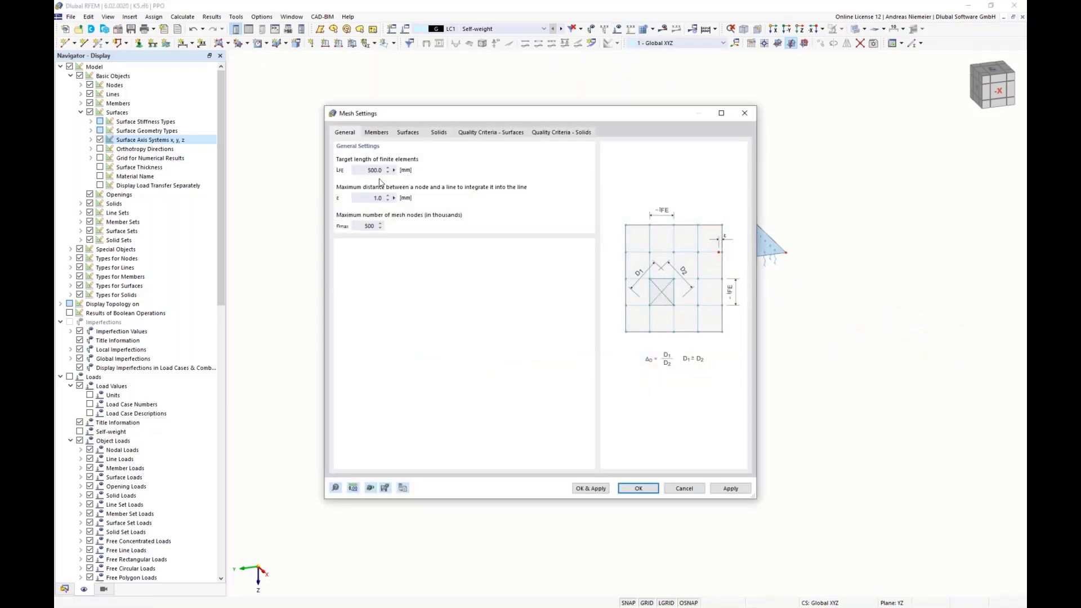
double_click(374, 170)
text(10)
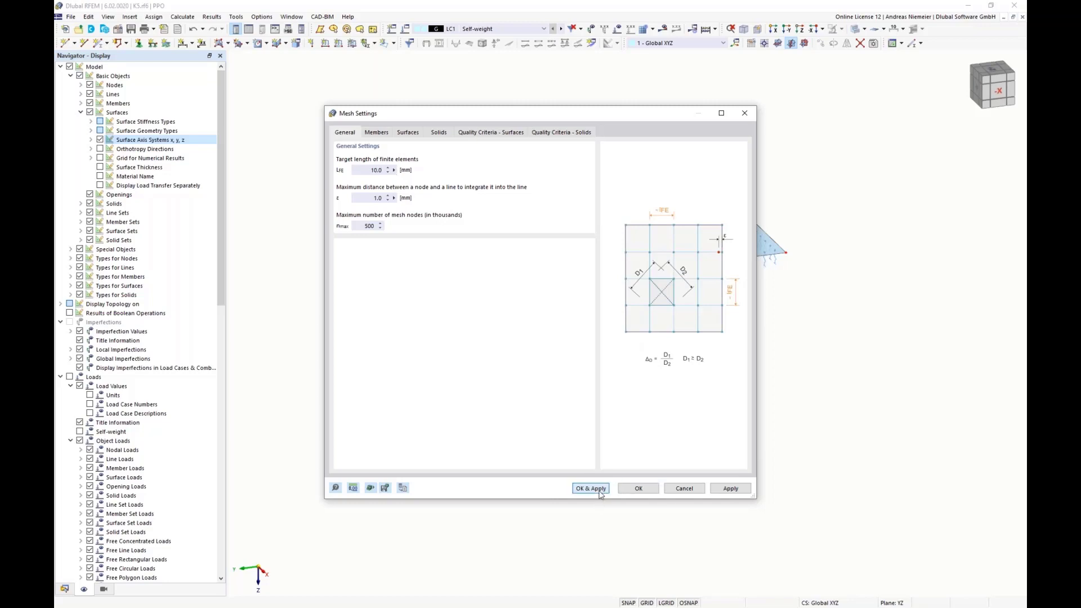
click(599, 489)
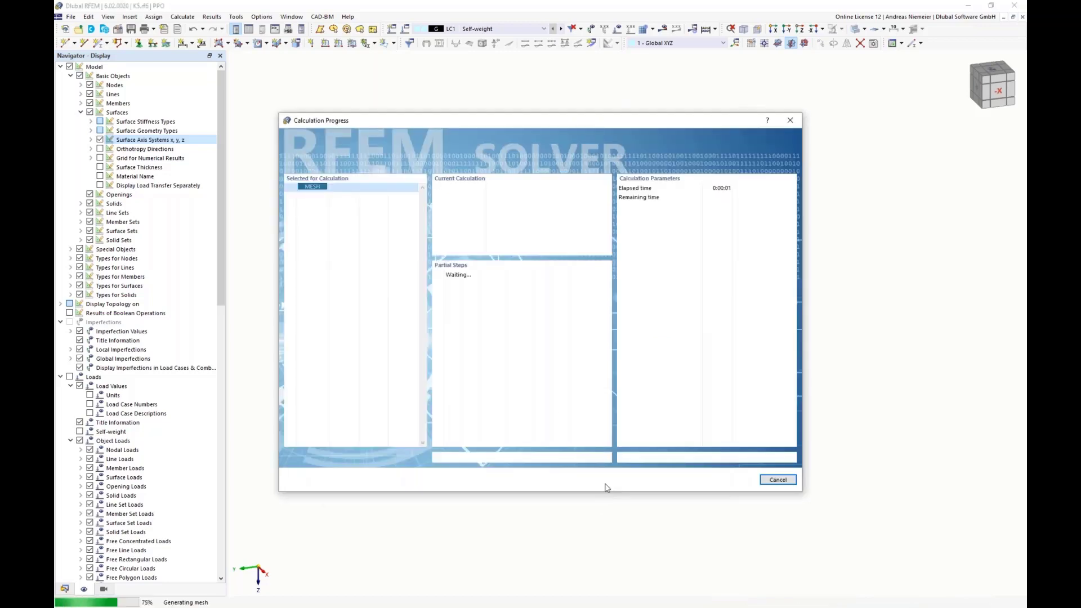
Step: Turn off the display of the surface axis systems on the meshed model
ctrl+middle_drag(588, 410, 555, 414)
click(99, 139)
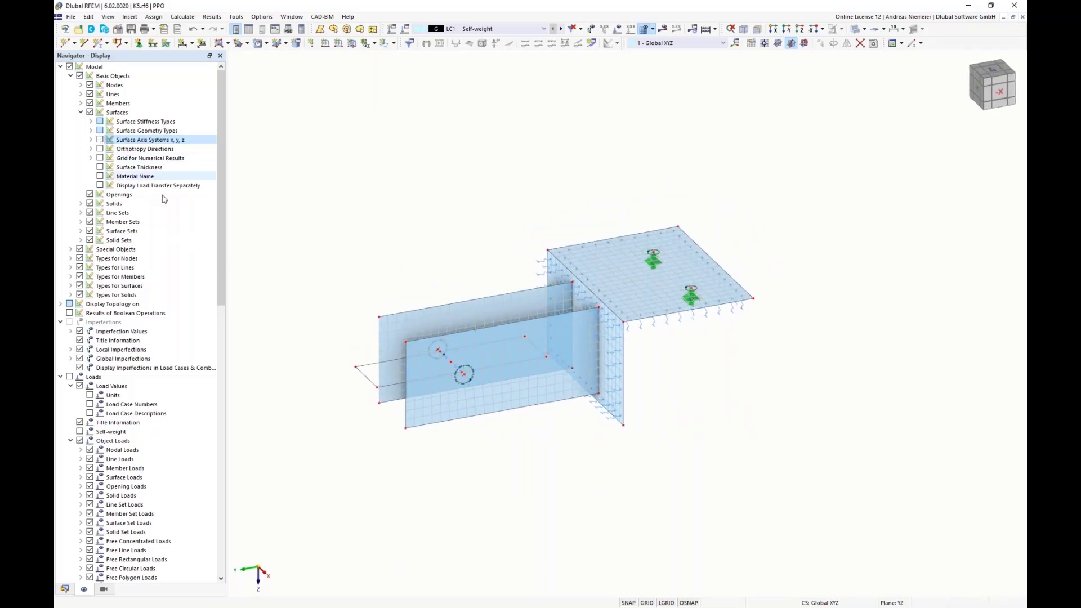
scroll(464, 378, up, 1)
scroll(464, 380, up, 1)
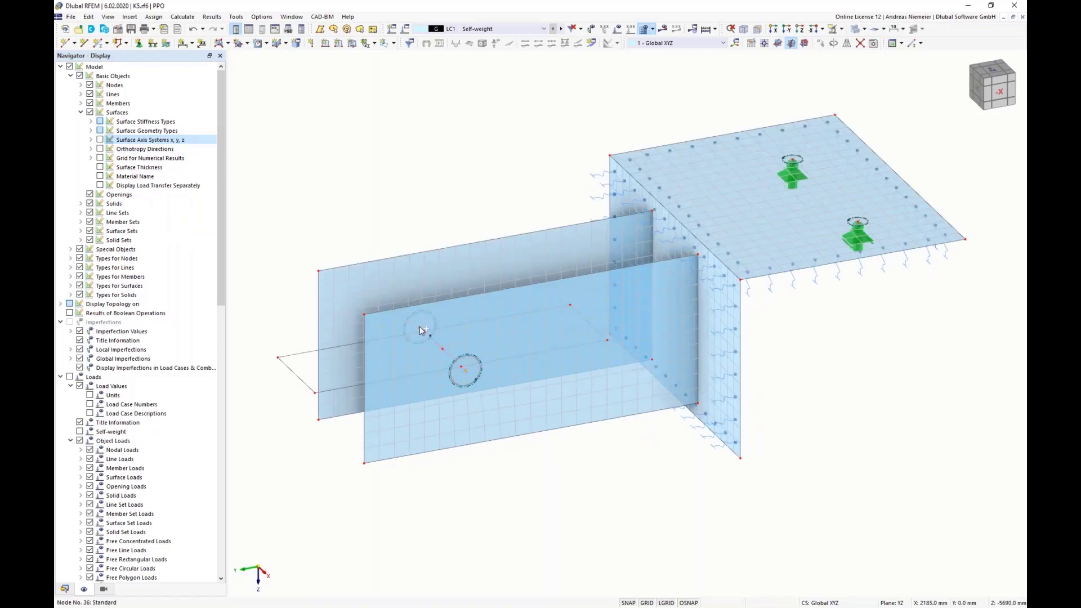
Step: Assign a circular radial mesh refinement with 50 mm radius, 2 mm inner and 10 mm outer FE length to the four bolt-centre nodes
click(794, 162)
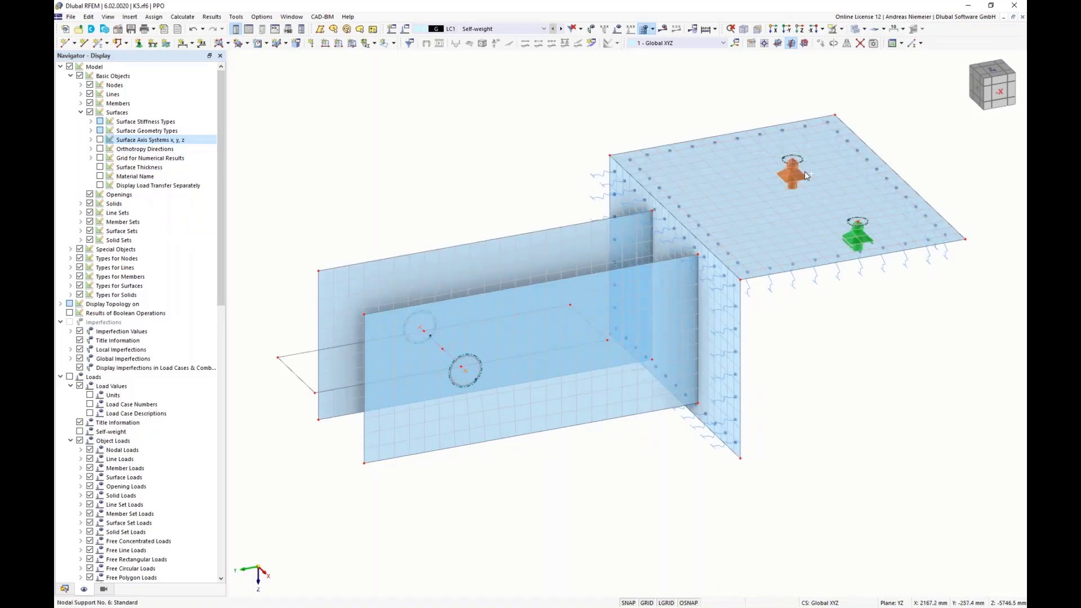
right_click(859, 224)
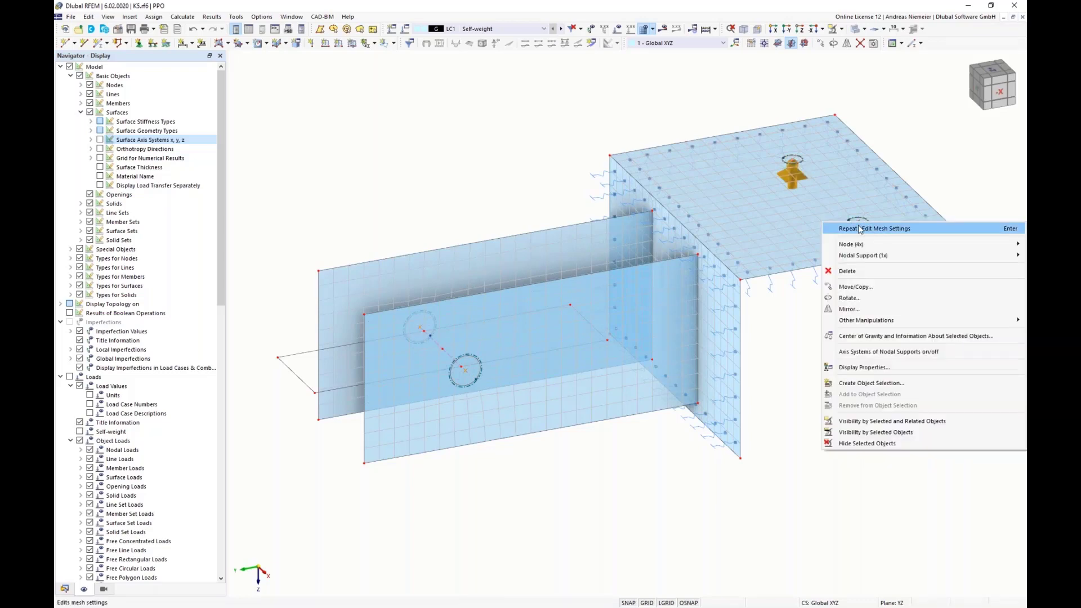
click(807, 247)
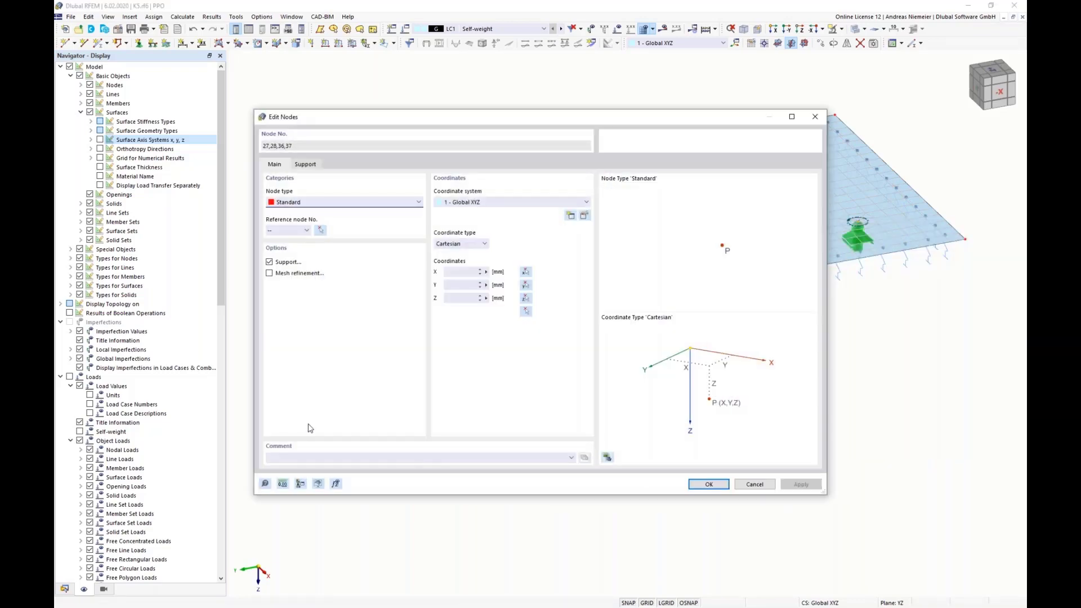
click(270, 274)
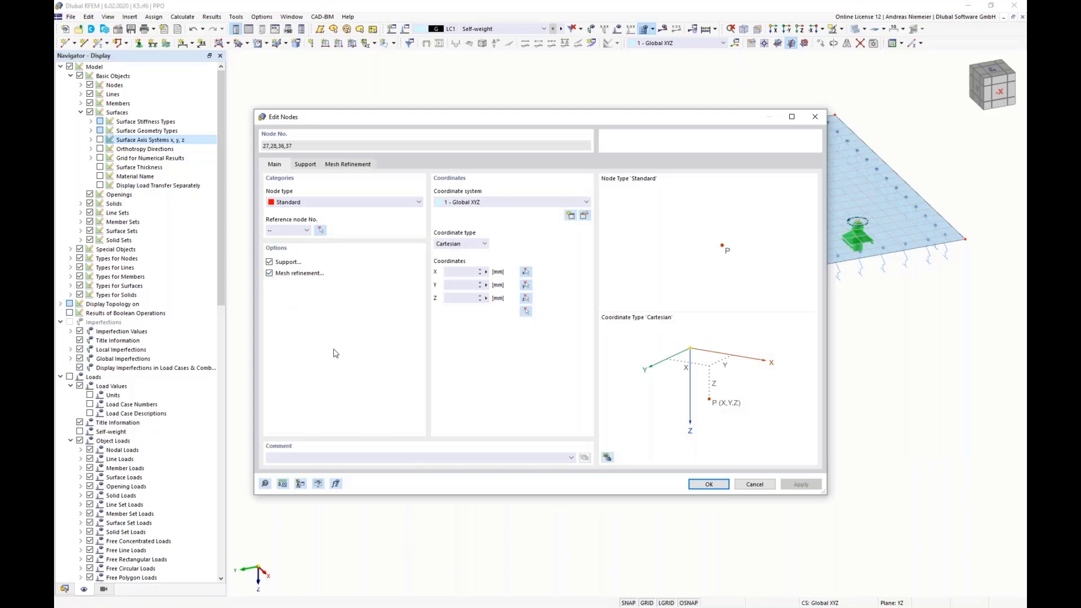
click(353, 165)
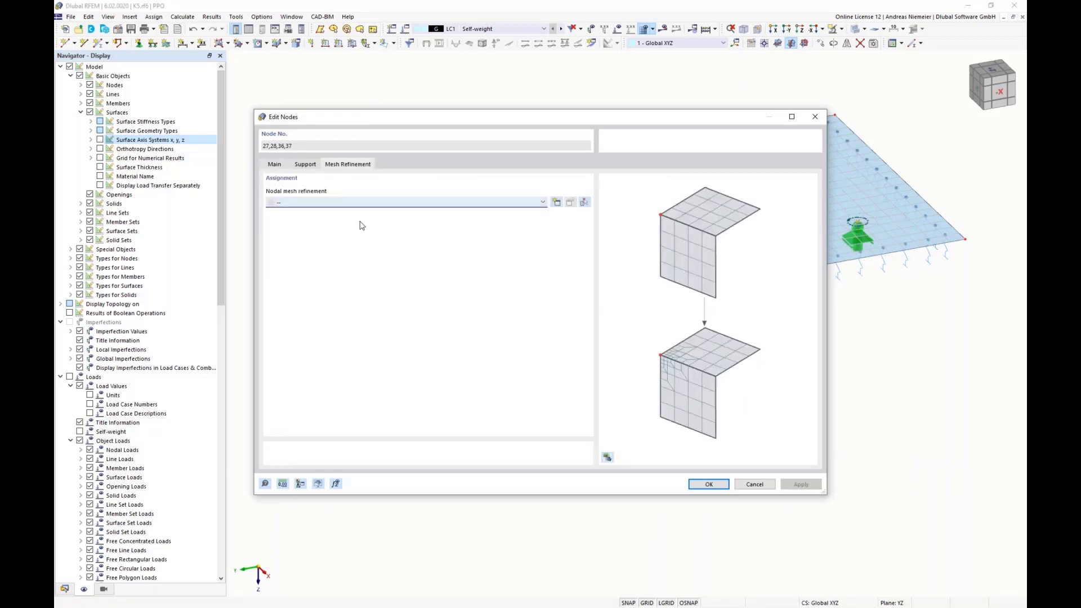
click(557, 204)
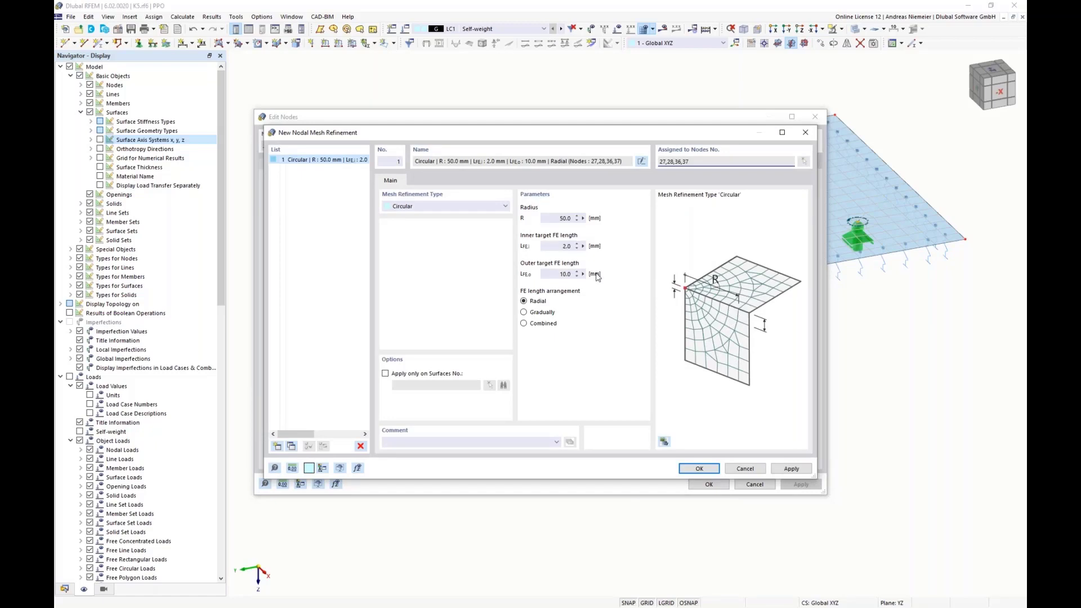
click(699, 469)
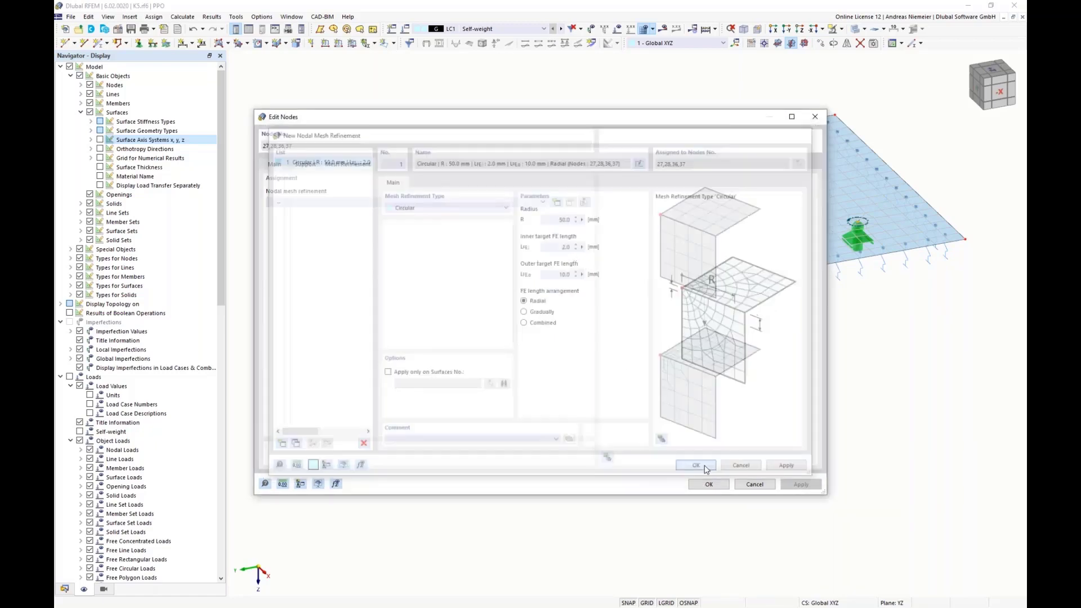
click(583, 352)
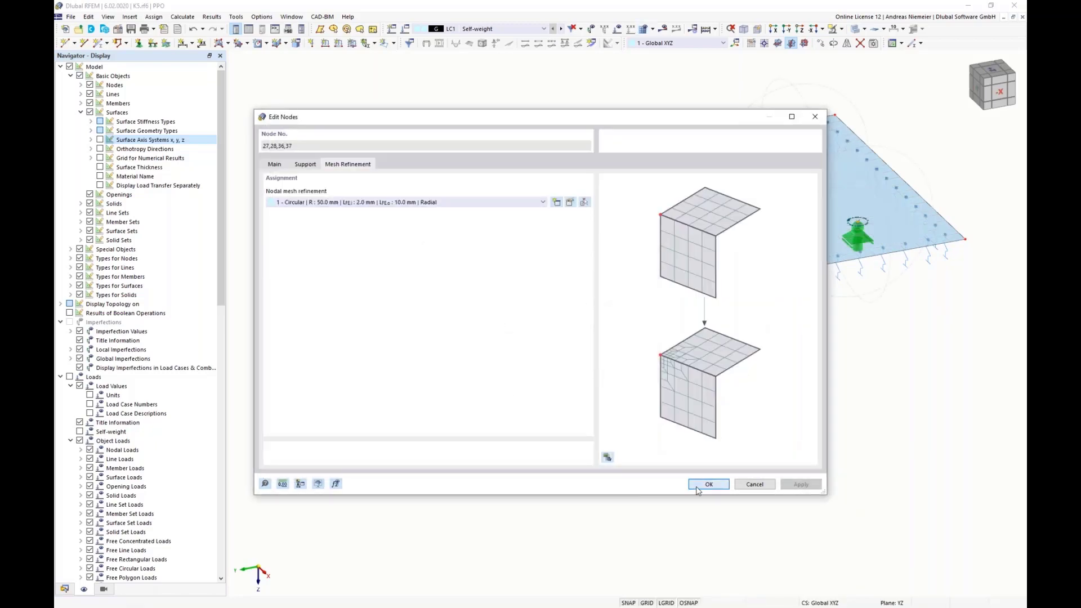
click(704, 484)
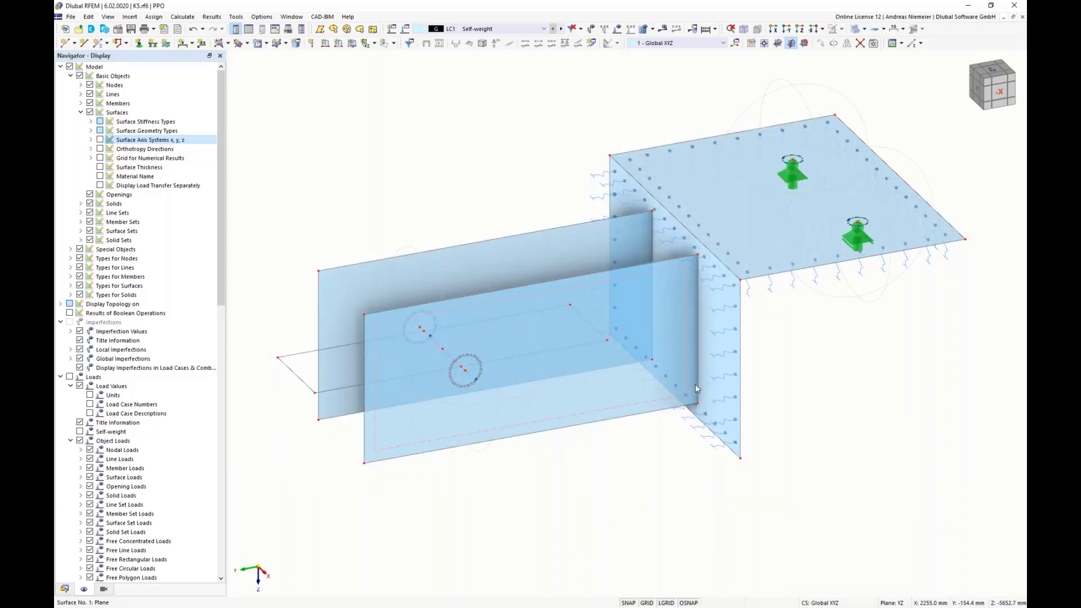
Step: Assign a line mesh refinement with 5 mm target FE length and 2 layers to the three selected plate connection lines
right_click(674, 215)
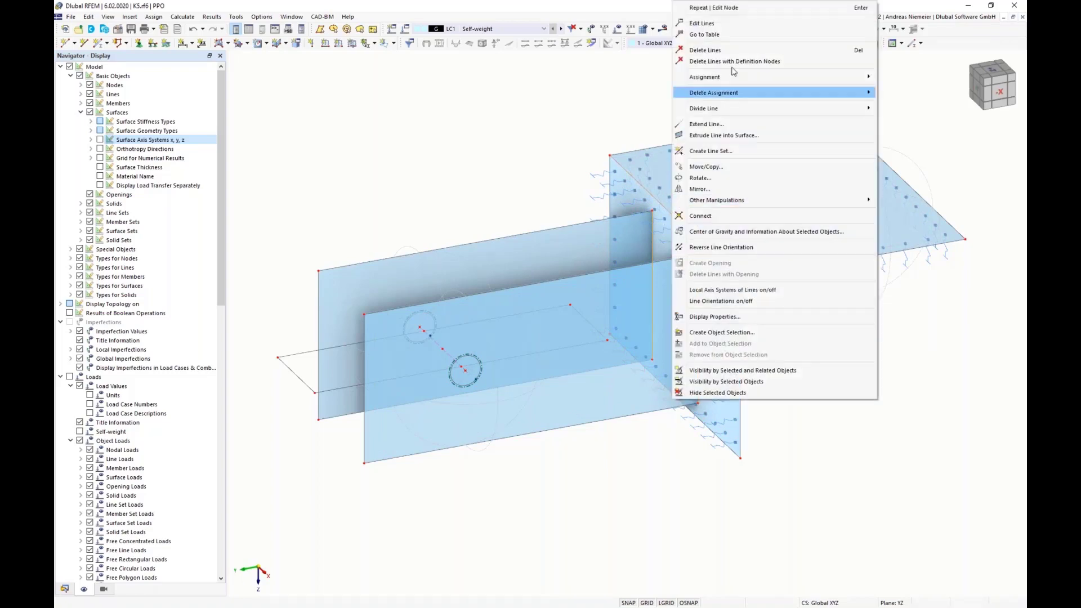
click(732, 23)
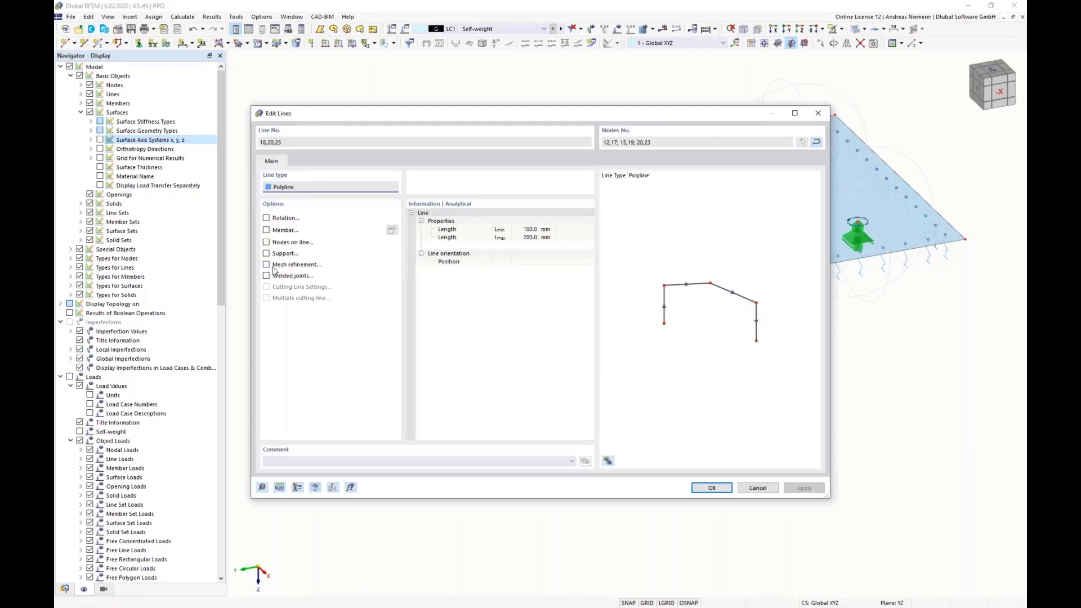
click(267, 267)
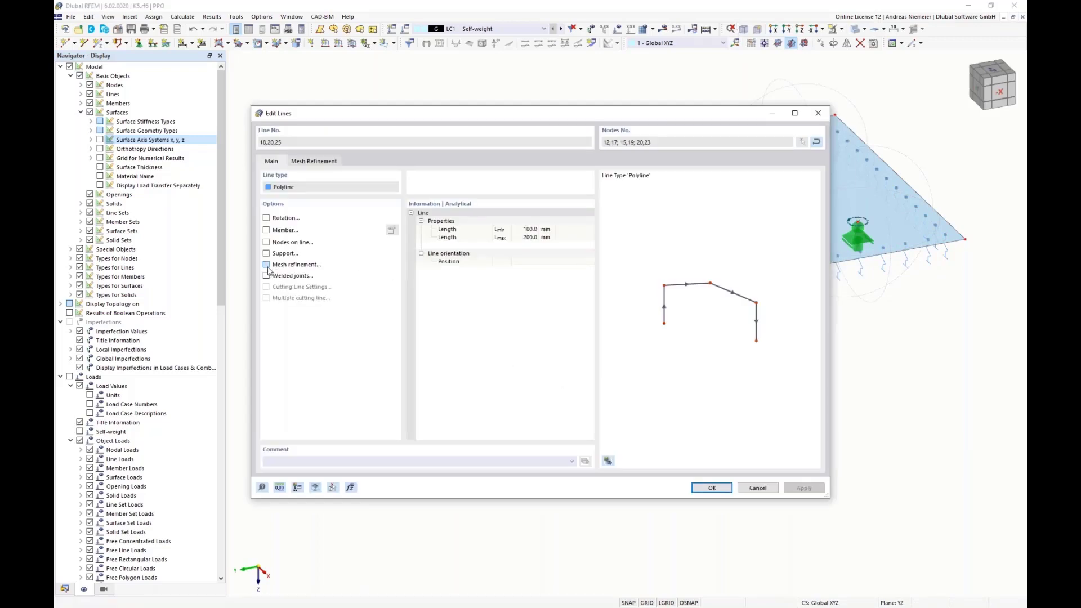
click(322, 165)
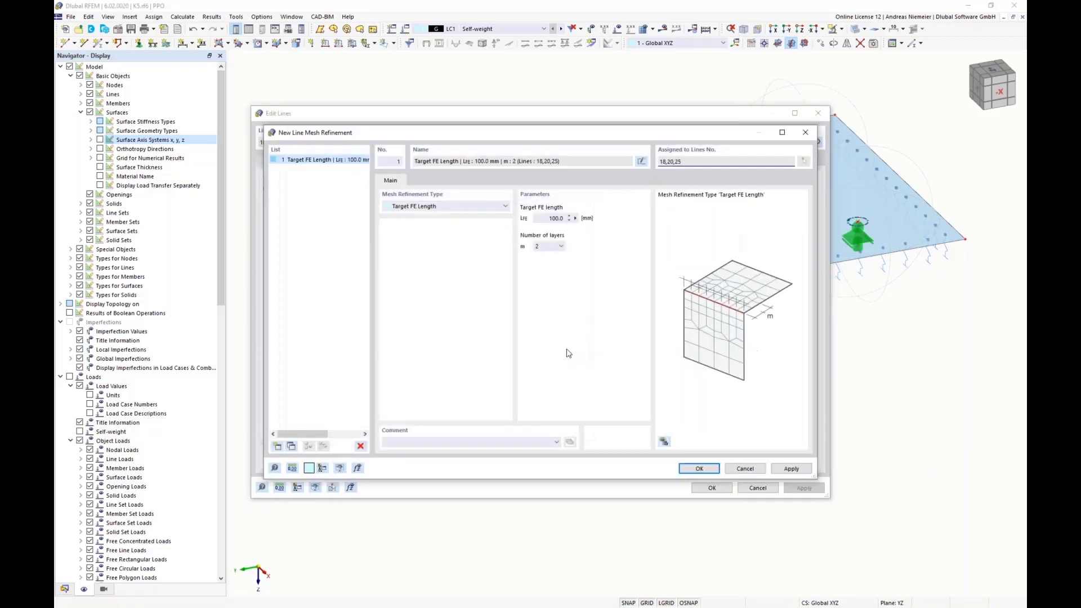
click(538, 218)
text(5)
click(698, 468)
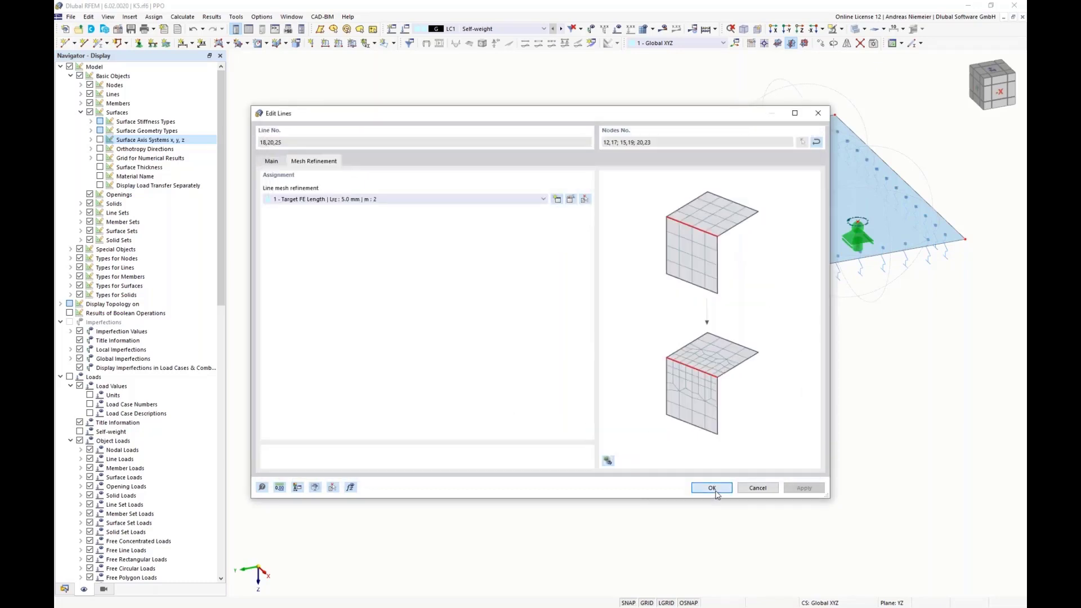
click(712, 488)
click(781, 504)
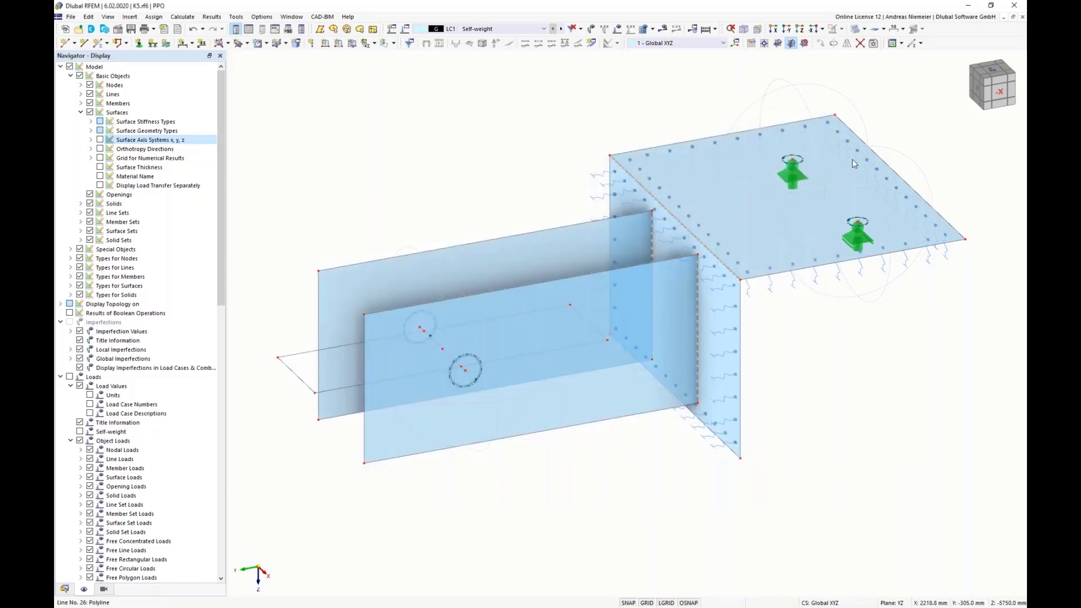
Step: Regenerate the FE mesh with the line refinements and display it on the model
click(643, 30)
click(586, 353)
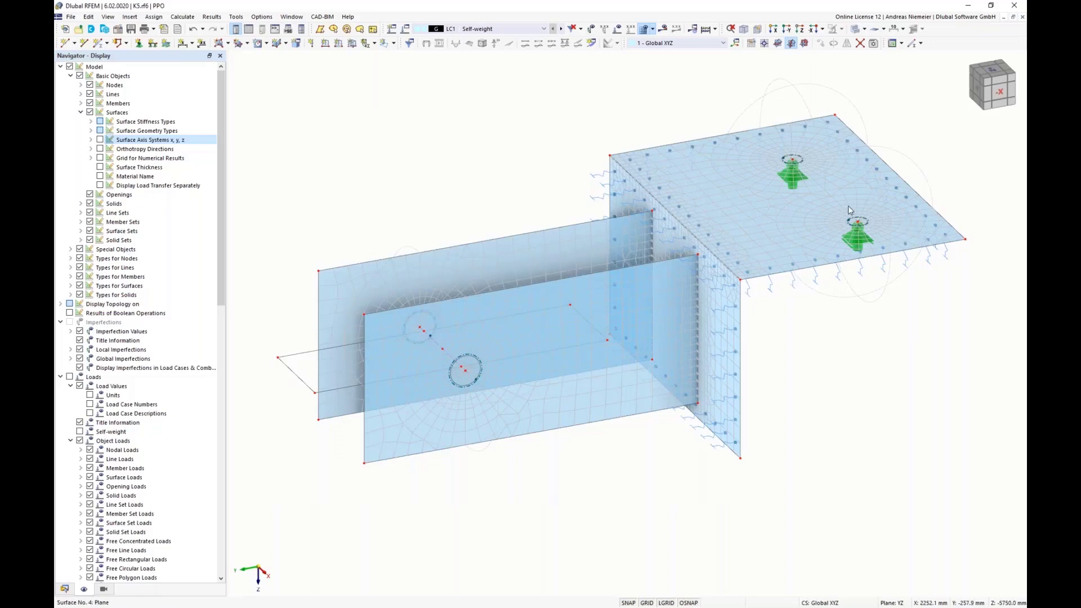
ctrl+middle_drag(827, 387, 866, 367)
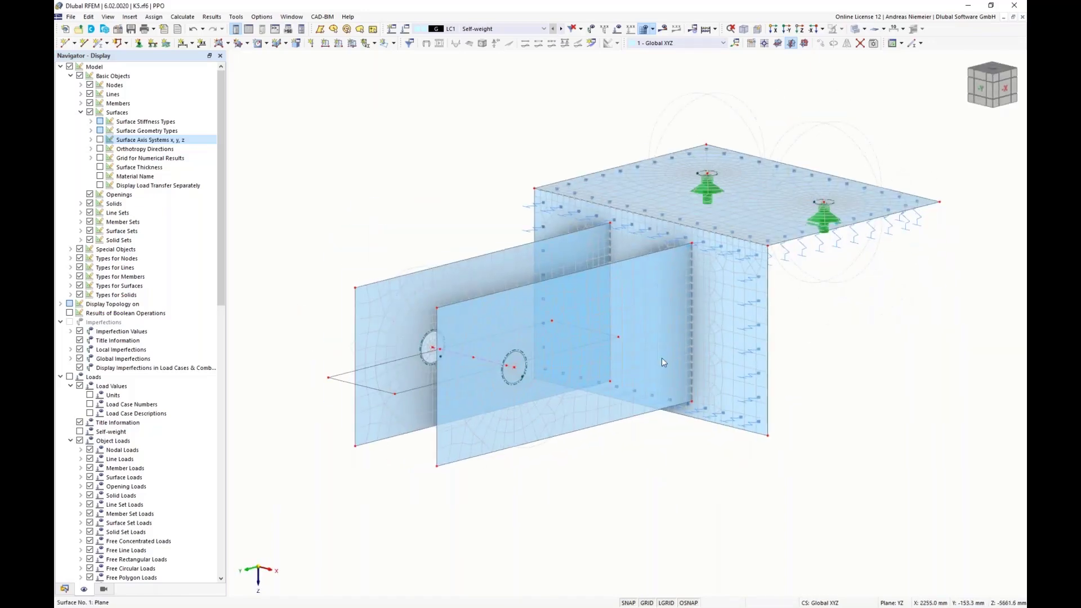
Step: Hide the types for nodes and the types for lines in the meshed model view
click(81, 112)
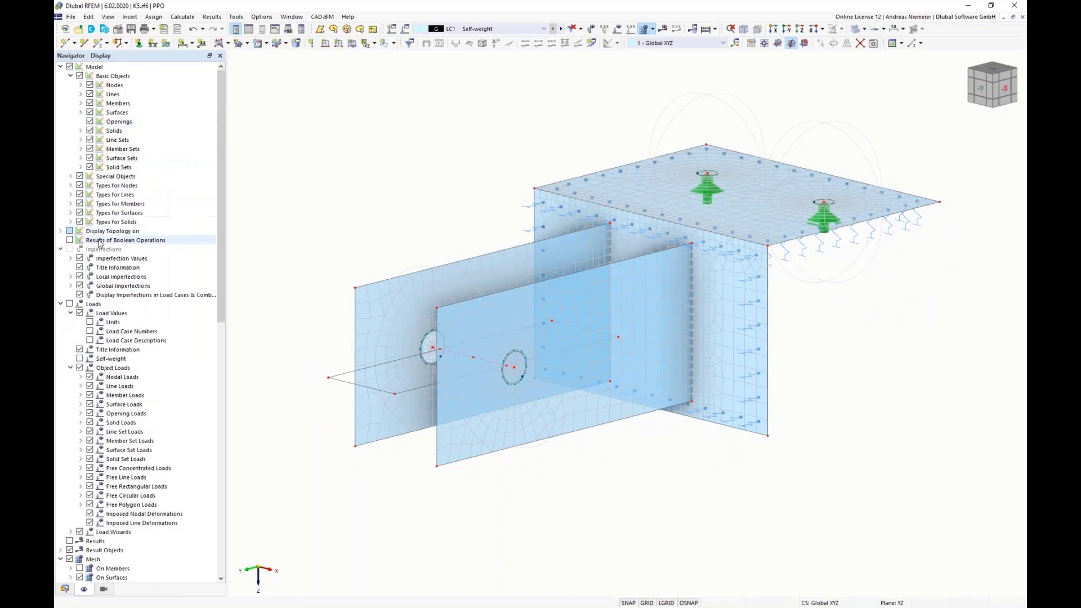
click(80, 185)
scroll(315, 128, down, 3)
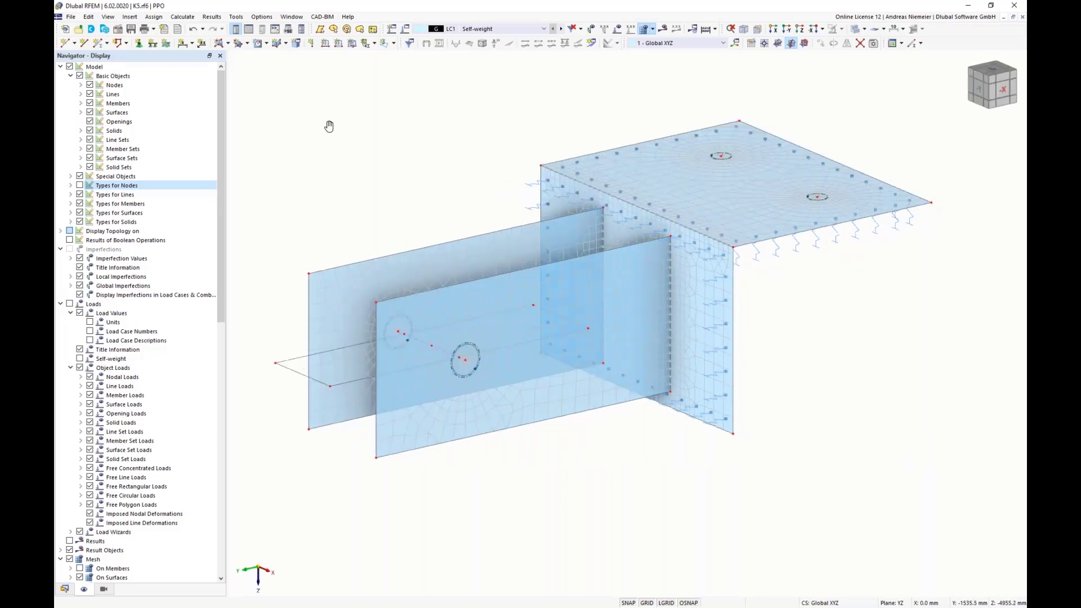
click(79, 195)
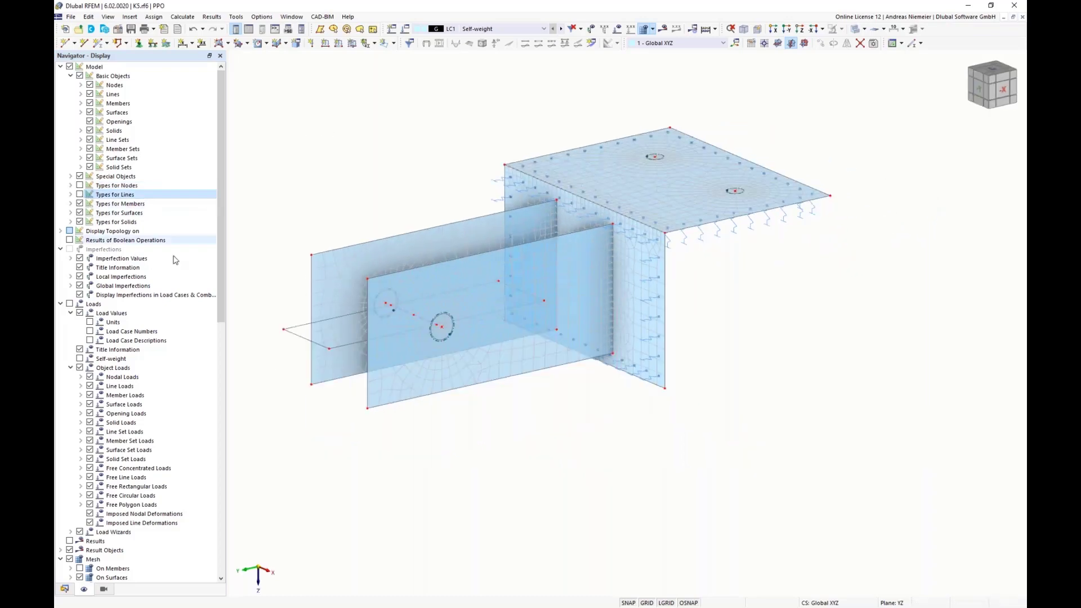
scroll(543, 422, up, 2)
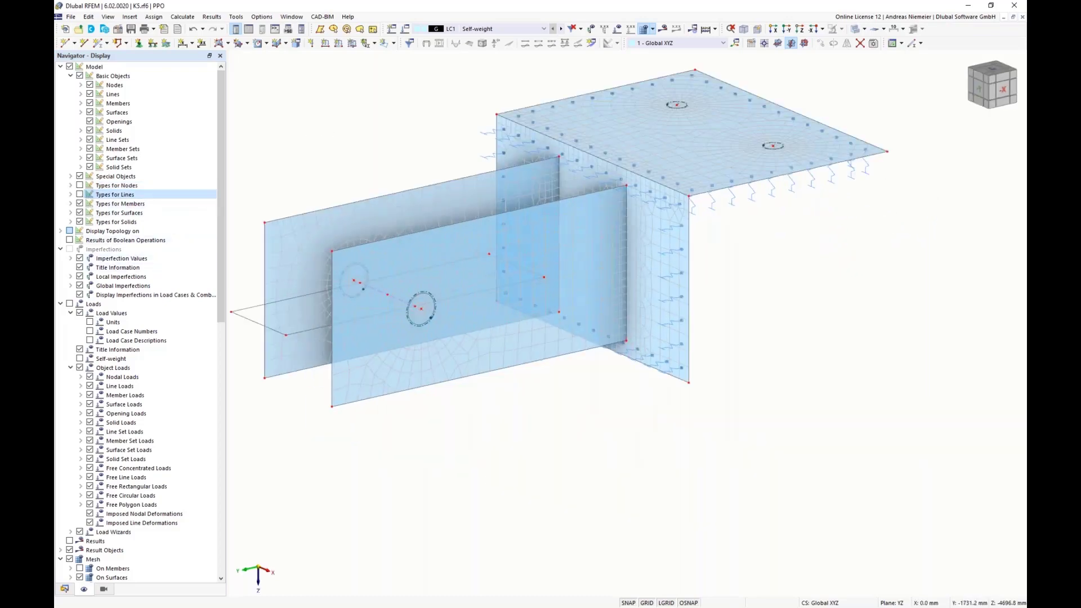
middle_drag(557, 439, 579, 447)
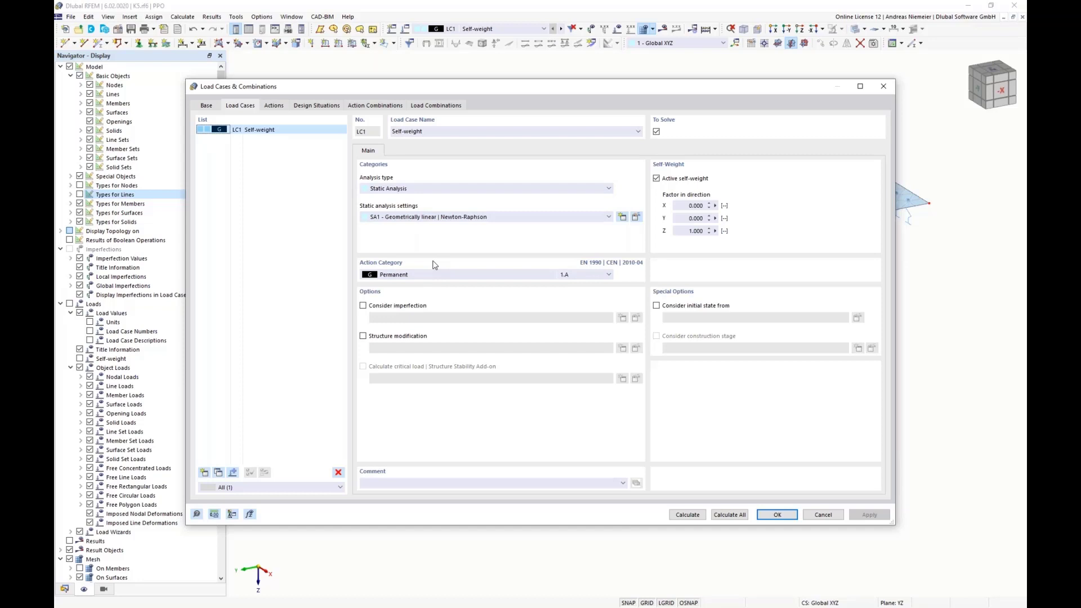
Step: Turn off the combination wizard and delete the characteristic, frequent and quasi-permanent SLS design situations
click(206, 106)
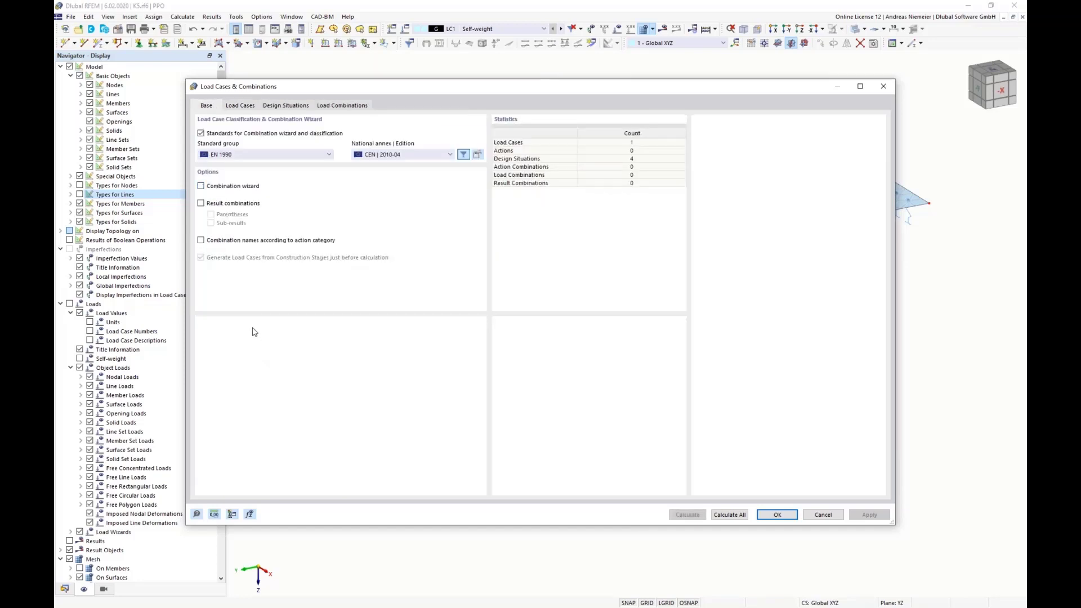
click(244, 106)
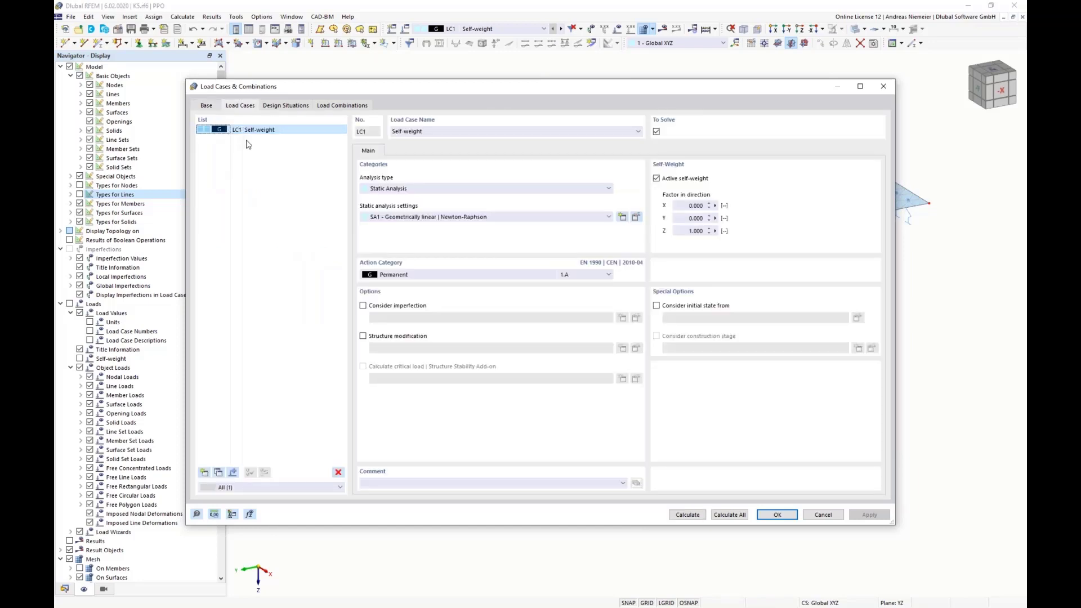
click(285, 106)
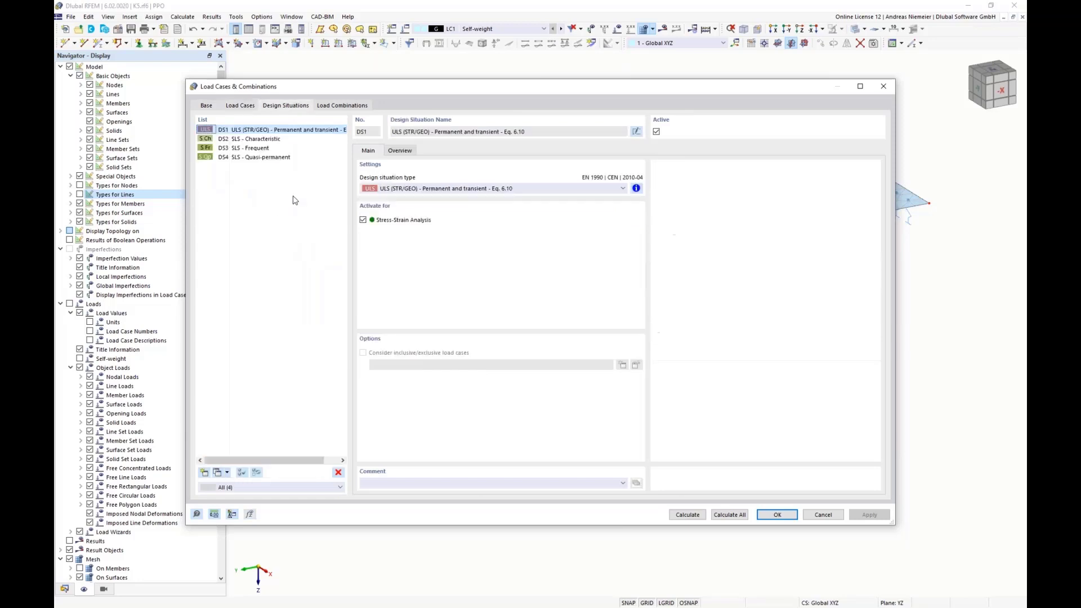
click(248, 139)
shift+click(250, 159)
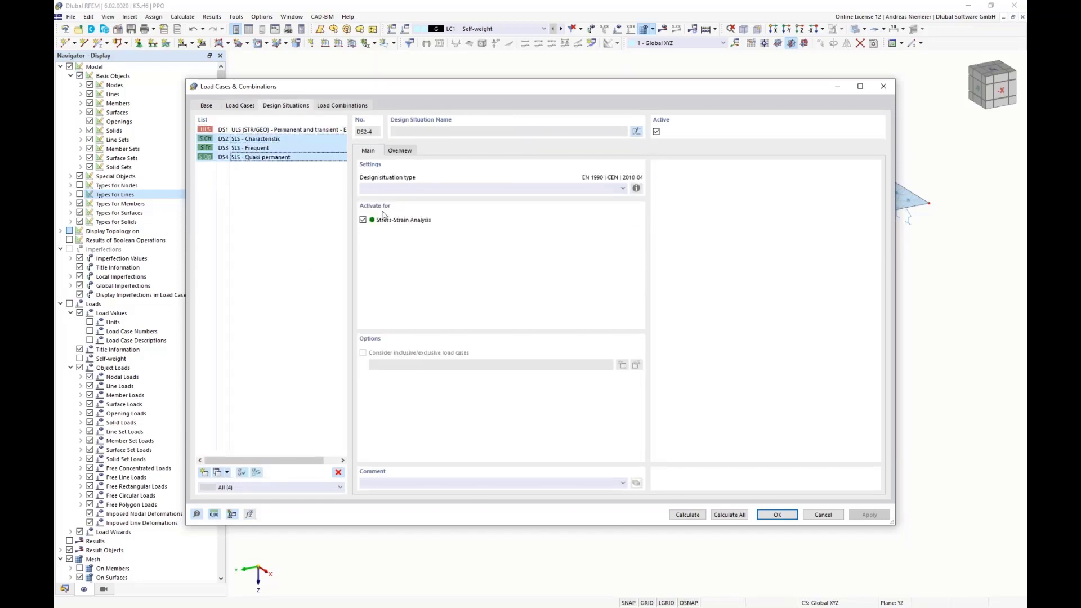
key(Delete)
click(551, 345)
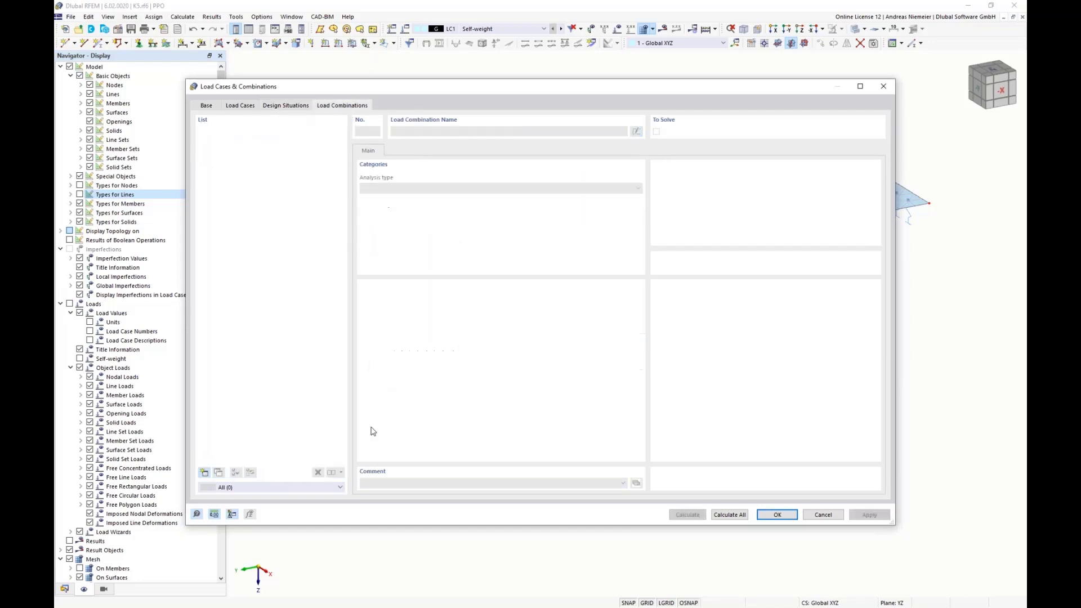
Step: Create a load combination and assign the Self-weight load case to it with factor 1.00
click(206, 475)
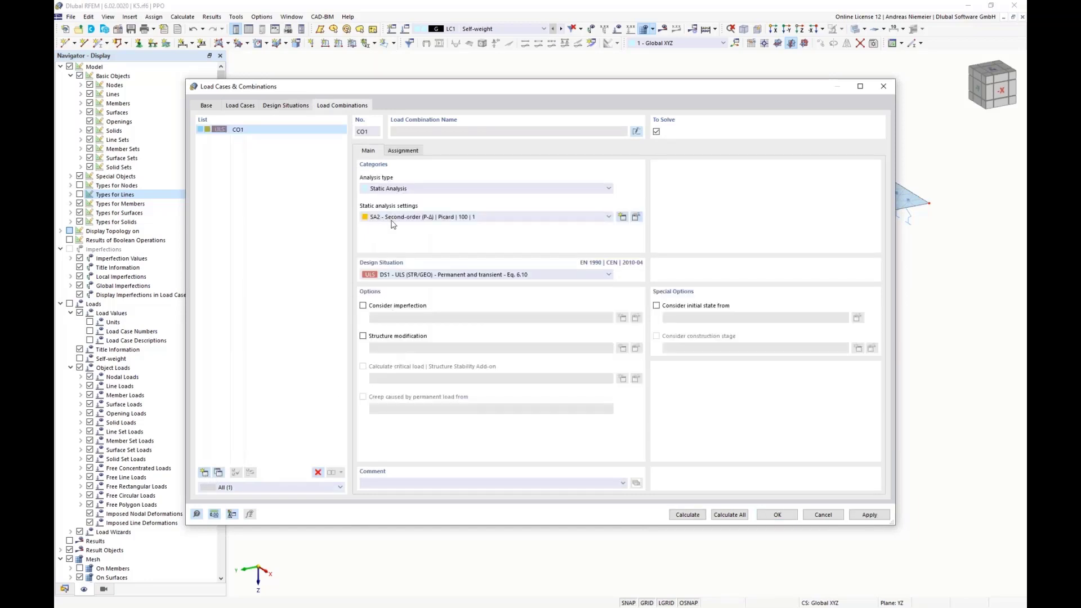
click(401, 151)
double_click(375, 174)
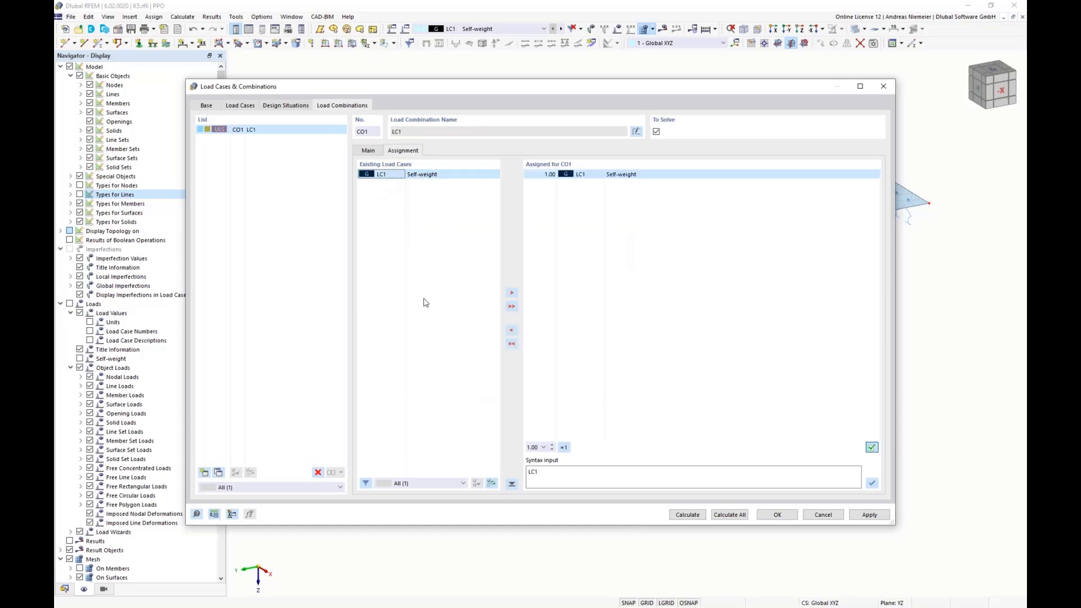
Step: Set the load combination's static analysis settings to geometrically linear with Newton-Raphson and calculate all
click(369, 151)
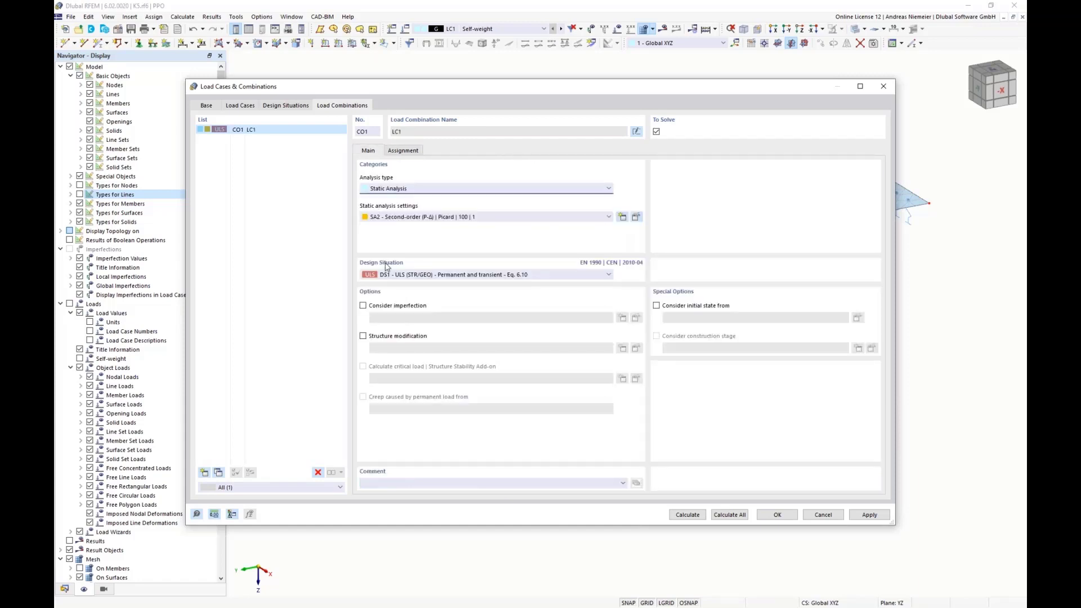
click(387, 217)
click(391, 225)
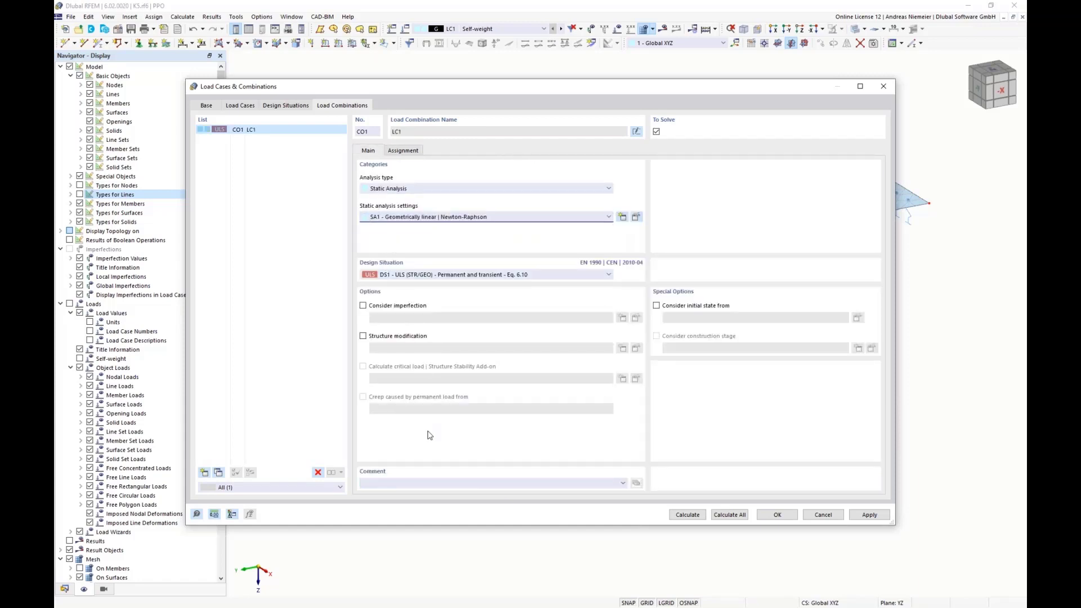
click(730, 514)
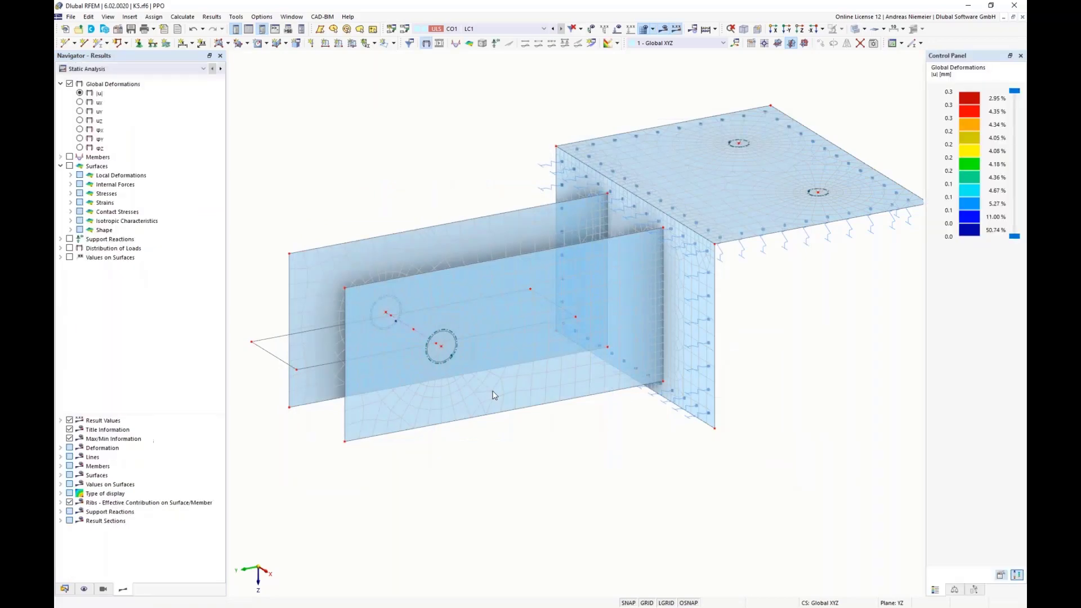
Step: Examine the connection's global deformations and display the contact stresses σz on the surfaces
scroll(495, 416, down, 3)
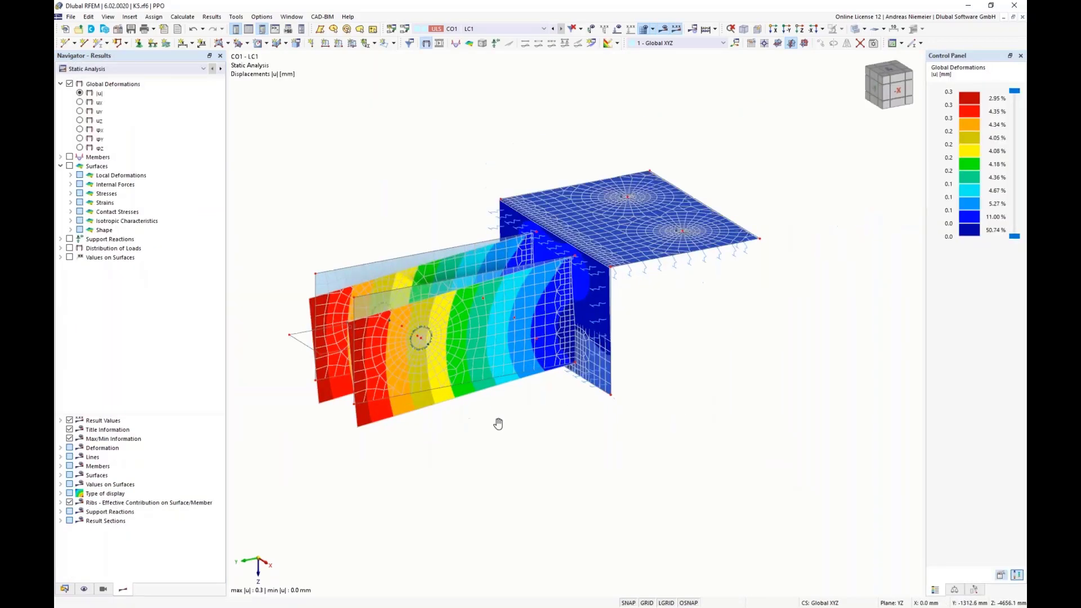
ctrl+middle_drag(497, 424, 561, 418)
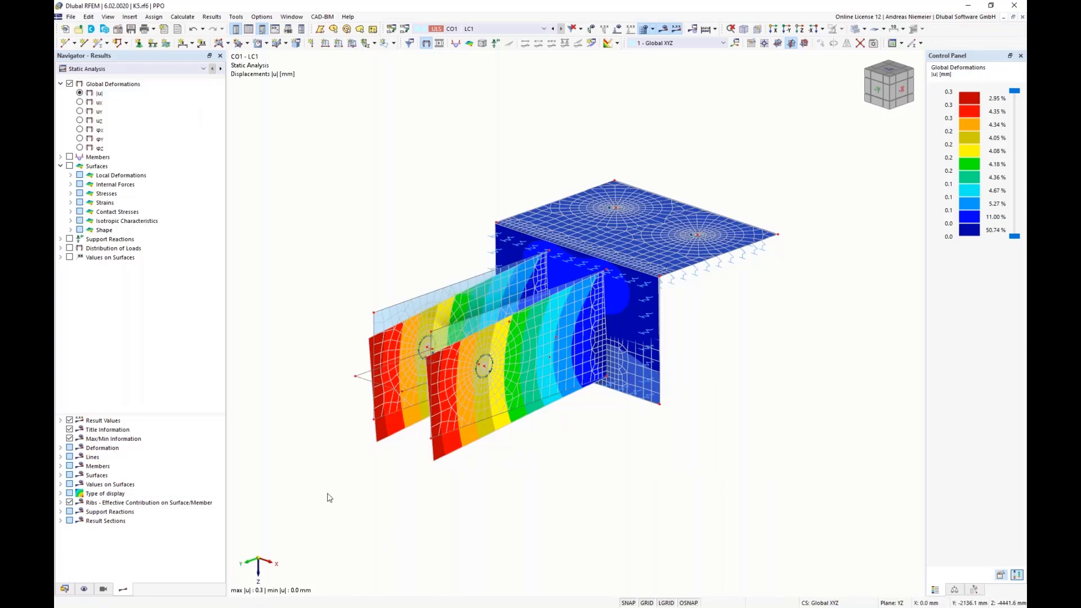
click(71, 212)
click(90, 220)
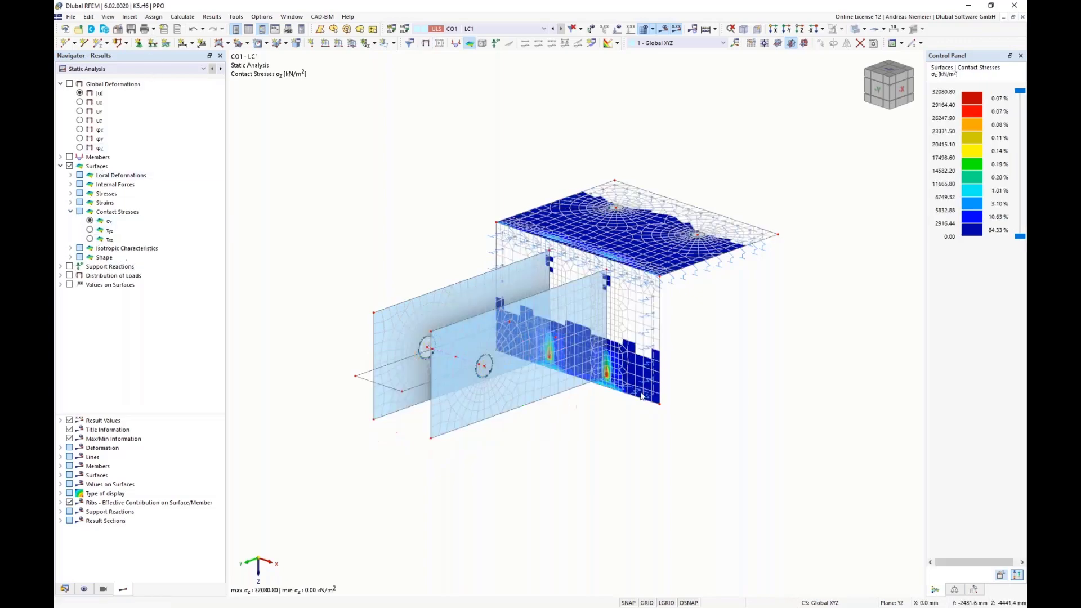
middle_drag(627, 381, 614, 366)
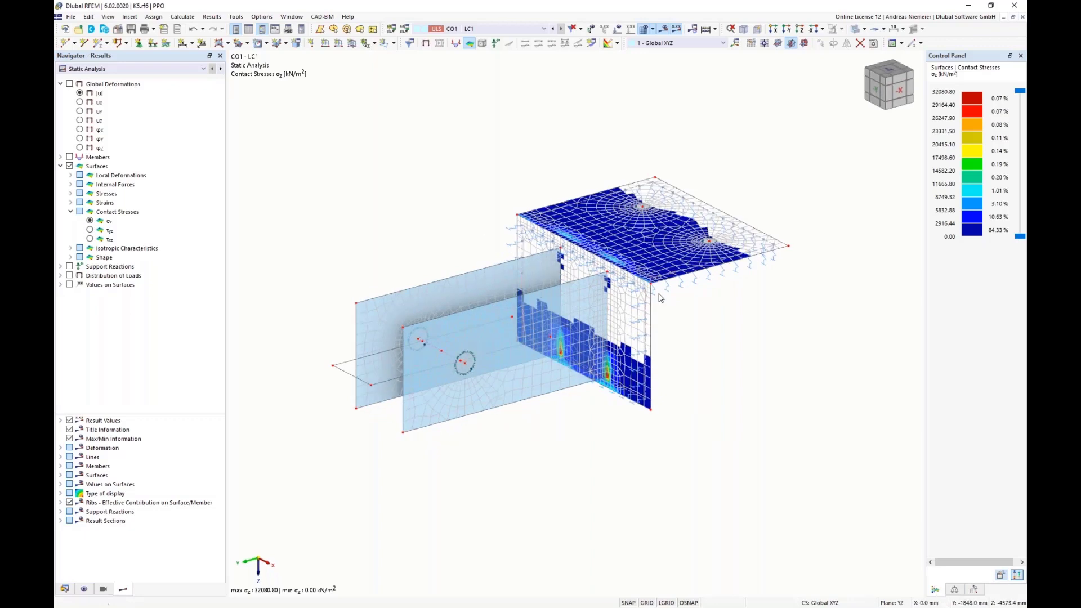
click(71, 211)
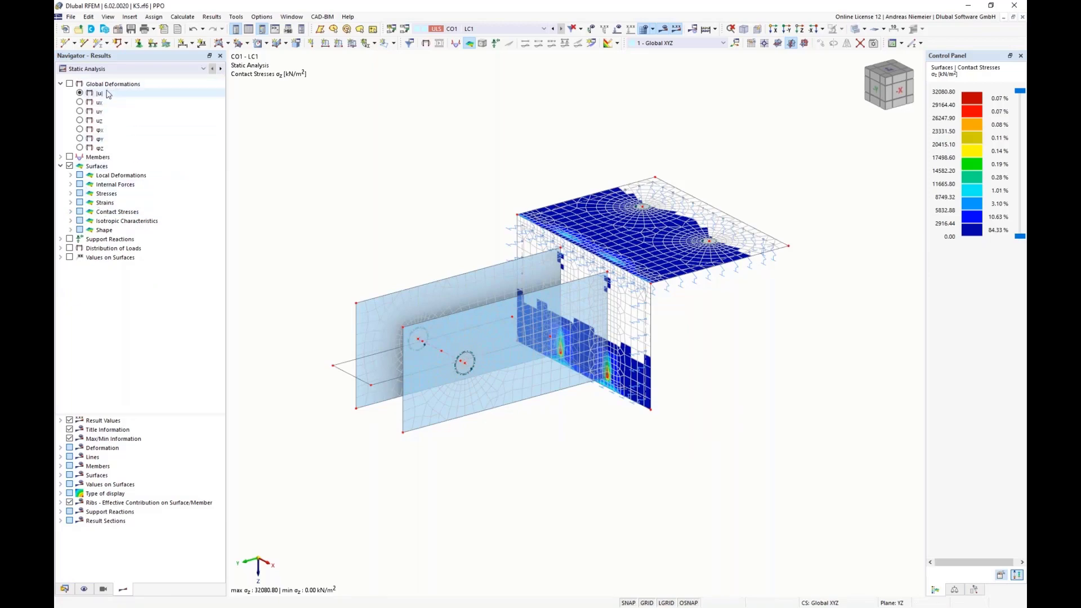
Step: Switch the results to Stress-Strain Analysis and display the maximum von Mises equivalent stresses on the surfaces
click(121, 69)
click(117, 88)
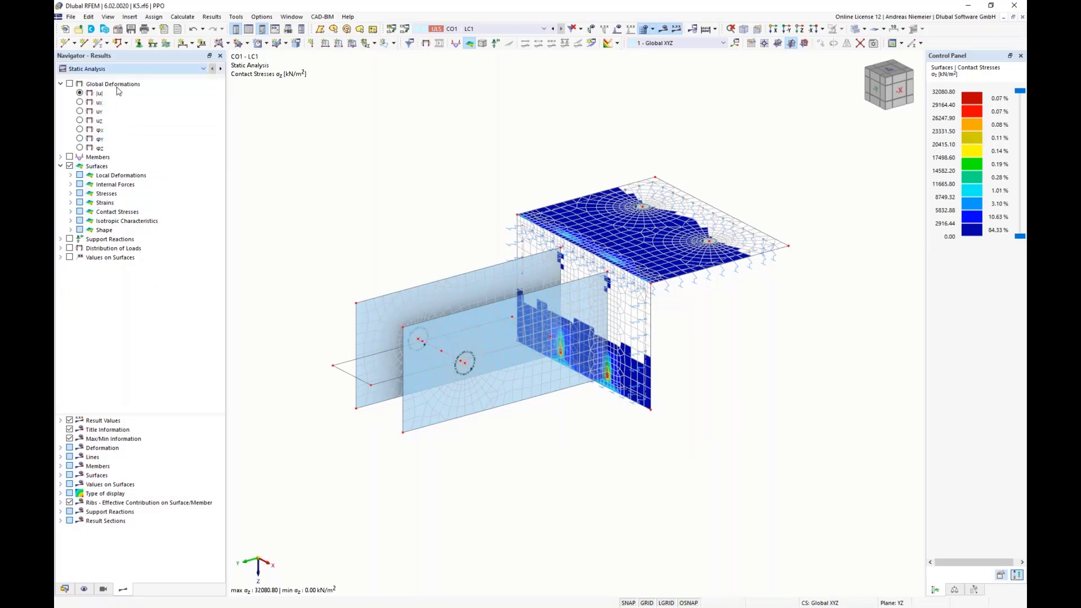
mouse_move(705, 357)
ctrl+middle_down()
mouse_move(702, 333)
mouse_move(703, 348)
ctrl+middle_up()
scroll(703, 347, down, 1)
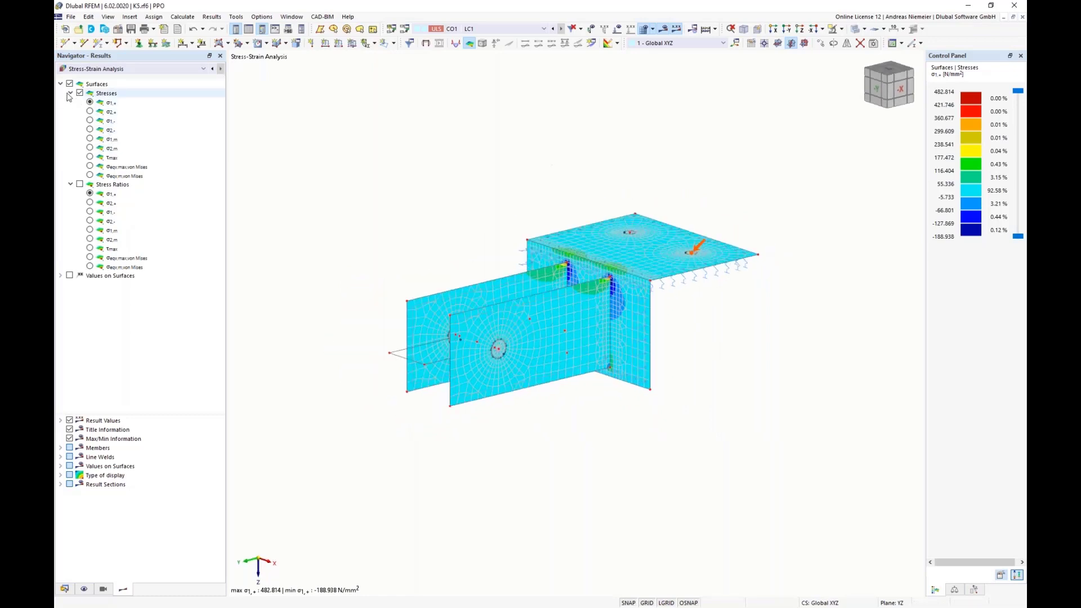
click(89, 167)
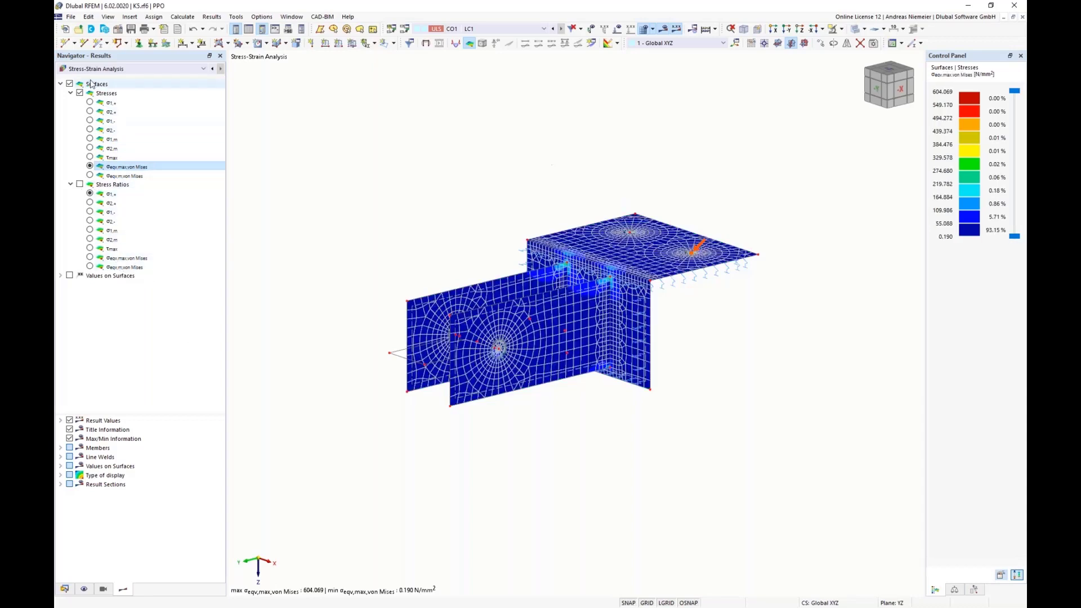
Step: Open the result tables at Stresses on Surfaces by design situation and examine the existing stresses
click(249, 29)
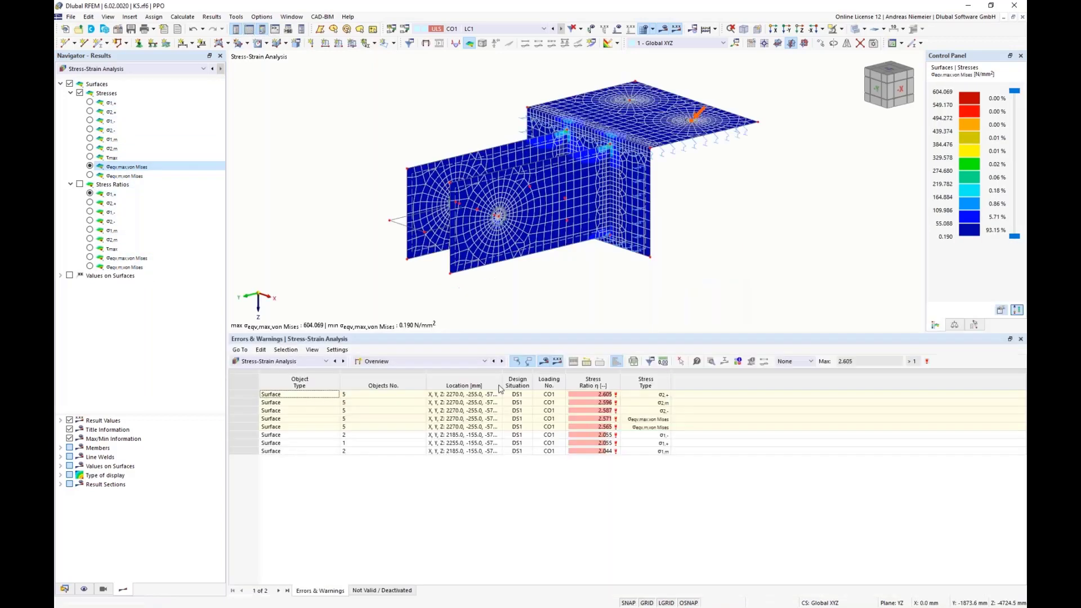
click(441, 364)
click(434, 388)
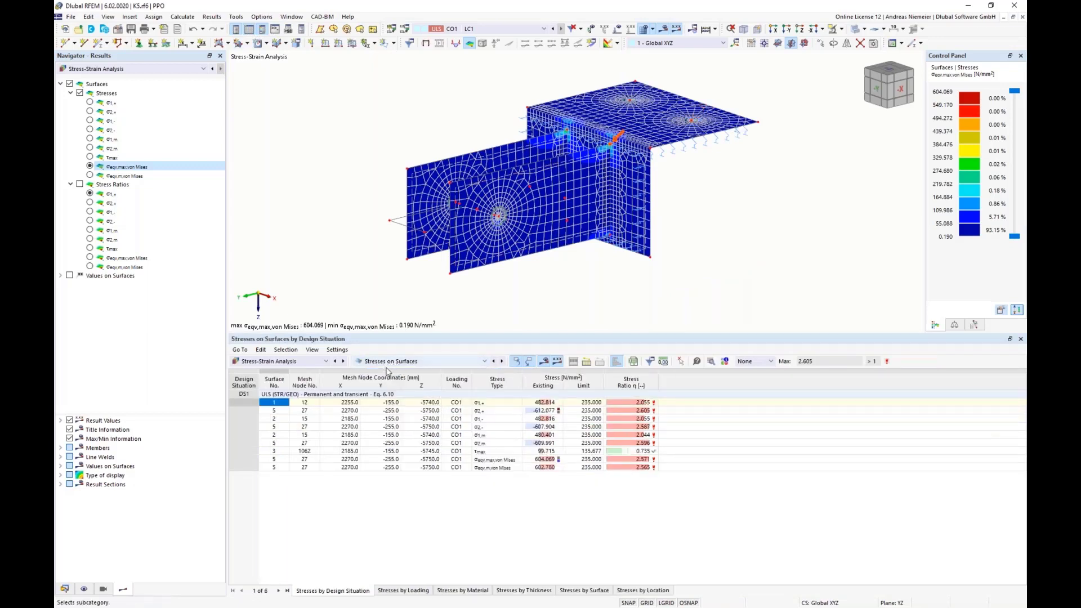
drag(543, 403, 542, 450)
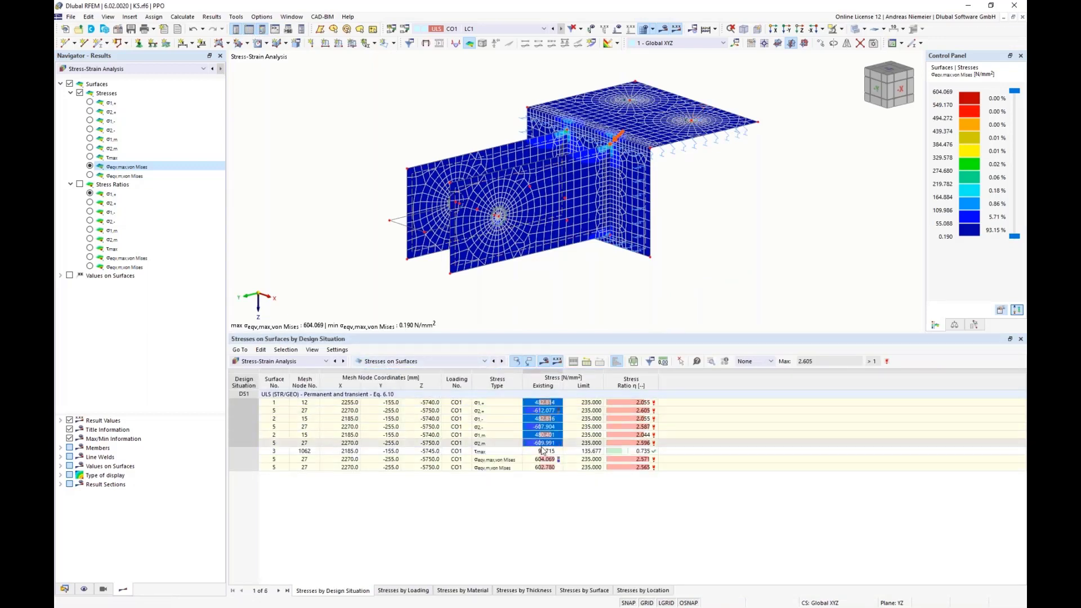
Step: Display the stress ratios for the maximum von Mises equivalent stress on the surfaces
click(80, 185)
click(91, 258)
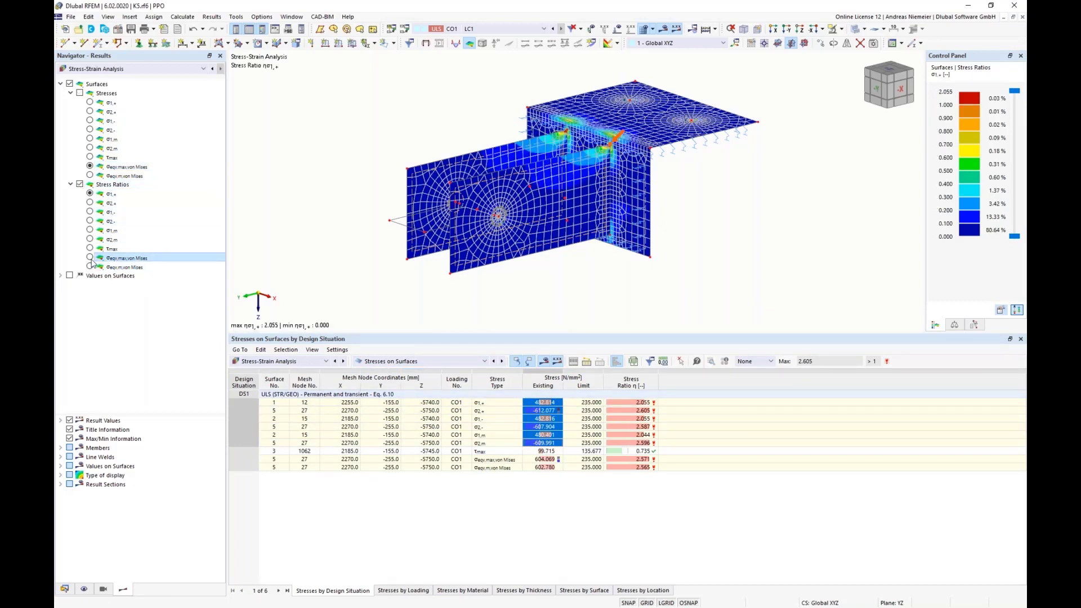
Step: Examine the stress ratios of all stress types in the design situation table, then shrink the table to enlarge the model view
click(637, 402)
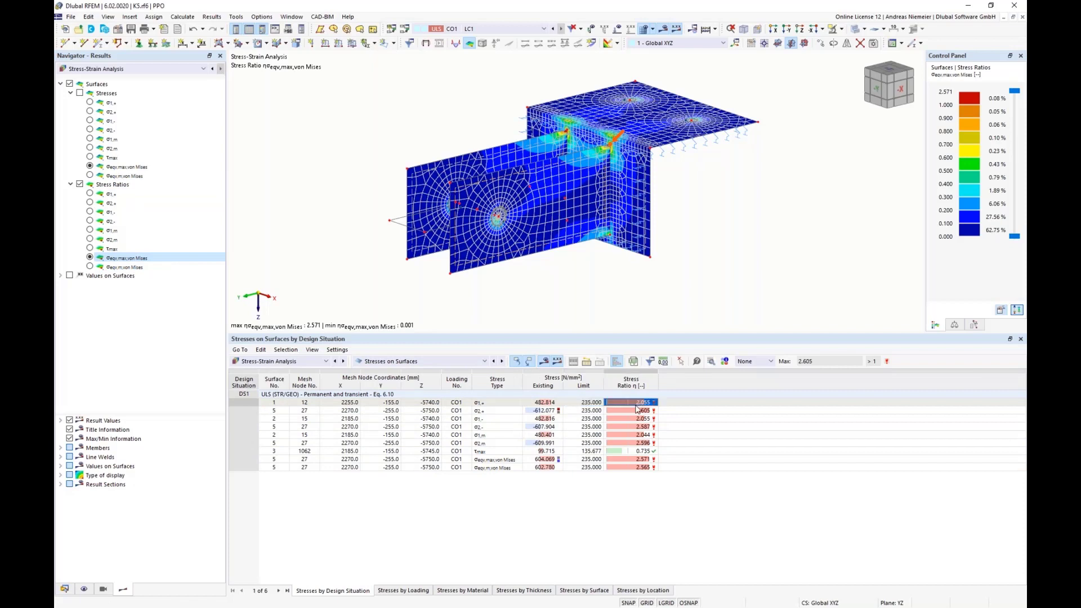
drag(638, 409, 641, 559)
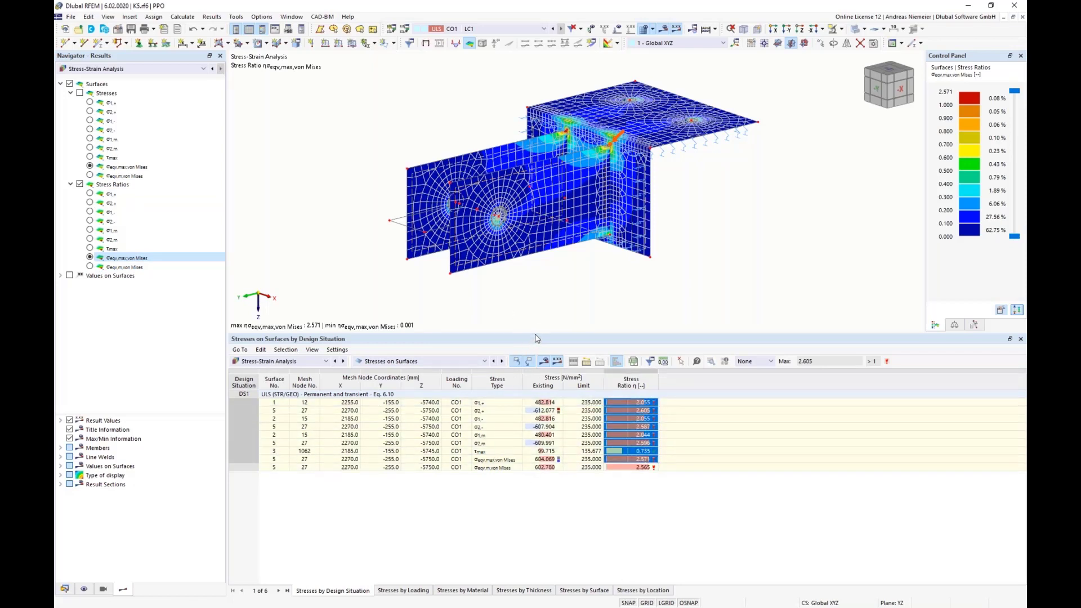
drag(537, 333, 537, 445)
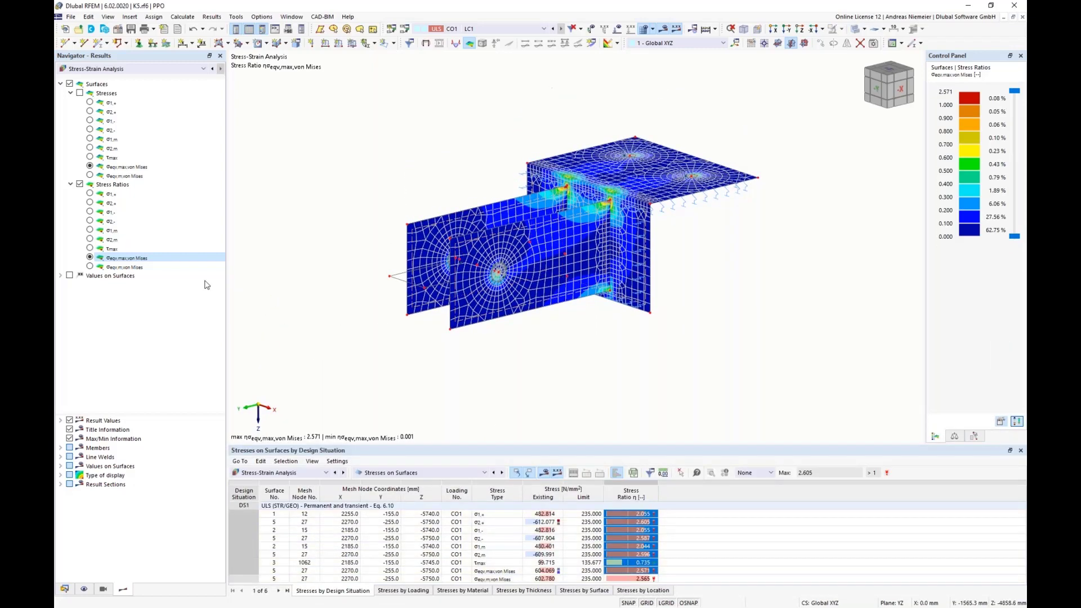
Step: Show the maximum von Mises equivalent stresses on the surfaces instead of the ratios and set the result colours' positive limit to 235 N/mm²
click(90, 167)
click(80, 92)
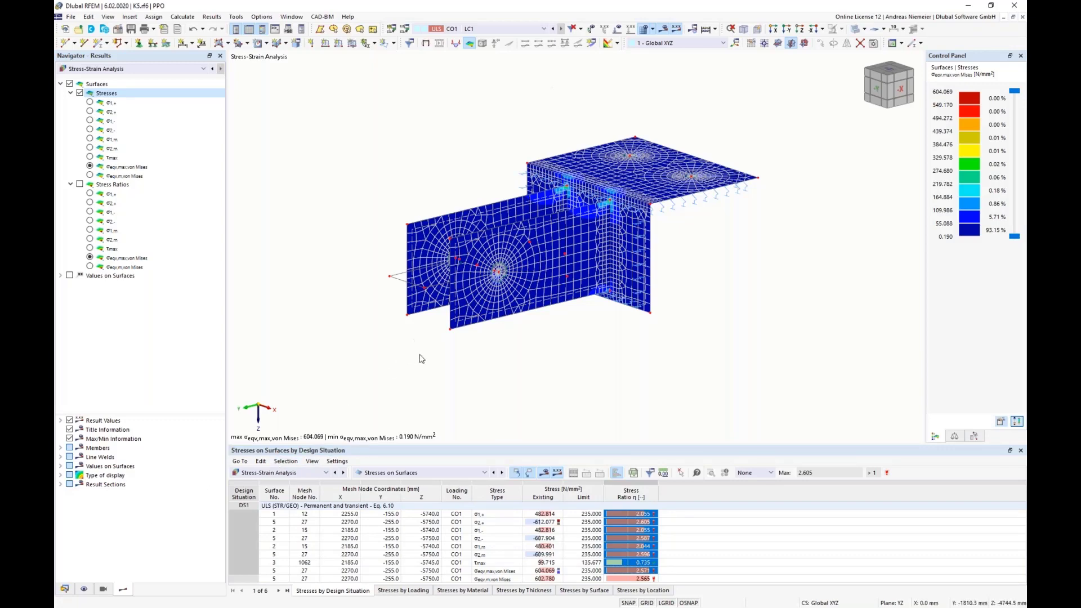
click(1002, 423)
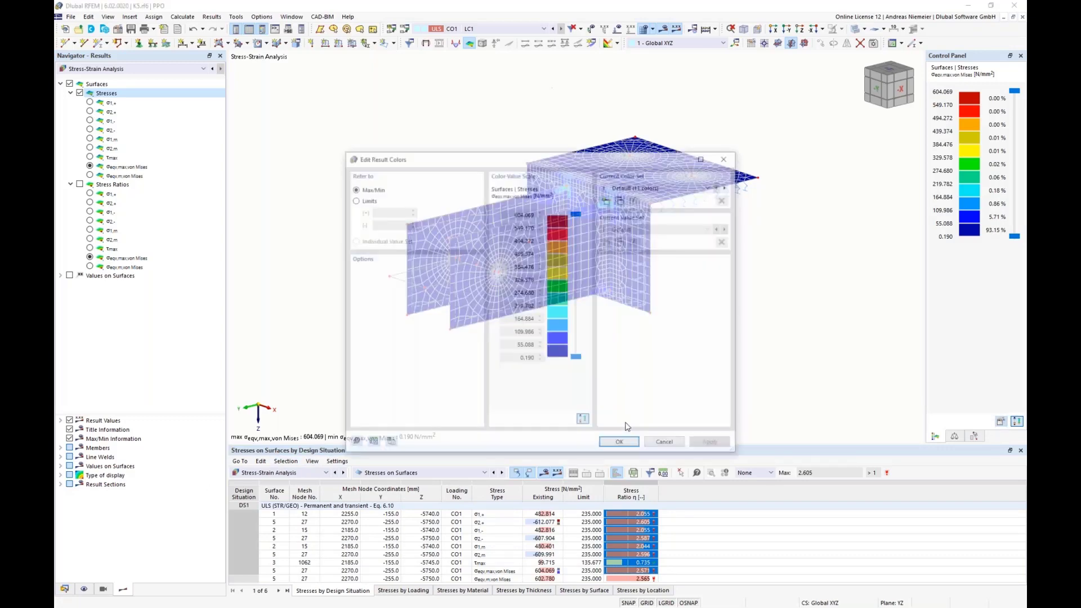
click(353, 200)
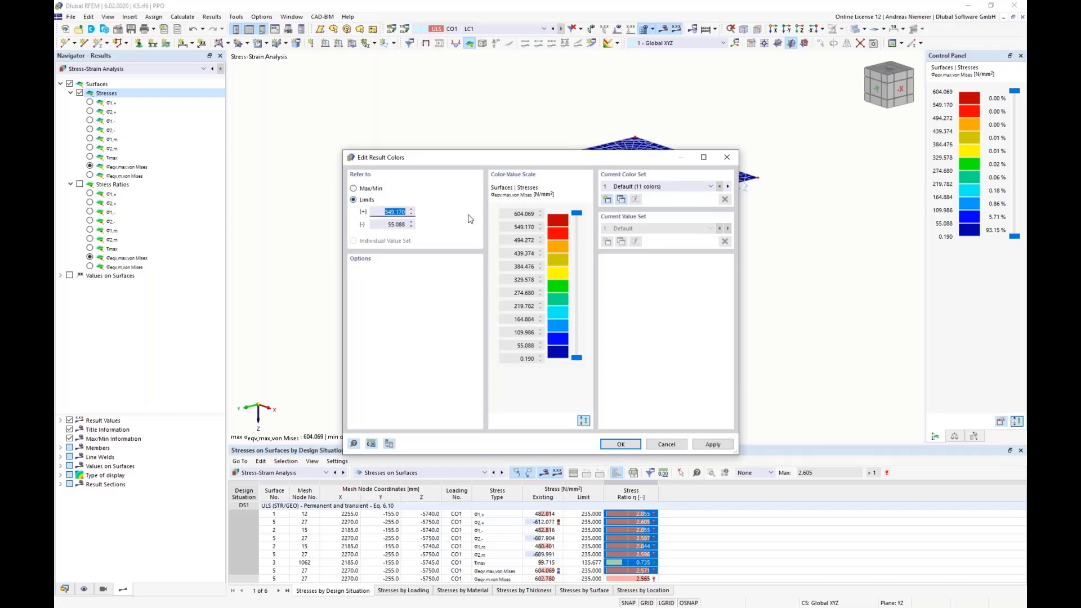
text(235)
click(621, 444)
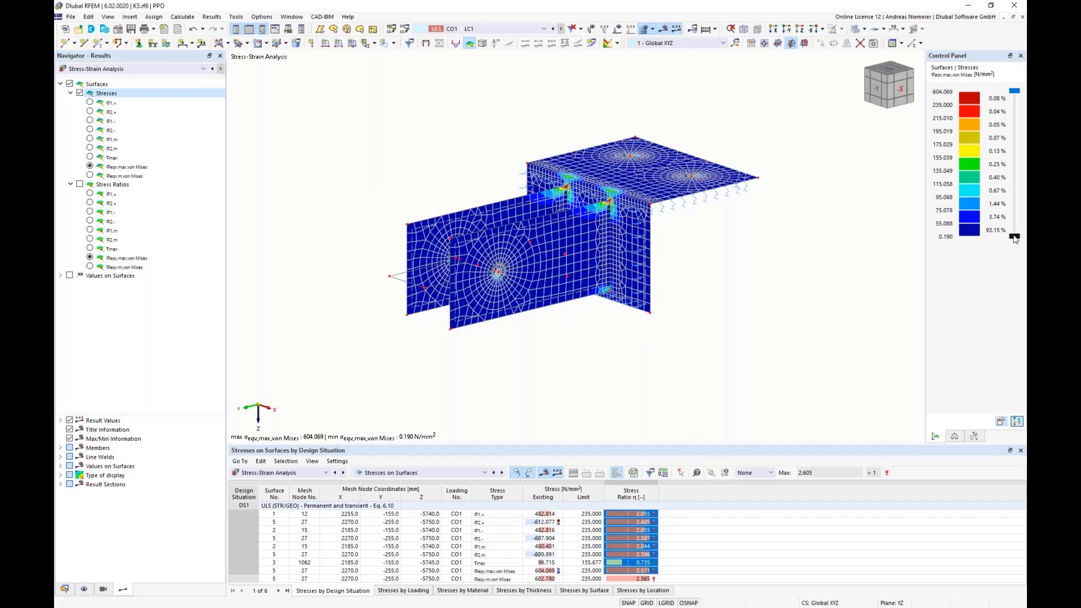
Step: Restrict the displayed colour range to von Mises stresses above 235 N/mm² and inspect the overstressed areas around the holes and plate joints
drag(1016, 238, 1018, 109)
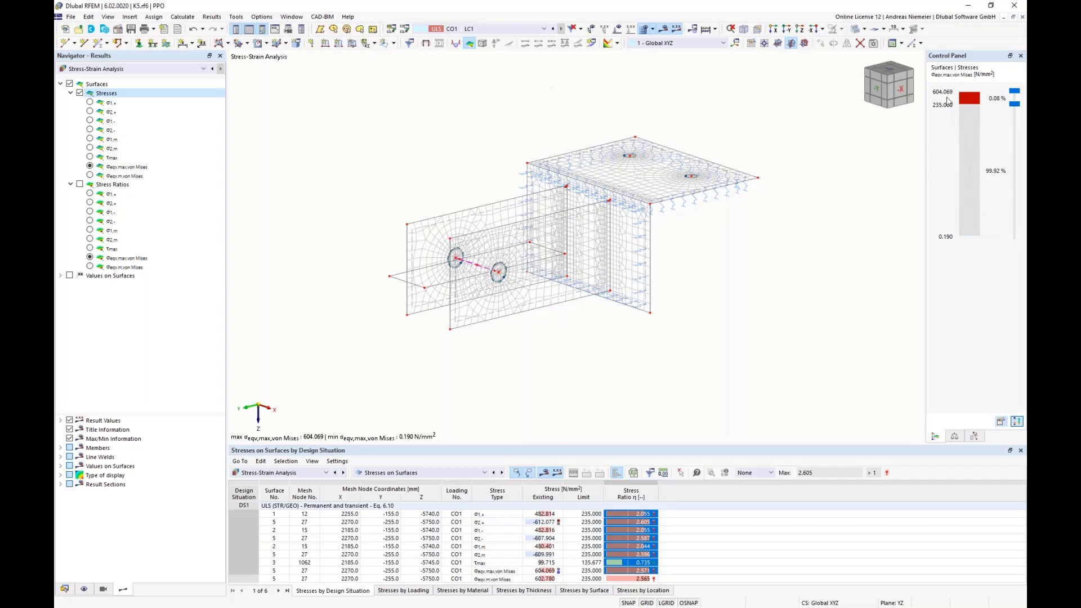
scroll(496, 281, up, 1)
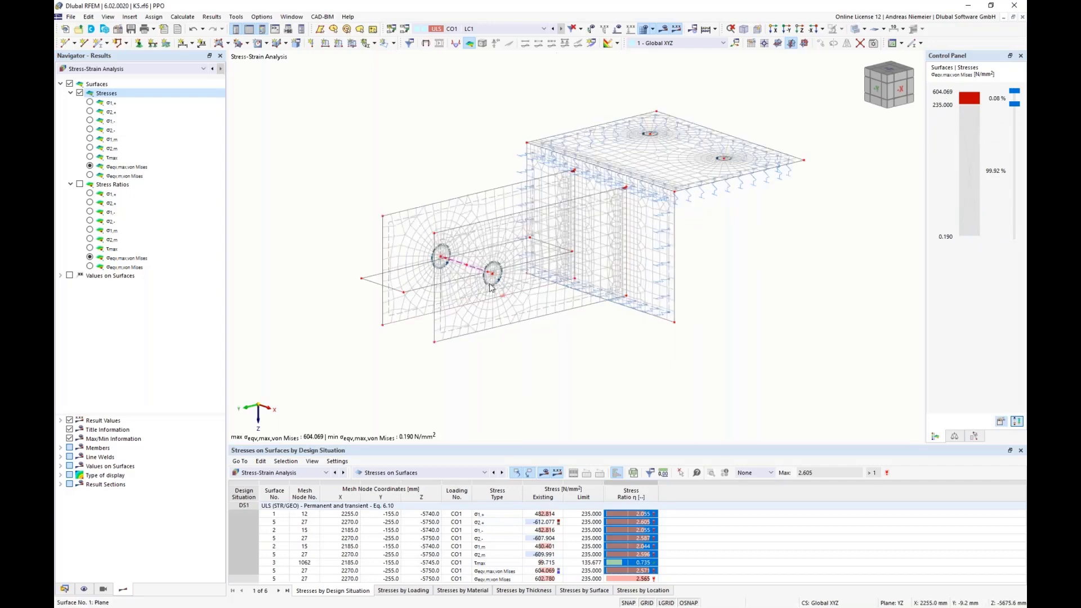
scroll(491, 287, up, 7)
scroll(503, 261, down, 7)
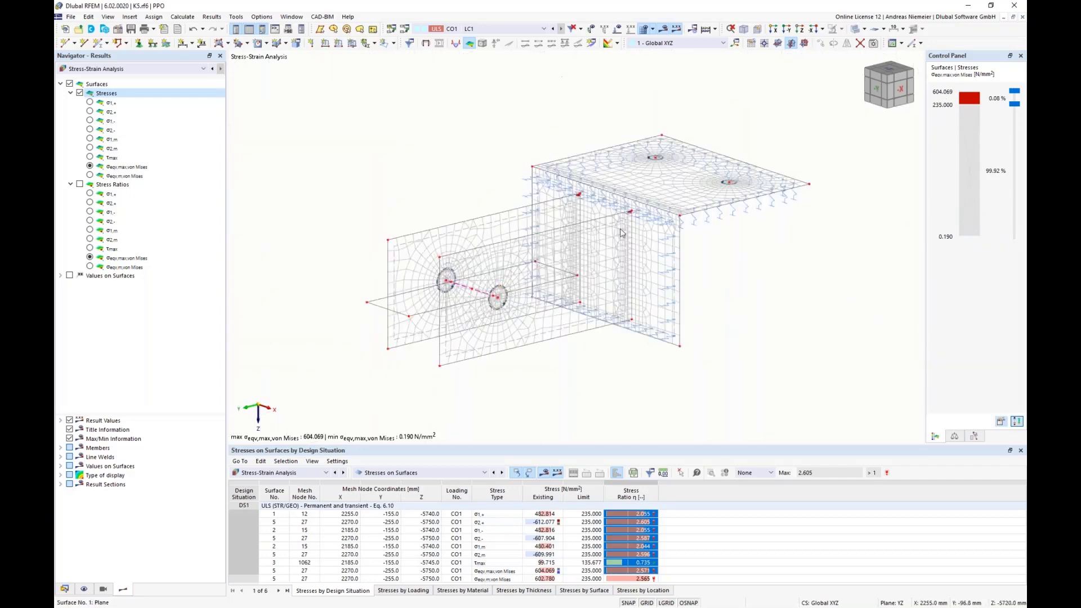
Step: Check where surface stresses exceed 235 N/mm², and restore the full colour range of the stress scale
scroll(617, 219, up, 6)
scroll(618, 219, down, 6)
scroll(552, 265, up, 4)
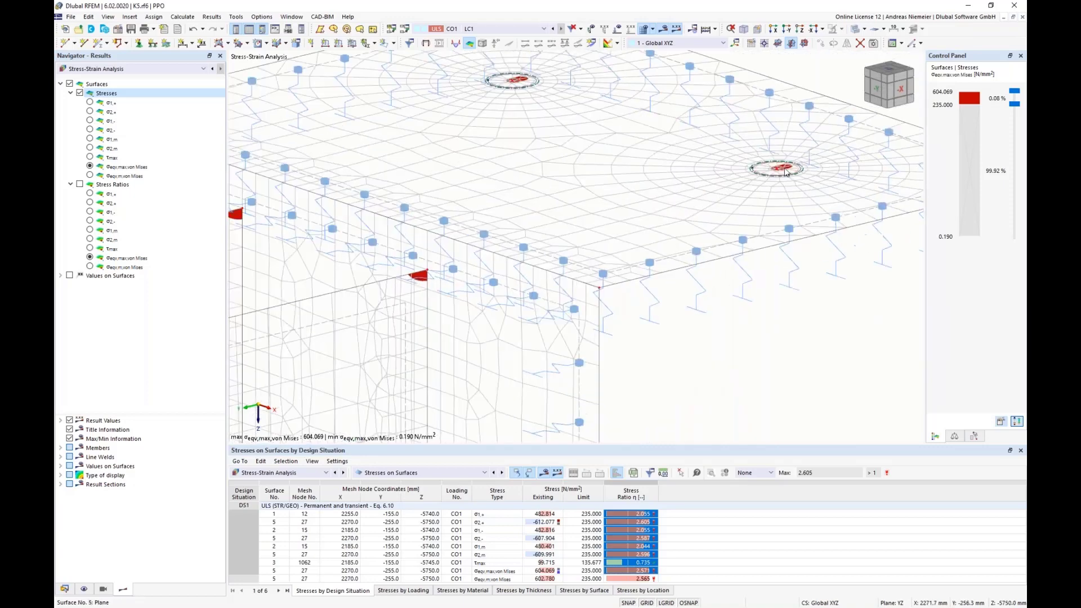
scroll(501, 381, down, 3)
scroll(501, 381, down, 3)
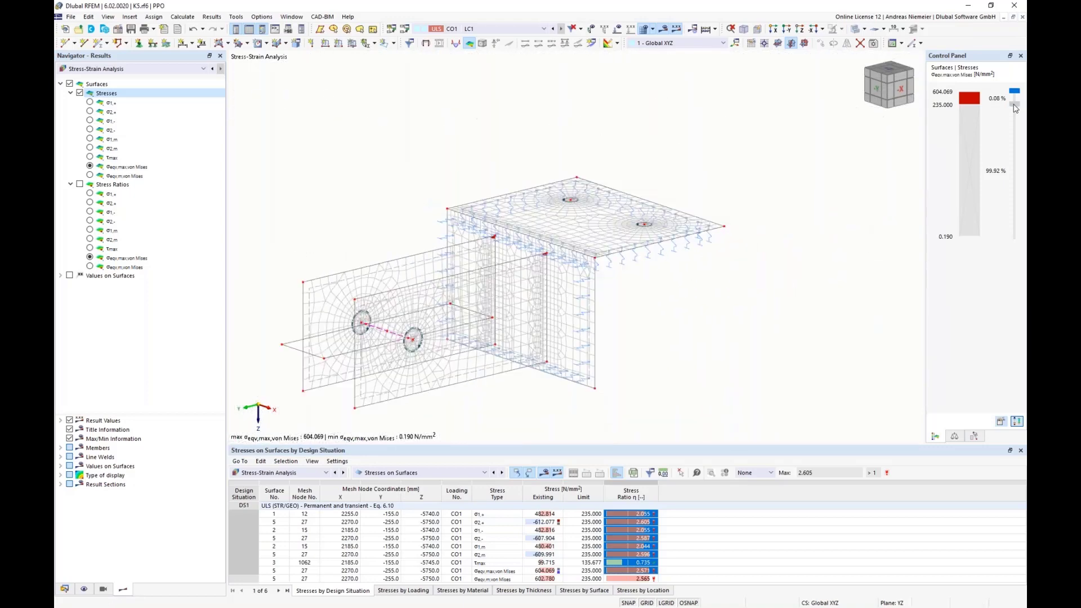
drag(1015, 108, 1015, 236)
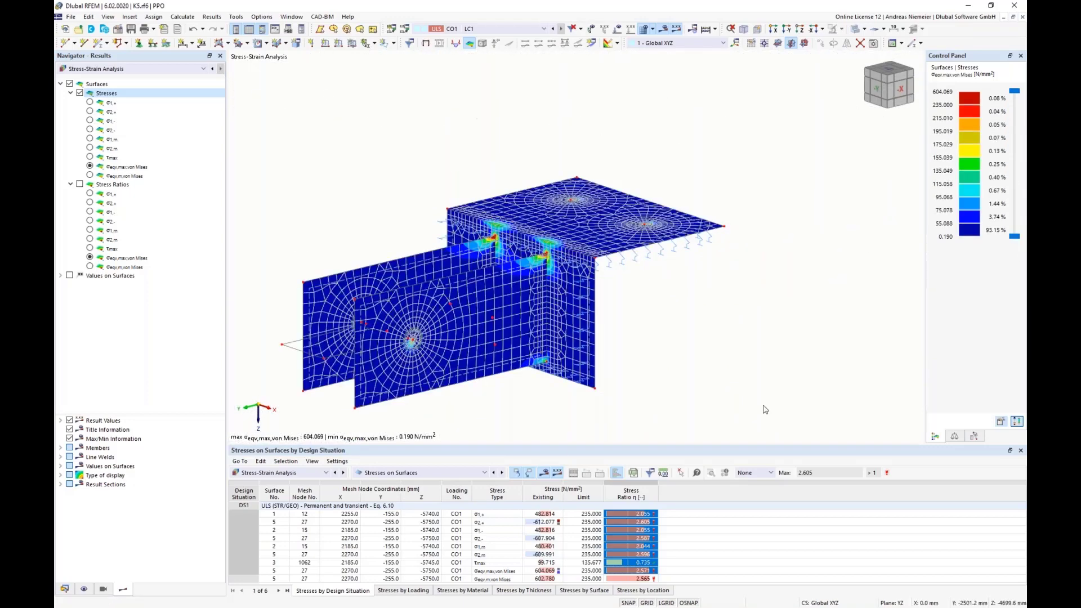
Step: Limit the visible model to surfaces with the Standard stiffness type using the generated visibilities
click(84, 589)
scroll(140, 383, down, 10)
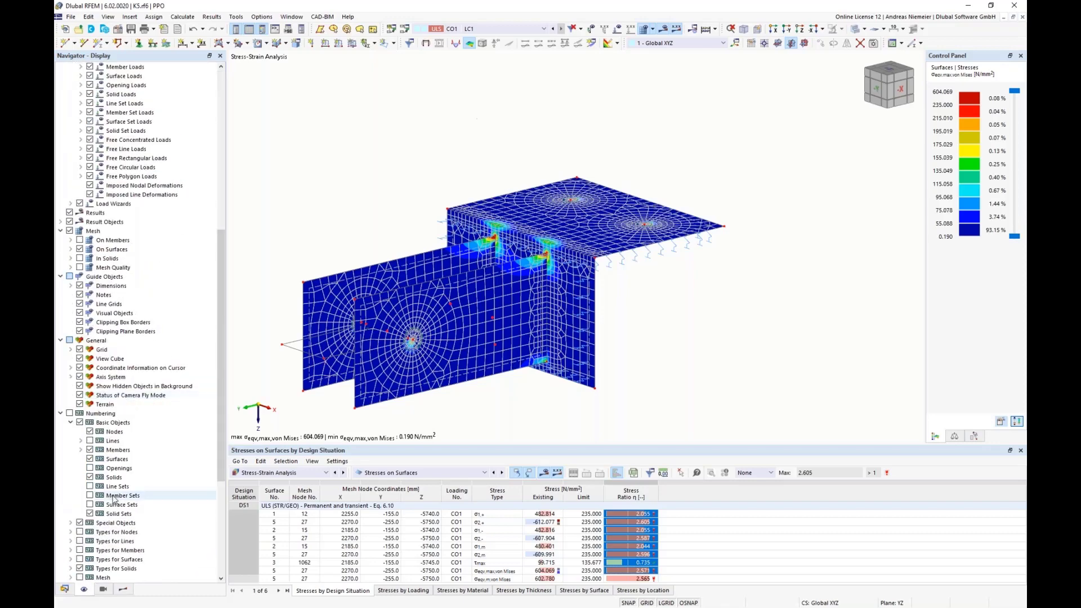
click(103, 589)
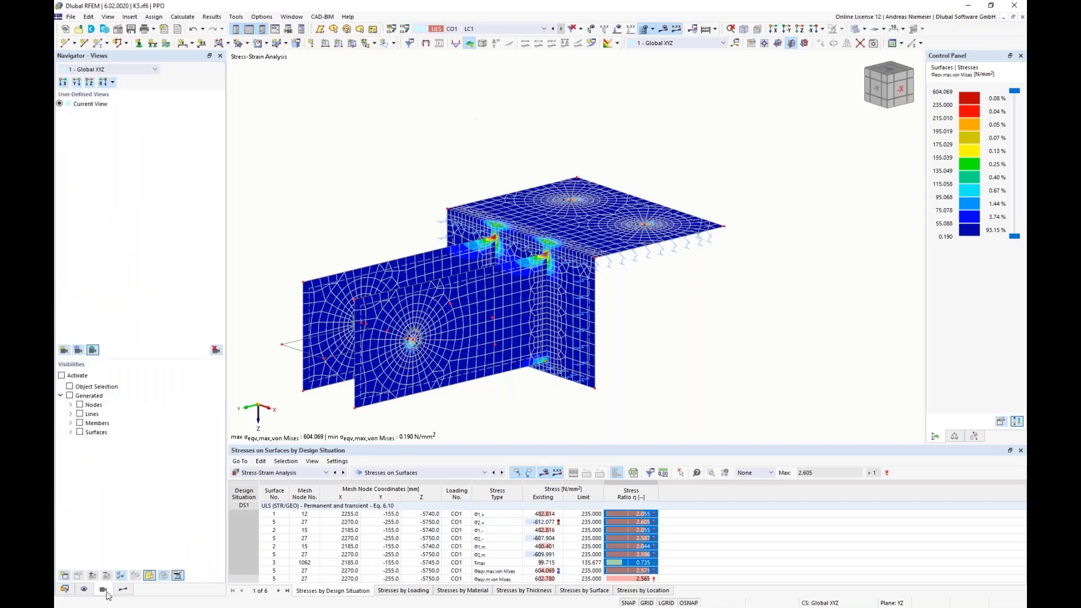
click(71, 432)
click(81, 450)
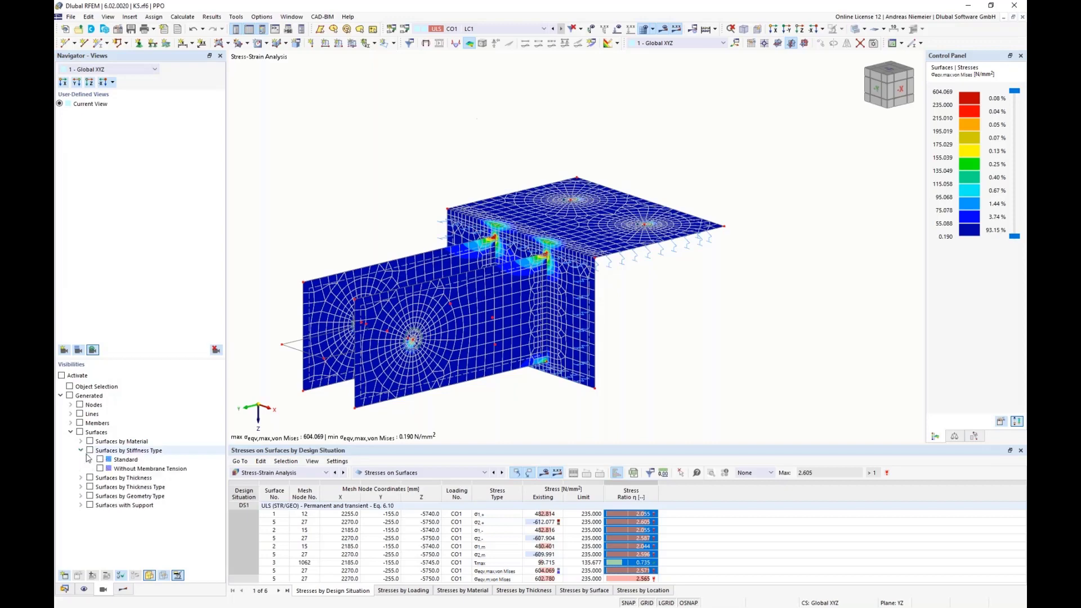
click(100, 459)
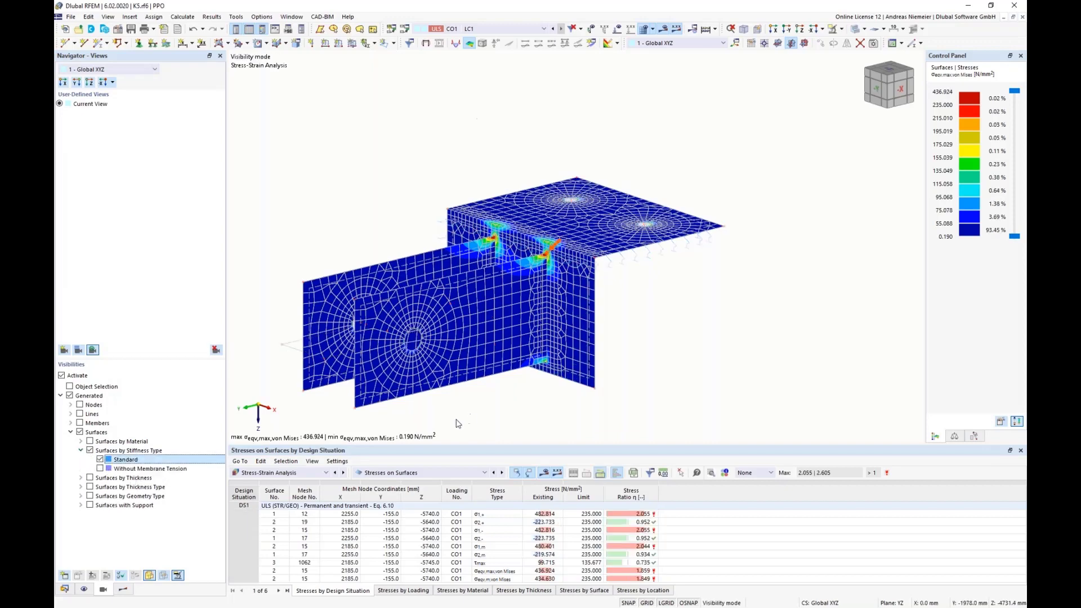
Step: Examine the von Mises stress concentrations where the two side plates meet the angle plate
mouse_move(462, 418)
ctrl+middle_down()
mouse_move(630, 418)
mouse_move(482, 413)
ctrl+middle_up()
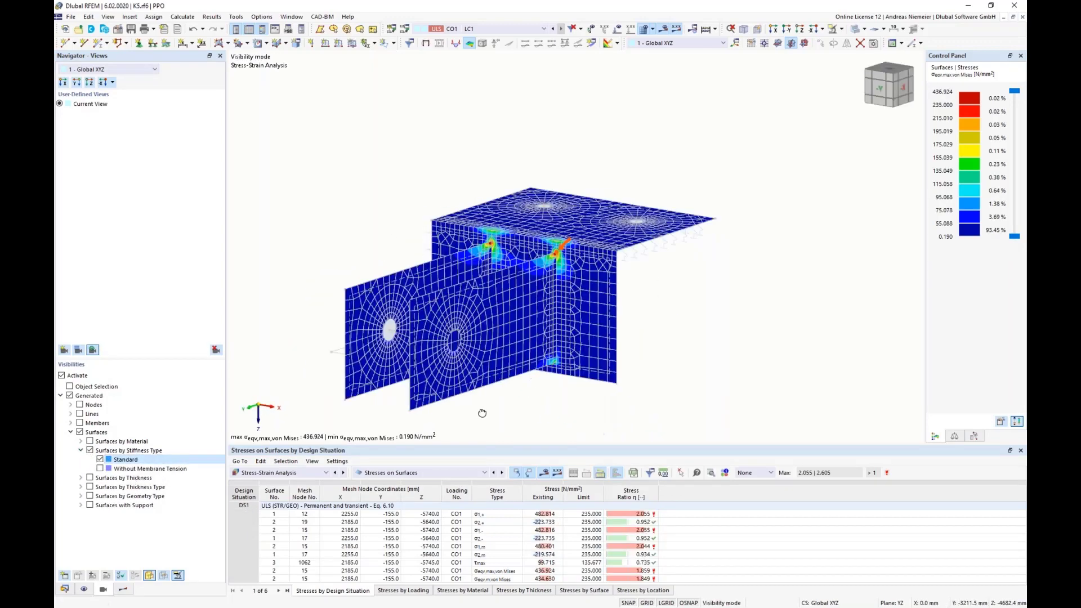
scroll(482, 413, down, 1)
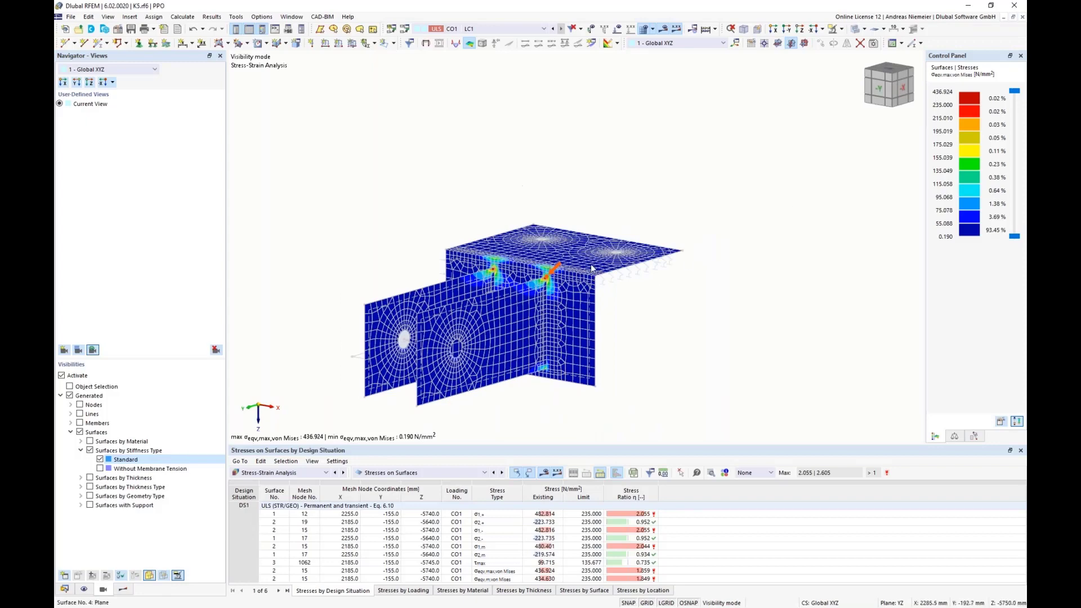
middle_drag(688, 341, 715, 340)
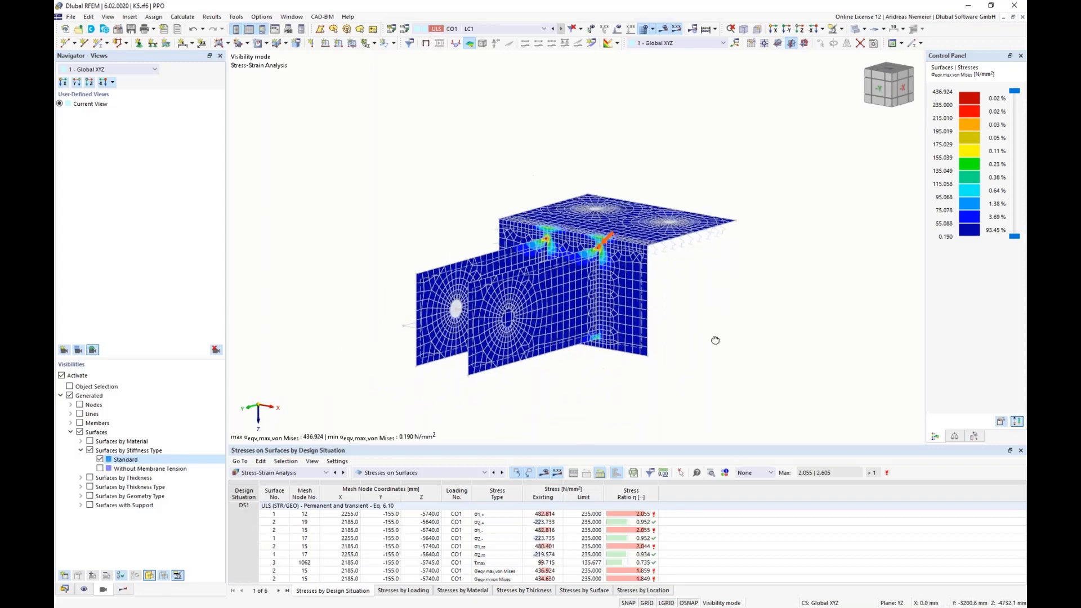
scroll(698, 332, up, 5)
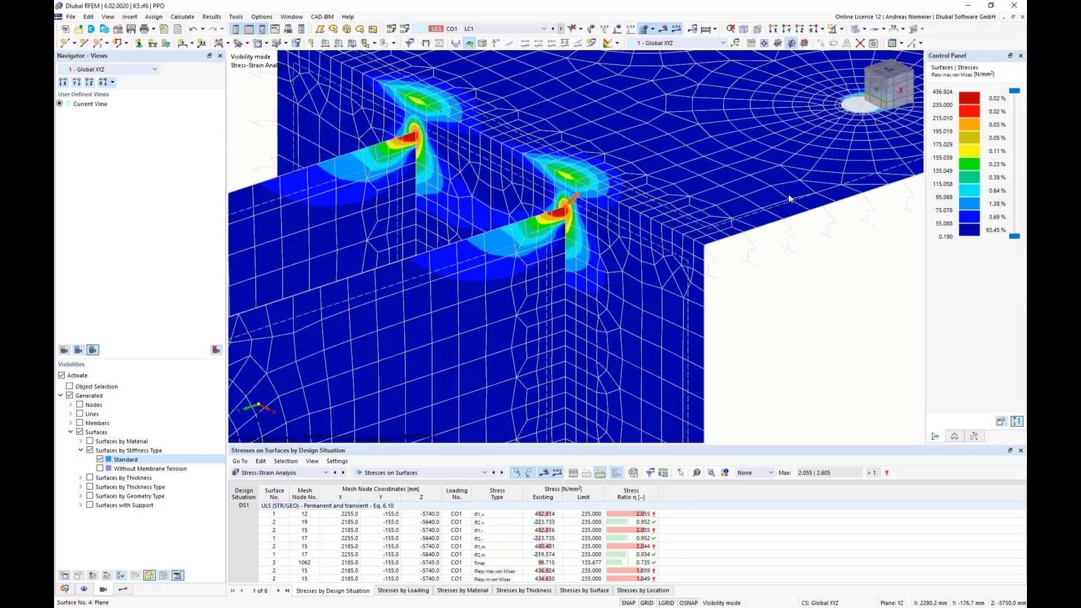
scroll(790, 198, down, 4)
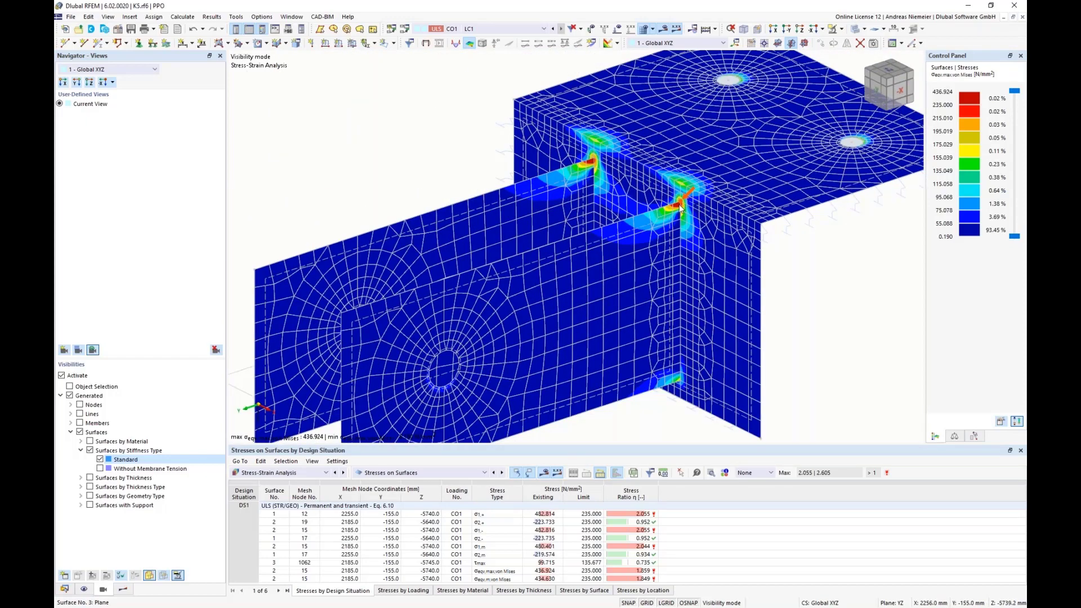
scroll(686, 202, down, 3)
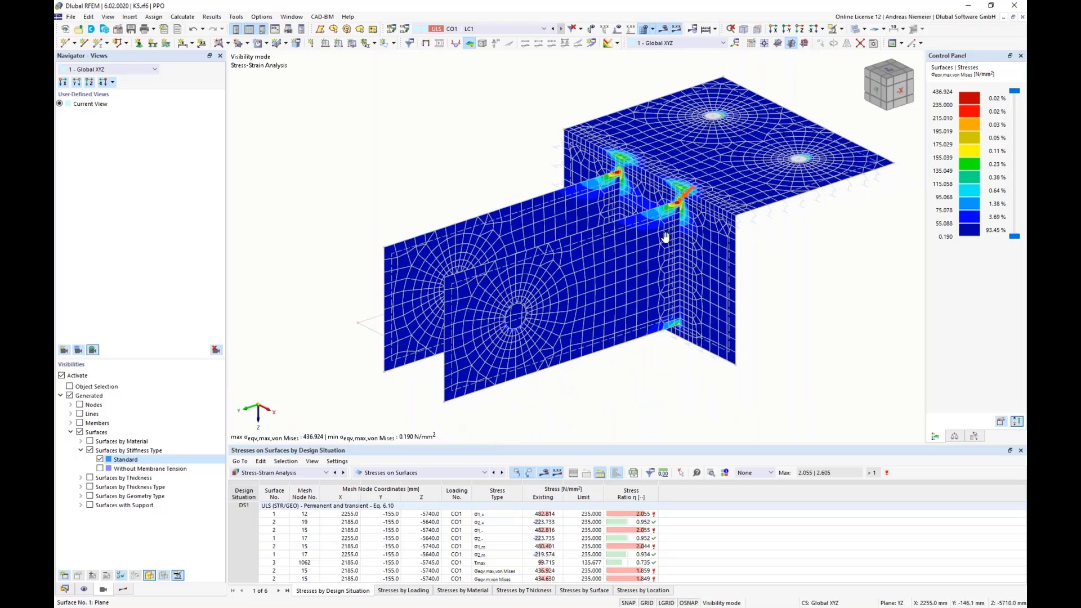
ctrl+middle_drag(666, 236, 688, 211)
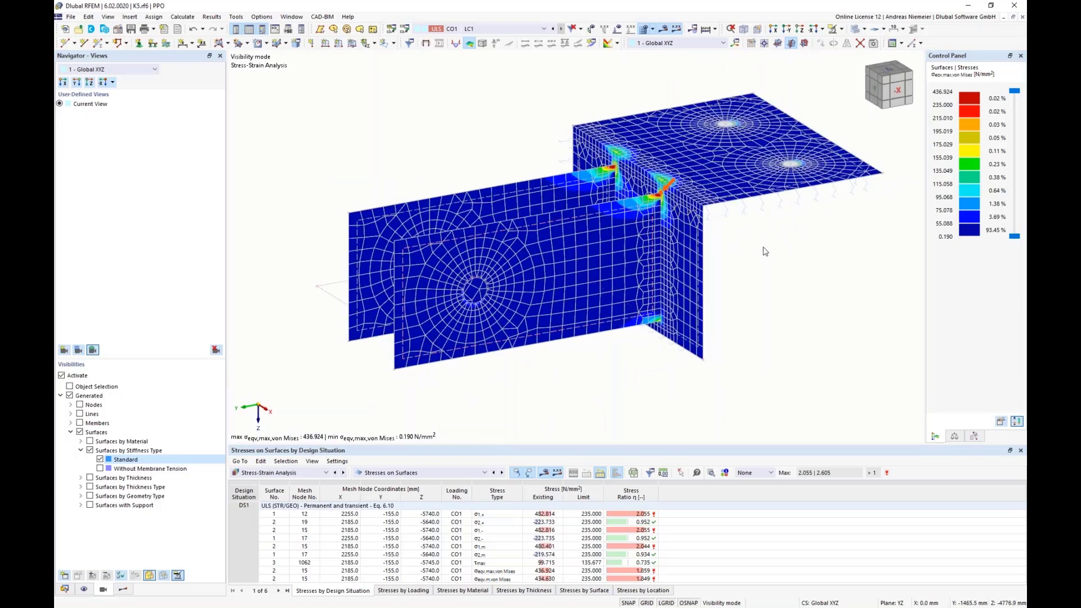
ctrl+middle_drag(753, 242, 753, 263)
scroll(754, 263, down, 2)
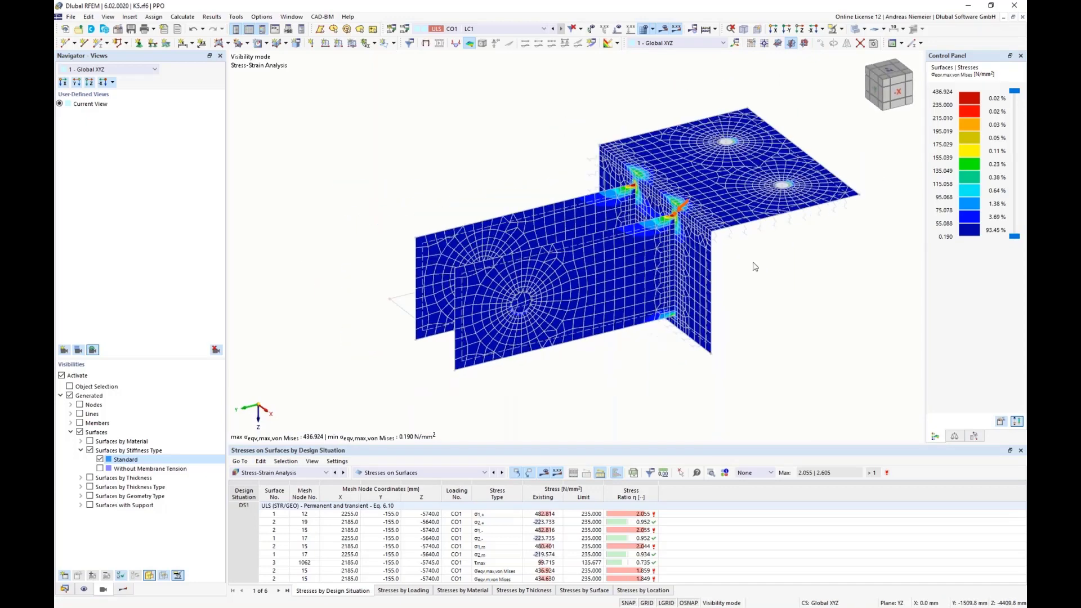
Step: Enable the Nonlinear Material Behavior add-on in the model's base data
scroll(755, 266, up, 1)
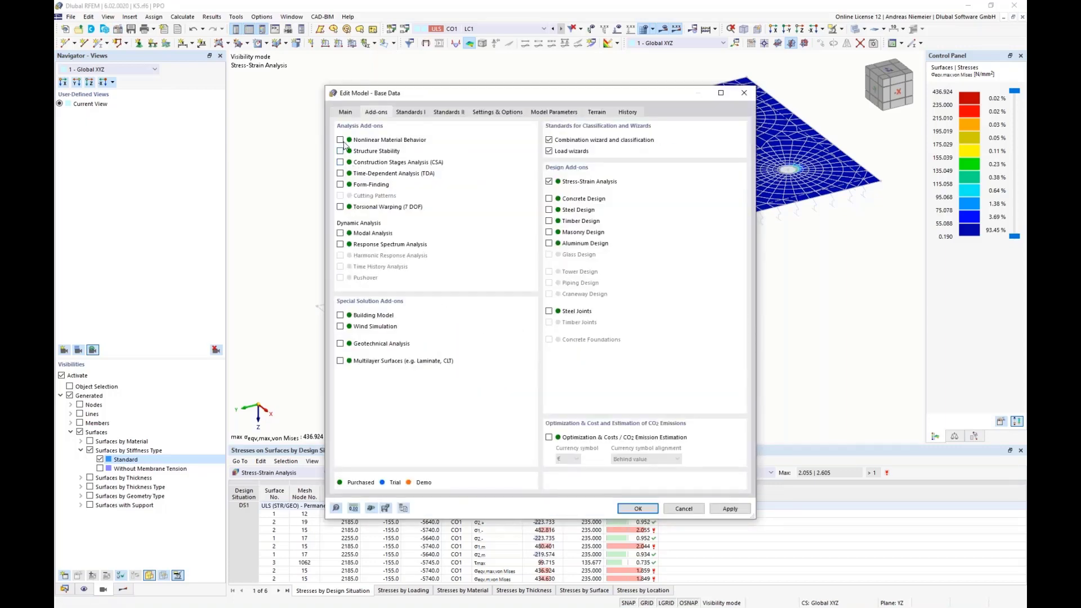
click(638, 508)
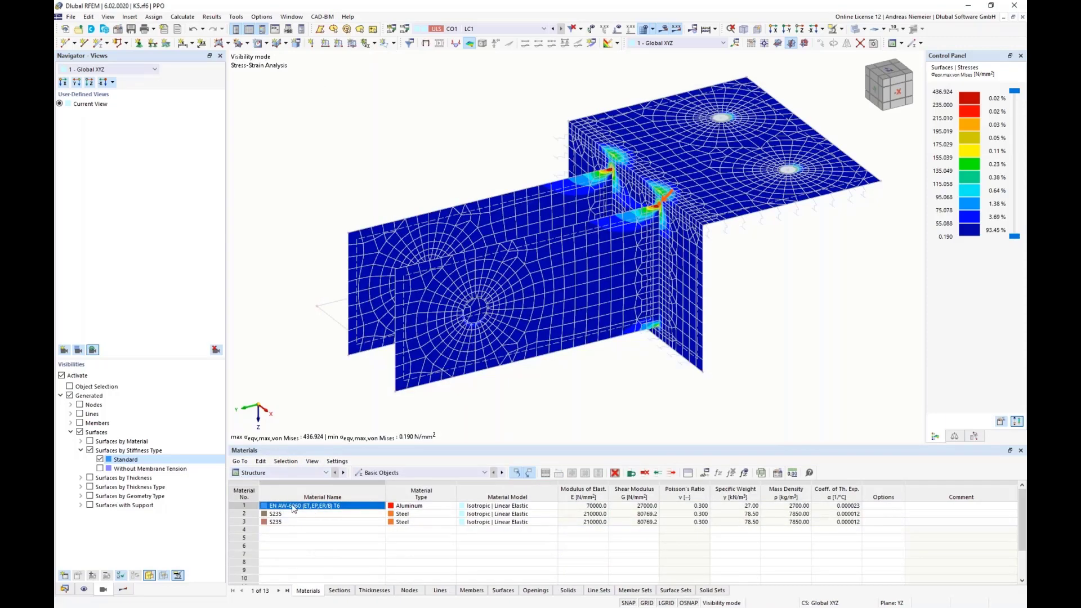
Step: Set the material model of S235 material no. 2 to Isotropic | Nonlinear Elastic (Surfaces/Solids), delete the old results and recalculate
click(310, 515)
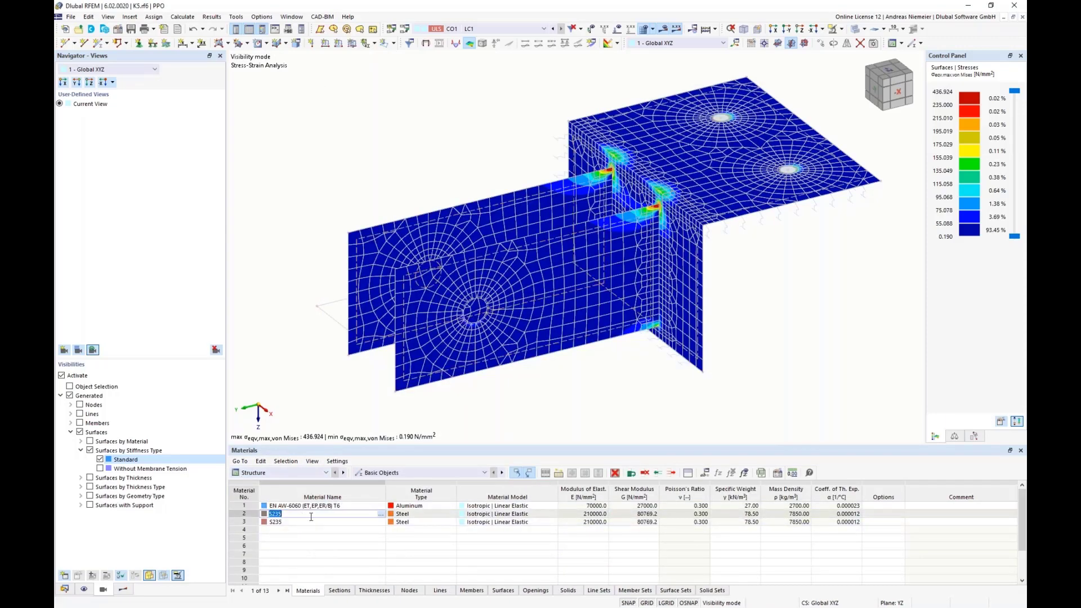
click(530, 514)
click(553, 514)
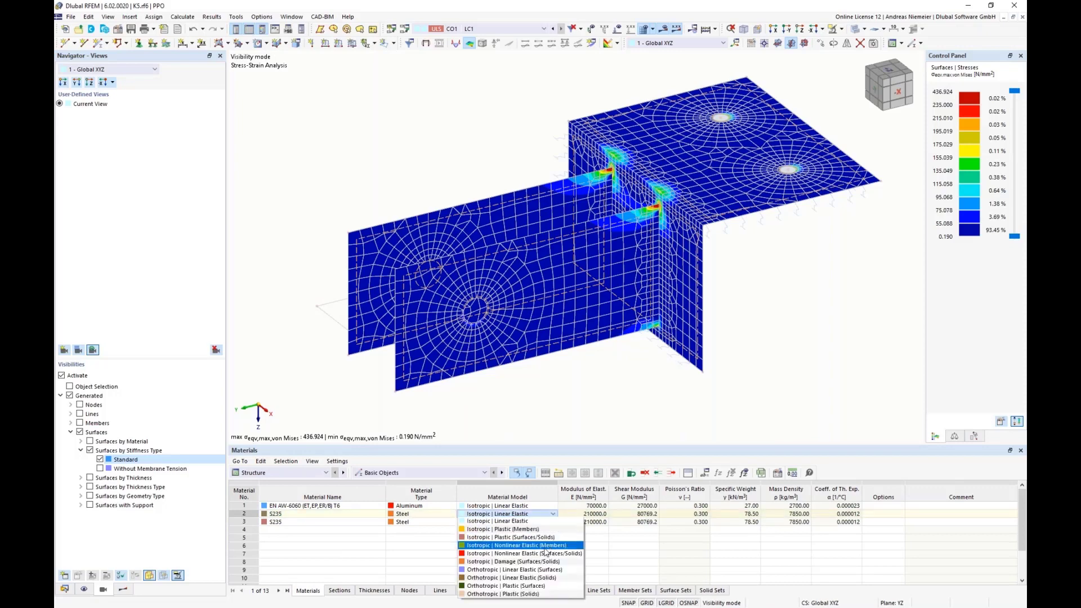
click(523, 555)
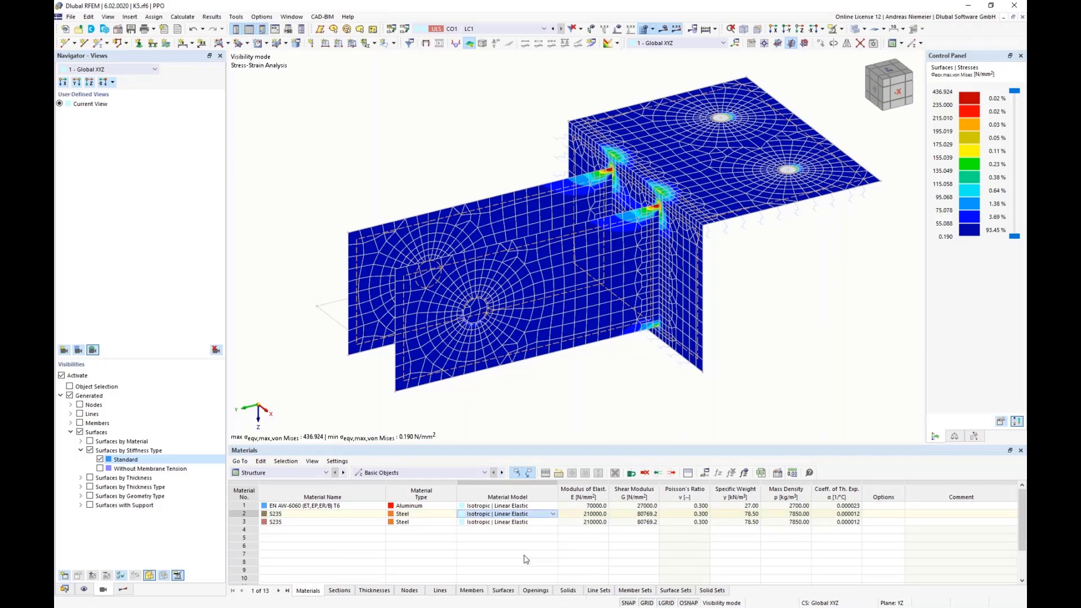
click(582, 353)
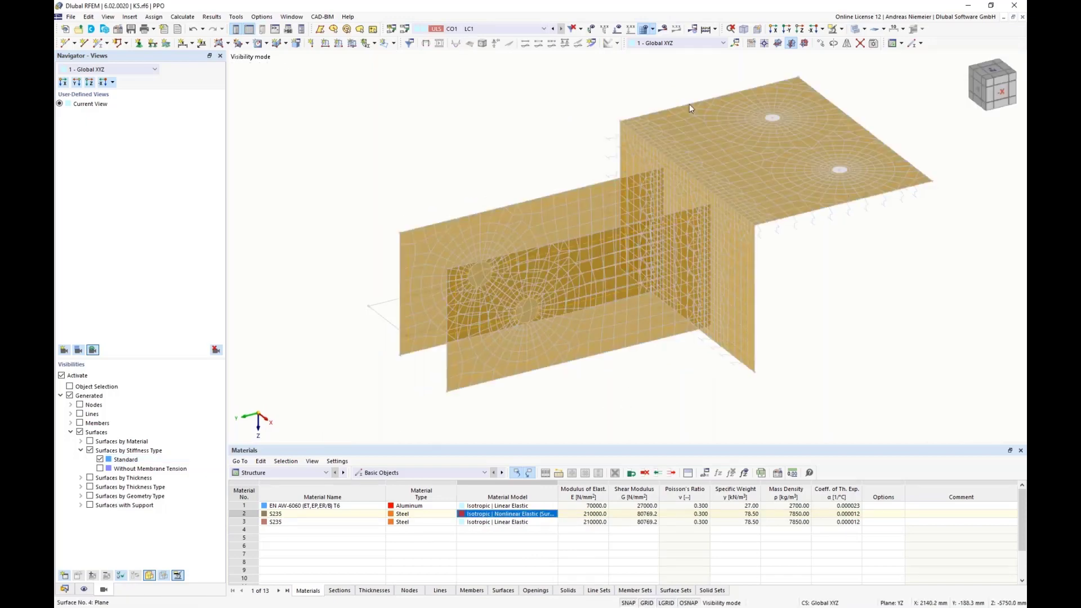
click(724, 56)
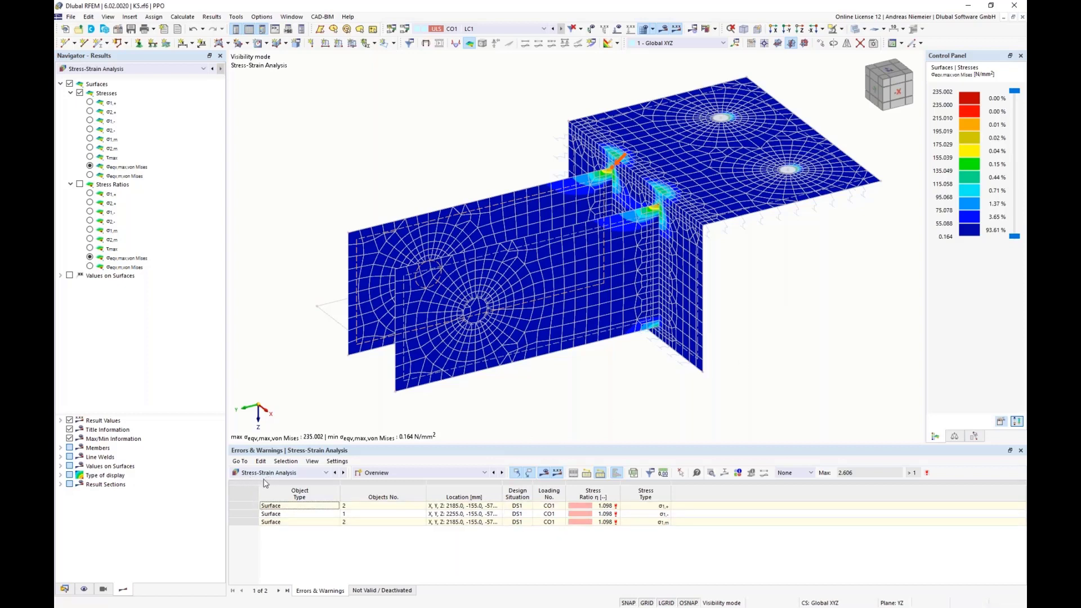
Step: Enable strain analysis in the global settings of the Stress-Strain Analysis input data and accept deleting the existing results
click(422, 472)
click(394, 490)
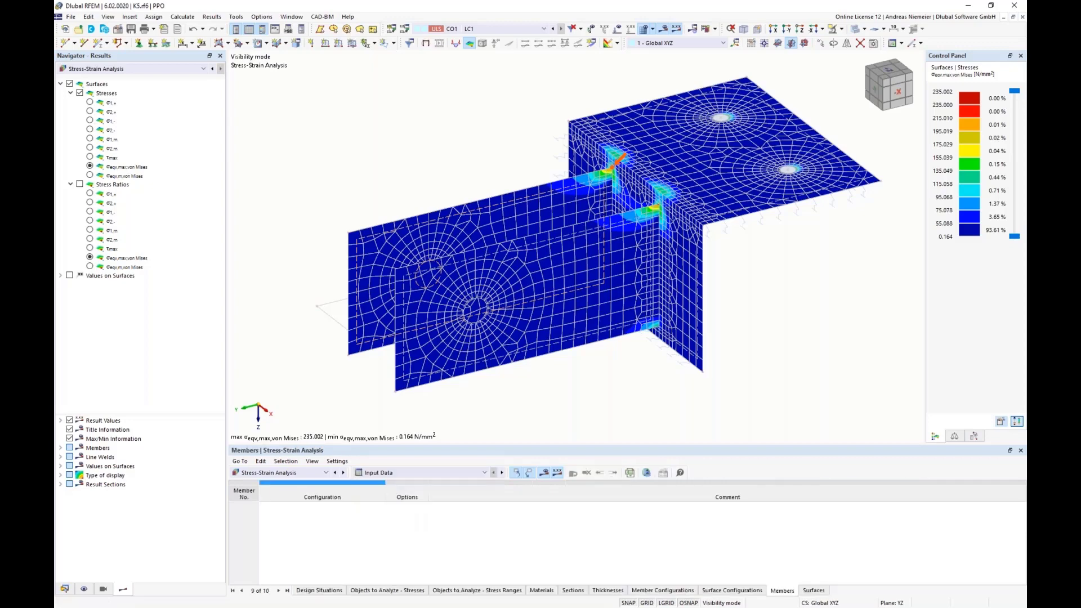
click(647, 473)
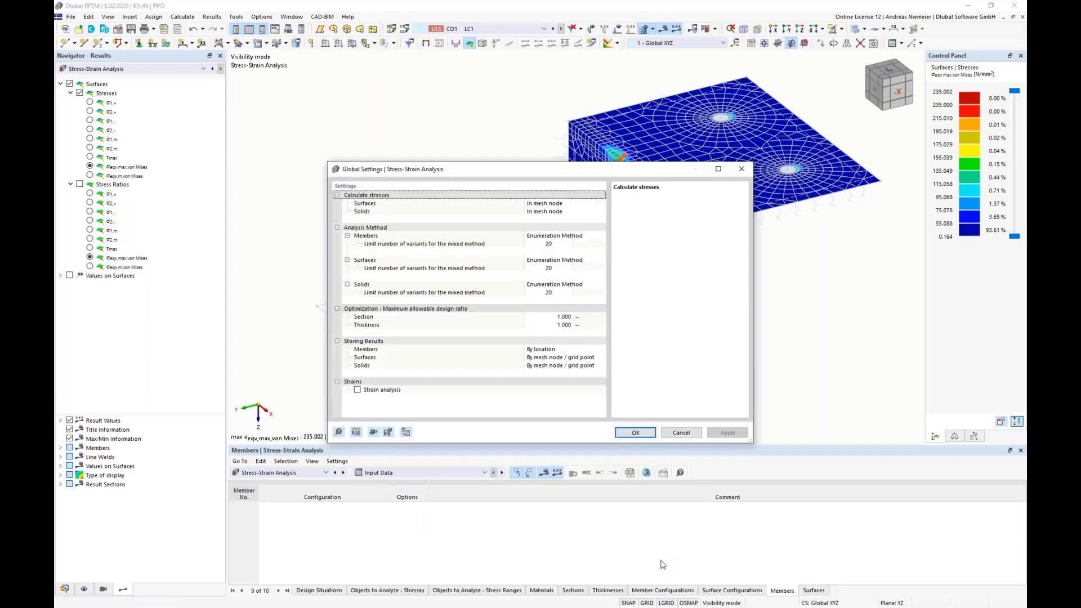
click(358, 389)
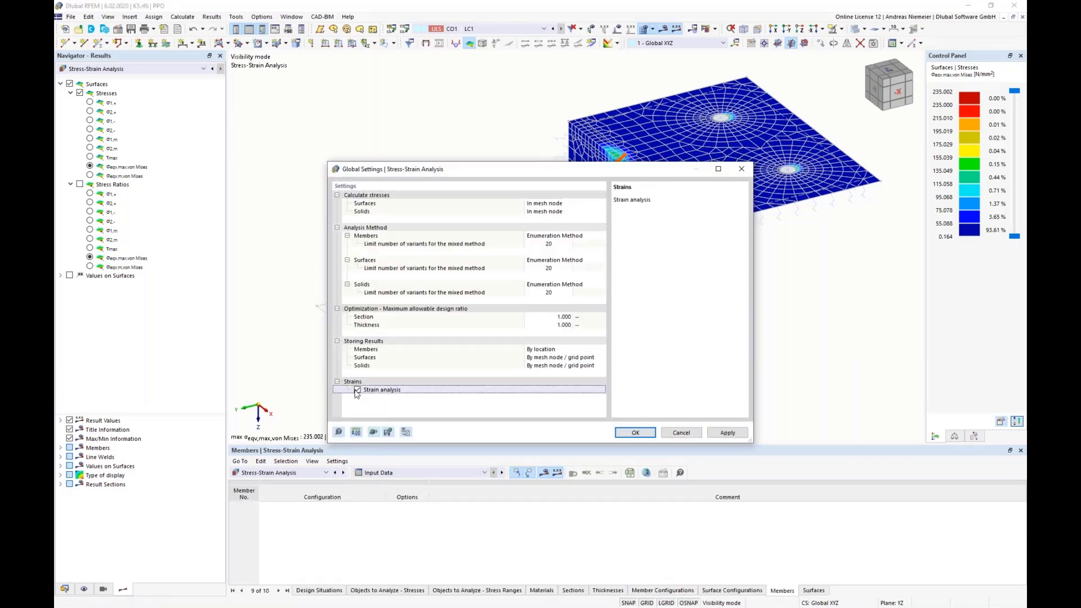
click(637, 433)
key(y)
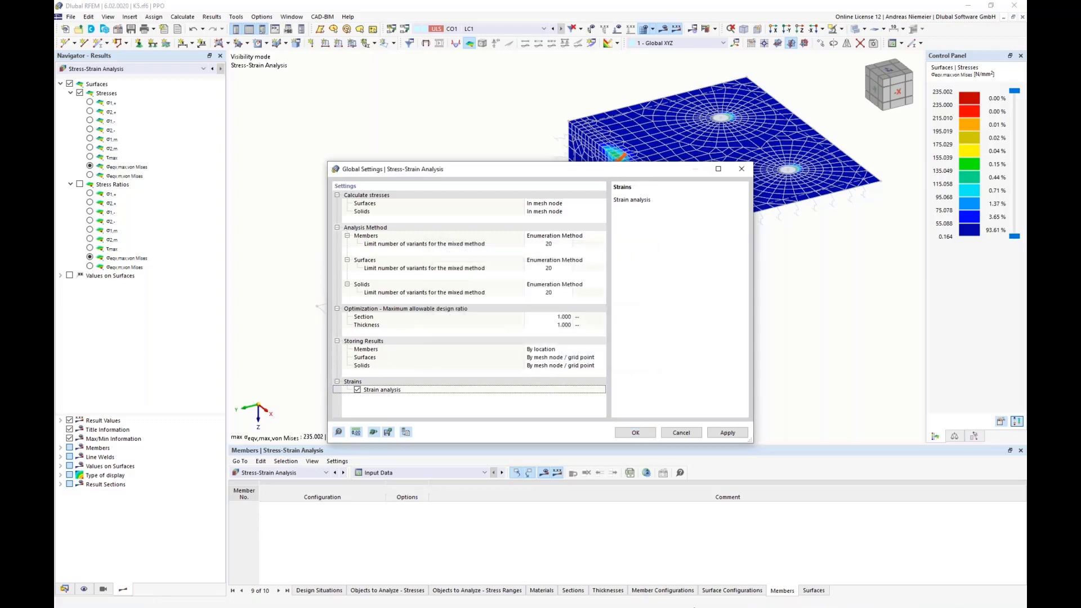
Step: Restrict the Default surface configuration to the σeqv,max,von Mises stress and the εMises strain
click(727, 589)
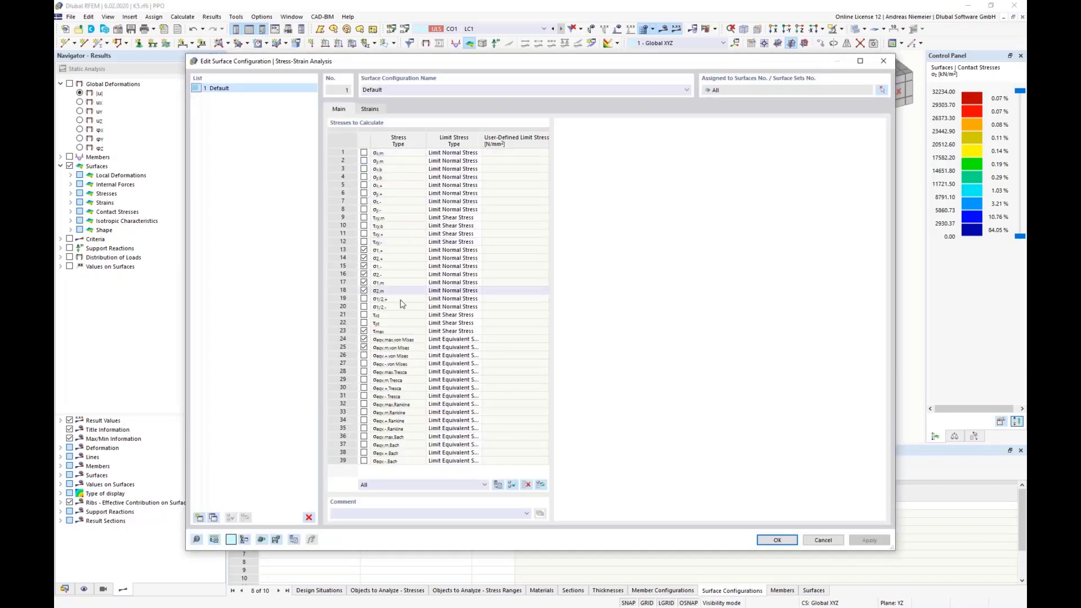
click(527, 485)
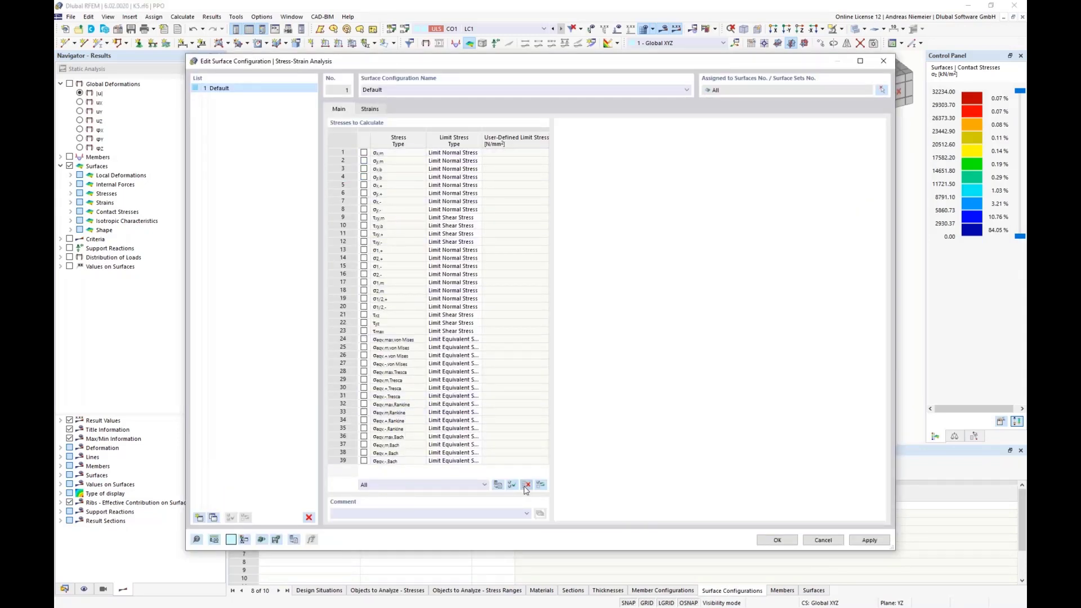
click(364, 339)
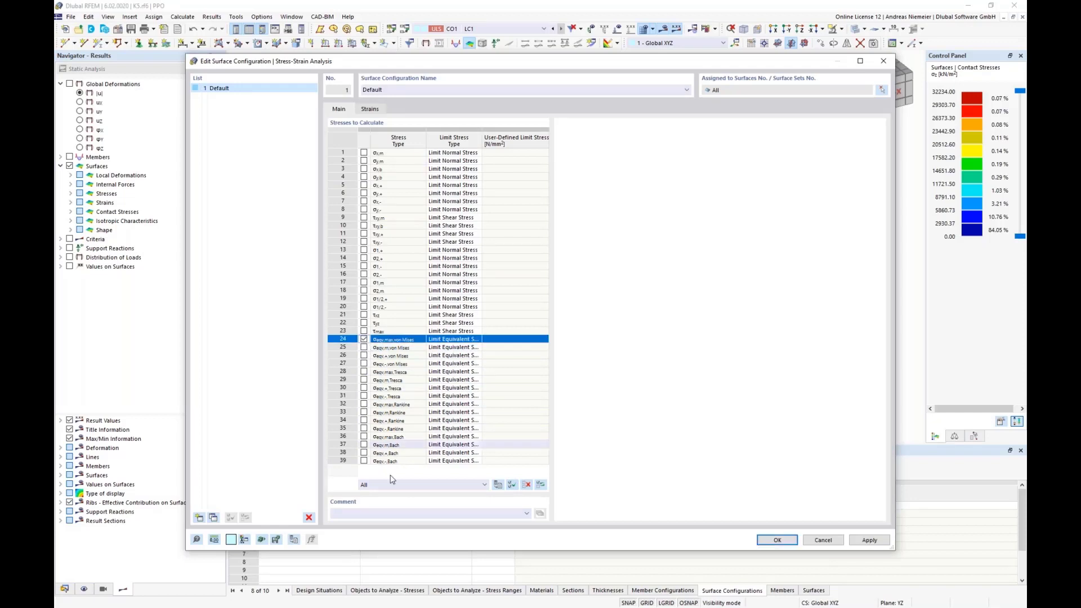
click(370, 108)
click(527, 514)
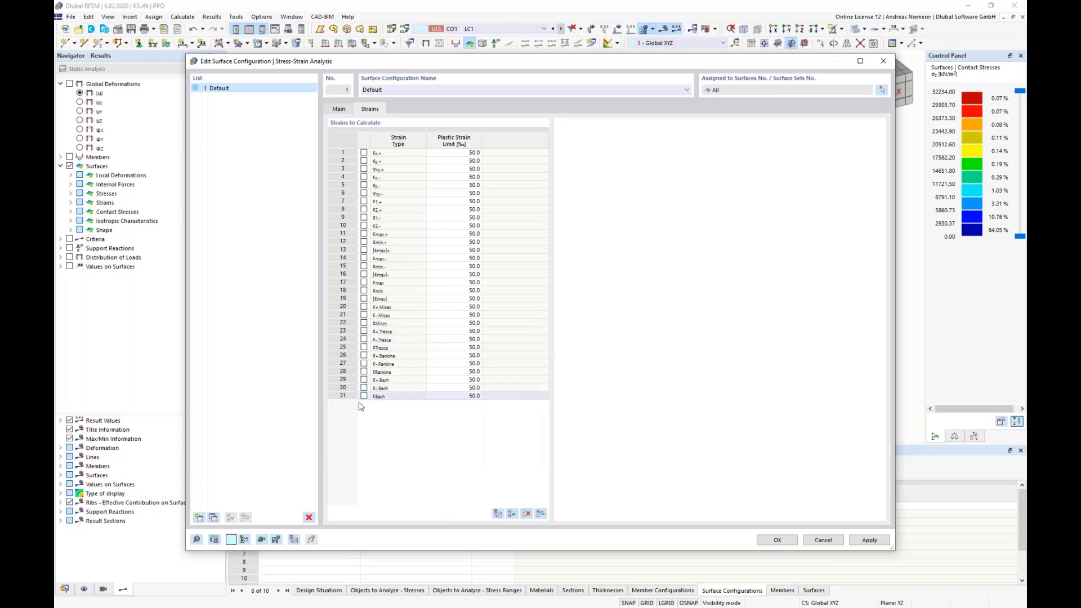
click(364, 324)
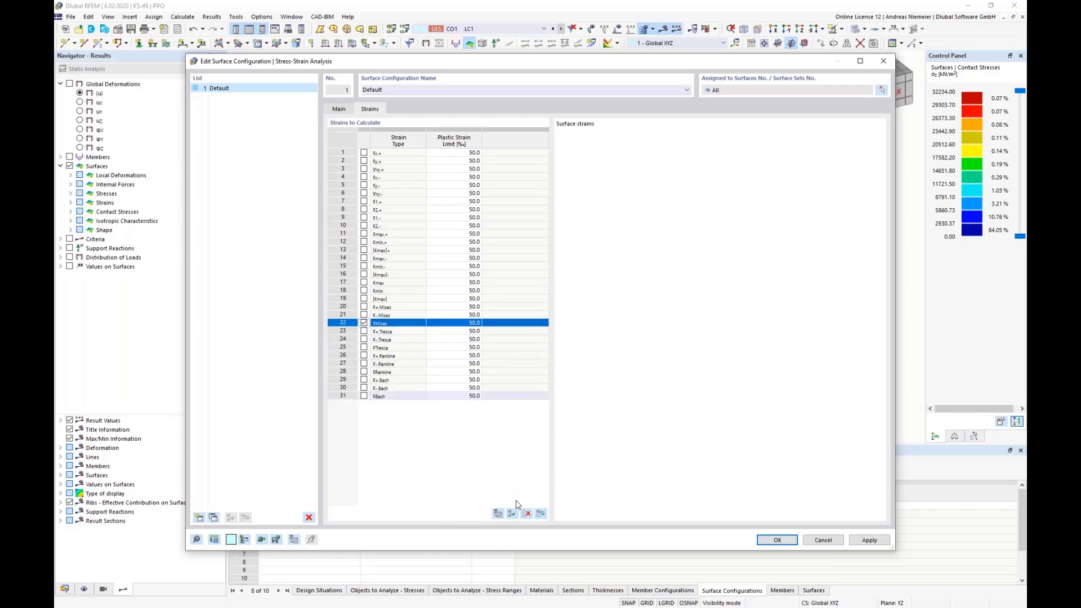
click(777, 540)
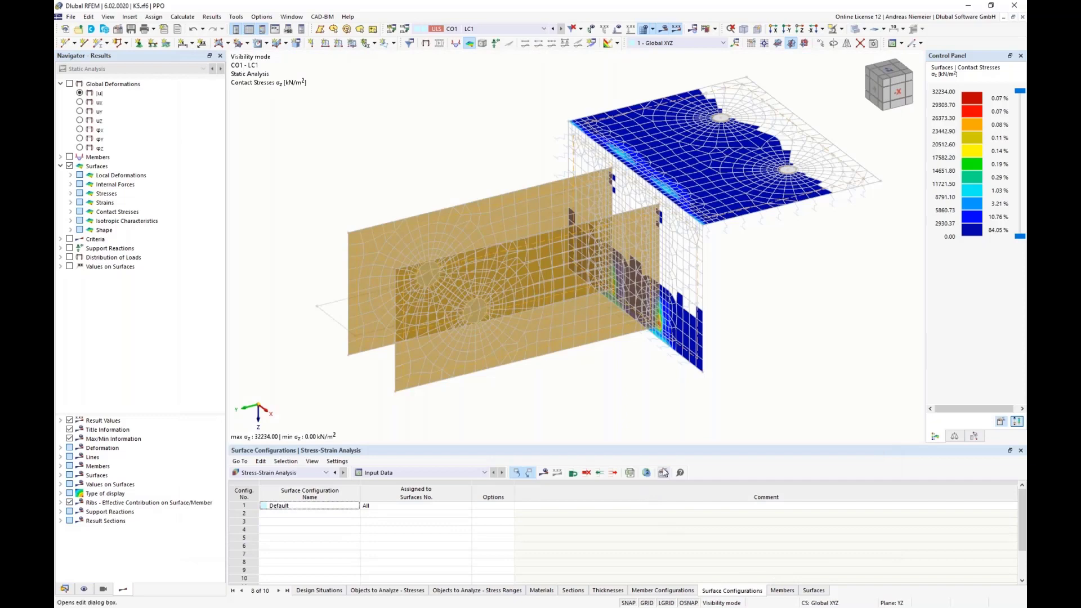
Step: Calculate the Stress-Strain Analysis and select the surface stresses in the results
click(543, 473)
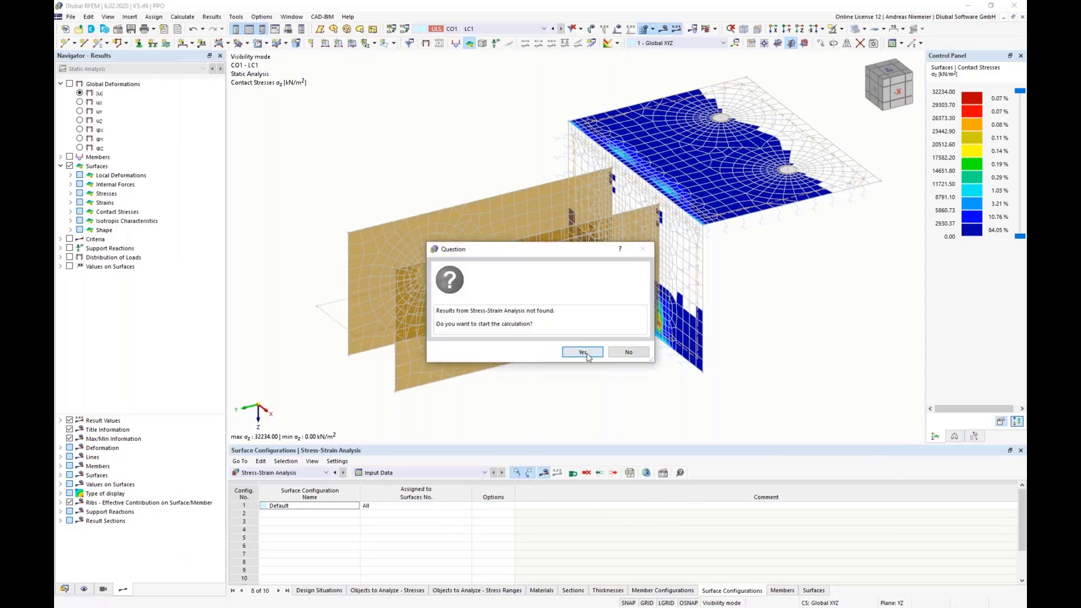
key(Return)
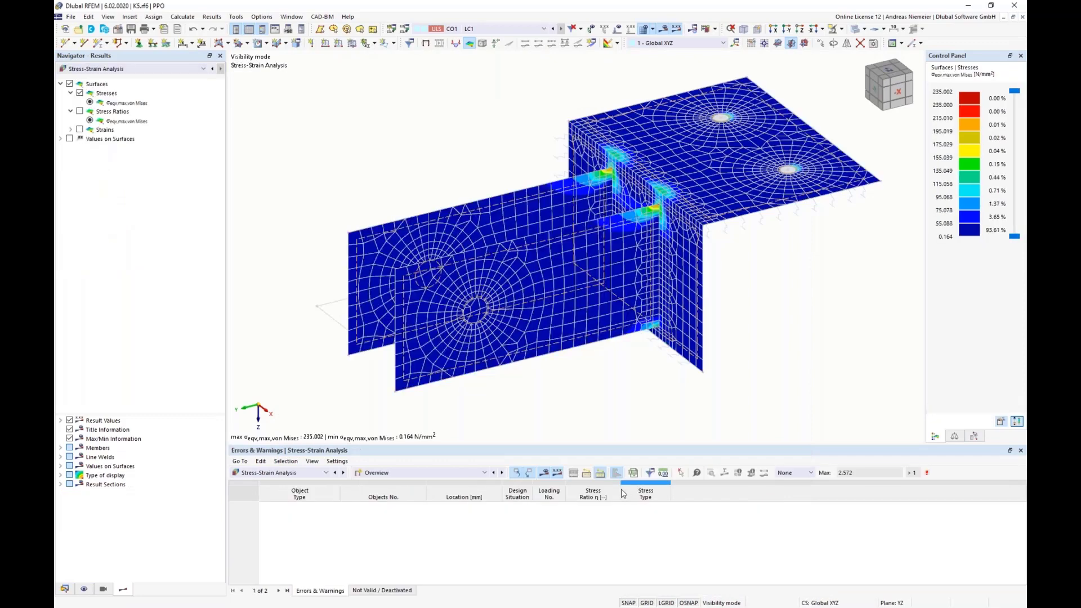
click(107, 94)
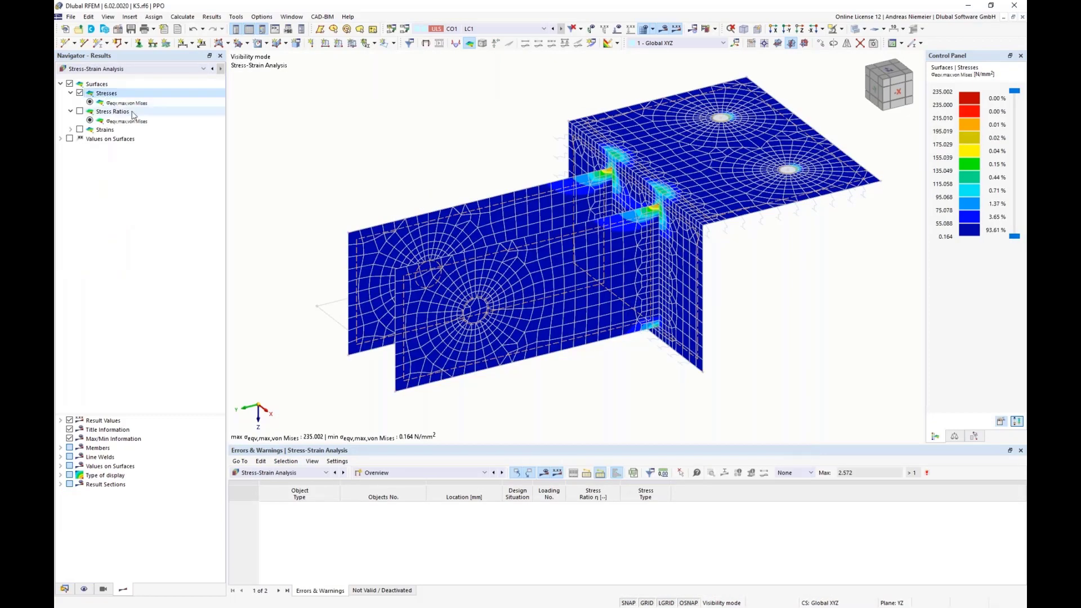
Step: Display the εMises strains on the bracket surfaces and examine their distribution around the welded plate edges from both sides
click(130, 112)
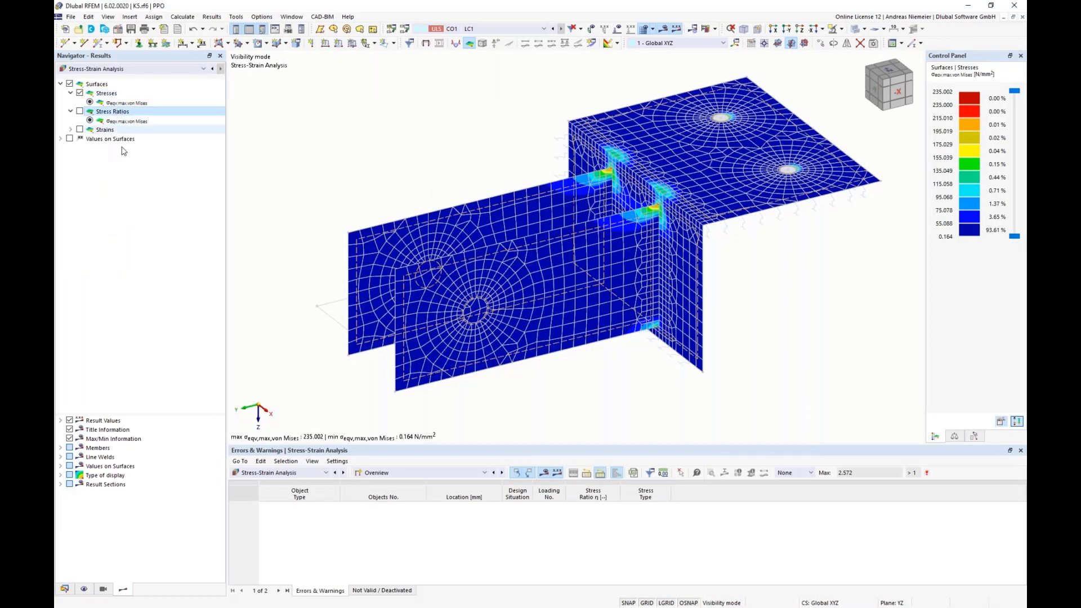
click(80, 129)
scroll(674, 379, up, 1)
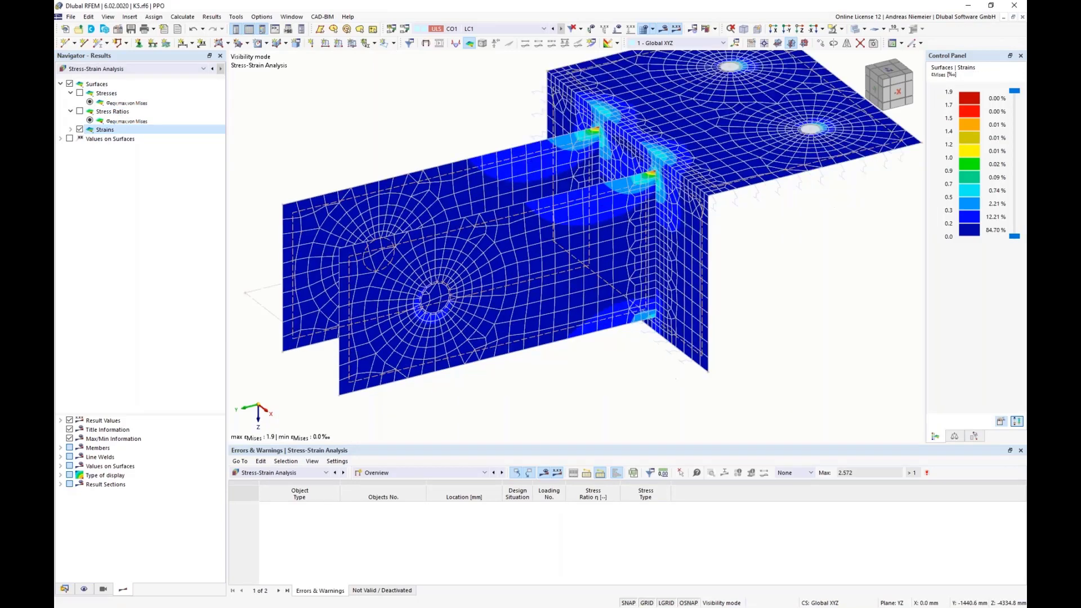
mouse_move(675, 378)
ctrl+middle_down()
mouse_move(654, 359)
mouse_move(656, 374)
ctrl+middle_up()
middle_drag(787, 284, 821, 314)
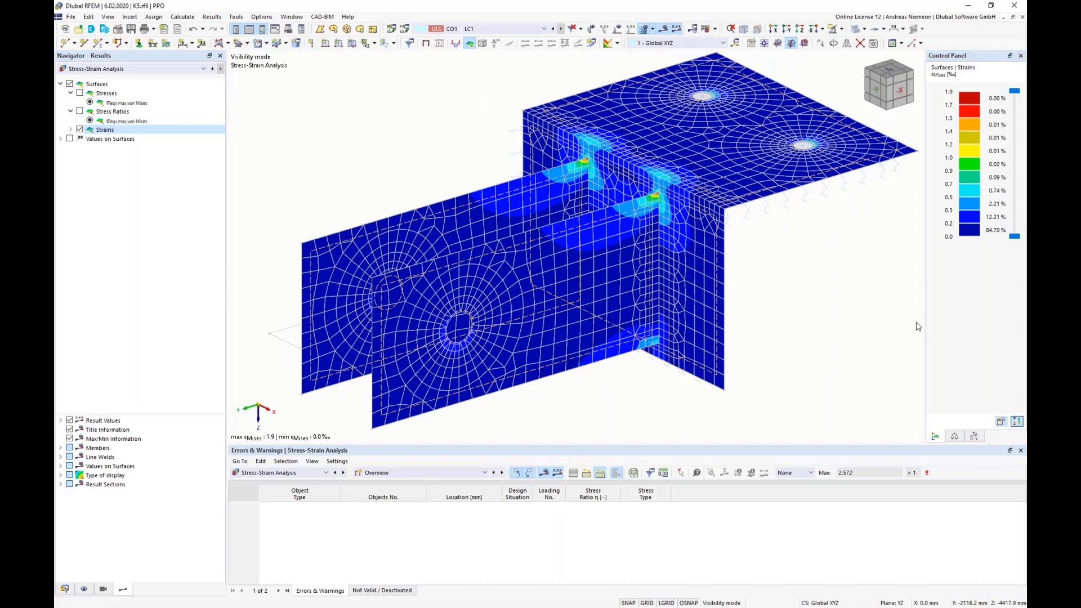
middle_drag(569, 394, 558, 398)
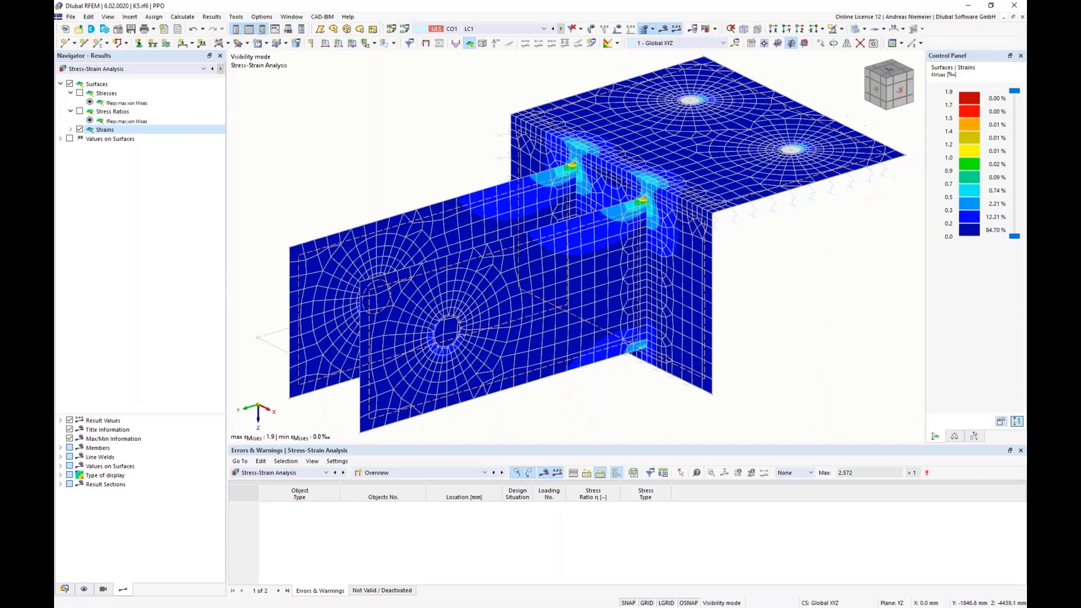
scroll(584, 431, up, 2)
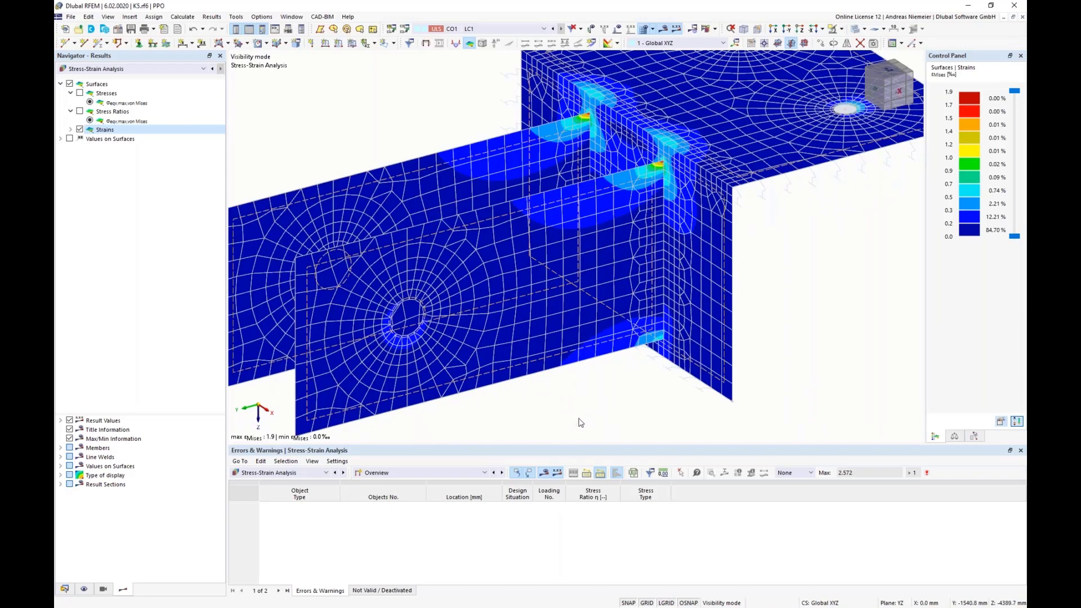
scroll(581, 422, down, 3)
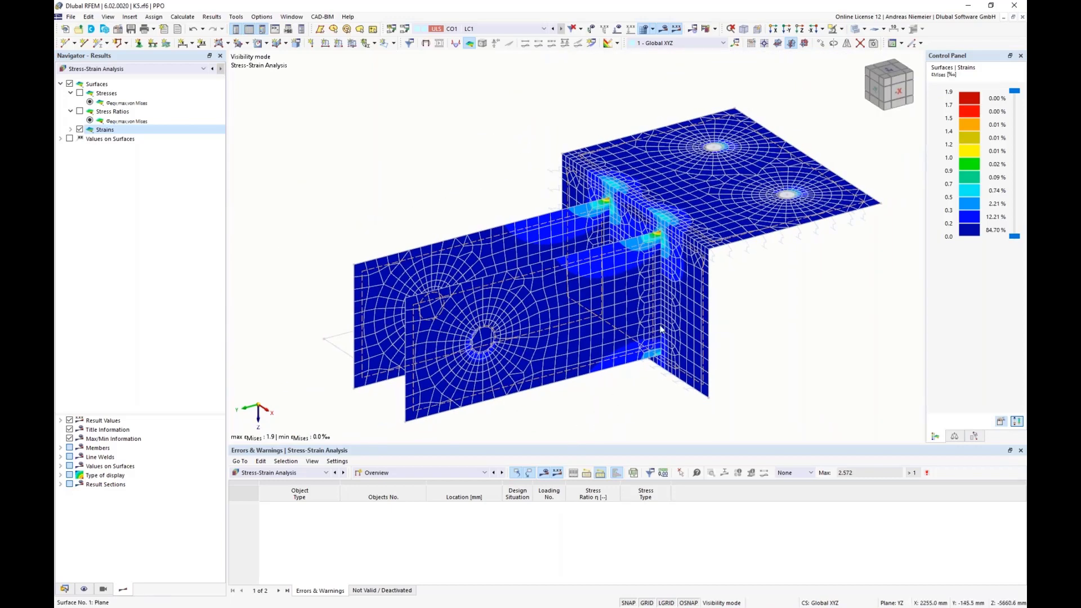
mouse_move(677, 289)
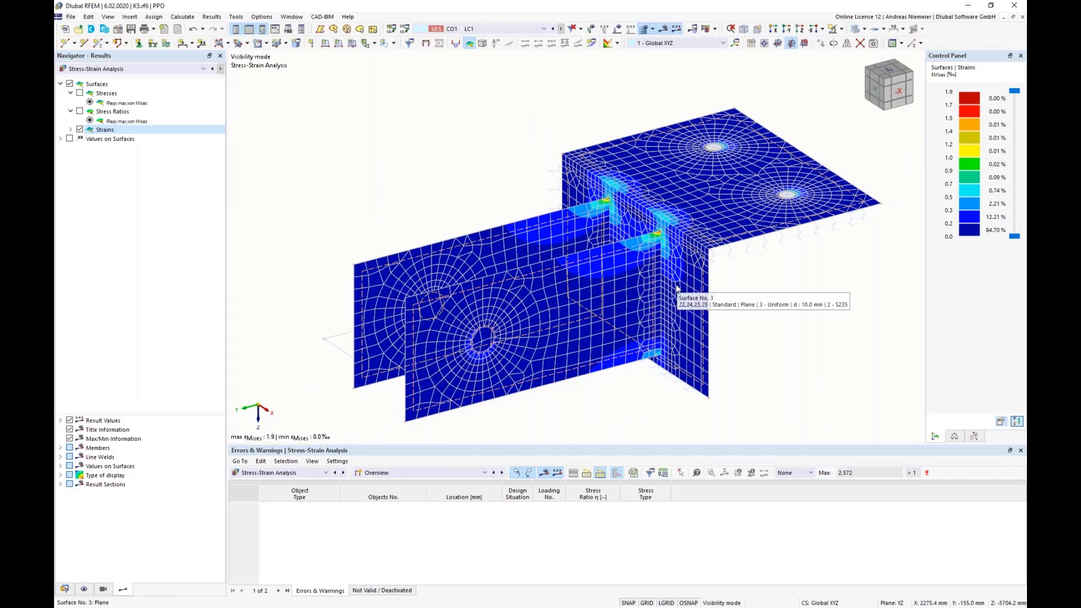
middle_drag(413, 217, 614, 239)
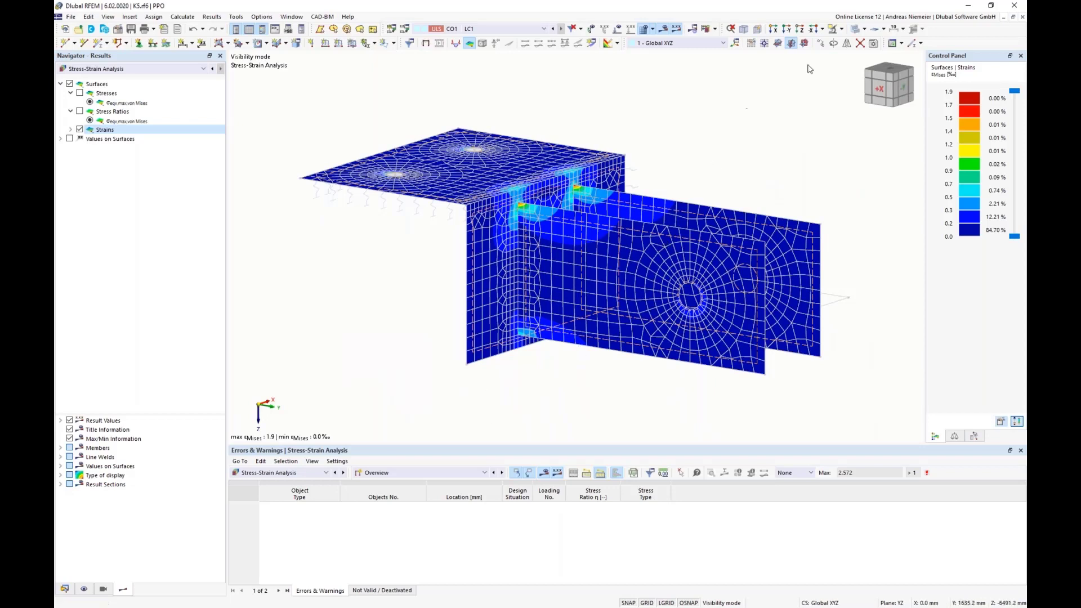
Step: Leave visibility mode so that the whole model is shown, and hide the results
click(835, 29)
click(844, 96)
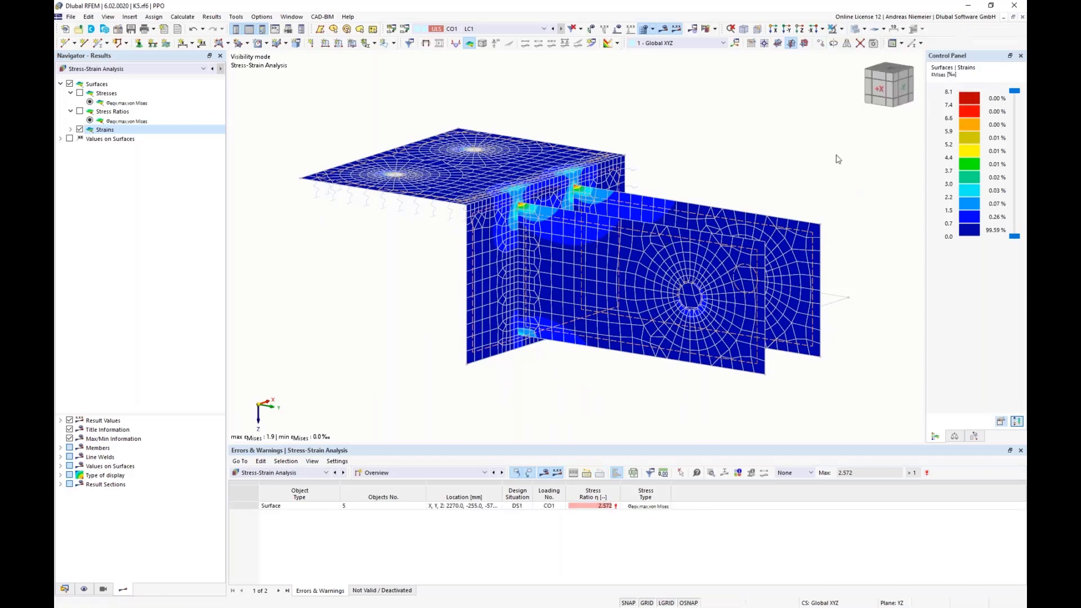
click(64, 590)
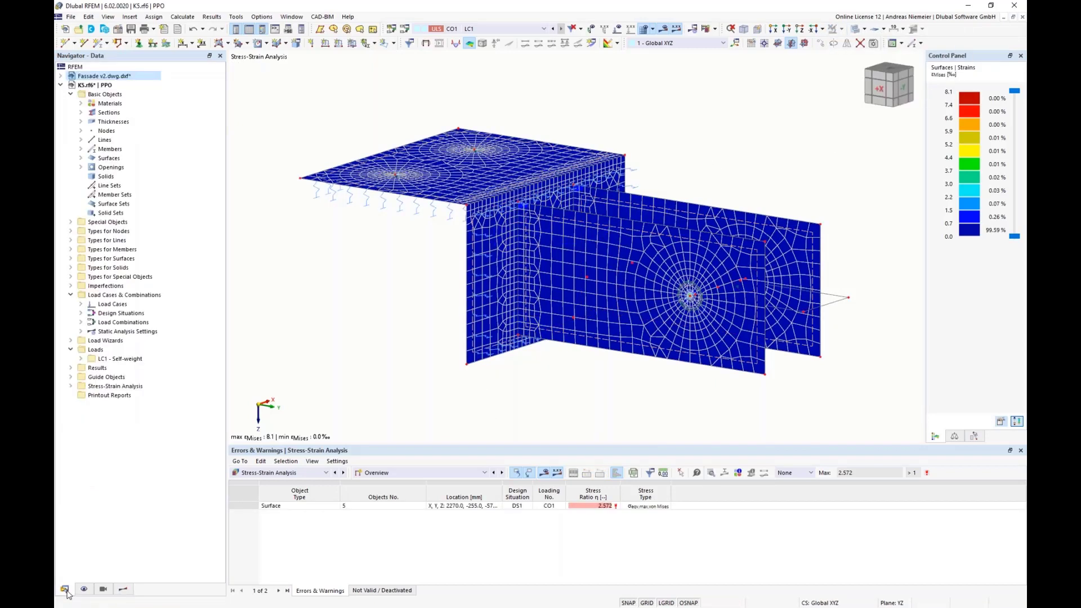
click(664, 29)
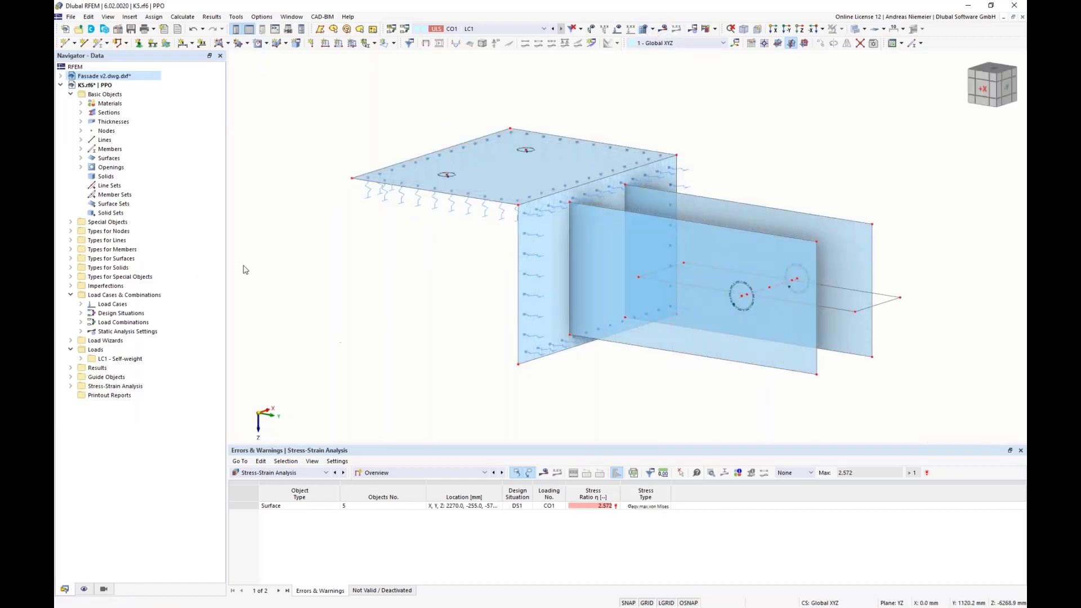
Step: Start a new line welded joint and set its joint type to Tee Joint
click(71, 241)
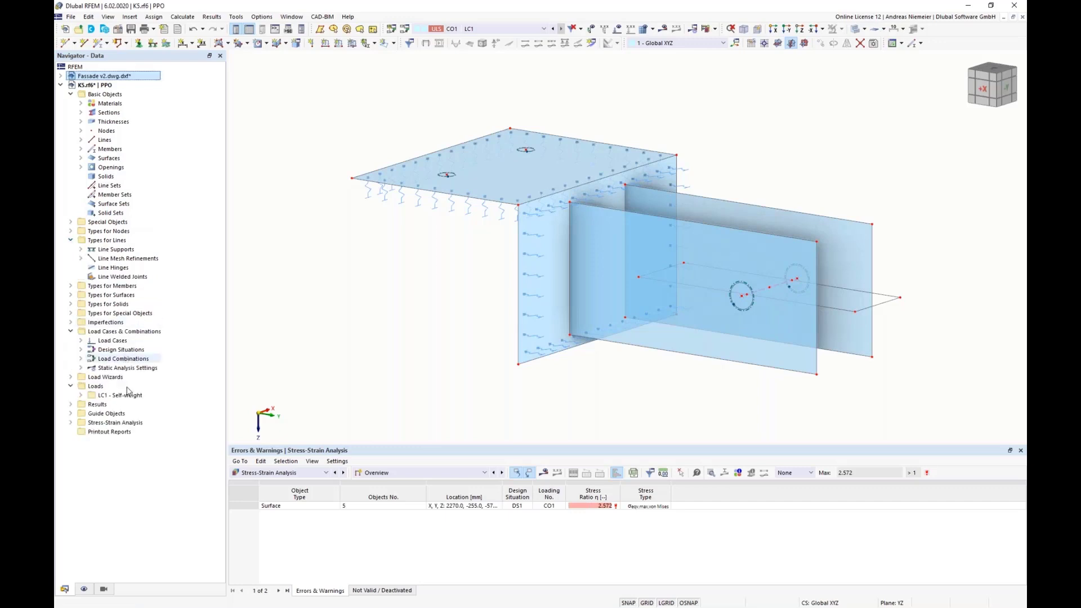
click(116, 277)
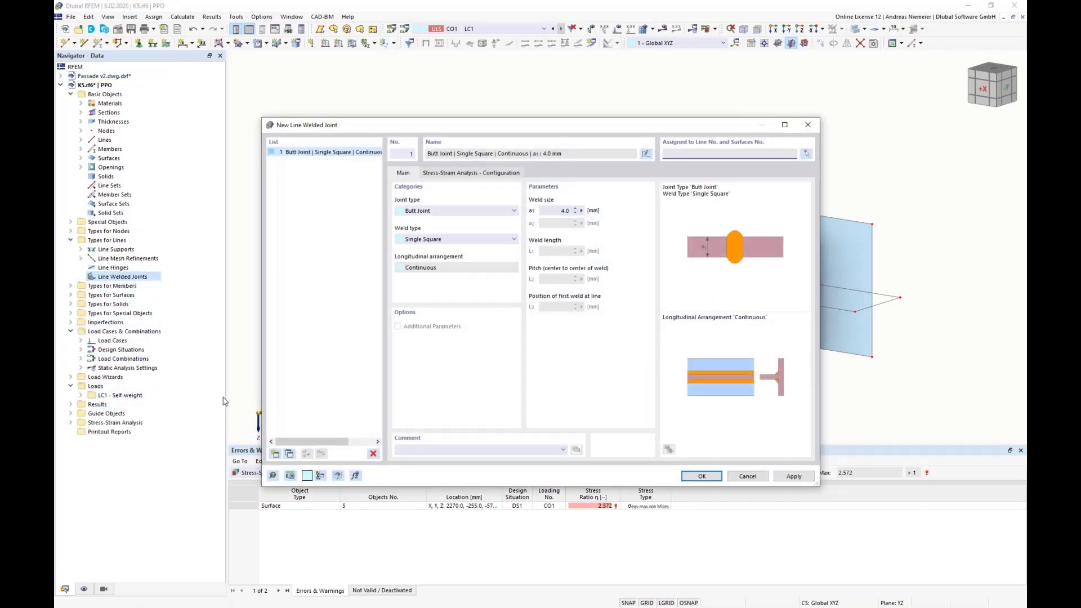
click(459, 221)
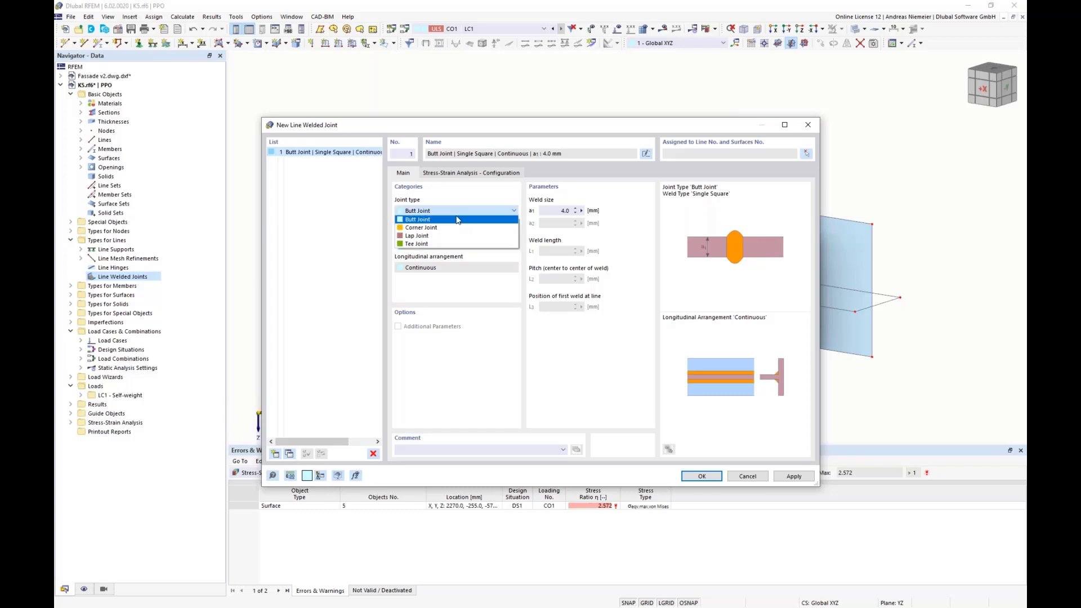
click(451, 219)
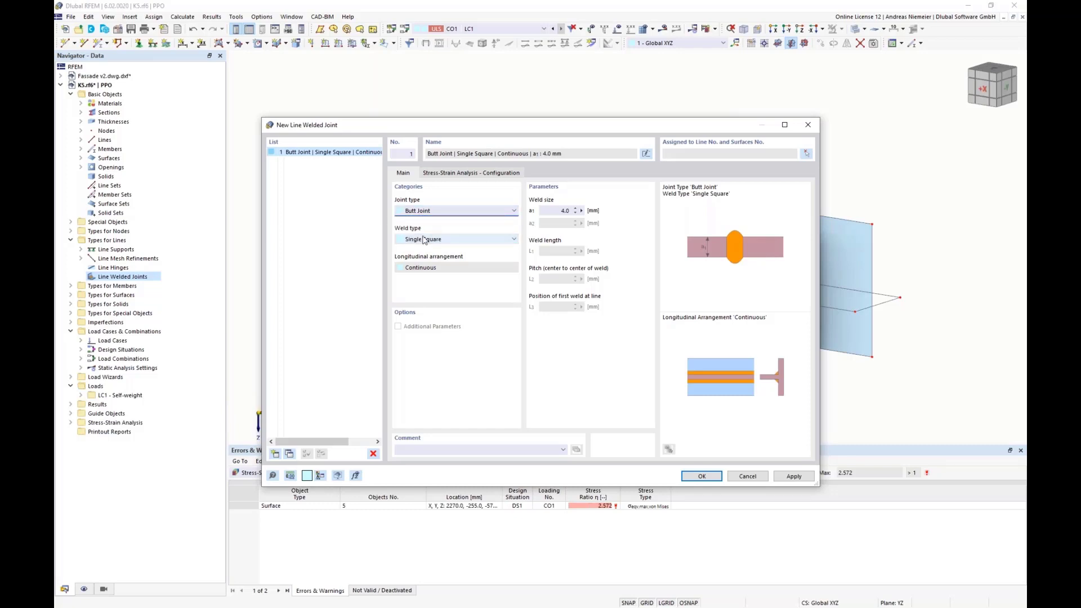
key(Down)
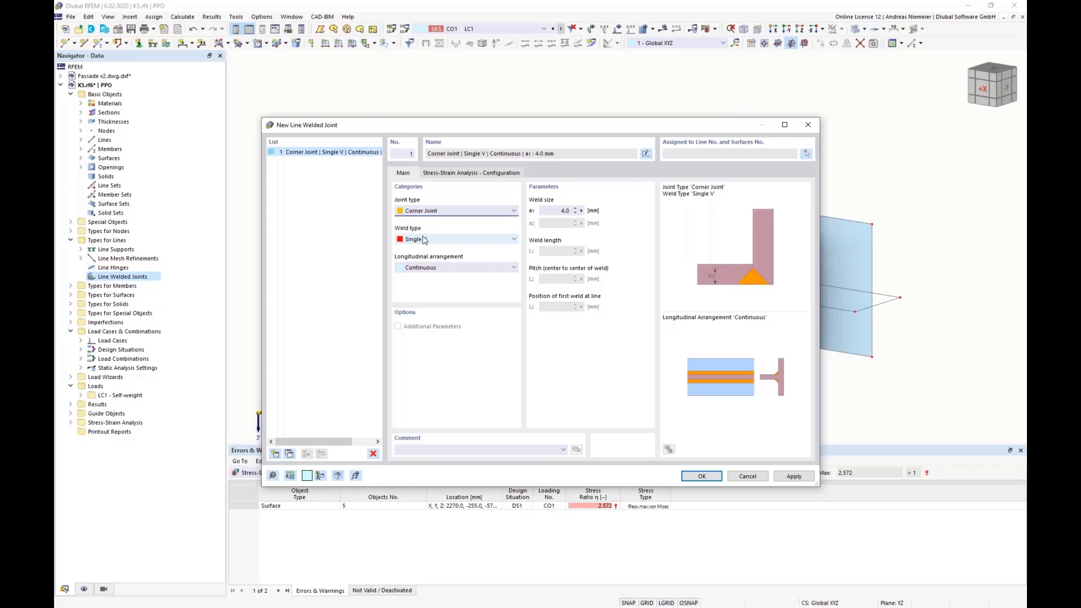
key(Down)
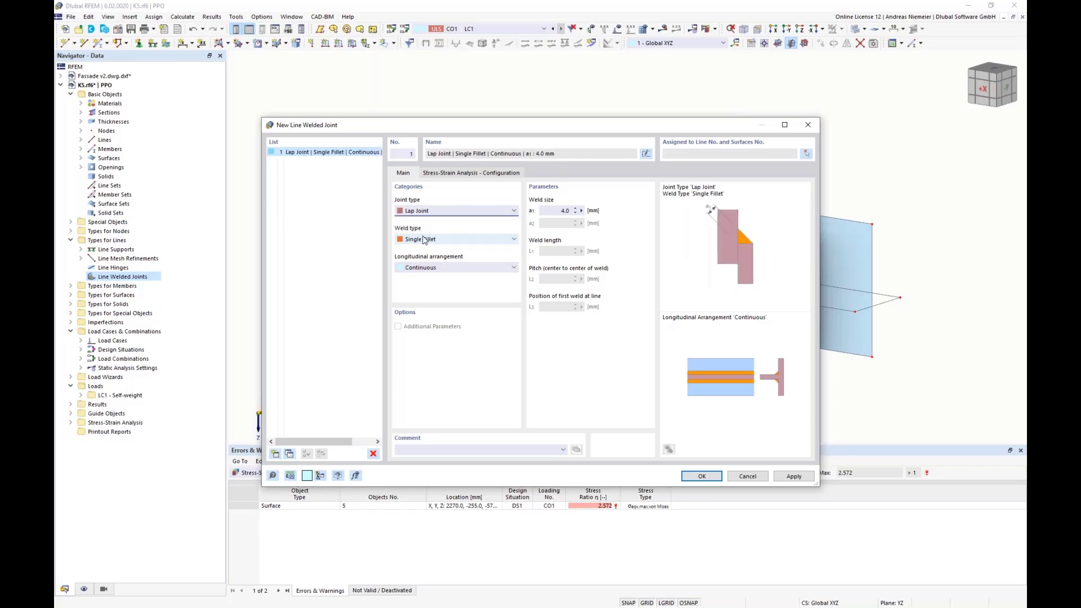
key(Down)
Step: Set the weld type of the tee joint to Double Fillet
click(466, 240)
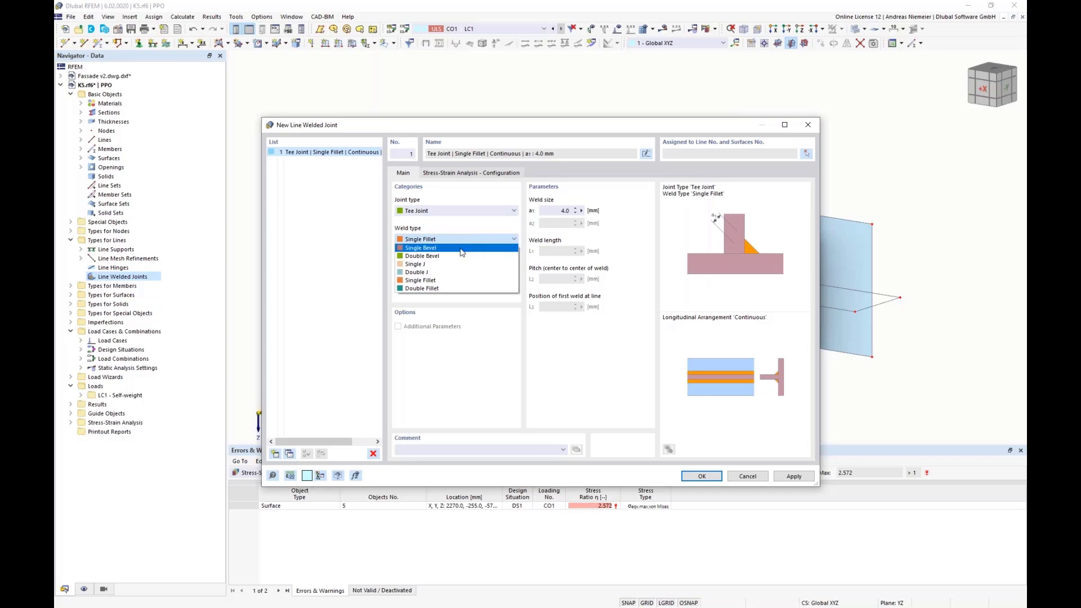
click(462, 257)
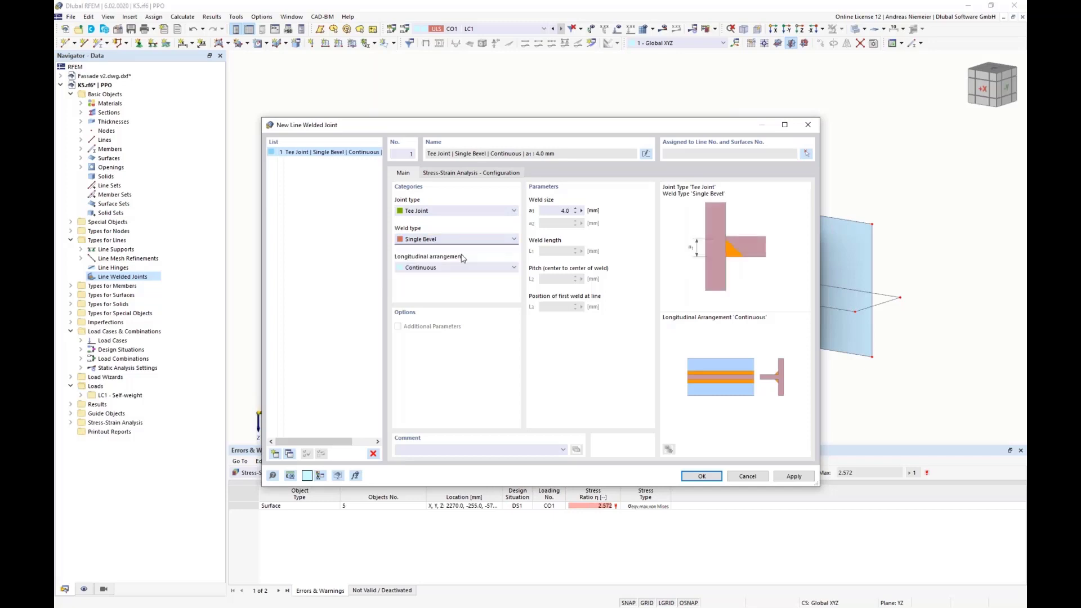
key(Down)
key(Down)
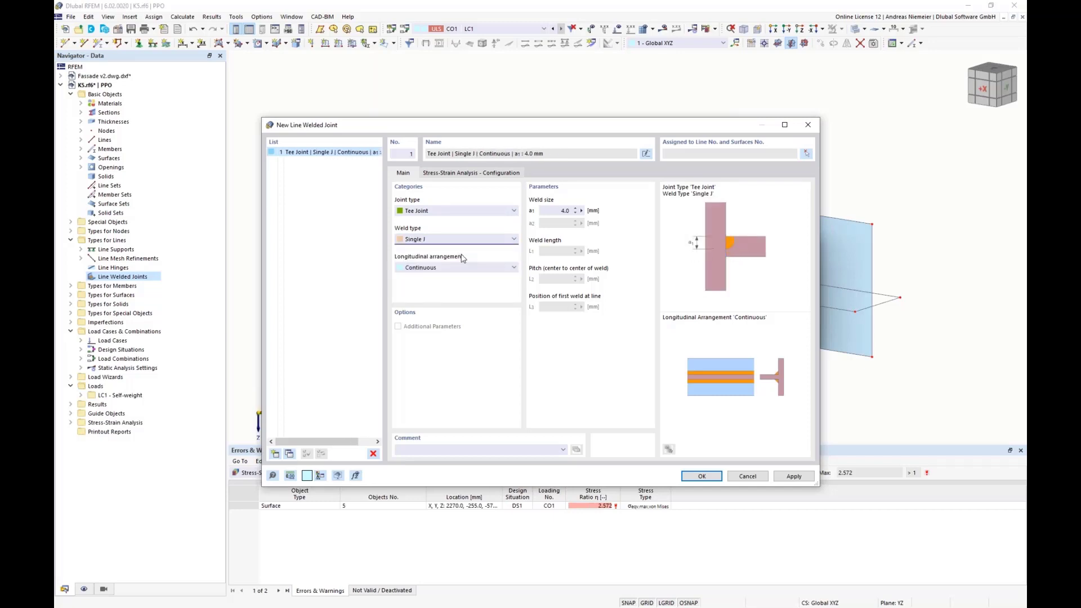
key(Down)
key(Down)
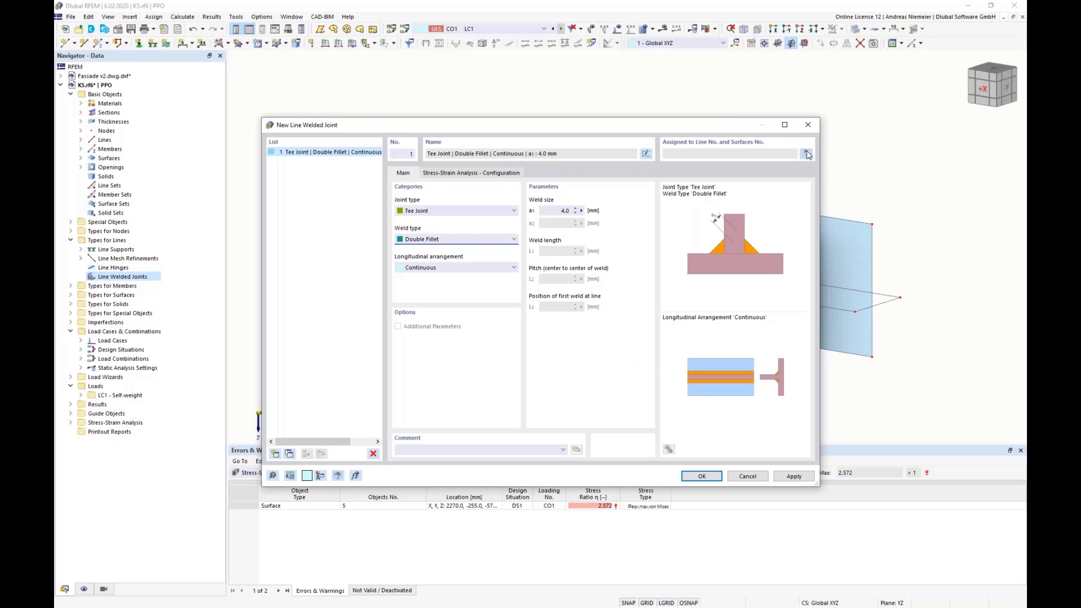
Step: Assign the welded joint to line 20 with surfaces 2 and 3, and to line 18 with surfaces 1 and 3
click(808, 154)
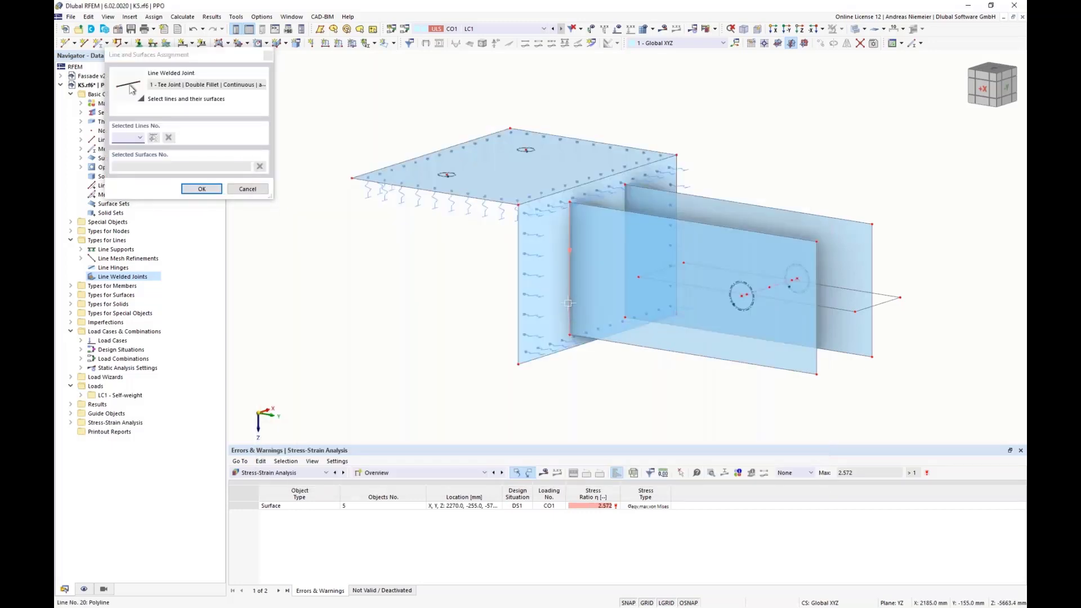
click(569, 304)
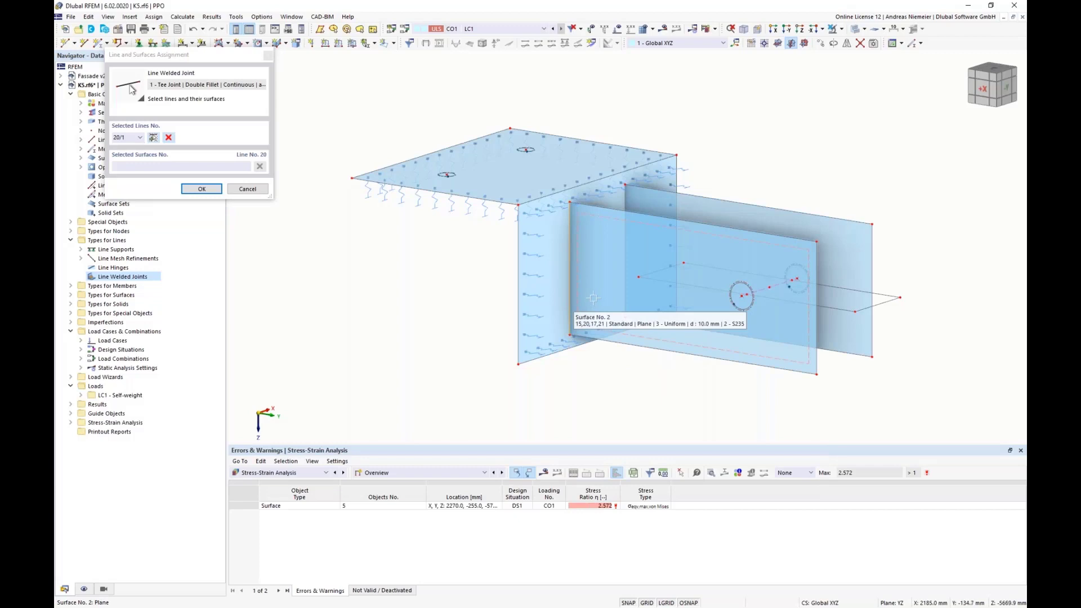
click(587, 244)
click(557, 242)
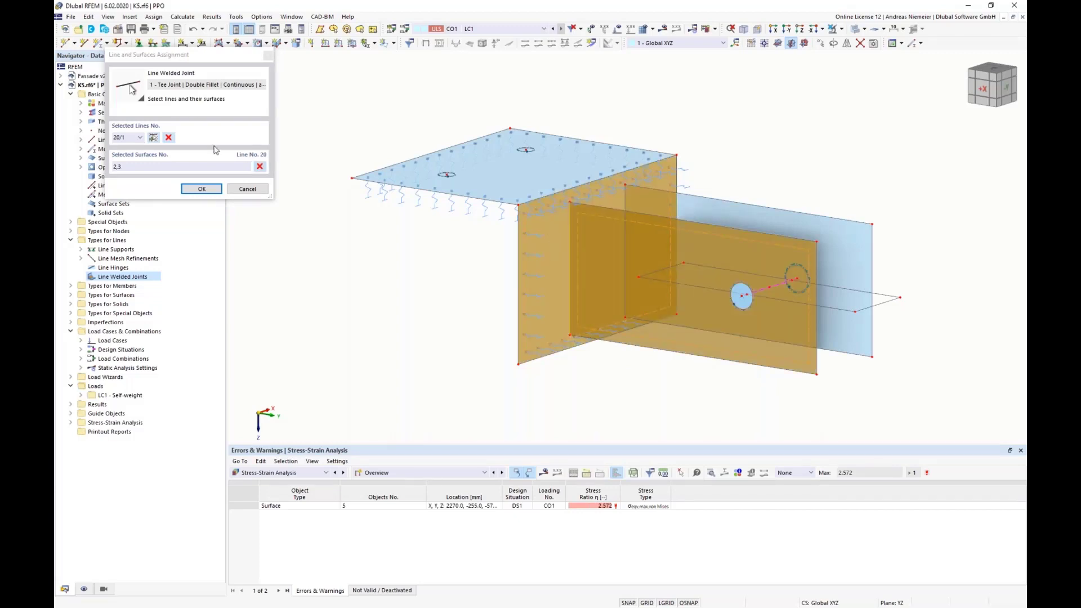
click(154, 138)
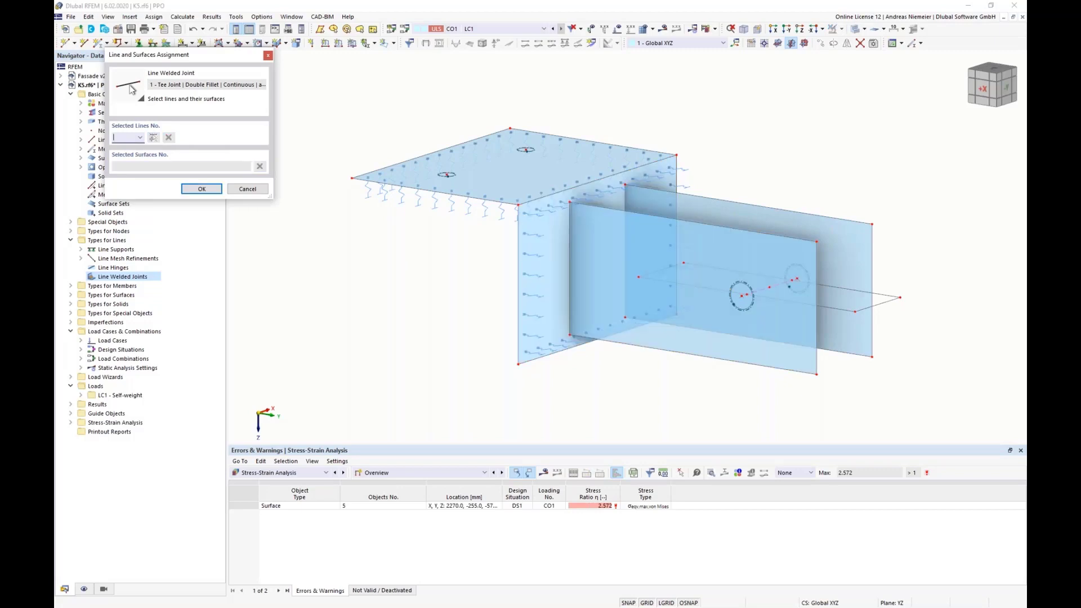
click(624, 194)
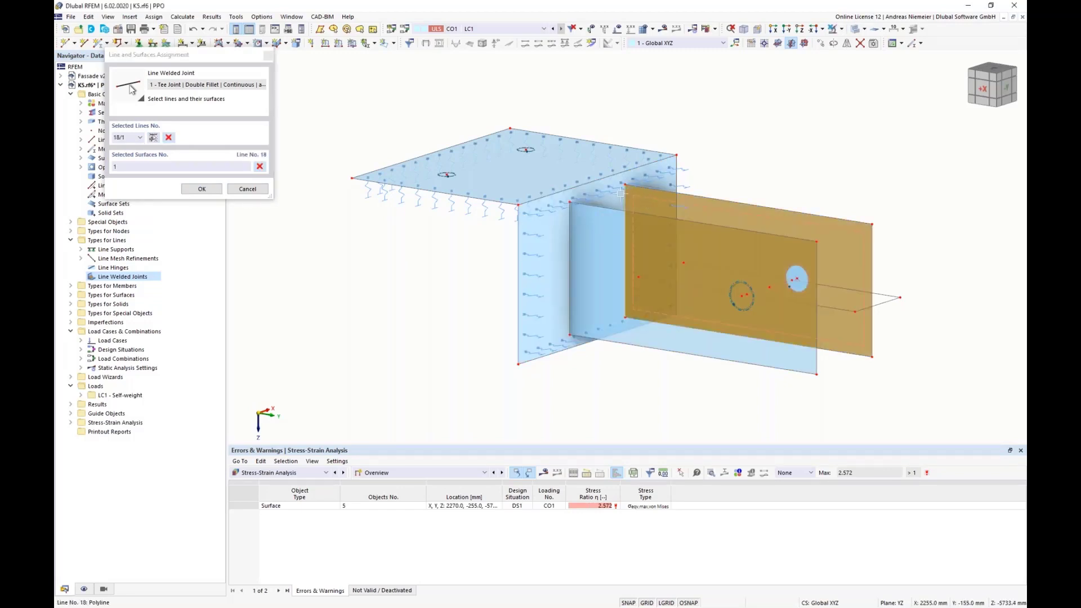
click(594, 215)
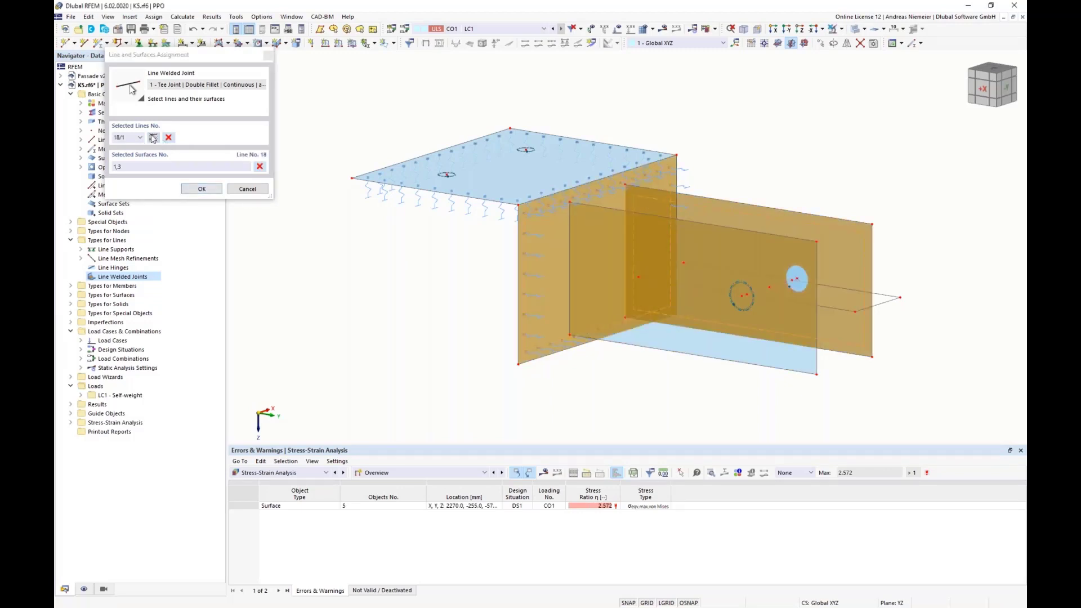
click(200, 190)
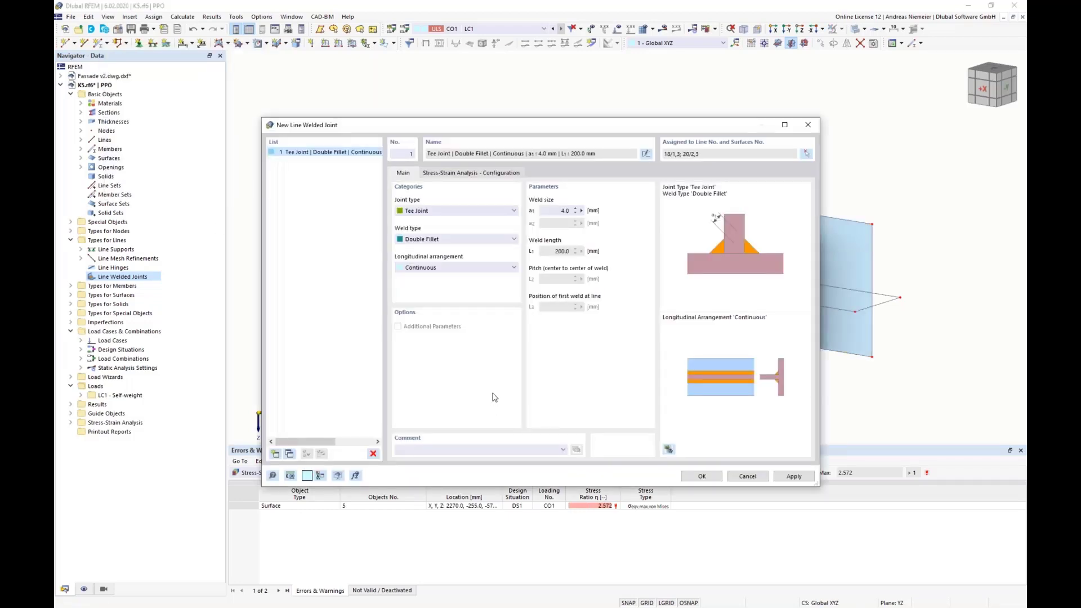
Step: In the weld's Default stress-strain configuration, set all four load smoothings to None and the fillet weld stress distribution to Simplified
click(487, 173)
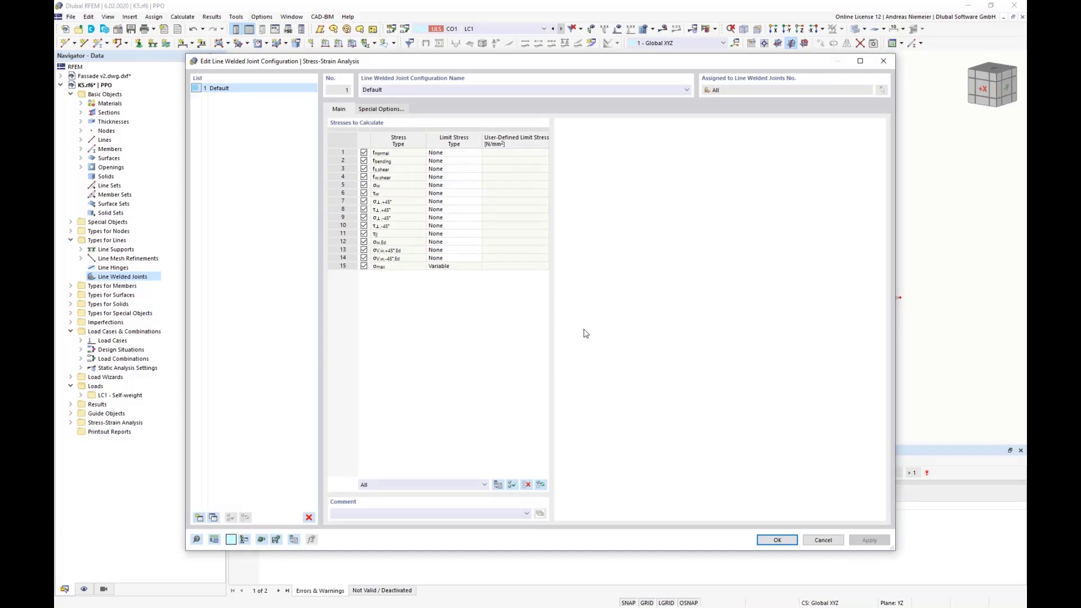
click(380, 110)
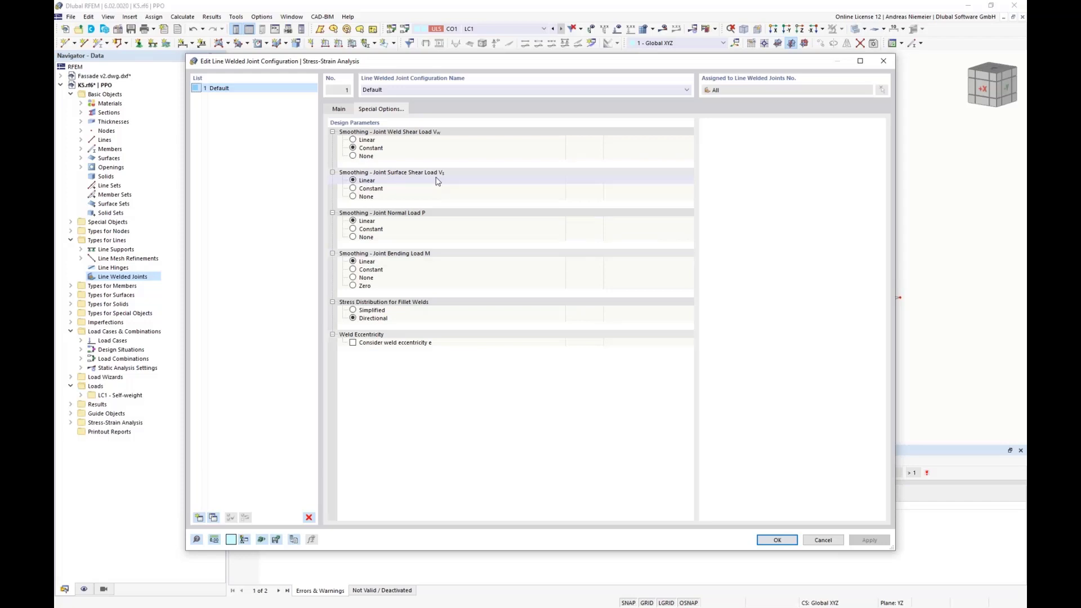
click(353, 156)
click(353, 196)
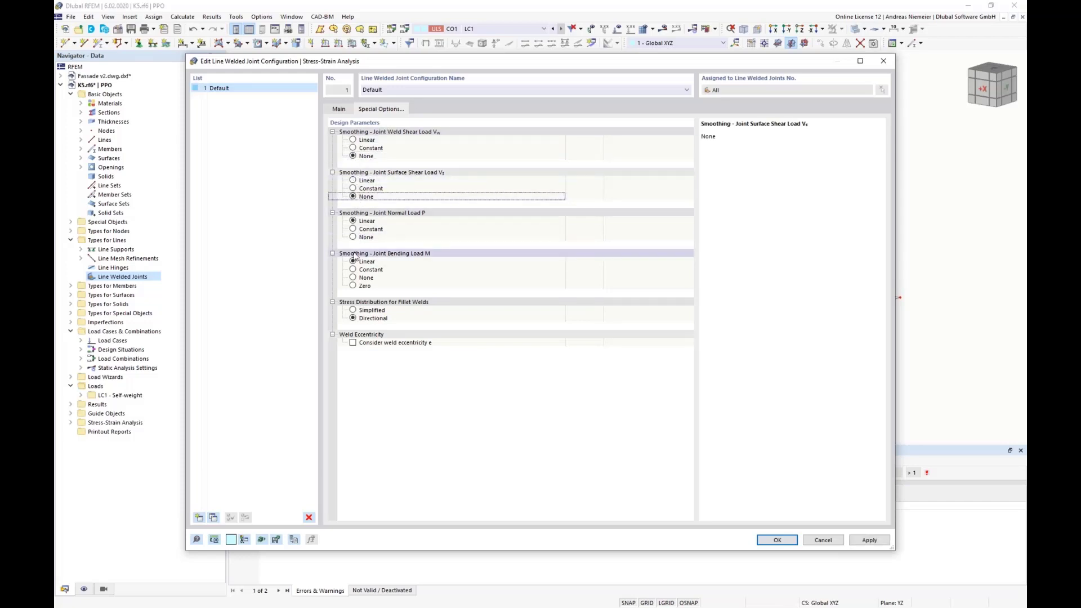
click(353, 237)
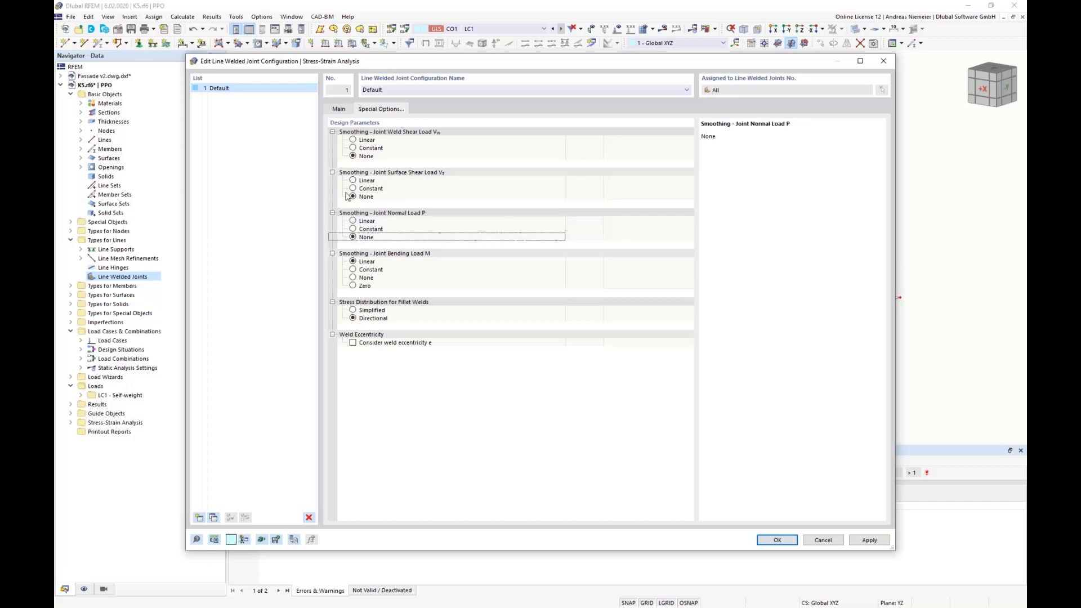
click(353, 278)
click(353, 311)
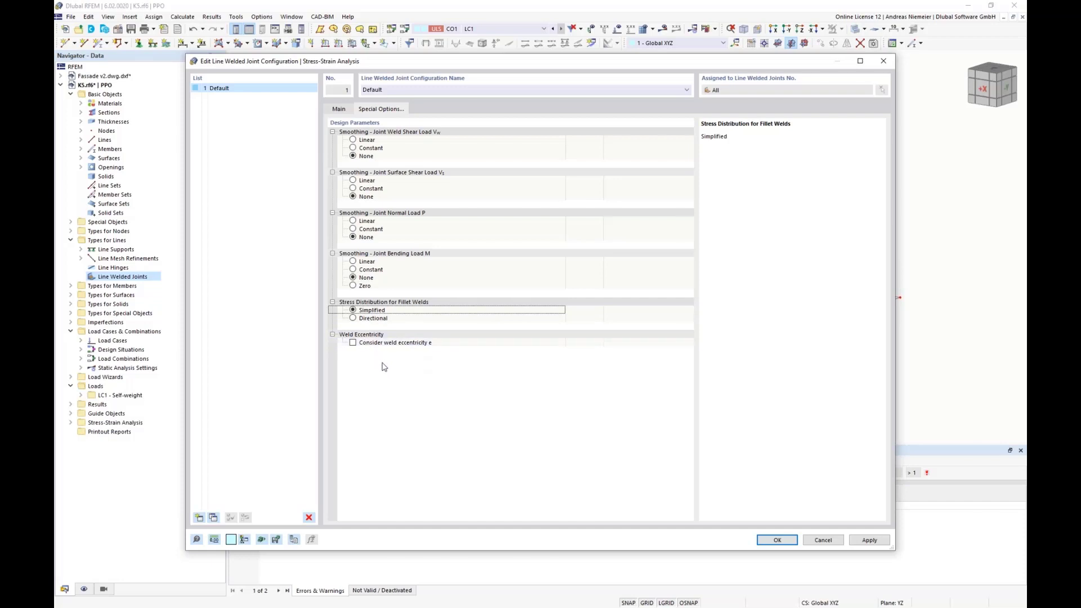
Step: Review the formulas for the weld throat stresses f normal, f bending, f s,shear and f w,shear in the Default weld configuration
click(340, 109)
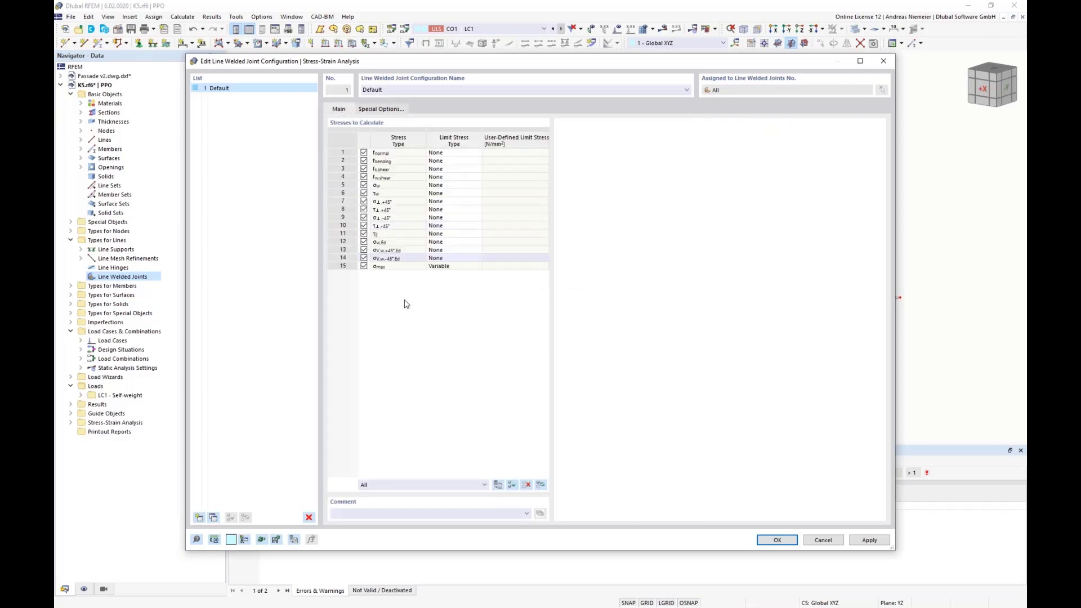
click(400, 156)
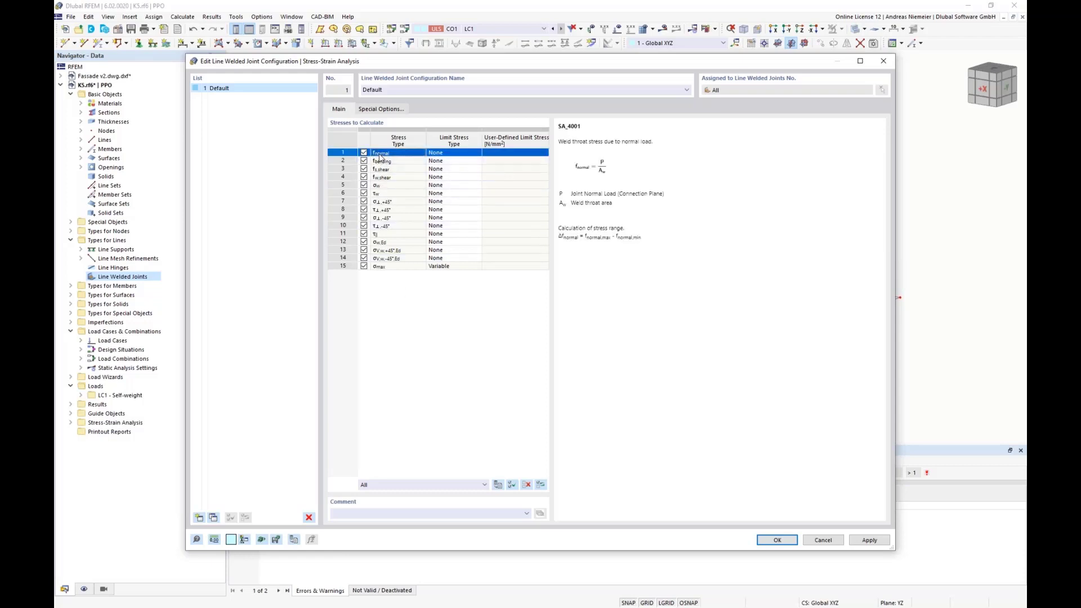
click(398, 162)
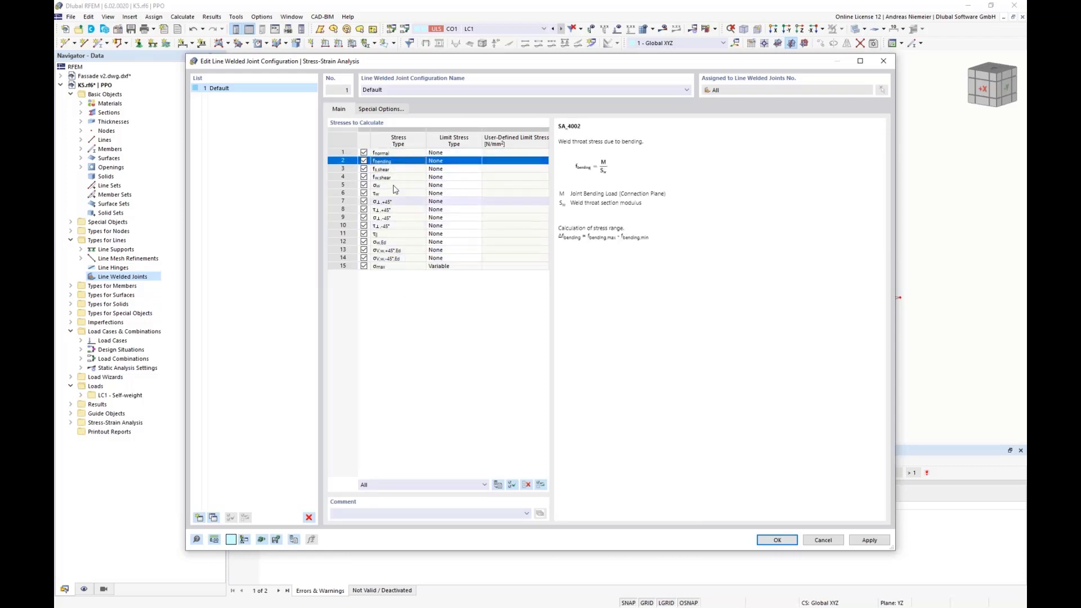
click(400, 169)
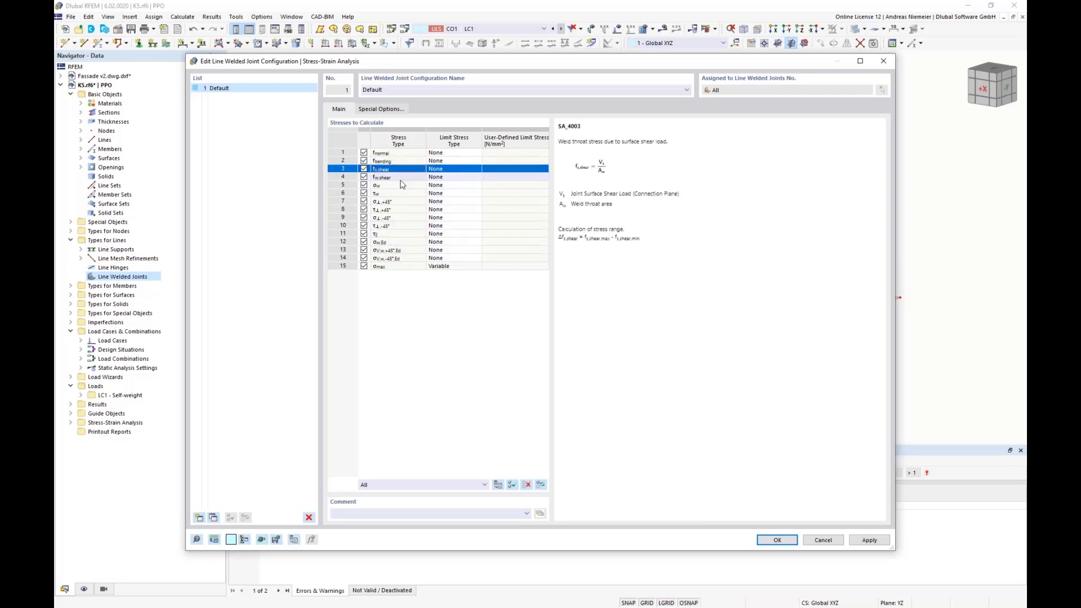
click(401, 179)
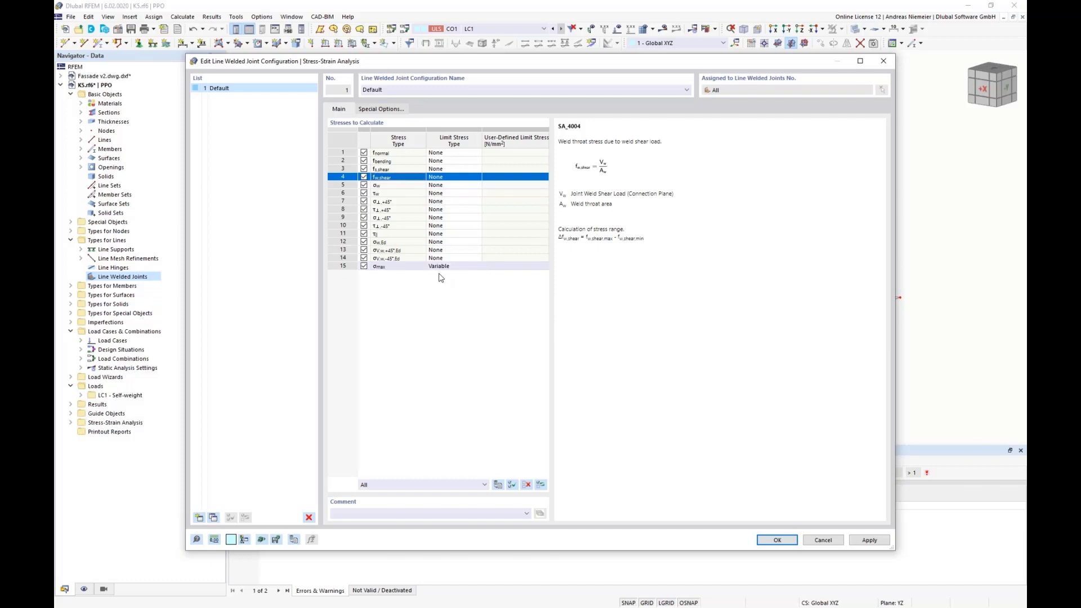
Step: Set a user-defined limit stress of 208 N/mm² for σw,Ed, and save the configuration and the new line welded joint
click(395, 244)
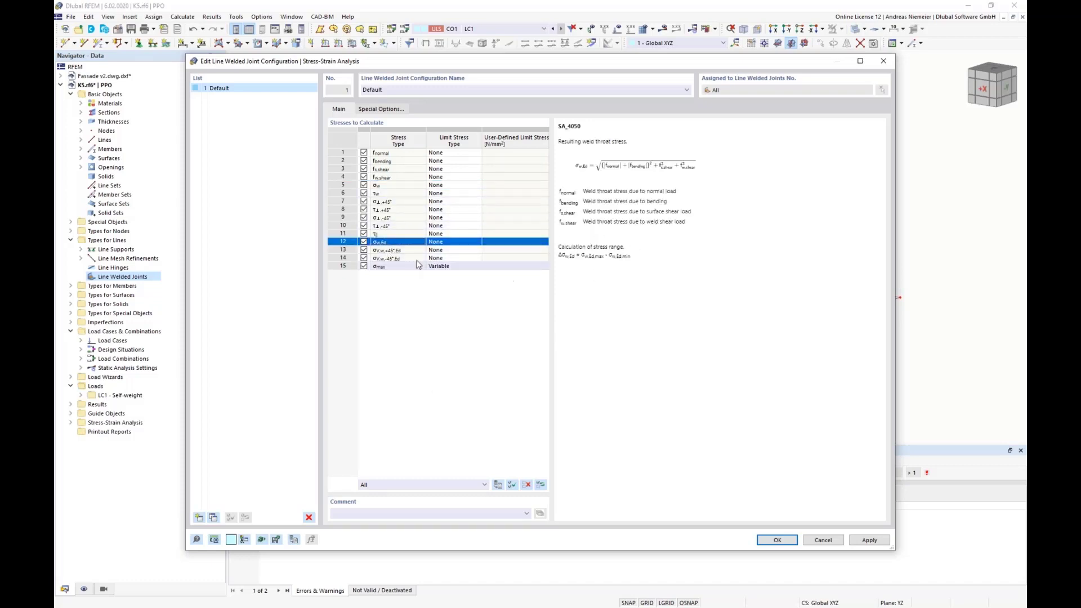
click(453, 242)
click(478, 243)
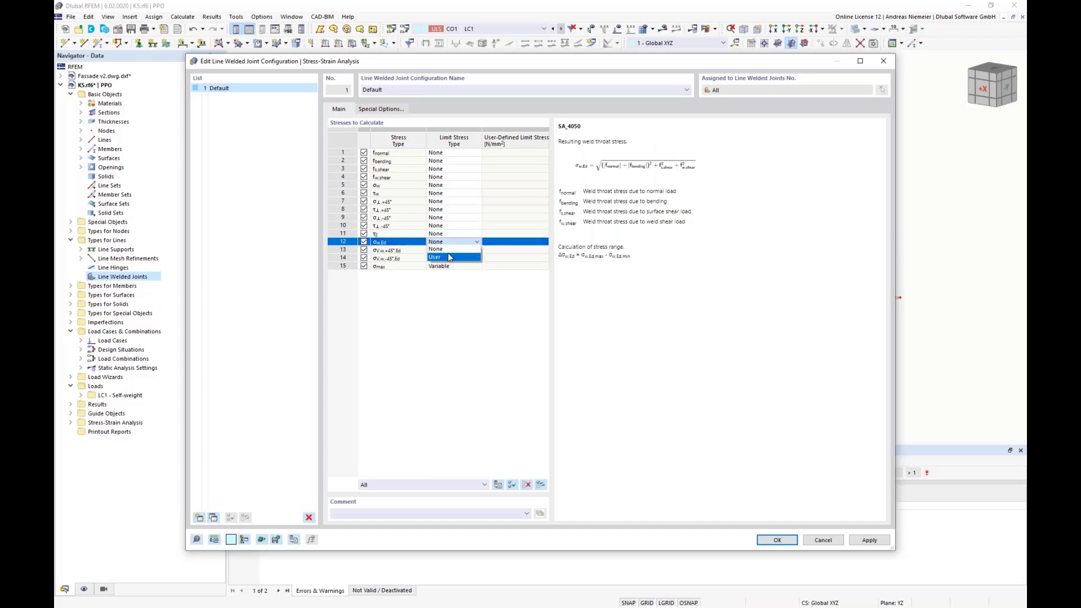
click(448, 257)
click(496, 242)
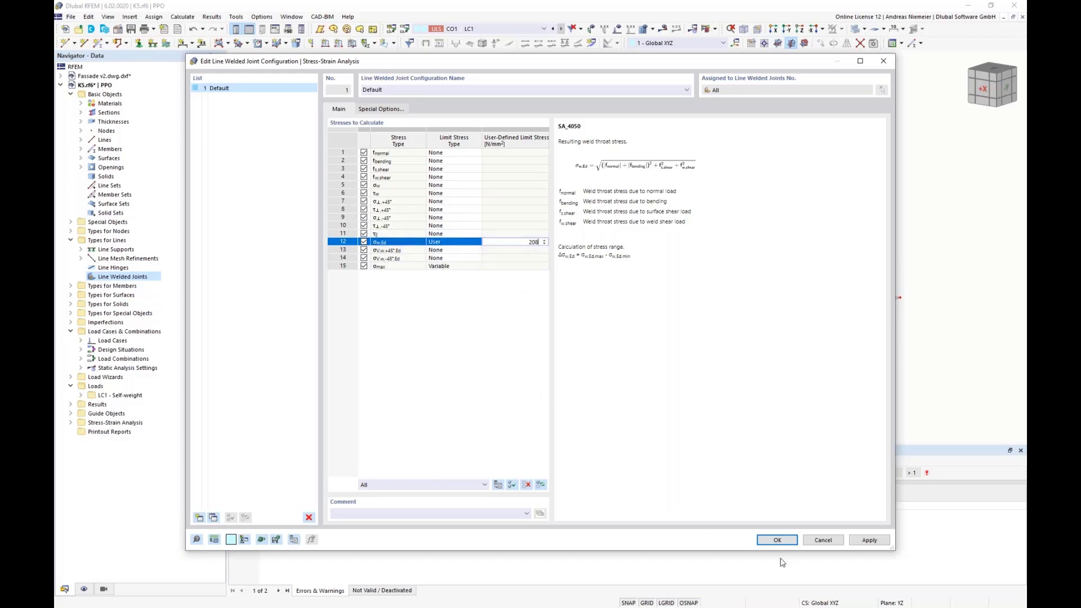
click(778, 540)
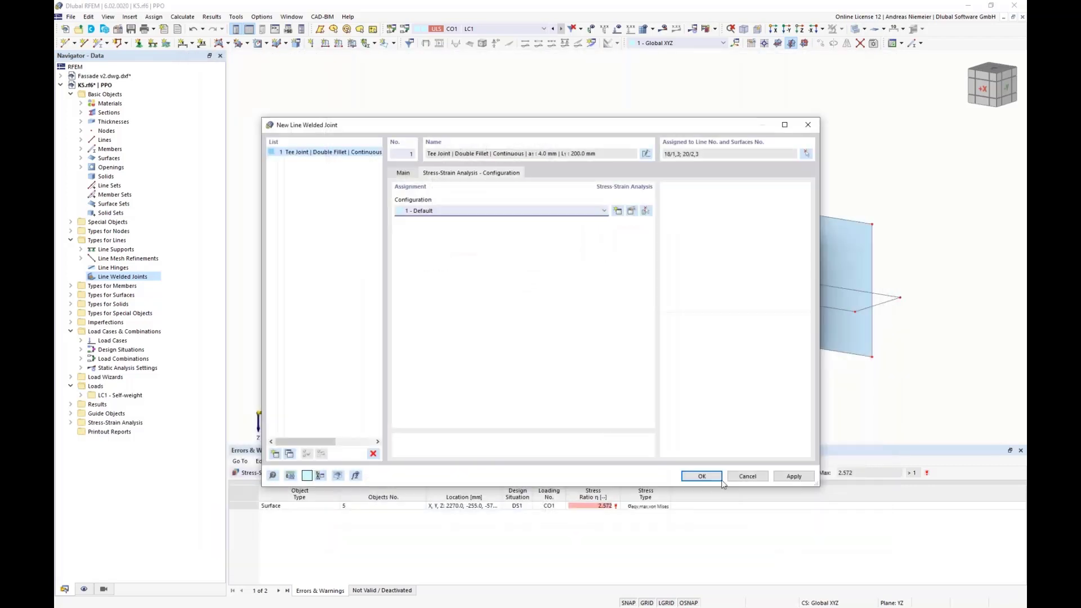
click(716, 478)
click(592, 354)
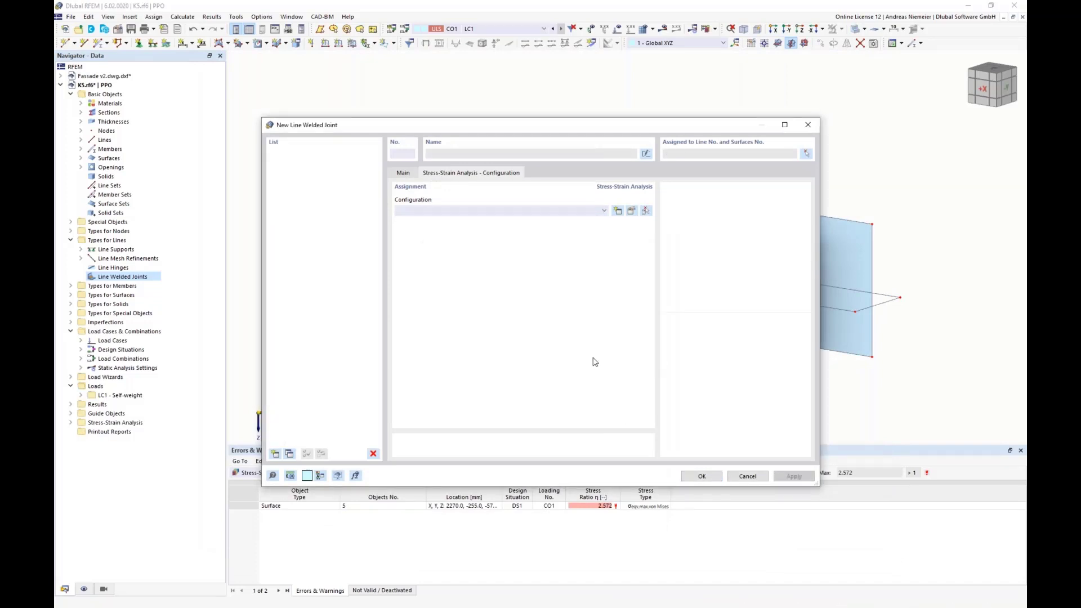
Step: Calculate the Stress-Strain Analysis and hide the surface results so only the line weld results are displayed
click(544, 474)
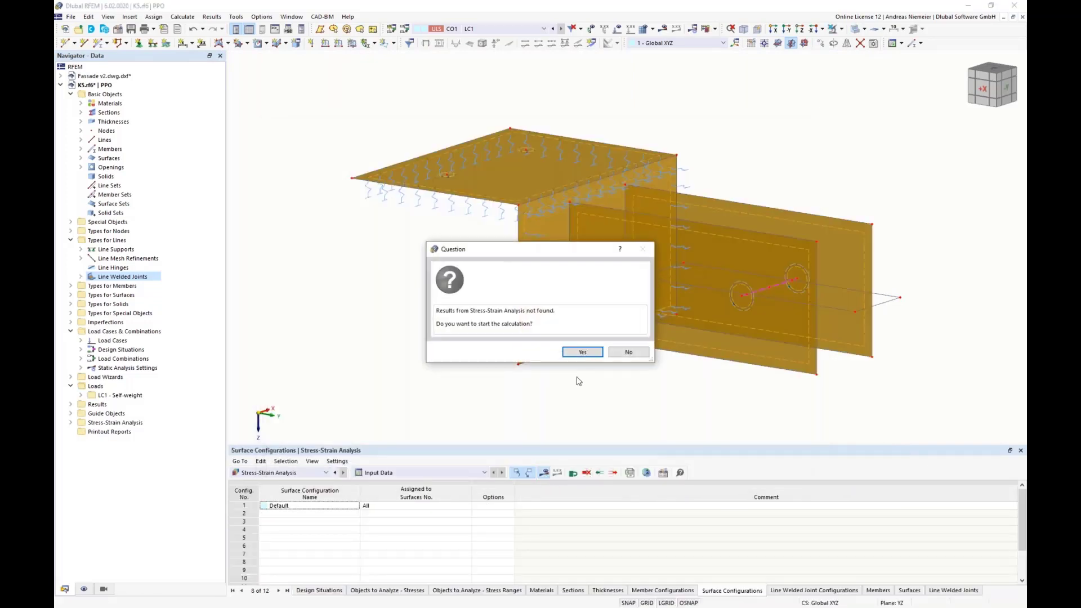
click(586, 355)
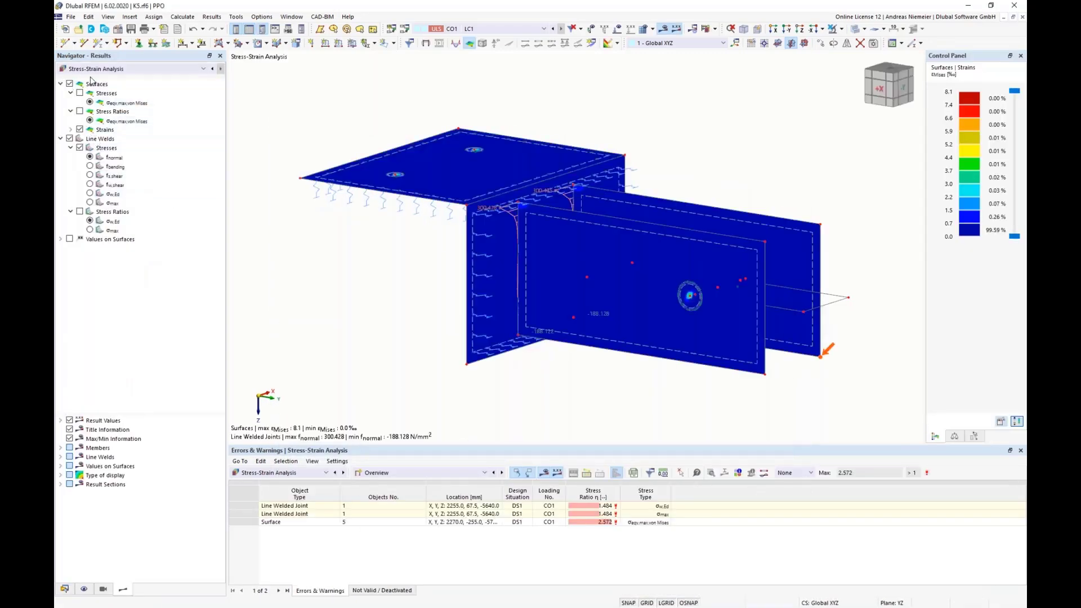
click(69, 84)
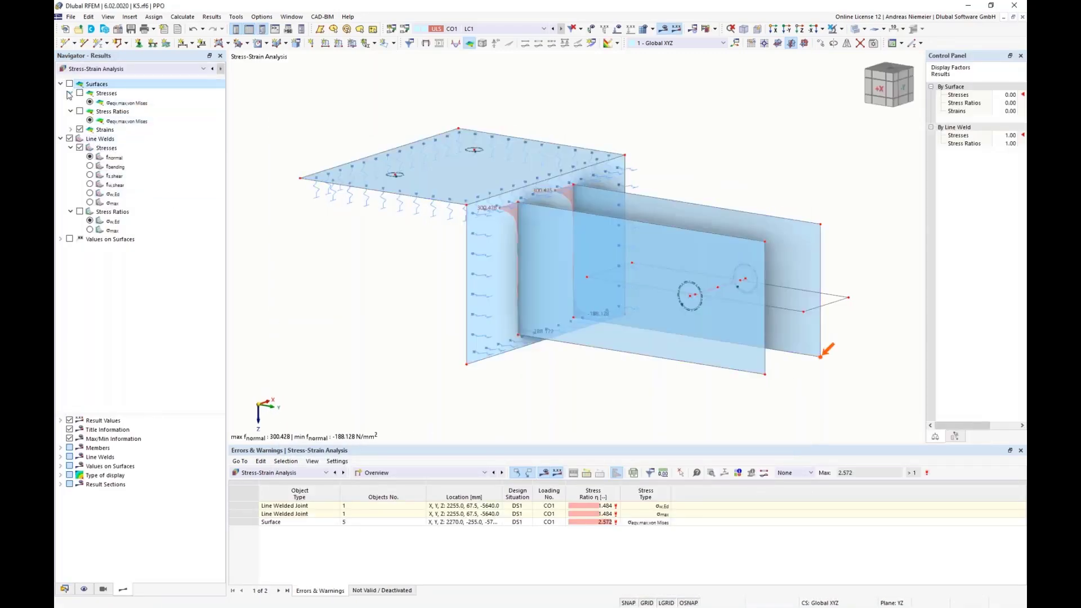
Step: Examine the line weld stress diagrams one by one: f normal, f bending, f s,shear, f w,shear and σw,Ed
click(90, 157)
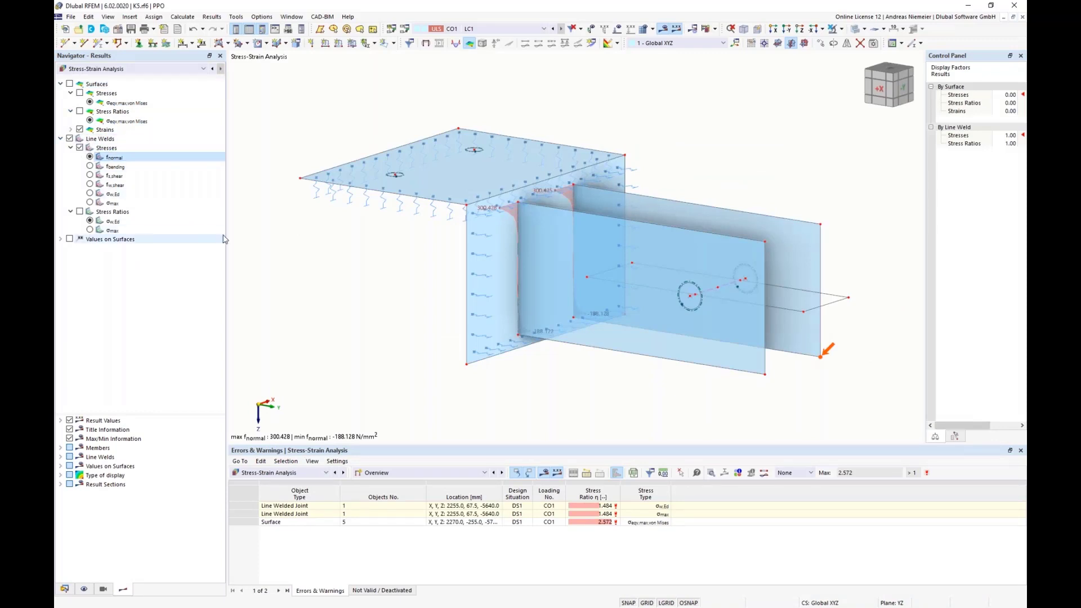
mouse_move(381, 258)
ctrl+middle_down()
mouse_move(338, 258)
mouse_move(371, 258)
ctrl+middle_up()
scroll(372, 257, up, 1)
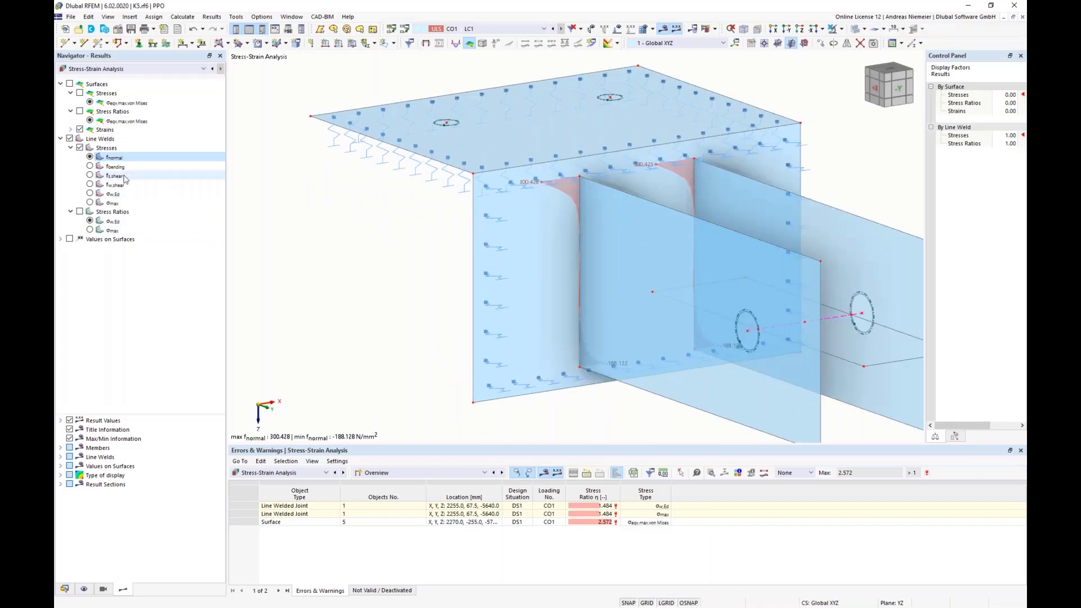
click(90, 167)
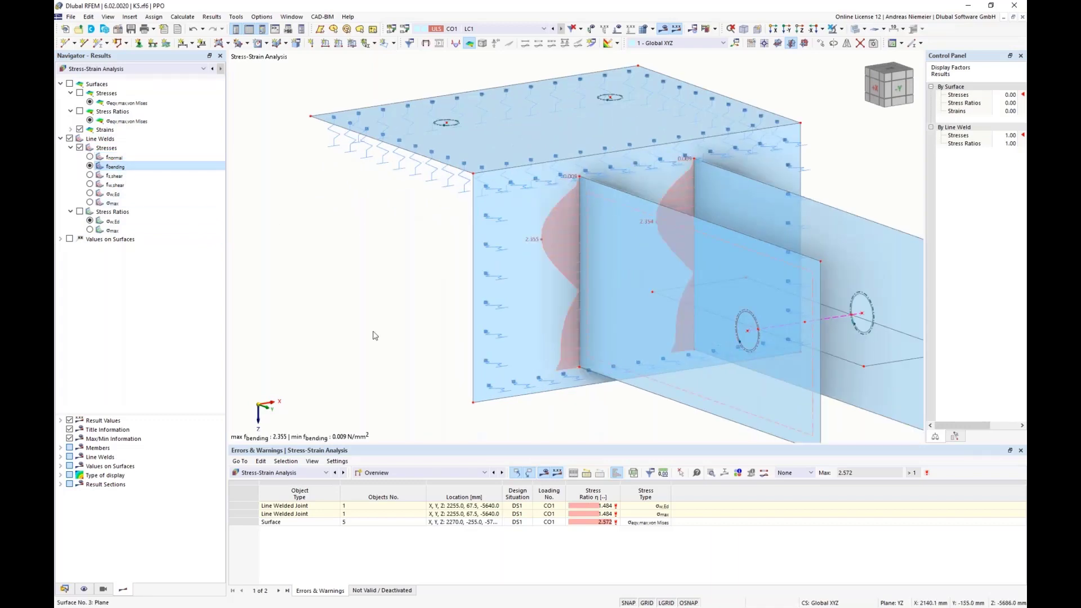
click(90, 175)
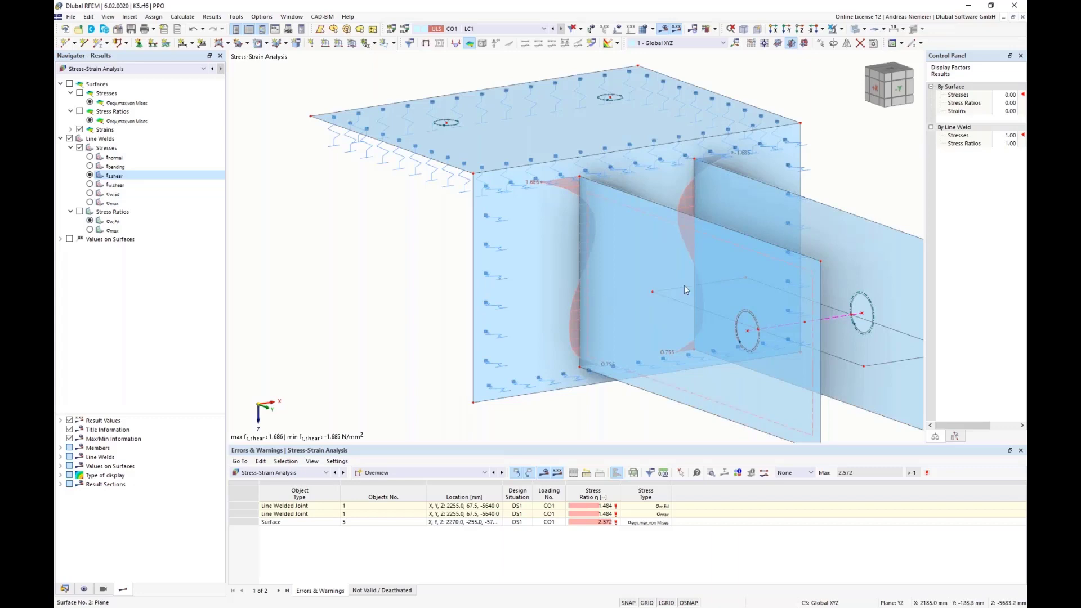
click(91, 185)
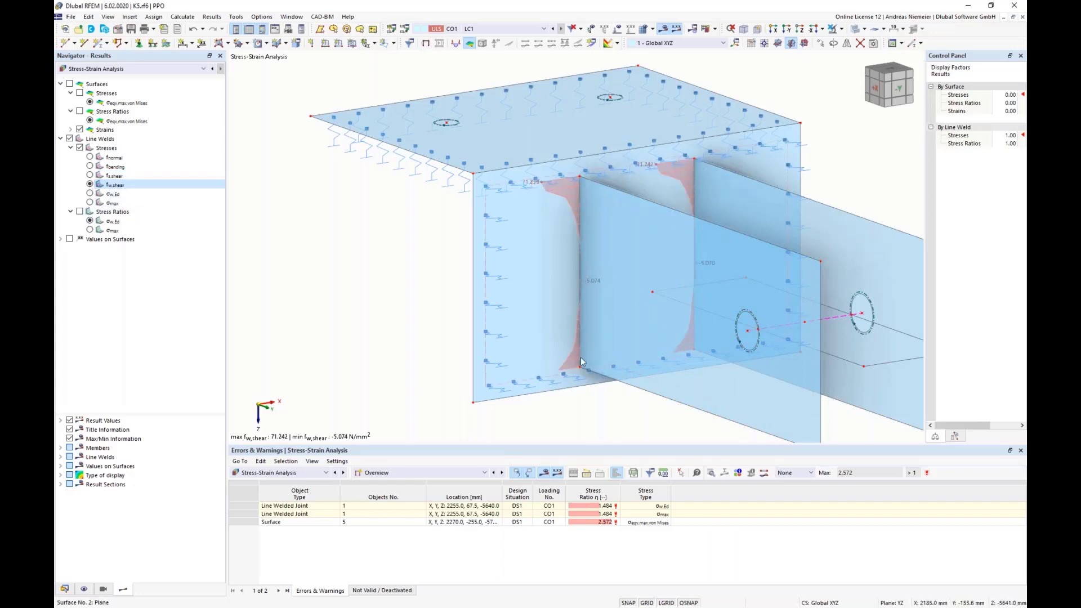
click(90, 194)
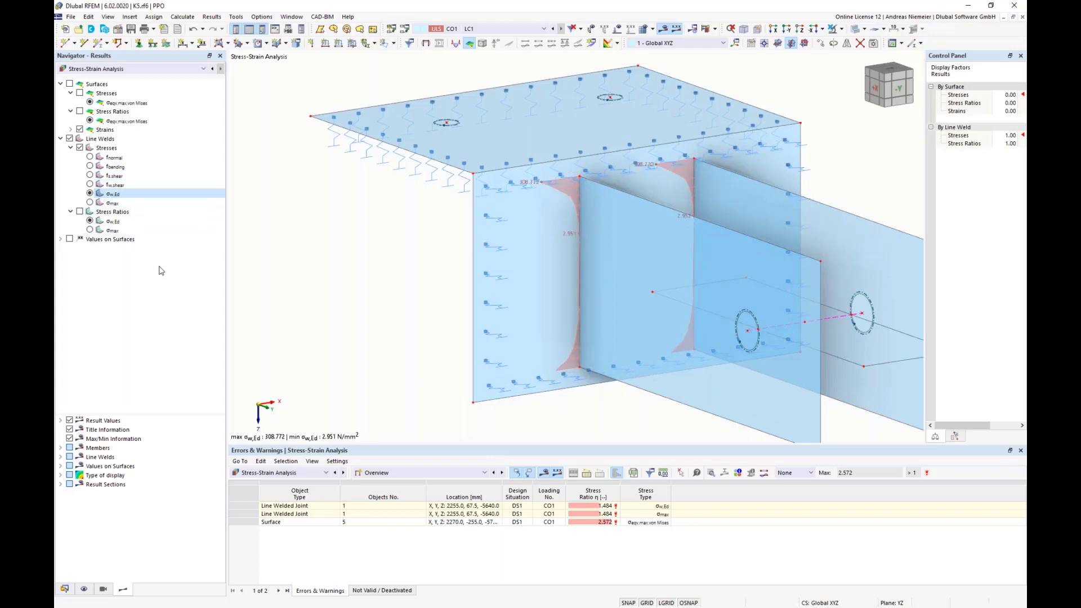
Step: Display the σw,Ed stress ratios of the line welds and inspect the peaks at the upper weld ends
click(80, 211)
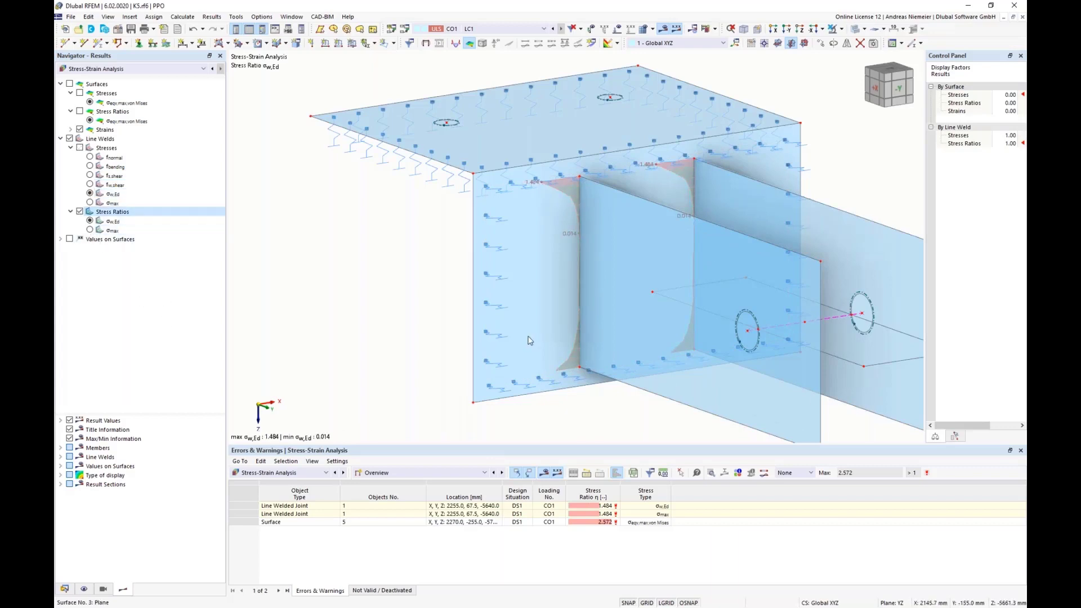
scroll(577, 402, up, 1)
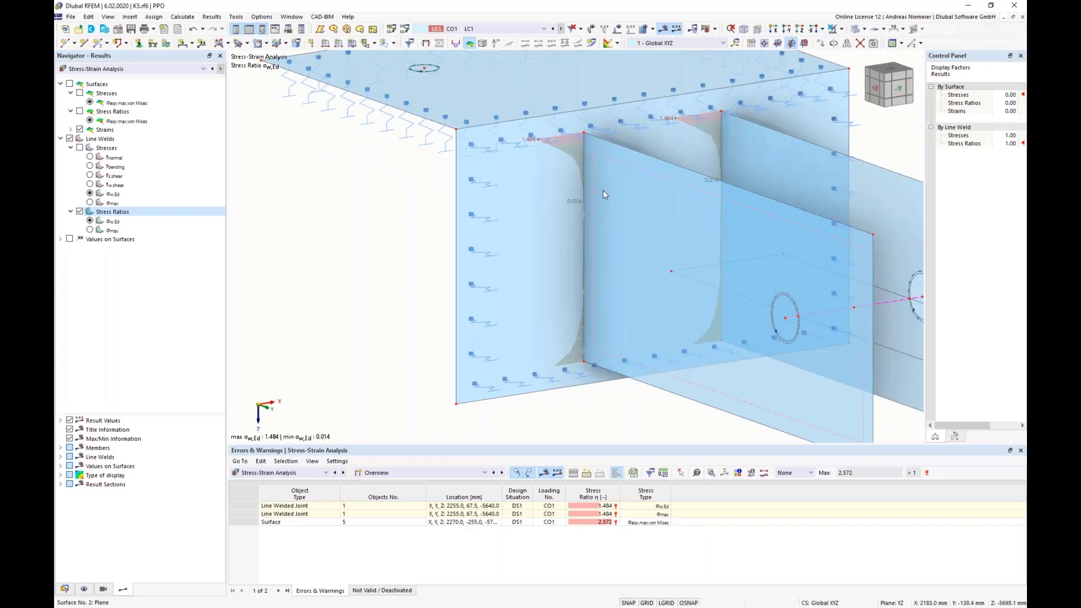
scroll(564, 160, up, 2)
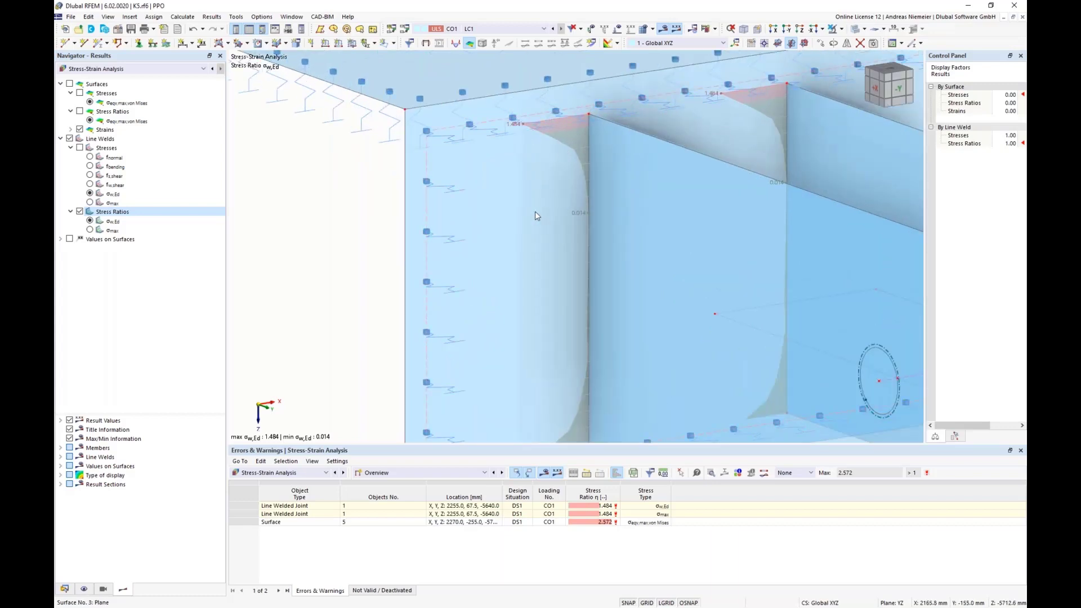
scroll(536, 213, down, 3)
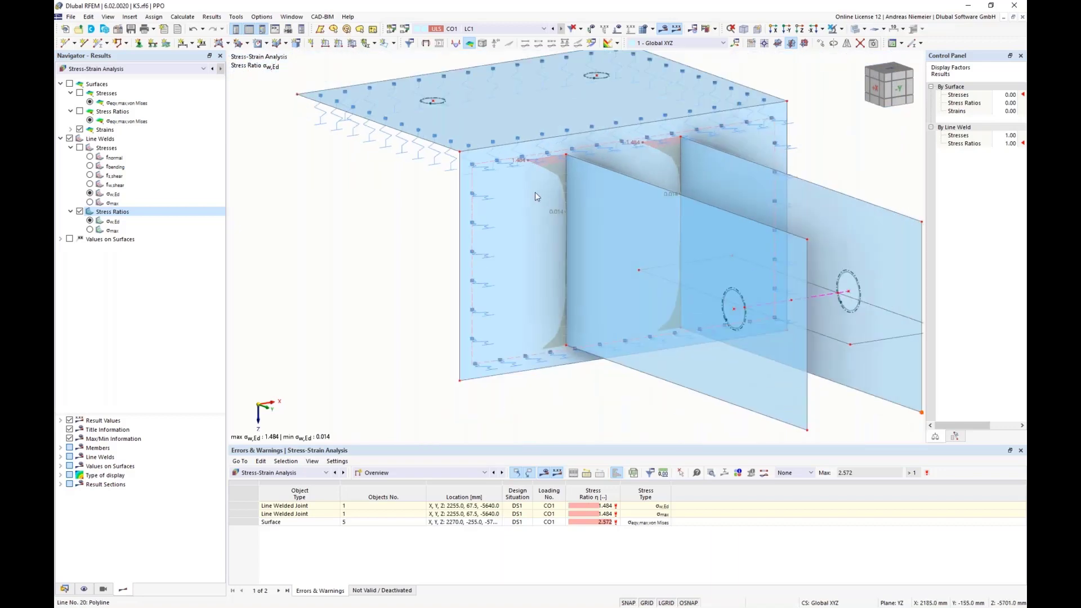
mouse_move(513, 163)
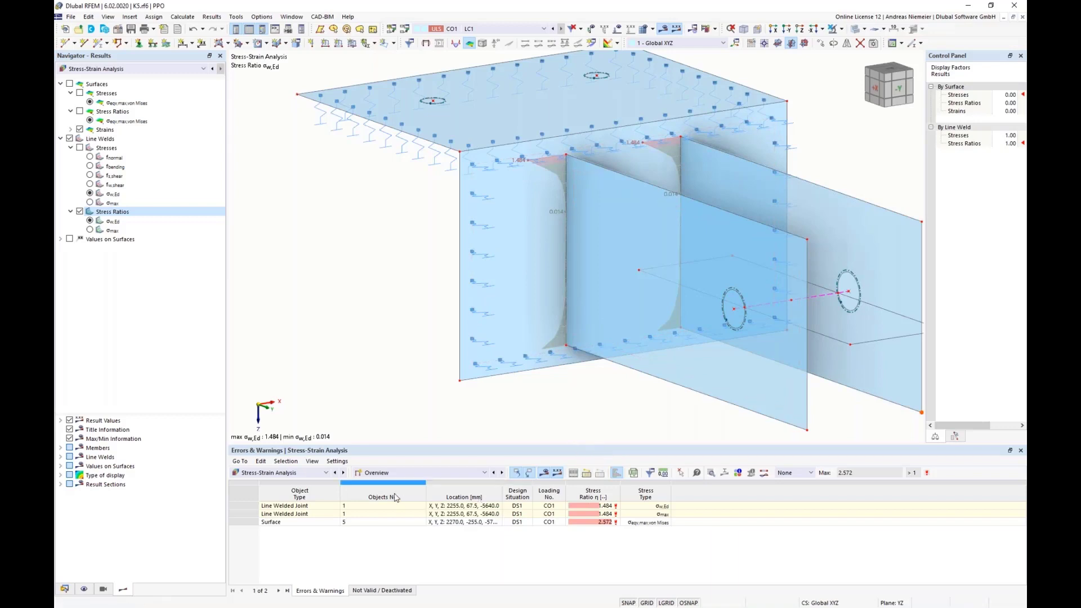
Step: In the Default line welded joint configuration, set joint normal load smoothing to Linear and the bending, surface shear and weld shear load smoothings to Constant
click(417, 473)
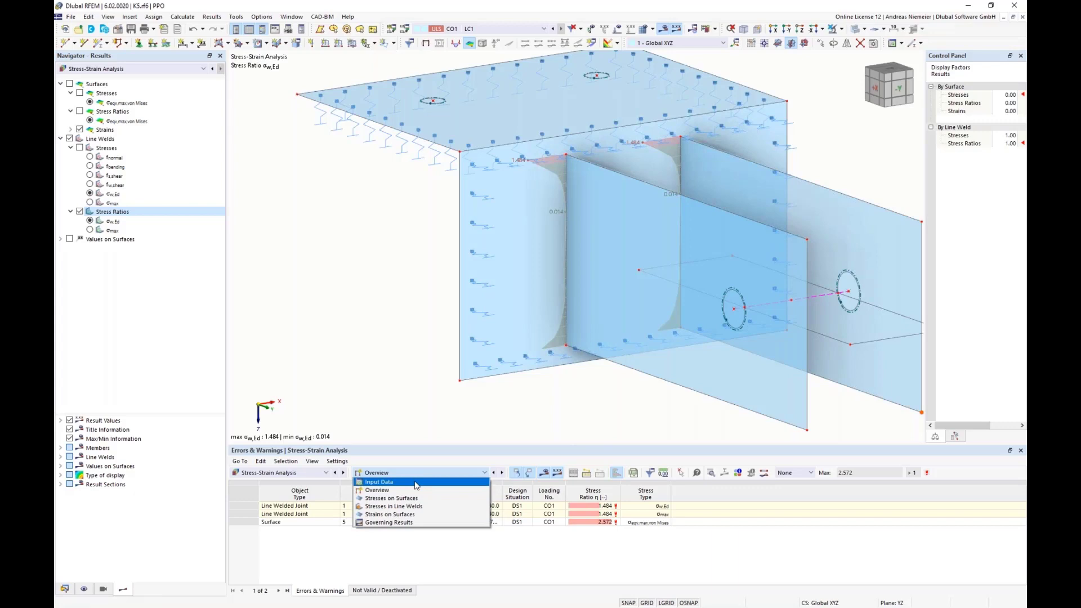
click(417, 483)
click(814, 590)
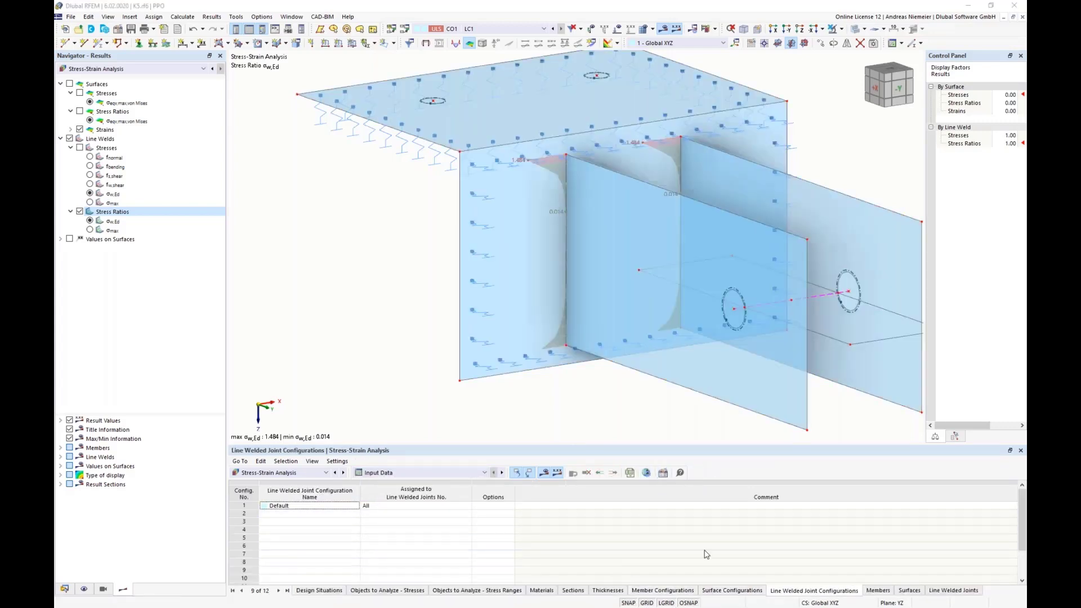
click(663, 473)
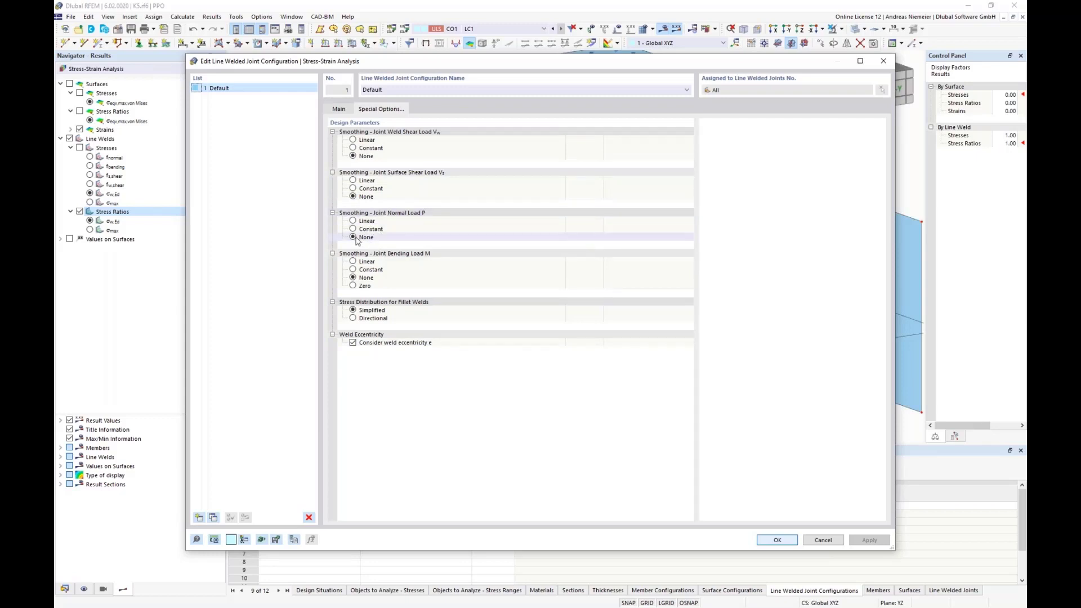
click(354, 221)
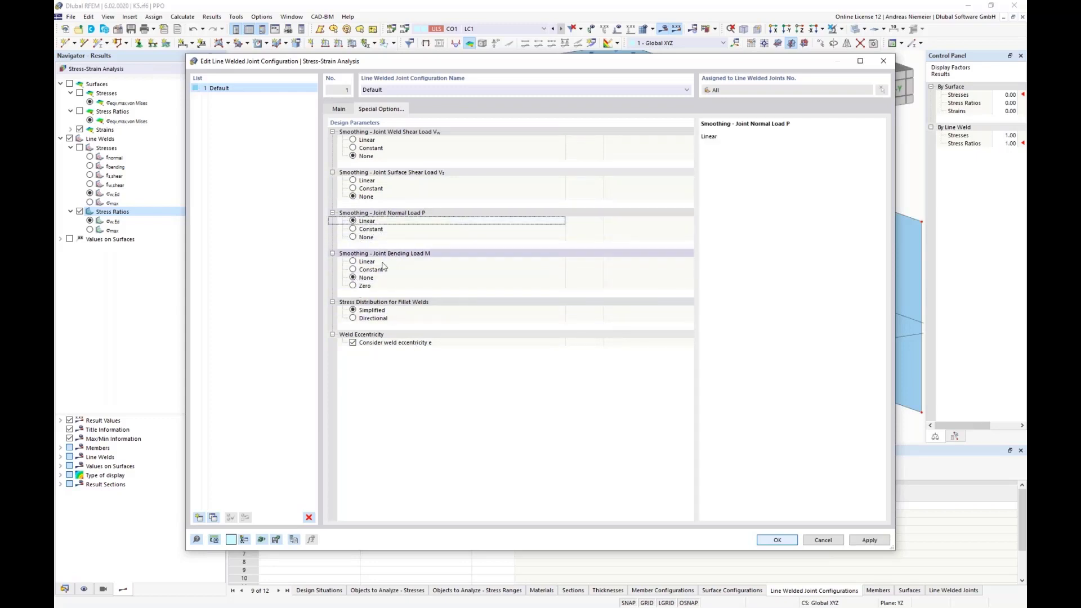
click(353, 270)
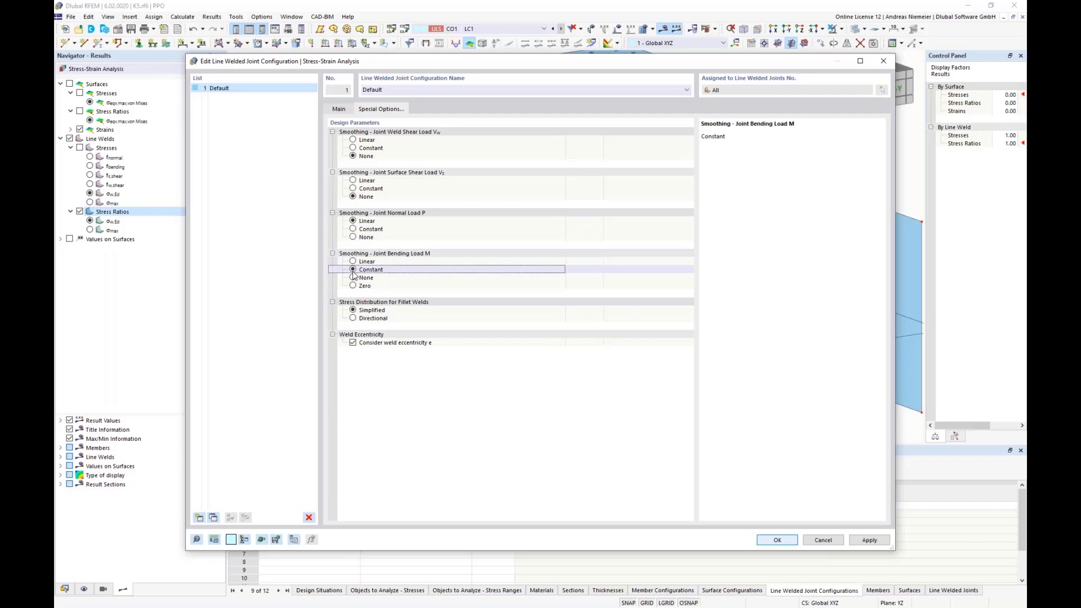
click(353, 189)
click(353, 147)
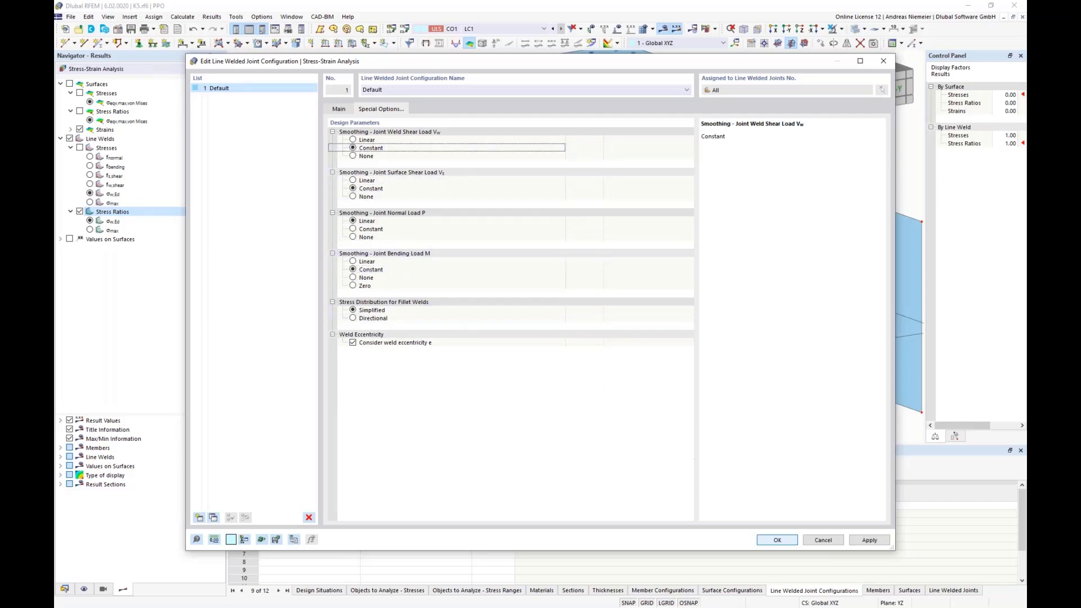
click(783, 541)
click(582, 351)
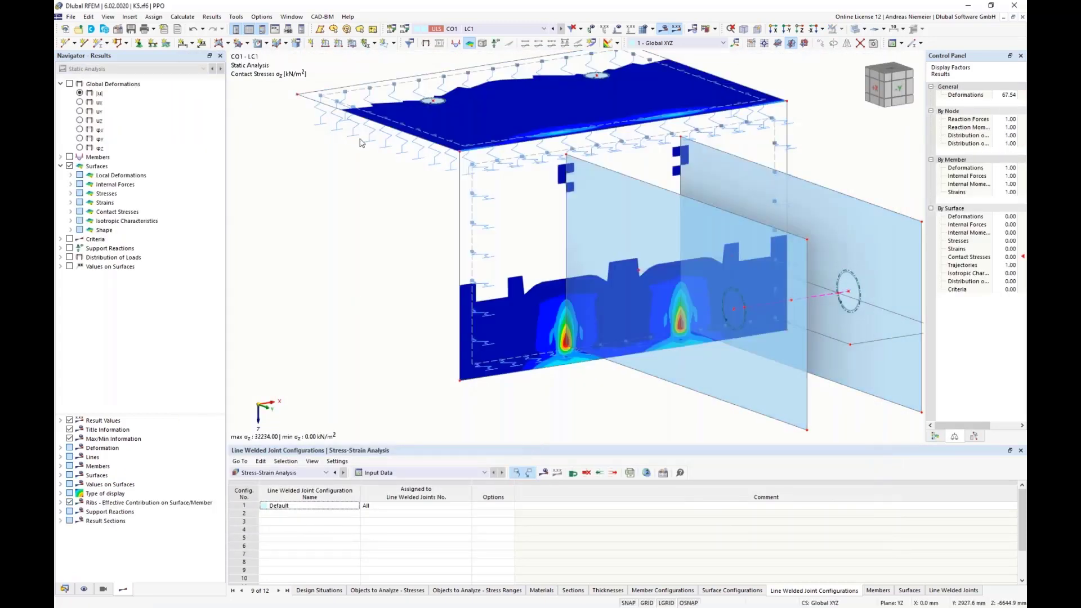
Step: Recalculate the Stress-Strain Analysis and display the f s,shear stress on the line welds
click(544, 471)
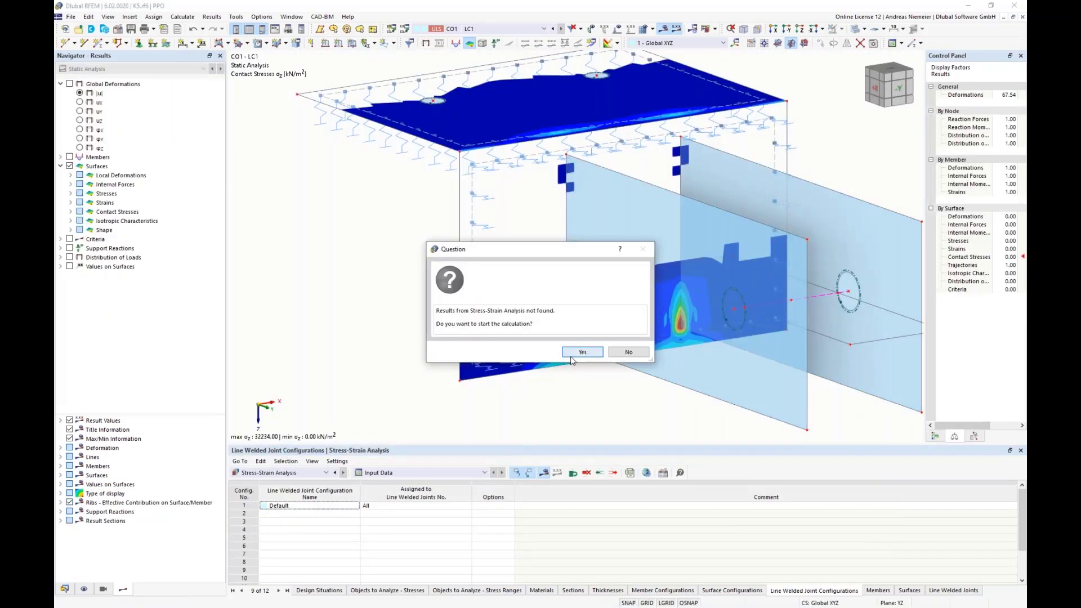
click(572, 353)
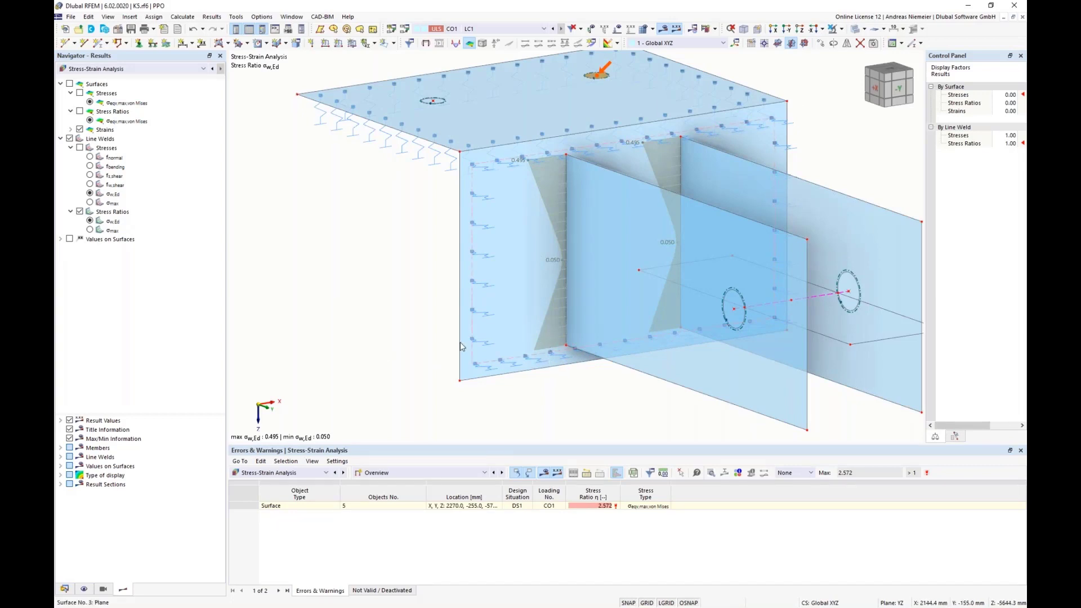
click(90, 175)
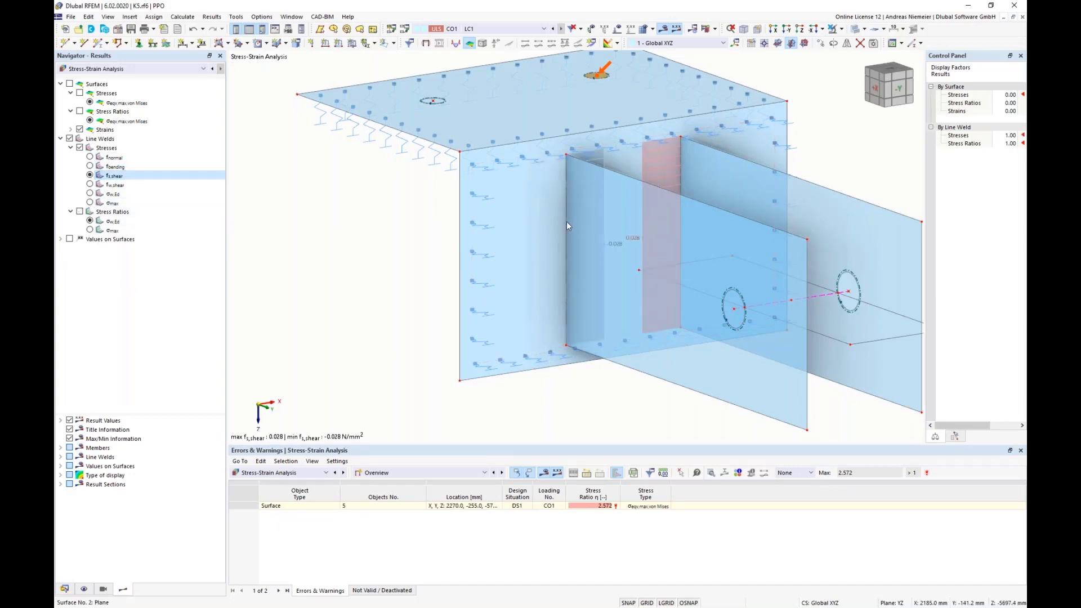
drag(607, 147, 613, 394)
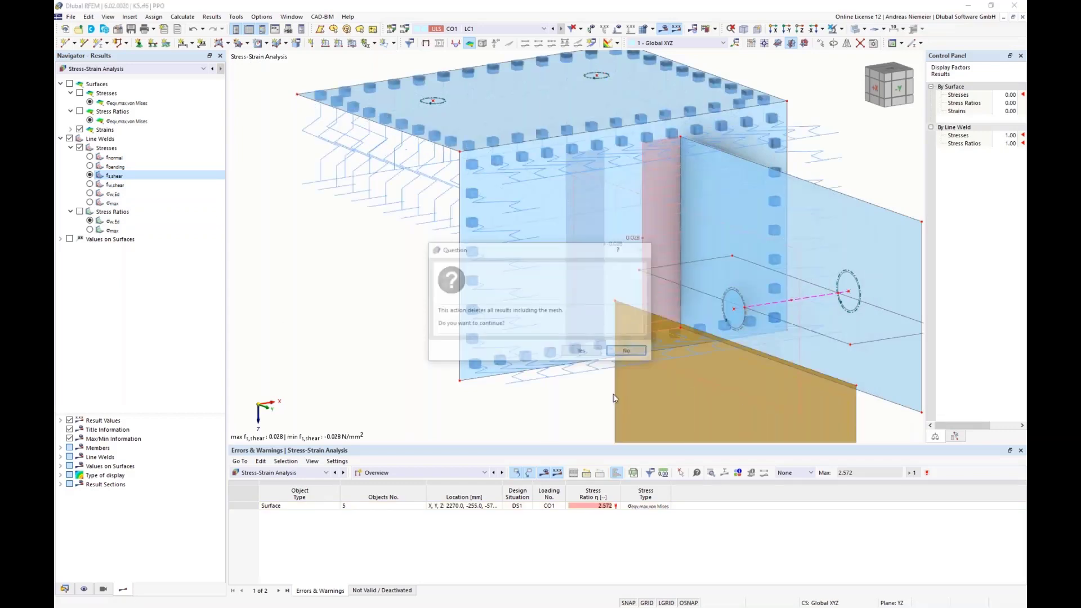
Step: Decline deleting the results and display the smoothed f normal and σw,Ed line weld stresses and the σw,Ed stress ratios
click(635, 356)
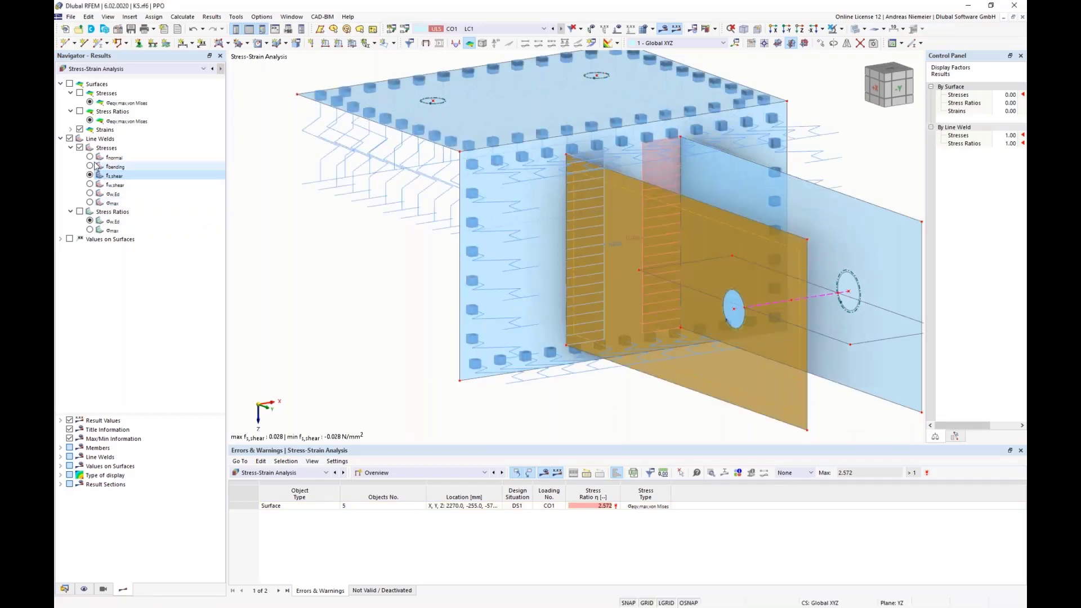
click(89, 158)
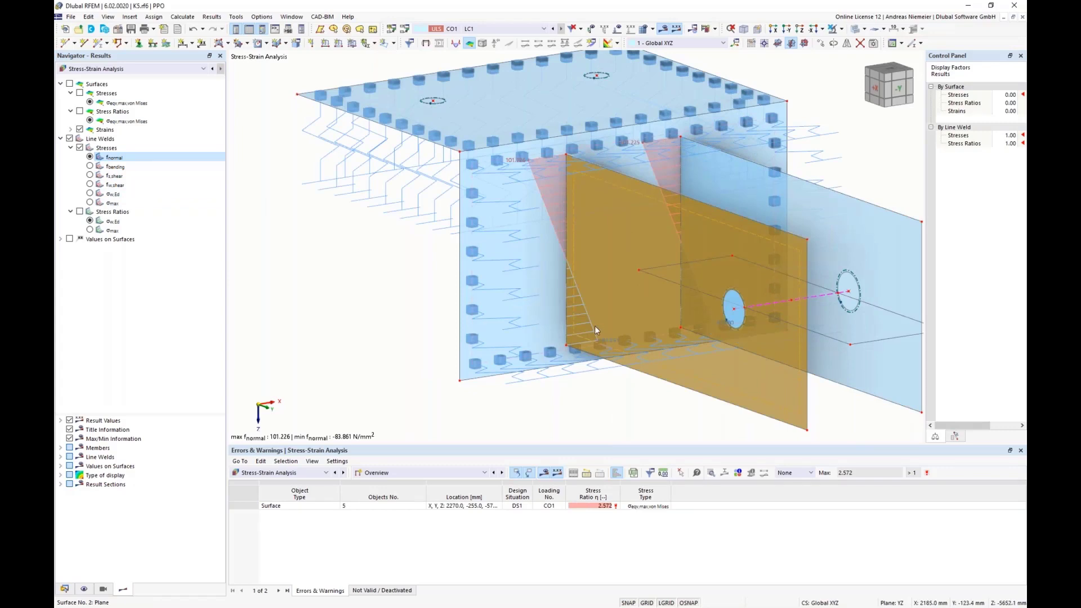
click(91, 194)
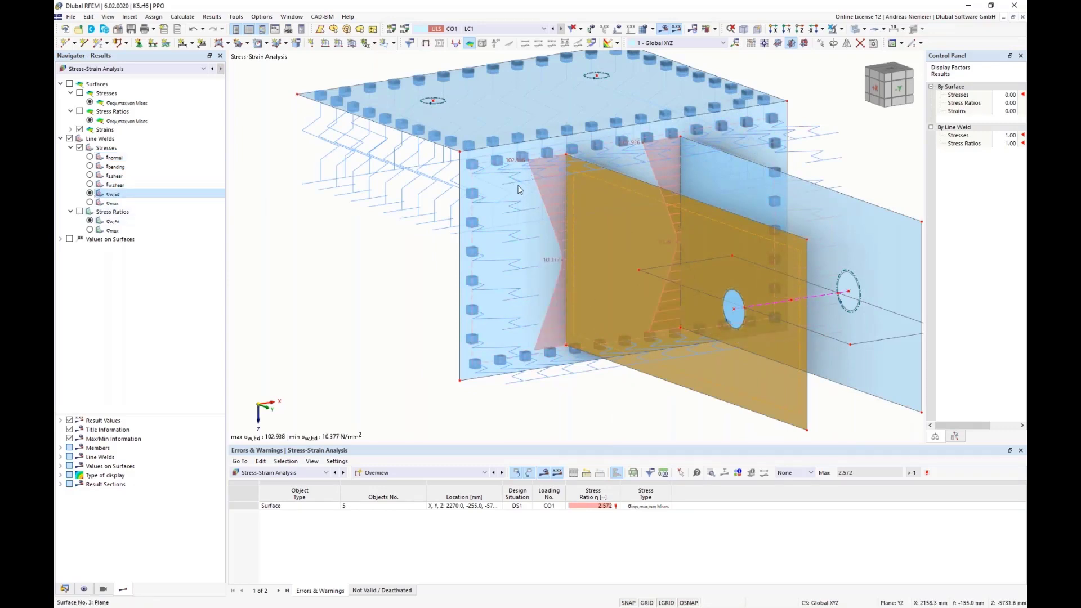
click(79, 211)
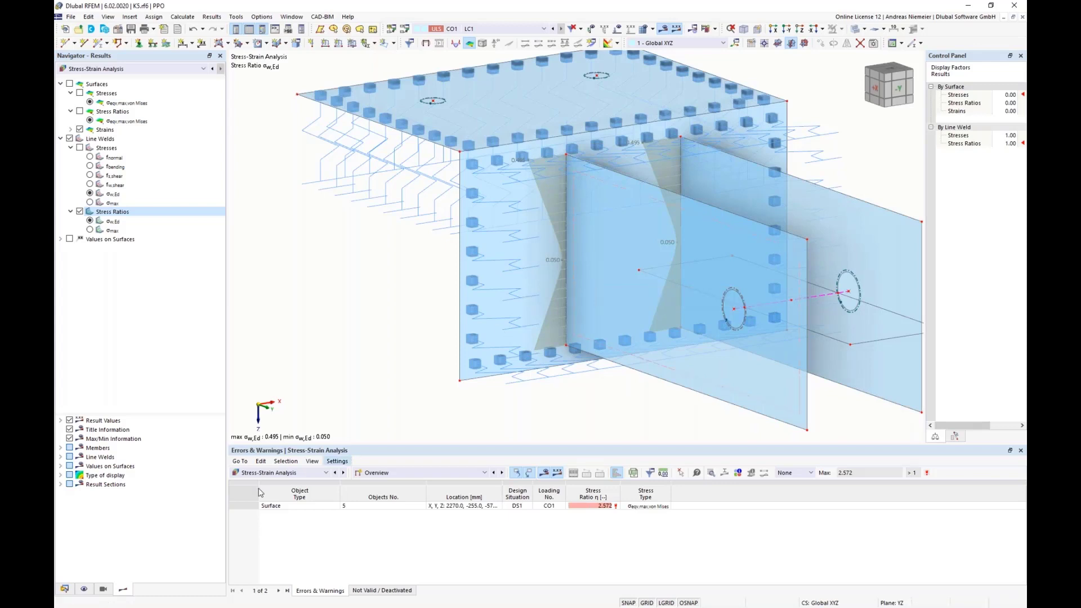
Step: Keep the Stress-Strain Analysis result tables selected and save the K5.rf6 model
click(275, 474)
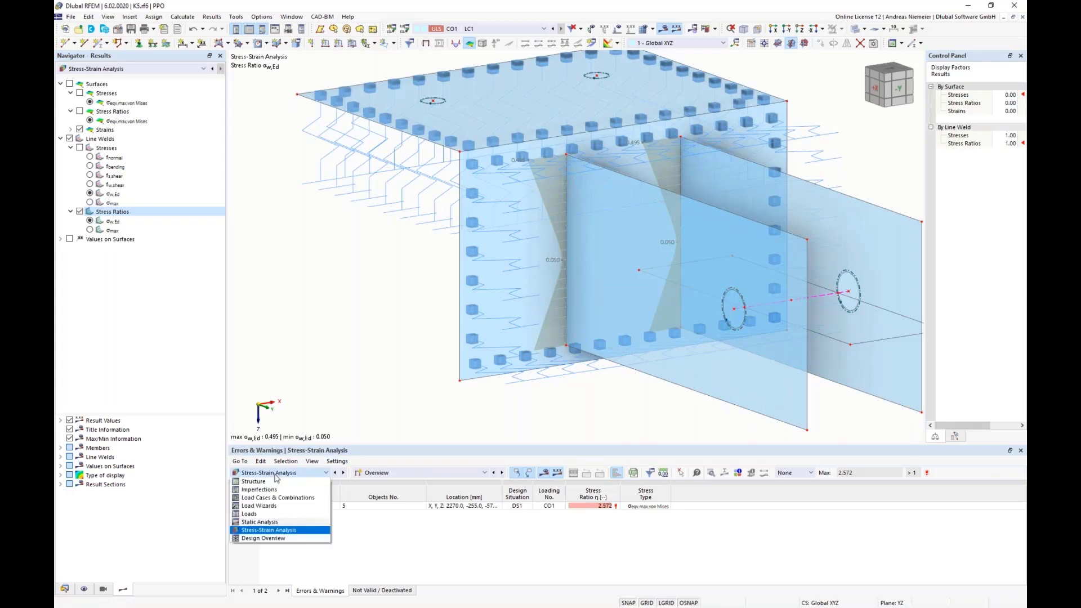
click(285, 531)
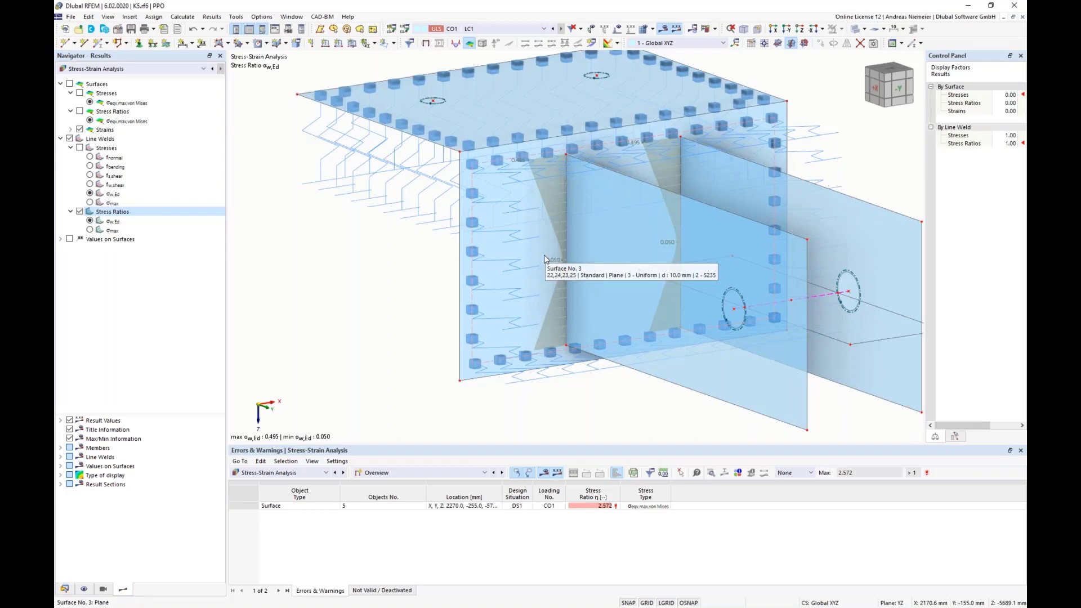
click(132, 31)
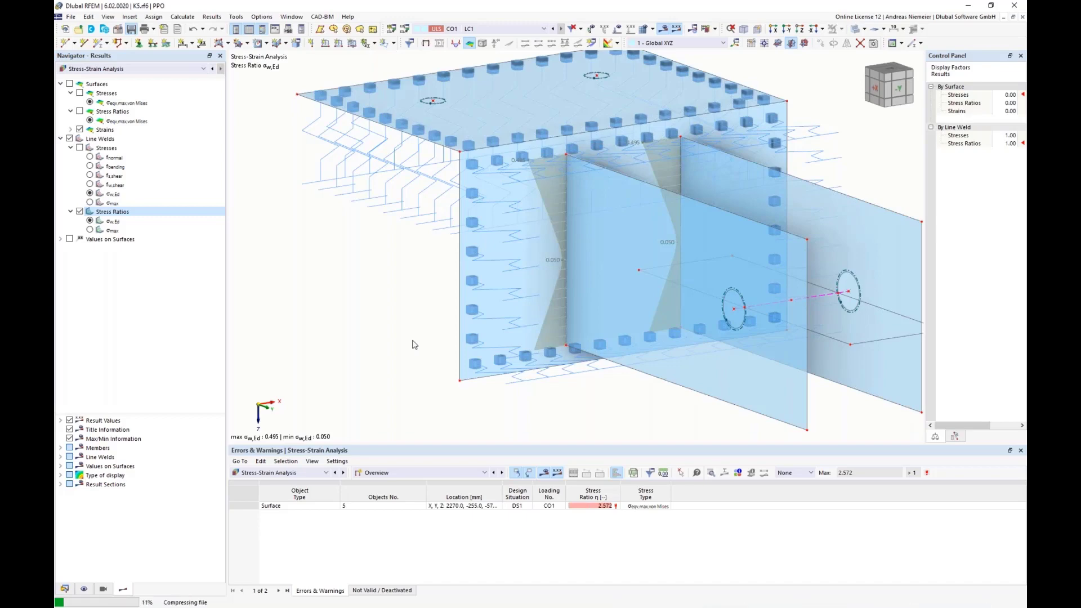
click(71, 16)
click(82, 39)
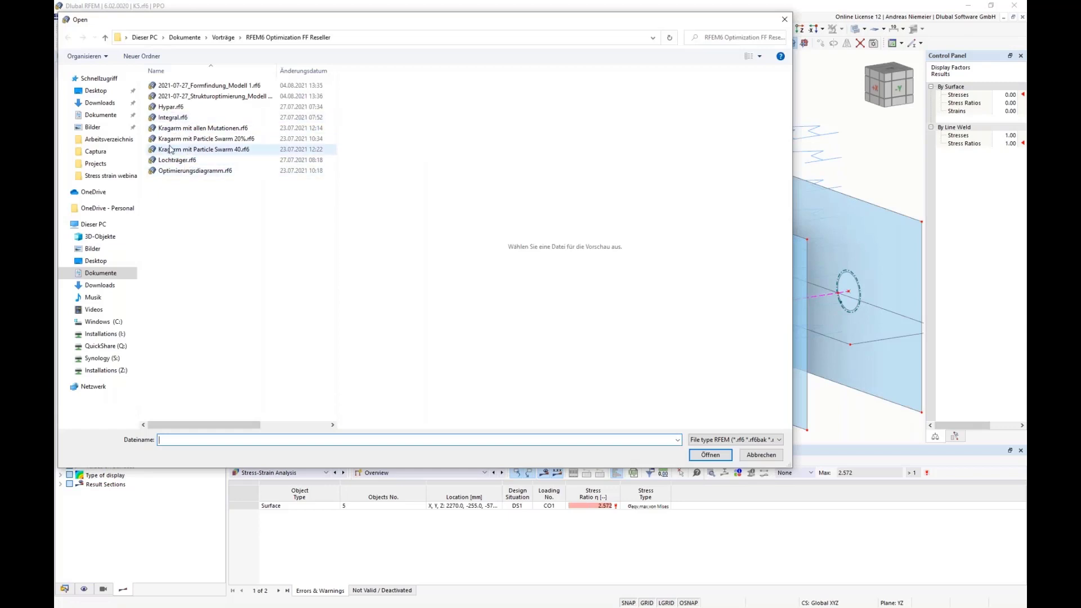
click(96, 91)
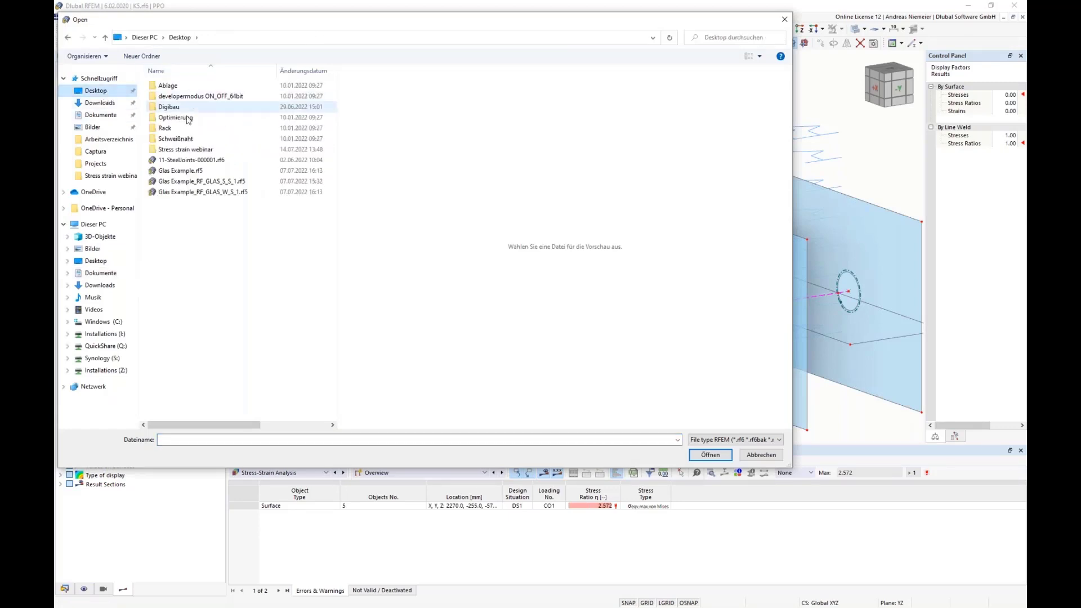
double_click(186, 150)
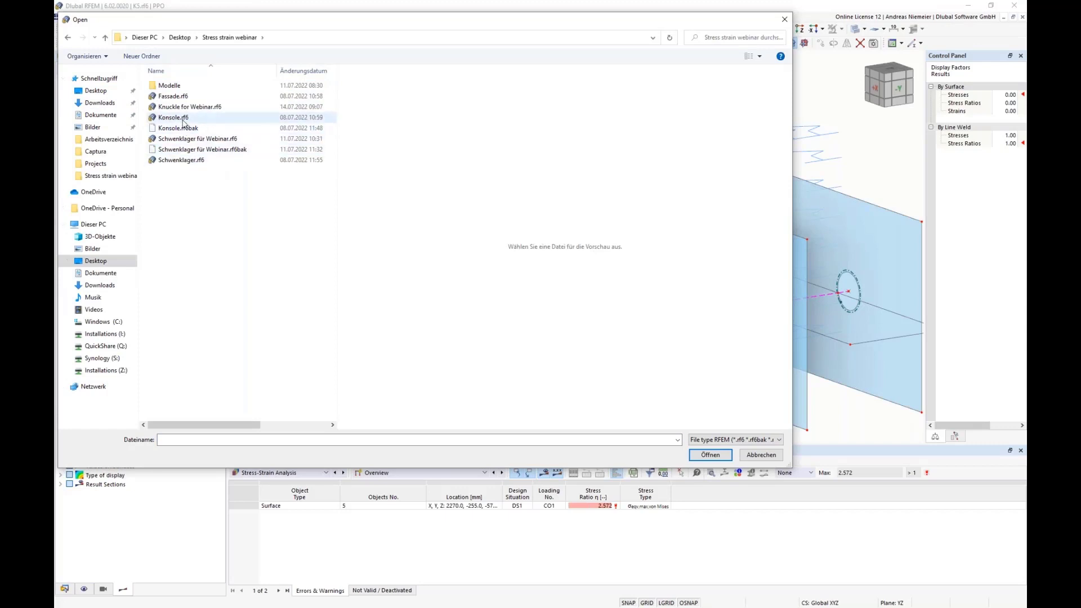
click(186, 107)
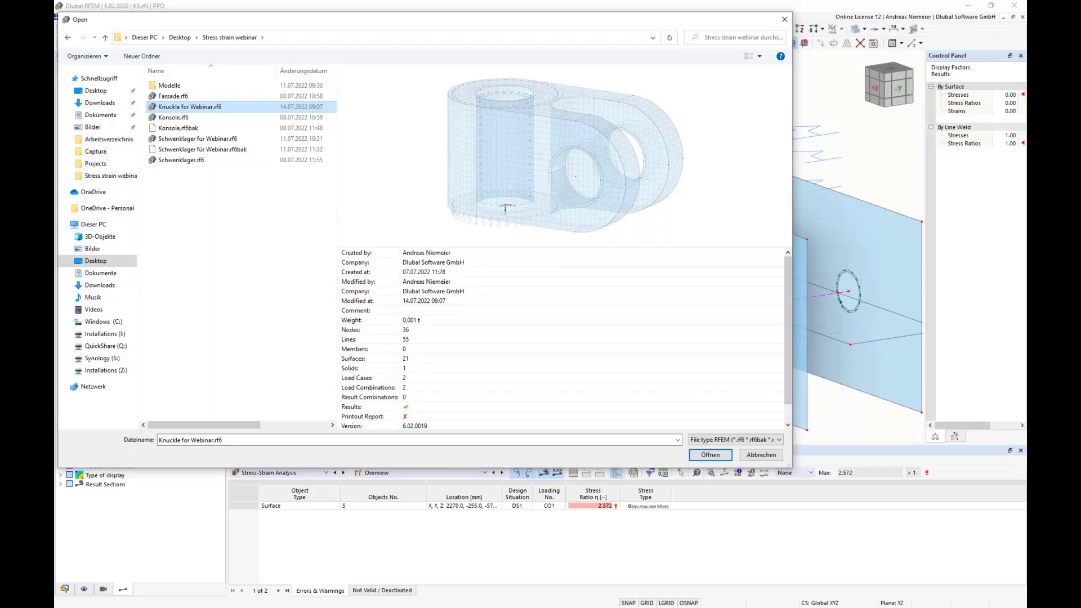
key(Escape)
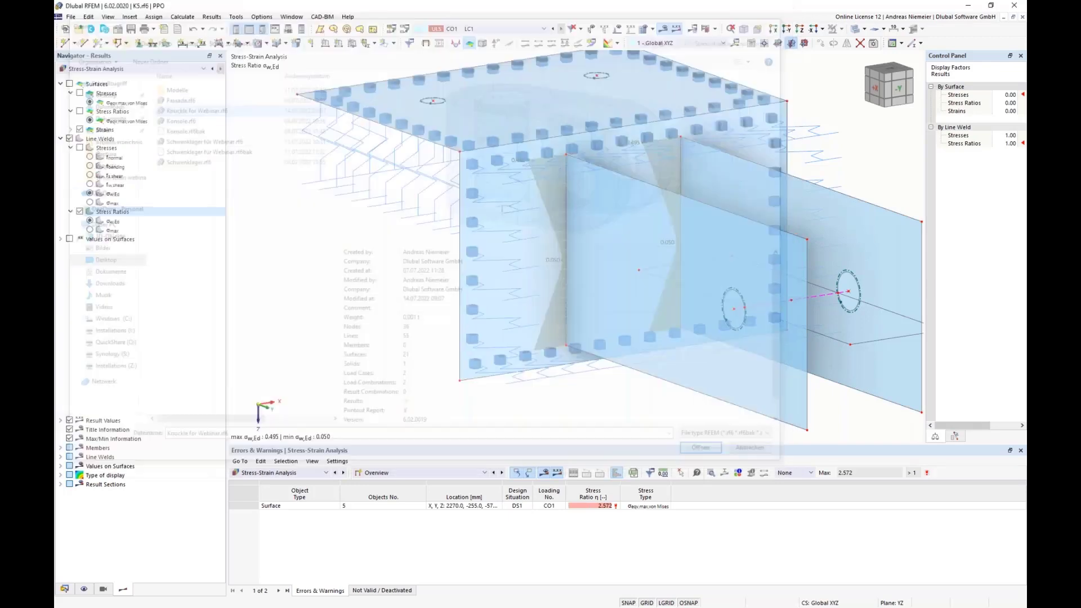
Step: Open the model Knuckle for Webinar.rf6 from the Stress strain webinar folder on the Desktop
click(79, 28)
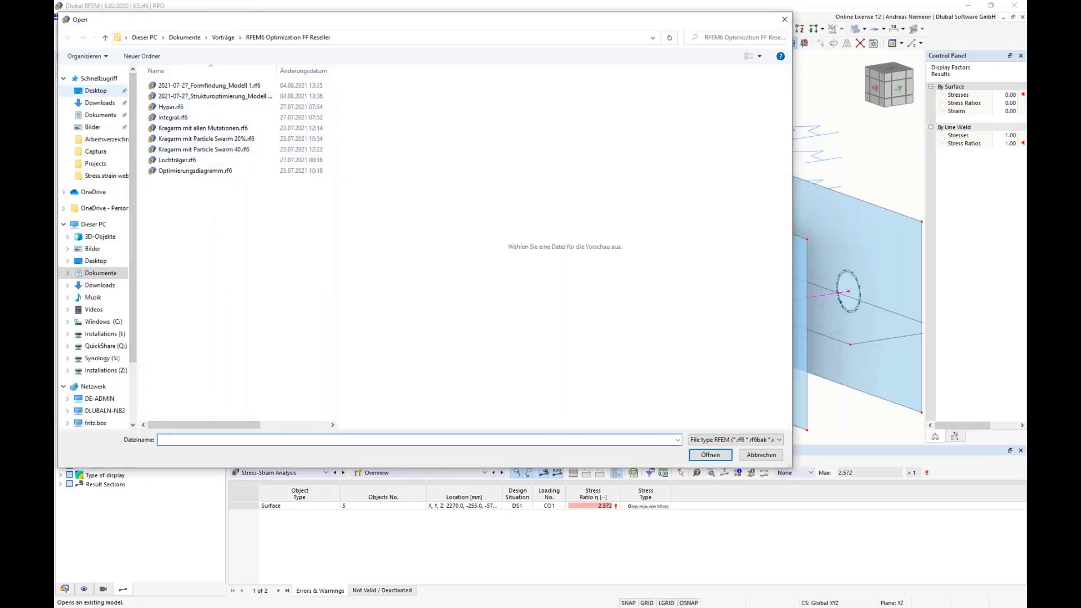
click(96, 91)
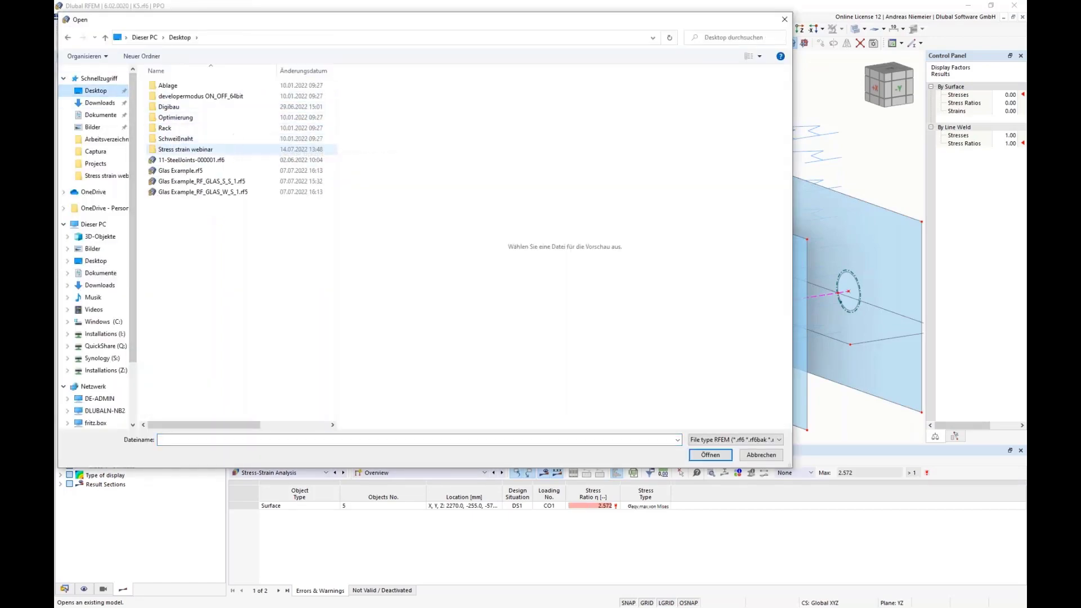
double_click(185, 149)
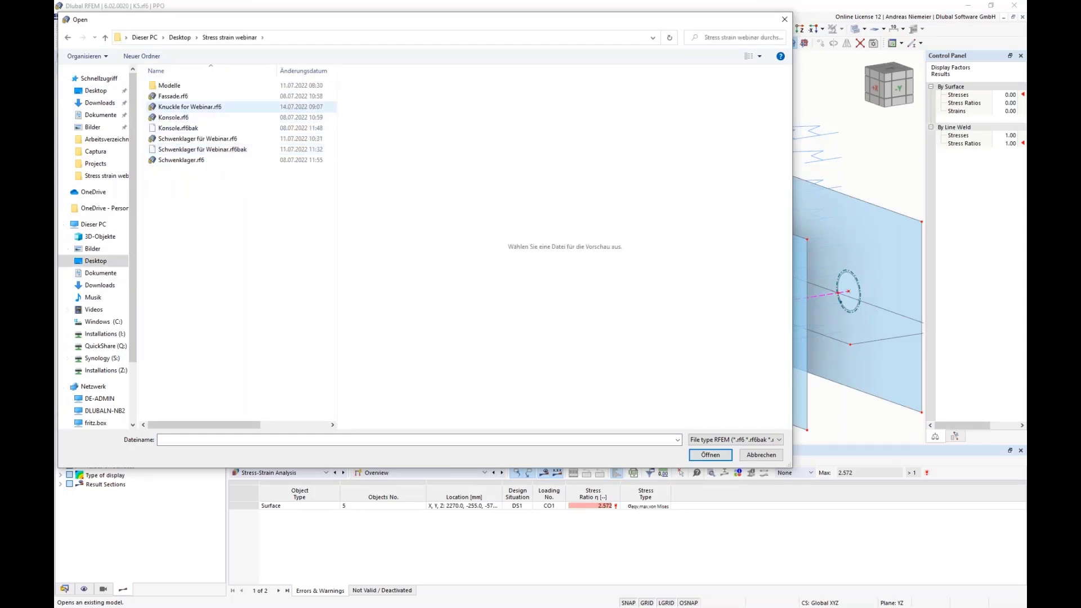
click(190, 107)
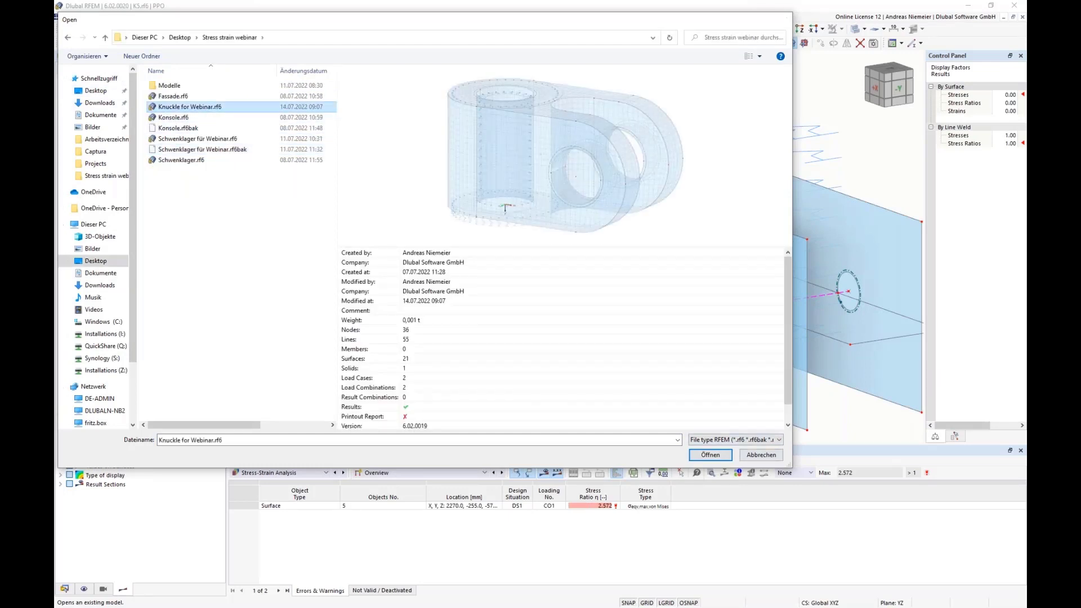
click(709, 454)
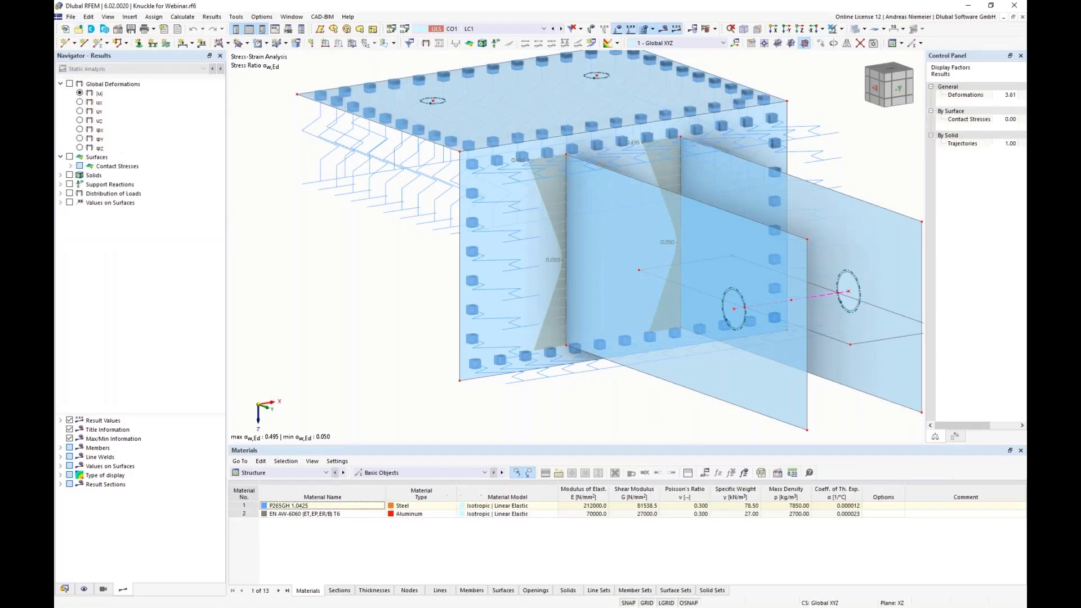
Step: Hide the loads, clear the selection and show the knuckle model as a rendered solid
click(644, 30)
click(618, 30)
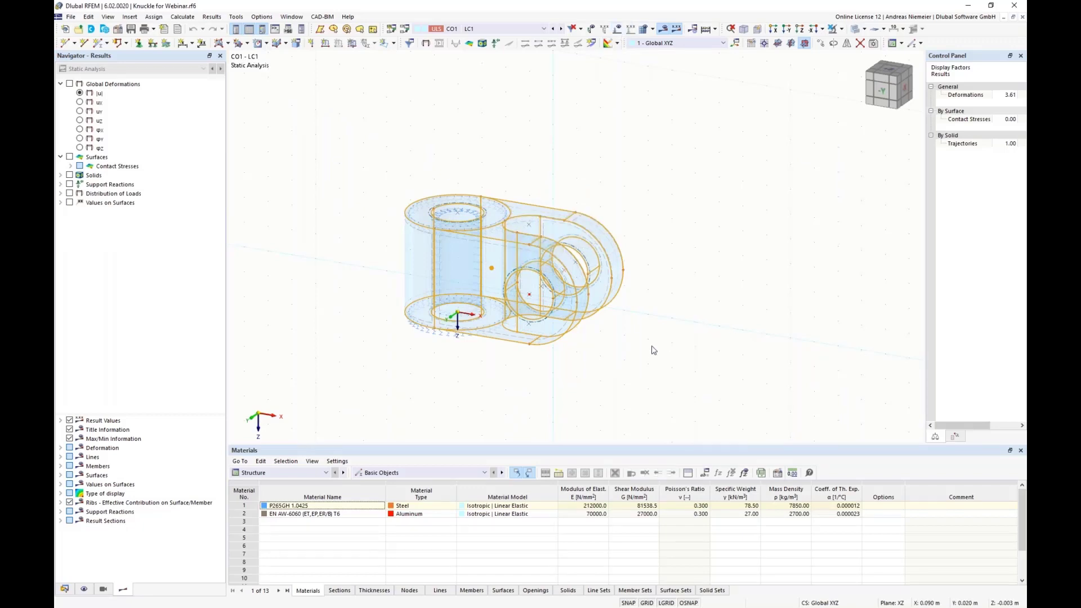
click(759, 121)
click(855, 28)
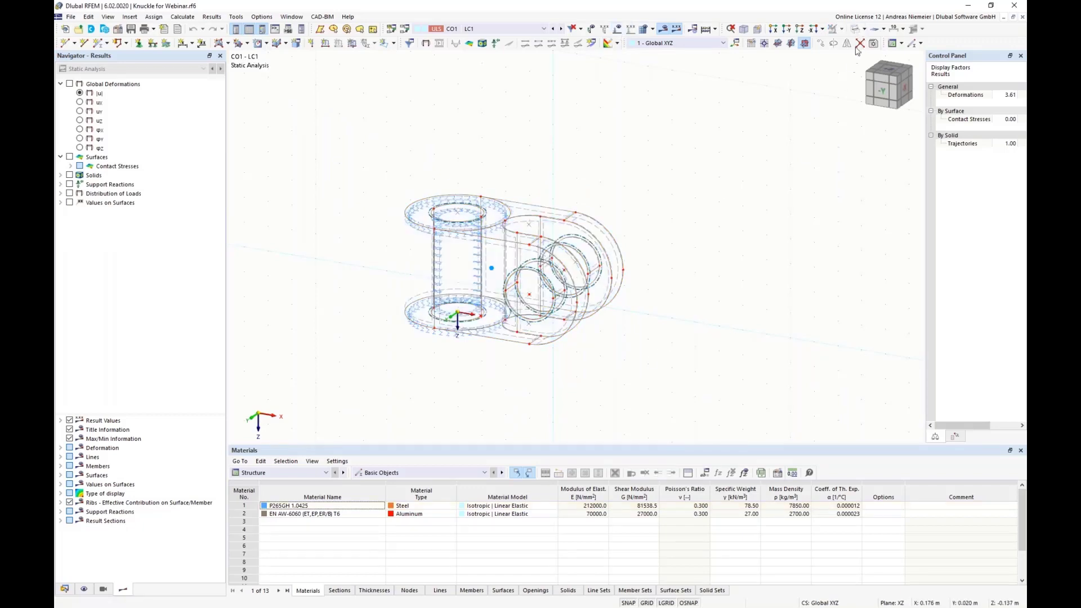
click(855, 29)
Step: Examine the knuckle's vertical bore, fork lugs and surface supports from several sides
mouse_move(718, 272)
ctrl+middle_down()
mouse_move(587, 254)
mouse_move(466, 215)
mouse_move(707, 274)
ctrl+middle_up()
scroll(653, 282, up, 1)
scroll(459, 248, up, 1)
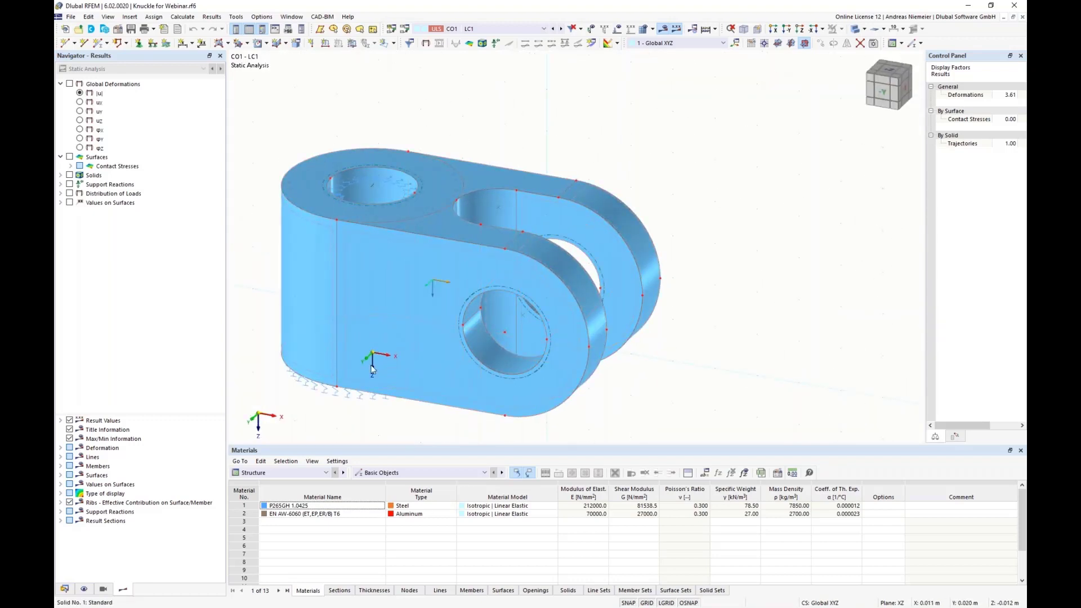
ctrl+middle_drag(284, 409, 453, 333)
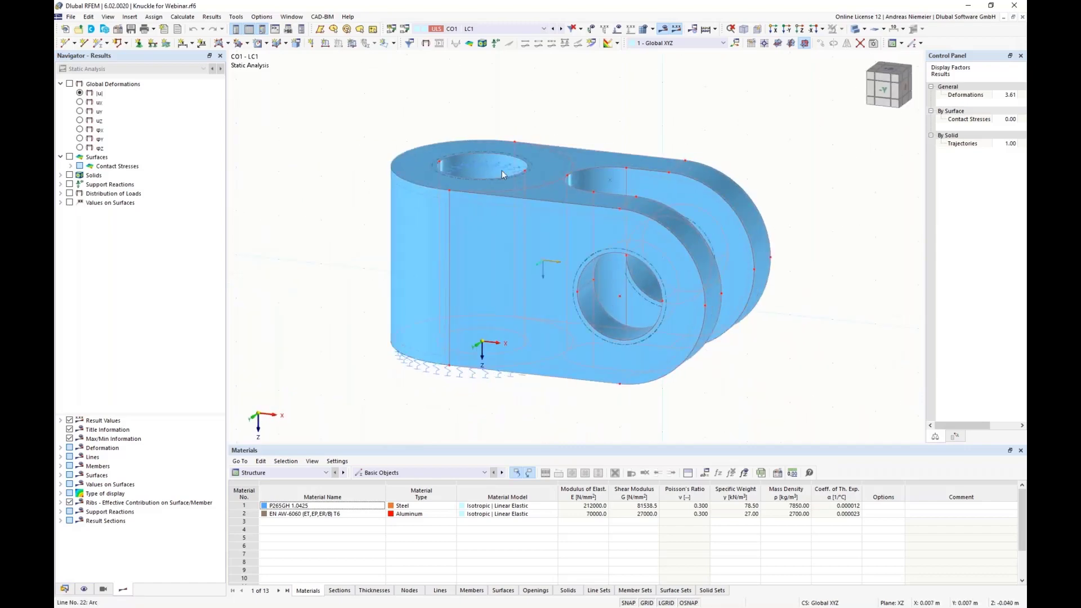
ctrl+middle_drag(496, 130, 525, 231)
ctrl+middle_drag(422, 387, 432, 181)
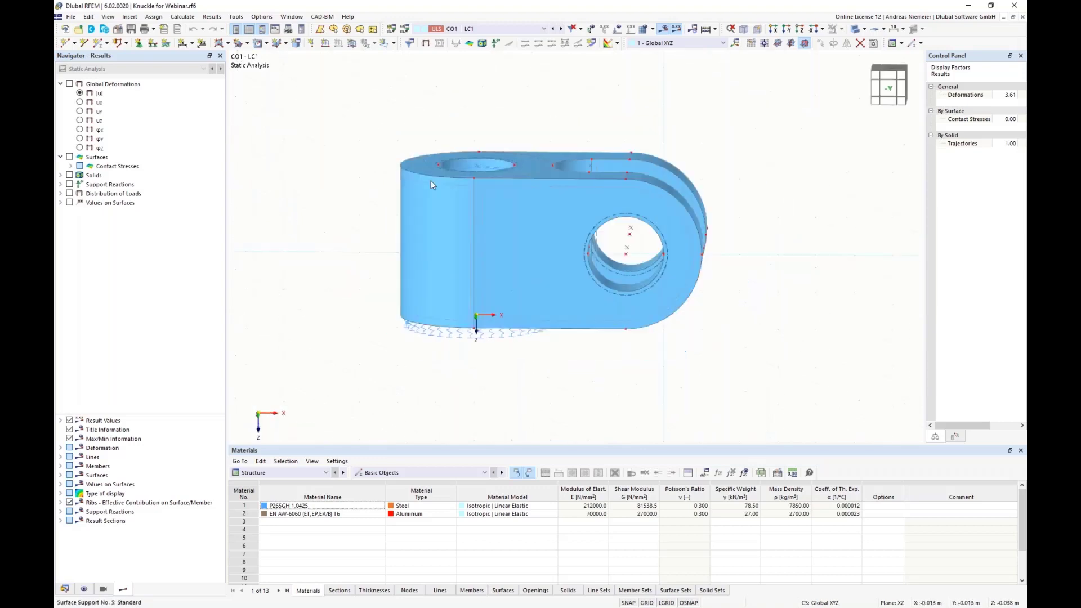
middle_drag(608, 401, 586, 404)
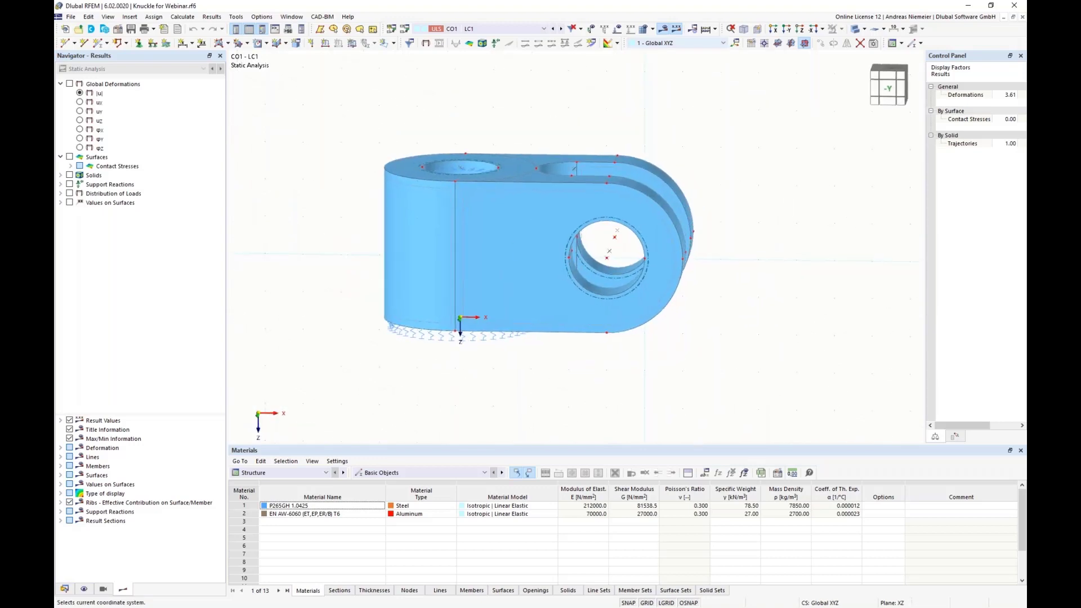
Step: Show the loads on the knuckle's pin holes for load combinations CO1 and CO2
click(617, 29)
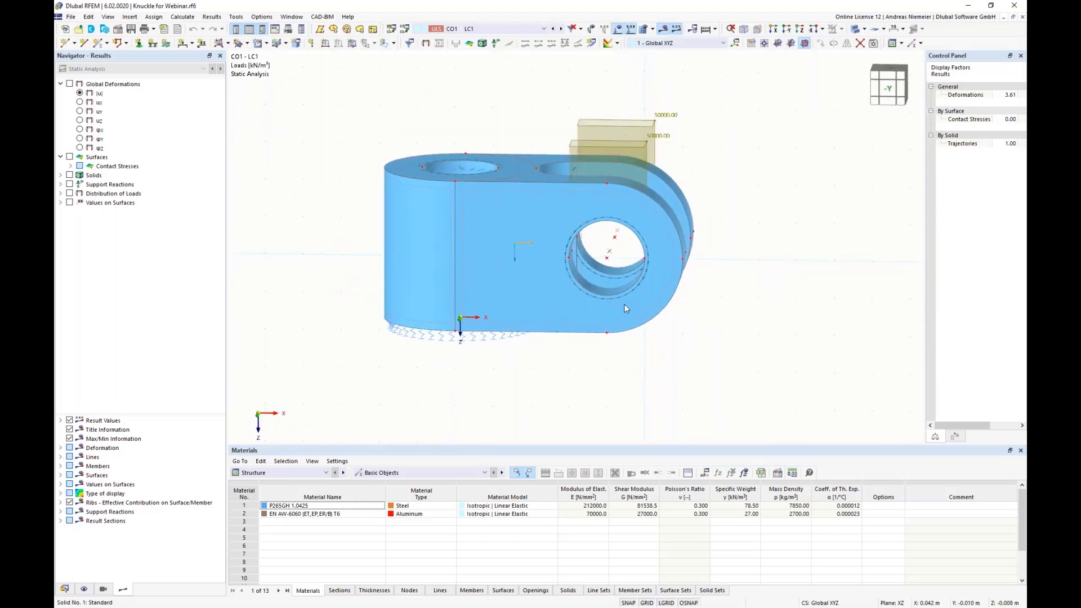
click(562, 29)
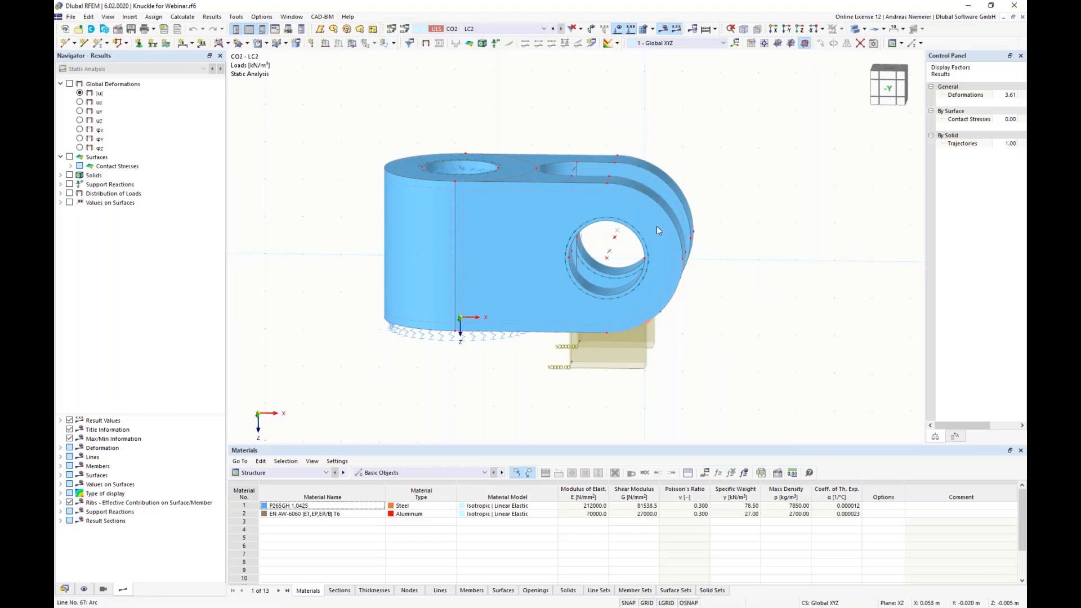
ctrl+middle_drag(687, 282, 741, 299)
scroll(741, 299, up, 2)
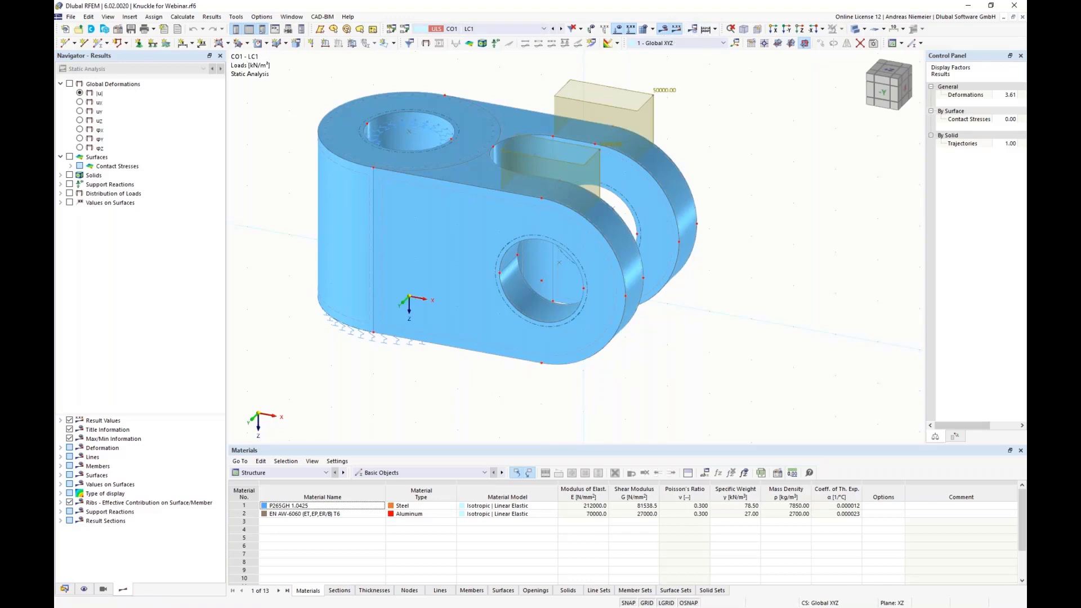
Step: Display the global deformations |u| for CO1 and switch the knuckle to wireframe display
click(69, 85)
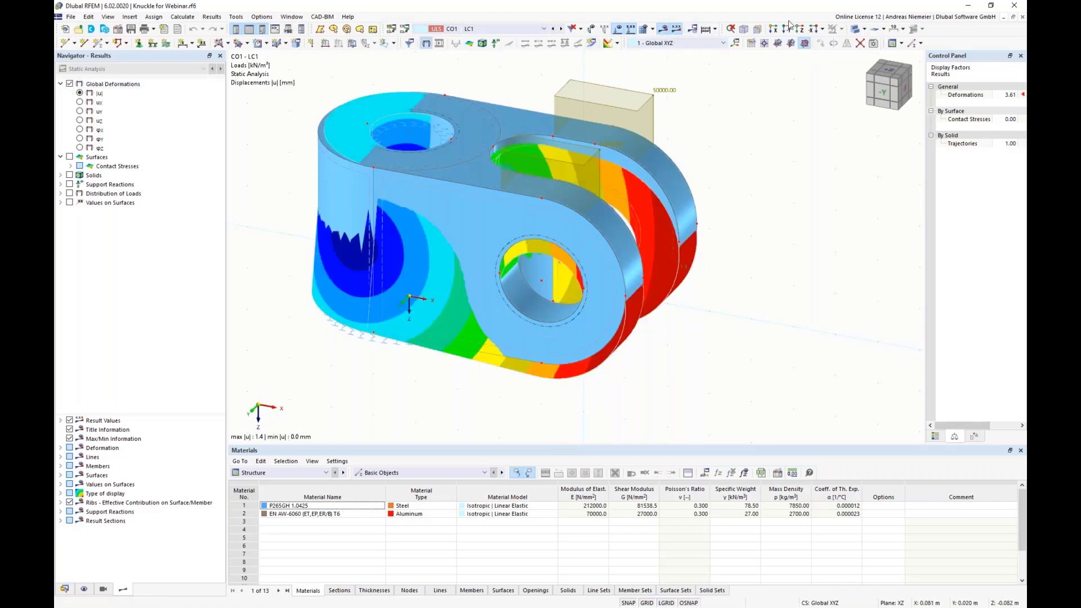
click(865, 29)
click(878, 64)
scroll(326, 380, up, 2)
ctrl+middle_drag(332, 369, 277, 246)
scroll(271, 184, down, 2)
Step: Display the contact stresses on the knuckle's supported surfaces and inspect their distribution around the bore
click(69, 157)
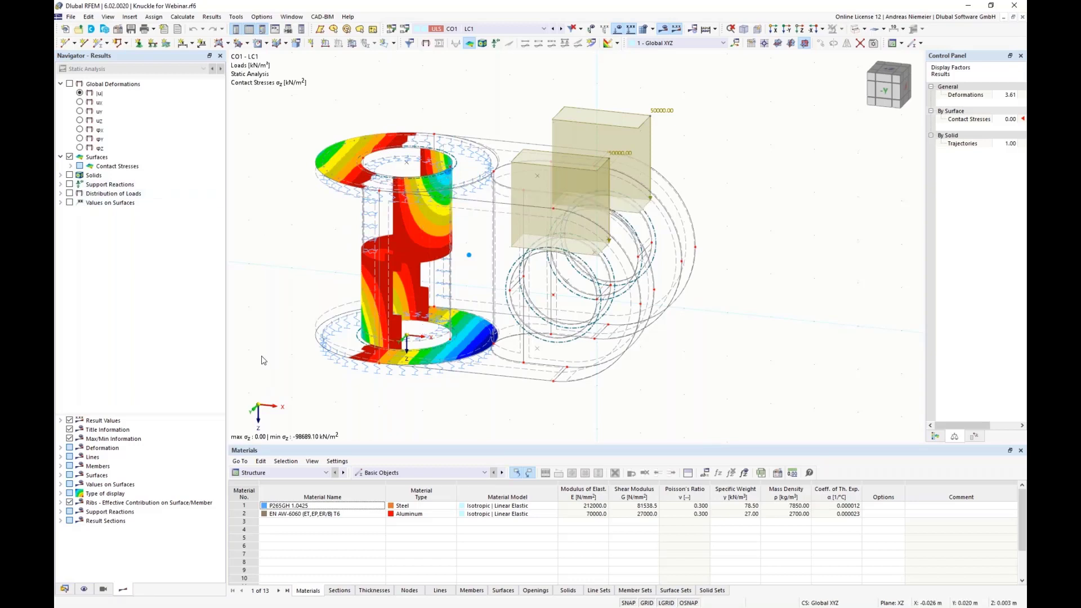
ctrl+middle_drag(266, 303, 269, 301)
right_drag(269, 301, 271, 277)
click(268, 255)
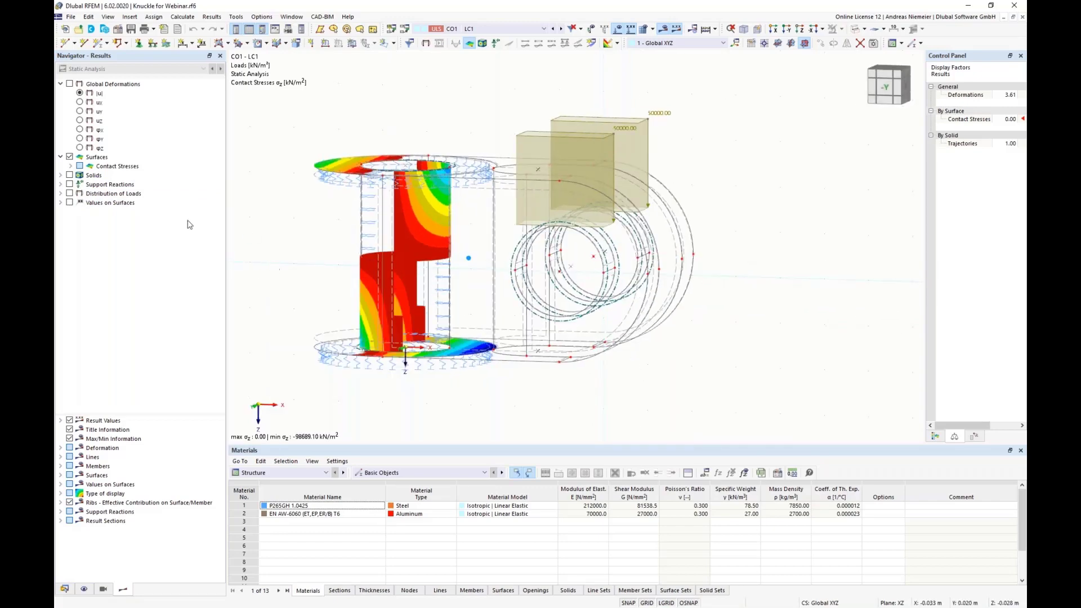
Step: Replace the surface results with the solid's basic stresses σx and expand the available strain results
click(70, 156)
click(69, 175)
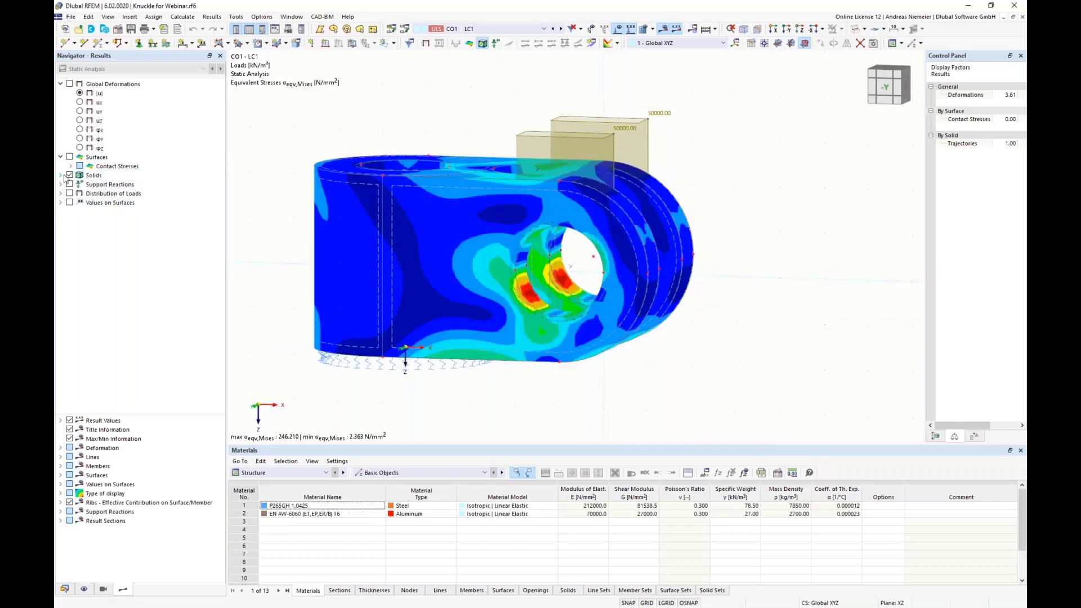
click(60, 176)
click(110, 204)
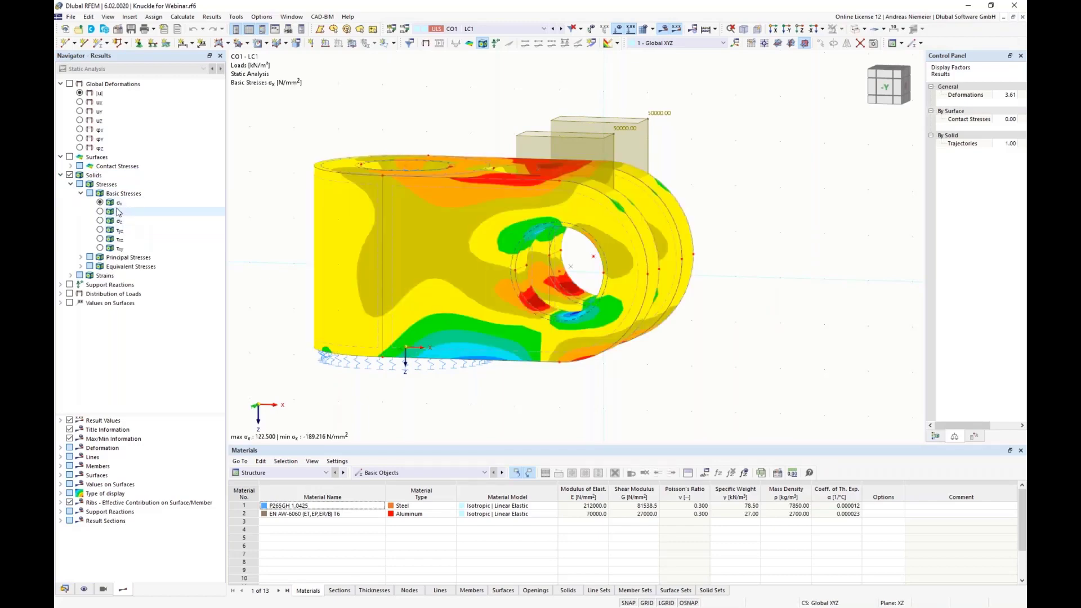
middle_drag(281, 249, 338, 250)
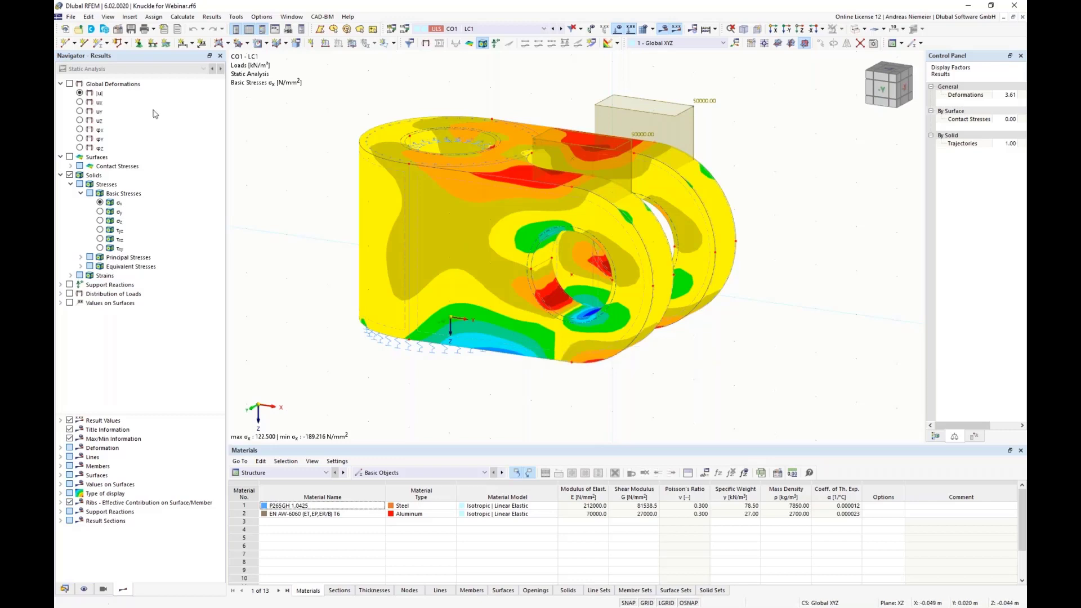
click(70, 276)
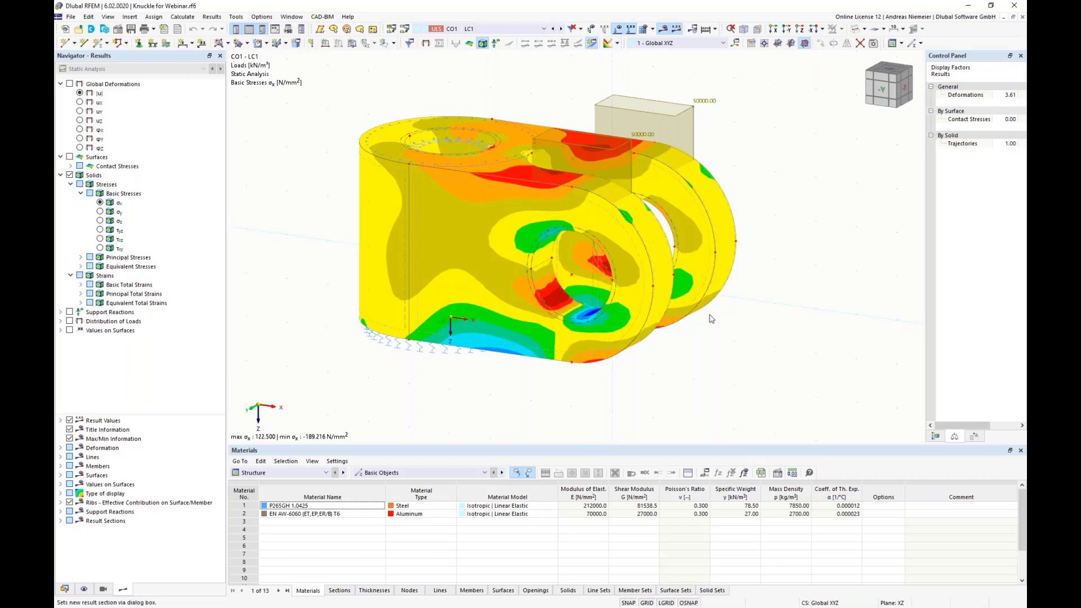
Step: Create a two-point result section from (0.060, 0.020, -0.020) to (0.060, -0.020, -0.020) m with projection Global in X
click(641, 209)
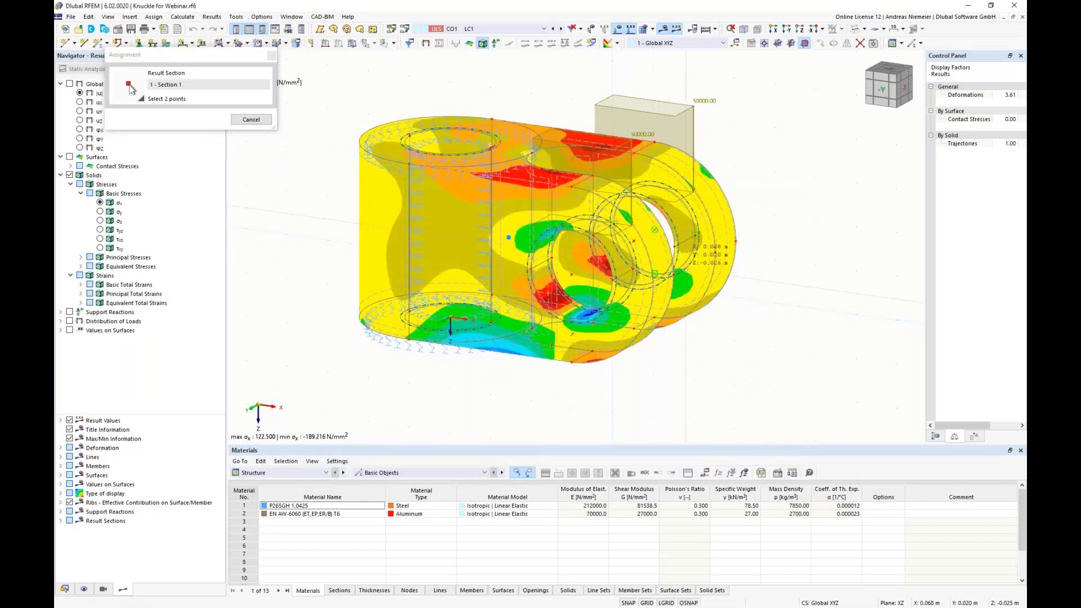
click(736, 241)
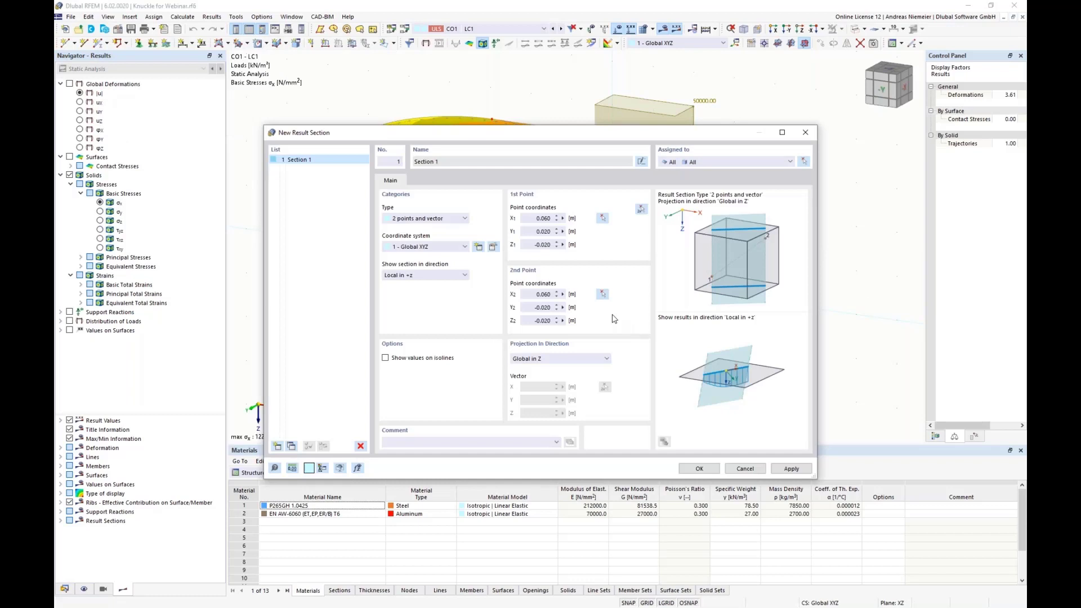
click(566, 361)
click(555, 367)
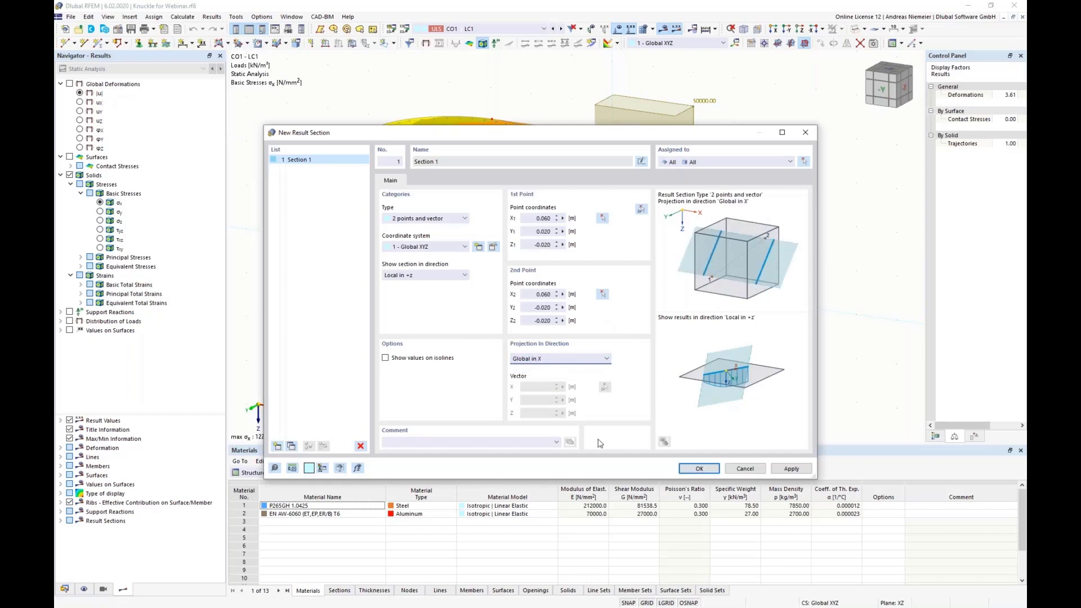
click(699, 469)
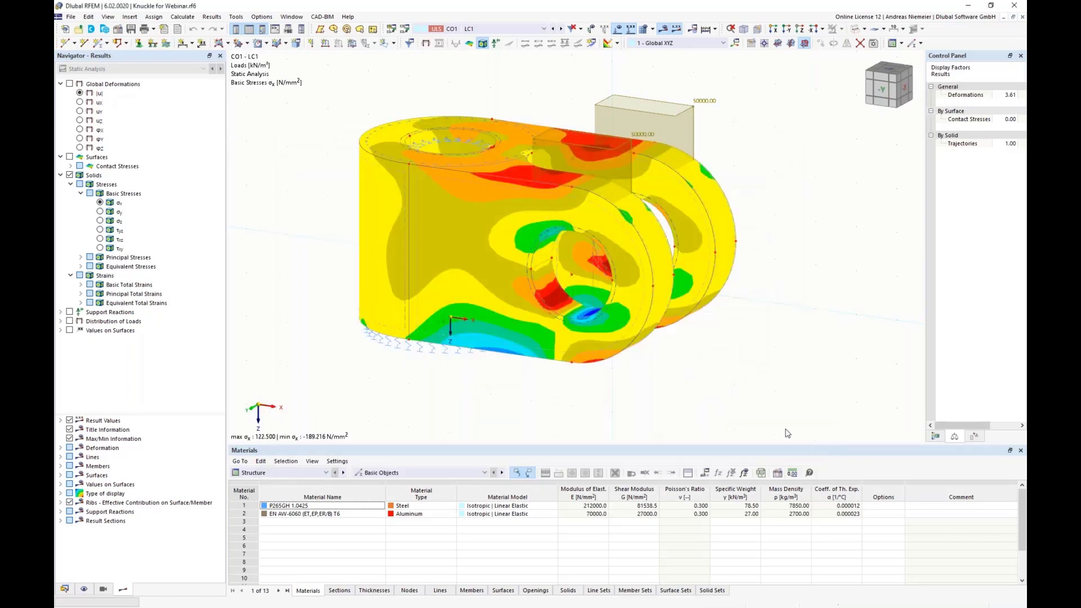
Step: Hide the solid results to show the displacements |u| on the result section only, and switch to load combination CO2
click(68, 176)
ctrl+middle_drag(375, 105, 330, 145)
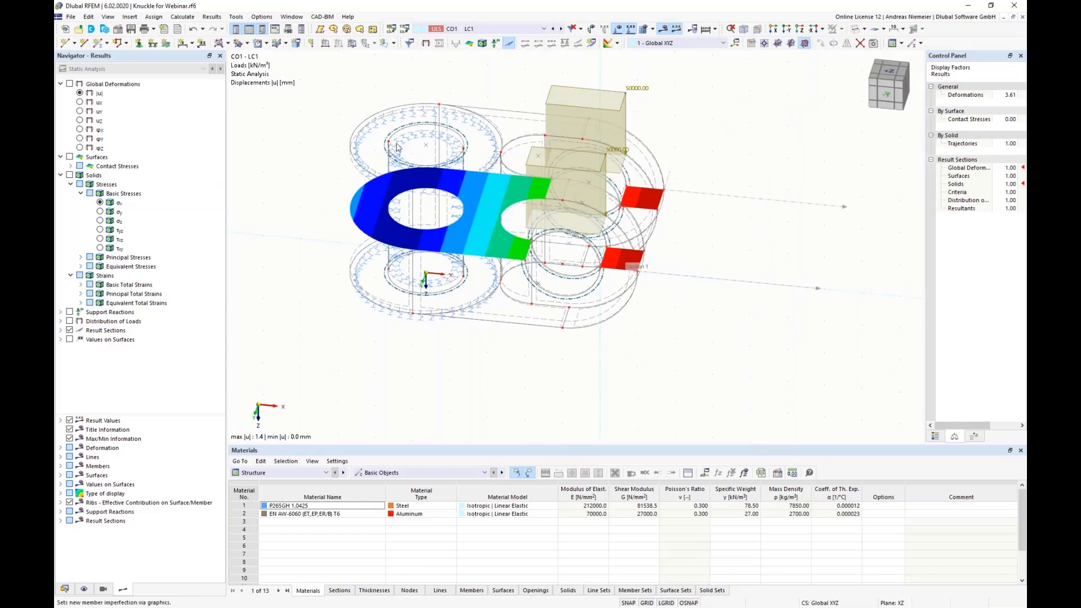
click(452, 34)
click(453, 75)
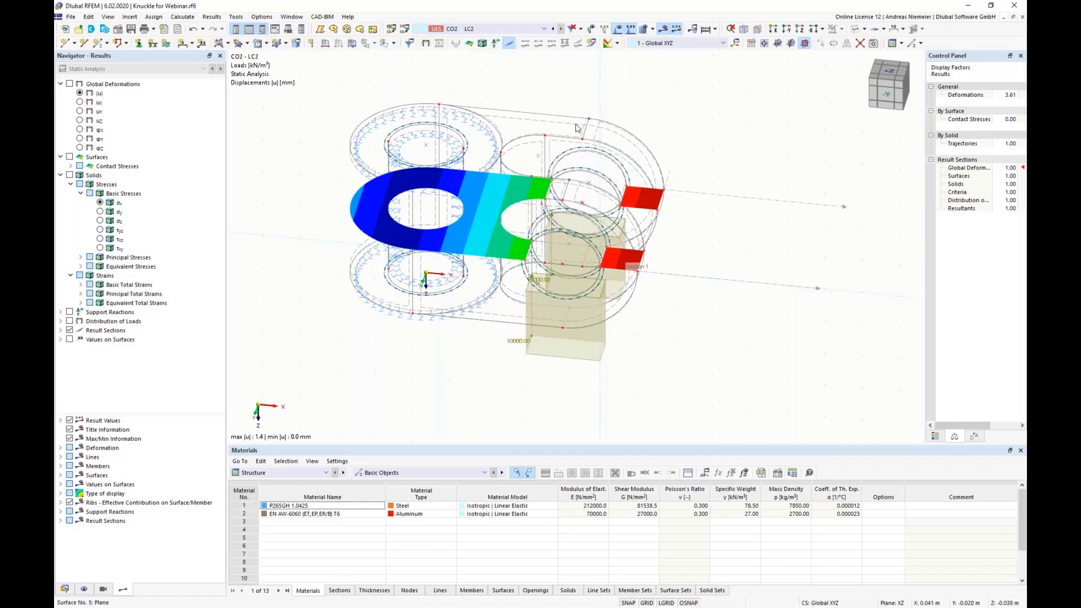
Step: Activate the Stress-Strain Analysis design add-on in the model's base data
click(118, 31)
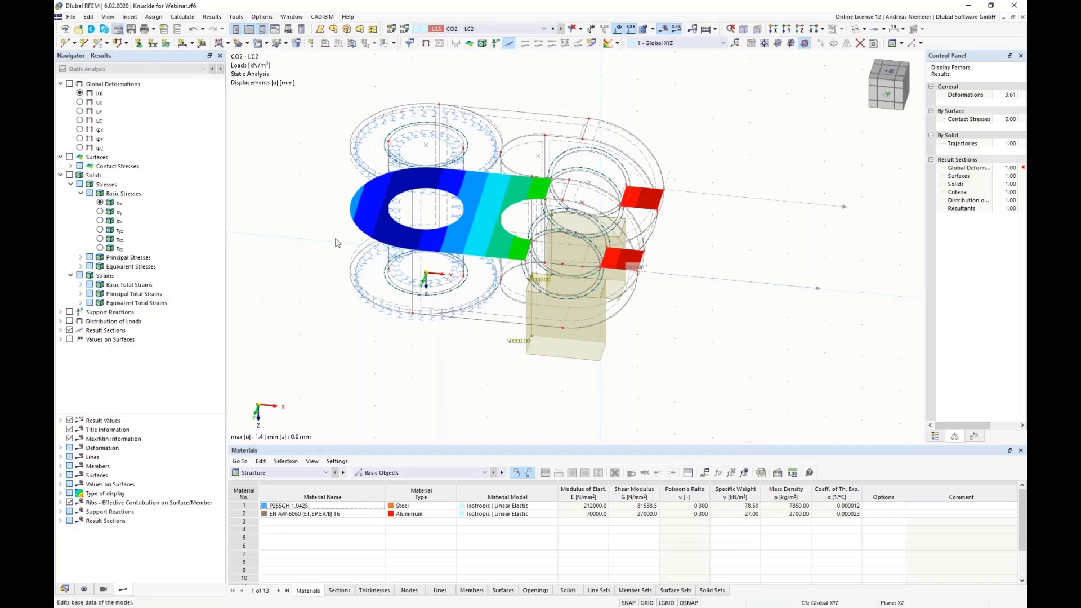
click(385, 112)
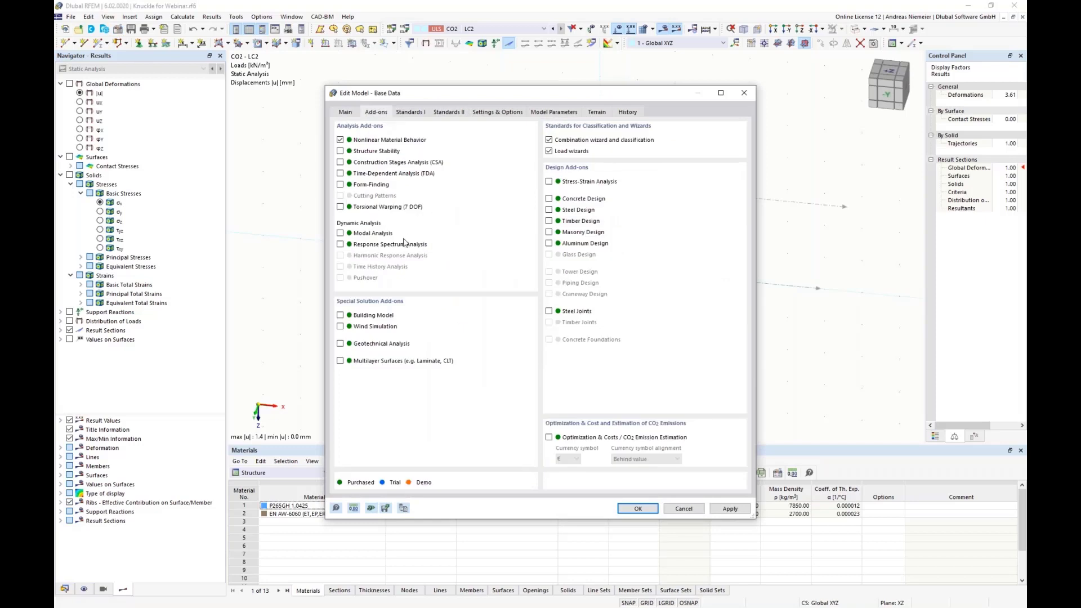
click(577, 183)
click(639, 511)
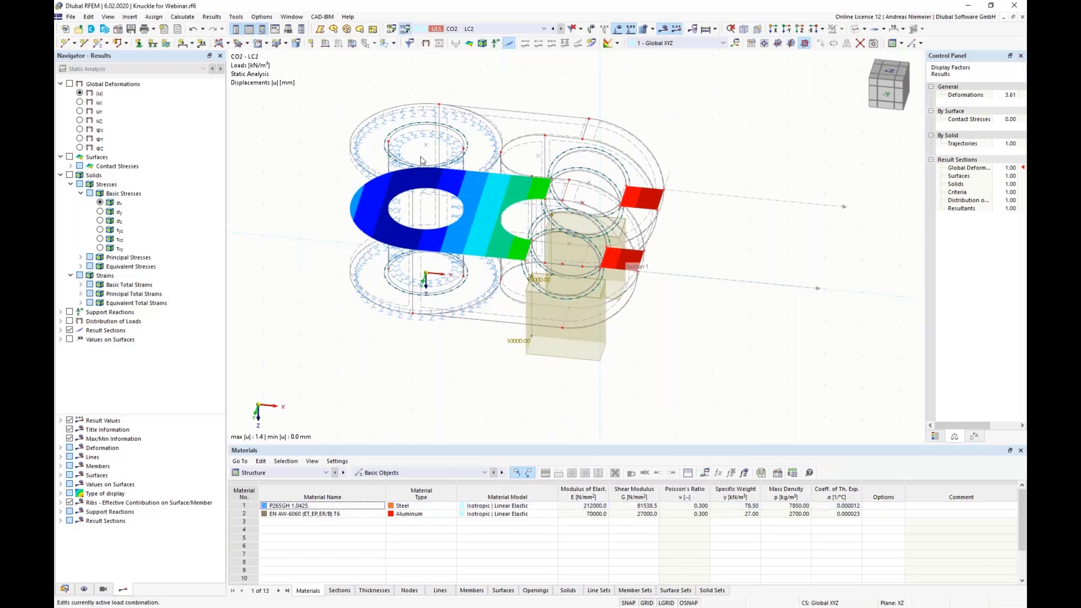
Step: Check in the load combination settings that design situation DS1 is activated for Stress-Strain Analysis
click(422, 28)
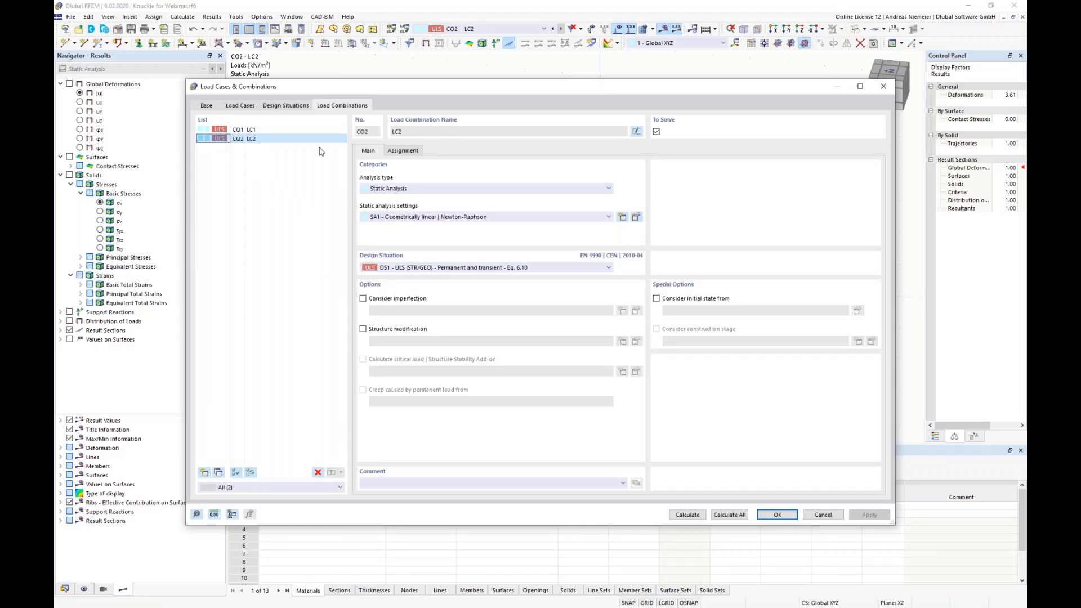
click(288, 105)
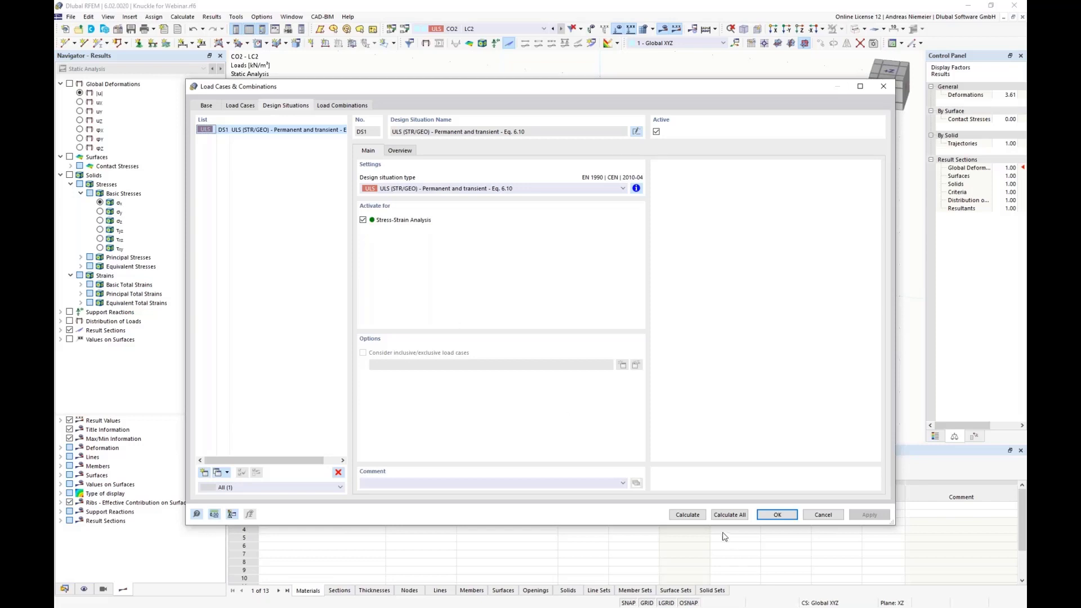
click(795, 515)
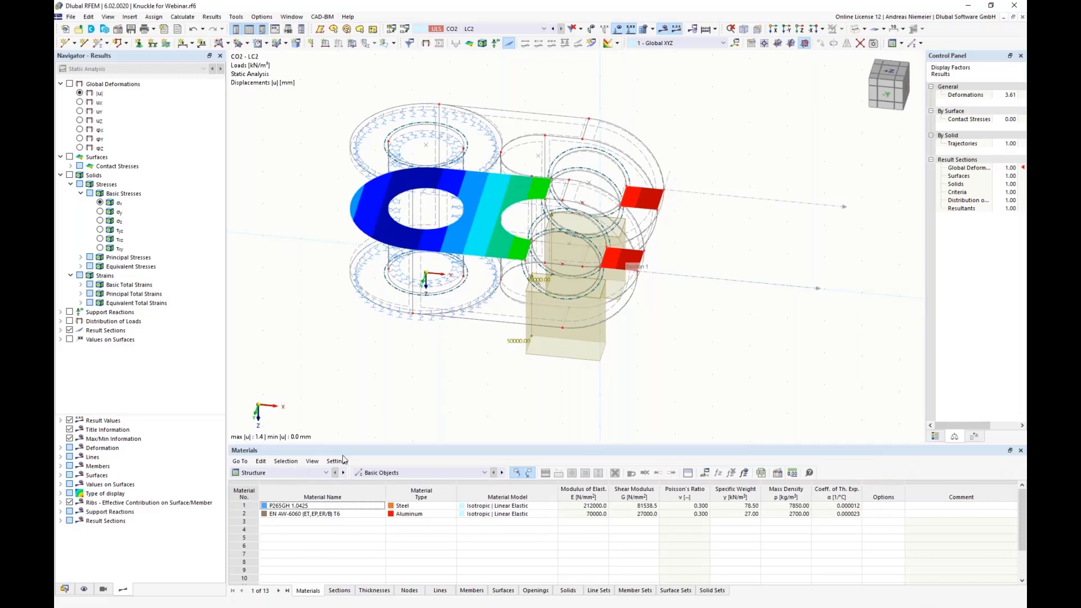
Step: Show the Stress-Strain Analysis input tables and calculate the design results for design situation DS1
click(293, 472)
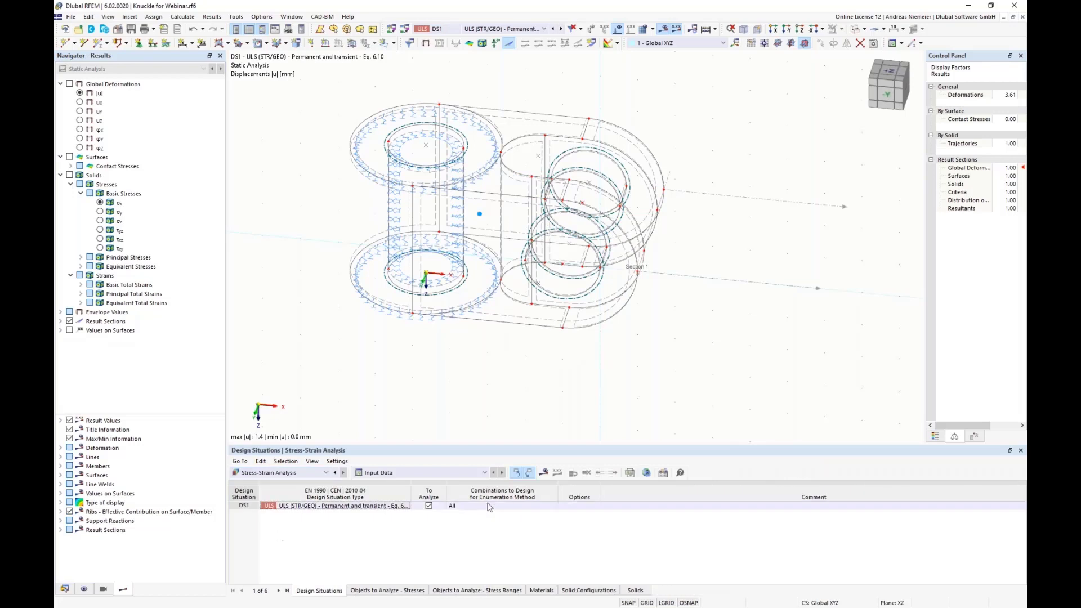
click(544, 474)
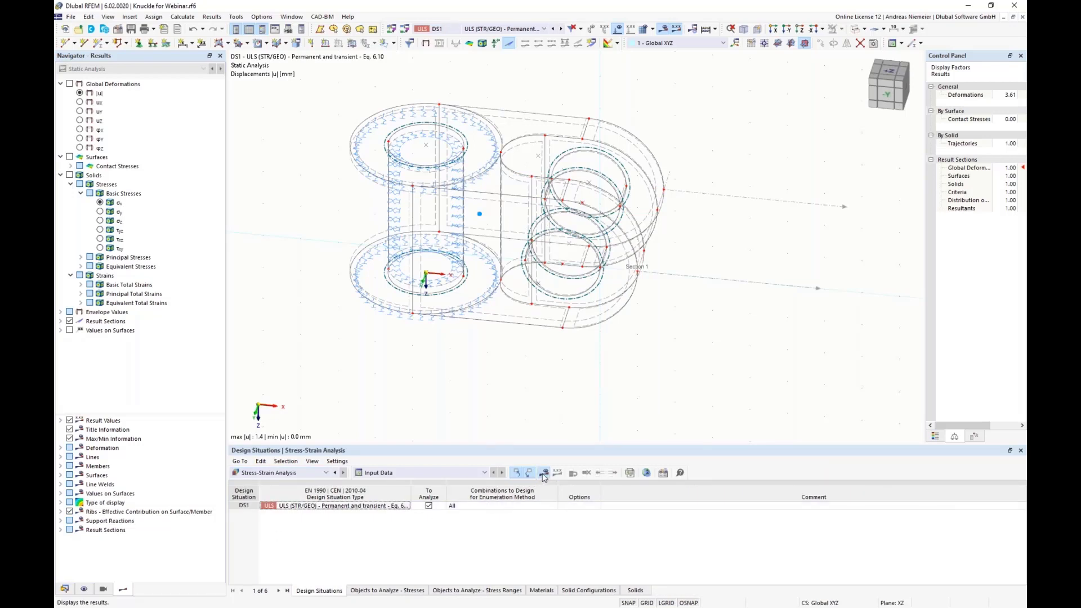
click(582, 353)
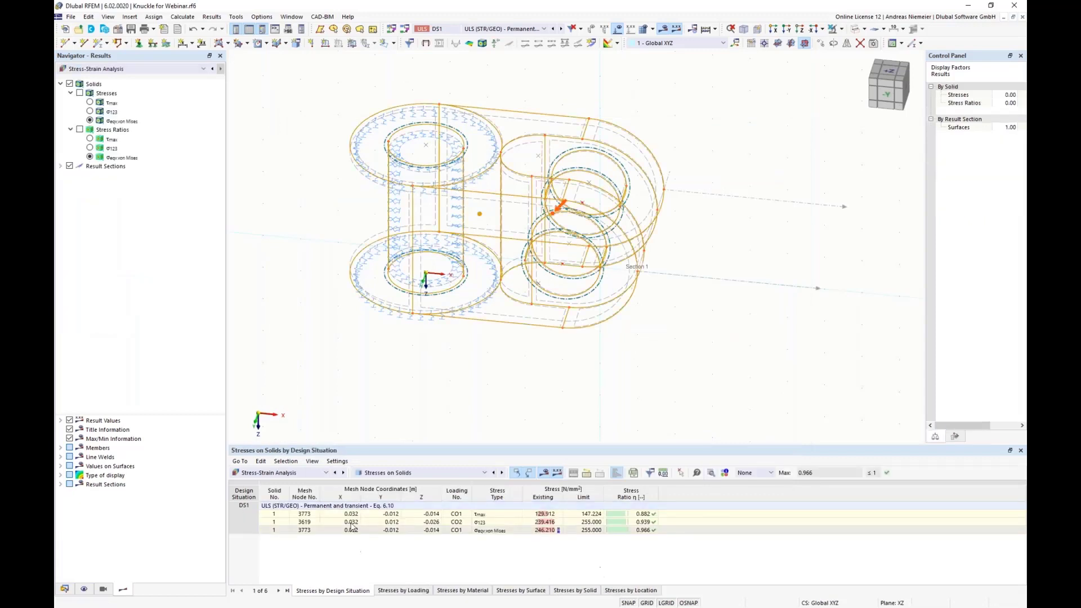
Step: Return to the Stress-Strain Analysis input data and review the design situations and the objects to analyze for stresses
click(397, 477)
click(388, 483)
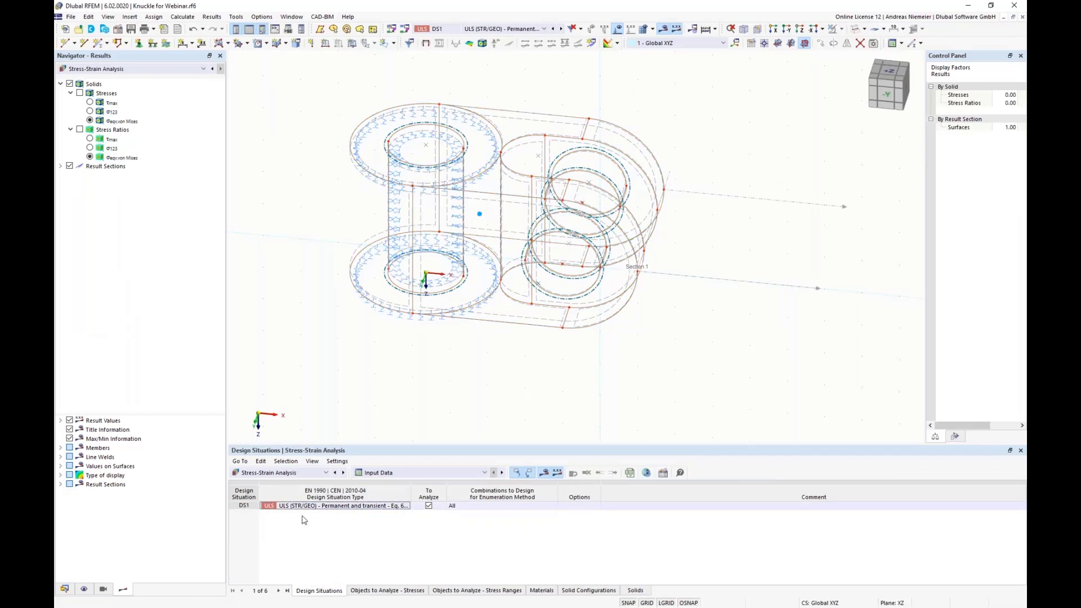
click(382, 591)
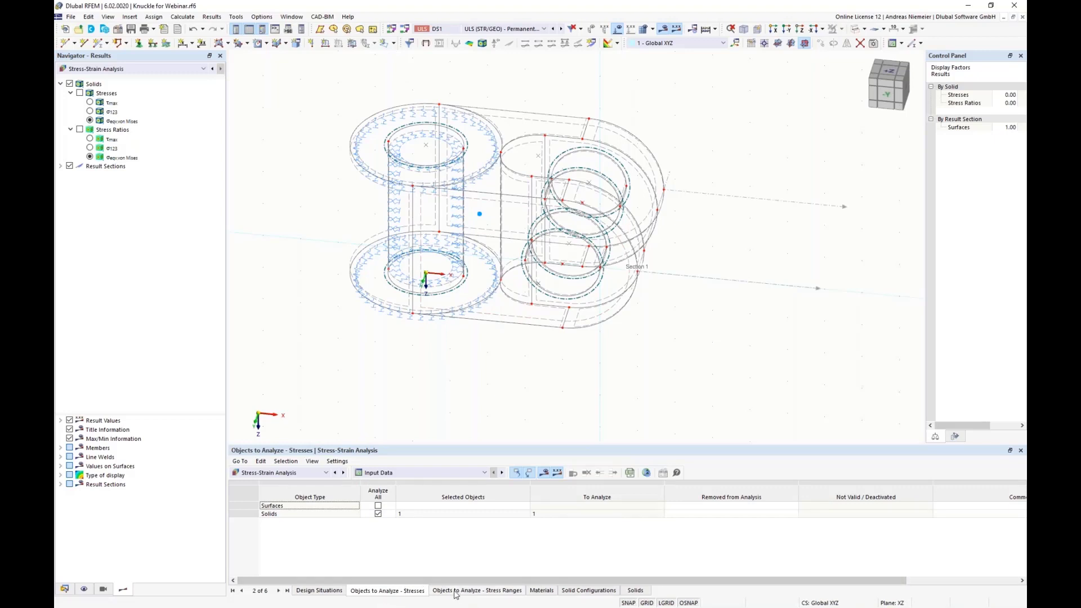
Step: Edit the Default solid configuration and exclude the τmax and σ123 stresses from the calculation
click(580, 591)
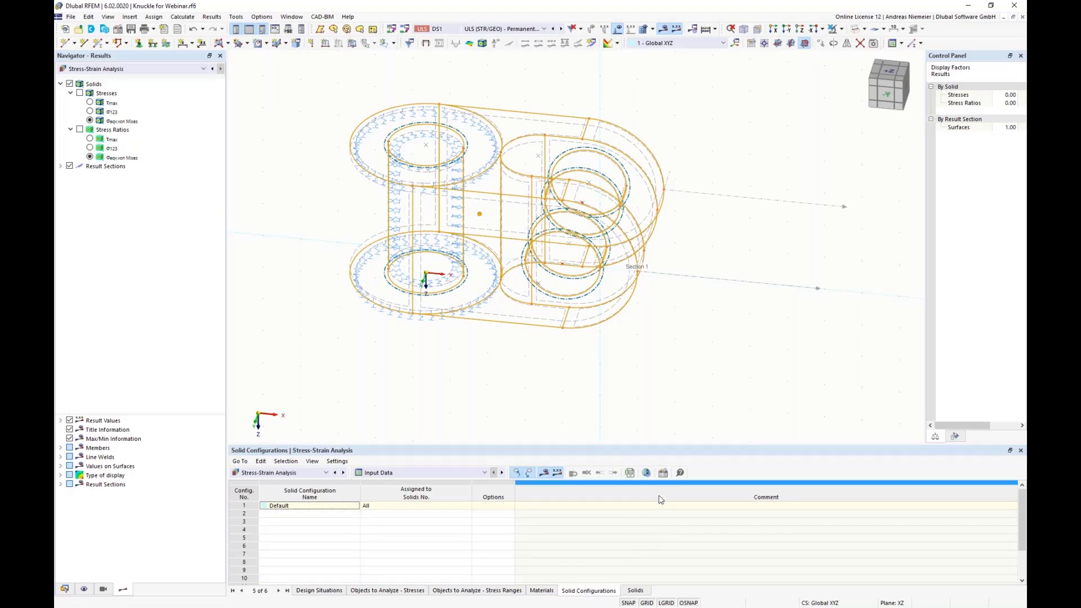
click(663, 474)
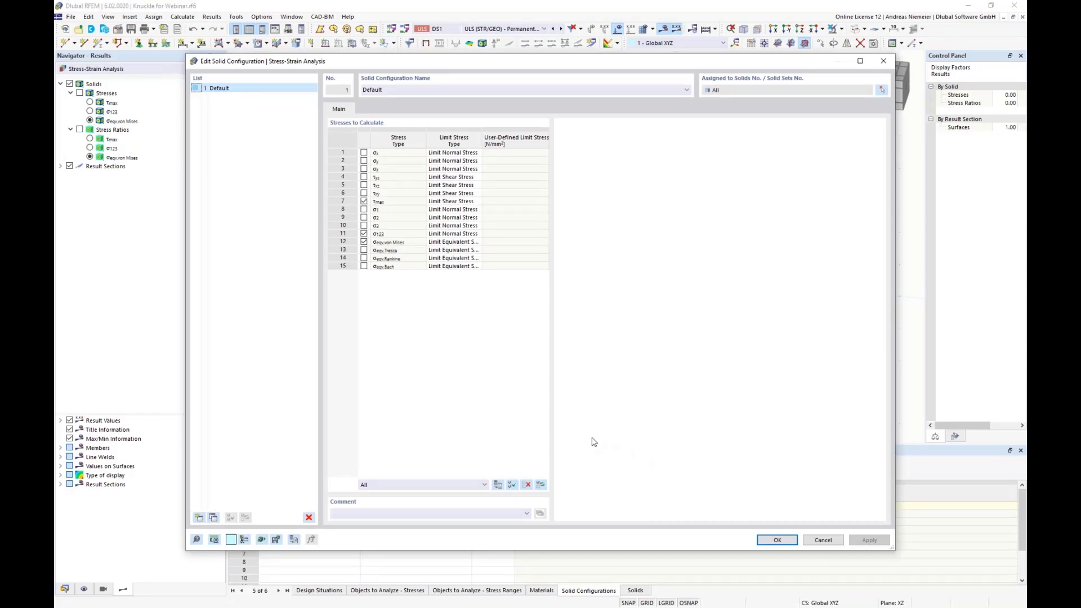
click(364, 233)
click(364, 201)
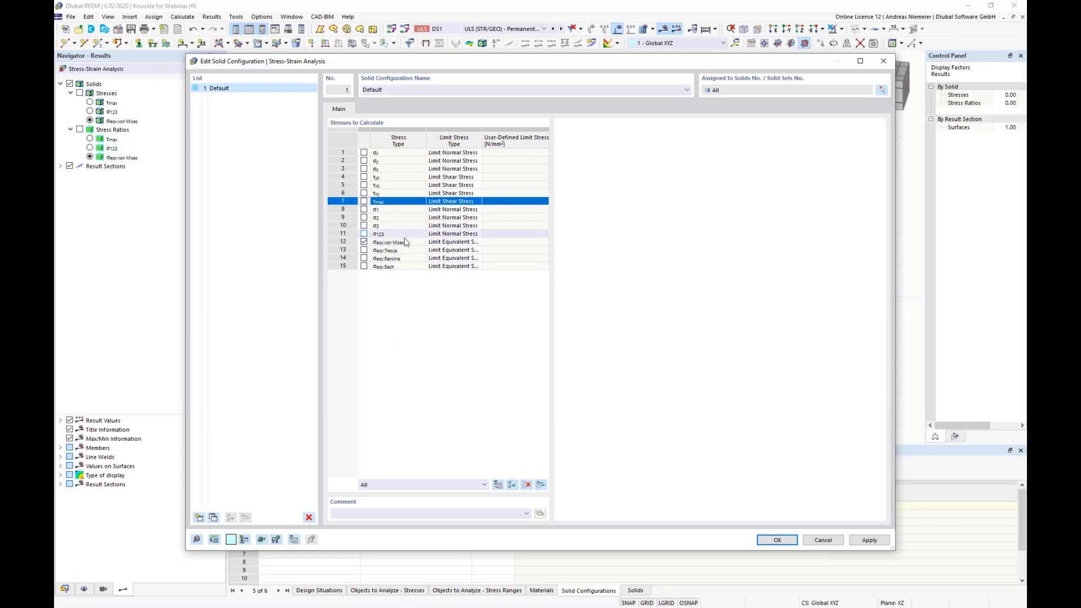
Step: Review the limit stress types for σeqv,von Mises, keep Limit Equivalent Stress, and save the configuration, accepting deletion of the existing results
click(457, 235)
click(460, 241)
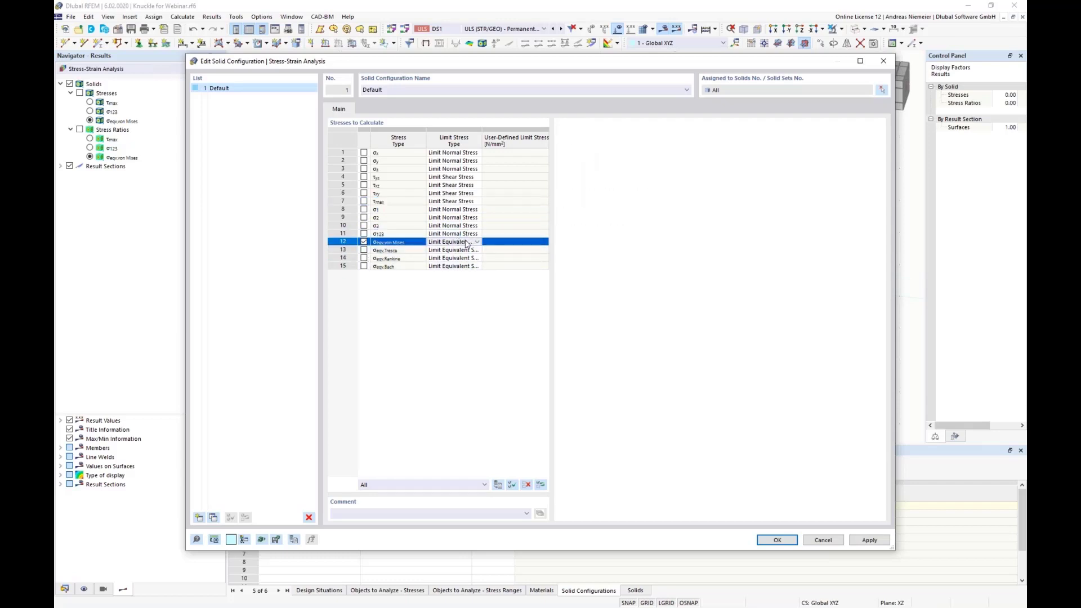
click(476, 243)
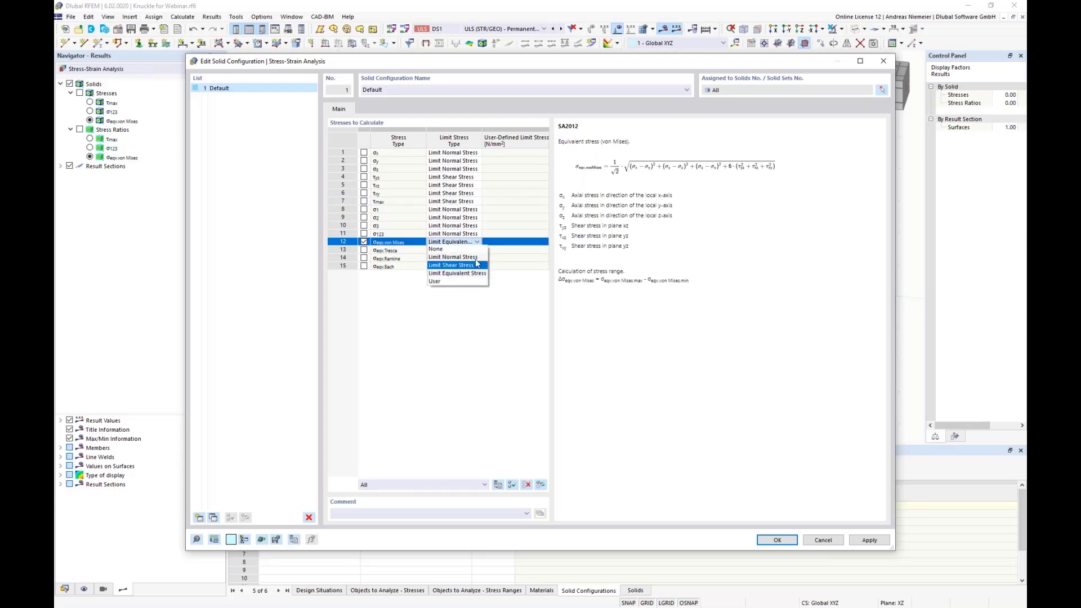
click(475, 242)
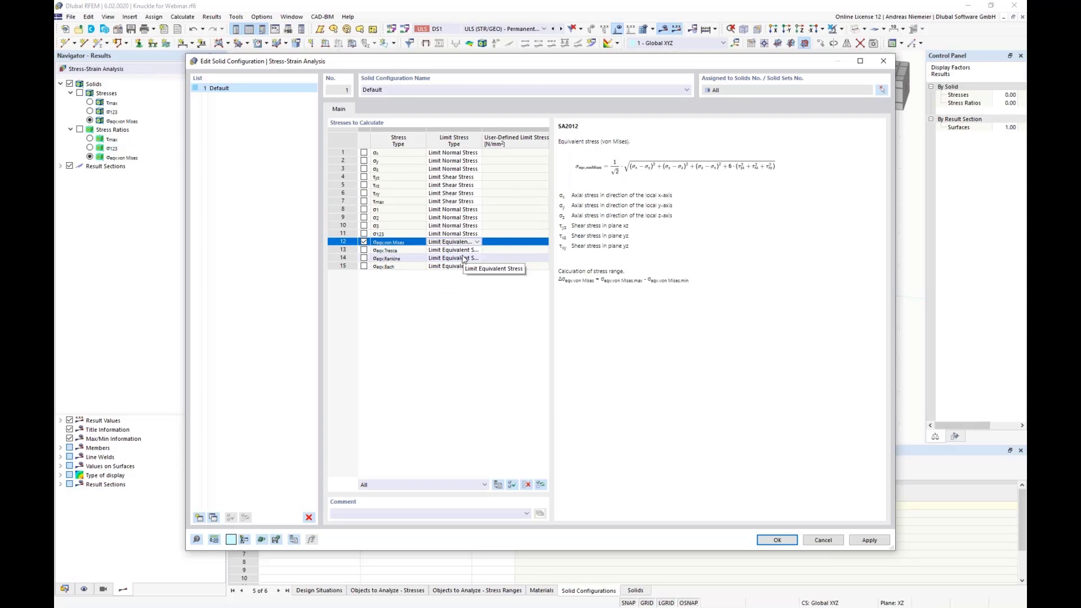
click(760, 540)
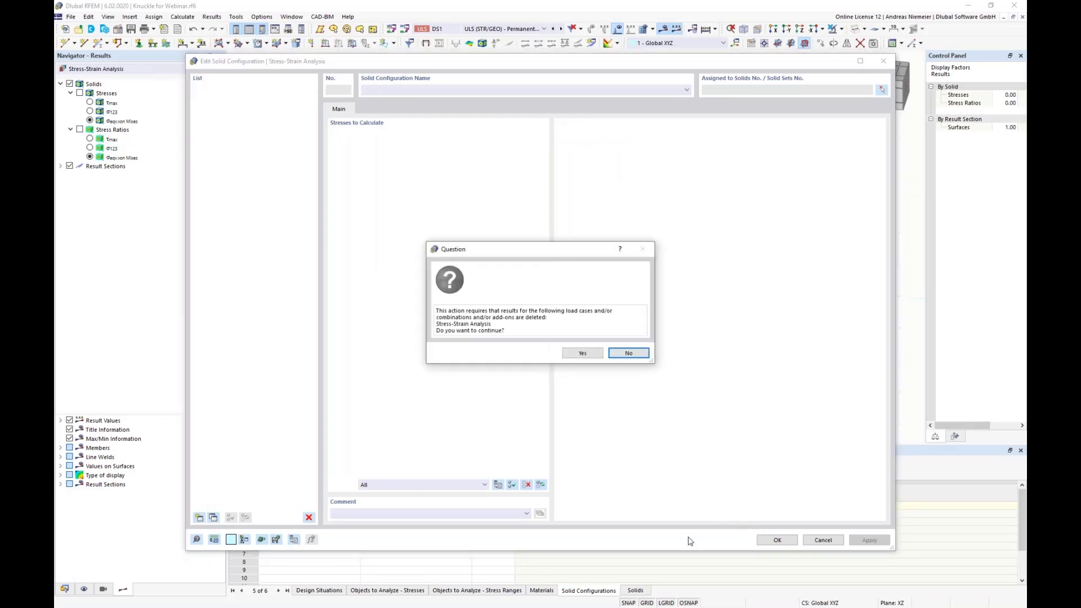
click(575, 355)
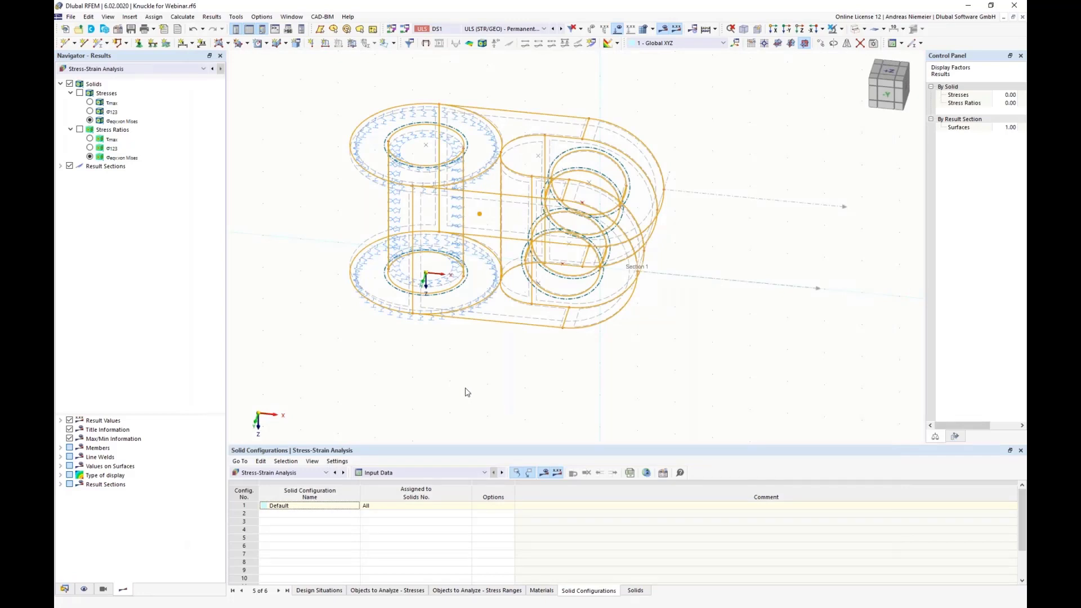
Step: Include all solids in the stress range analysis and calculate the Stress-Strain Analysis
click(474, 590)
click(379, 514)
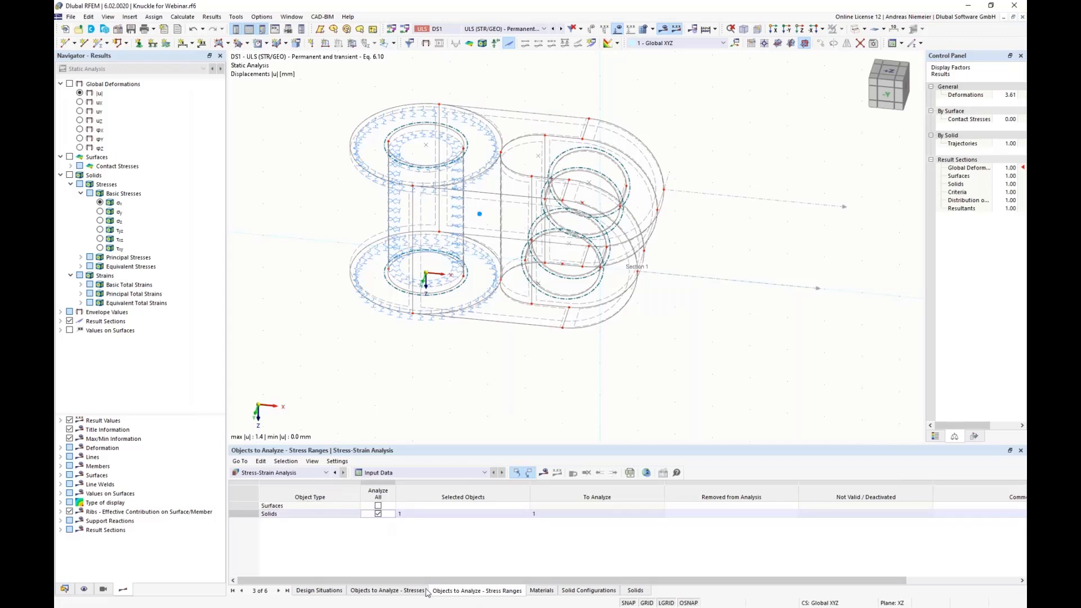
click(543, 473)
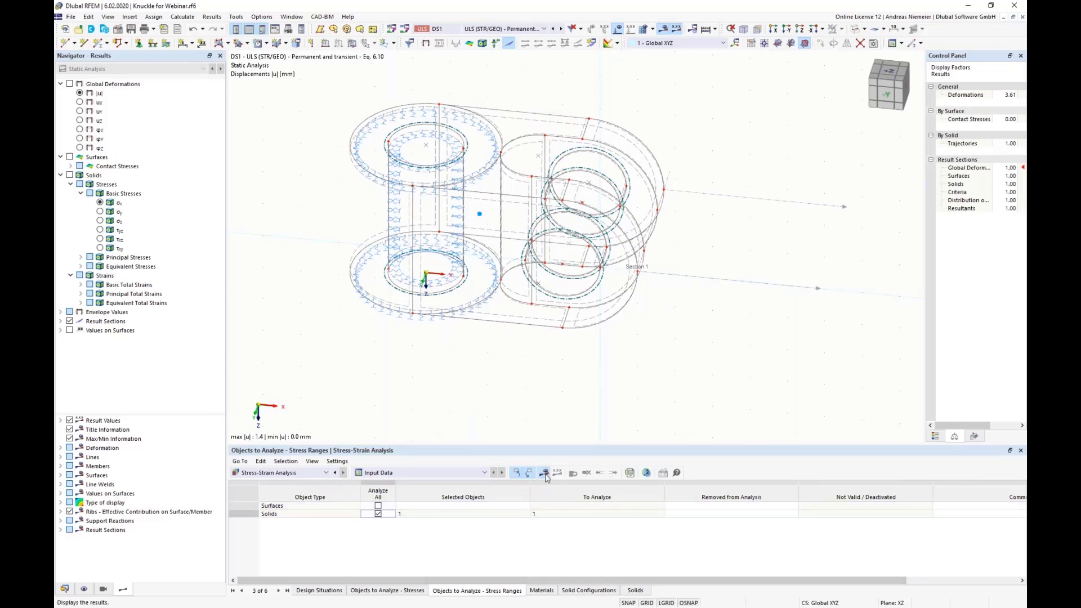
click(579, 352)
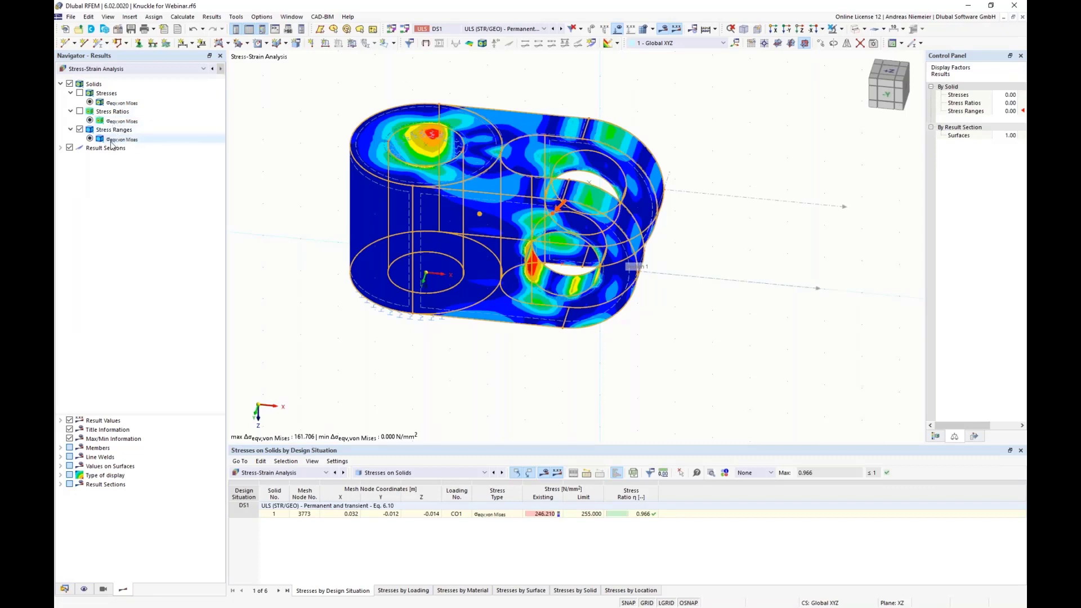
Step: Display the solid's equivalent von Mises stresses for DS1 and inspect their distribution around the pin holes
click(79, 93)
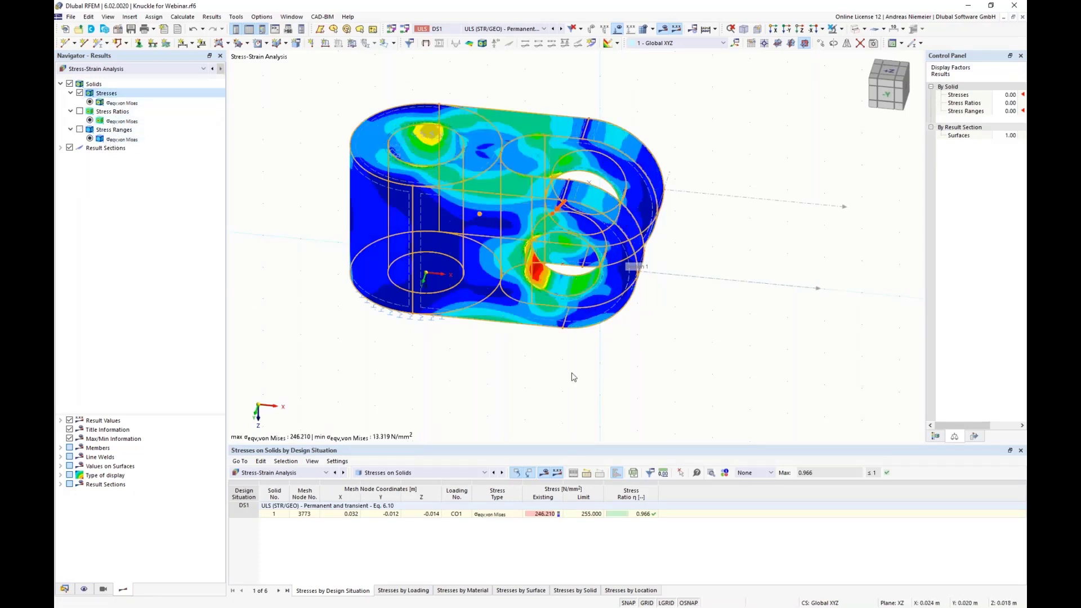
ctrl+middle_drag(572, 374, 605, 306)
scroll(519, 254, up, 5)
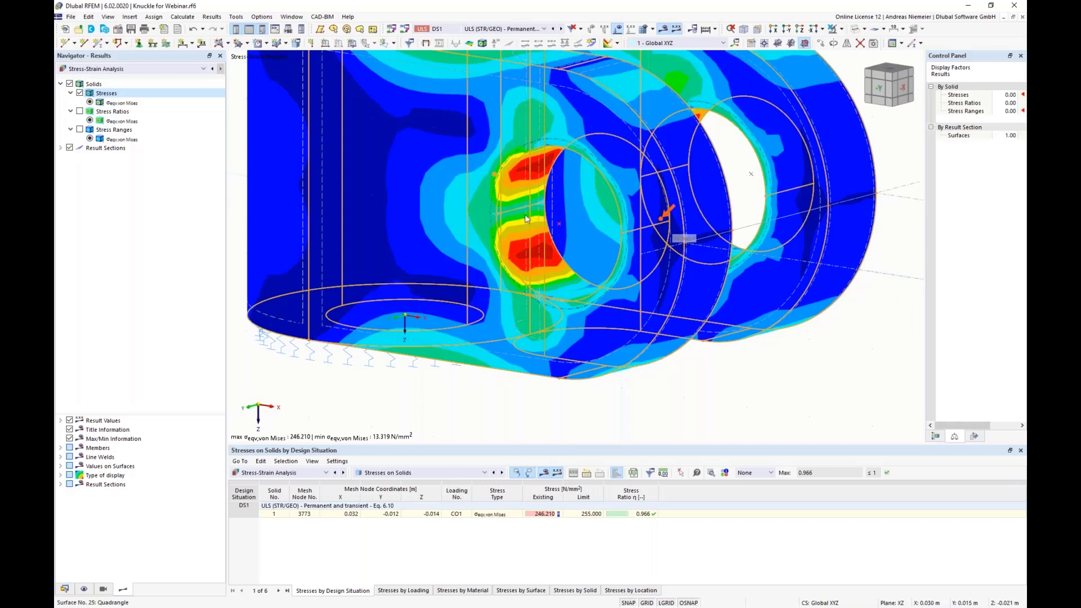
click(495, 28)
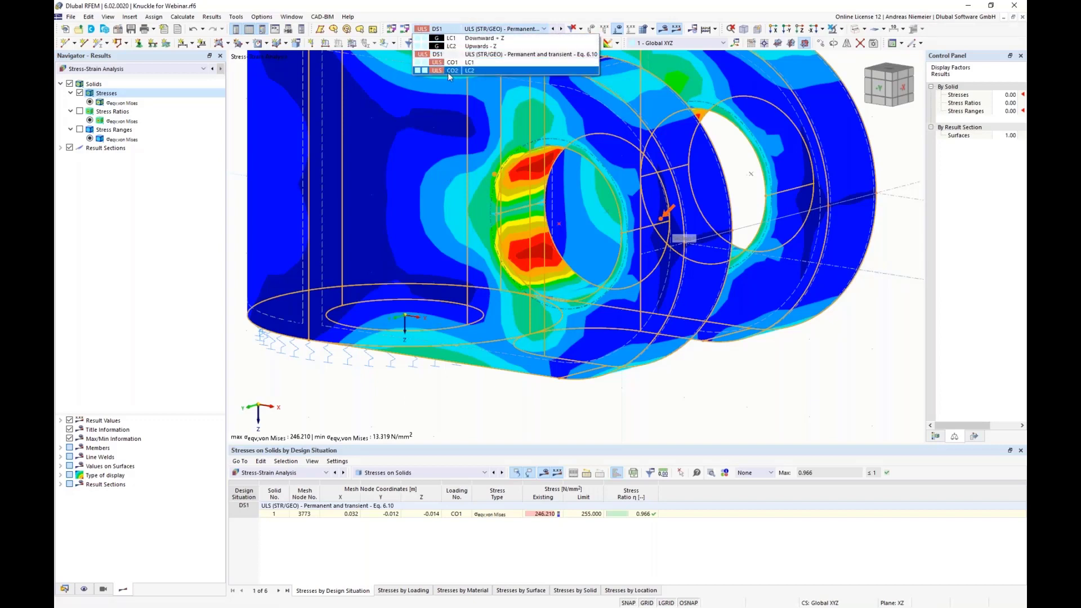
click(416, 428)
scroll(479, 313, down, 2)
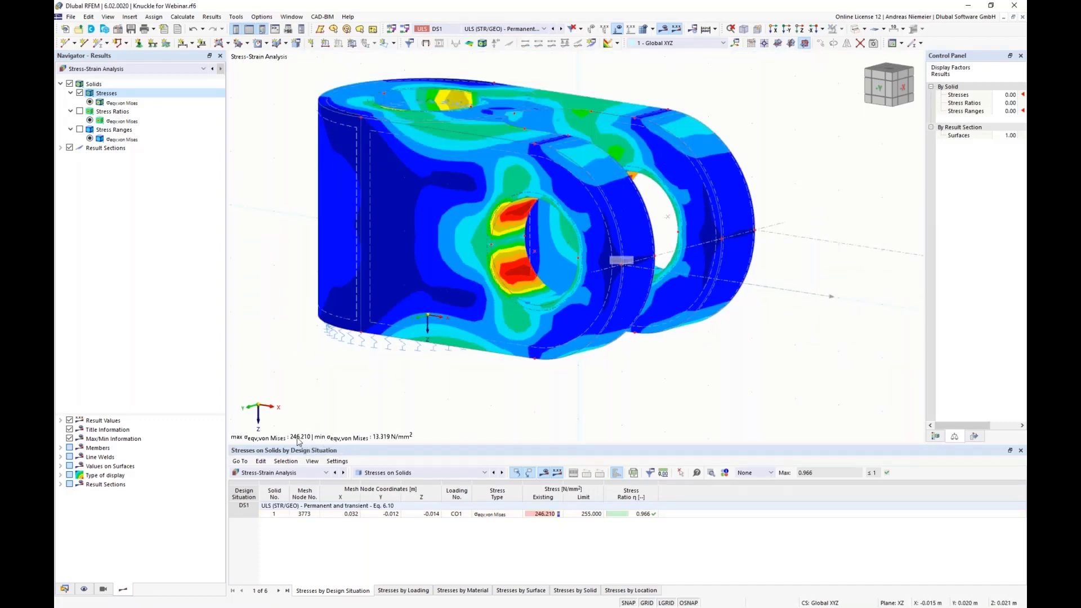
Step: Display the von Mises stress ratios on the solid and examine the existing stress, limit and ratio in the results table
click(113, 111)
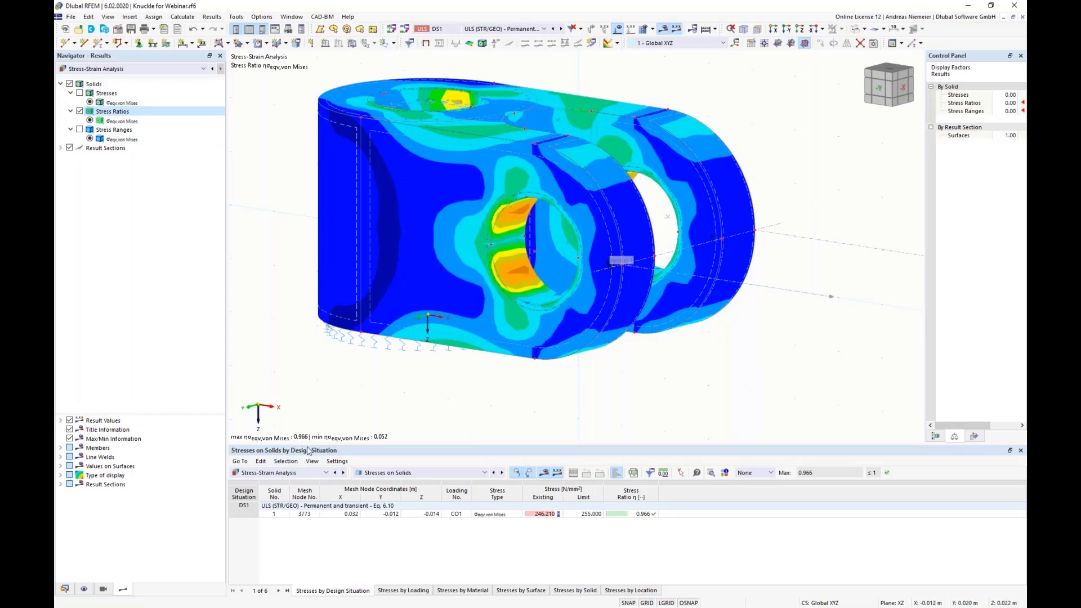
click(544, 514)
click(591, 514)
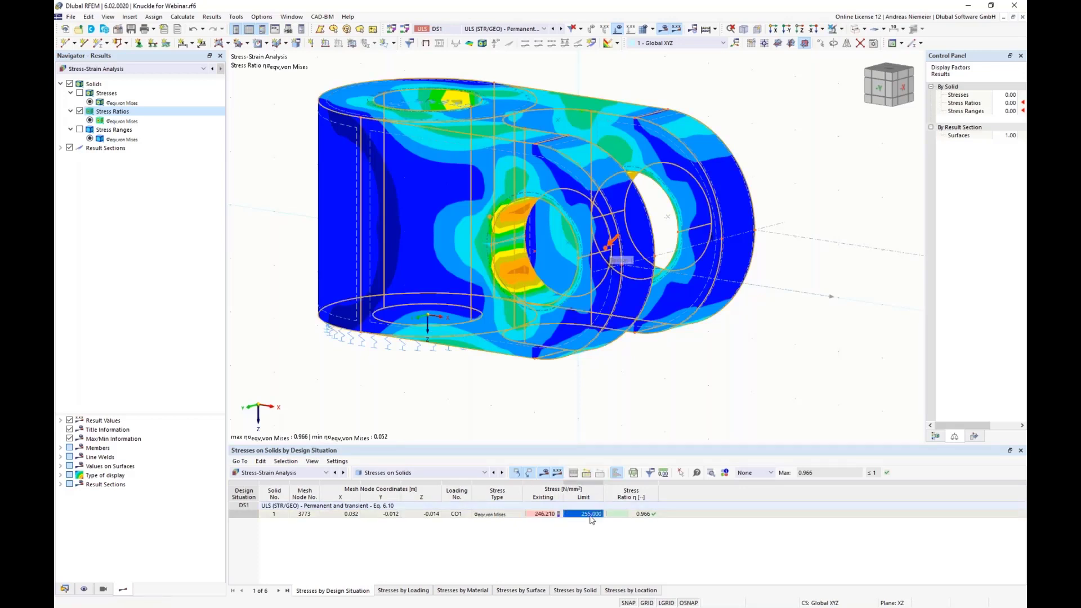
click(642, 515)
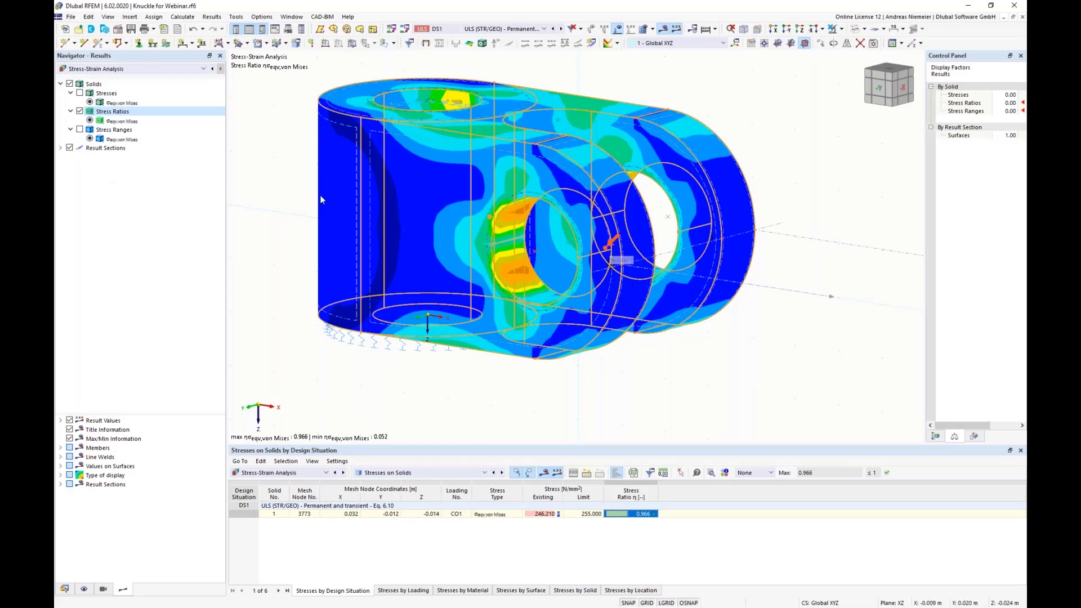
Step: Display the solid's von Mises stress ranges and examine the minimum, maximum and range values in the Stress Ranges on Solids table
click(80, 129)
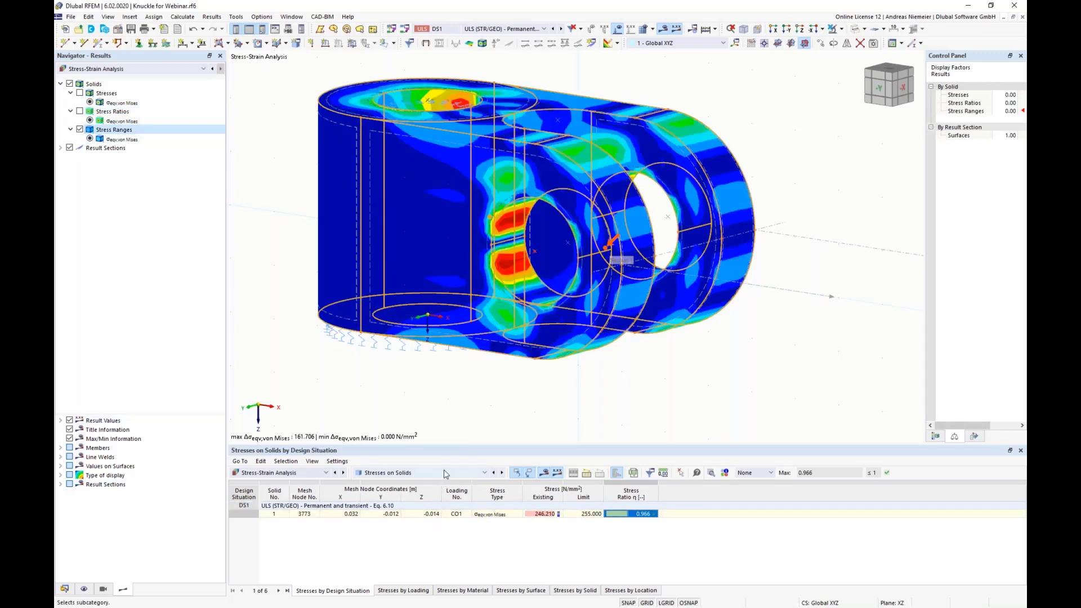
click(426, 472)
click(396, 499)
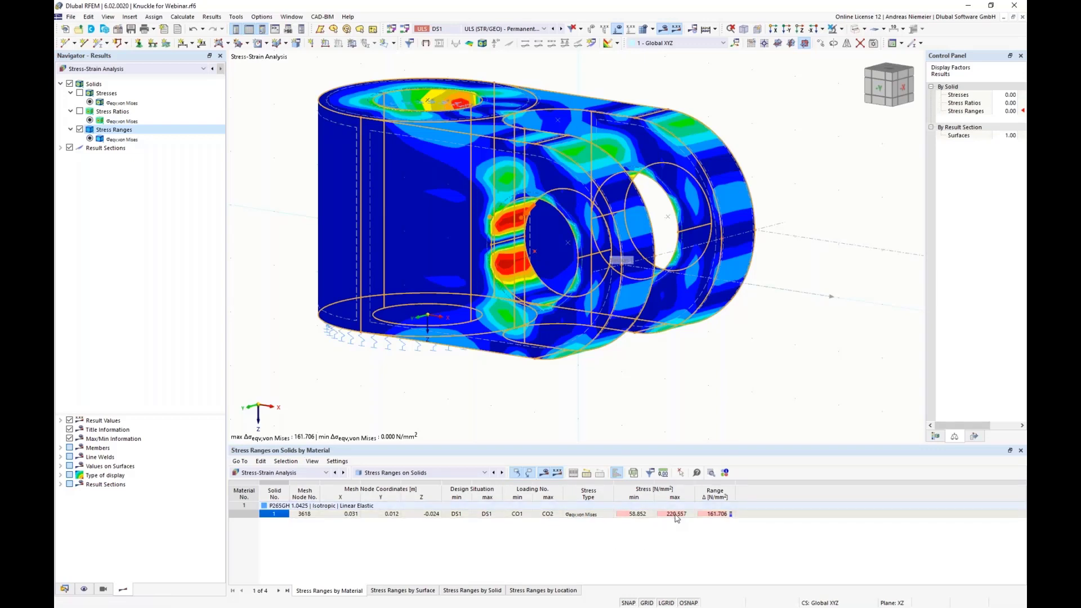
click(717, 514)
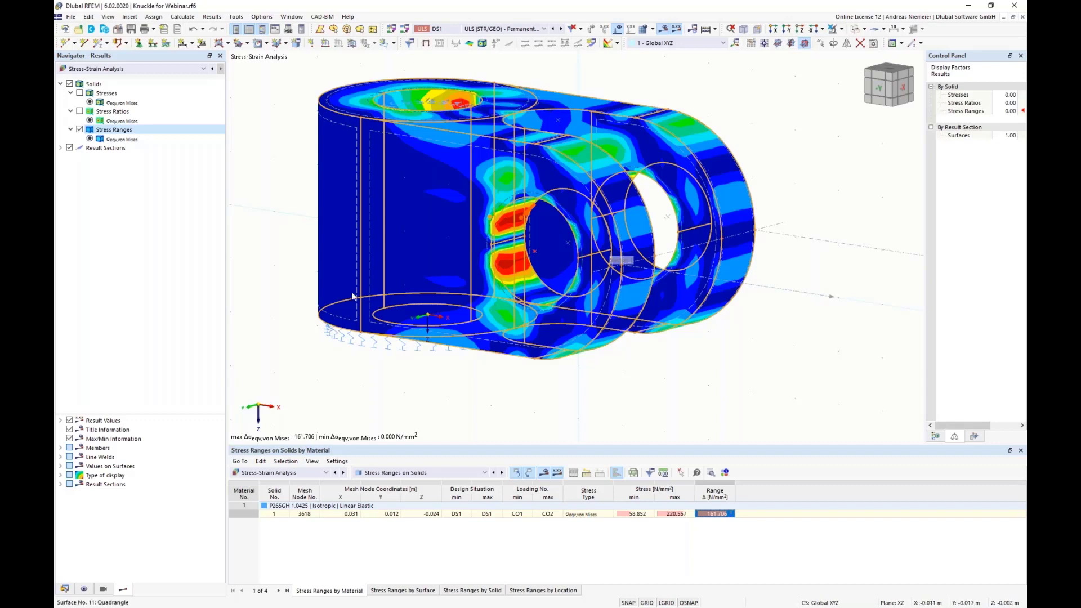
click(286, 476)
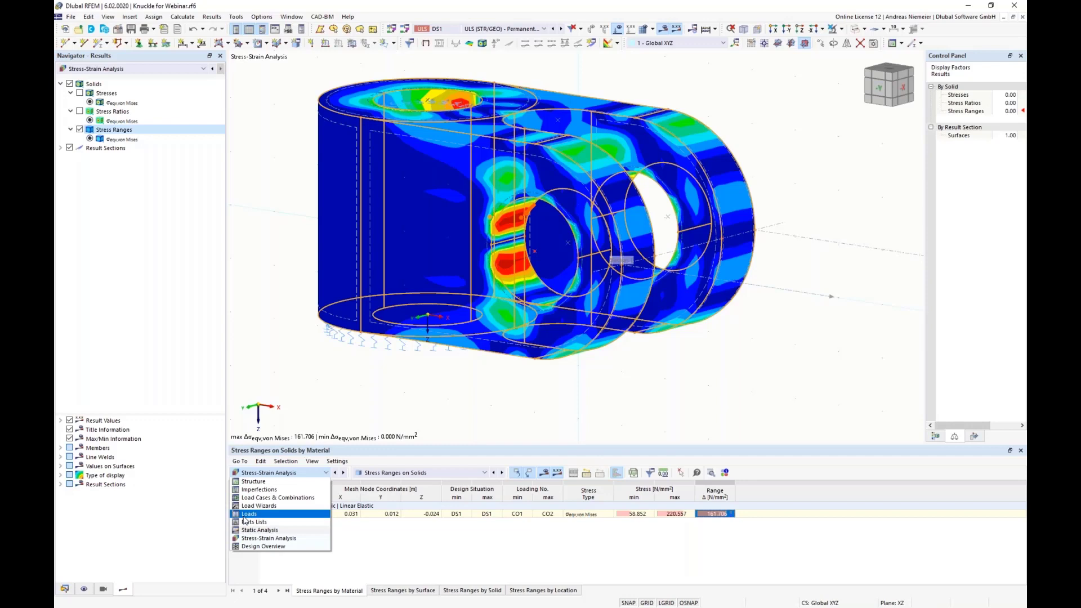
click(259, 538)
click(434, 29)
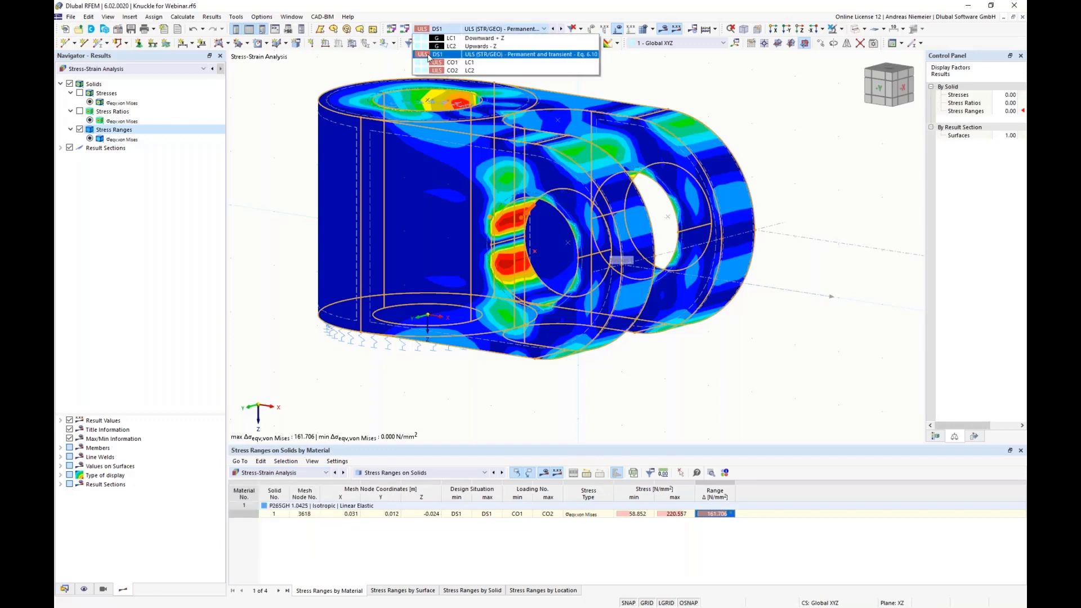
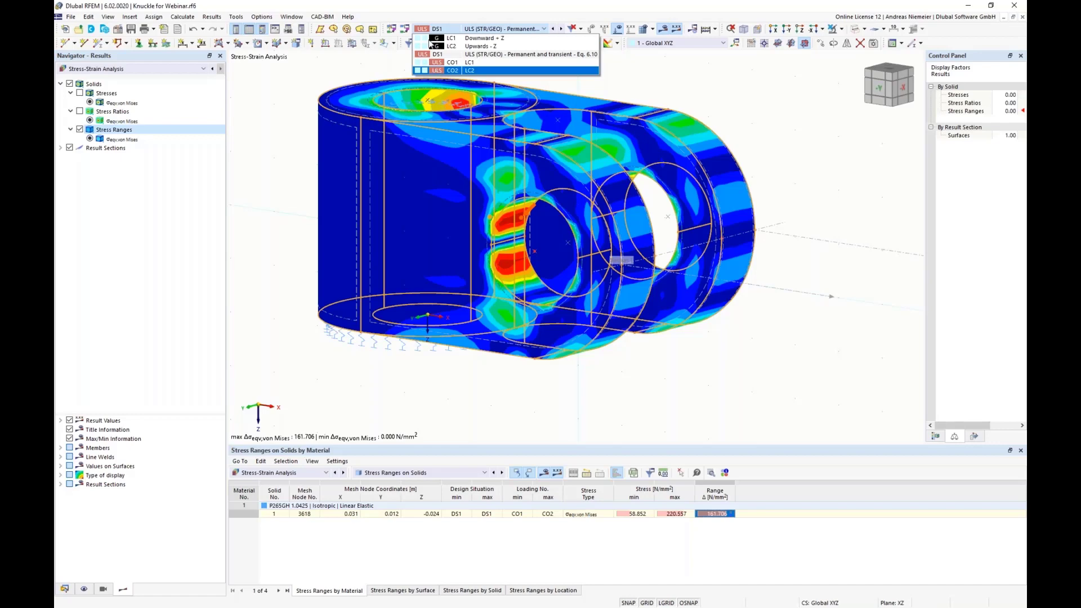
click(431, 45)
Step: Close the Knuckle for Webinar model and return to the open K5.rf6 model
click(71, 16)
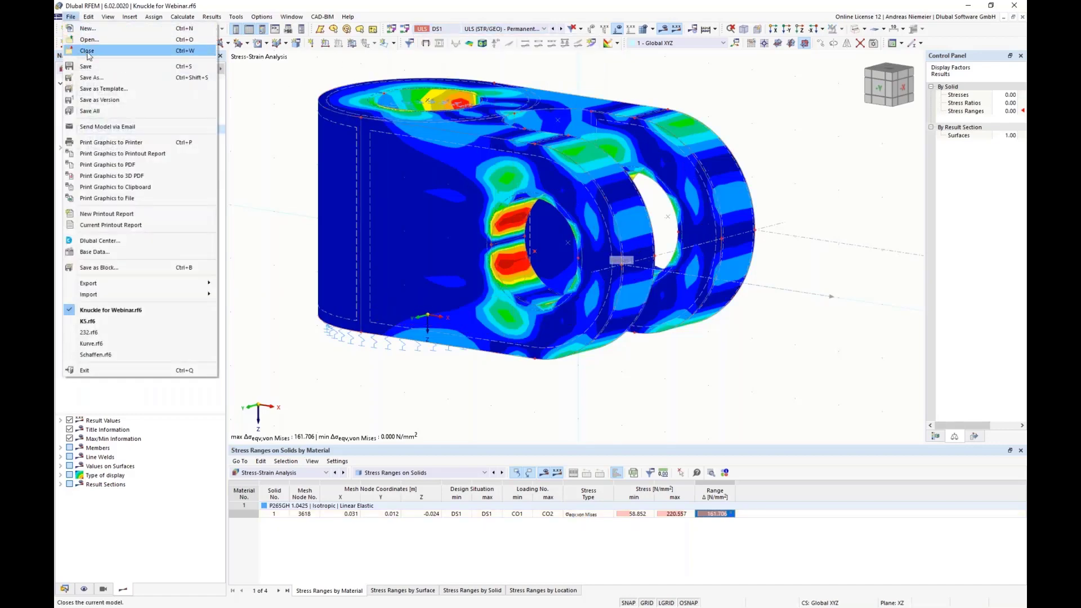
click(87, 52)
click(584, 353)
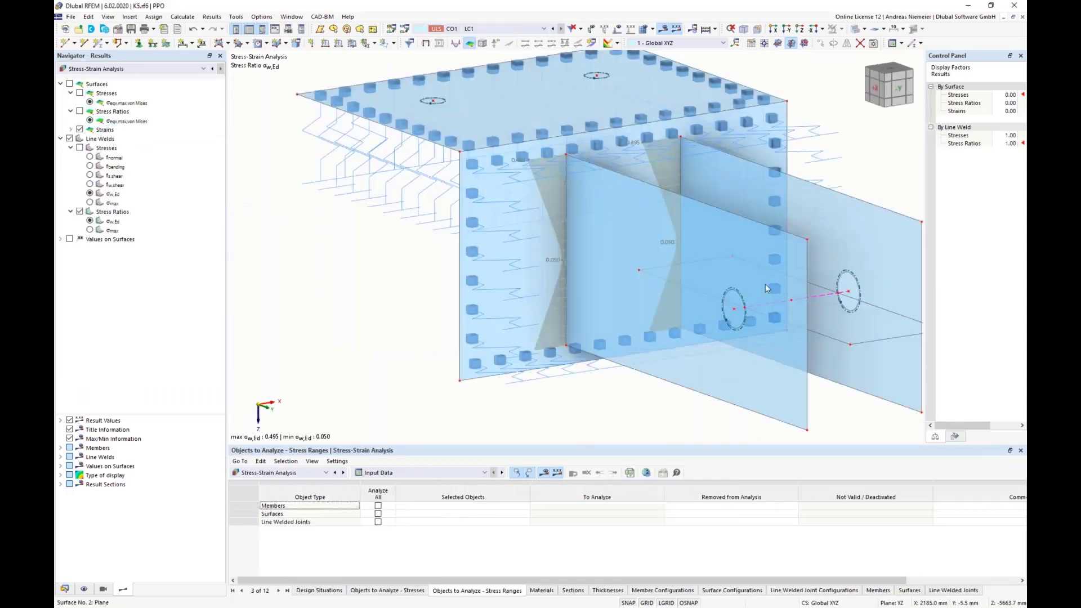
Step: Hide the types for surfaces in the display and orient the plate connection to show both weld stress ratio diagrams
ctrl+middle_drag(528, 221, 488, 240)
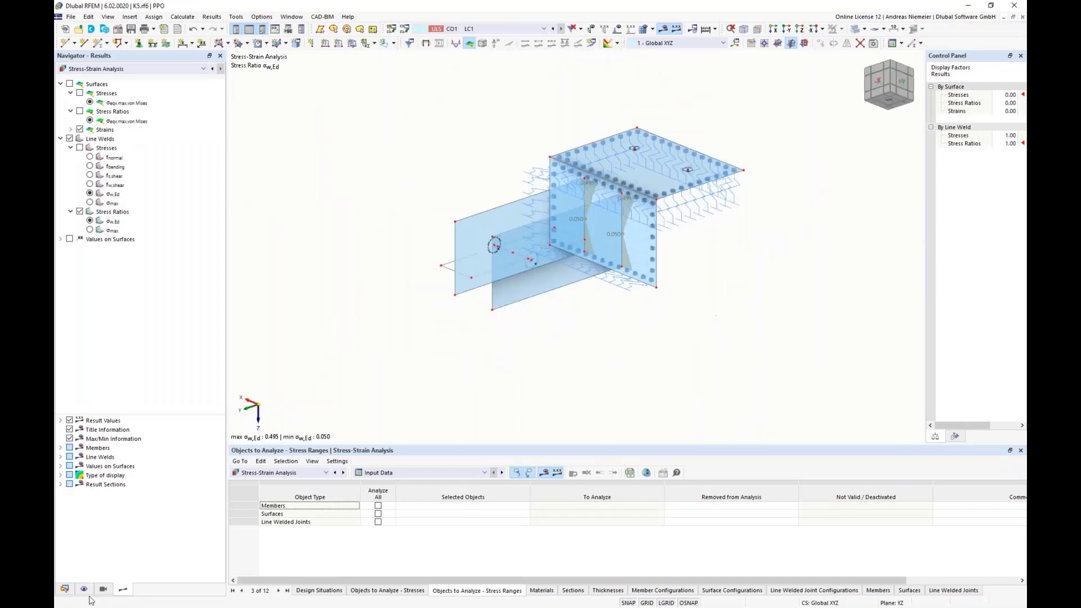
click(84, 589)
scroll(155, 176, up, 12)
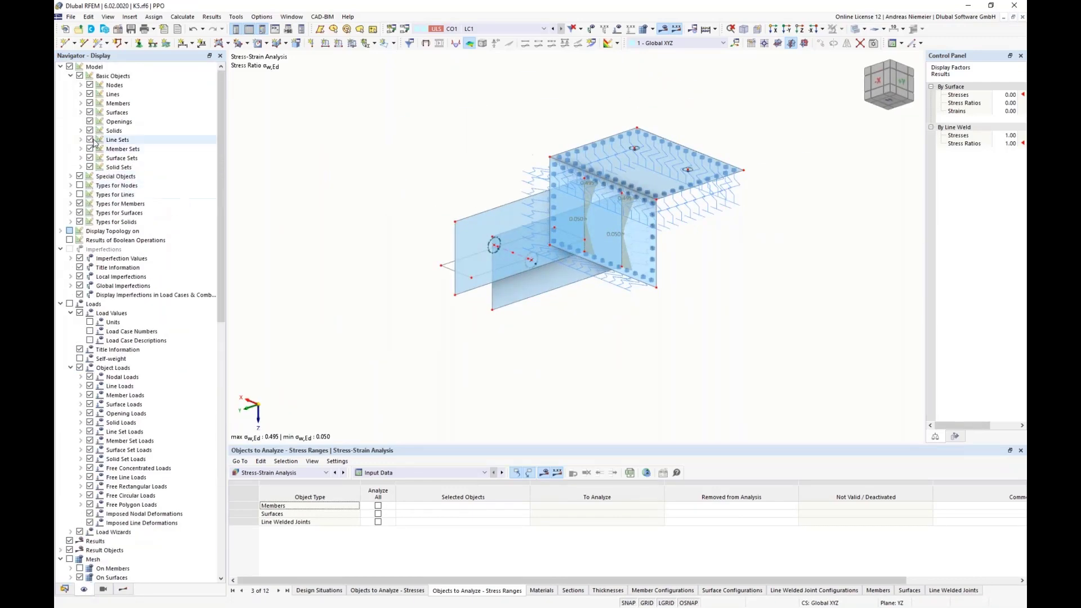
click(79, 212)
mouse_move(563, 334)
ctrl+middle_down()
mouse_move(522, 299)
mouse_move(492, 313)
ctrl+middle_up()
click(744, 30)
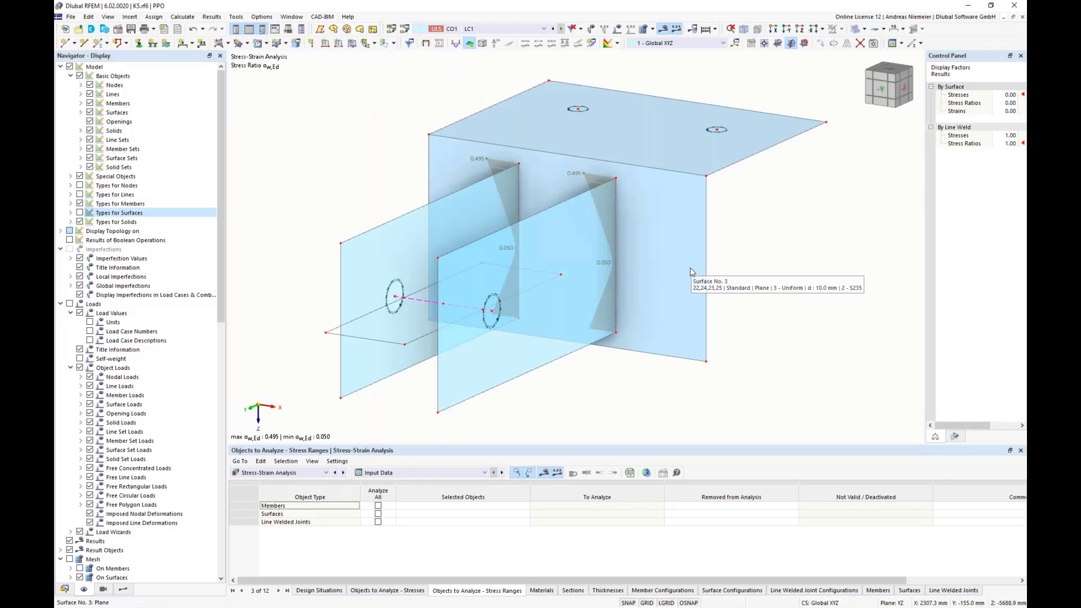
Step: Create a printout report named Stress Check and deselect all of its report items
click(64, 589)
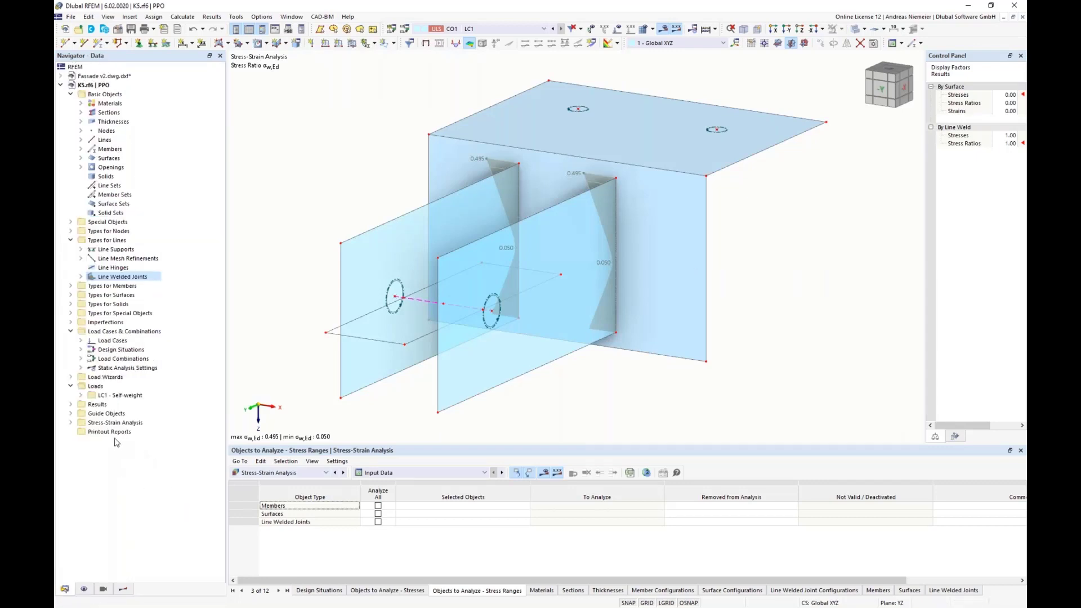
right_click(116, 433)
click(135, 442)
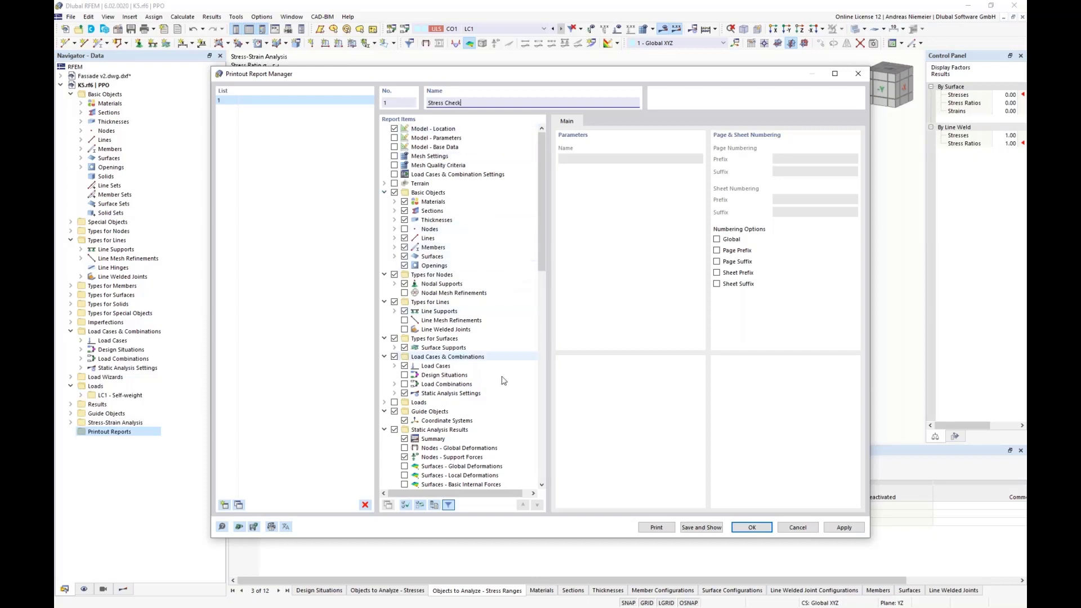
click(406, 505)
click(420, 505)
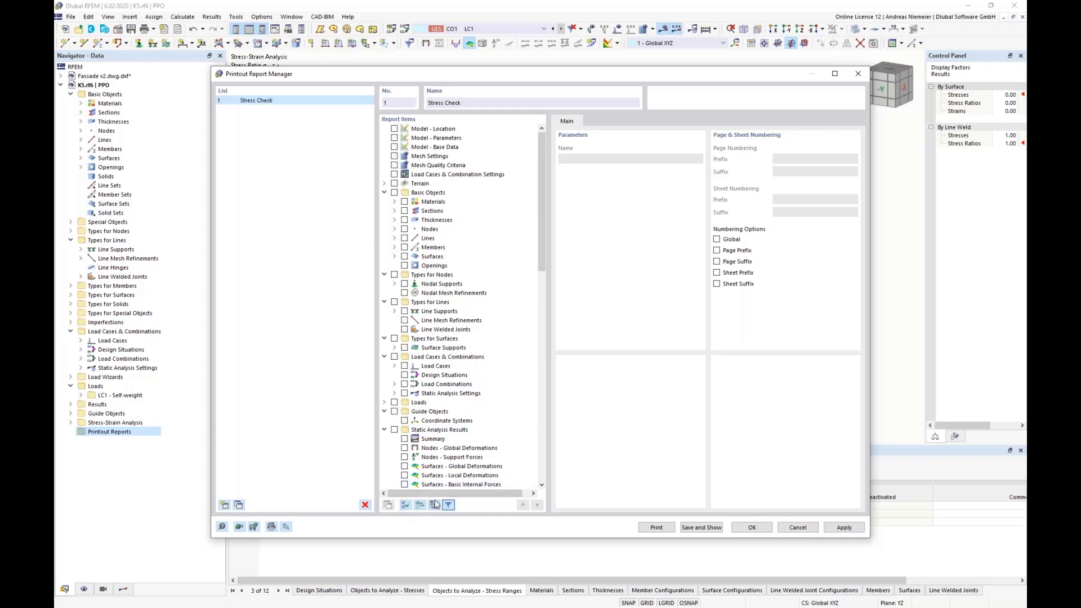
Step: Collapse the report item tree and include Line Welded Joints from Types for Lines in the report
right_click(506, 264)
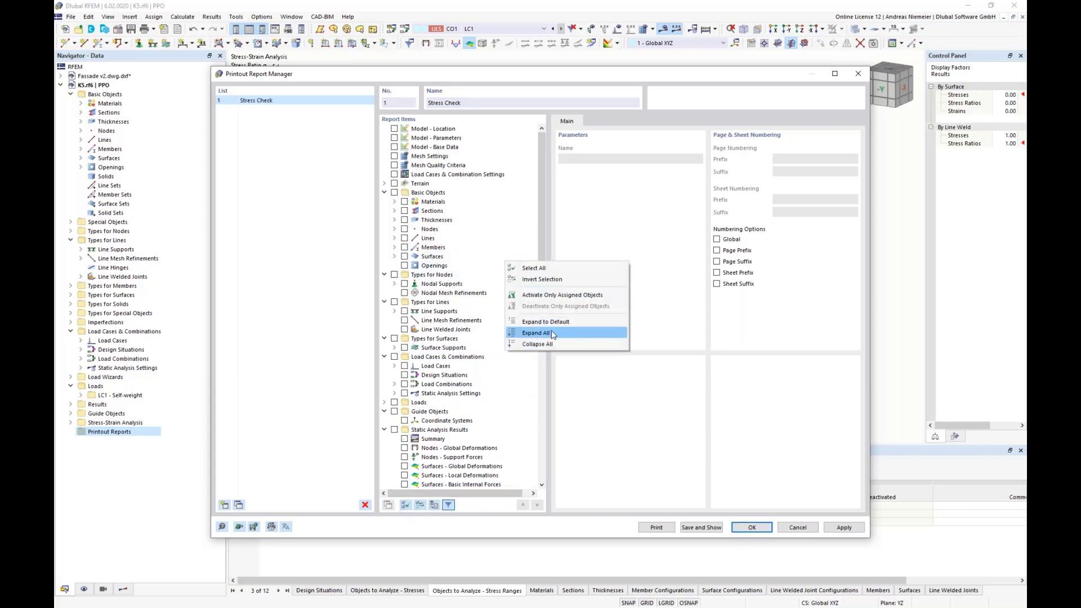
click(553, 345)
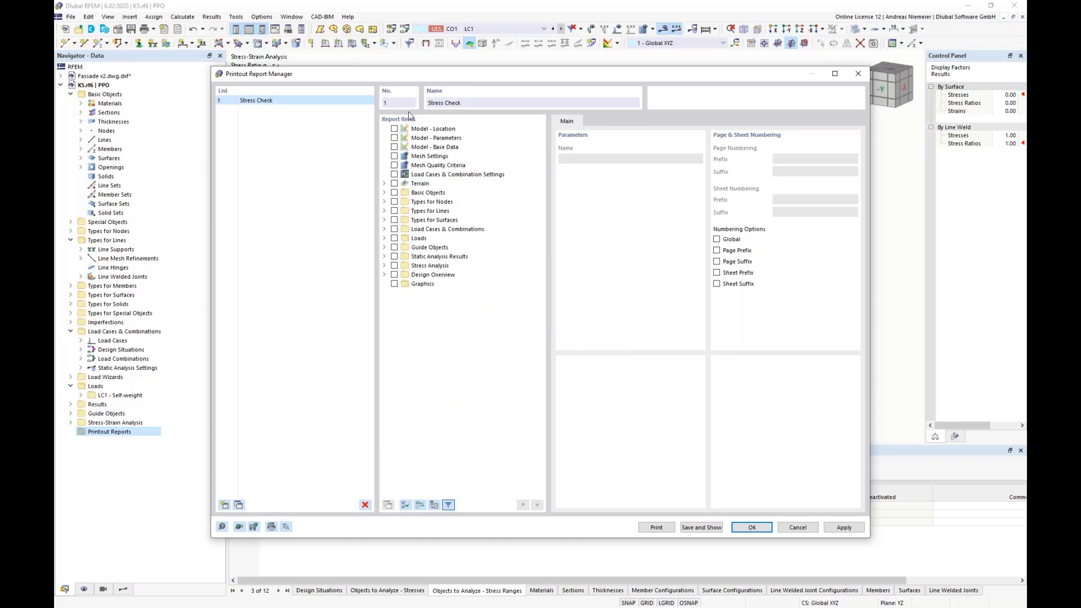
click(384, 193)
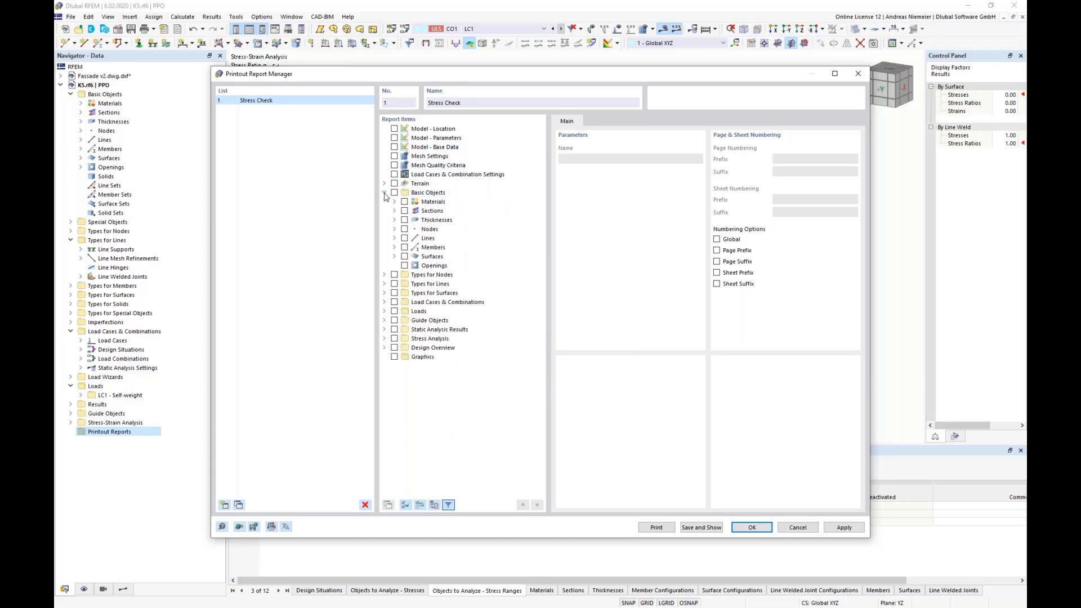
click(387, 193)
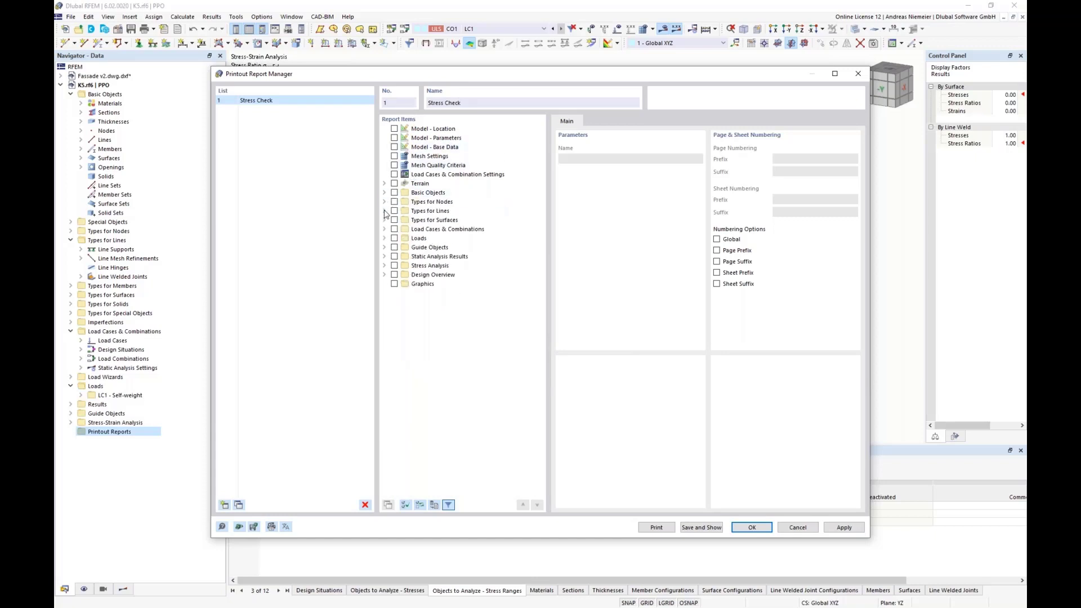
click(384, 211)
click(404, 238)
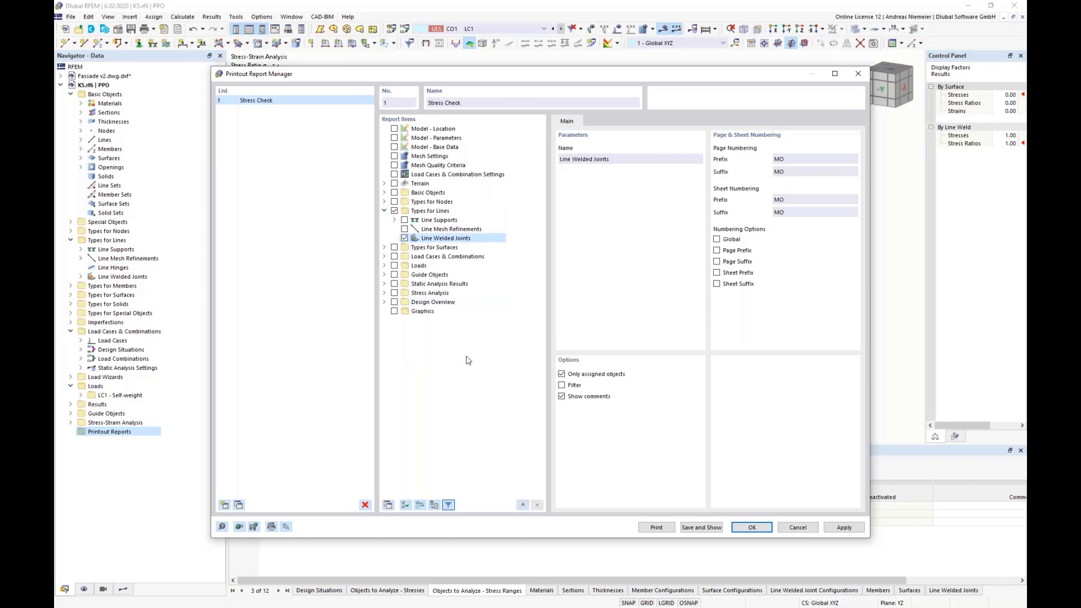
Step: Include the Stress Analysis global settings, objects to analyze for stresses, design situations, materials, thicknesses, surface configurations and line welded joint configurations in the report
click(394, 293)
click(384, 293)
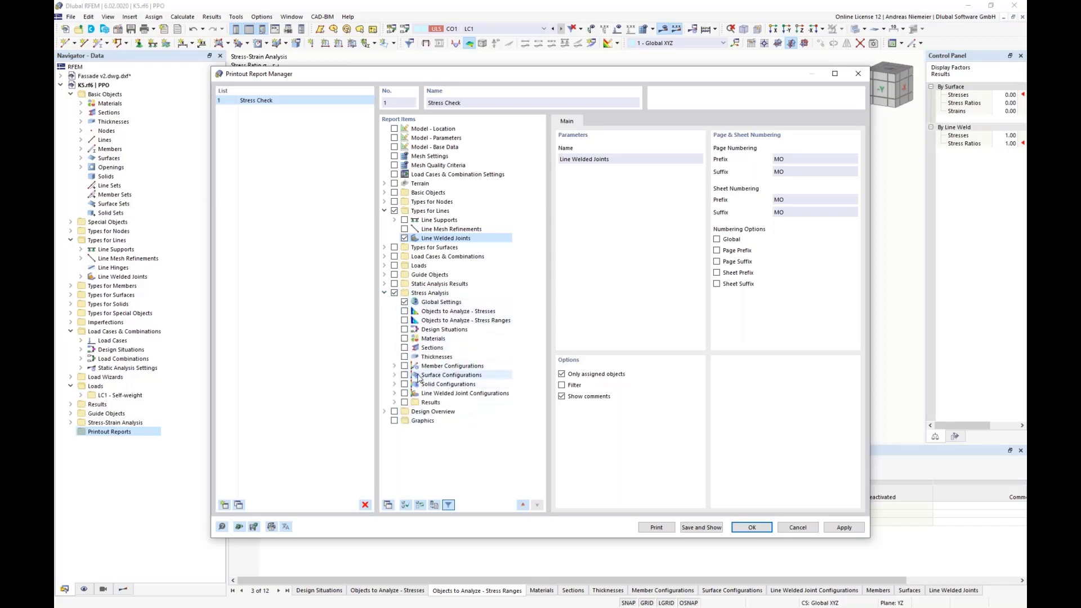
click(405, 311)
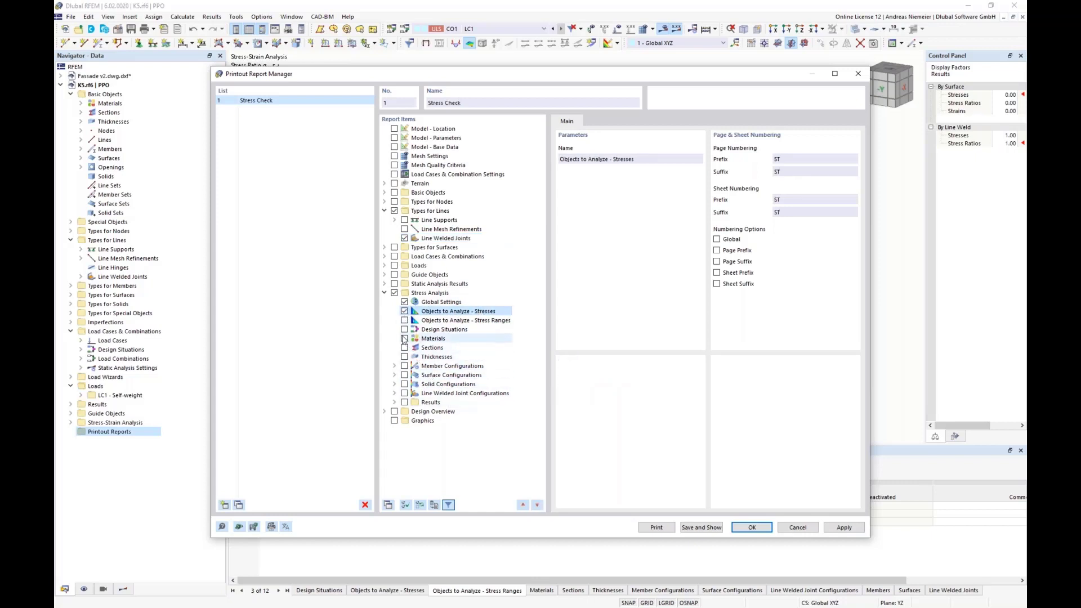
click(405, 329)
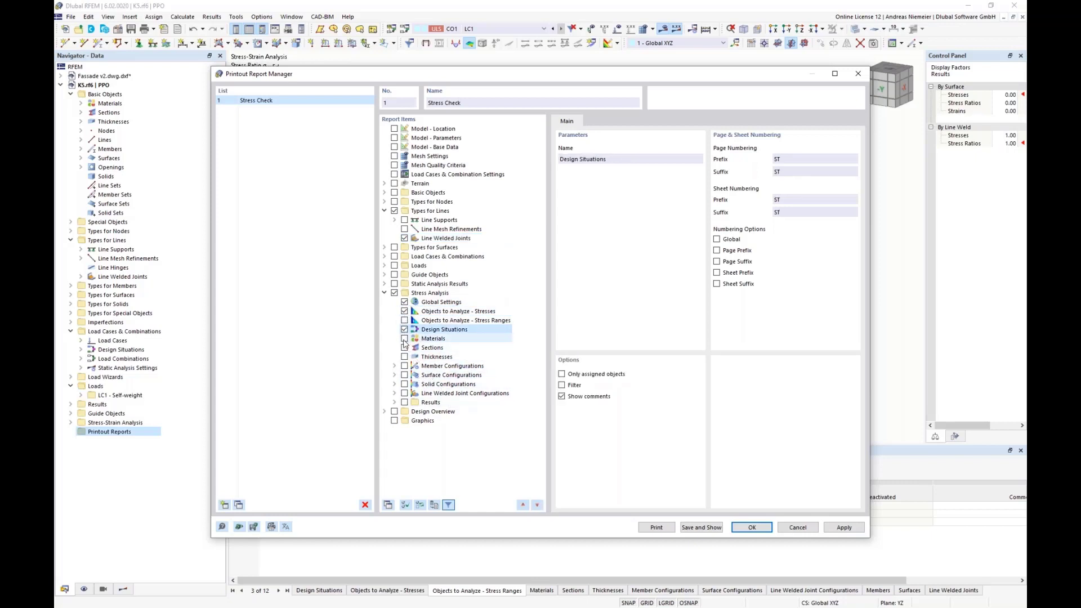
click(404, 357)
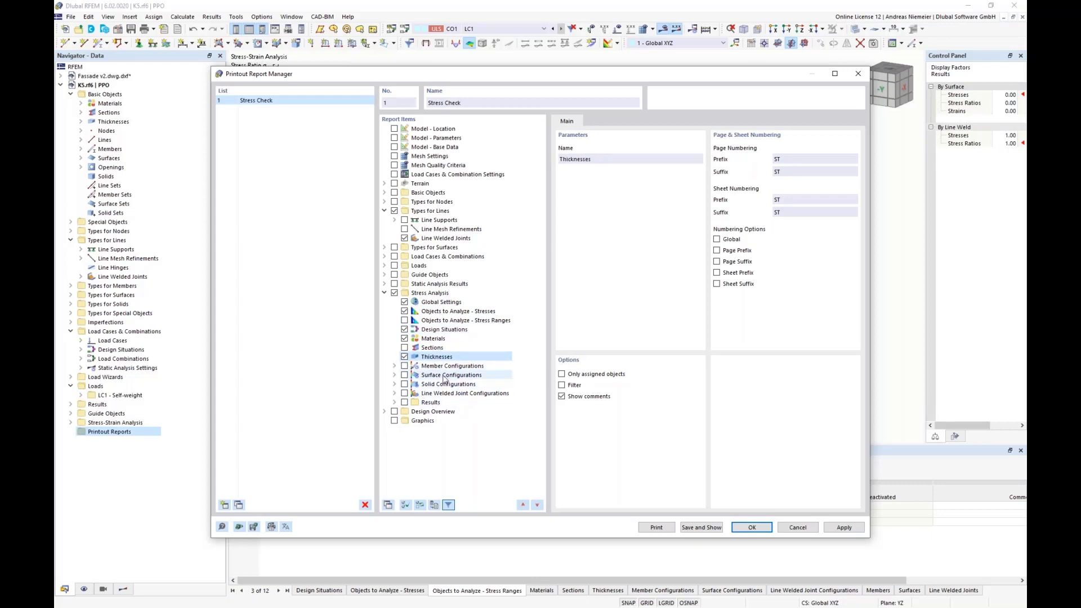
click(404, 375)
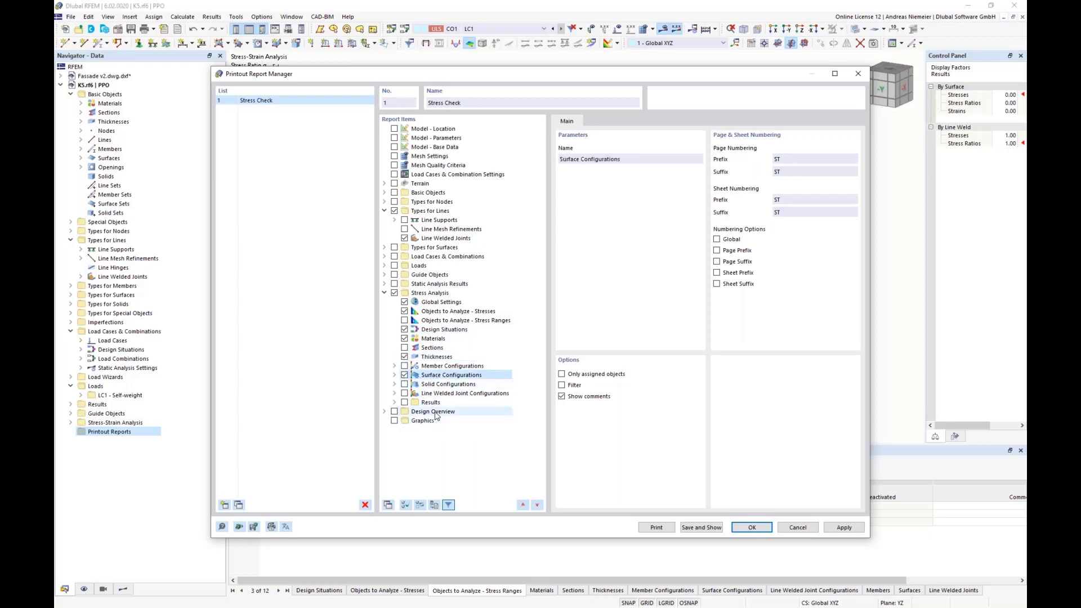
click(405, 393)
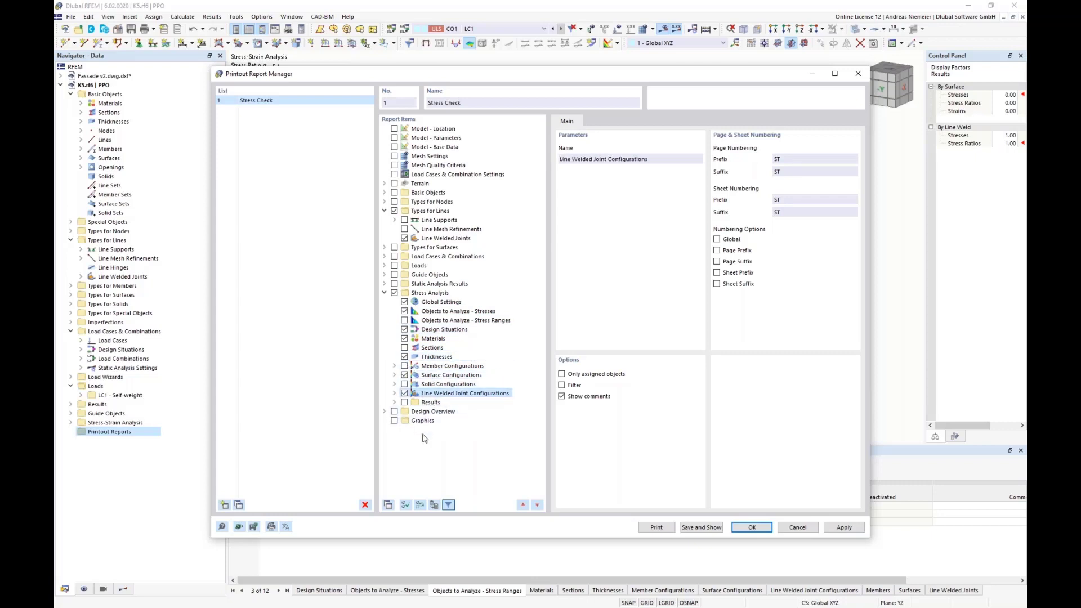
Step: Include the results Stresses on Surfaces by Surface and Stresses in Line Welds by Line, and save and show the report
click(394, 402)
click(404, 402)
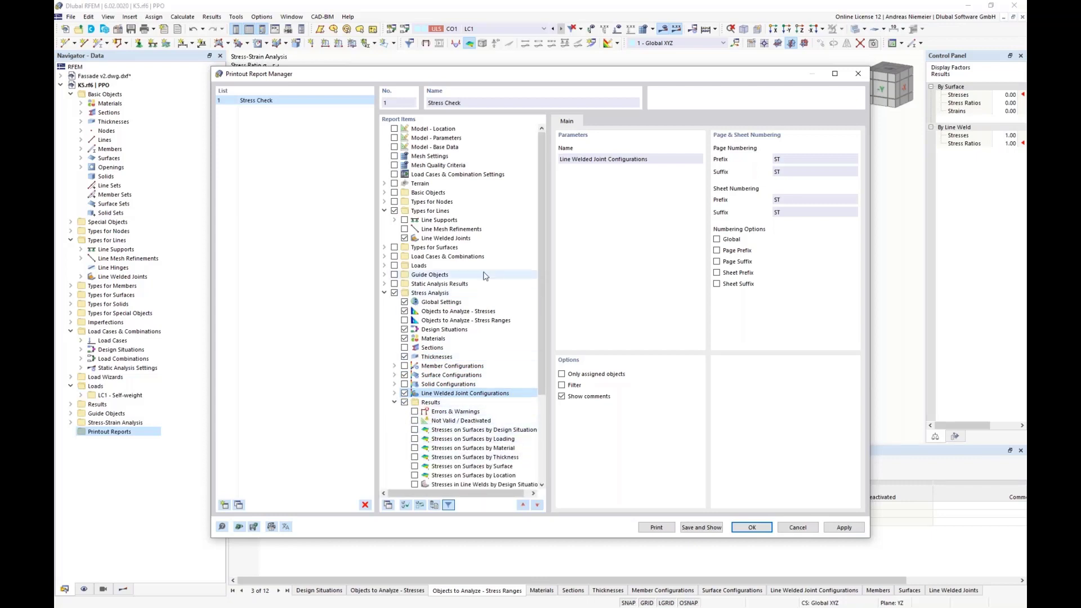
scroll(485, 276, down, 4)
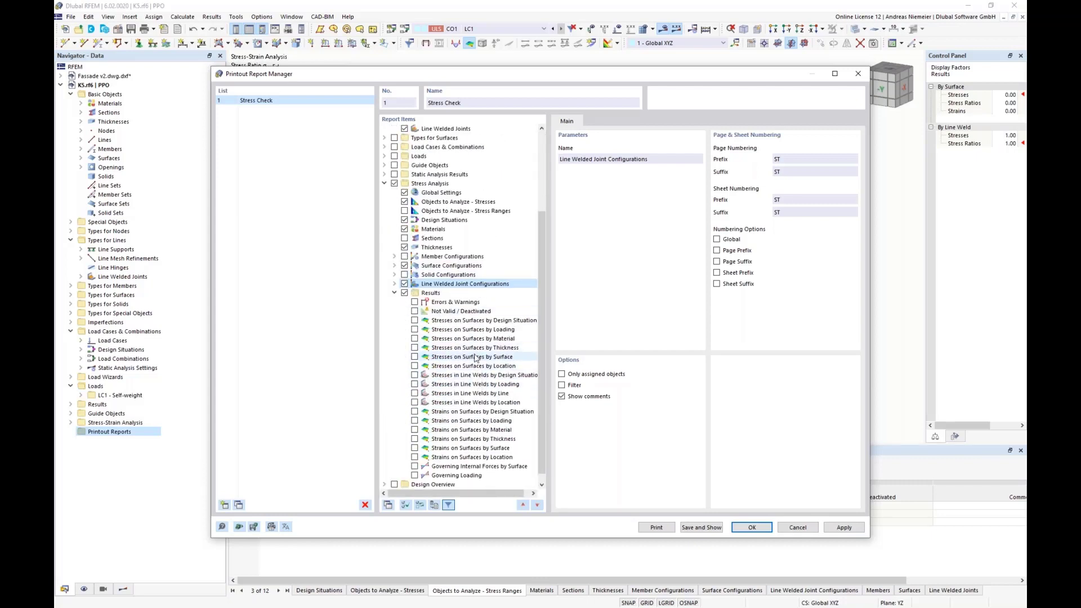
click(414, 357)
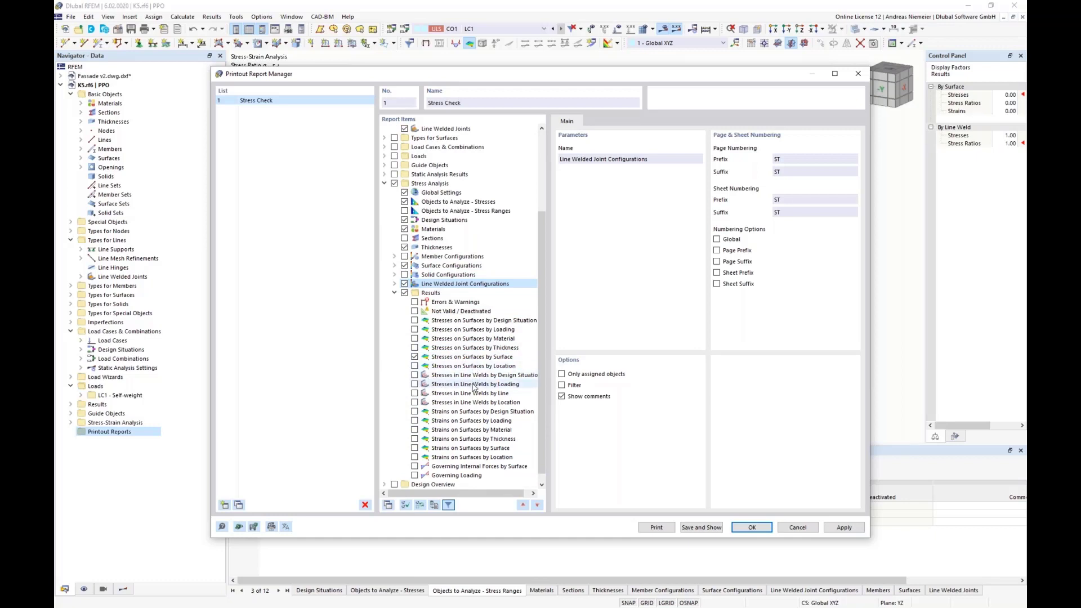
click(415, 393)
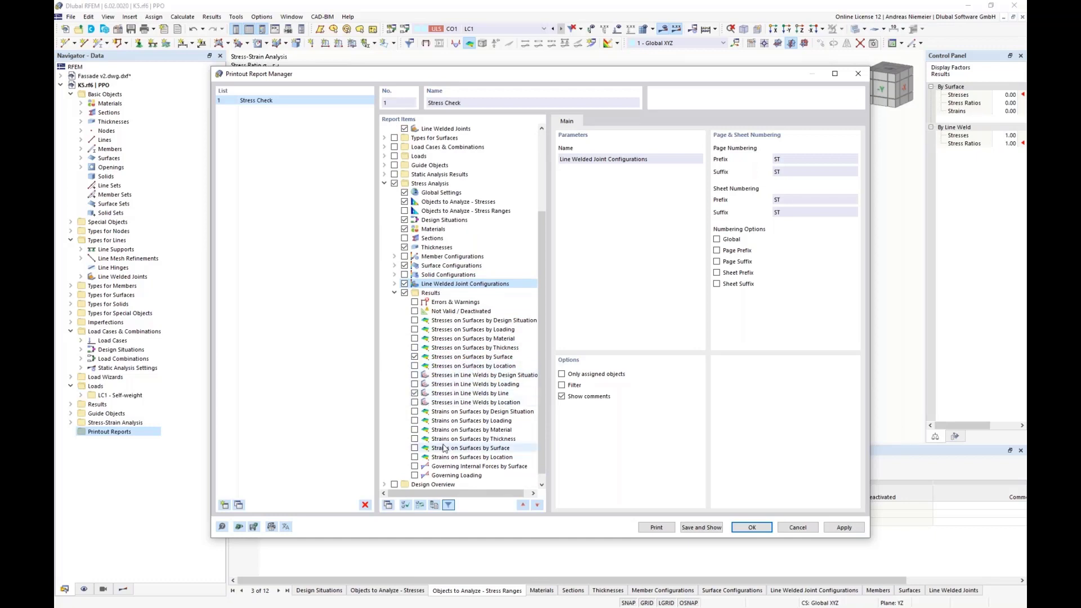
click(704, 529)
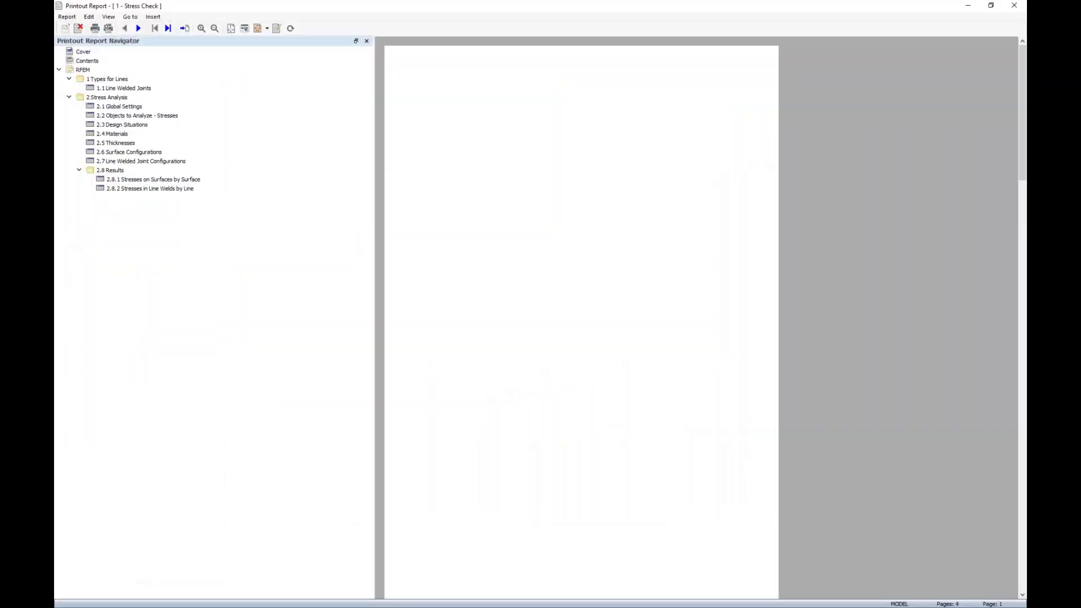
Step: Review the Stress Check report from the cover and contents through the stress analysis input tables to the surface stress results
scroll(588, 293, down, 3)
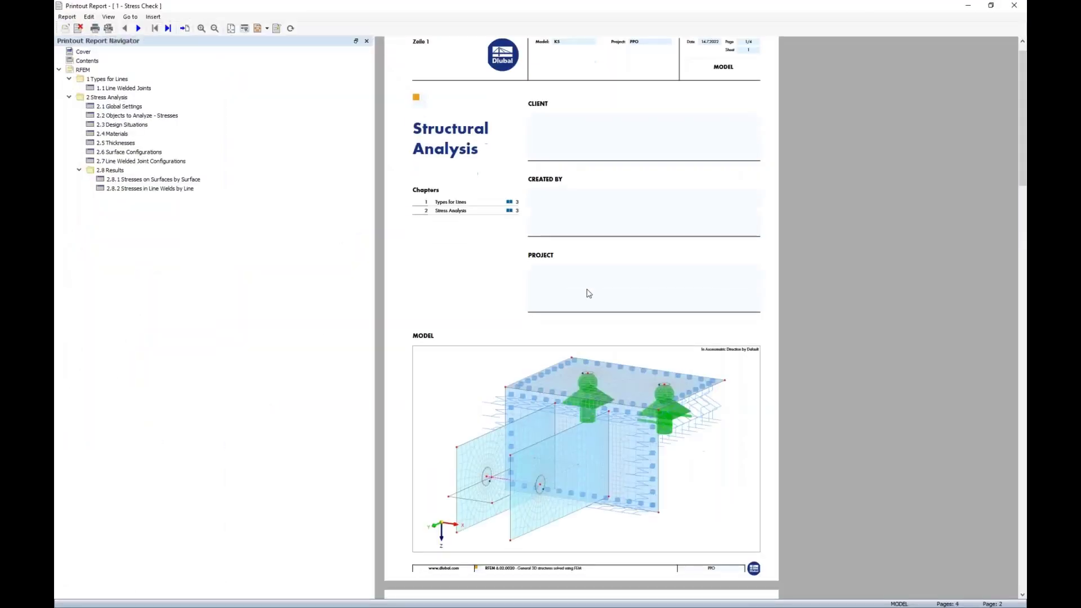
scroll(591, 315, up, 2)
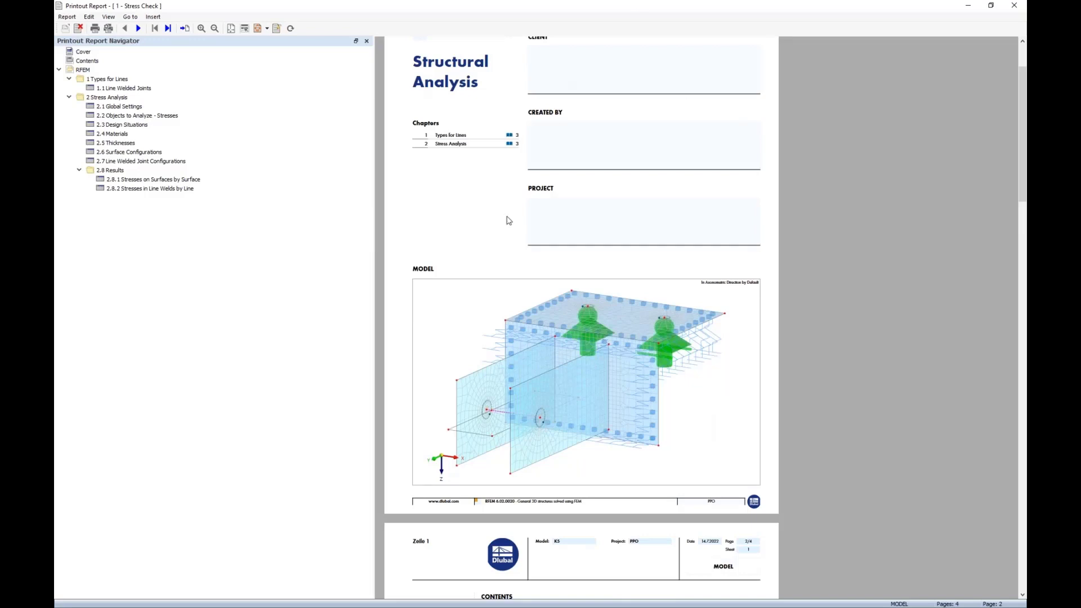
scroll(531, 257, up, 2)
scroll(563, 270, down, 10)
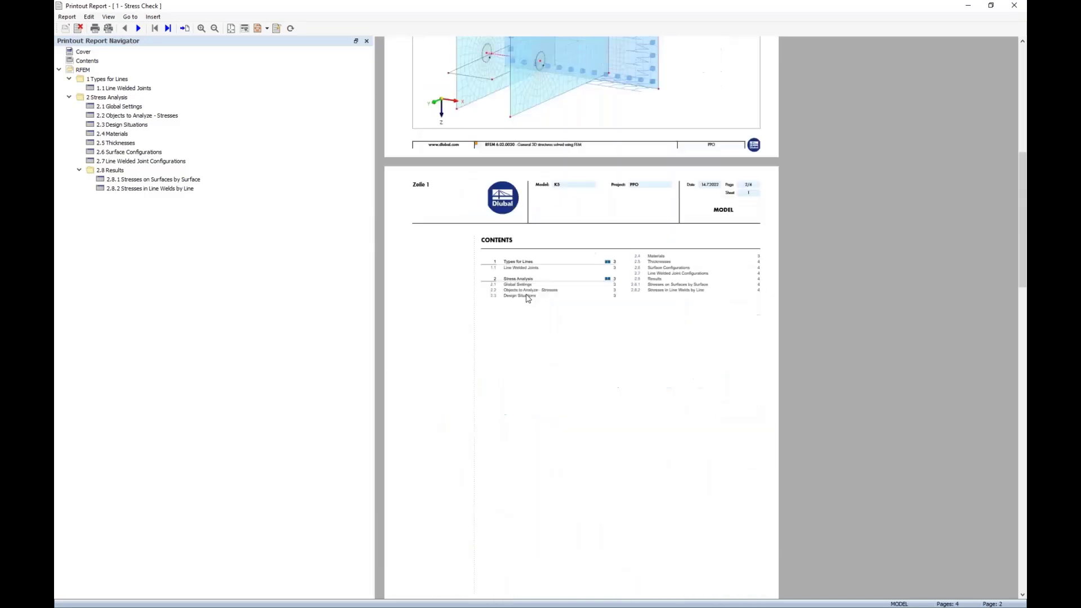
scroll(606, 321, down, 5)
scroll(563, 327, down, 8)
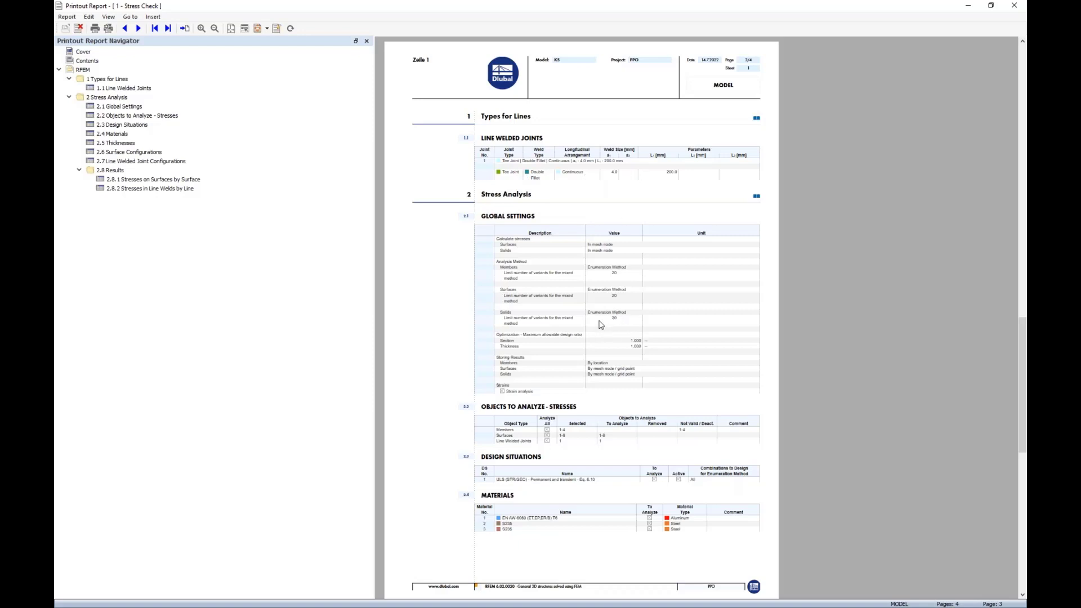
scroll(498, 197, down, 1)
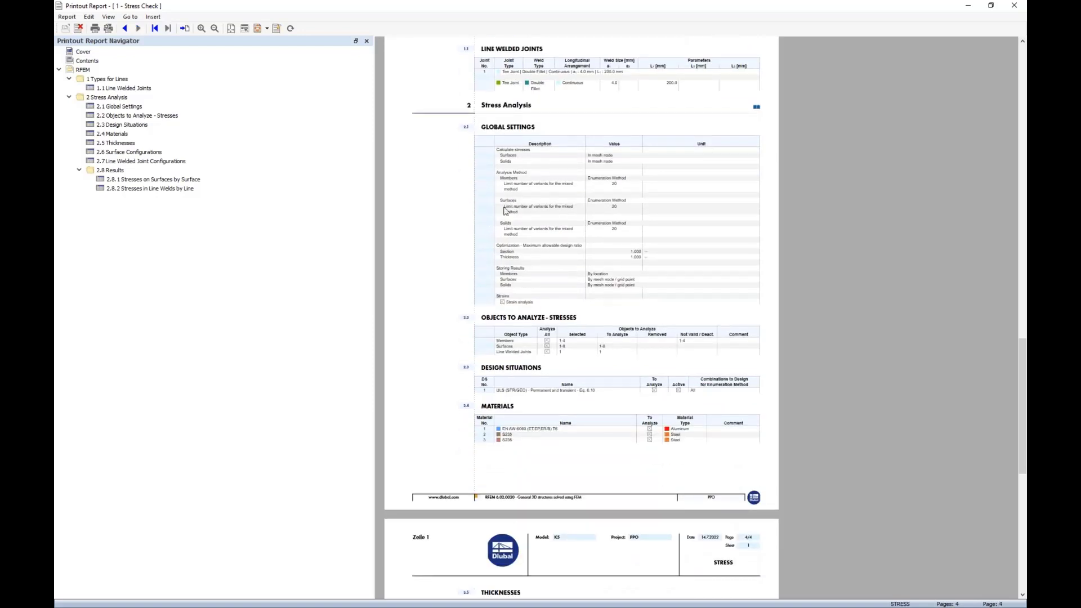
scroll(510, 213, down, 2)
scroll(514, 191, down, 1)
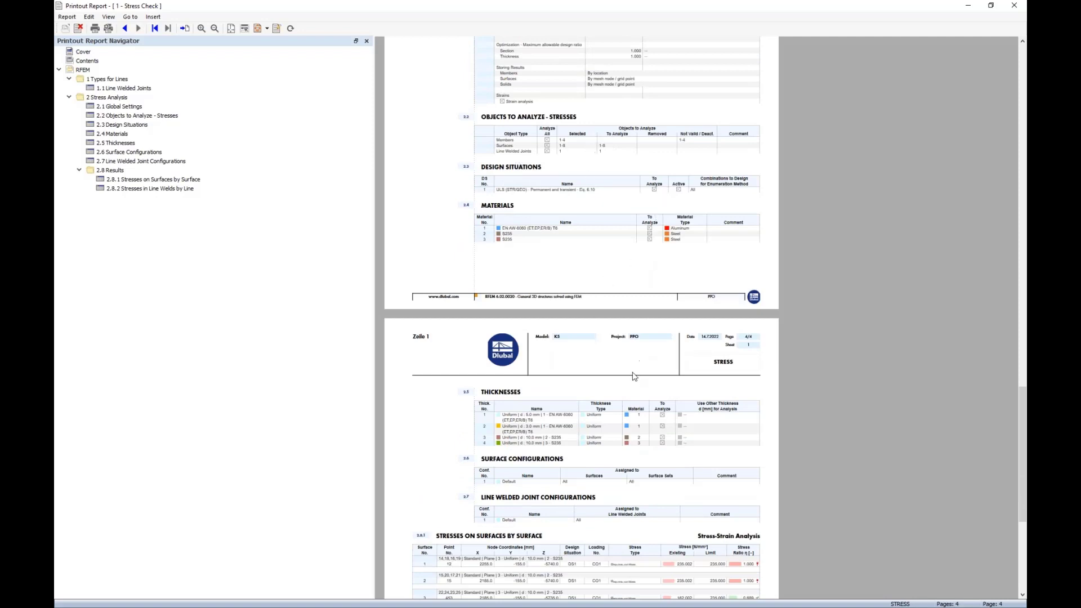
scroll(568, 419, down, 3)
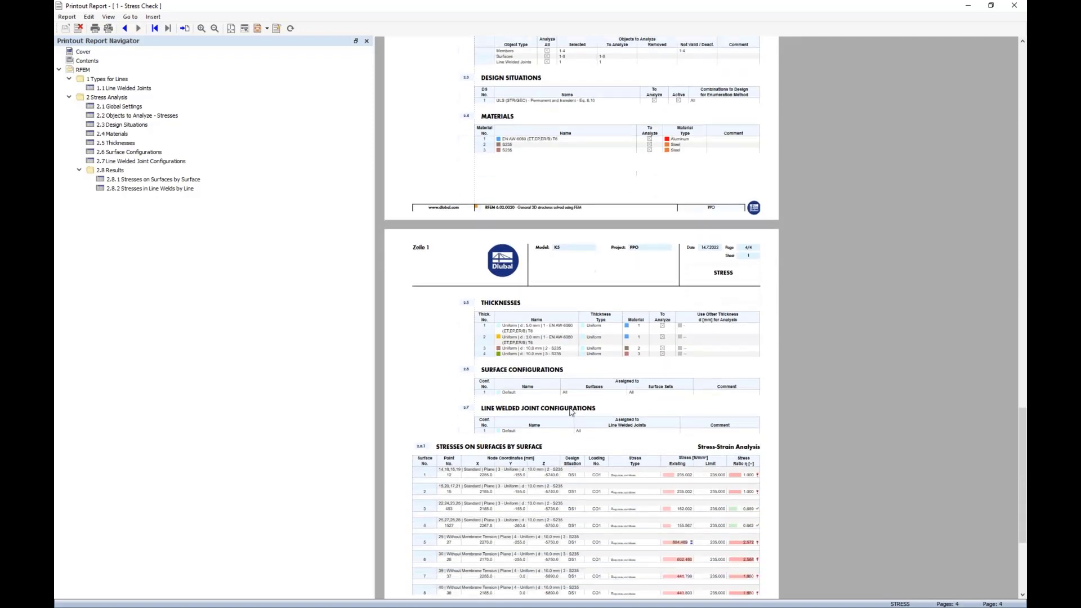
scroll(568, 419, down, 1)
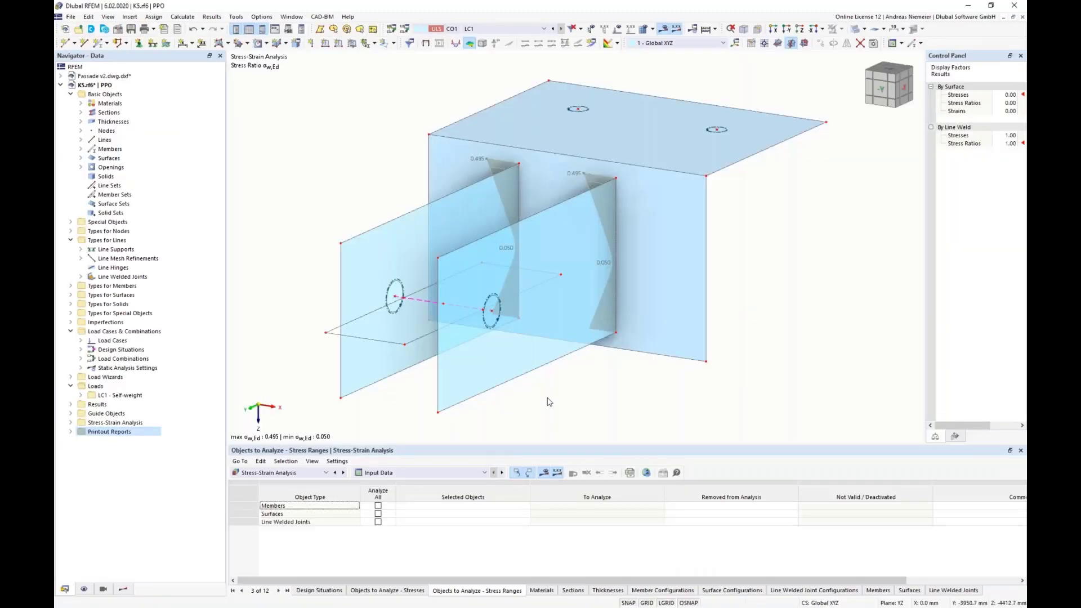
Step: Show the surfaces' von Mises stress ratios instead of the line weld results, and activate the visibility of only the Standard stiffness surfaces
click(123, 590)
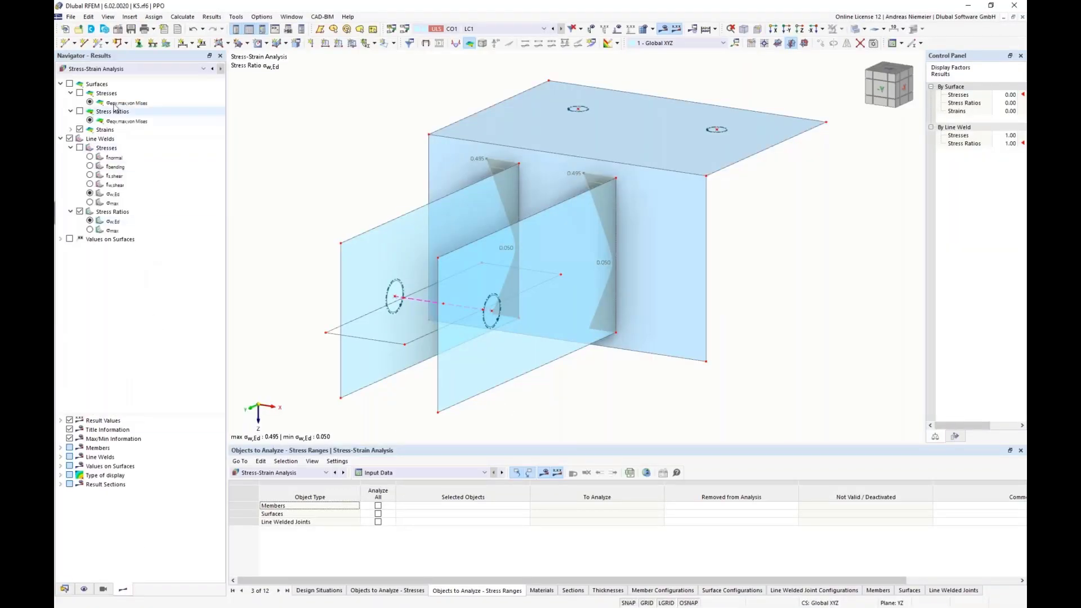
click(69, 139)
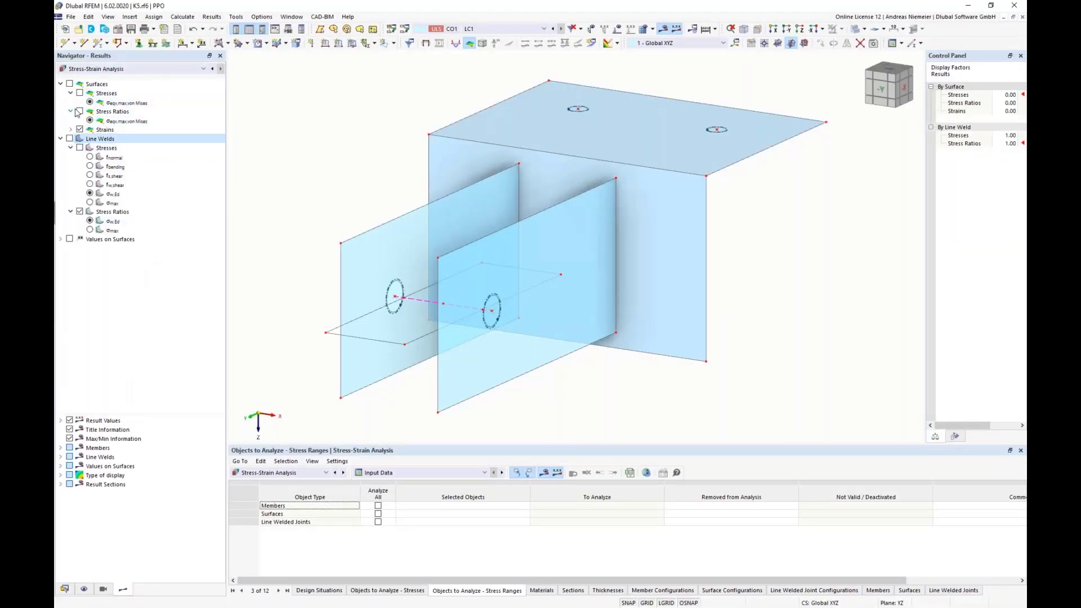
click(69, 84)
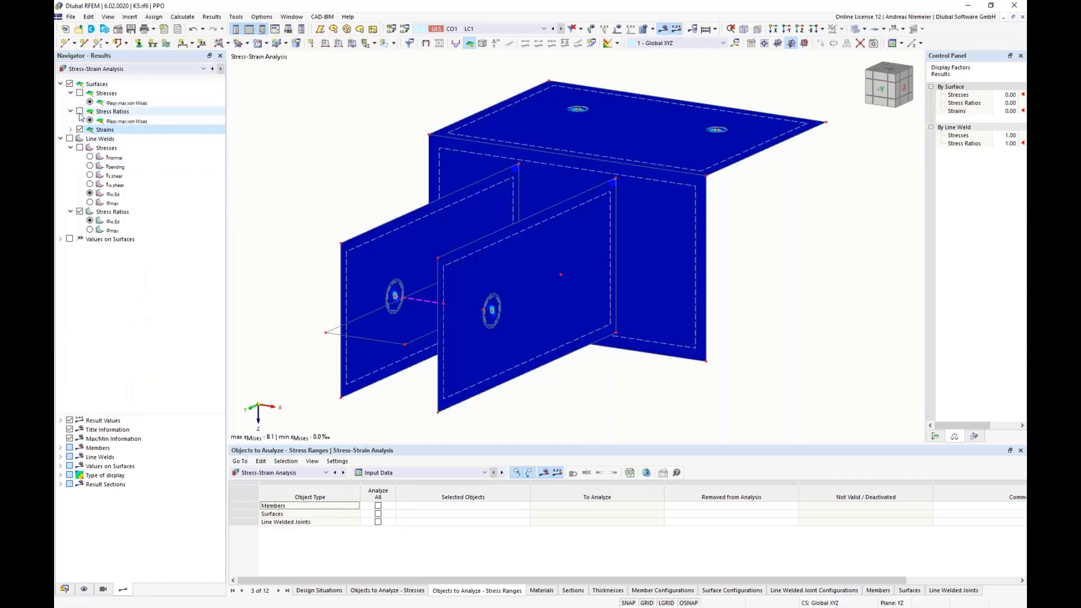
click(79, 111)
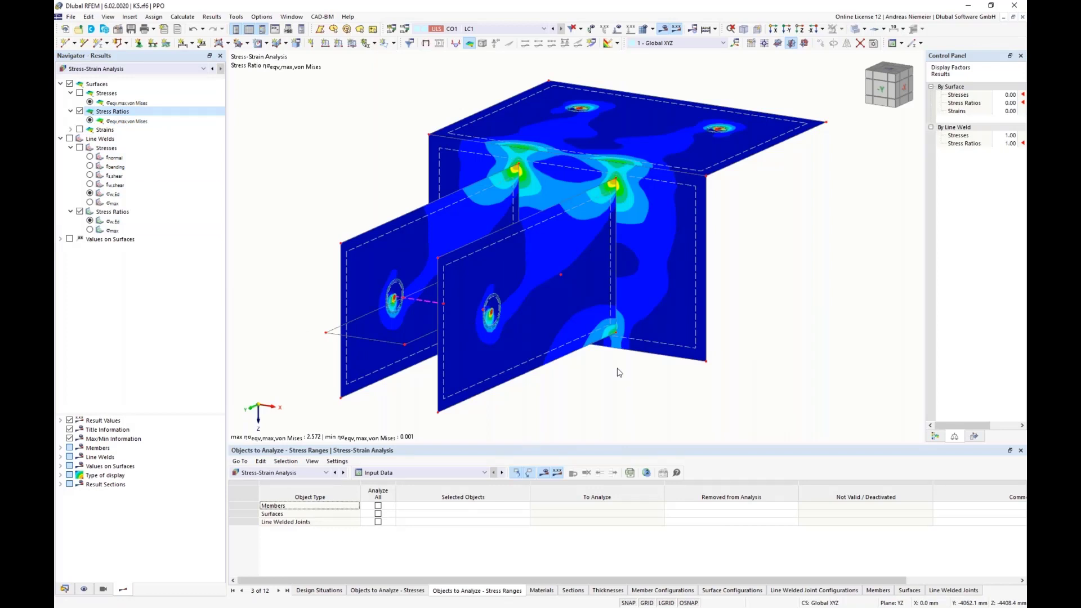
click(104, 590)
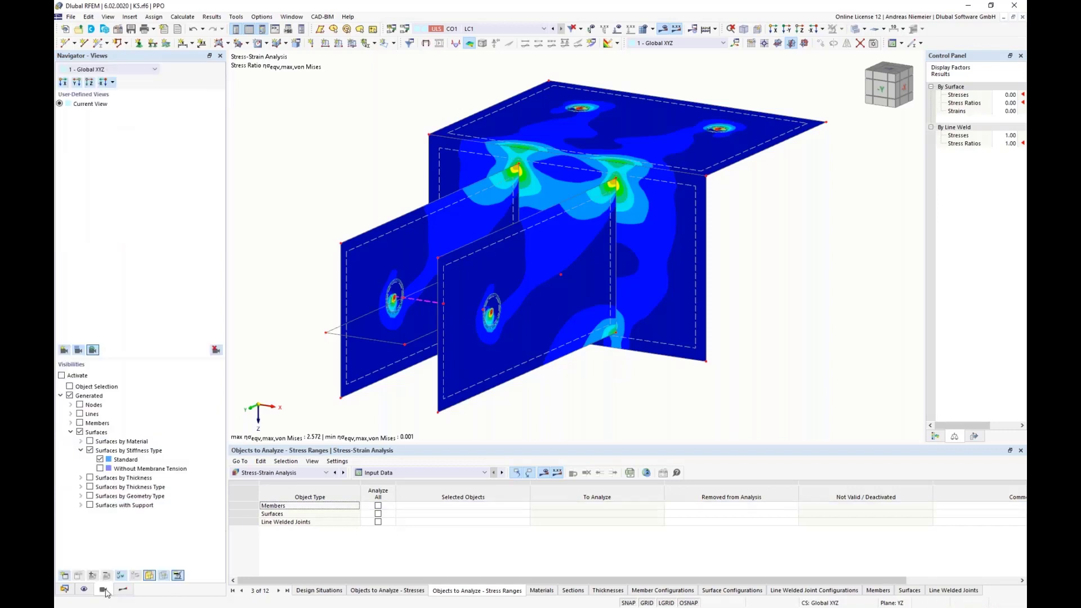
click(62, 375)
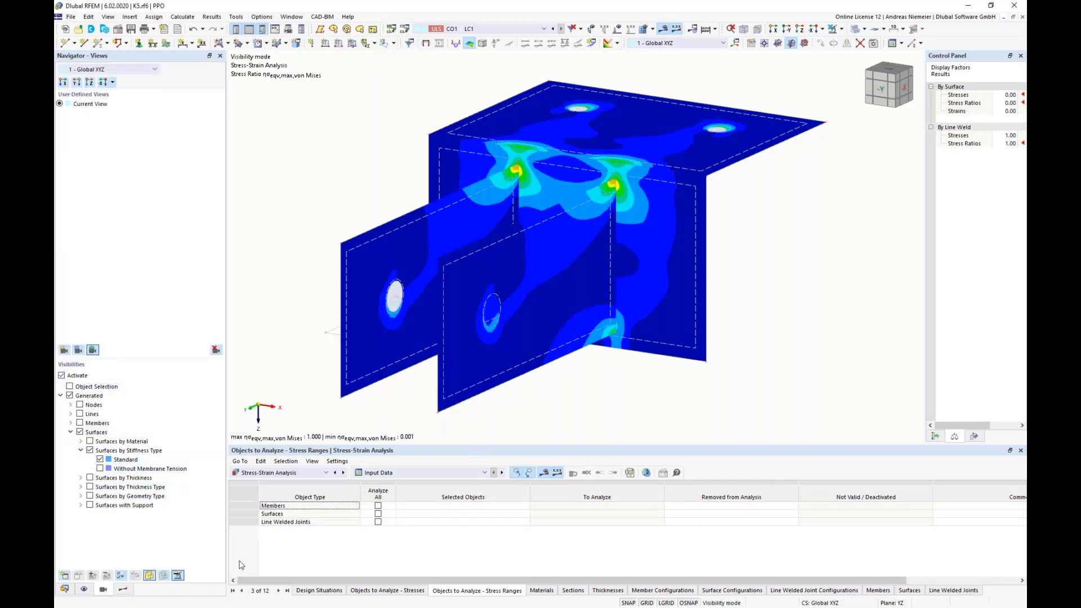
Step: Enable the gray zone for the stress ratio isobands at 10 % and show the color scale
click(124, 590)
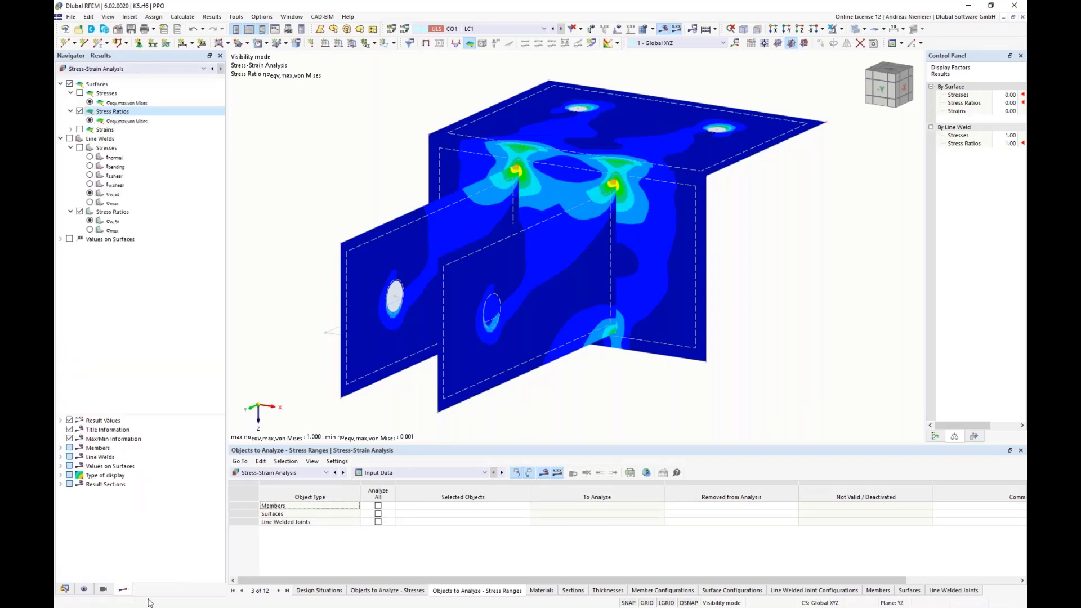
click(60, 475)
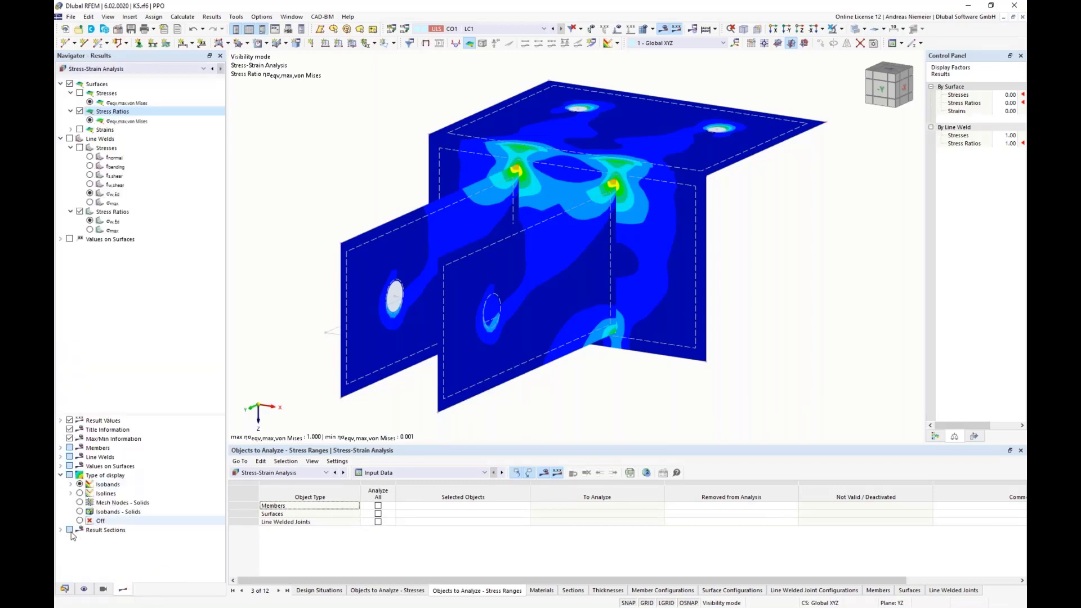
click(70, 485)
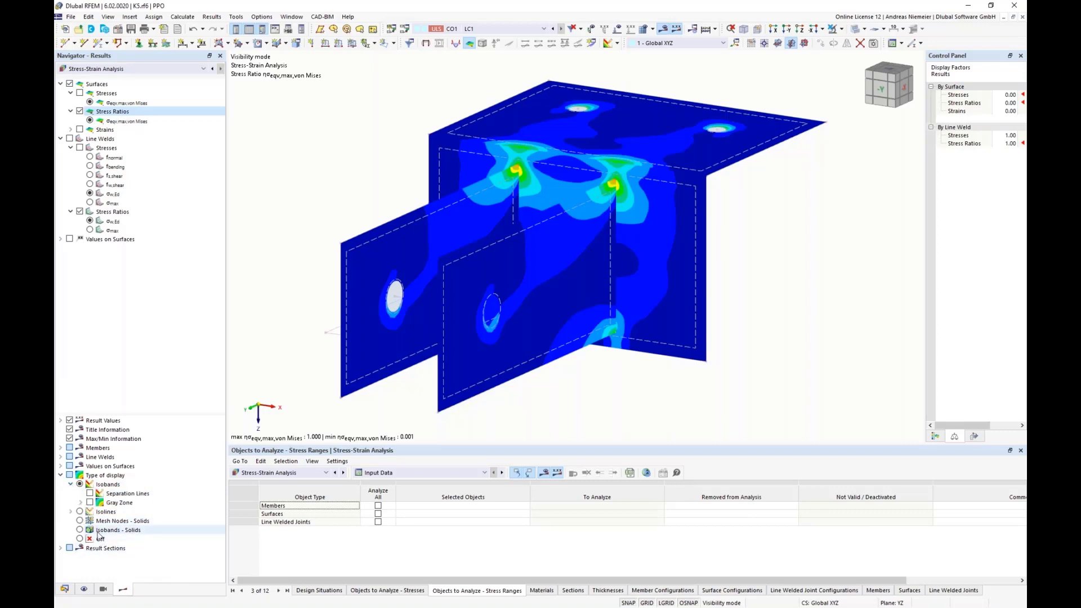
click(89, 502)
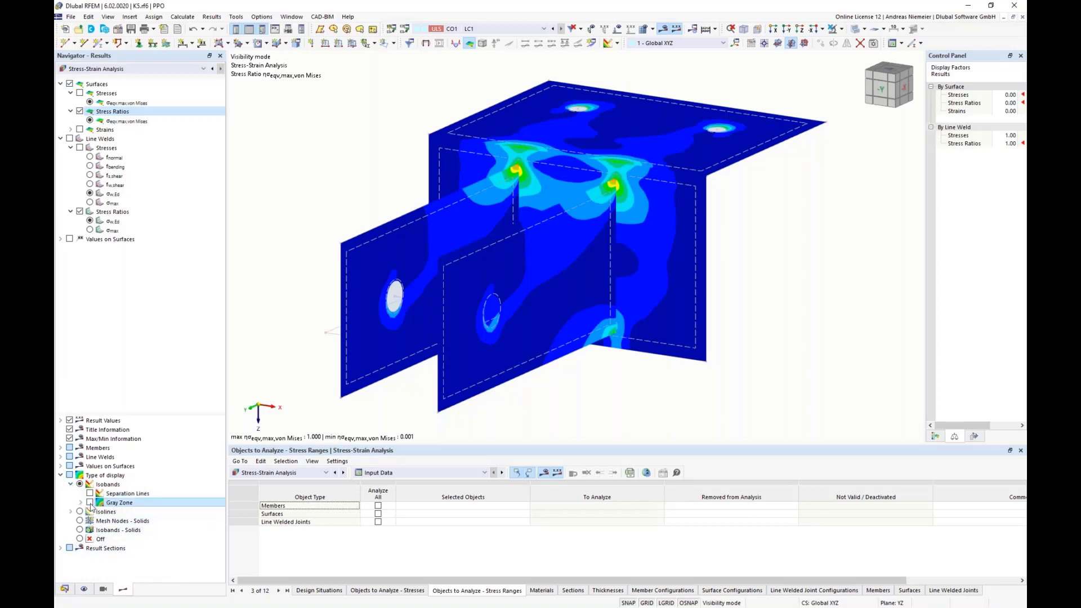
click(80, 503)
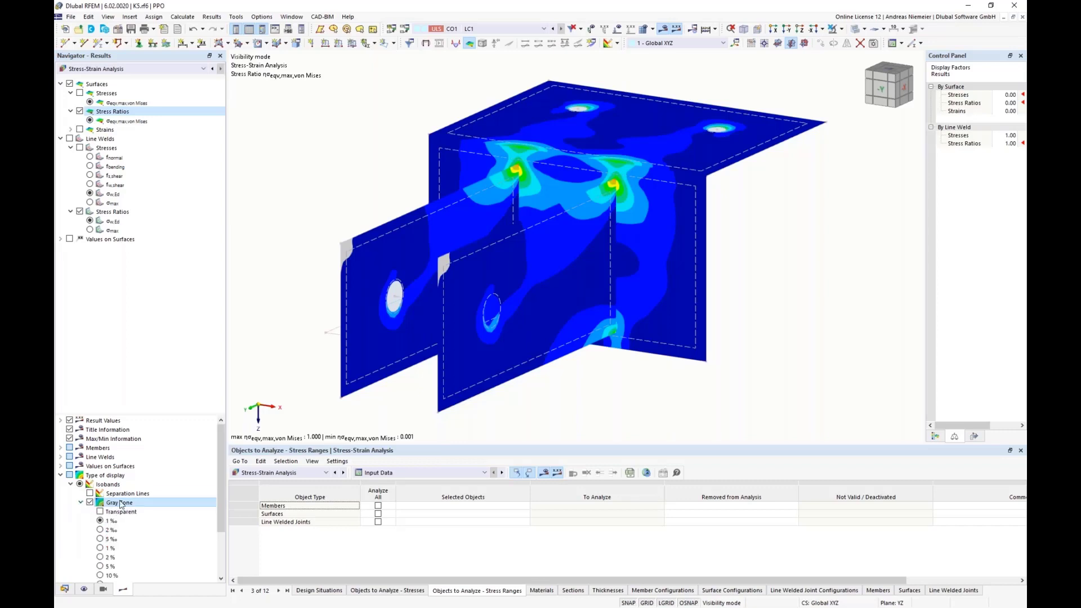
scroll(160, 487, down, 3)
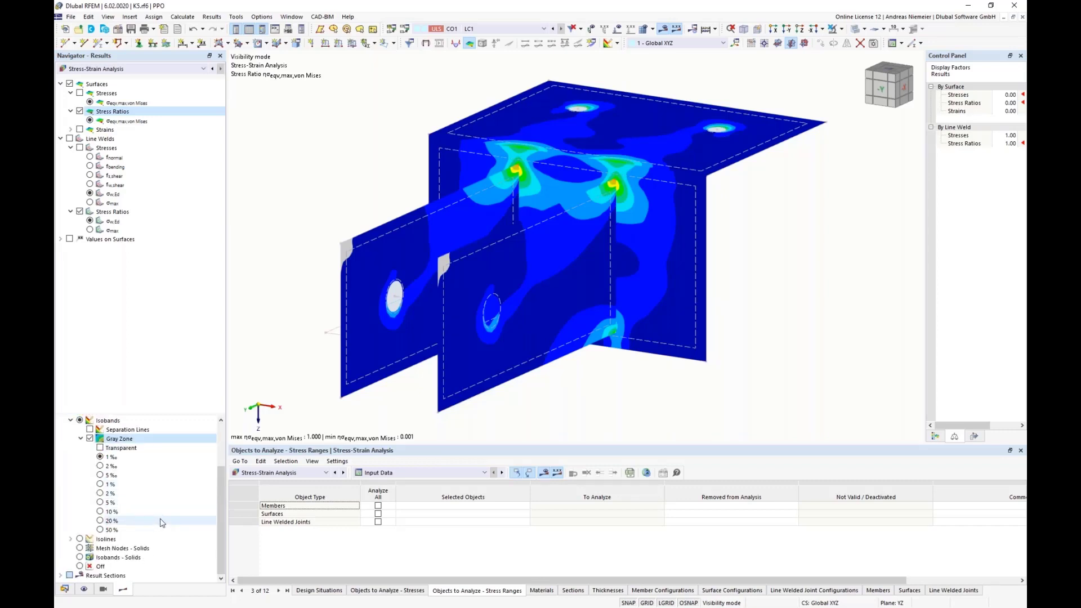
click(935, 437)
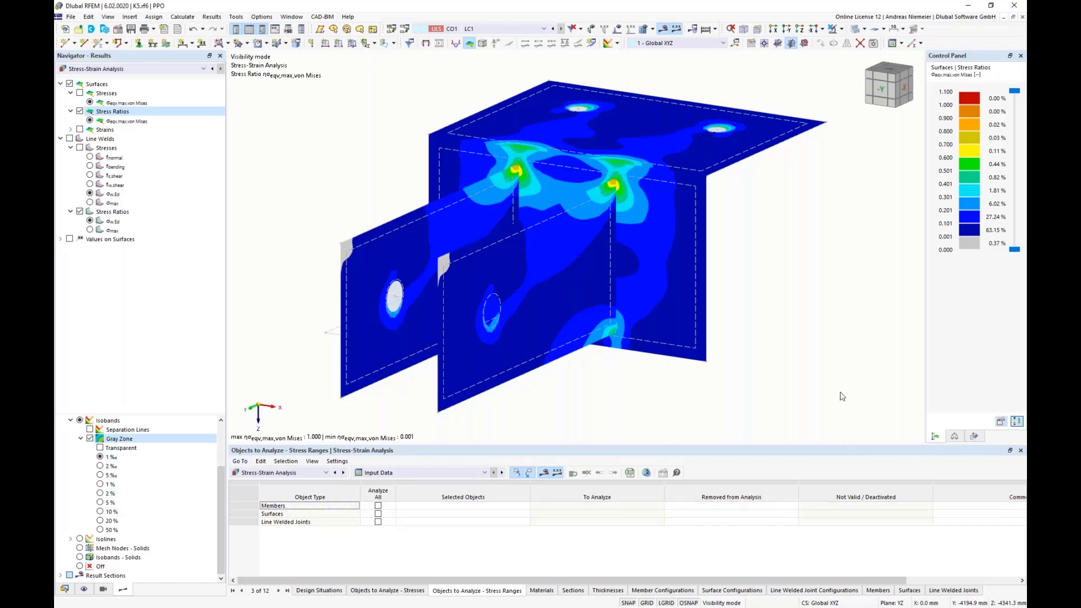
click(100, 475)
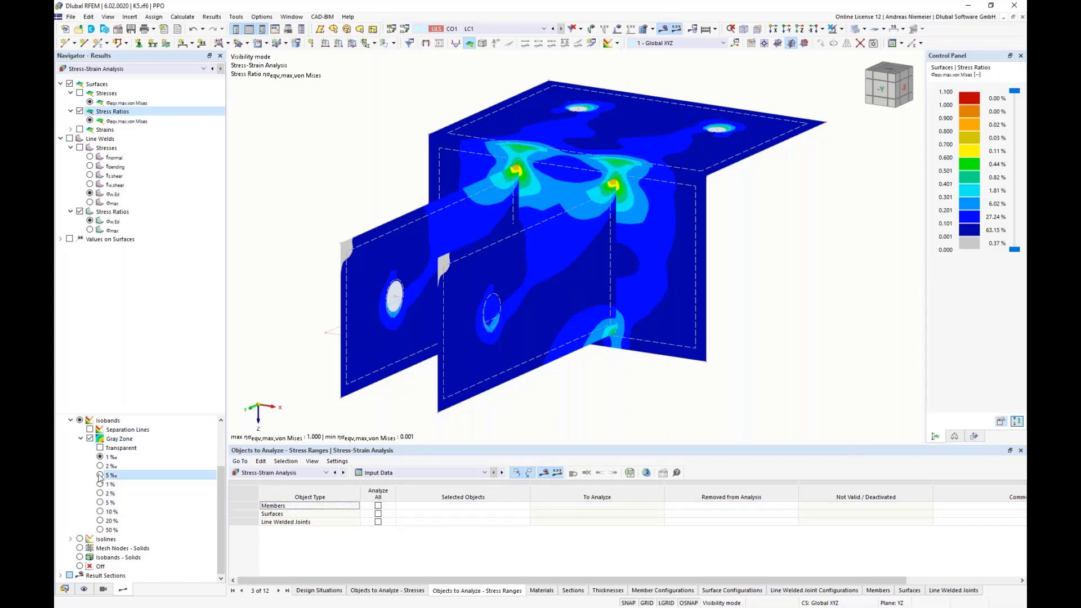
click(101, 512)
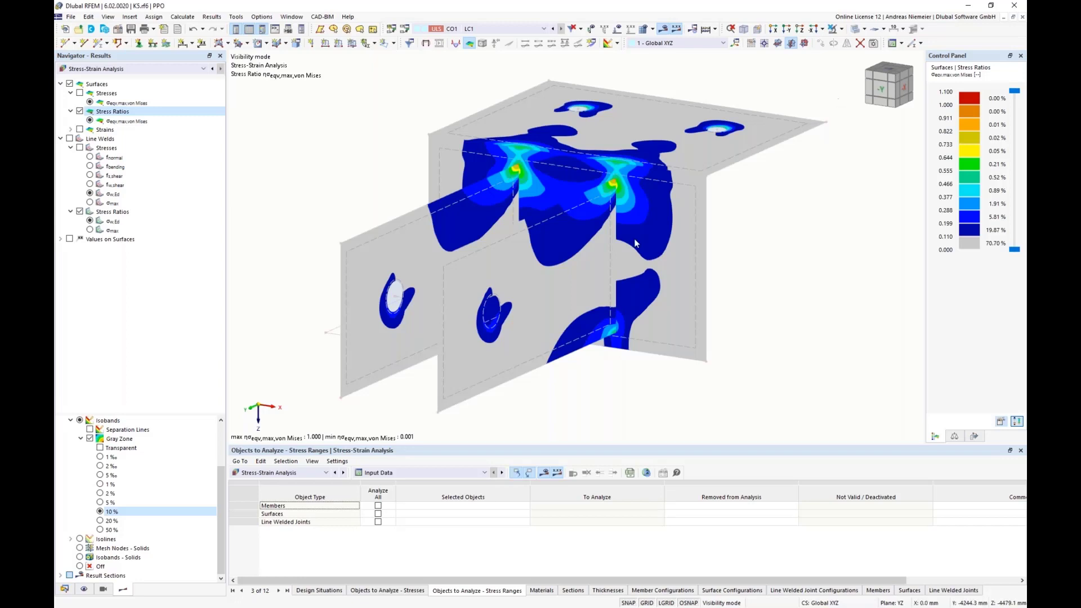
Step: Try the transparent gray zone on the stress ratio isobands and switch the transparency off again
click(101, 449)
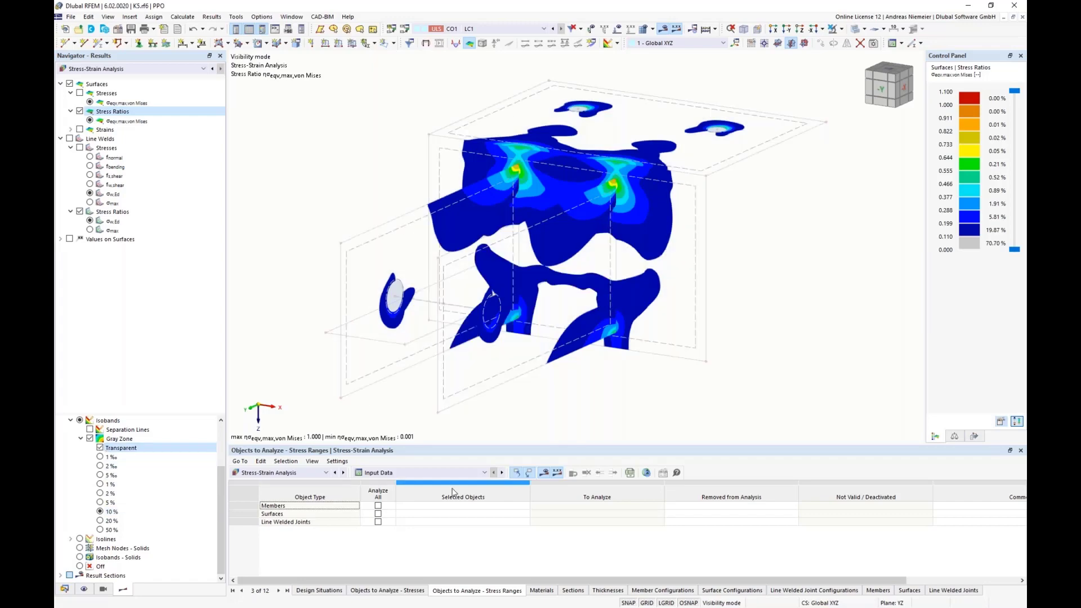
mouse_move(799, 286)
ctrl+middle_down()
mouse_move(673, 280)
mouse_move(632, 266)
mouse_move(794, 295)
mouse_move(781, 296)
ctrl+middle_up()
click(101, 448)
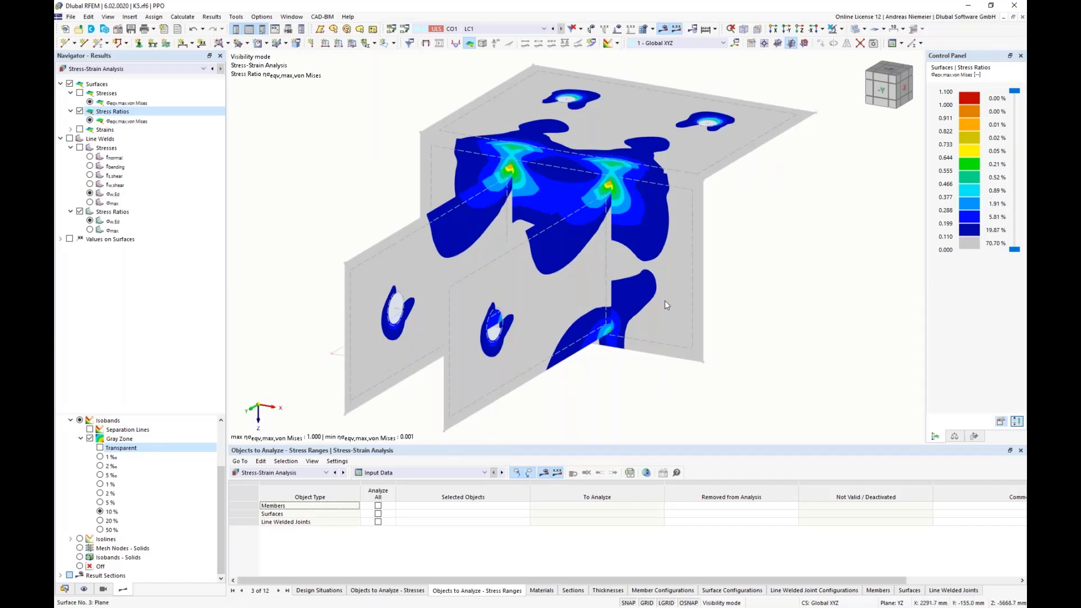
Step: Send the surface stress ratio graphic to the Stress Check report as a window-filling picture with the 3D picture in PDF option
scroll(667, 310, down, 2)
ctrl+middle_drag(671, 309, 527, 307)
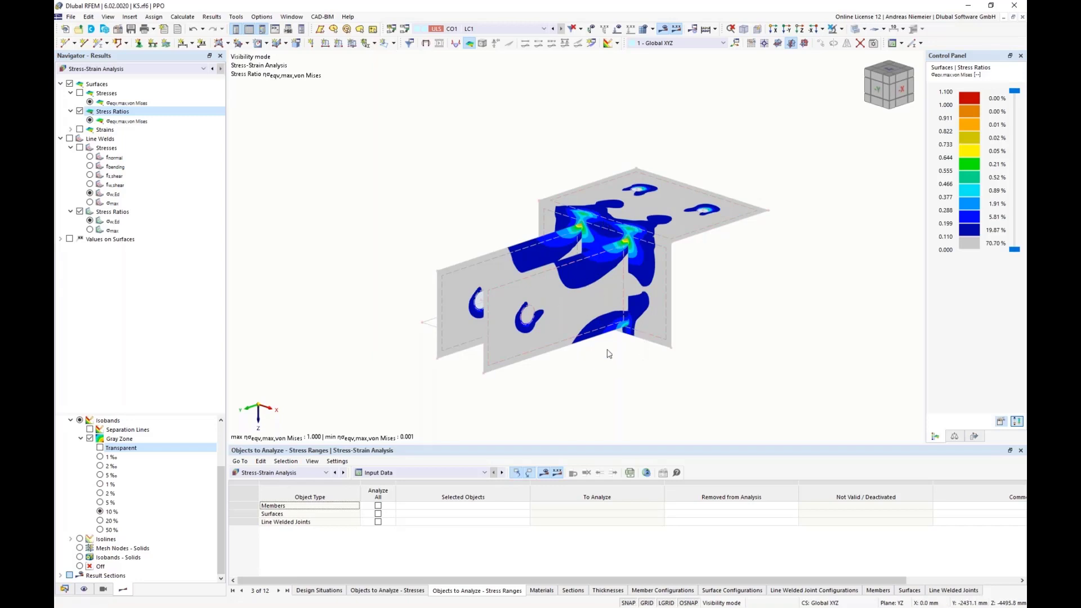
mouse_move(610, 116)
middle_down()
mouse_move(567, 113)
mouse_move(589, 133)
mouse_move(590, 114)
mouse_move(610, 110)
middle_up()
scroll(567, 113, up, 1)
scroll(428, 141, up, 1)
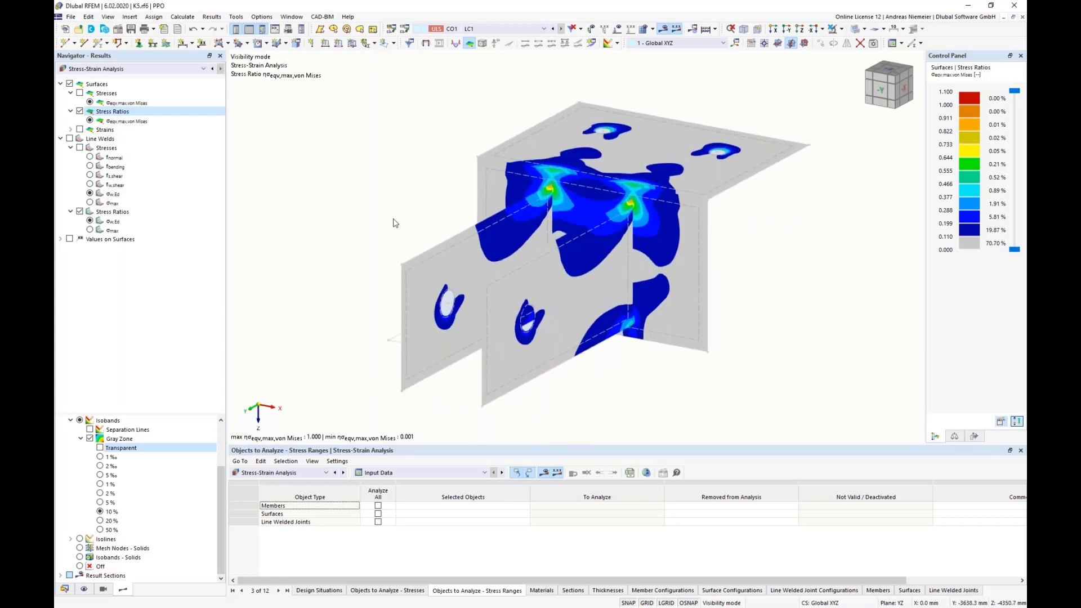
click(153, 29)
click(170, 55)
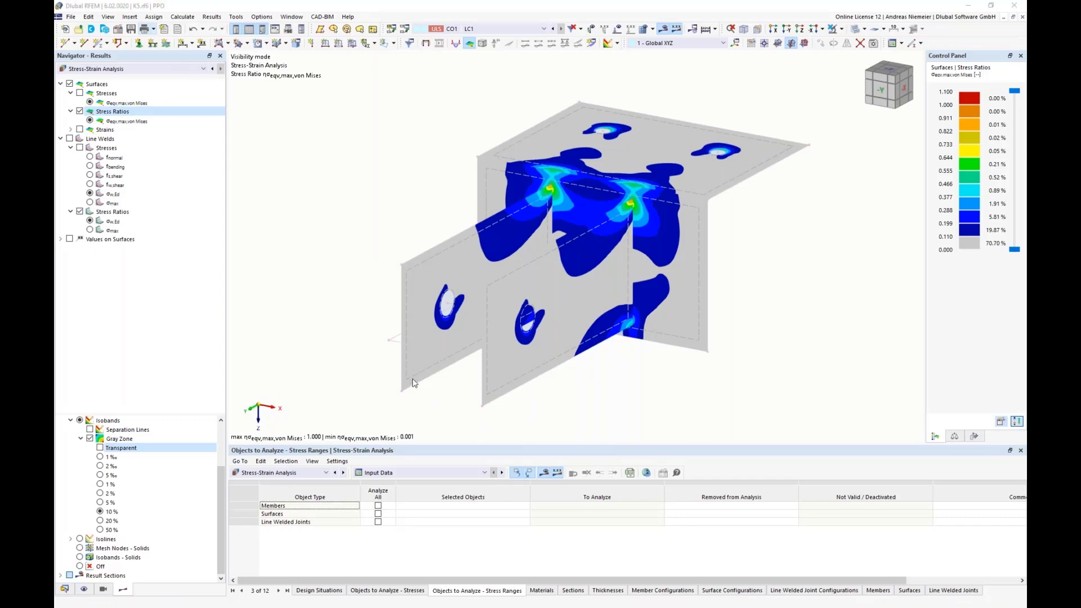
click(288, 176)
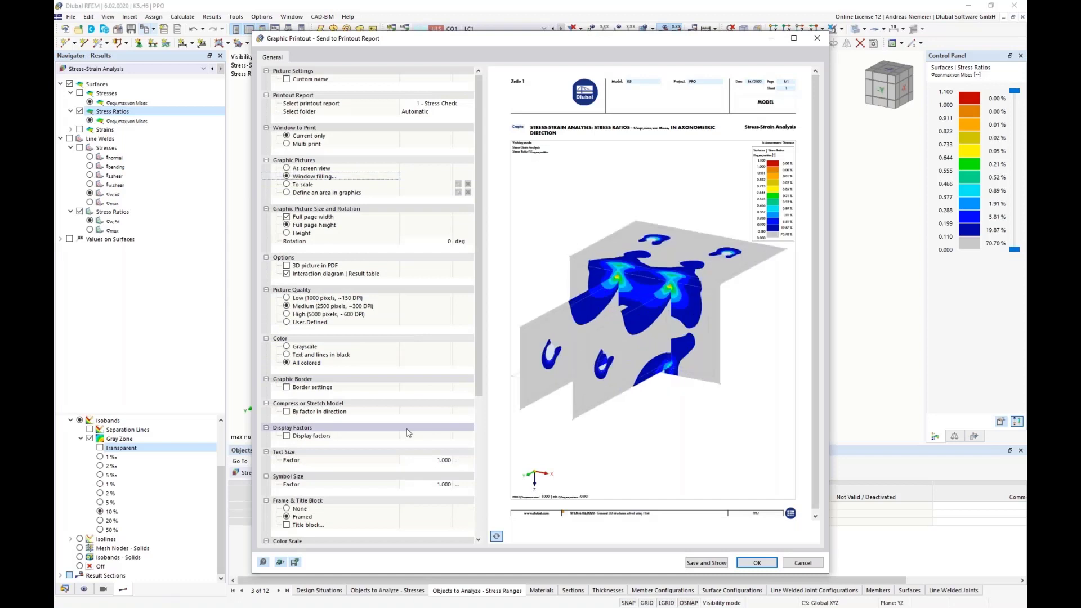
click(286, 268)
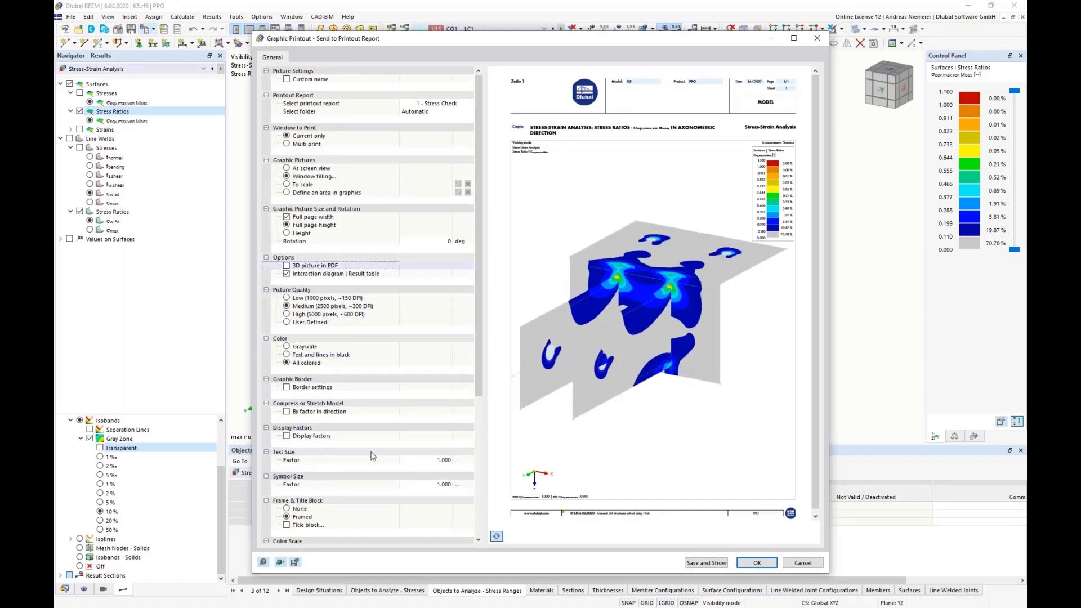
key(space)
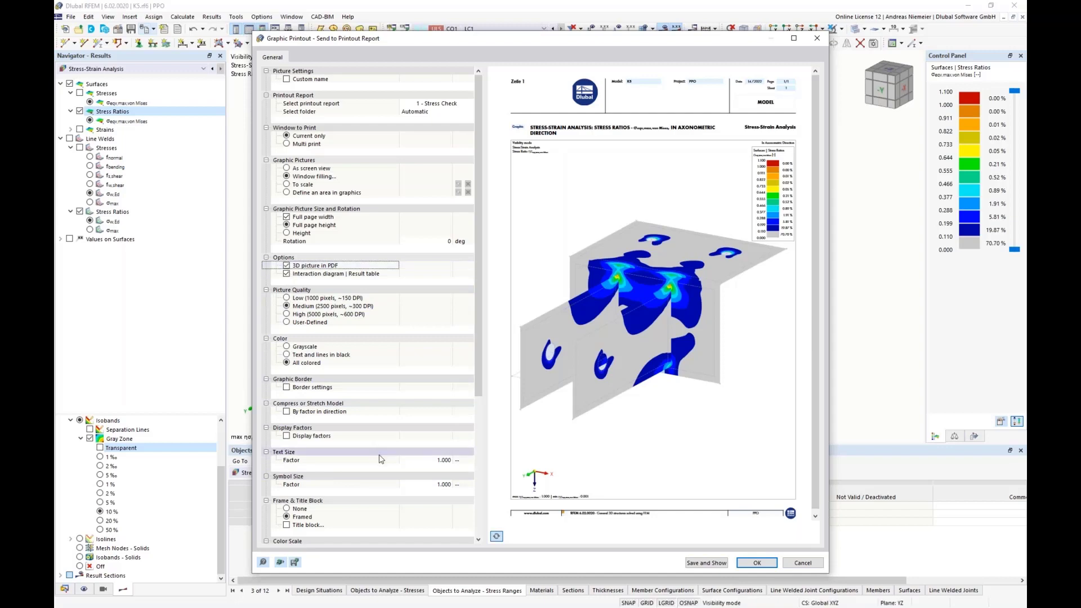
click(758, 563)
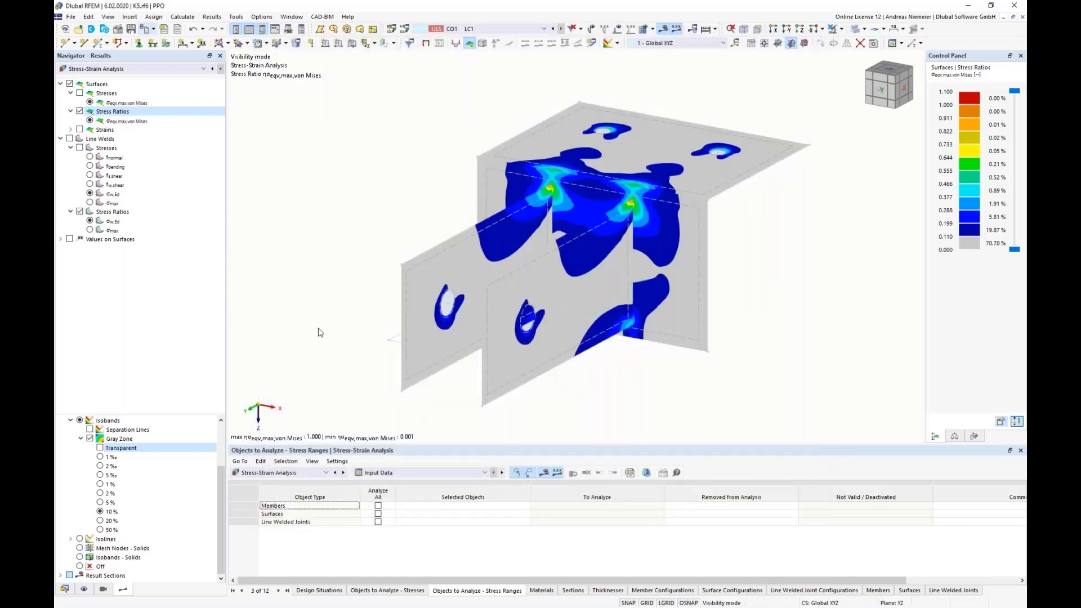
Step: Display the line weld stress ratios instead of the surface results and deactivate the visibilities so the whole model is shown
click(69, 139)
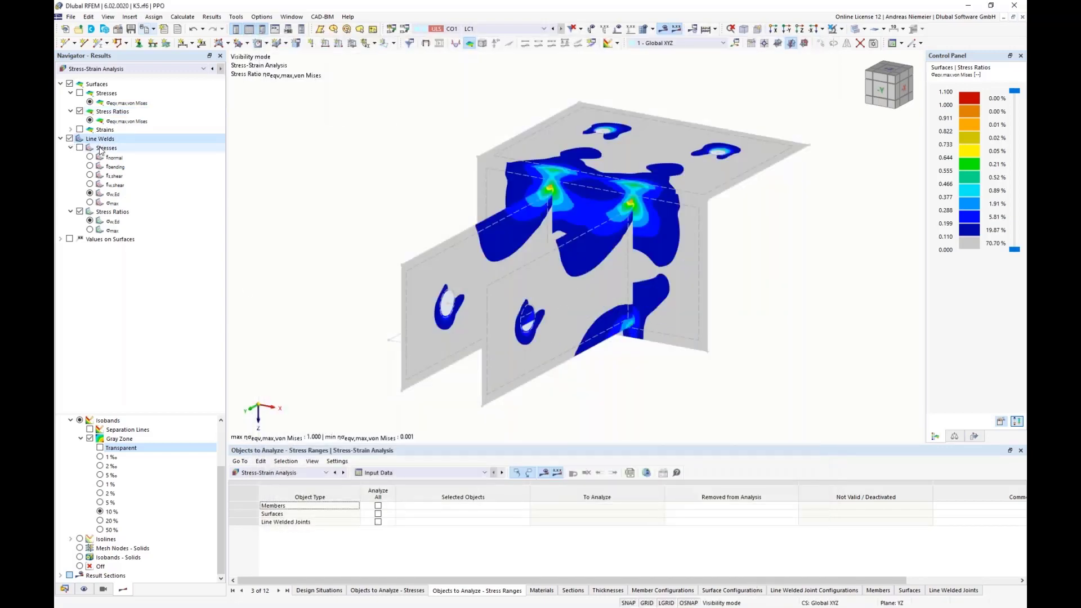
click(69, 83)
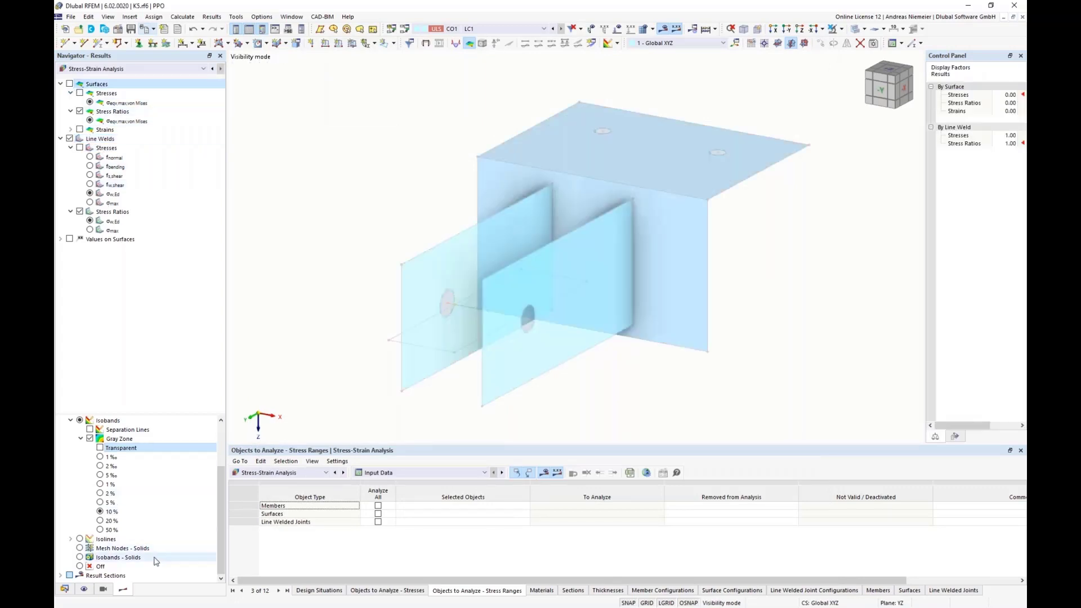
click(106, 590)
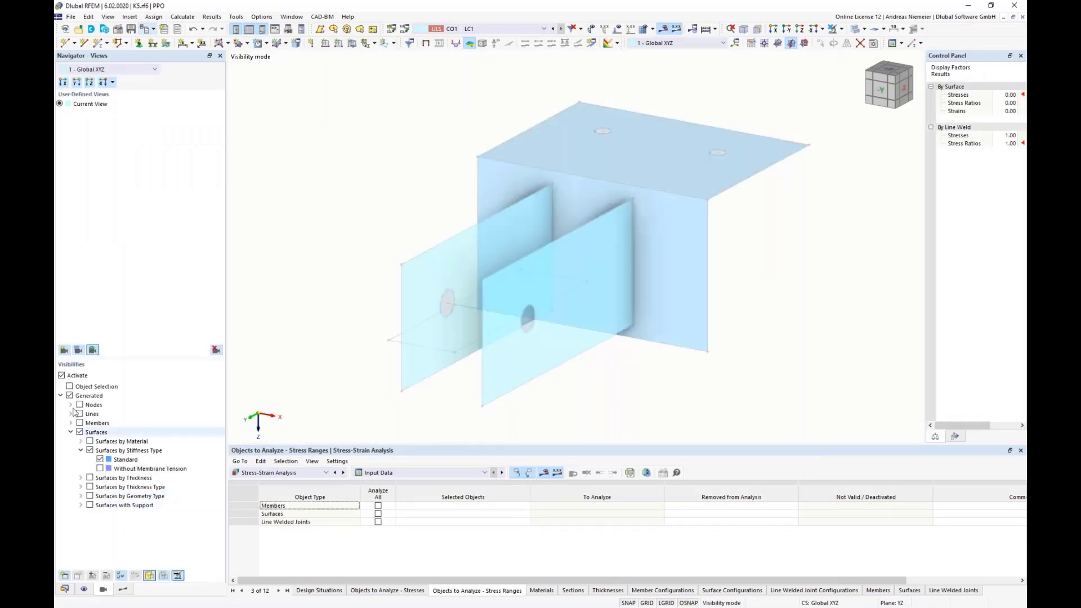
click(62, 376)
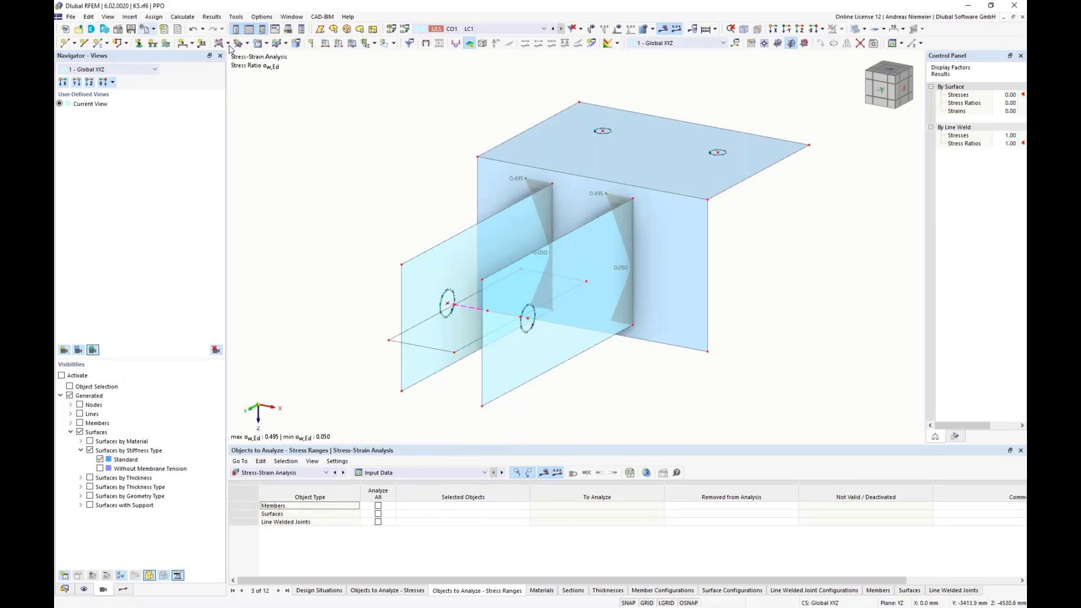
Step: Send the line weld stress ratio graphic to the Stress Check report and review both stress ratio graphics there
click(145, 29)
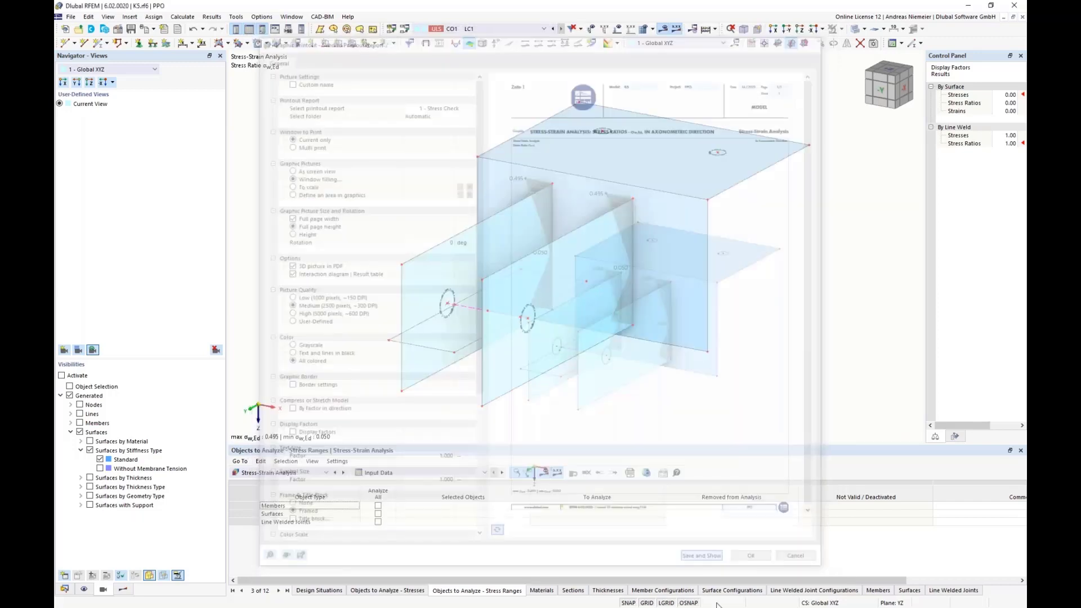
click(705, 563)
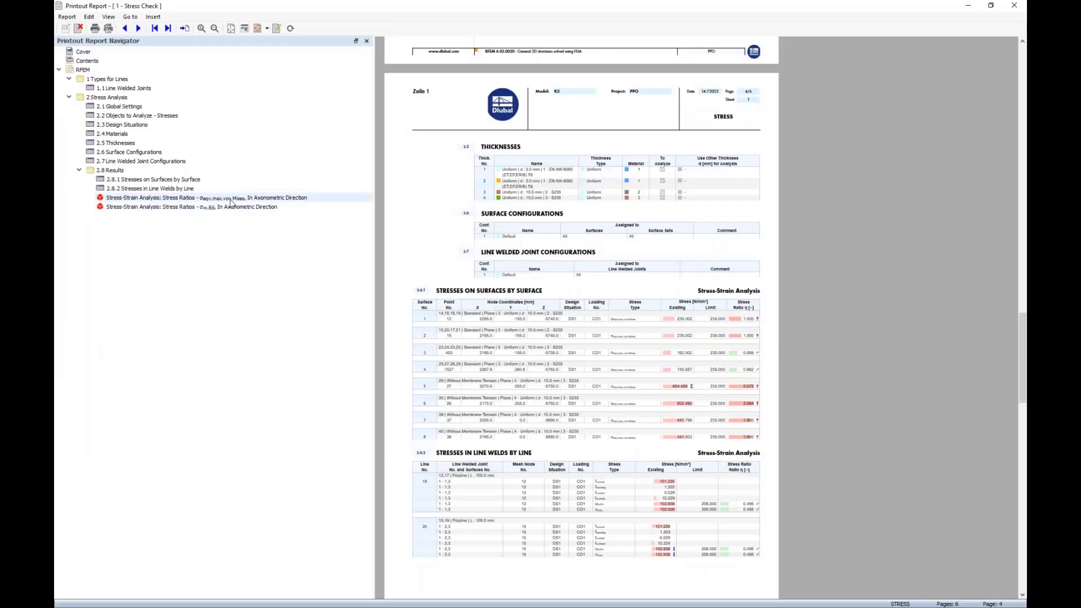
click(231, 200)
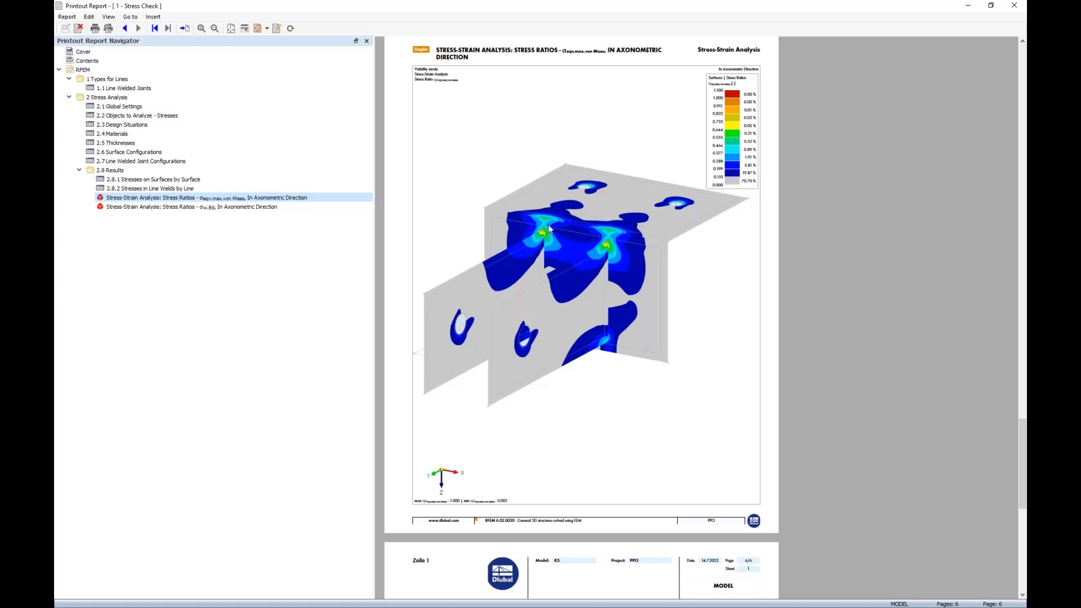
scroll(550, 236, down, 8)
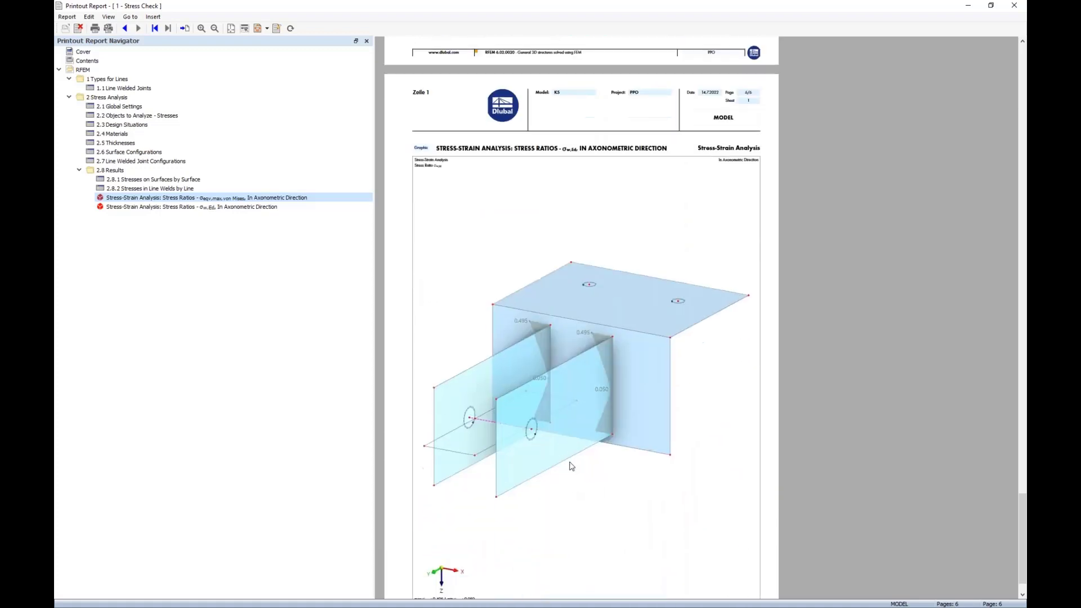
scroll(572, 467, up, 2)
scroll(532, 364, up, 4)
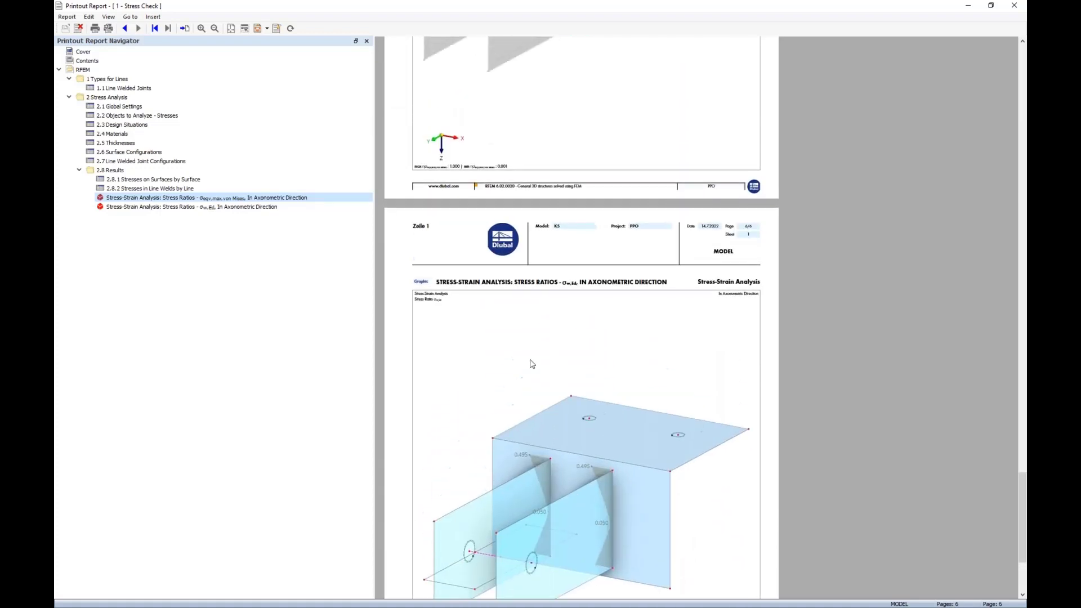
scroll(532, 364, up, 10)
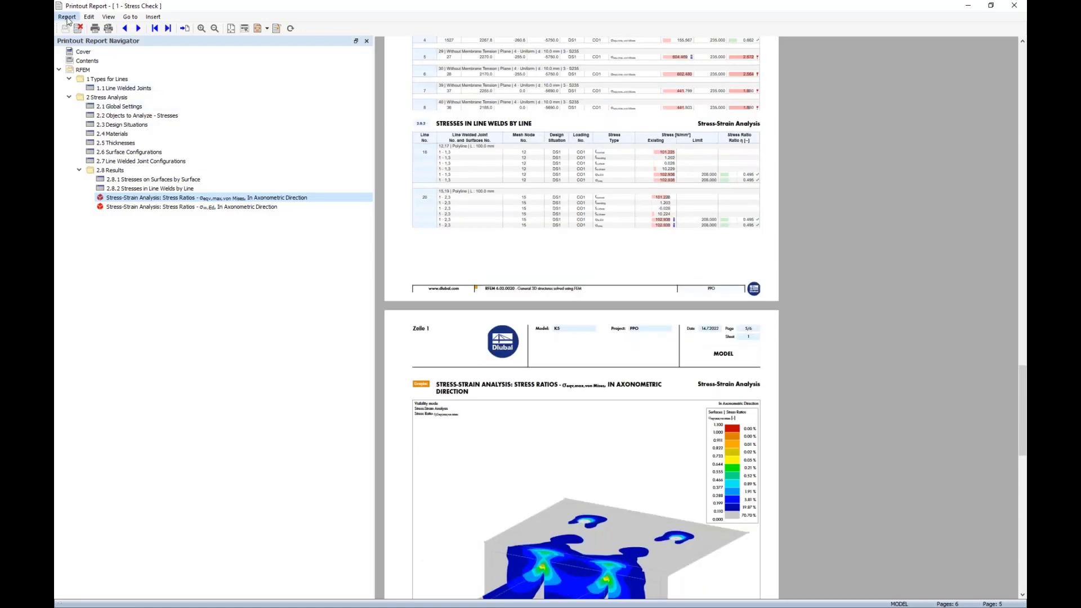
Step: Export the printout report as a PDF to the Desktop, replacing the existing Web.pdf
click(67, 17)
click(90, 82)
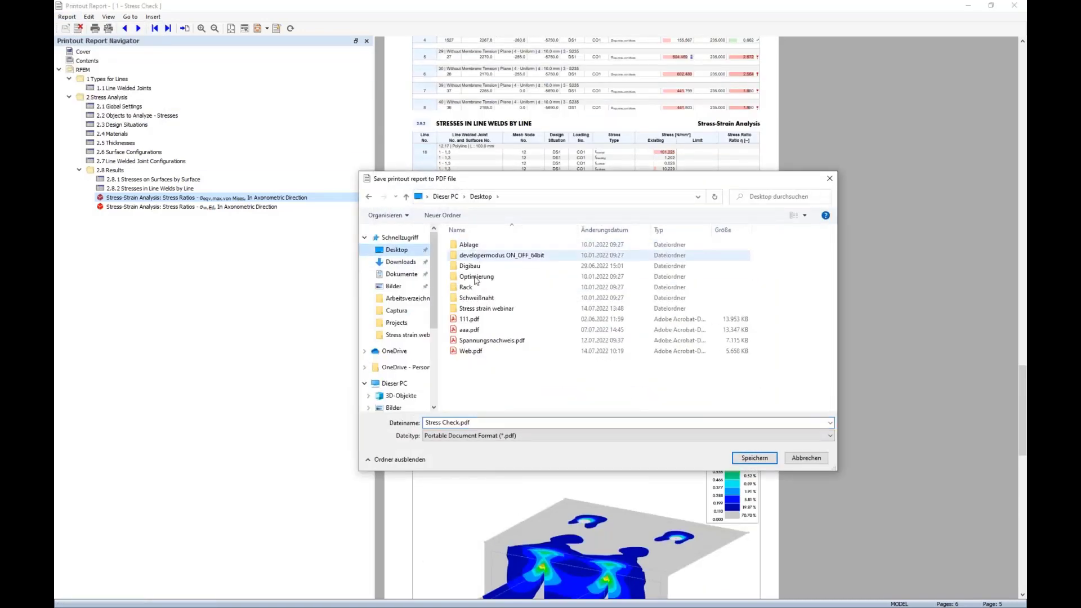
click(476, 353)
click(756, 460)
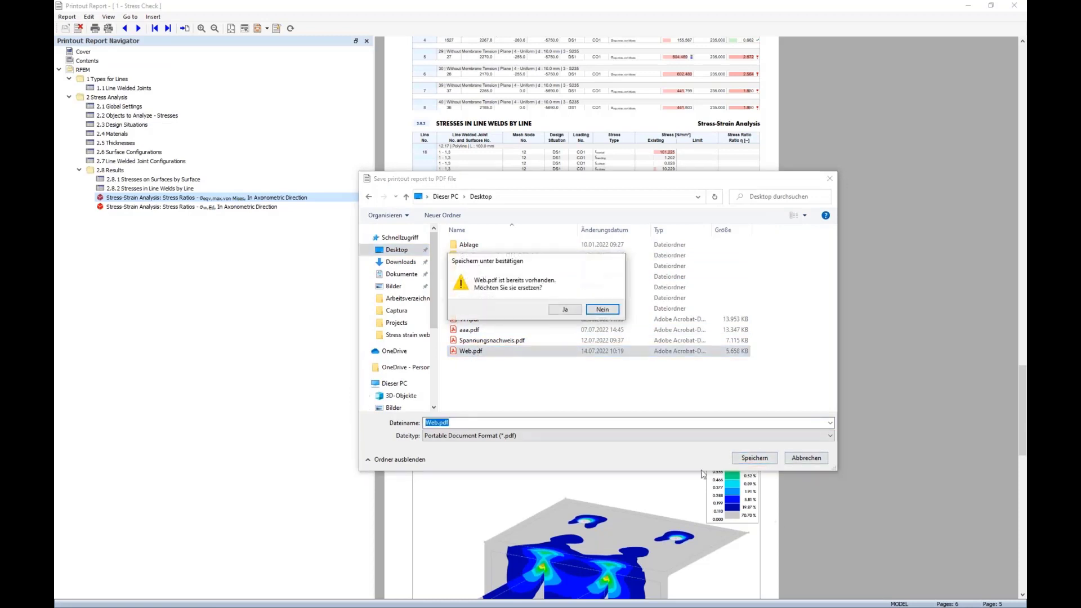
click(567, 311)
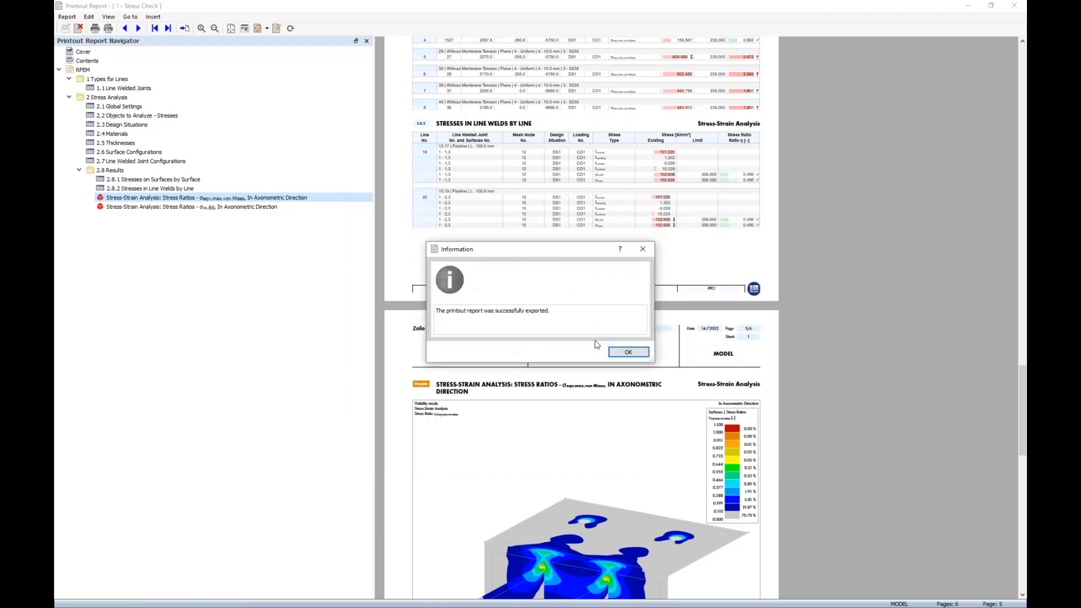
click(628, 350)
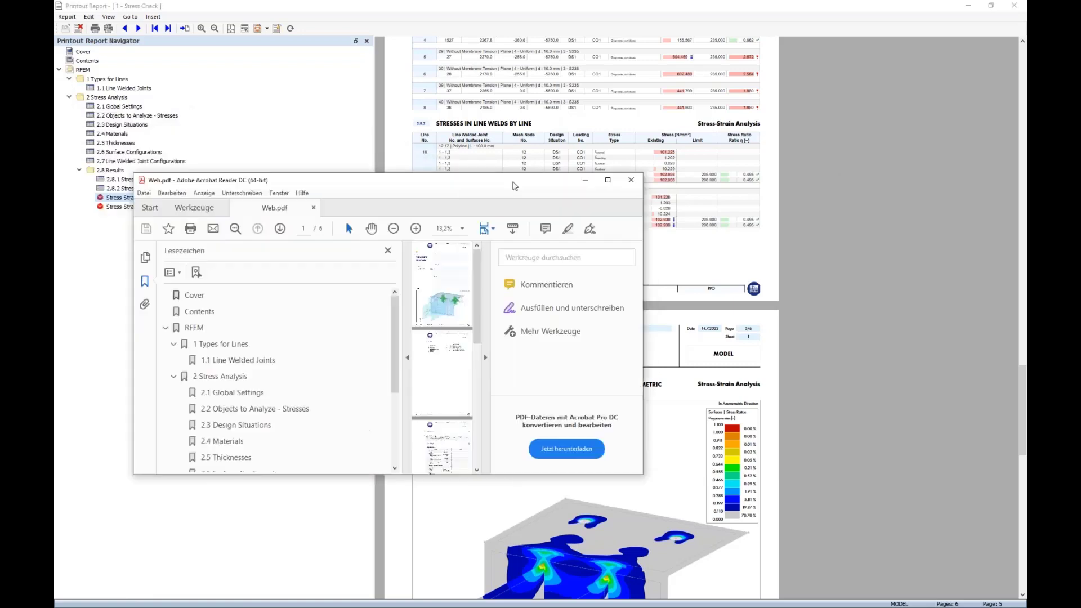
Step: Maximize the exported Web.pdf in Adobe Acrobat Reader and look through its cover and the first chapters
double_click(561, 191)
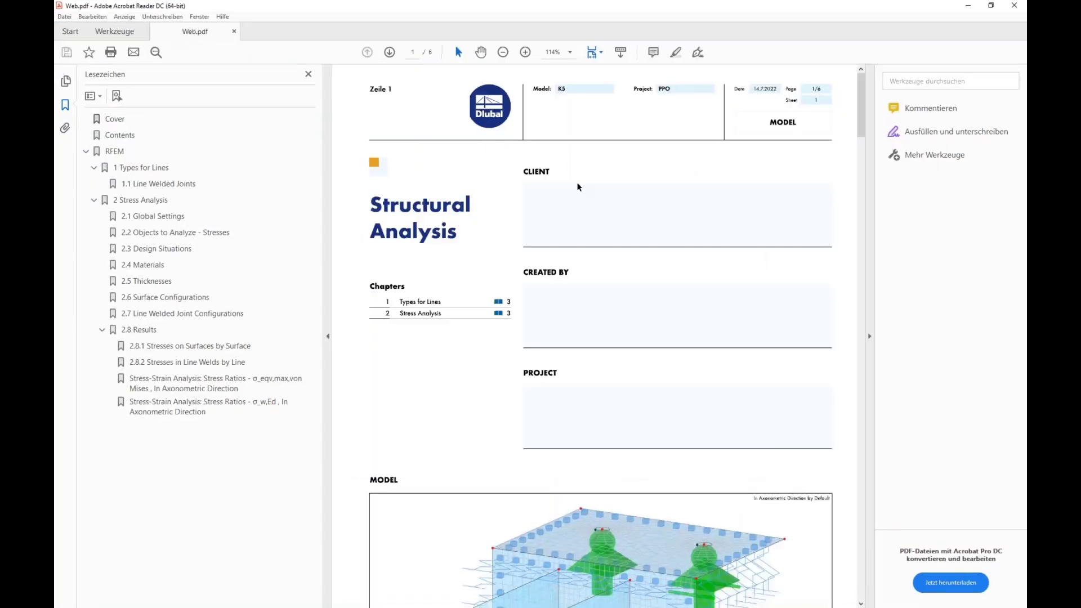
scroll(596, 278, down, 10)
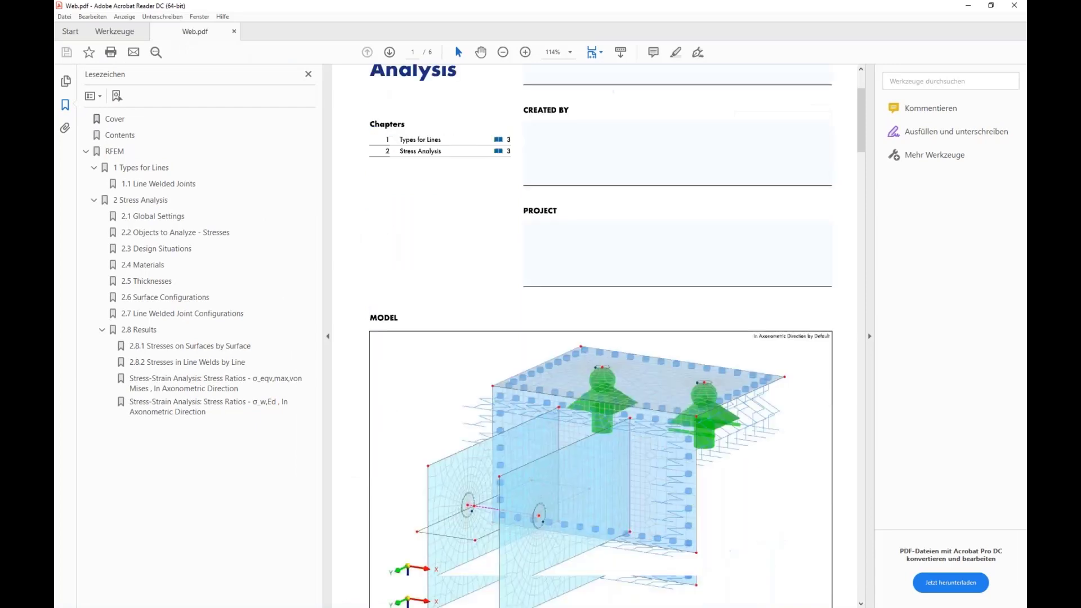
scroll(502, 367, down, 15)
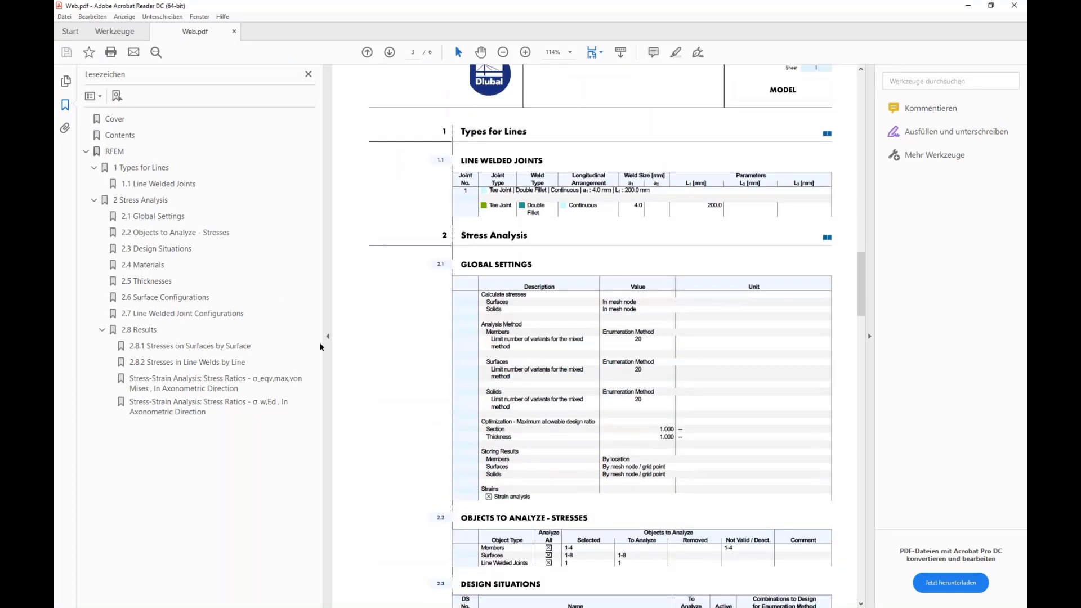
Step: Examine the surface von Mises stress ratio graphic in the PDF, fitting the full page and rotating the 3D model
click(176, 379)
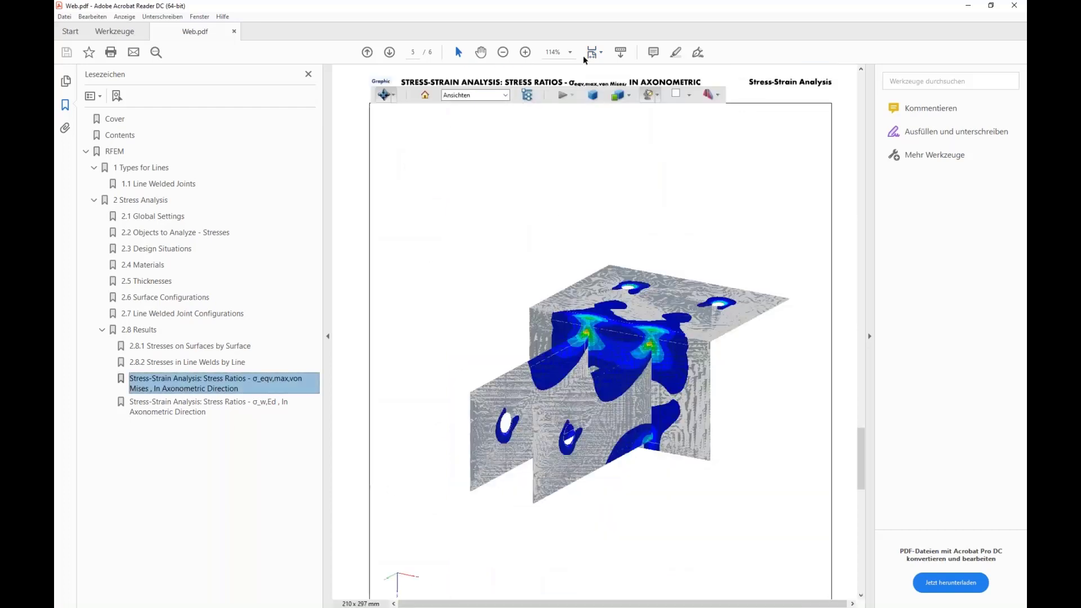
click(601, 52)
click(664, 68)
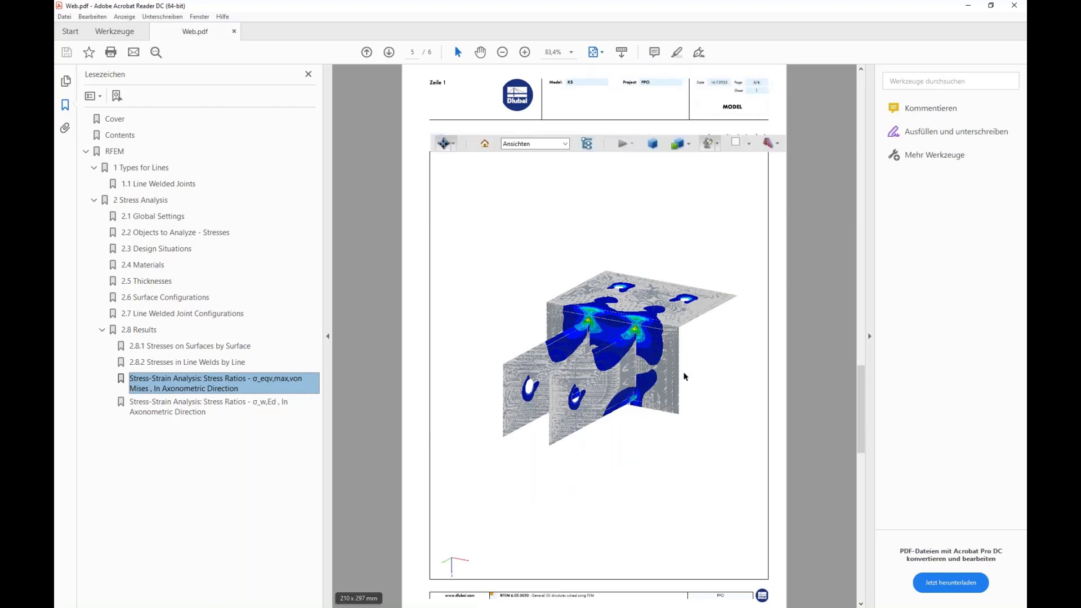
drag(685, 376, 467, 370)
mouse_move(662, 360)
mouse_down()
mouse_move(644, 292)
mouse_move(660, 377)
mouse_up()
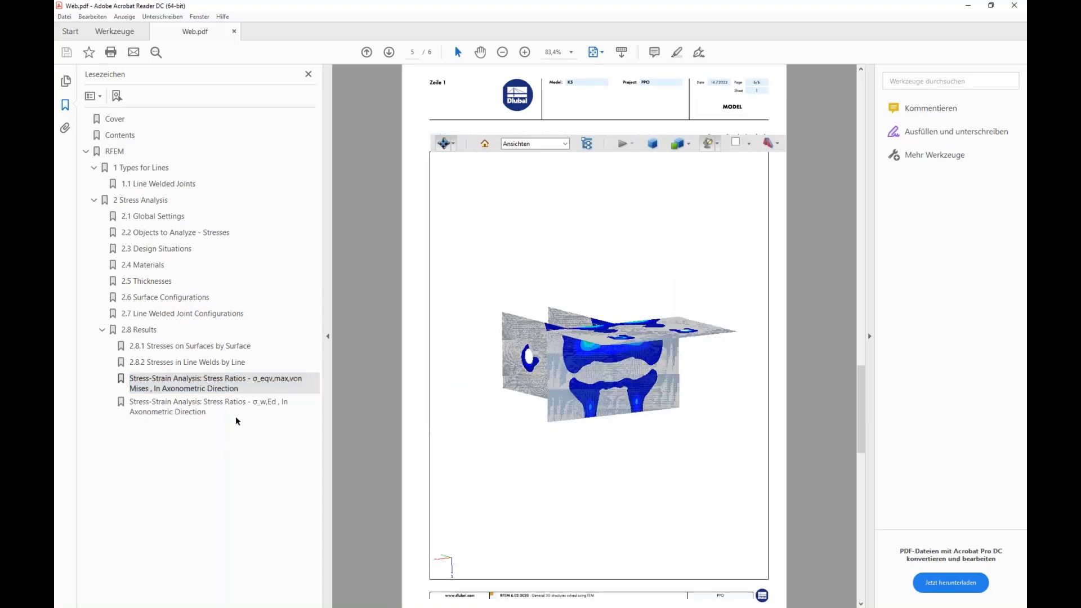
Step: Inspect the line weld stress ratio graphic in the PDF by rotating its 3D model and fitting the full page
click(237, 414)
drag(473, 514, 740, 424)
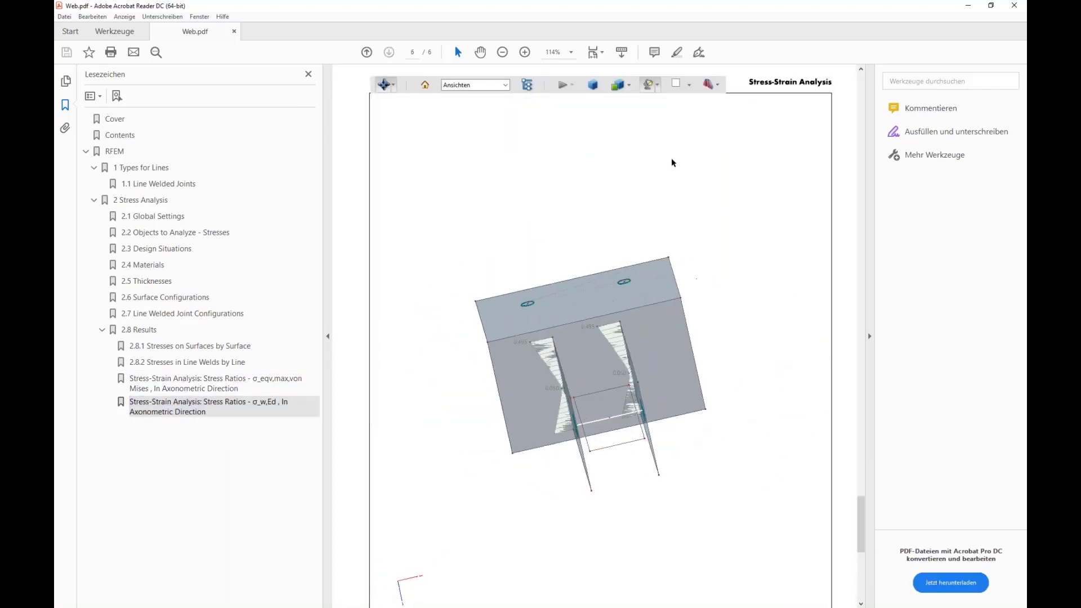
click(601, 52)
click(625, 86)
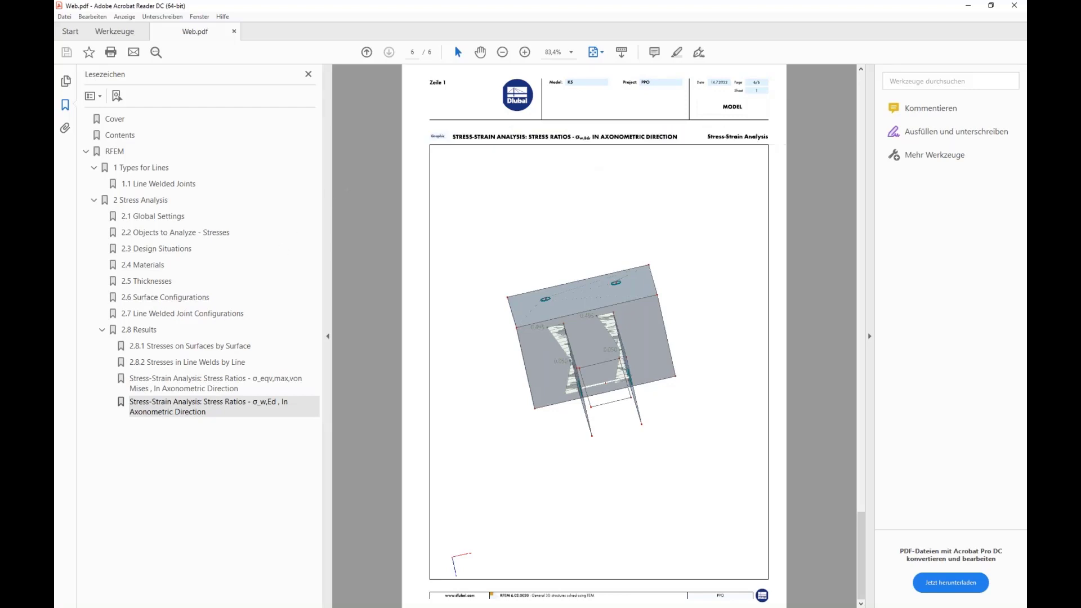
Step: Switch to the browser and look over the Free Full Trial Version downloads on the Dlubal website
key(alt+Tab)
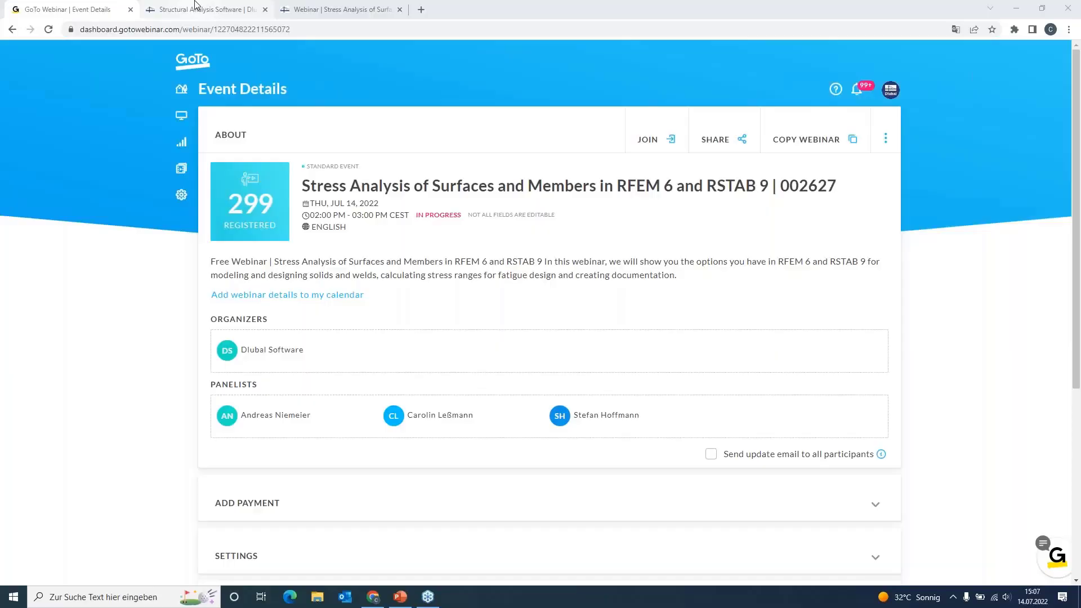
click(197, 9)
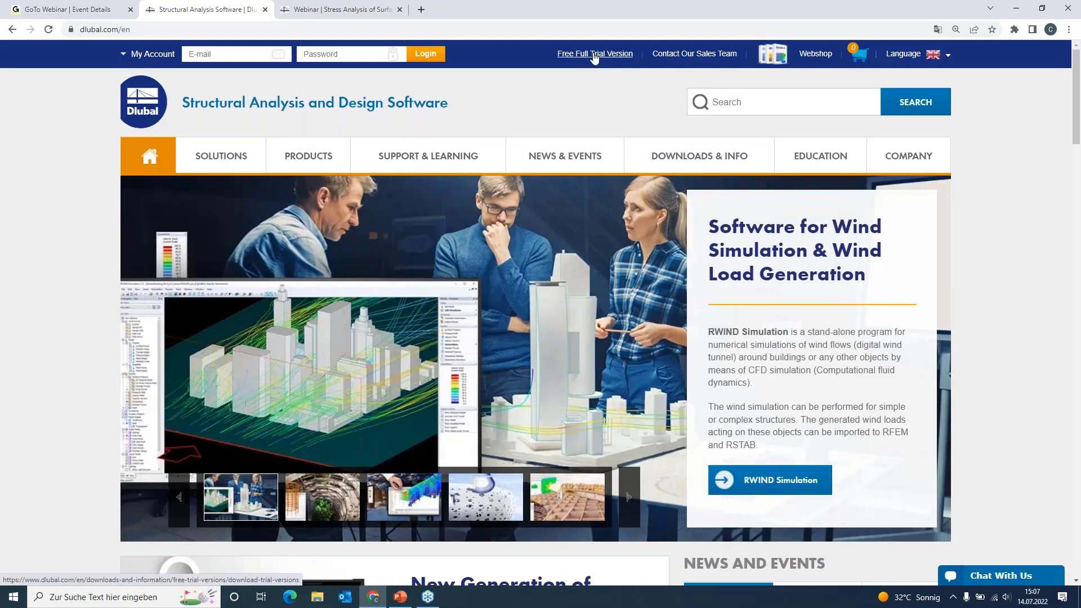
click(594, 57)
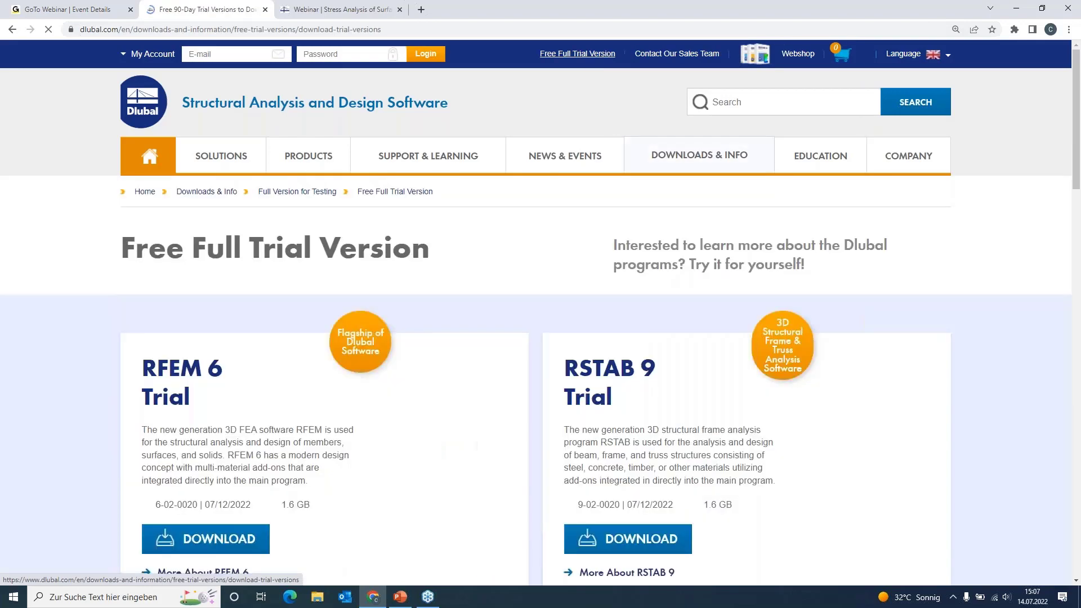
scroll(138, 338, down, 2)
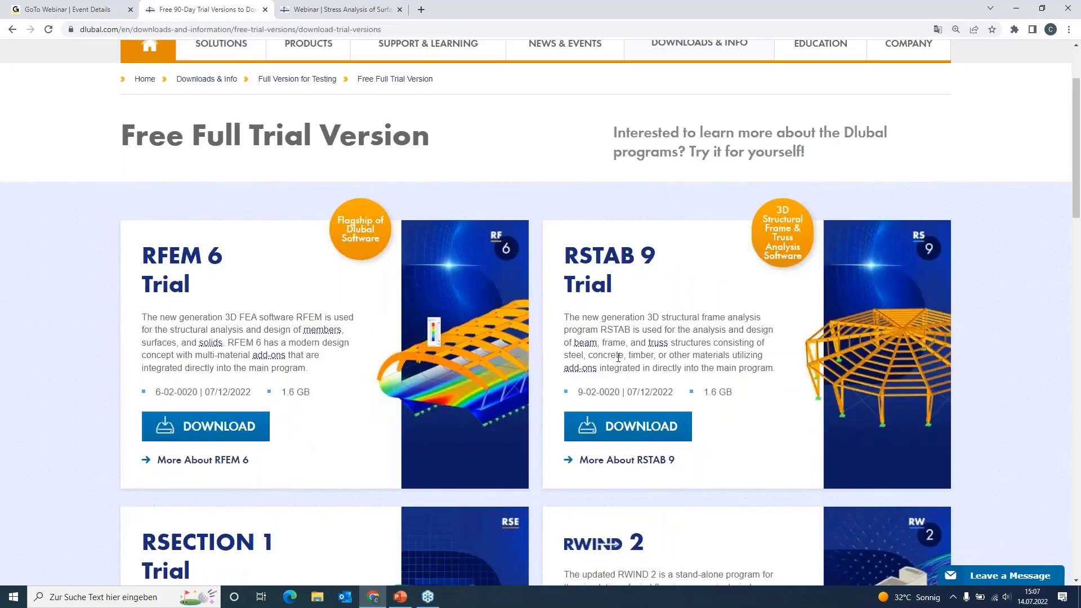
scroll(378, 331, down, 2)
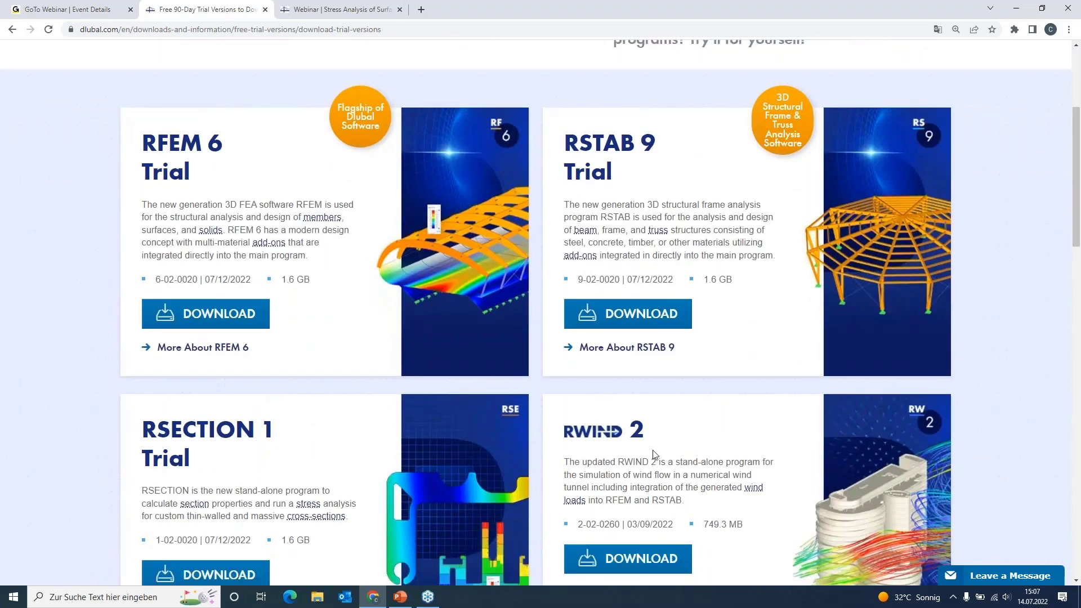
scroll(337, 309, up, 2)
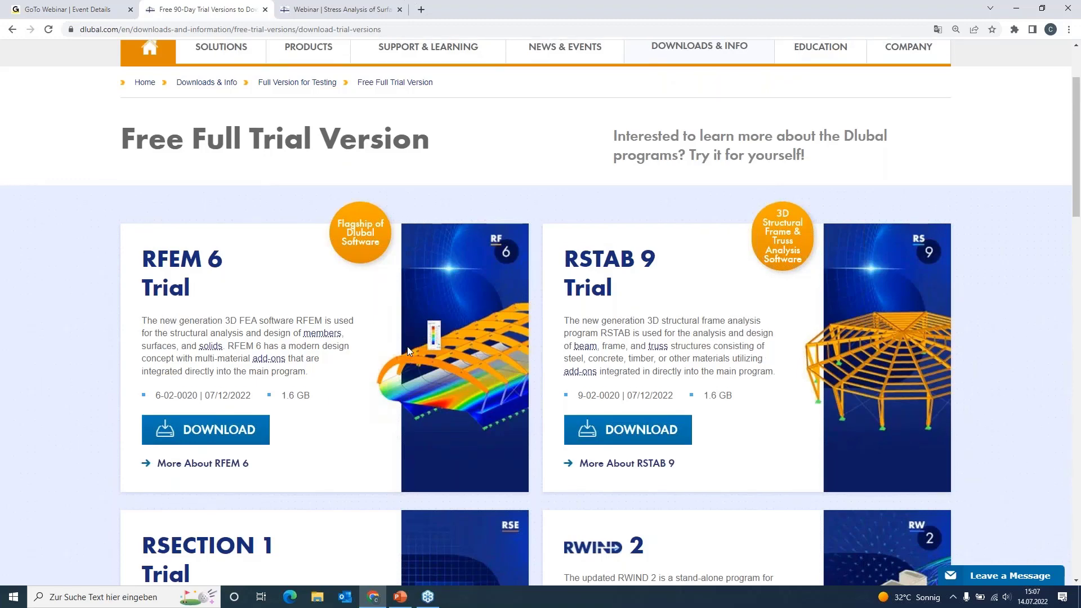
scroll(407, 346, up, 2)
Step: Open the Dlubal website's Webinars page and browse the list of upcoming webinars
mouse_move(566, 167)
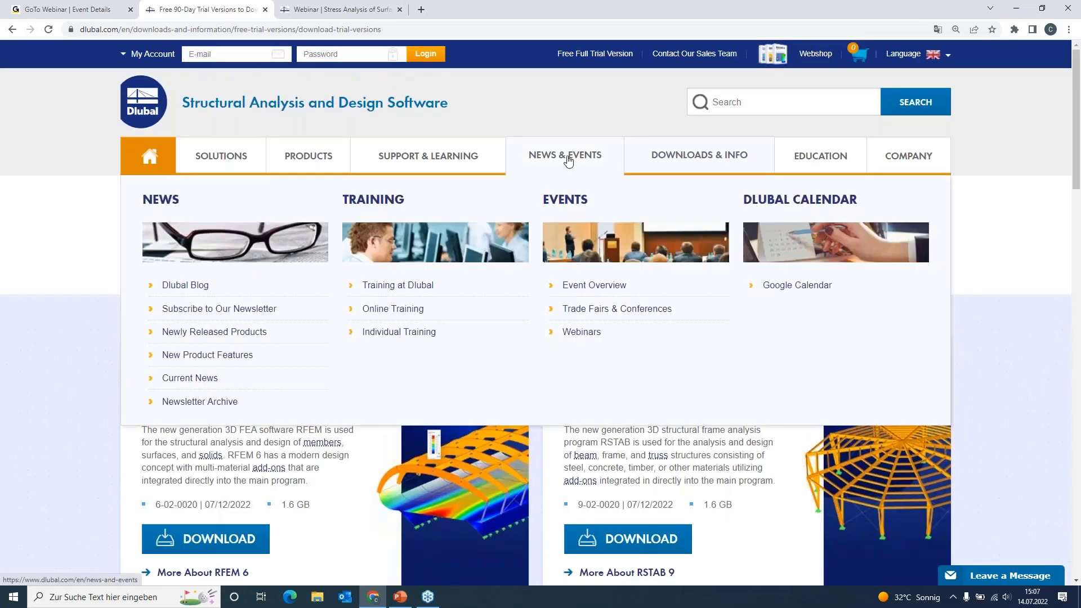
click(571, 333)
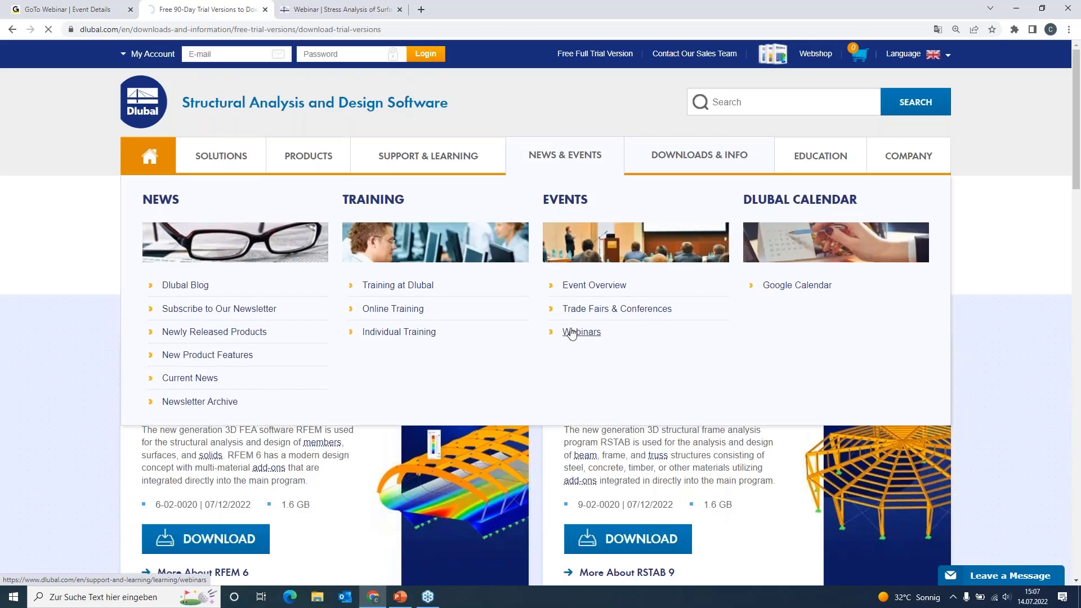
scroll(572, 333, down, 6)
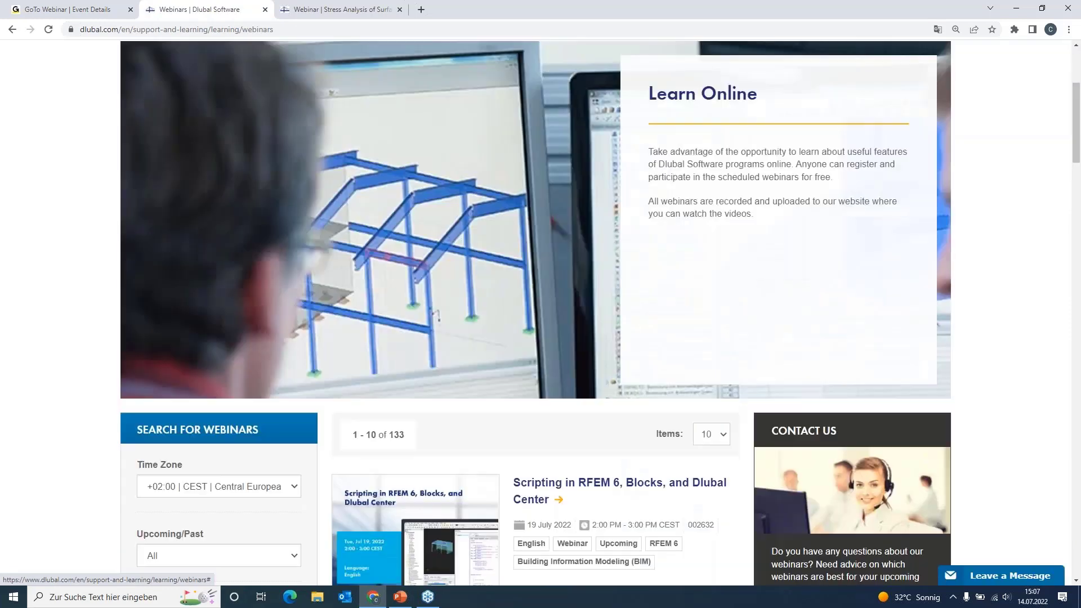
scroll(195, 337, down, 2)
scroll(195, 336, up, 1)
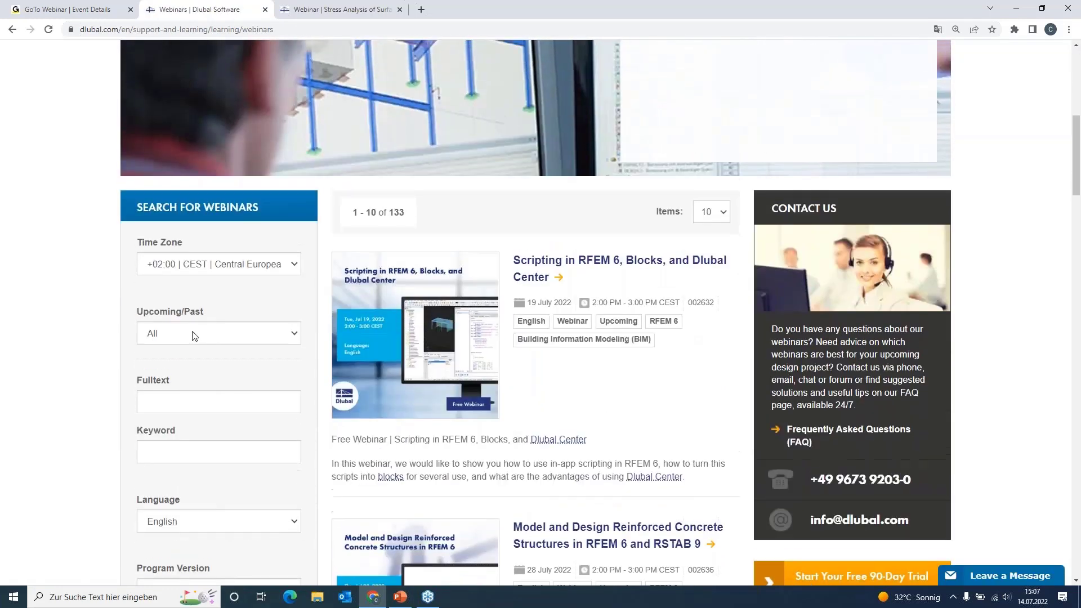
scroll(194, 336, down, 2)
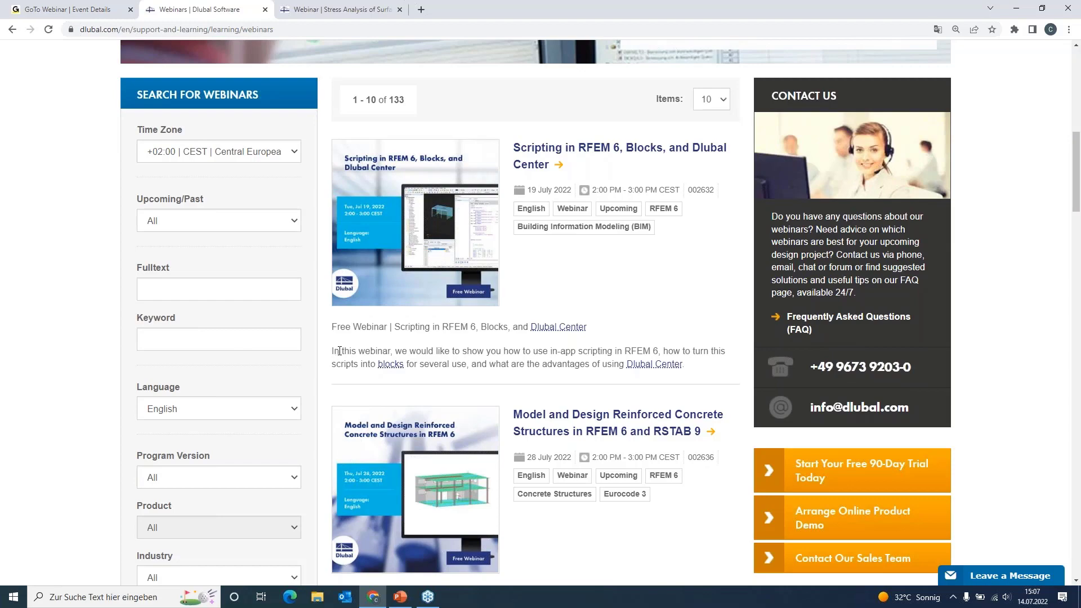
scroll(555, 254, down, 3)
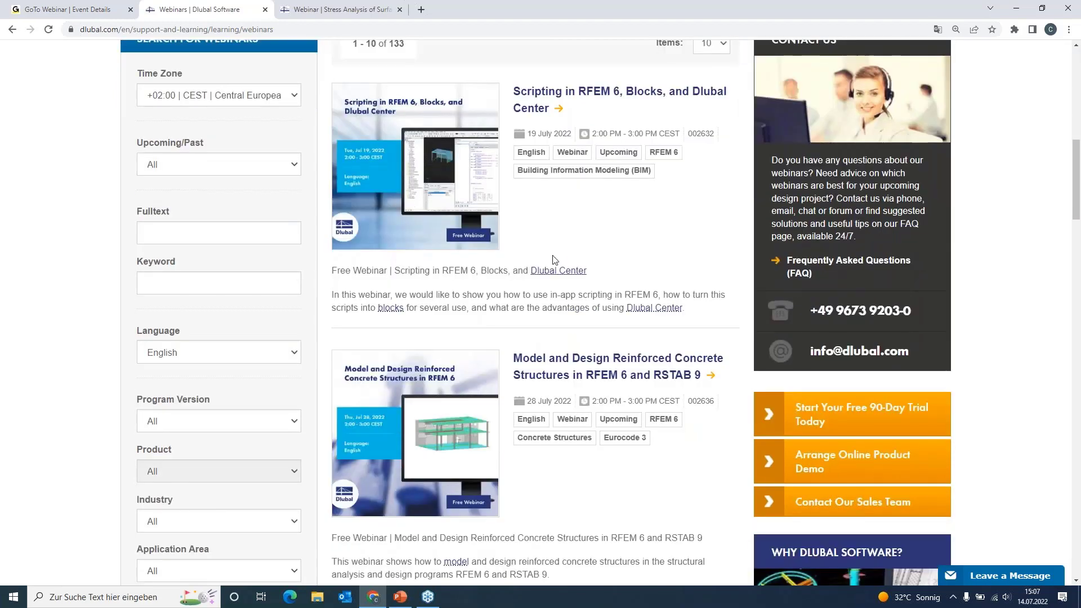
scroll(555, 255, down, 10)
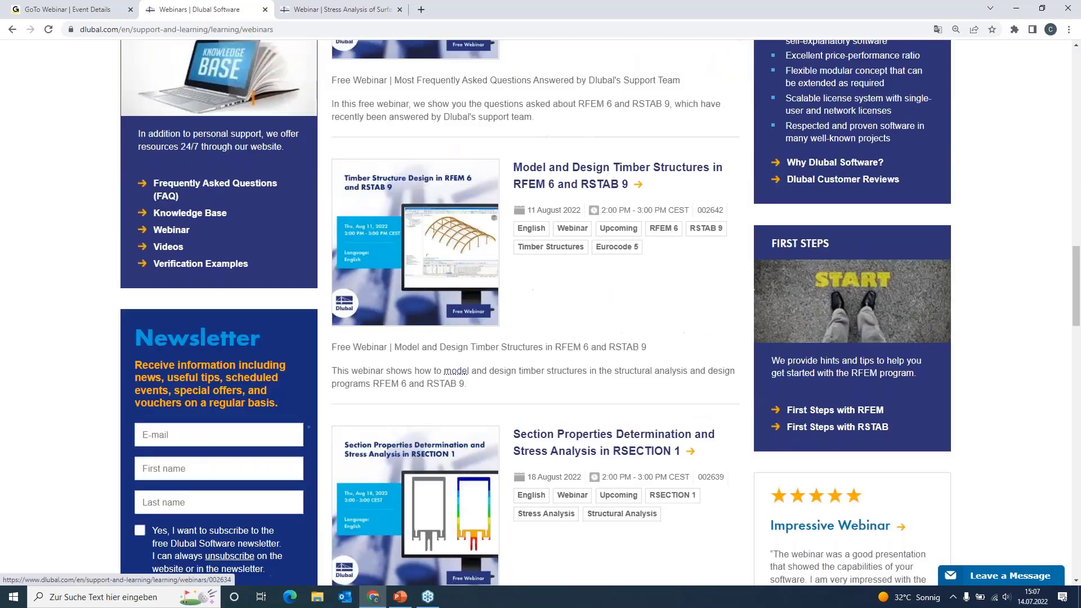
Step: Find the webinar "Stress Analysis of Surfaces and Members in RFEM 6 and RSTAB 9" in the list and open its page
scroll(555, 254, down, 7)
scroll(554, 254, up, 2)
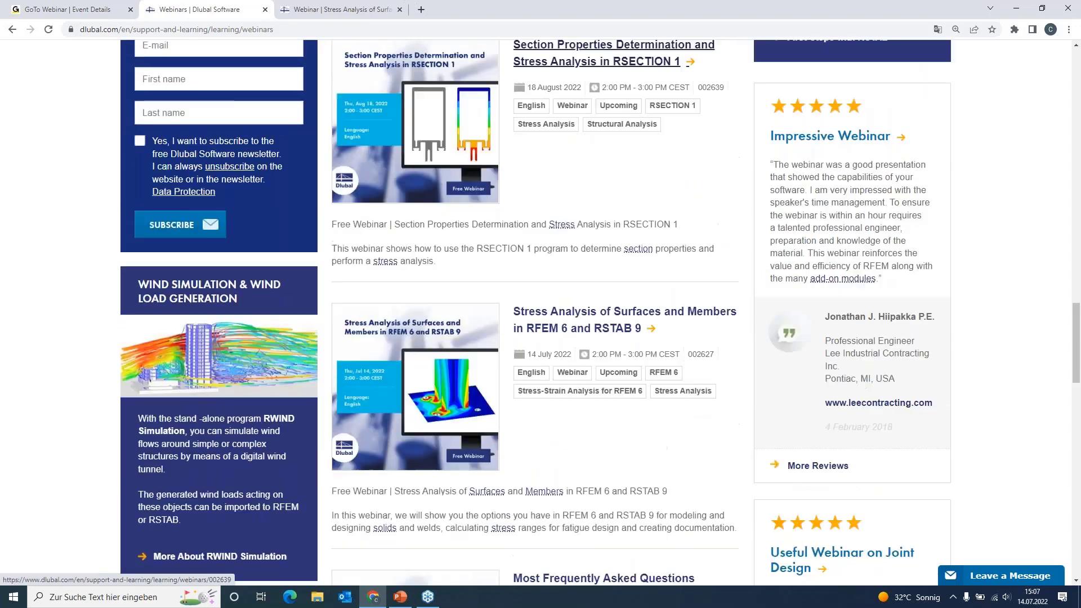
scroll(555, 254, down, 1)
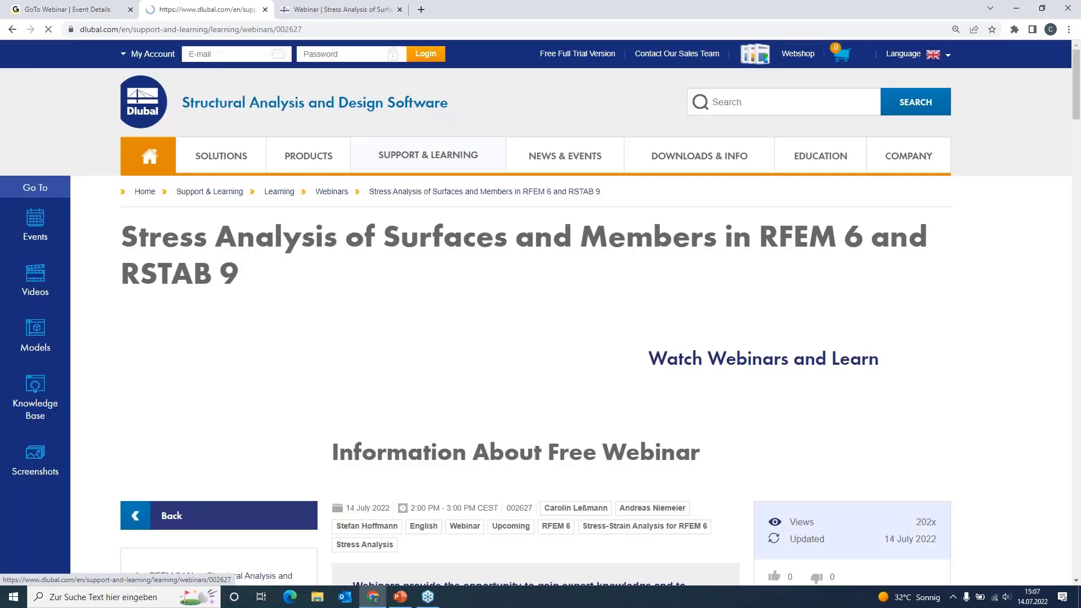
Step: Look through the webinar page from its content and presentation slides download to the Models to Download section
scroll(536, 265, down, 6)
scroll(535, 265, down, 2)
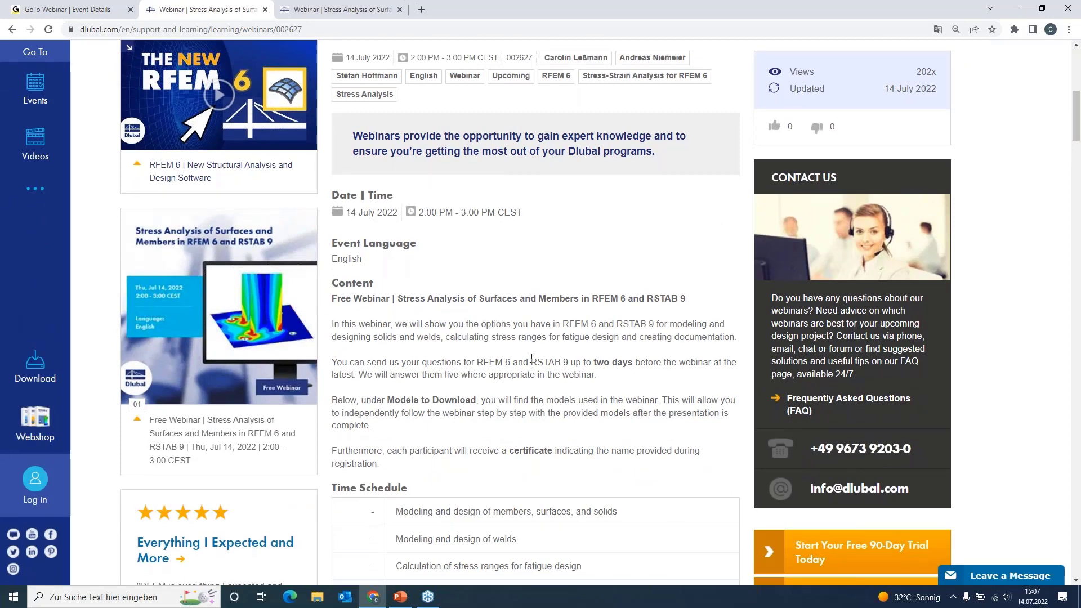
scroll(503, 346, down, 5)
scroll(502, 346, down, 12)
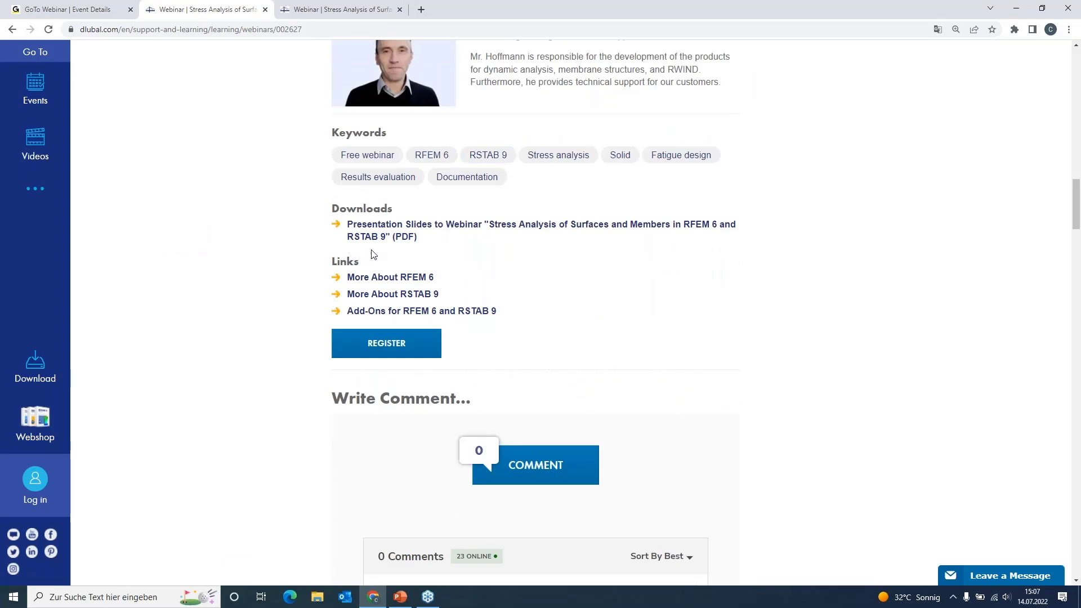
scroll(494, 267, down, 18)
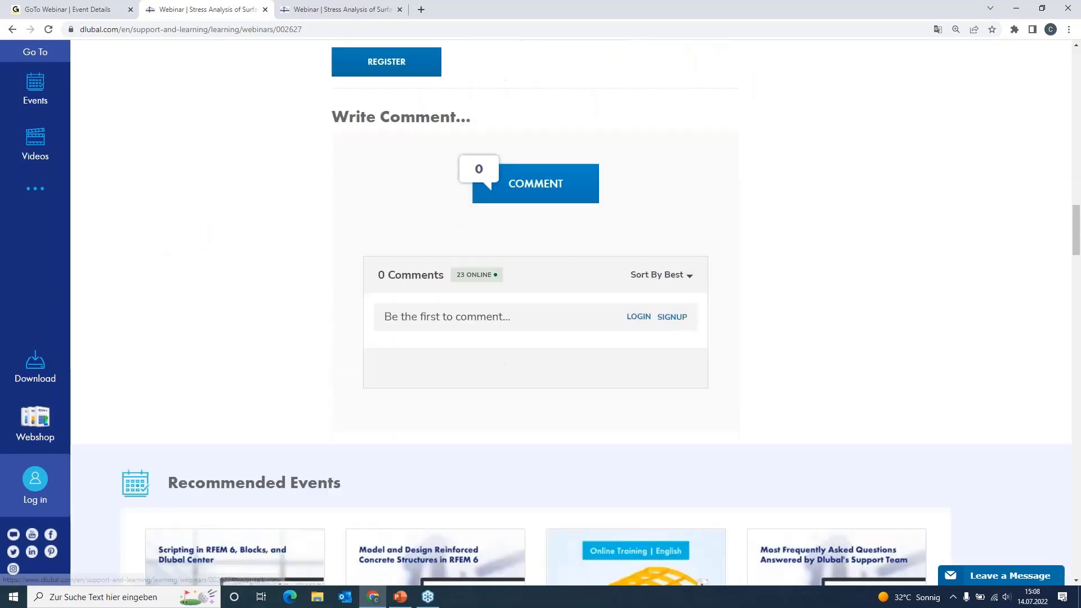
scroll(307, 268, down, 5)
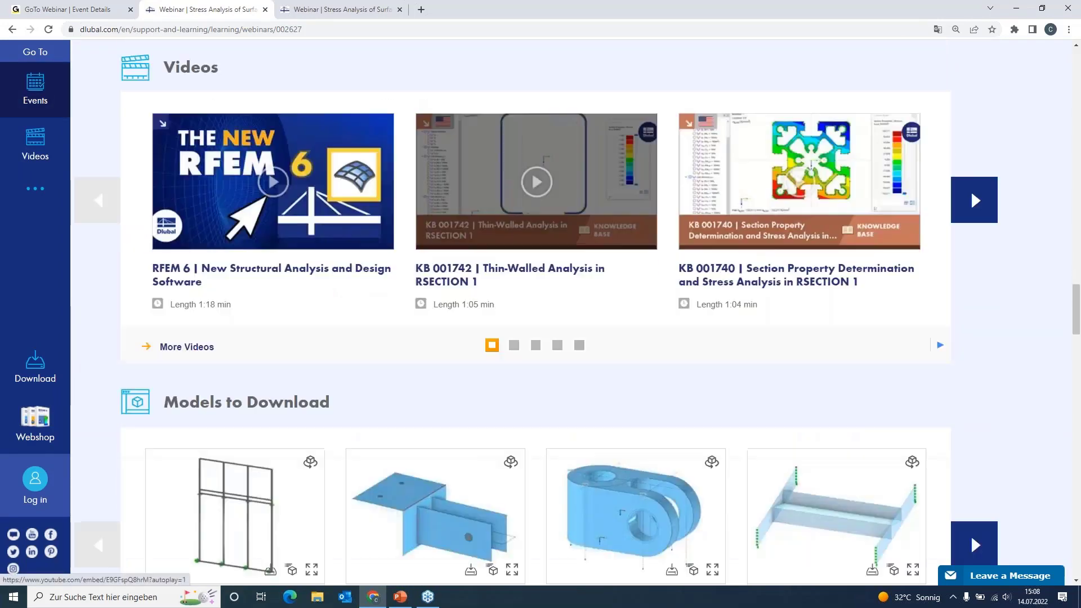
scroll(307, 268, up, 2)
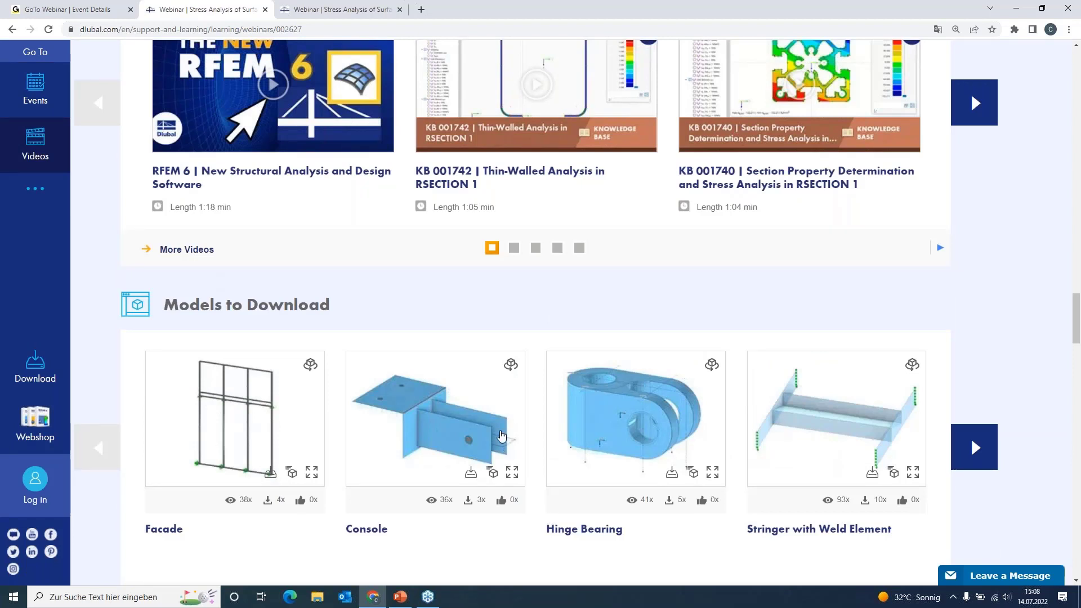
Step: Go back up the webinar page past the videos and speakers to the general information at its beginning
scroll(488, 412, up, 3)
scroll(487, 413, up, 20)
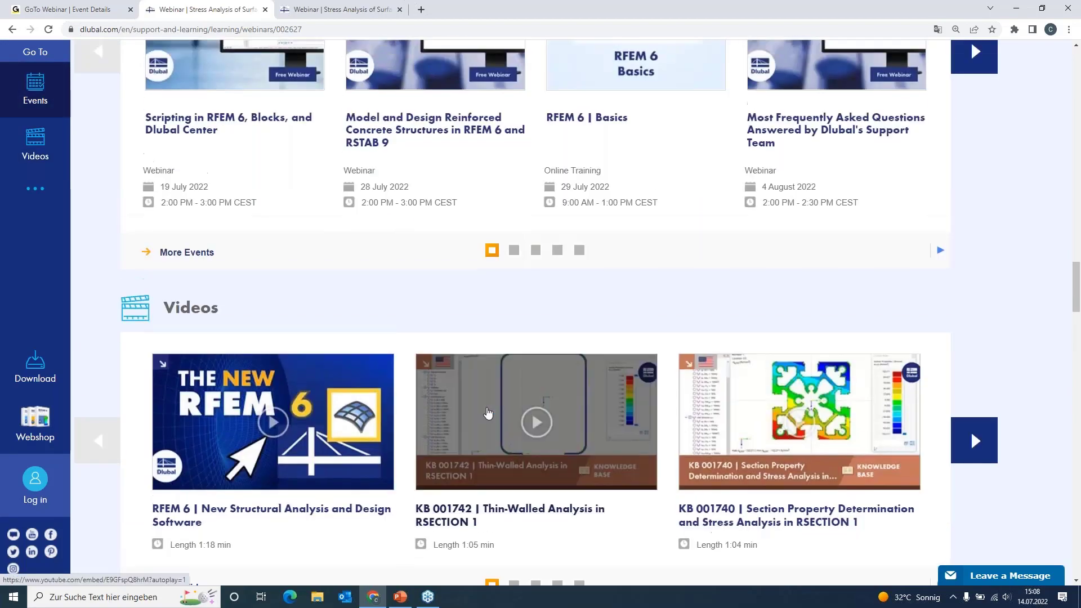
scroll(488, 413, up, 15)
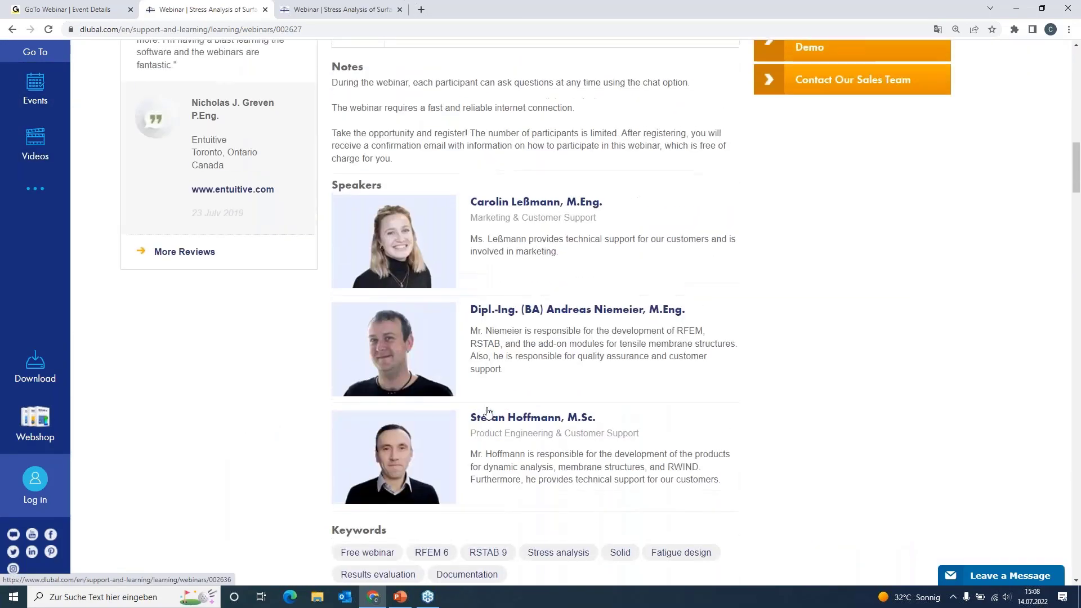
scroll(536, 312, up, 1)
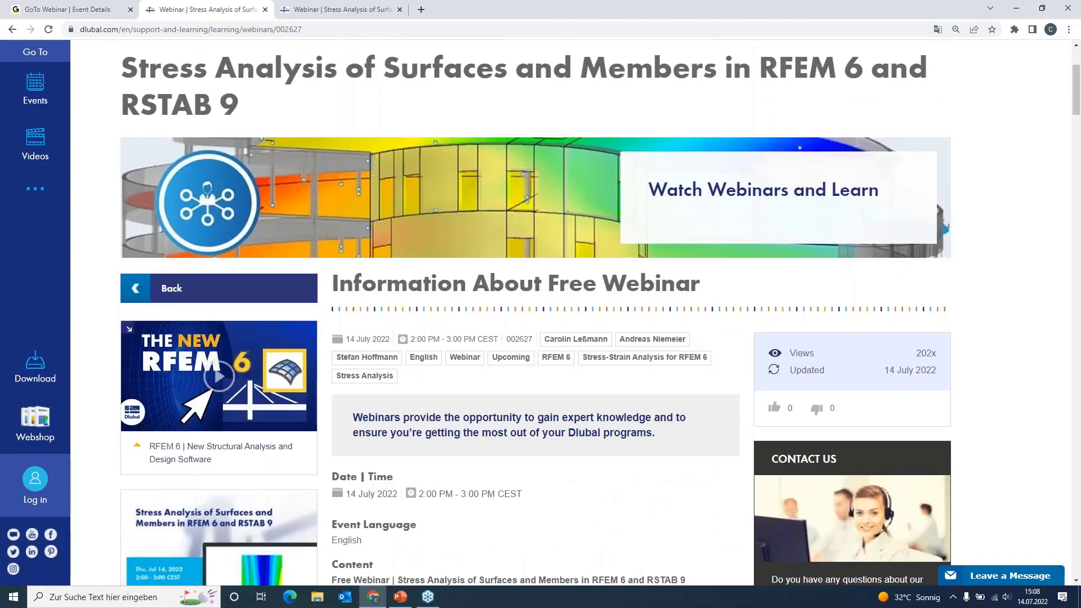